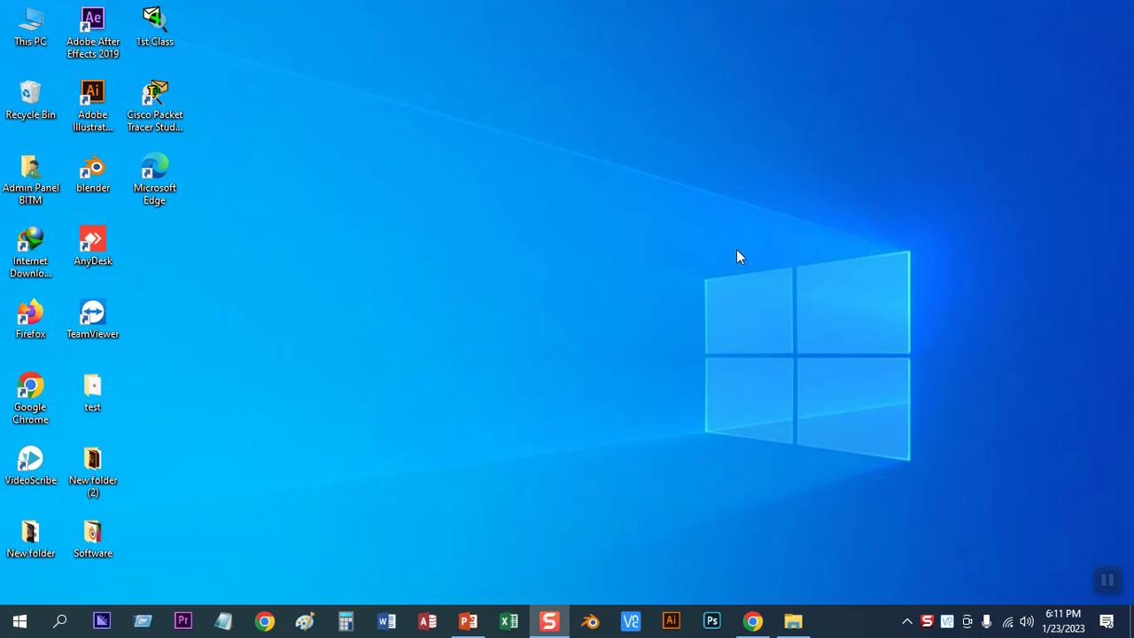
- Restore the Graphic Design presentation window and start the slide show from slide 1
{"action": "left_click", "coordinate": [471, 622]}
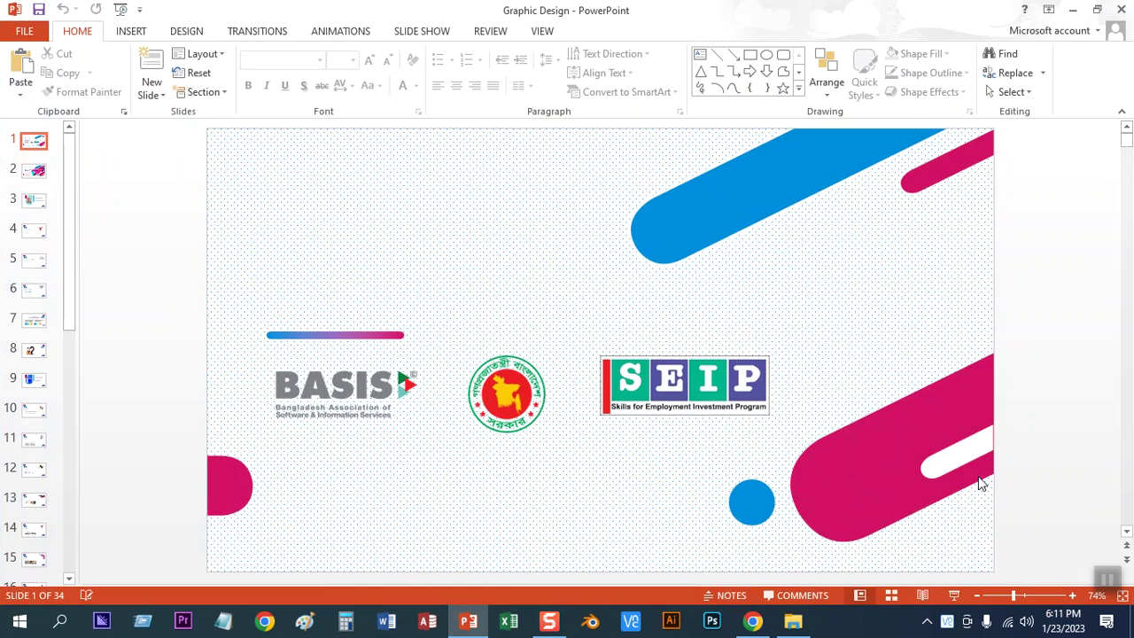
{"action": "left_click", "coordinate": [955, 596]}
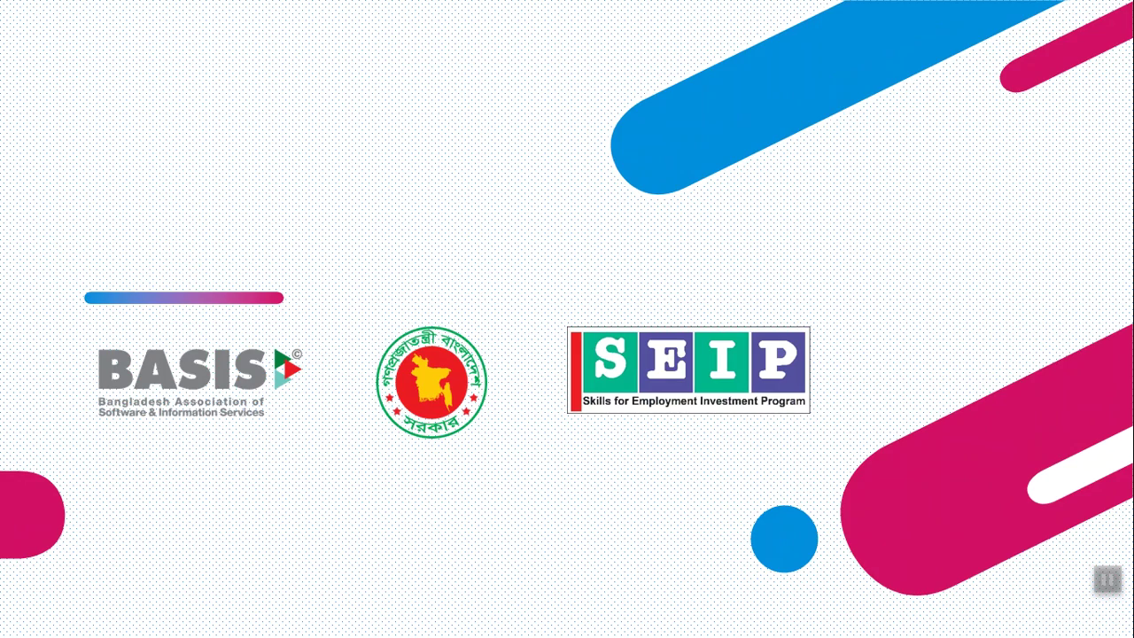
- Advance through the Fundamentals and What is Graphic Design? slides to the definition slide
{"action": "key", "text": "Right"}
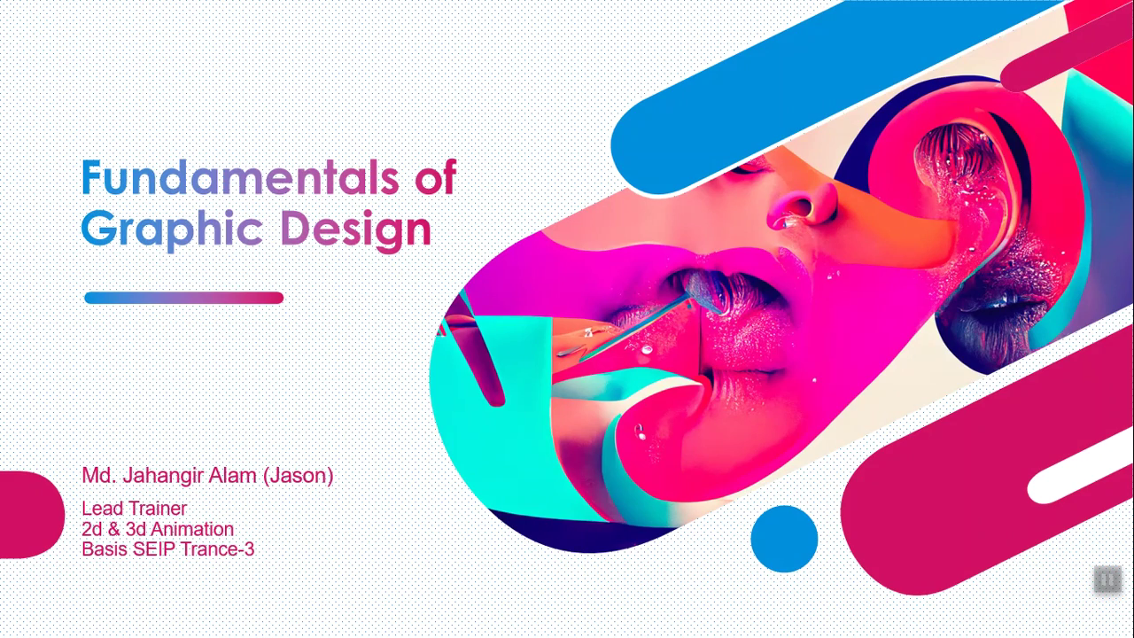
{"action": "key", "text": "Right"}
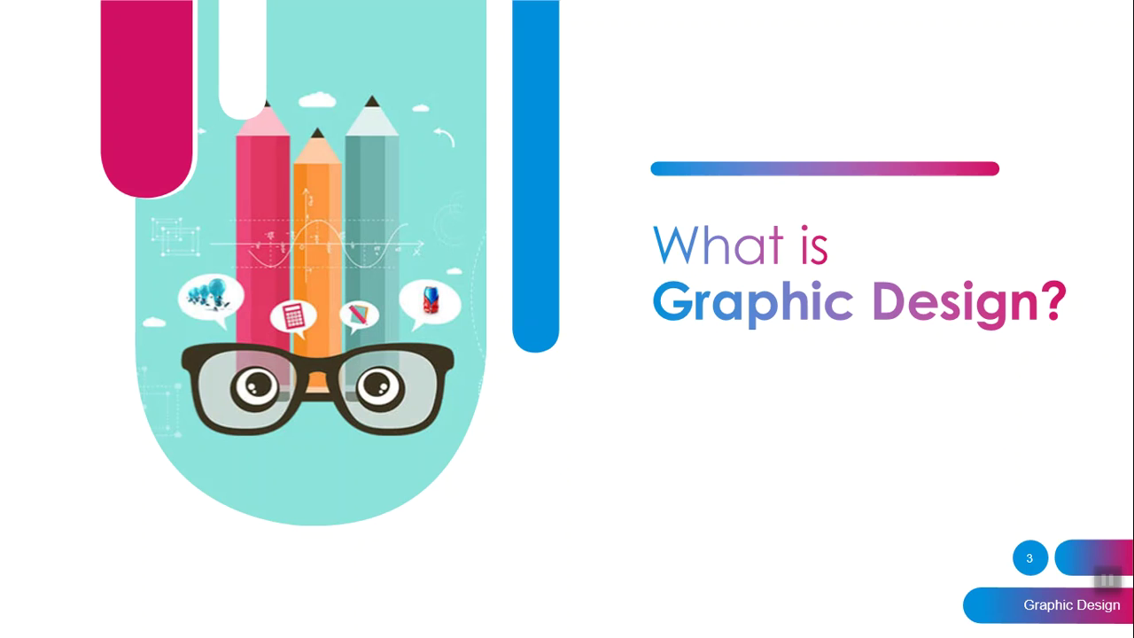
{"action": "key", "text": "Right"}
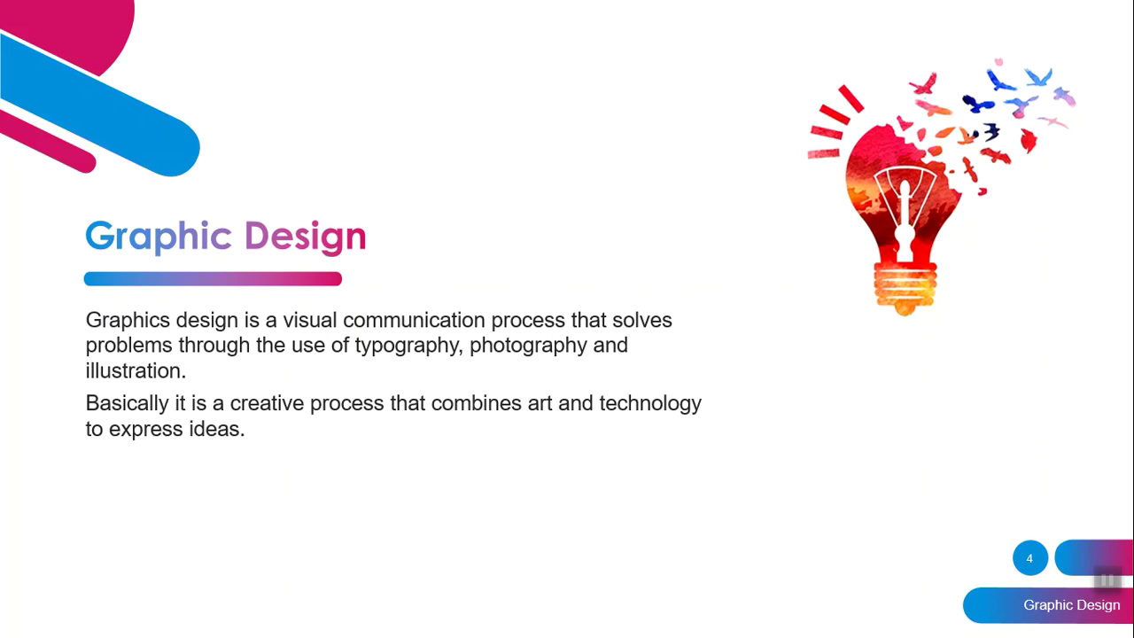
- Advance from the Graphic Design definition slide to the Graphic Design Software slide
{"action": "key", "text": "Right"}
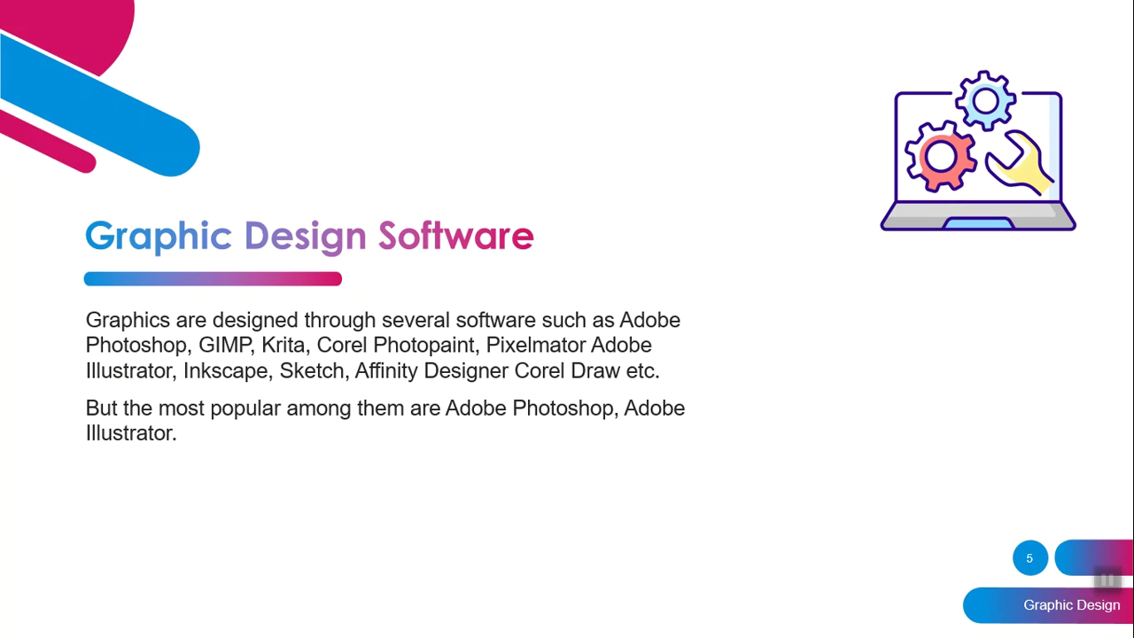
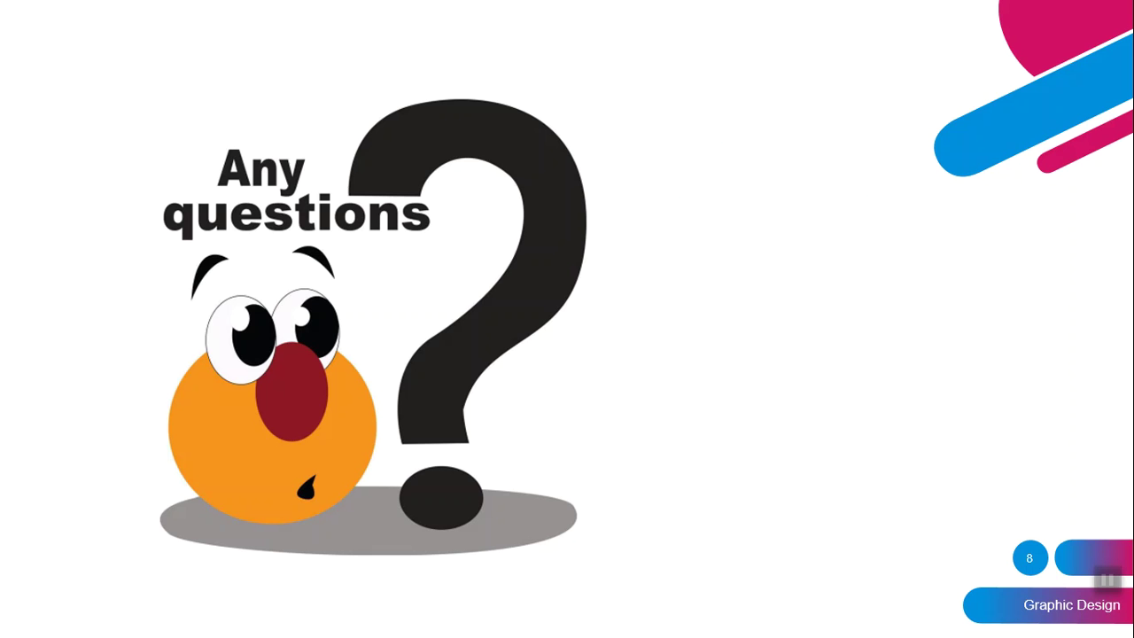
- Step ahead to slide 9, back to the Any questions slide, then end the slideshow
{"action": "key", "text": "Right"}
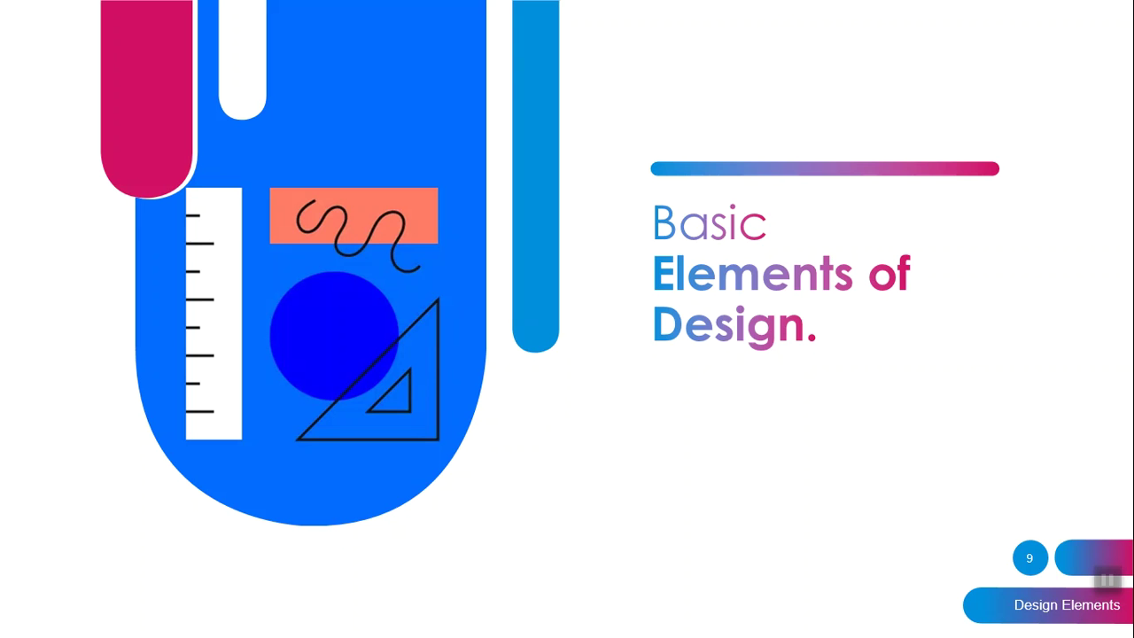
{"action": "key", "text": "Left"}
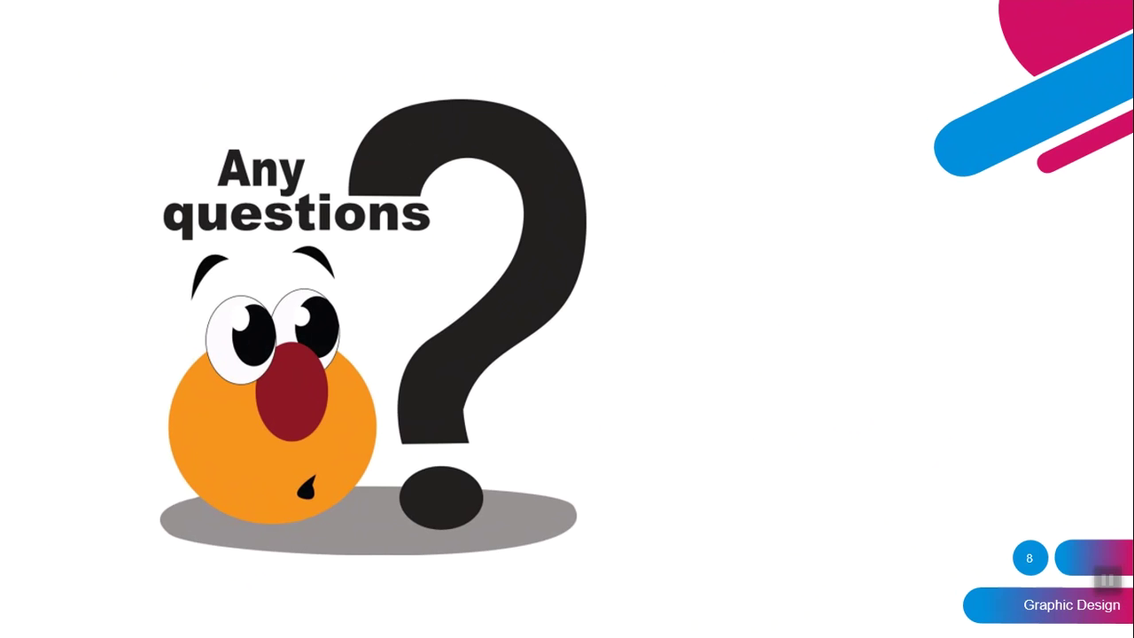
{"action": "key", "text": "Escape"}
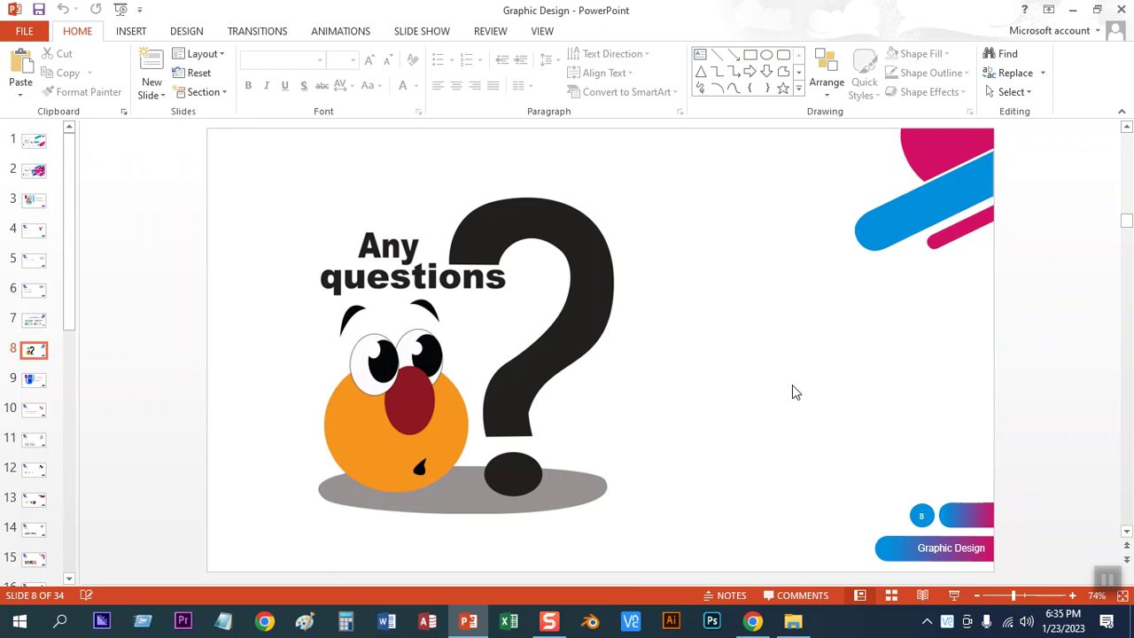
- Minimize PowerPoint and launch Photoshop from the taskbar
{"action": "left_click", "coordinate": [1070, 11]}
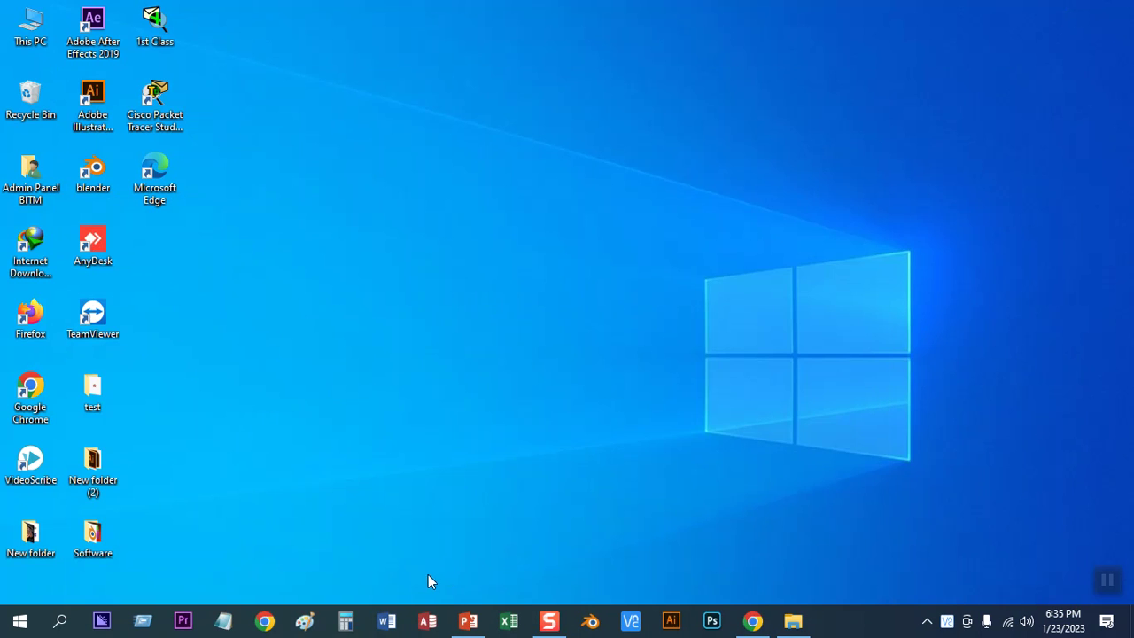
{"action": "left_click", "coordinate": [711, 621]}
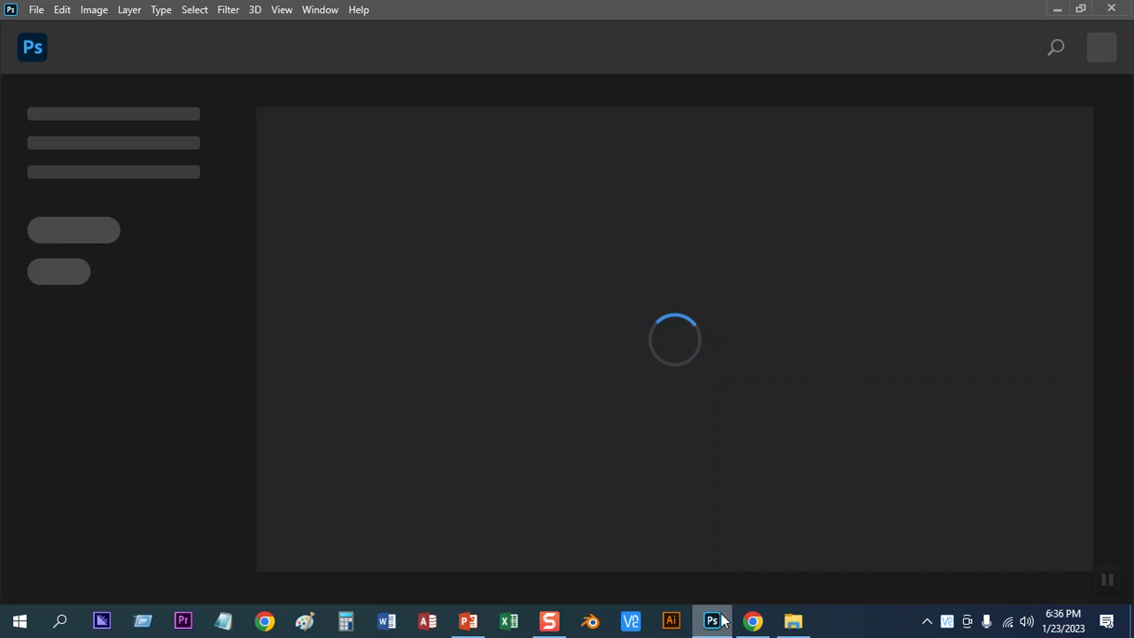
- Minimize and restore the Photoshop window until its Home screen lists four recent files
{"action": "left_click", "coordinate": [714, 619]}
{"action": "left_click", "coordinate": [715, 620]}
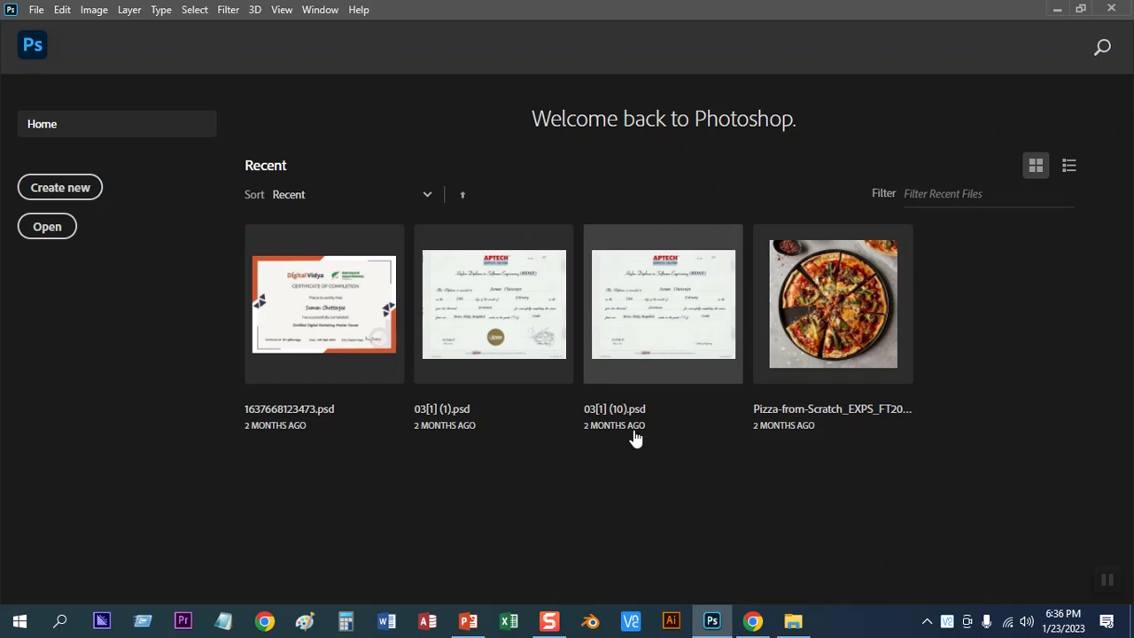
{"action": "mouse_move", "coordinate": [714, 628]}
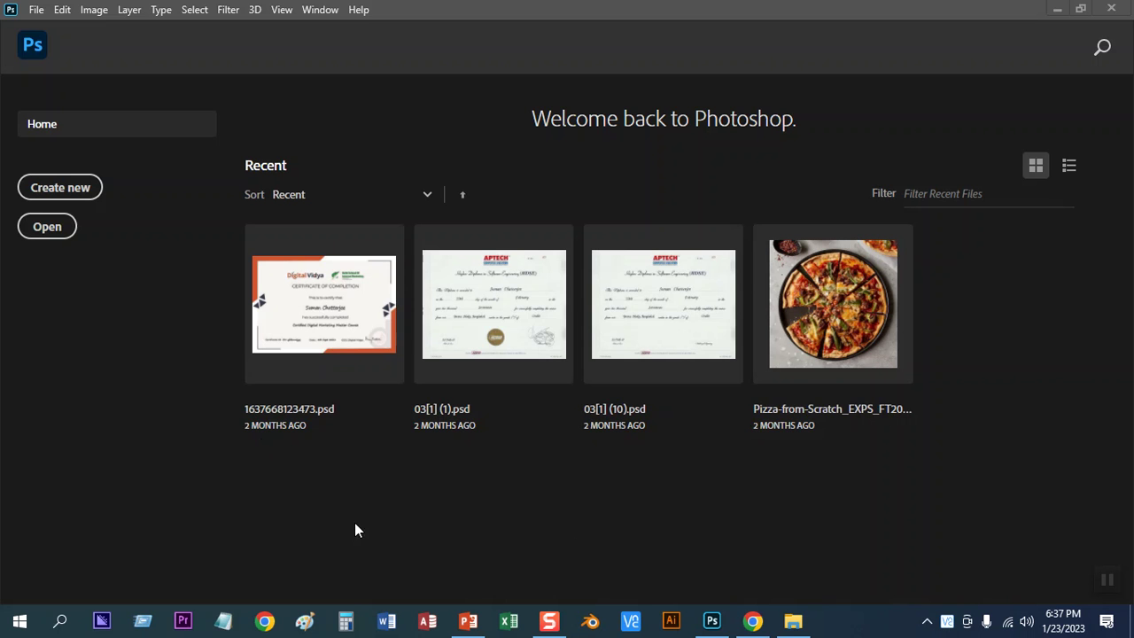
{"action": "left_click", "coordinate": [33, 11]}
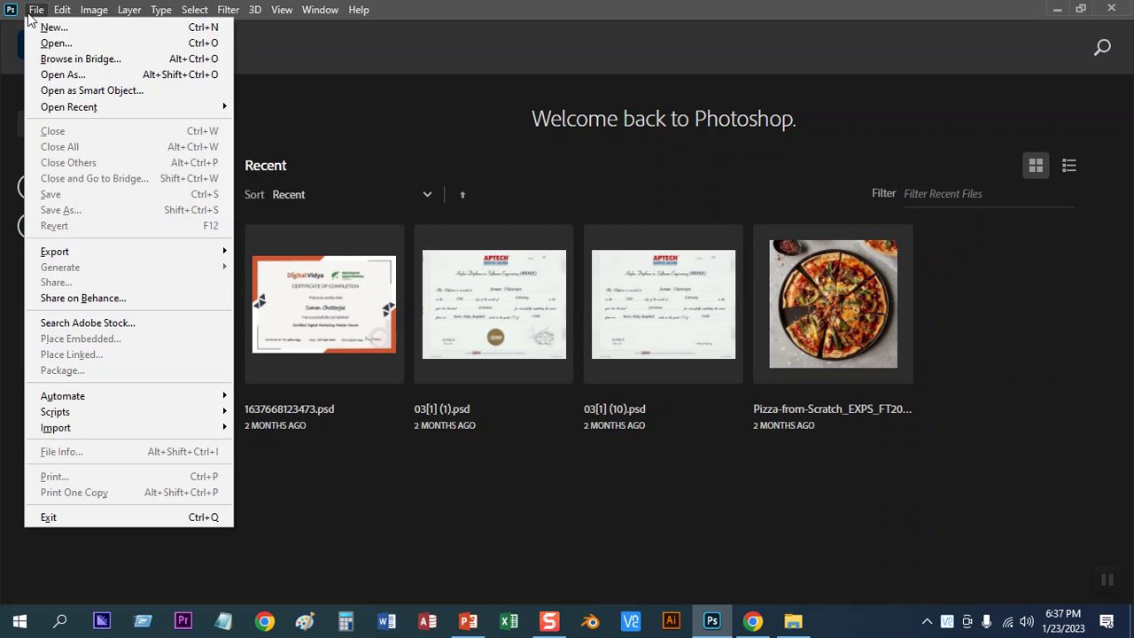
- Clear the recent file list from File > Open Recent
{"action": "mouse_move", "coordinate": [101, 106]}
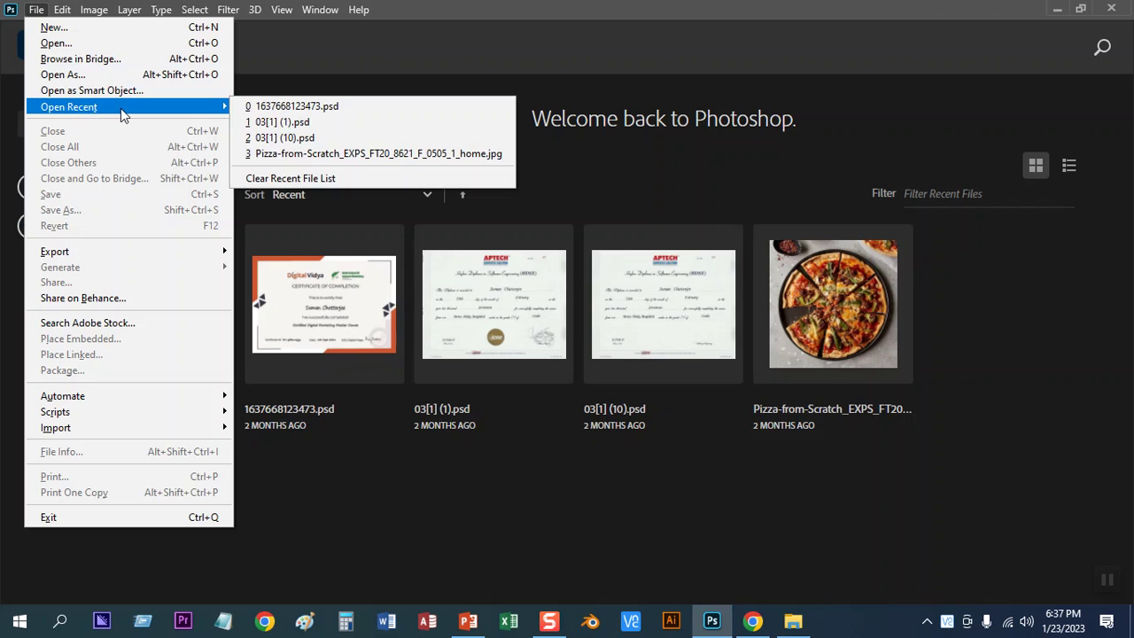
{"action": "left_click", "coordinate": [255, 179]}
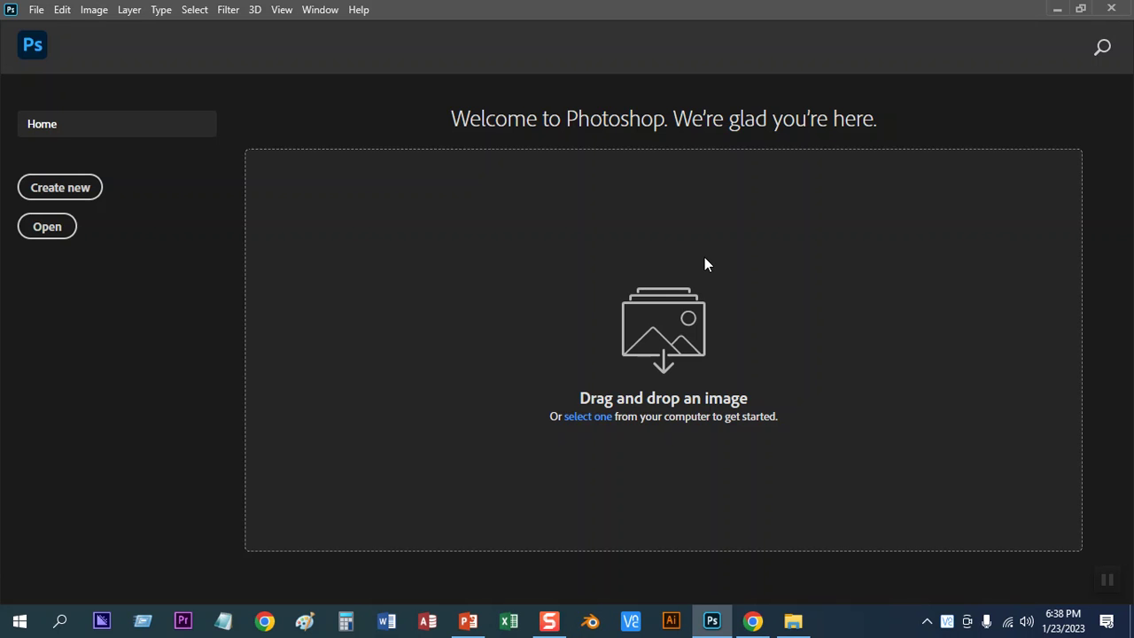
- Start a new document and move the New Document dialog slightly down
{"action": "left_click", "coordinate": [36, 10]}
{"action": "left_click", "coordinate": [37, 9]}
{"action": "left_click", "coordinate": [36, 10]}
{"action": "left_click", "coordinate": [49, 26]}
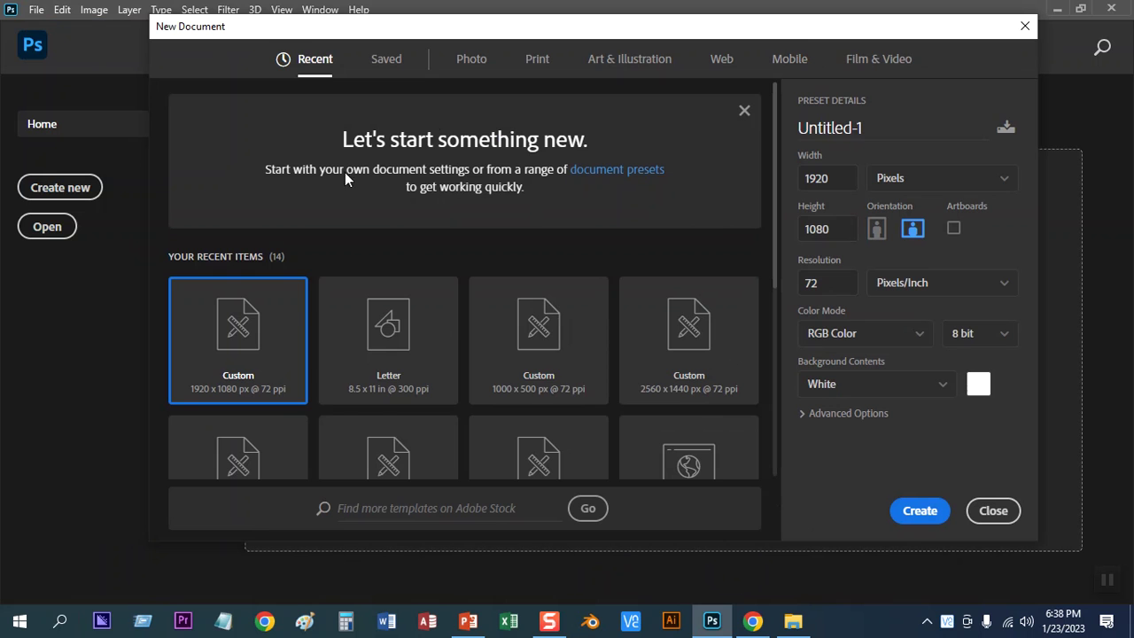
{"action": "left_click_drag", "start_coordinate": [447, 27], "coordinate": [437, 71]}
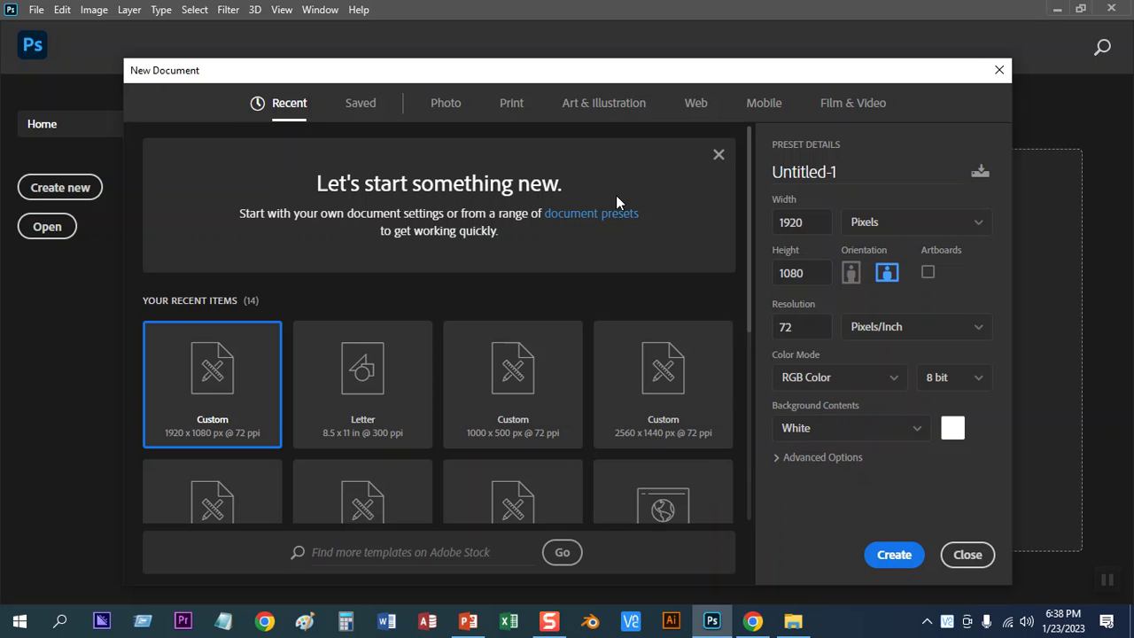
- Browse the Print presets, keeping Letter 8.5 x 11 in at 300 ppi
{"action": "left_click", "coordinate": [510, 105]}
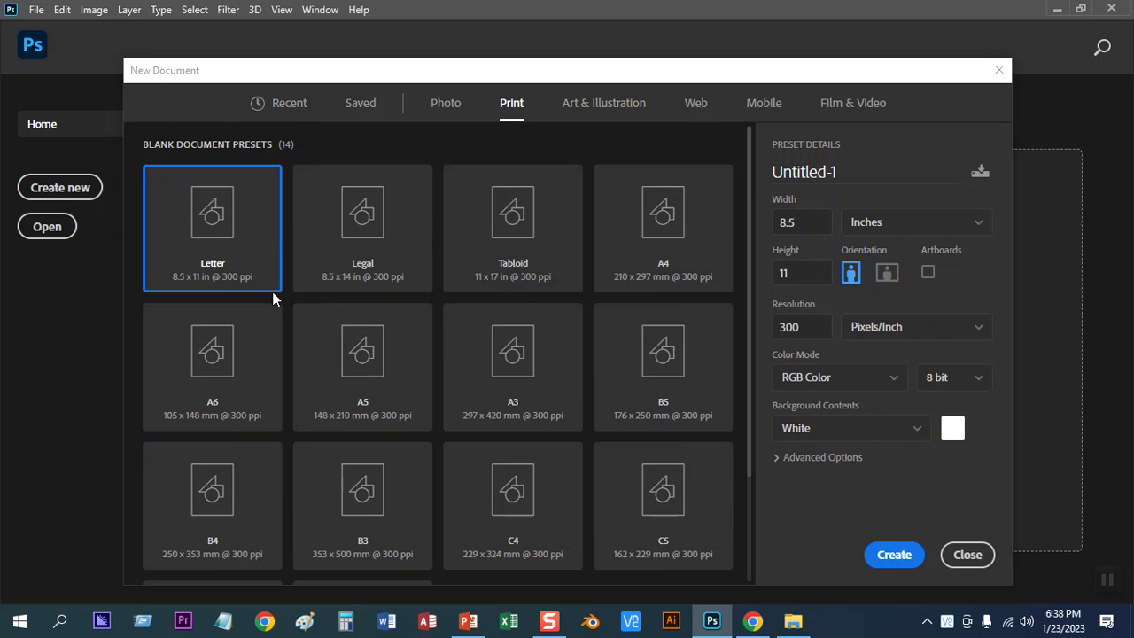
{"action": "scroll", "coordinate": [610, 395], "scroll_direction": "down", "scroll_amount": 3}
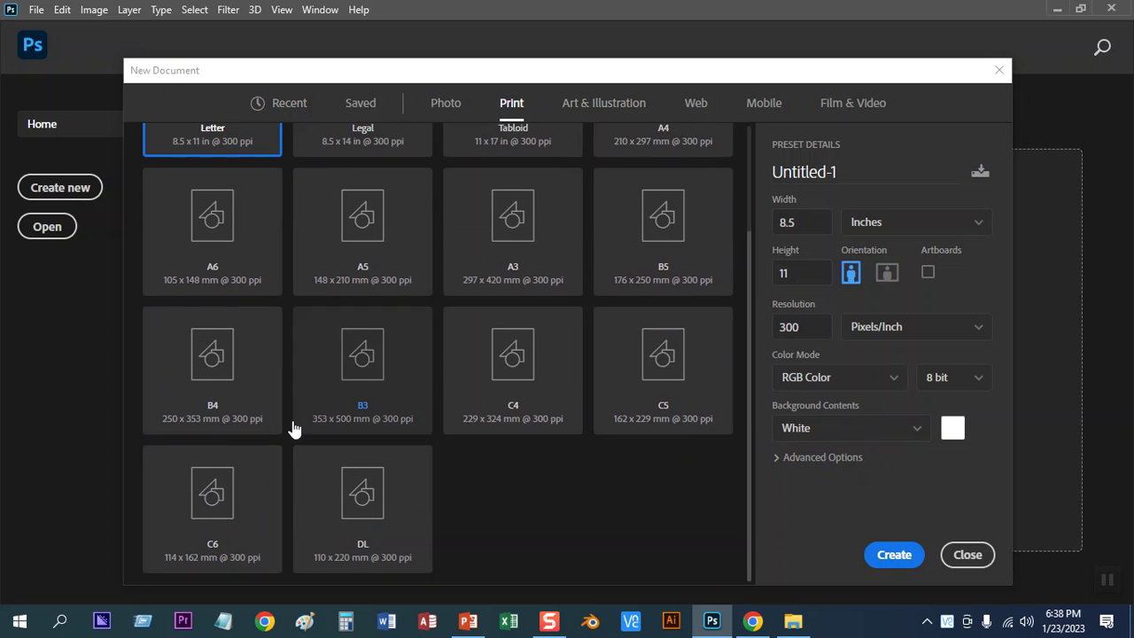
{"action": "scroll", "coordinate": [293, 424], "scroll_direction": "up", "scroll_amount": 3}
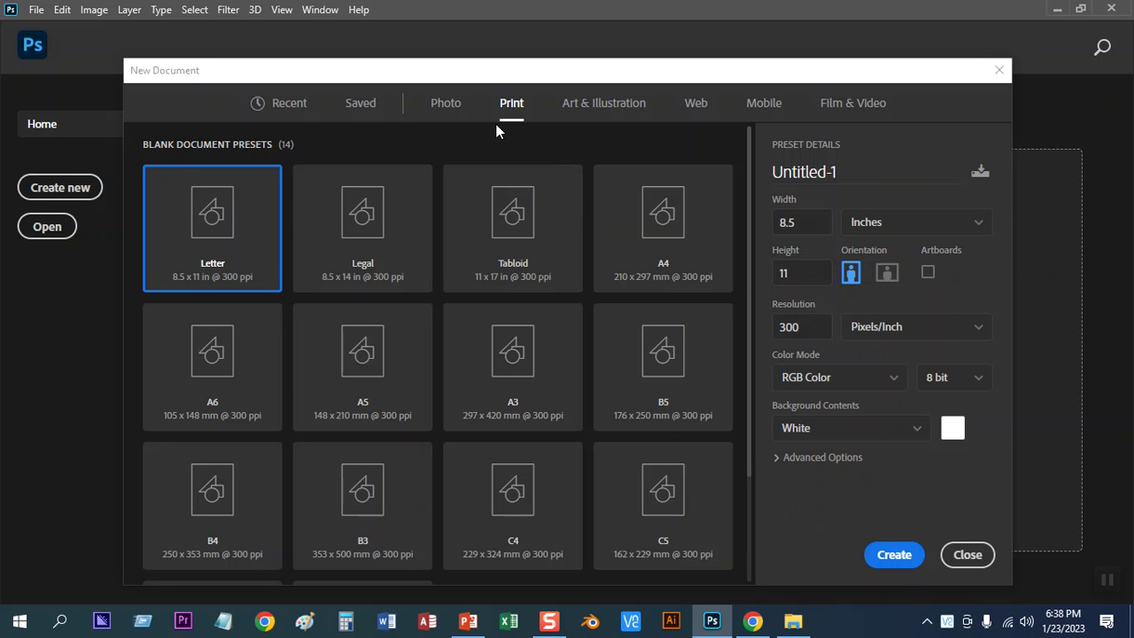
{"action": "left_click_drag", "start_coordinate": [425, 82], "coordinate": [361, 56]}
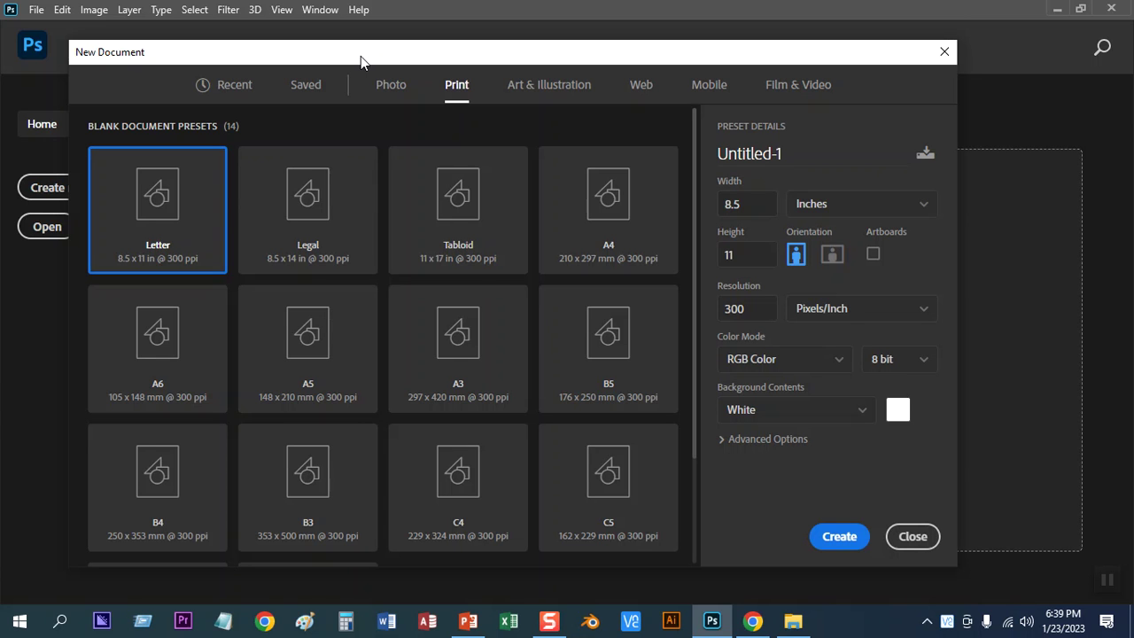
- Cycle through the Photo, Print, Art & Illustration, Web, Mobile and Film & Video categories
{"action": "left_click", "coordinate": [401, 89]}
{"action": "left_click", "coordinate": [459, 86]}
{"action": "left_click", "coordinate": [547, 89]}
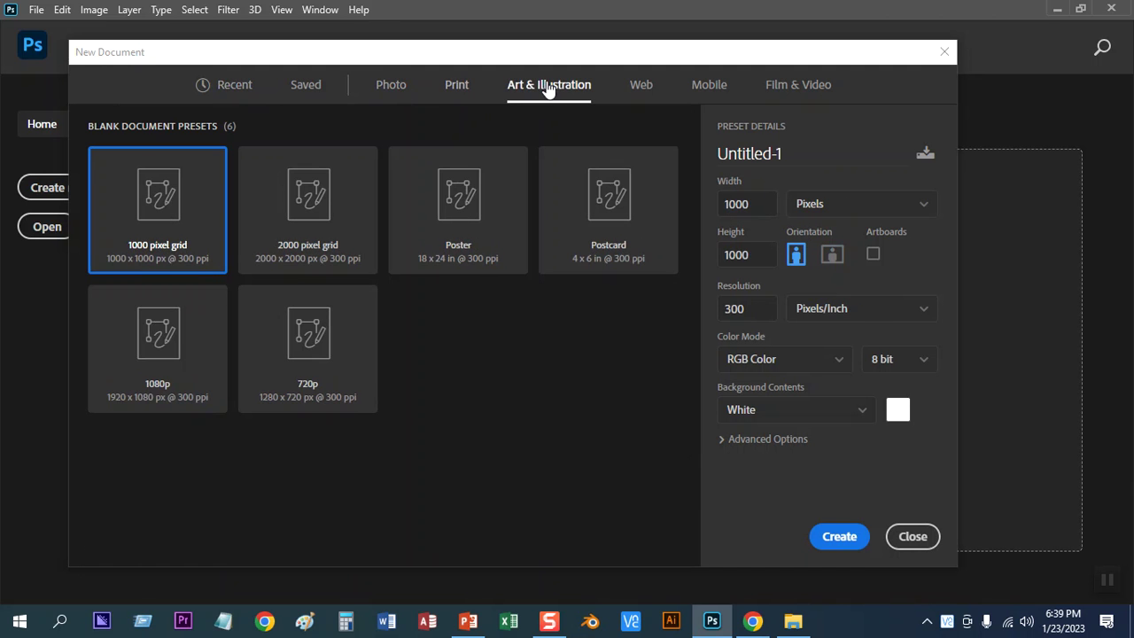
{"action": "left_click", "coordinate": [644, 84]}
{"action": "left_click", "coordinate": [705, 85]}
{"action": "left_click", "coordinate": [780, 84]}
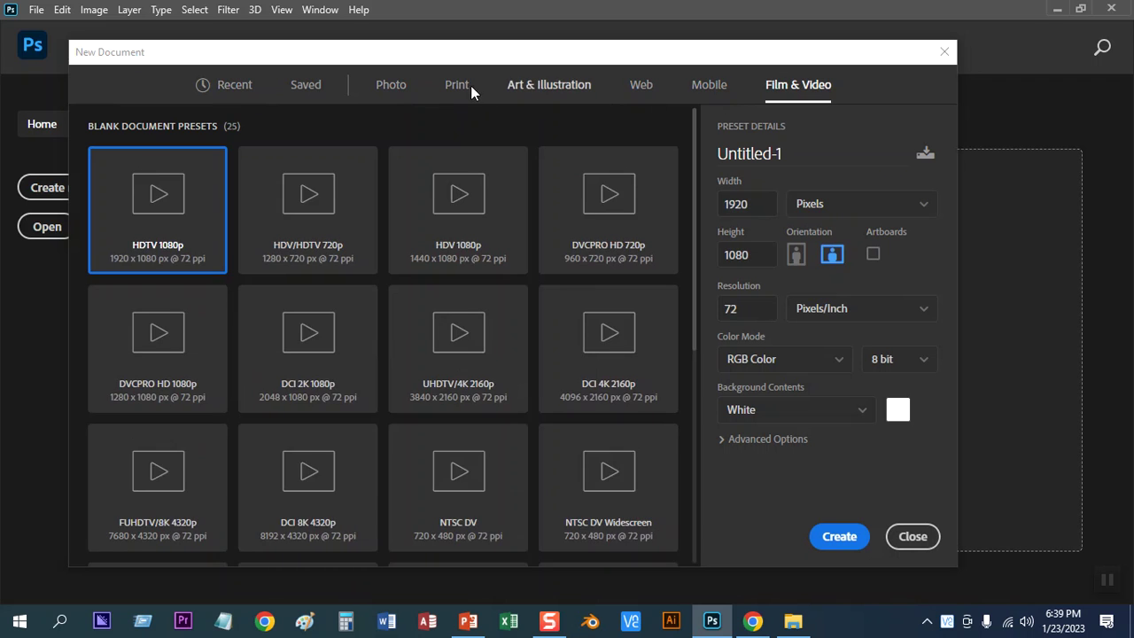
{"action": "left_click", "coordinate": [400, 86]}
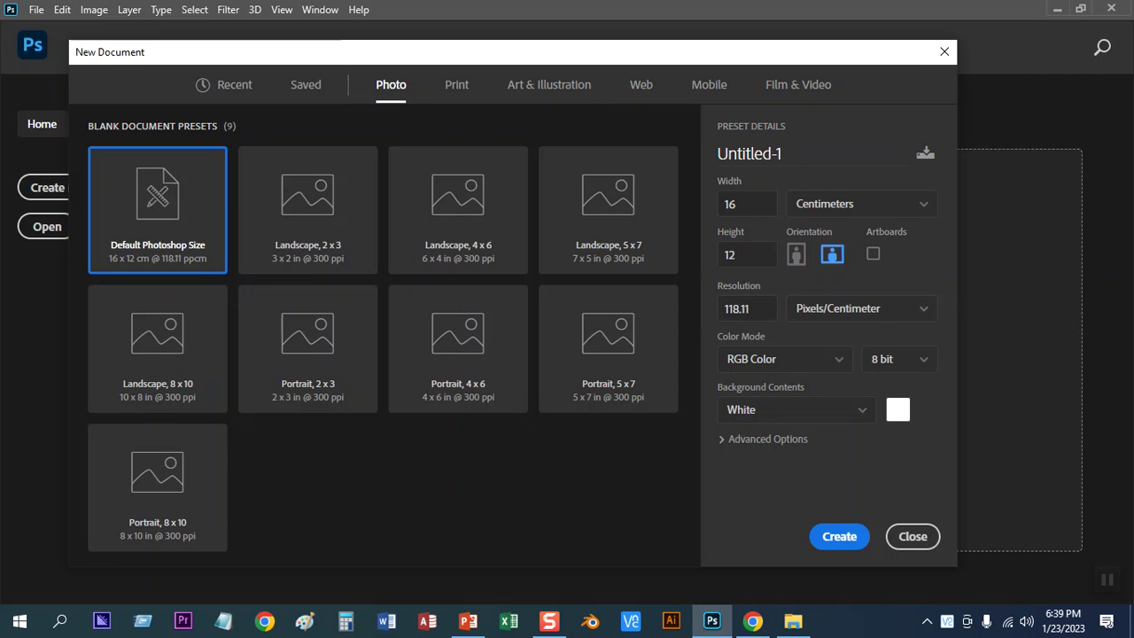
{"action": "left_click_drag", "start_coordinate": [354, 56], "coordinate": [386, 52]}
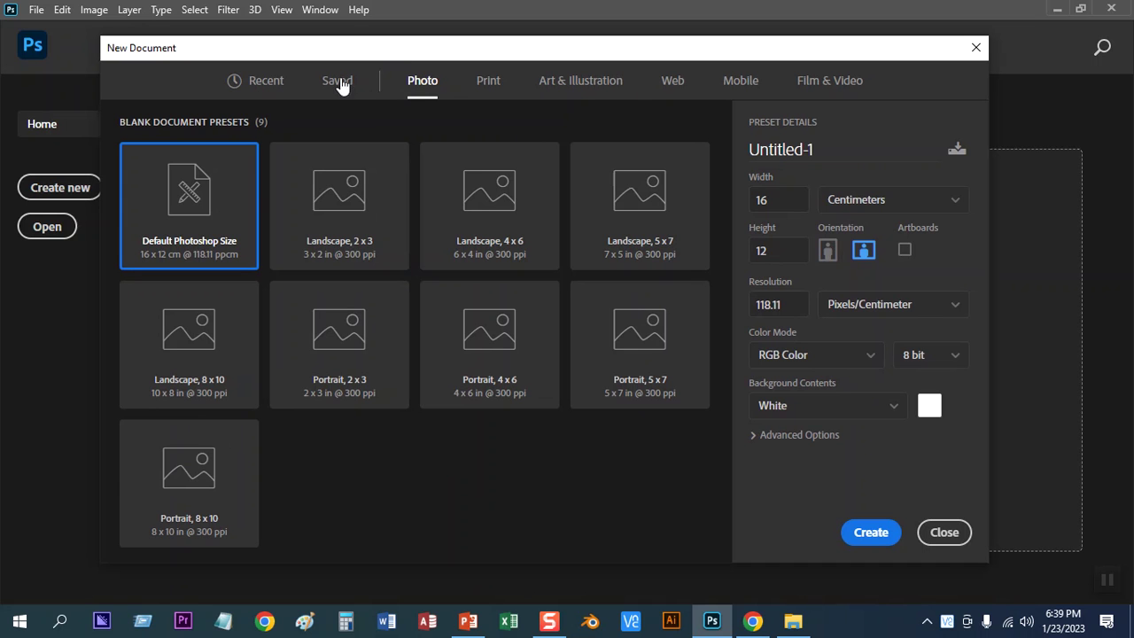
- Browse the preset categories again, scrolling the Print presets, and return to Photo
{"action": "left_click", "coordinate": [483, 85]}
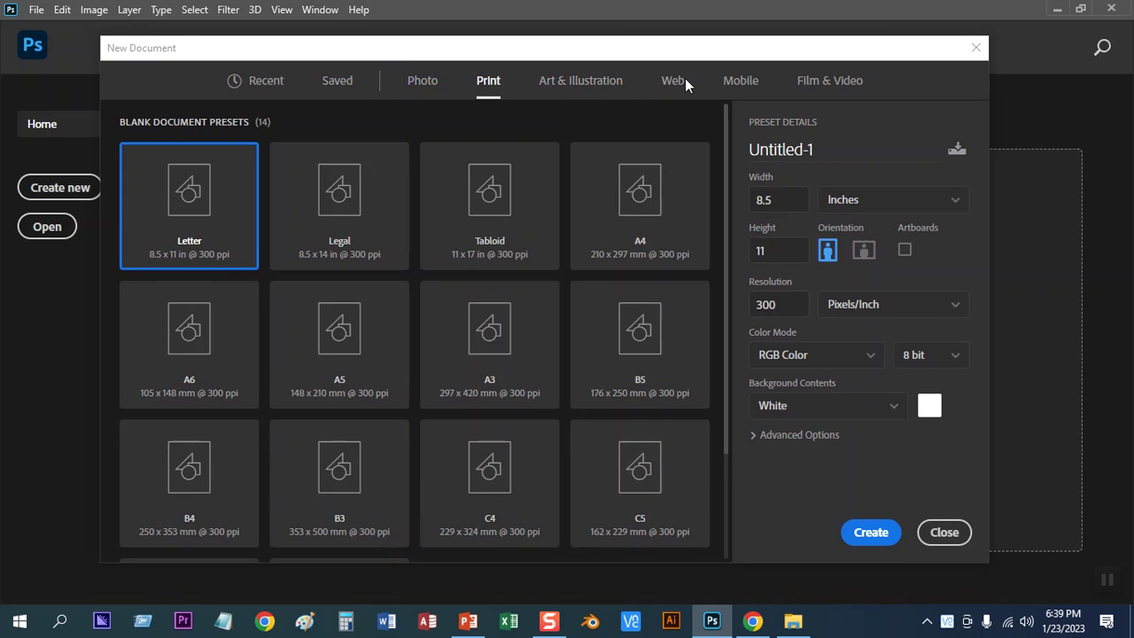
{"action": "left_click", "coordinate": [683, 80]}
{"action": "left_click", "coordinate": [744, 81]}
{"action": "left_click", "coordinate": [824, 81]}
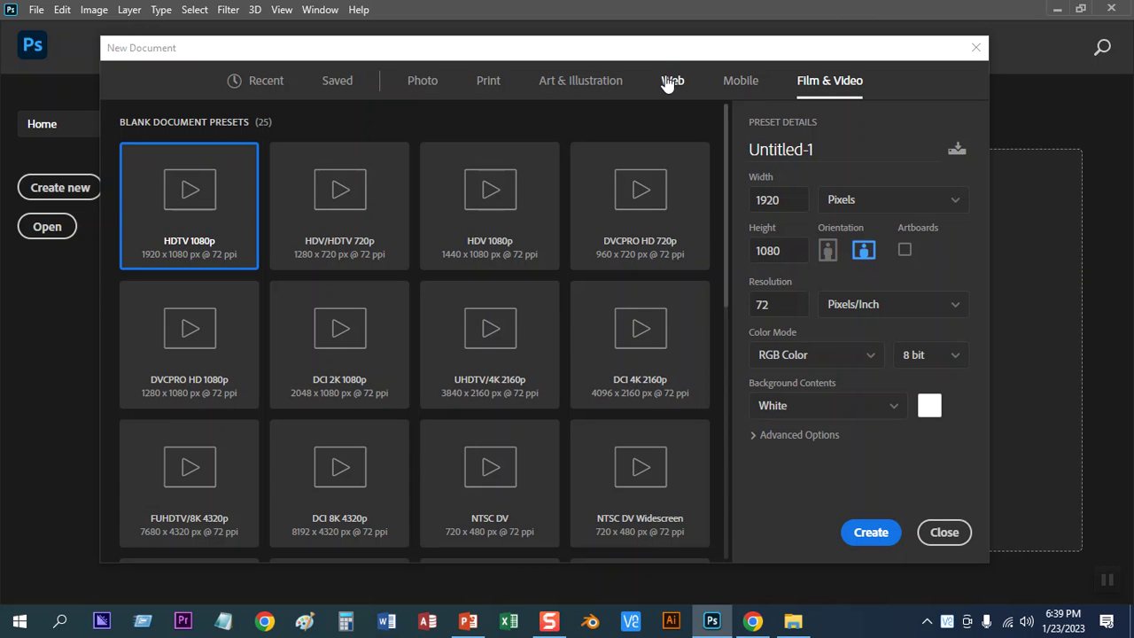
{"action": "left_click", "coordinate": [437, 80]}
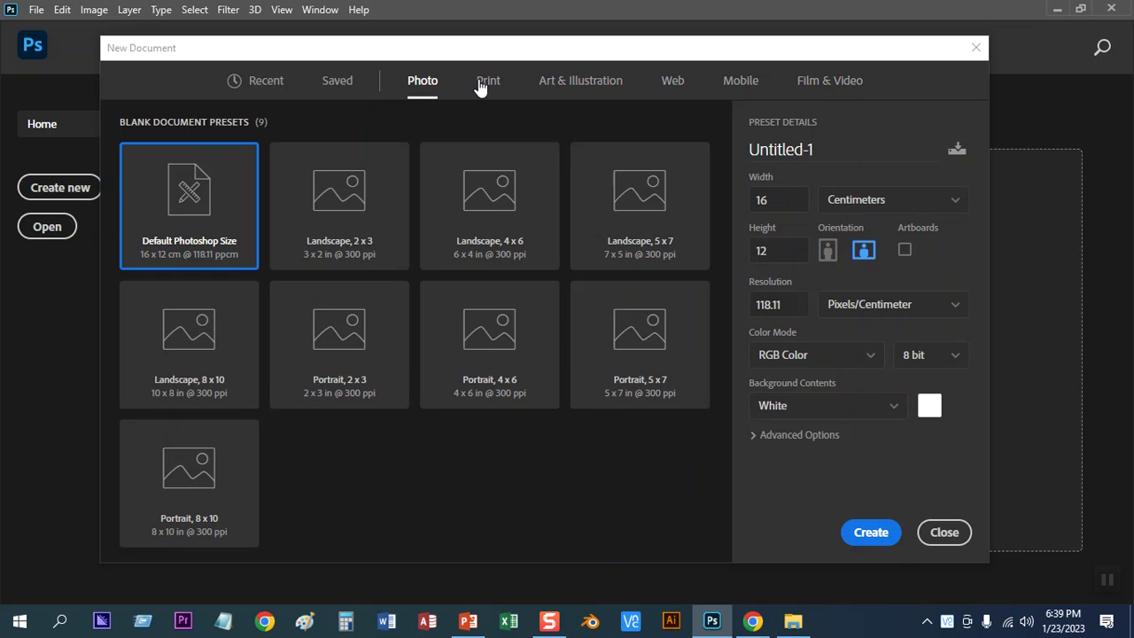
{"action": "left_click", "coordinate": [483, 82]}
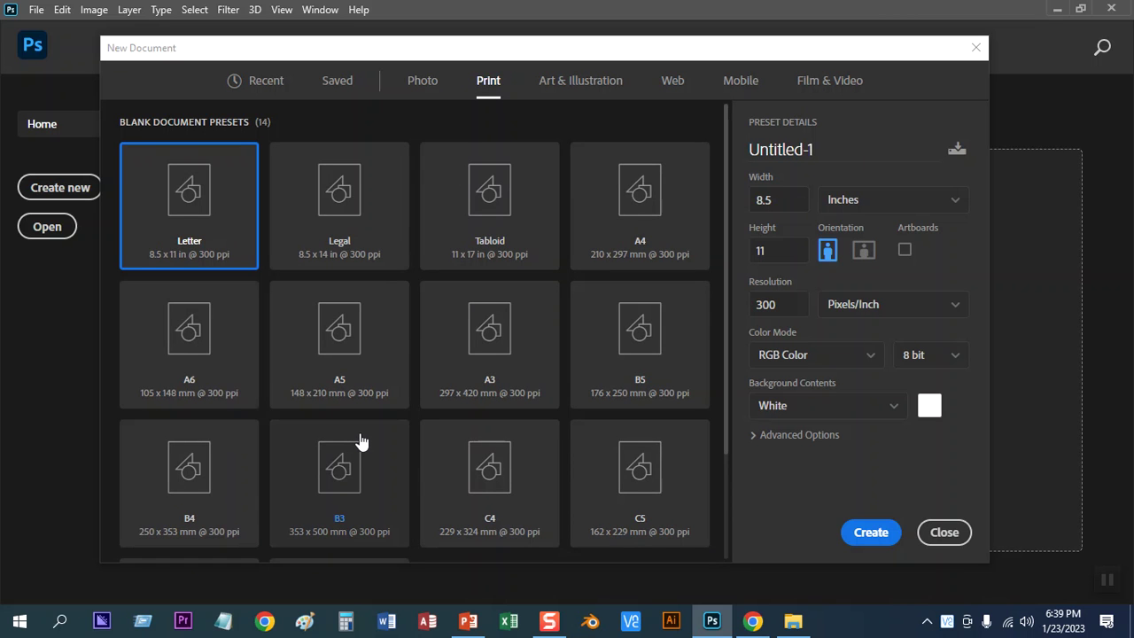
{"action": "scroll", "coordinate": [363, 439], "scroll_direction": "down", "scroll_amount": 3}
{"action": "scroll", "coordinate": [362, 439], "scroll_direction": "up", "scroll_amount": 3}
{"action": "left_click", "coordinate": [422, 84]}
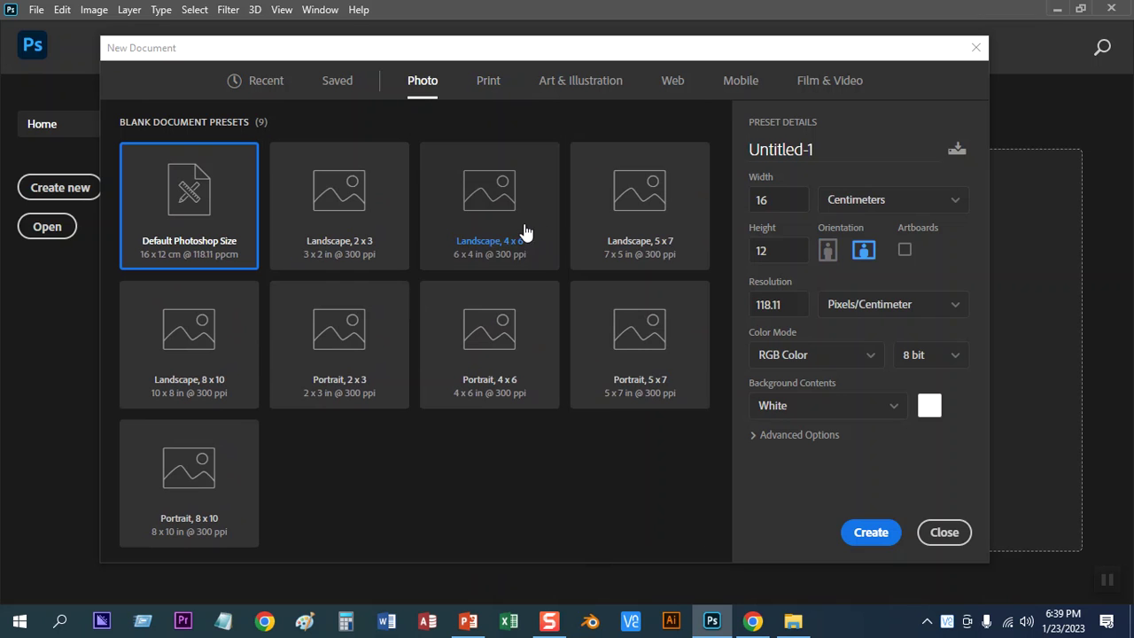
- Try several Landscape and Portrait Photo presets, settling on Portrait 2 x 3 in
{"action": "left_click", "coordinate": [498, 228]}
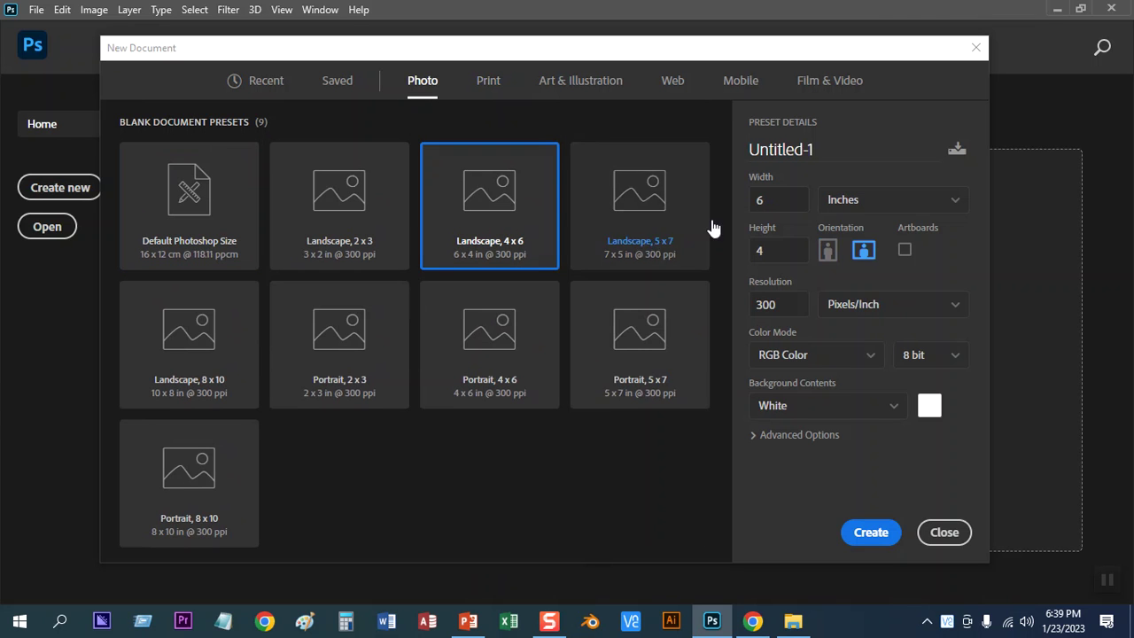
{"action": "left_click", "coordinate": [785, 197]}
{"action": "left_click", "coordinate": [785, 250]}
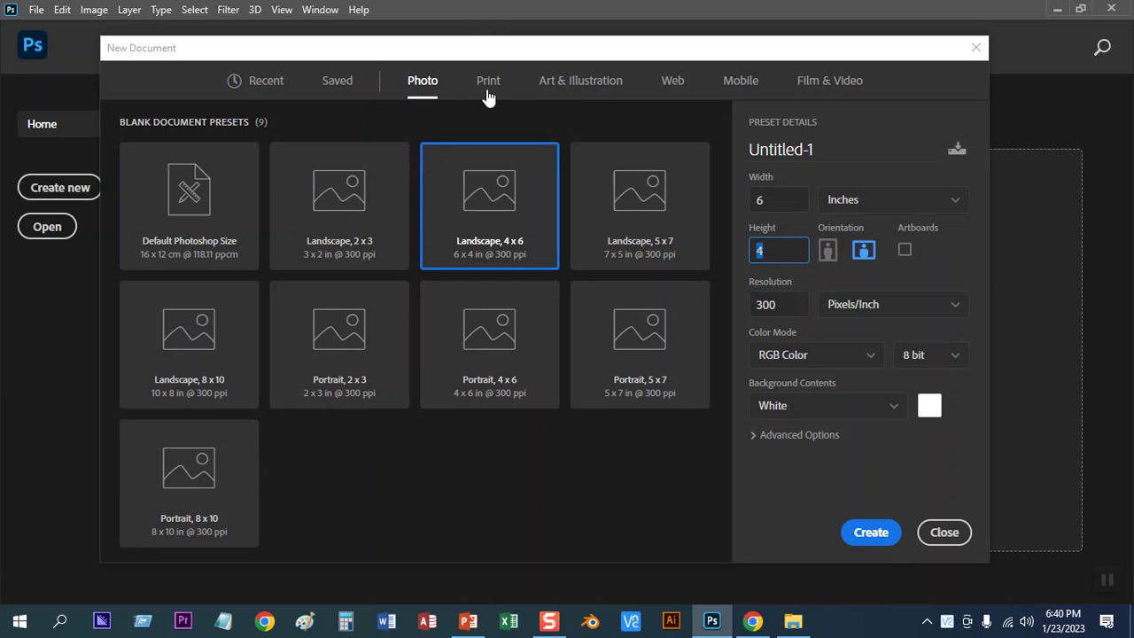
{"action": "left_click", "coordinate": [357, 195]}
{"action": "left_click", "coordinate": [645, 193]}
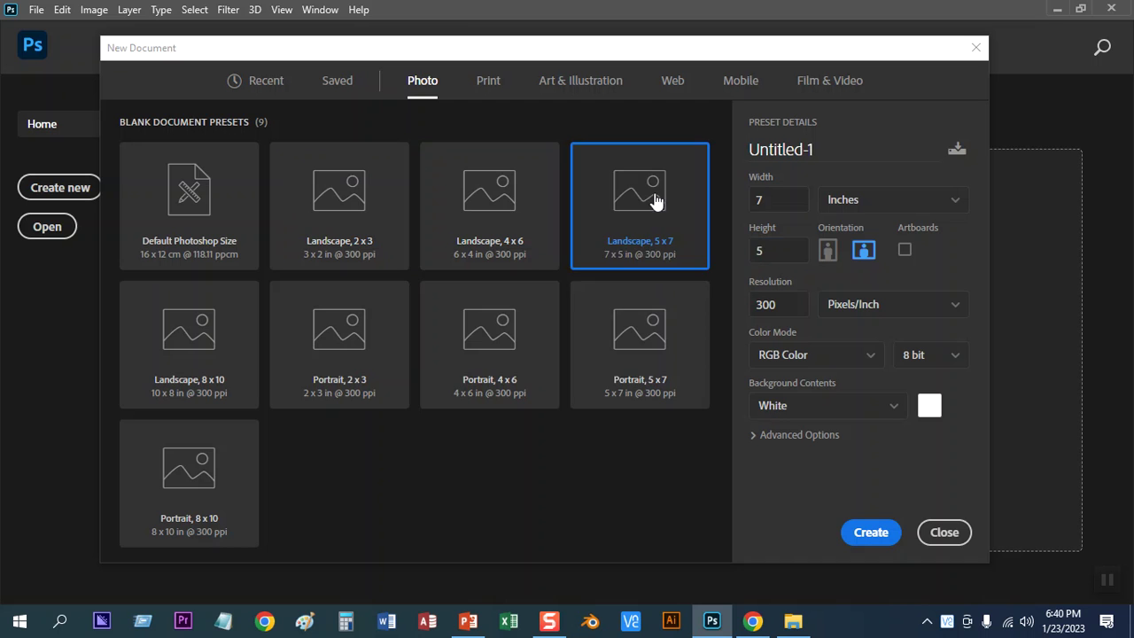
{"action": "left_click", "coordinate": [647, 326]}
{"action": "left_click", "coordinate": [512, 341]}
{"action": "left_click", "coordinate": [503, 224]}
{"action": "left_click", "coordinate": [344, 355]}
{"action": "left_click", "coordinate": [198, 330]}
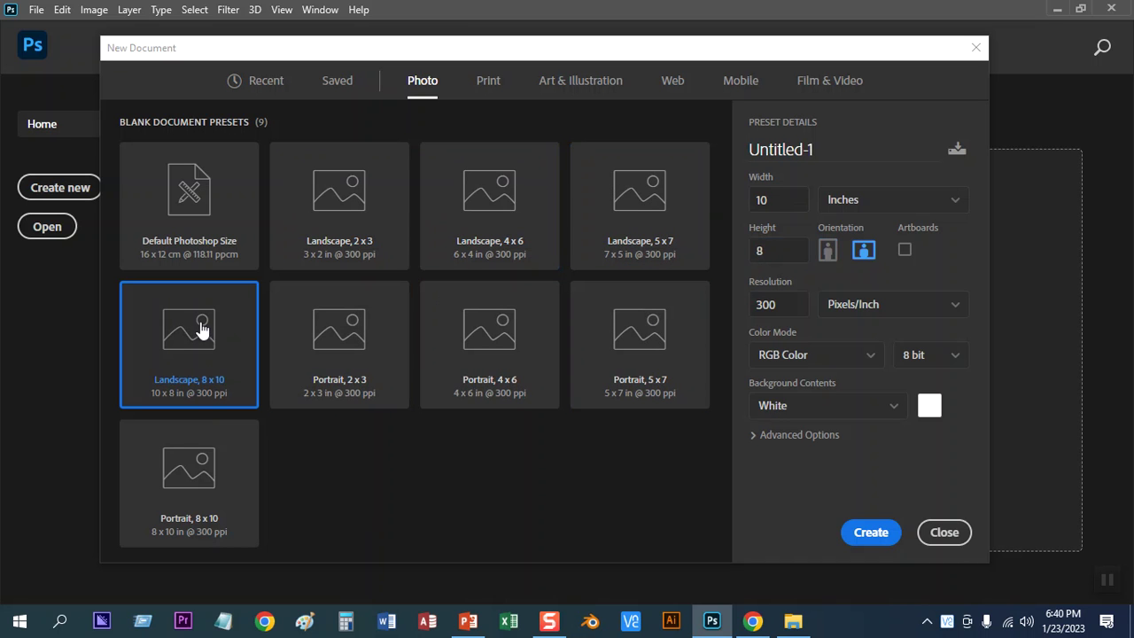
{"action": "left_click", "coordinate": [367, 326]}
- Select the 2 in width and 3 in height values and open the width units list
{"action": "left_click", "coordinate": [760, 199]}
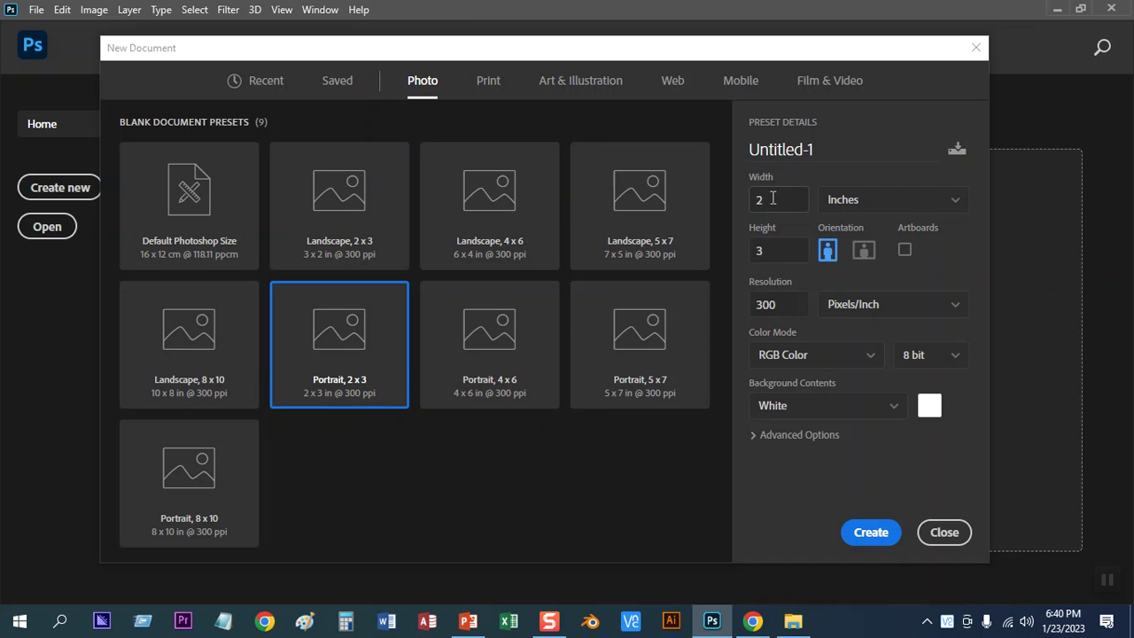
{"action": "double_click", "coordinate": [764, 252]}
{"action": "double_click", "coordinate": [778, 196]}
{"action": "left_click", "coordinate": [859, 206]}
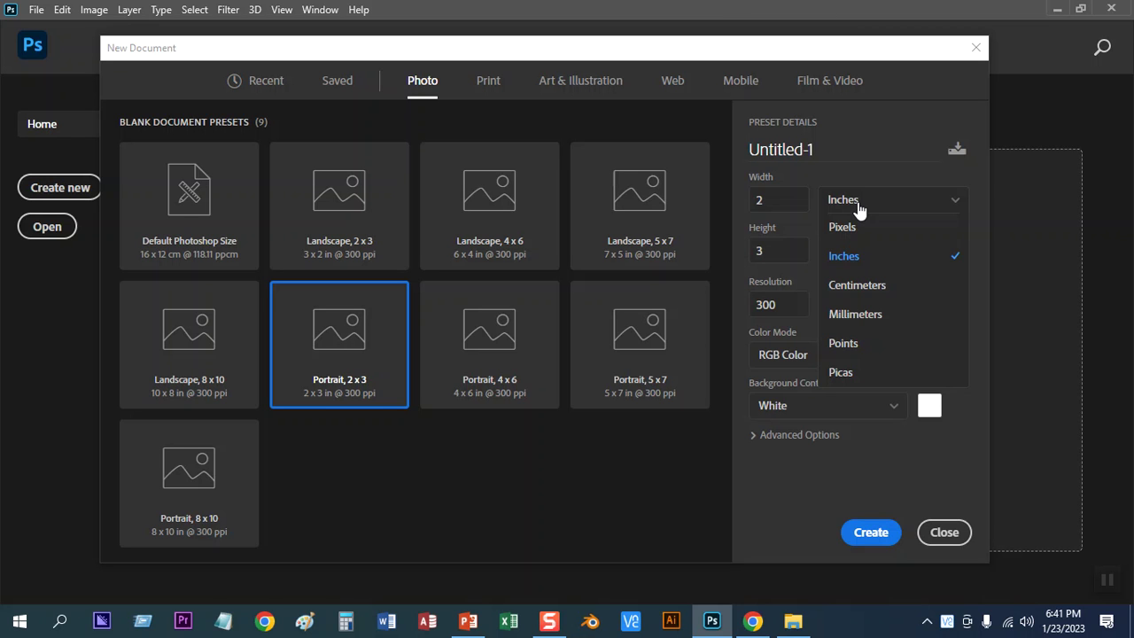
- Switch the width unit to pixels and enter a width of 12
{"action": "left_click", "coordinate": [858, 263]}
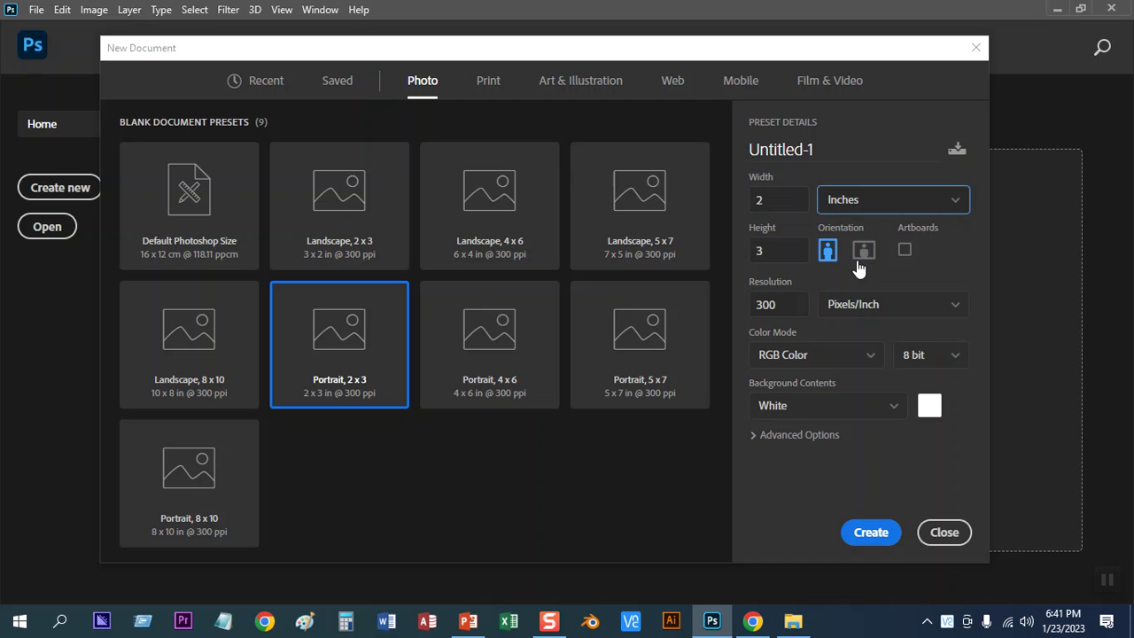
{"action": "double_click", "coordinate": [784, 210]}
{"action": "left_click", "coordinate": [874, 202]}
{"action": "left_click", "coordinate": [719, 209]}
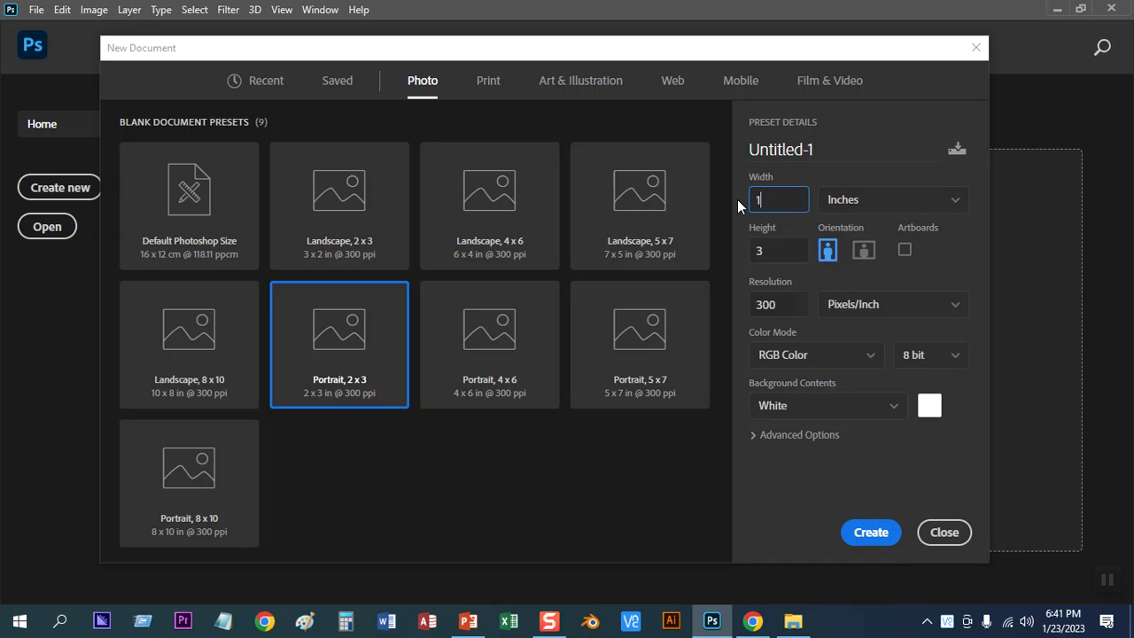
{"action": "left_click", "coordinate": [838, 211]}
{"action": "left_click", "coordinate": [842, 229]}
{"action": "left_click", "coordinate": [789, 202]}
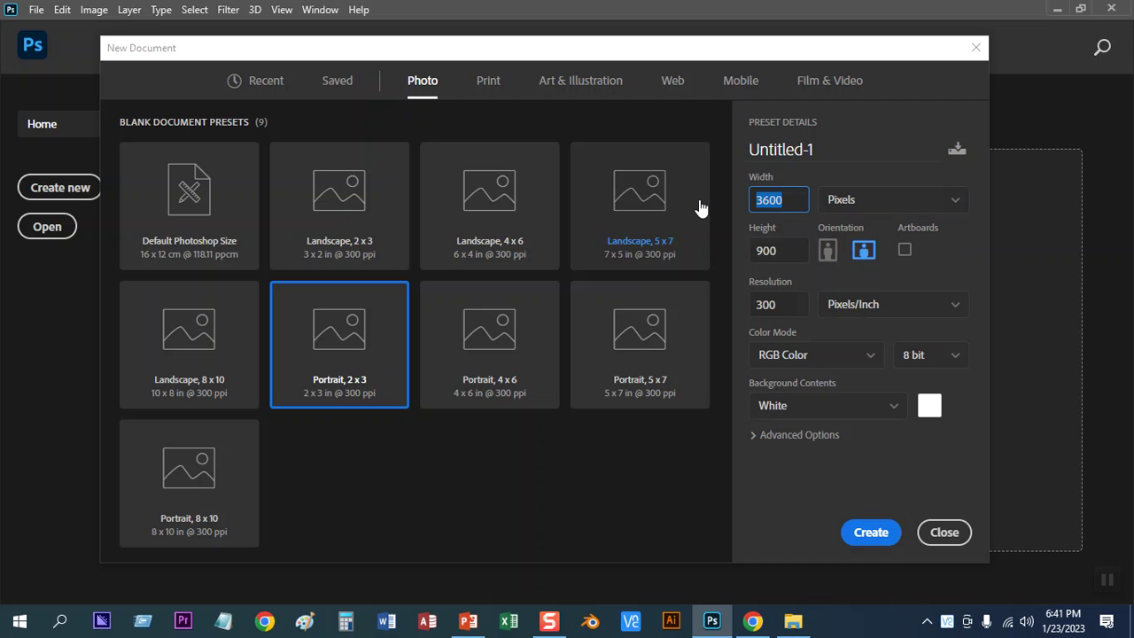
{"action": "type", "text": "12"}
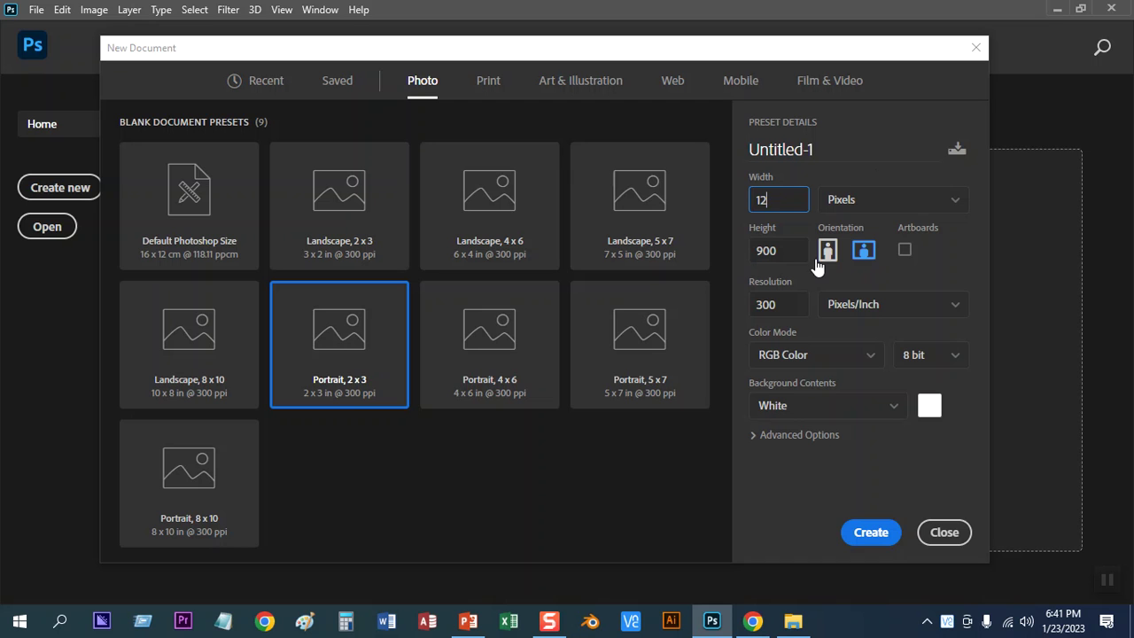
- Switch the width unit back to inches and set the size to 12 x 6 inches
{"action": "left_click", "coordinate": [850, 202]}
{"action": "left_click", "coordinate": [846, 255]}
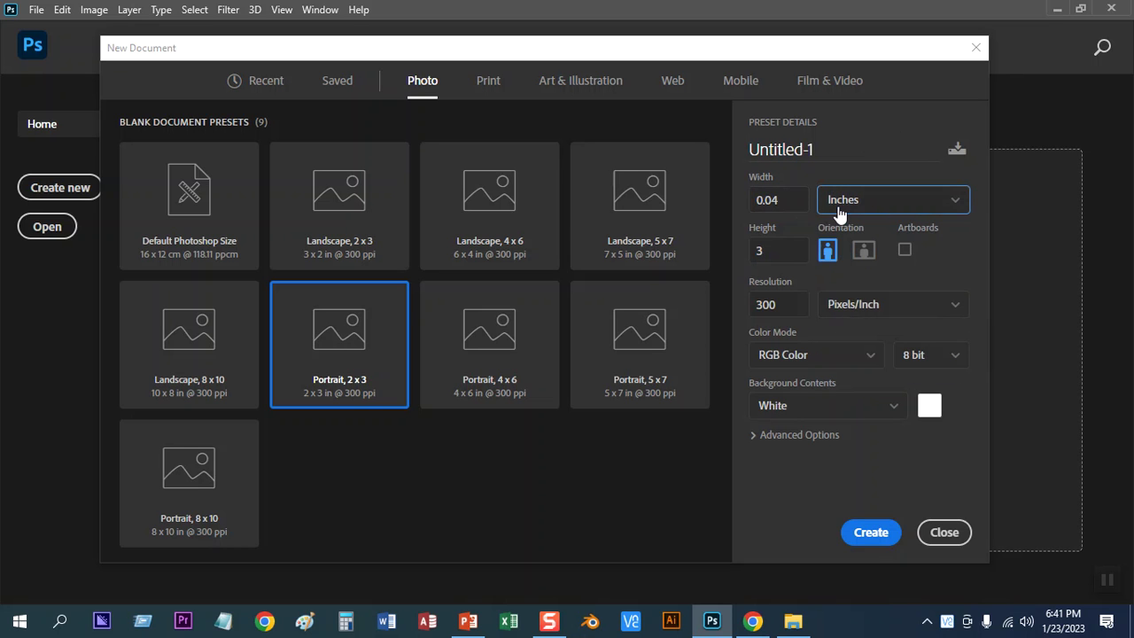
{"action": "left_click", "coordinate": [795, 191]}
{"action": "type", "text": "12"}
{"action": "left_click", "coordinate": [771, 257]}
{"action": "type", "text": "6"}
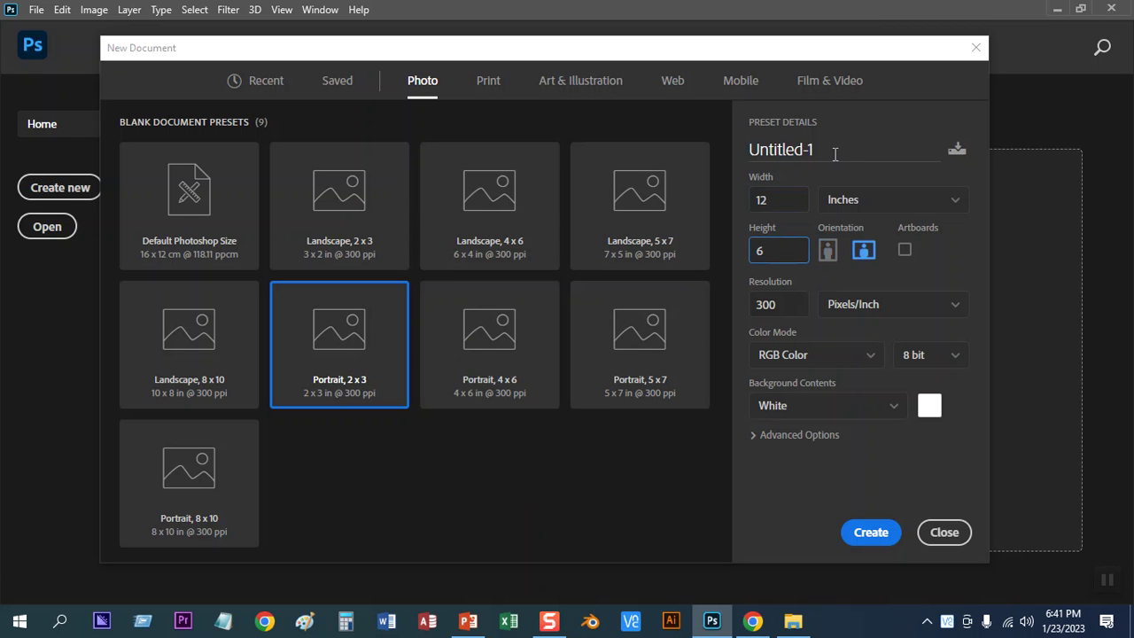
- Apply Landscape 5 x 7, then return to Print presets showing Tabloid 11 x 17 in
{"action": "left_click", "coordinate": [653, 218]}
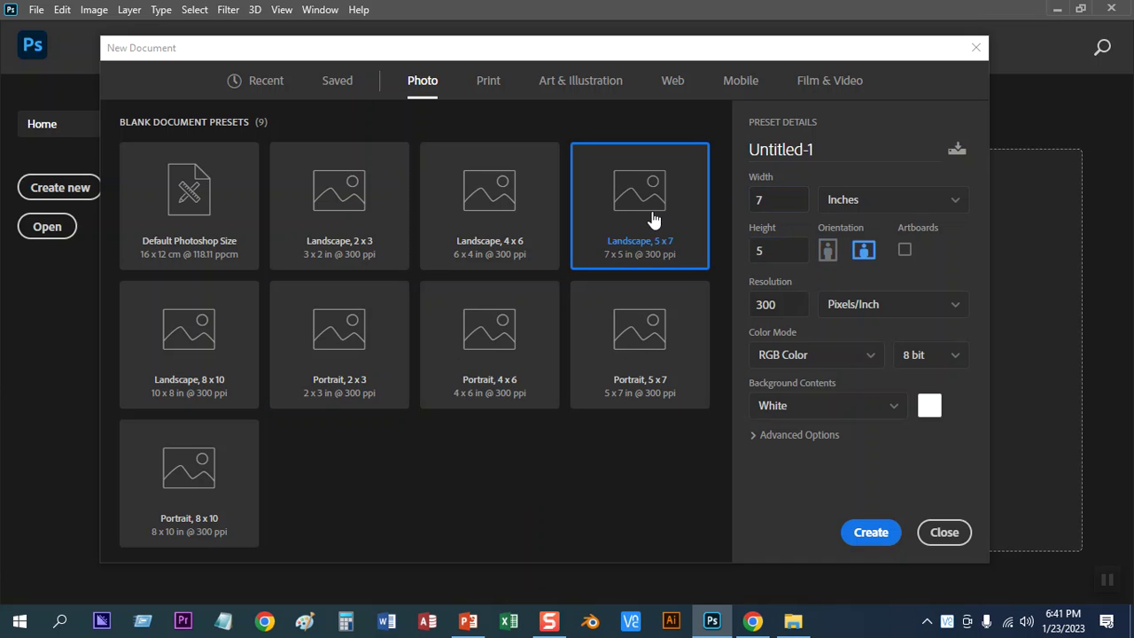
{"action": "double_click", "coordinate": [786, 197]}
{"action": "double_click", "coordinate": [784, 255]}
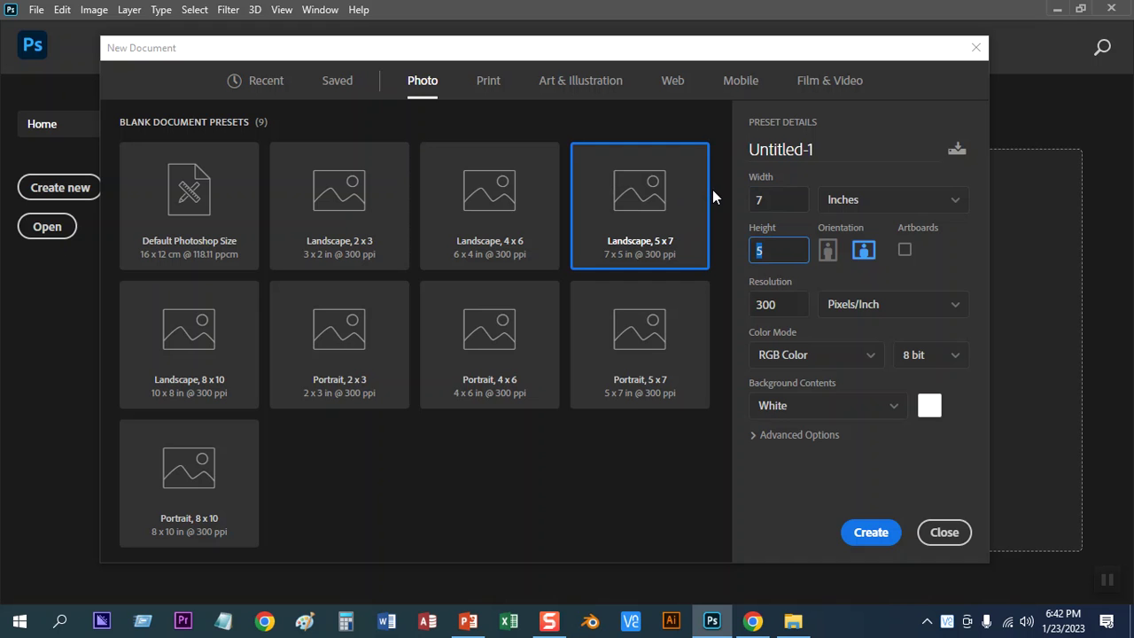
{"action": "left_click", "coordinate": [486, 82]}
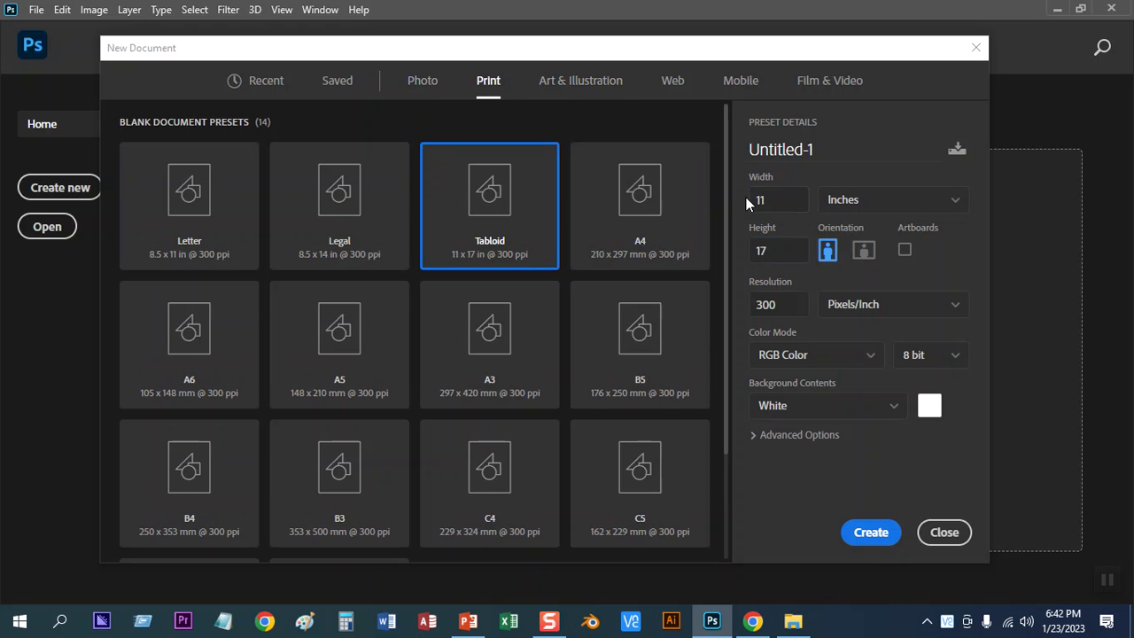
- Rename the Tabloid document from Untitled-1 to BCD-K-230123
{"action": "double_click", "coordinate": [788, 198]}
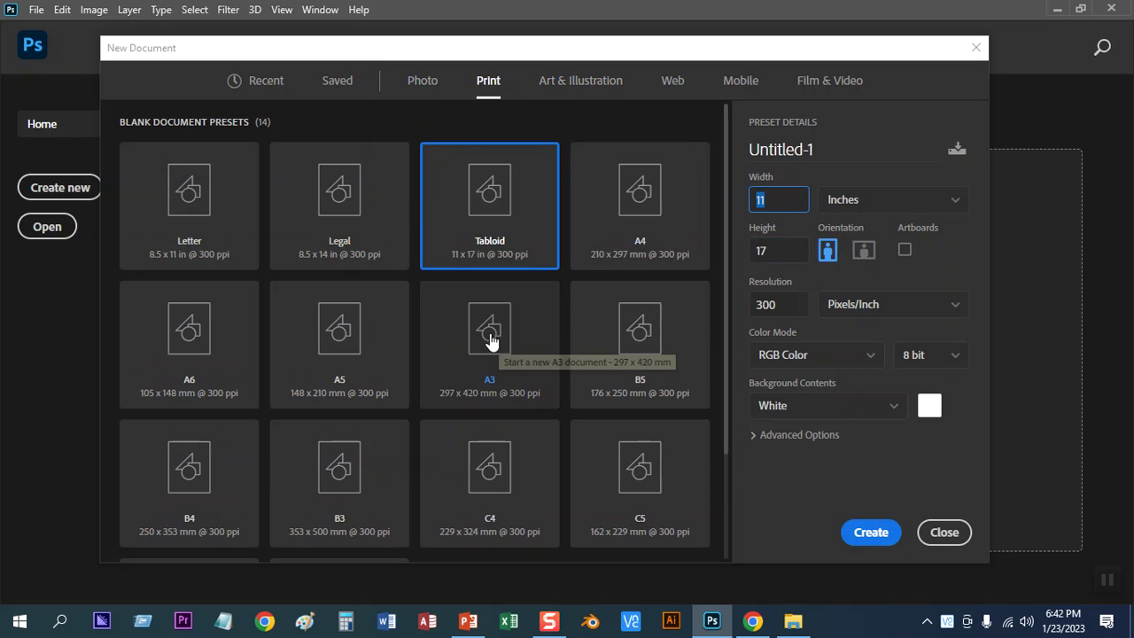
{"action": "left_click", "coordinate": [830, 153]}
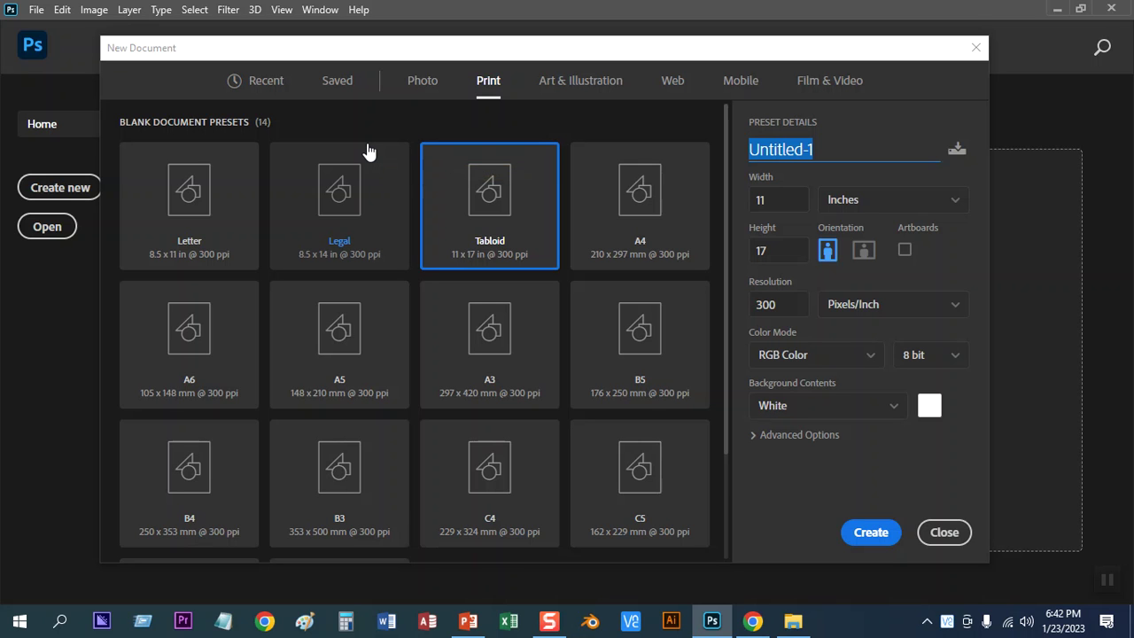
{"action": "type", "text": "BCd"}
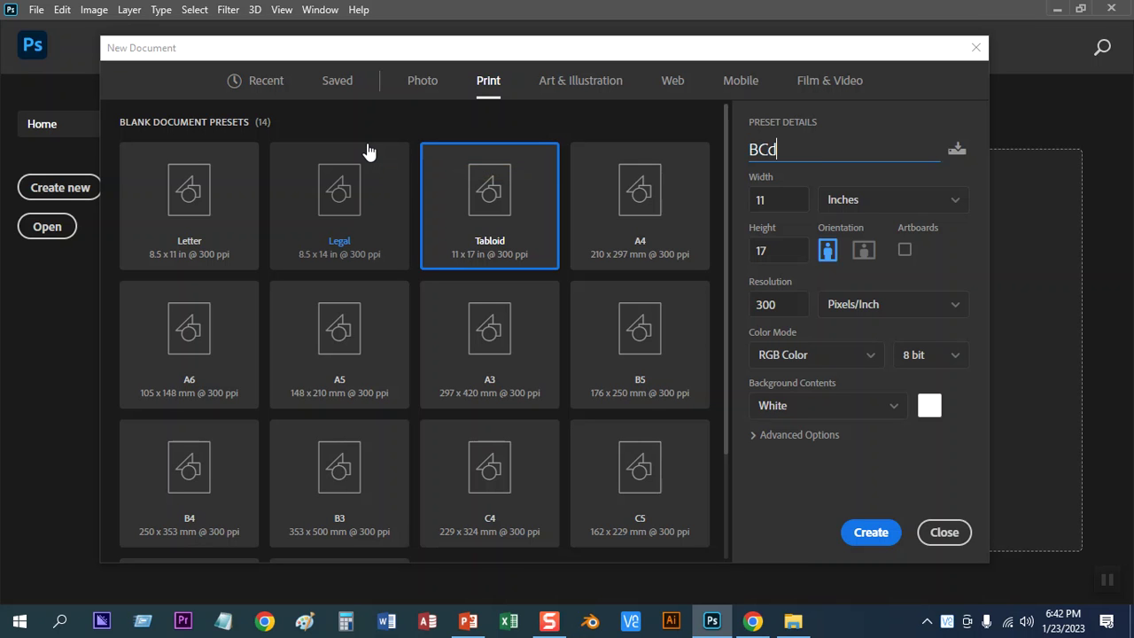
{"action": "key", "text": "BackSpace"}
{"action": "type", "text": "D-K-"}
{"action": "type", "text": "230123"}
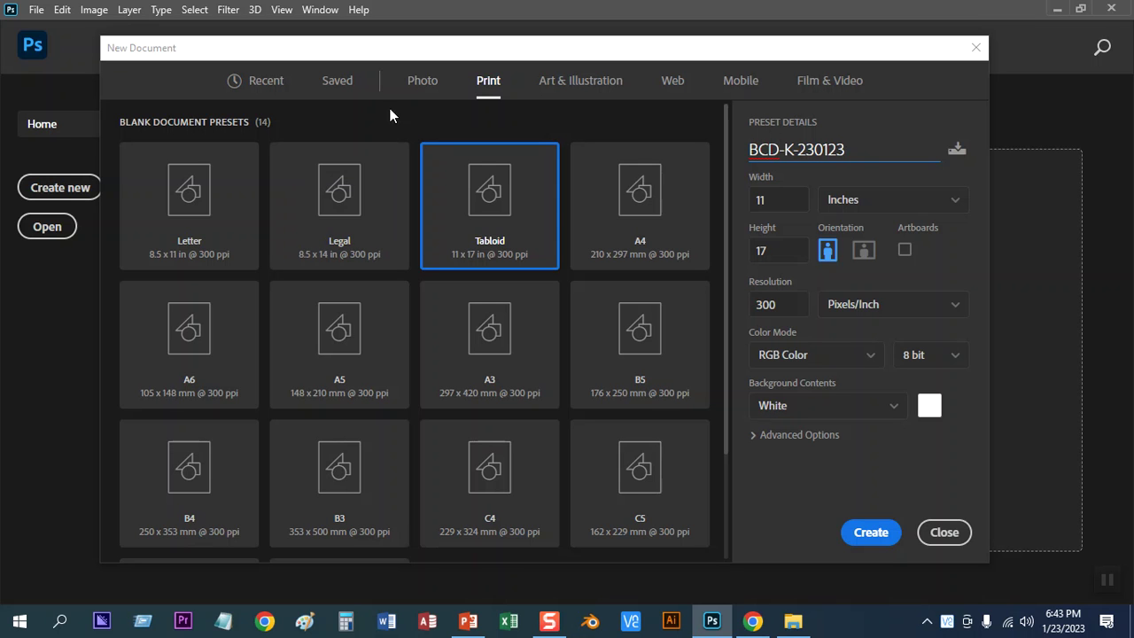
{"action": "double_click", "coordinate": [777, 151]}
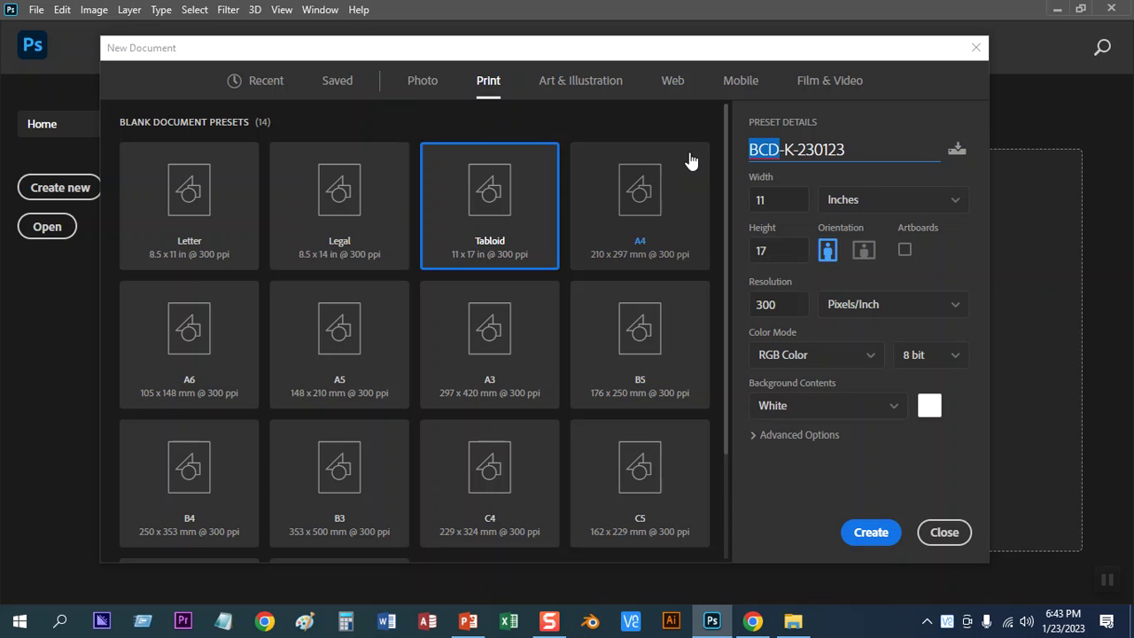
- Edit the document name from BCD-K-230123 to 1st-230123
{"action": "type", "text": "1st"}
{"action": "triple_click", "coordinate": [771, 150]}
{"action": "left_click", "coordinate": [773, 152]}
{"action": "triple_click", "coordinate": [780, 151]}
{"action": "left_click", "coordinate": [780, 151]}
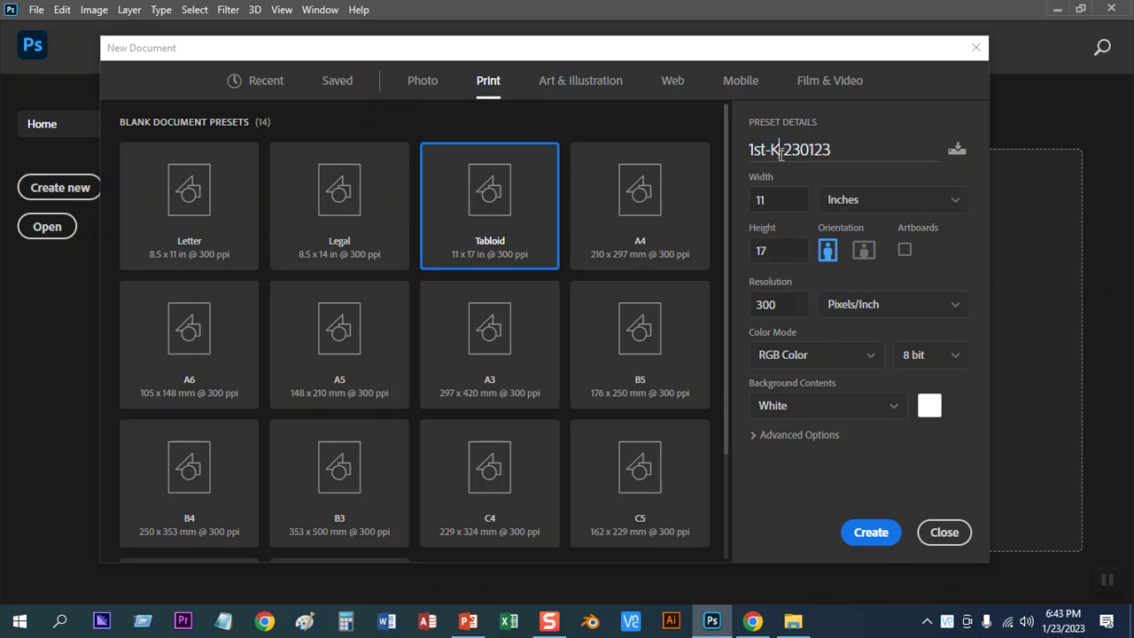
{"action": "key", "text": "BackSpace"}
{"action": "key", "text": "BackSpace"}
{"action": "triple_click", "coordinate": [767, 151]}
{"action": "left_click", "coordinate": [820, 153]}
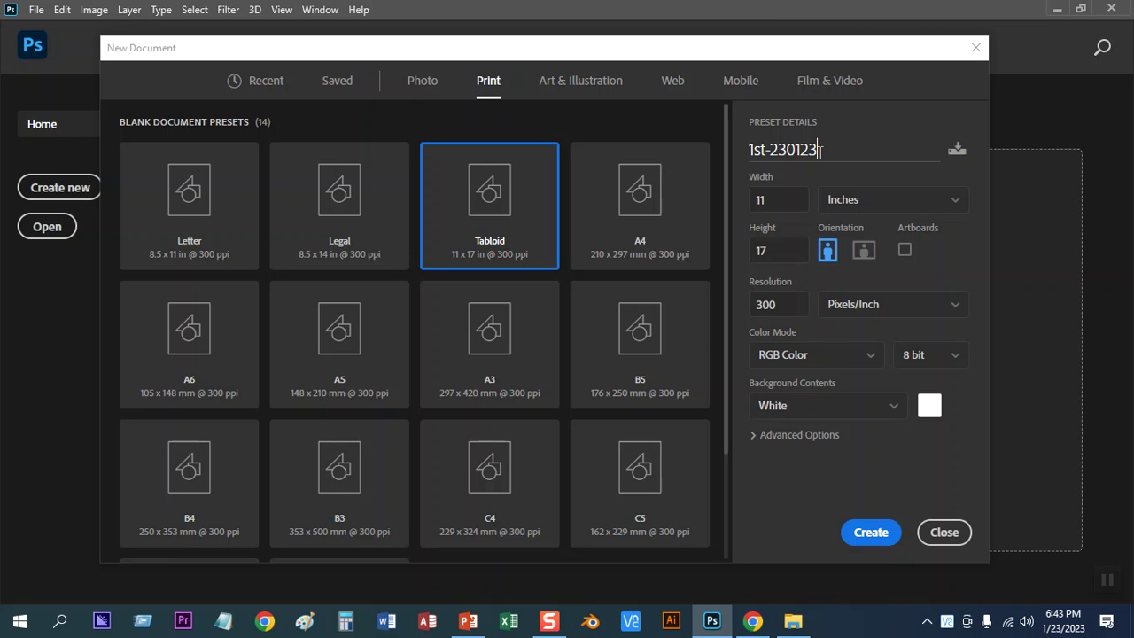
{"action": "triple_click", "coordinate": [822, 150]}
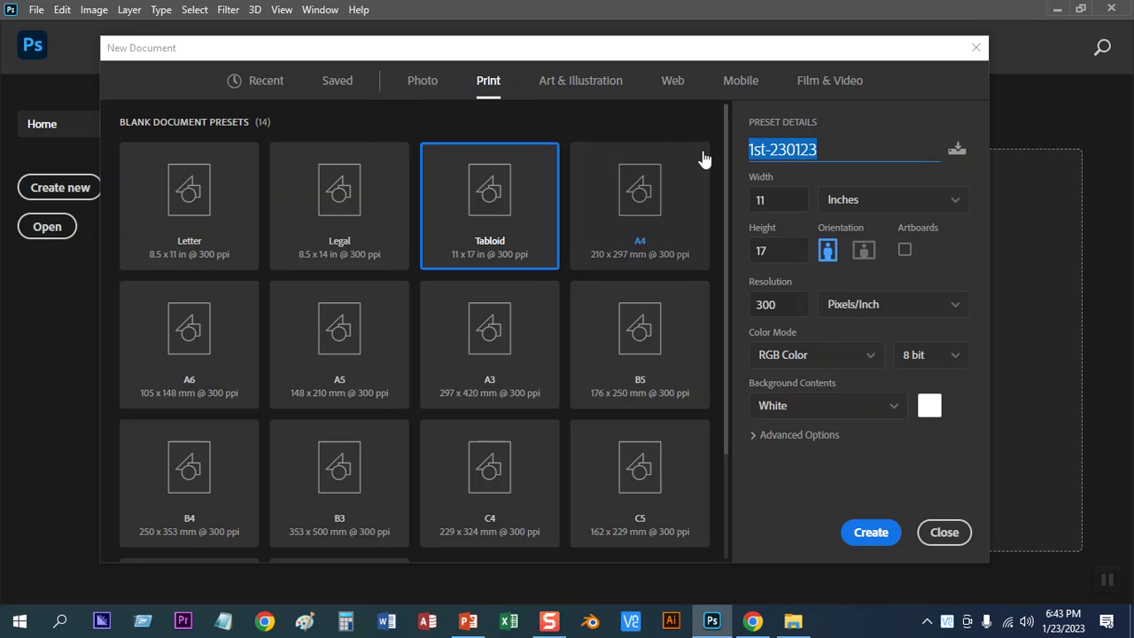
- Set the document width to 8 inches and height to 5 inches
{"action": "double_click", "coordinate": [774, 253]}
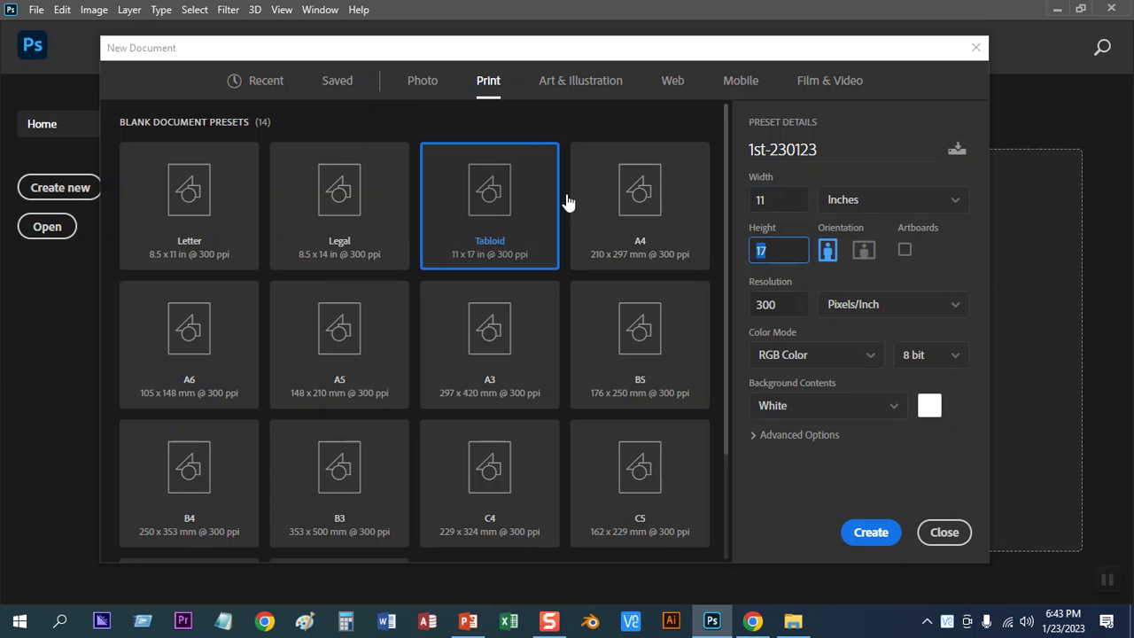
{"action": "double_click", "coordinate": [788, 201]}
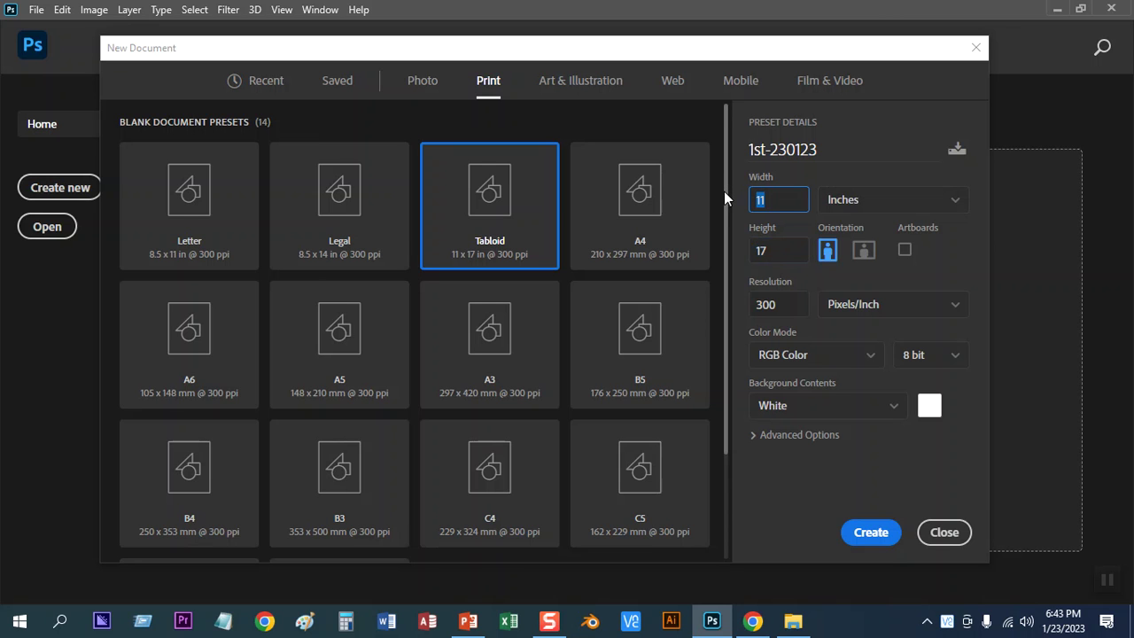
{"action": "type", "text": "8"}
{"action": "double_click", "coordinate": [785, 253]}
{"action": "type", "text": "5"}
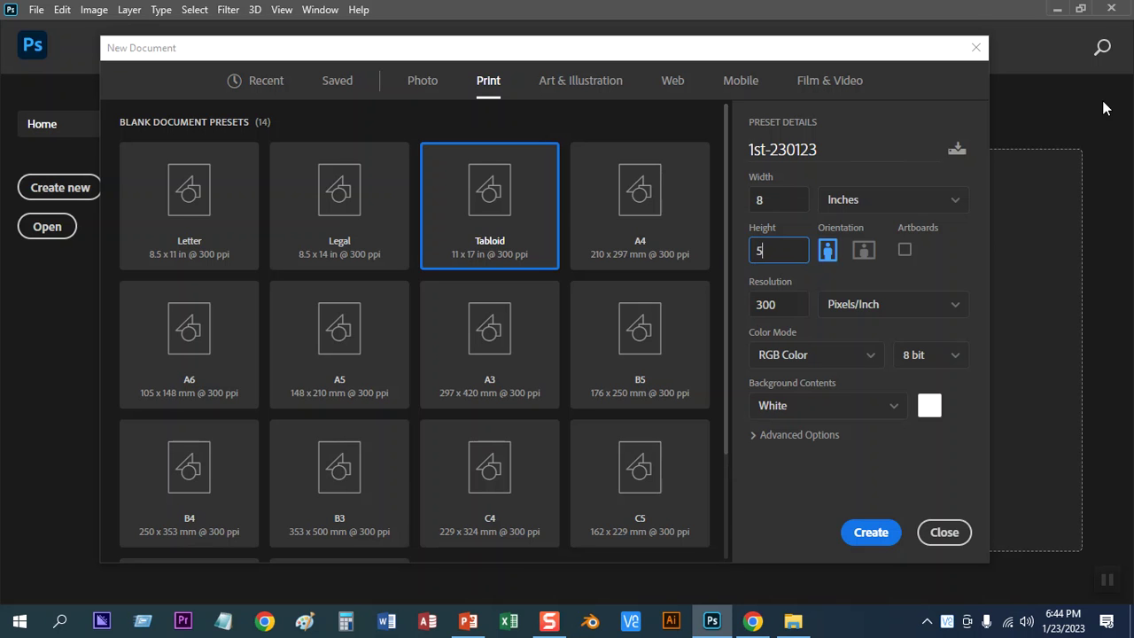
- Toggle orientation between portrait and landscape, ending on portrait 5 x 8 in
{"action": "left_click", "coordinate": [828, 251]}
{"action": "double_click", "coordinate": [785, 251]}
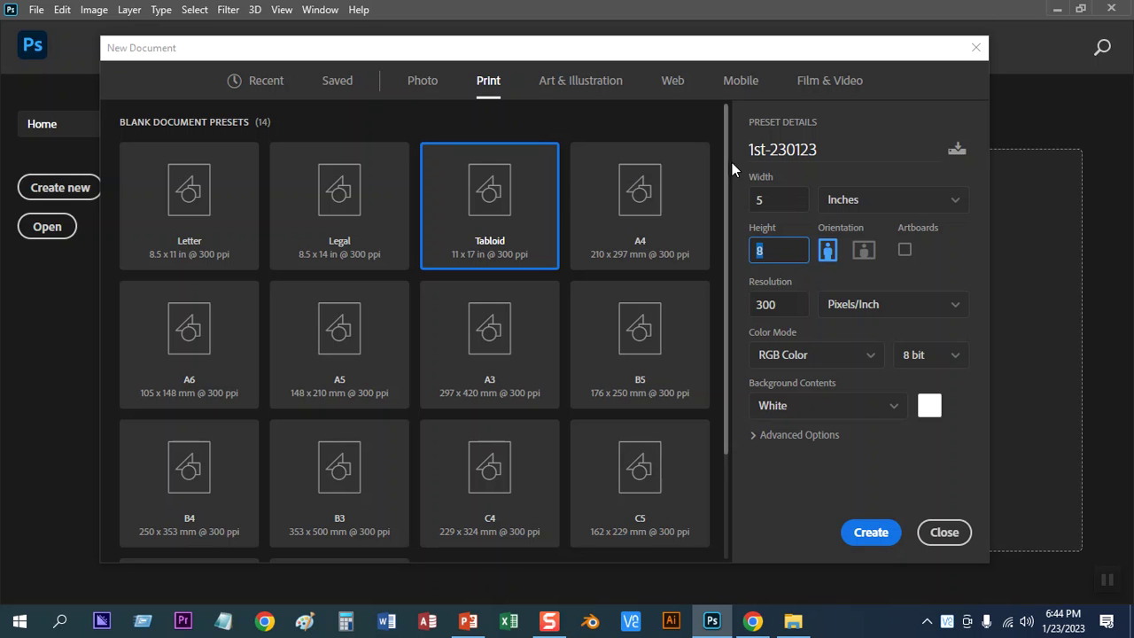
{"action": "left_click", "coordinate": [865, 251]}
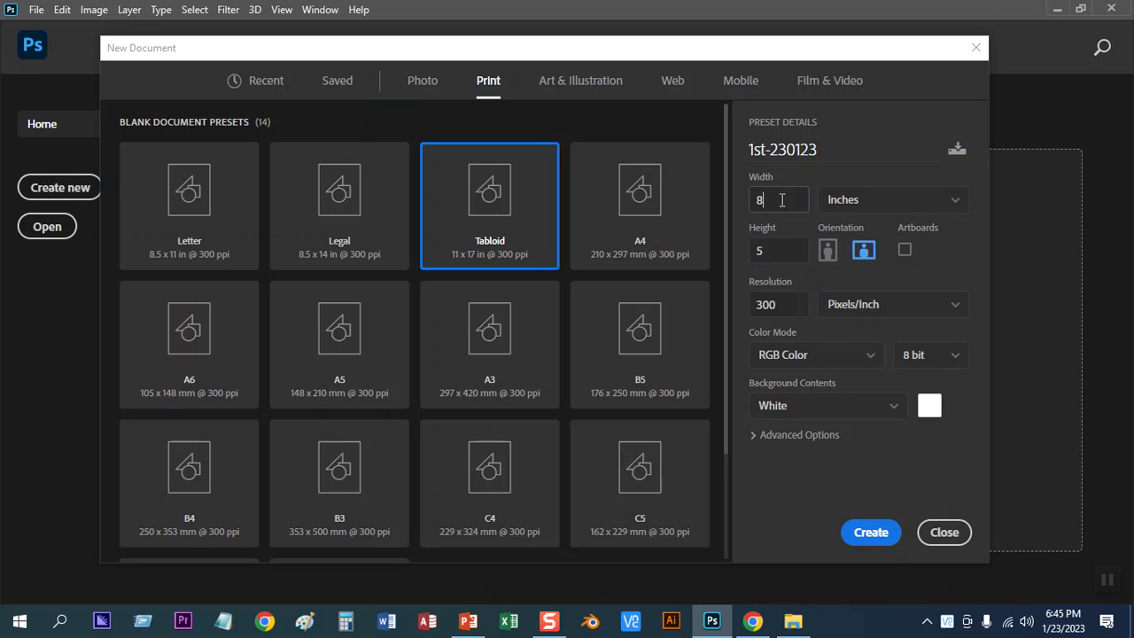
{"action": "left_click", "coordinate": [827, 251]}
{"action": "left_click", "coordinate": [864, 251]}
{"action": "left_click", "coordinate": [829, 252]}
{"action": "left_click", "coordinate": [864, 251]}
{"action": "left_click", "coordinate": [828, 252]}
{"action": "left_click", "coordinate": [781, 305]}
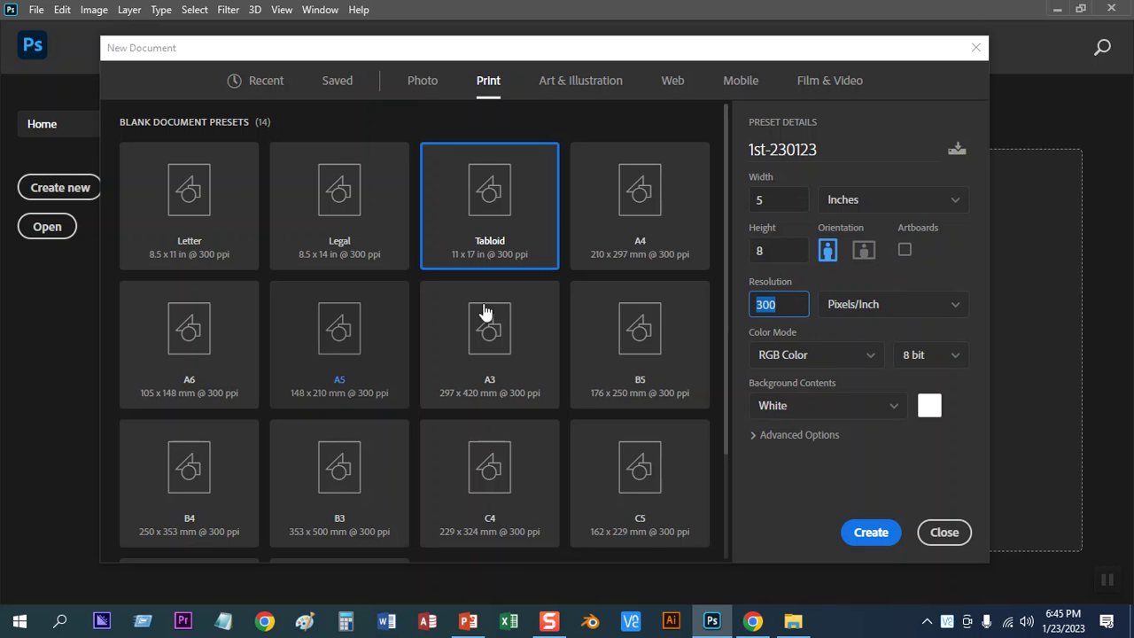
{"action": "left_click", "coordinate": [792, 304]}
{"action": "double_click", "coordinate": [791, 305]}
{"action": "left_click", "coordinate": [861, 317]}
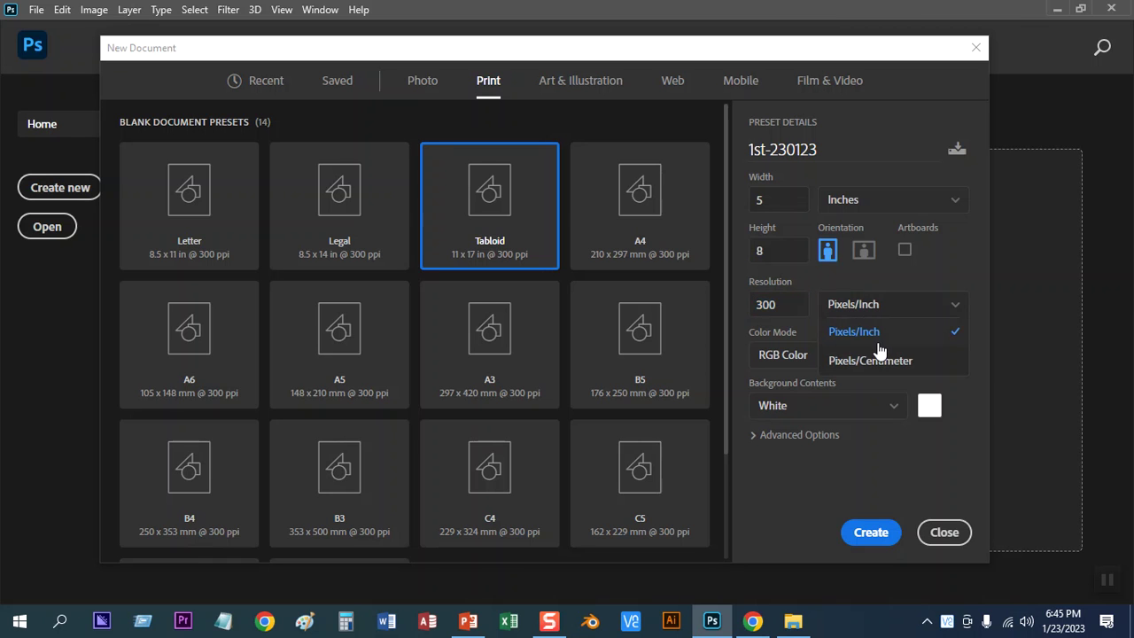
{"action": "left_click", "coordinate": [880, 342]}
{"action": "left_click", "coordinate": [789, 305]}
{"action": "left_click_drag", "start_coordinate": [777, 304], "coordinate": [720, 303]}
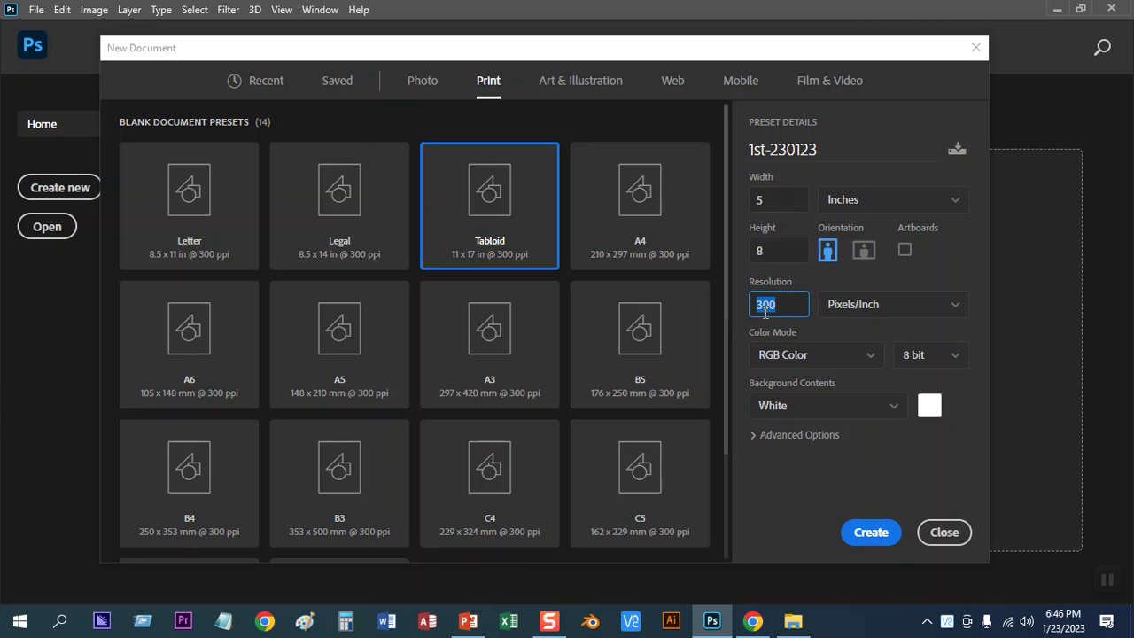
{"action": "left_click", "coordinate": [766, 338]}
{"action": "left_click", "coordinate": [815, 363]}
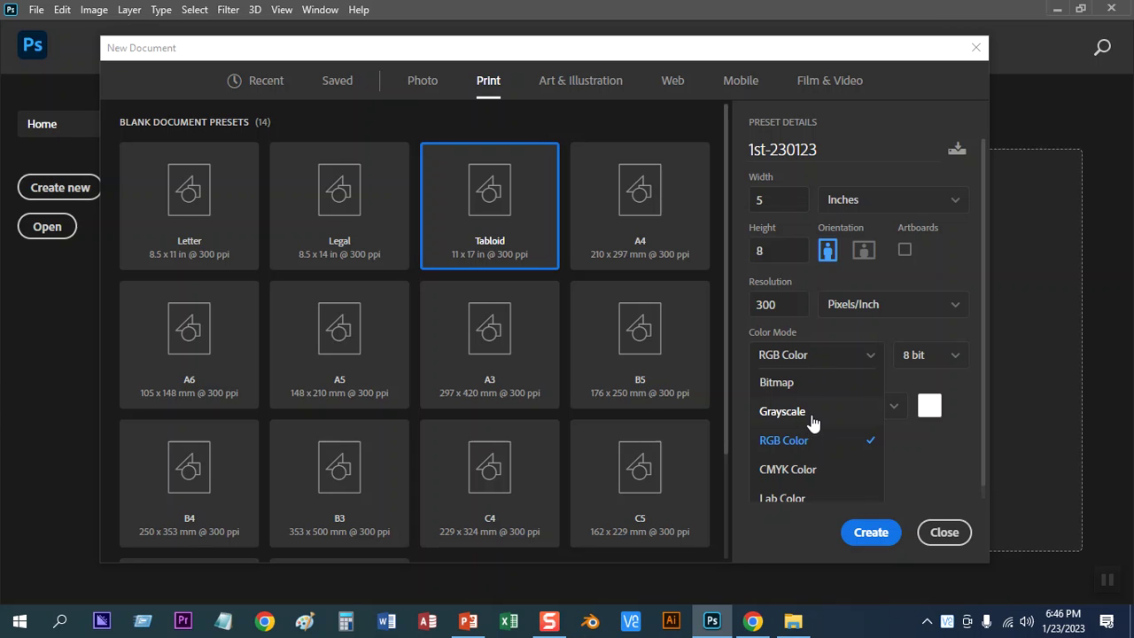
{"action": "scroll", "coordinate": [805, 469], "scroll_direction": "down", "scroll_amount": 1}
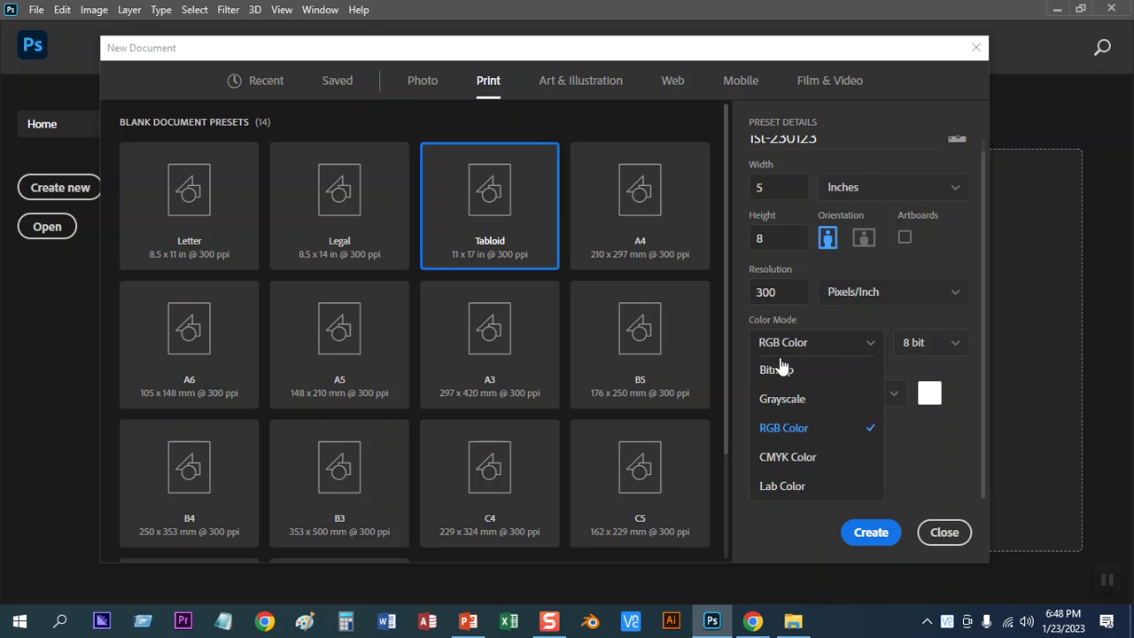
{"action": "left_click", "coordinate": [784, 431]}
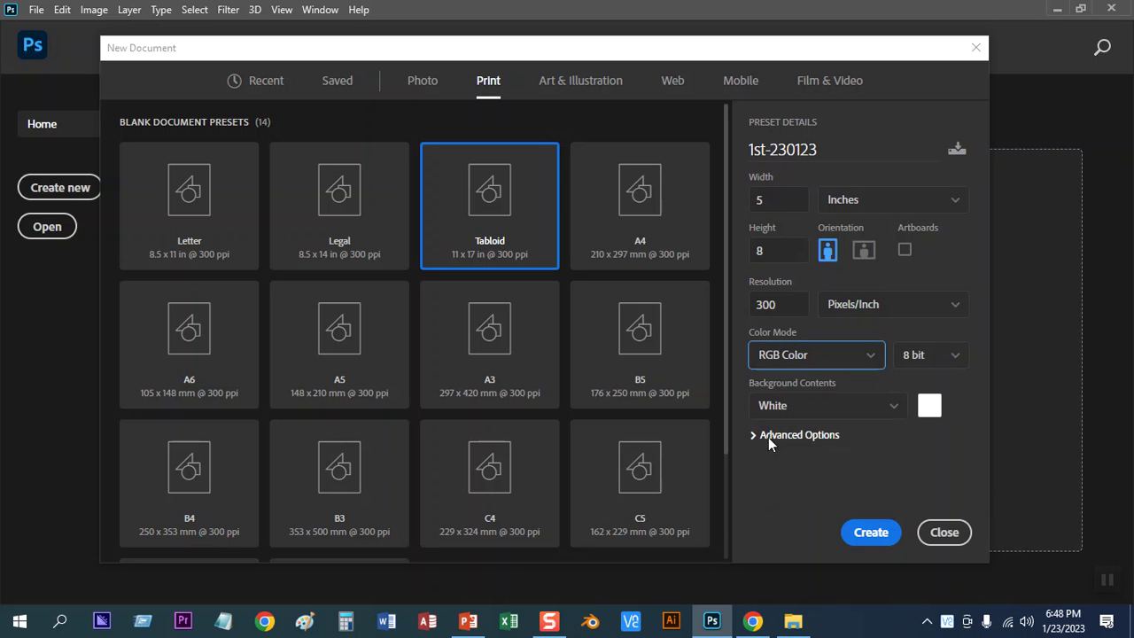
{"action": "left_click", "coordinate": [786, 312]}
- Replace the 300 ppi resolution with 72 pixels per inch in the New Document settings
{"action": "type", "text": "72"}
{"action": "left_click", "coordinate": [935, 279]}
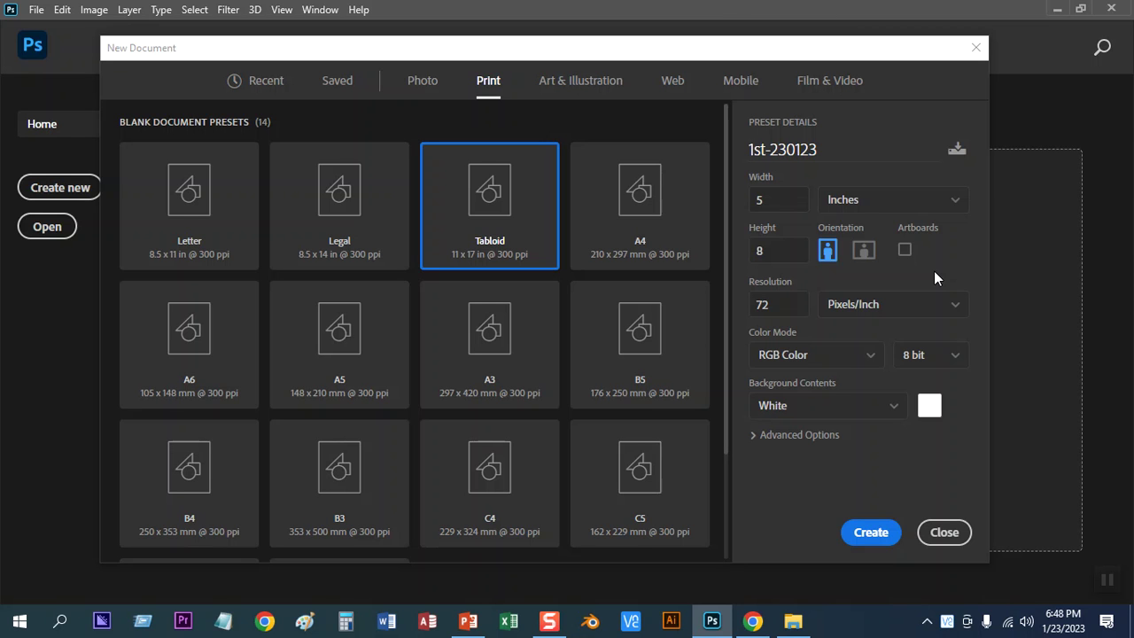
{"action": "left_click", "coordinate": [788, 302]}
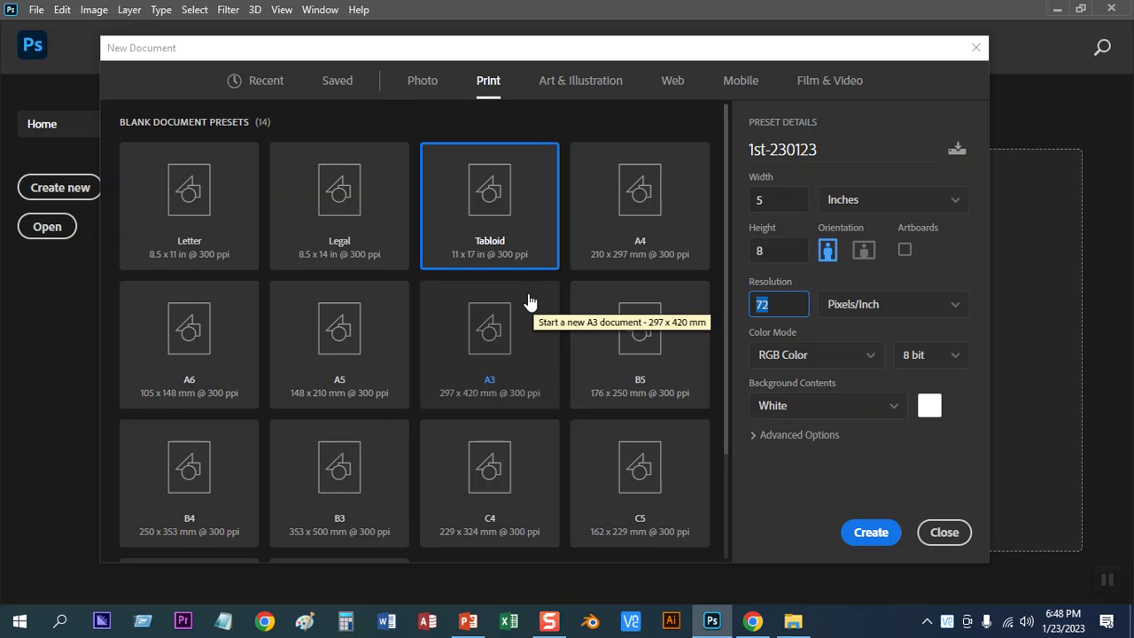
{"action": "left_click", "coordinate": [777, 304]}
{"action": "double_click", "coordinate": [777, 304]}
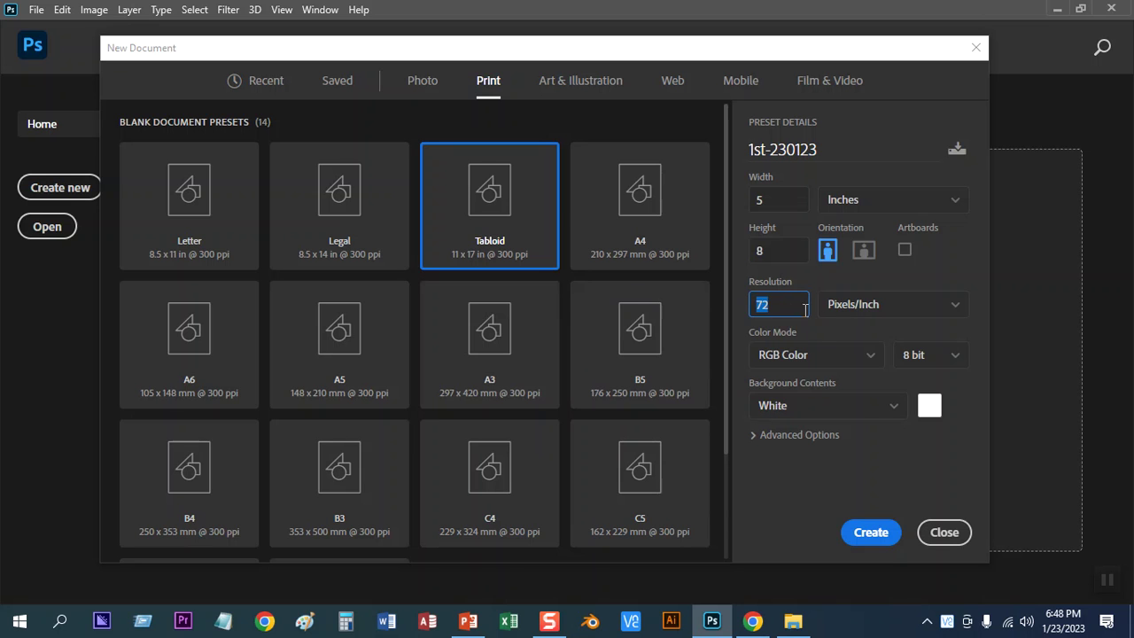
{"action": "left_click", "coordinate": [789, 355]}
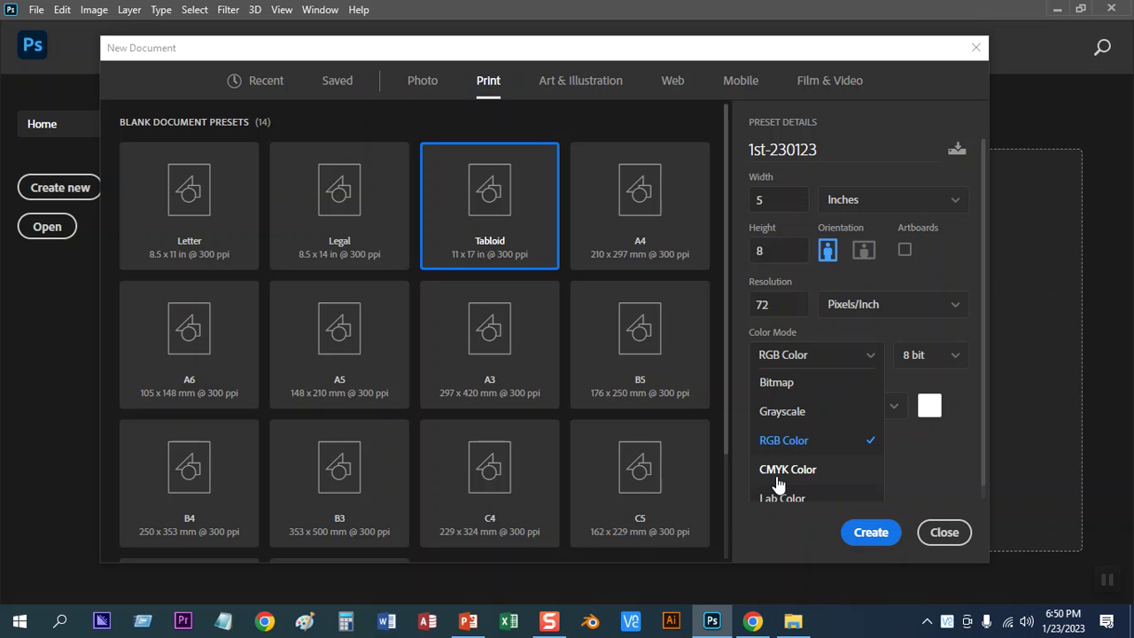
- Switch the document to CMYK Color at 300 ppi and expand Advanced Options for its profile
{"action": "left_click", "coordinate": [779, 479]}
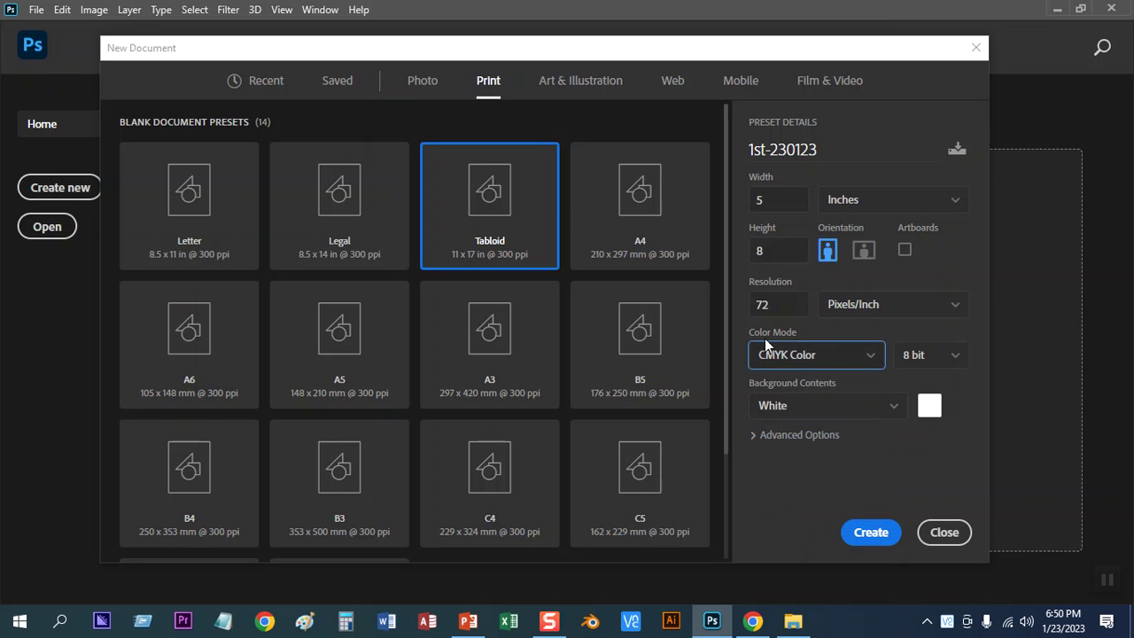
{"action": "left_click", "coordinate": [771, 305]}
{"action": "left_click_drag", "start_coordinate": [771, 306], "coordinate": [730, 305]}
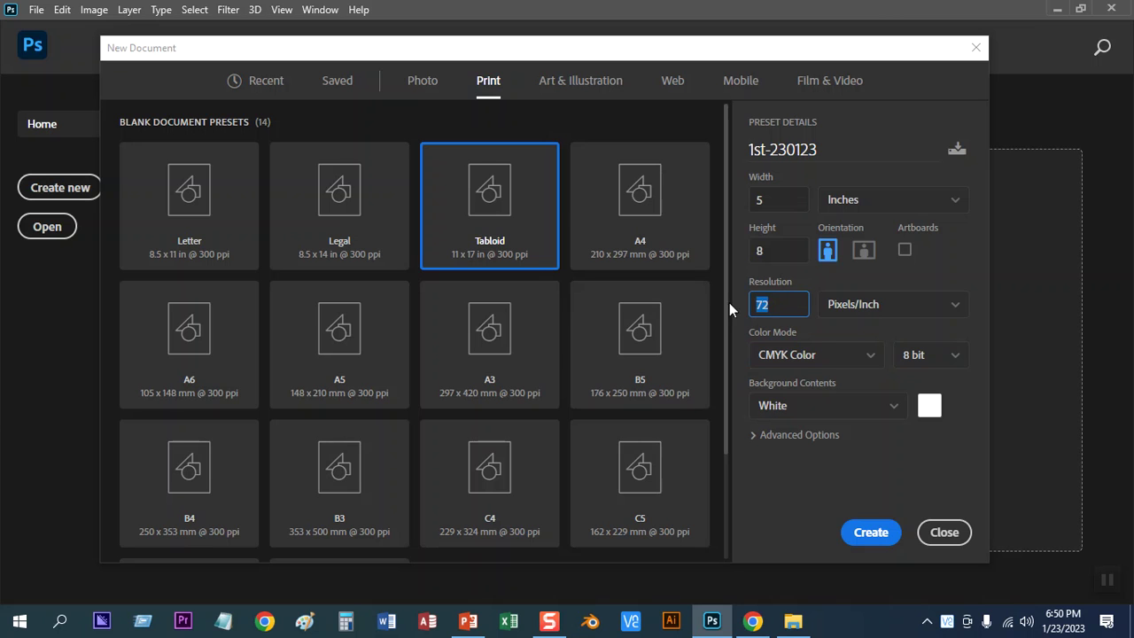
{"action": "type", "text": "300"}
{"action": "double_click", "coordinate": [779, 303]}
{"action": "left_click", "coordinate": [753, 435]}
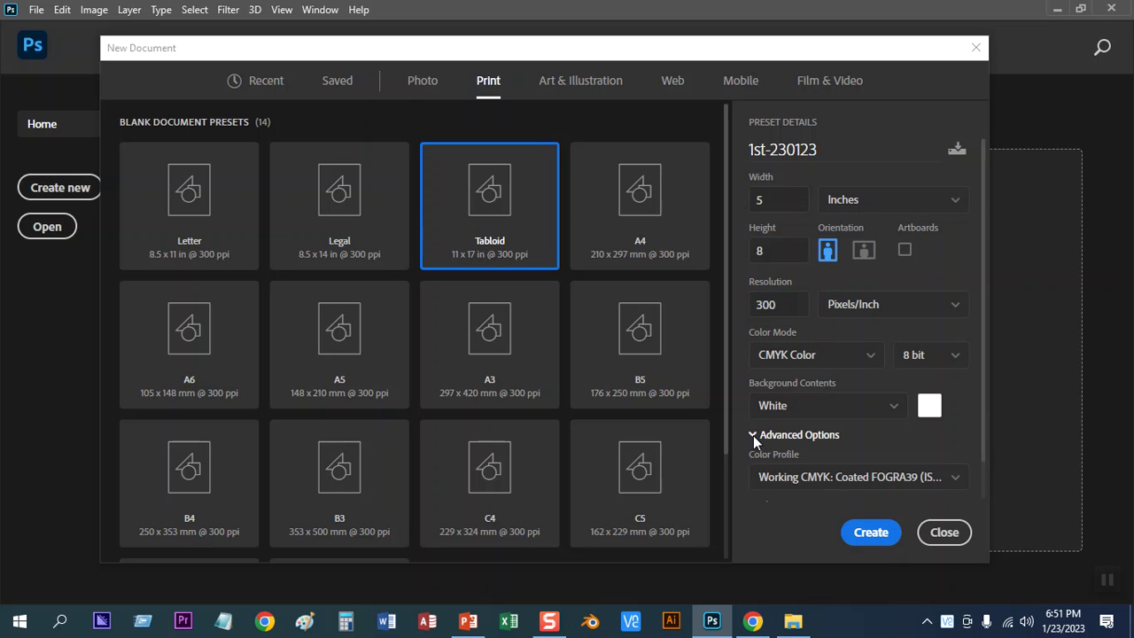
{"action": "left_click", "coordinate": [815, 480]}
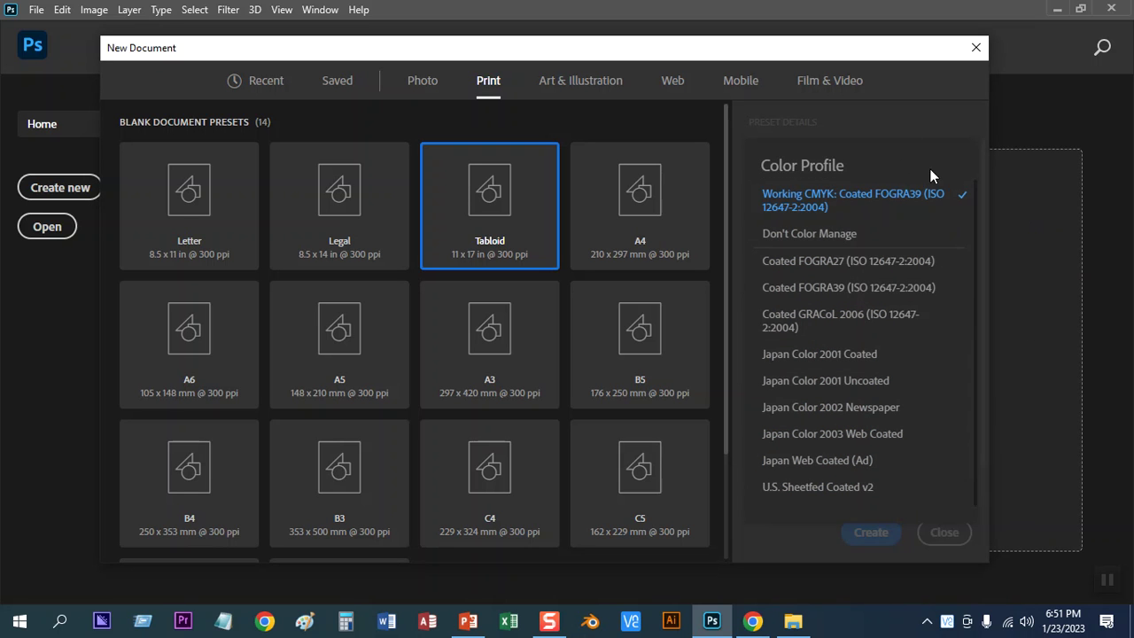
- Pick Coated FOGRA27, try Grayscale and CMYK, then settle on RGB Color and collapse Advanced Options
{"action": "left_click", "coordinate": [889, 262]}
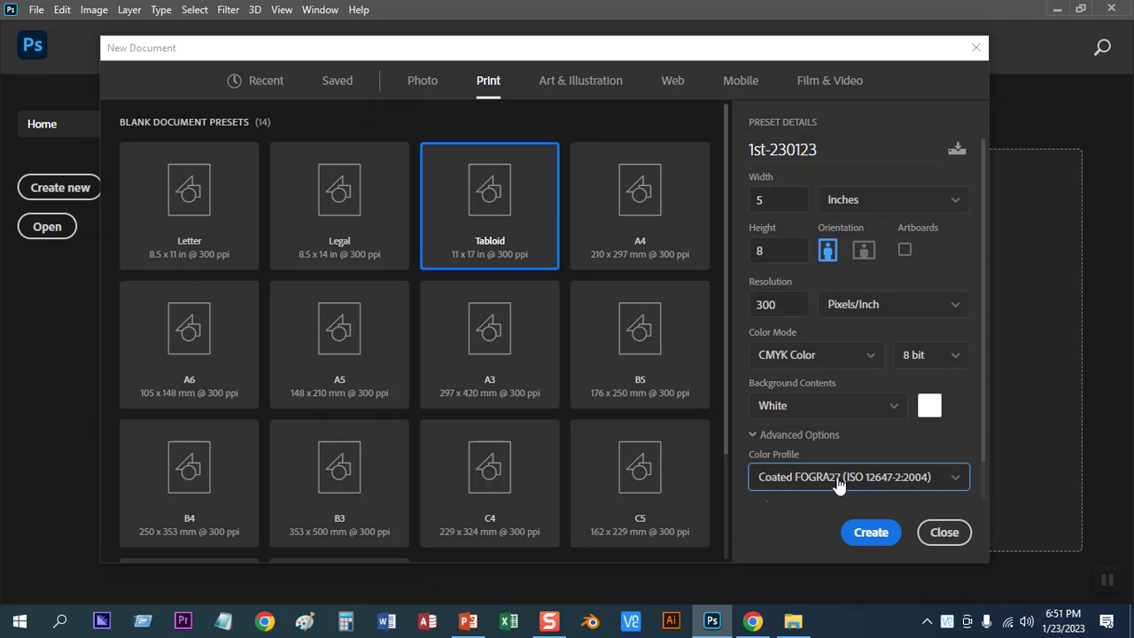
{"action": "left_click", "coordinate": [798, 359]}
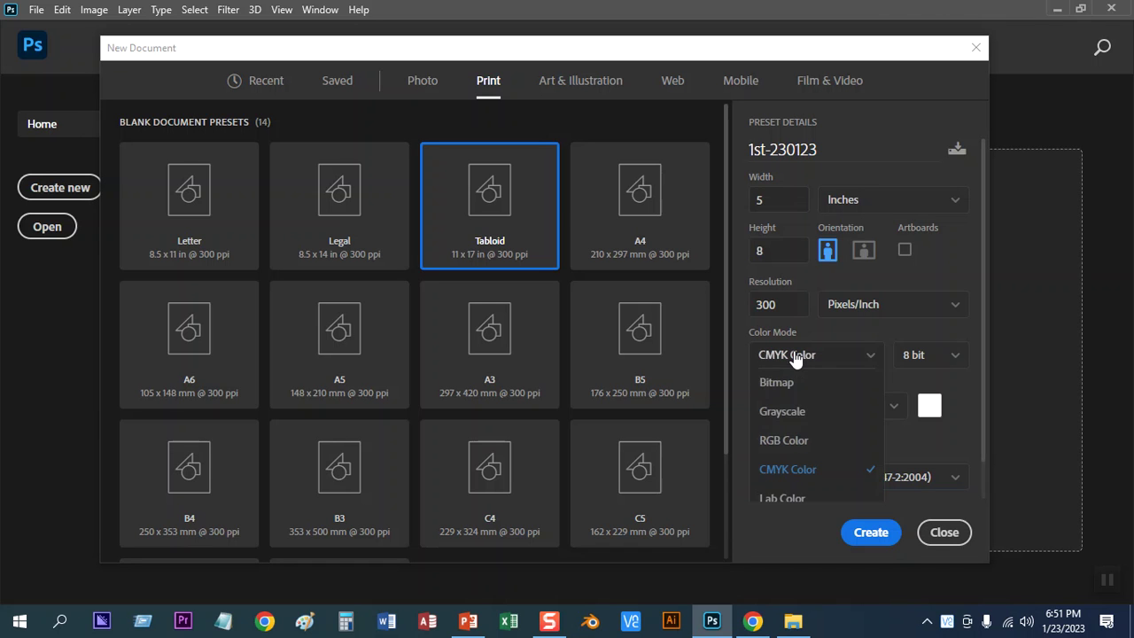
{"action": "left_click", "coordinate": [803, 413]}
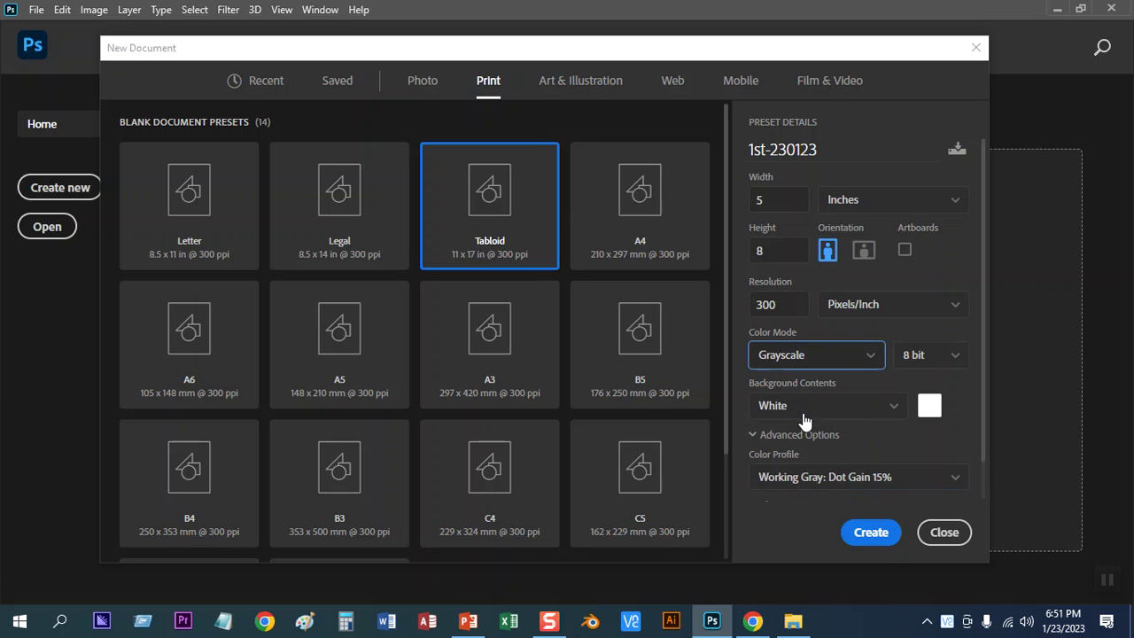
{"action": "left_click", "coordinate": [789, 360]}
{"action": "left_click", "coordinate": [813, 470]}
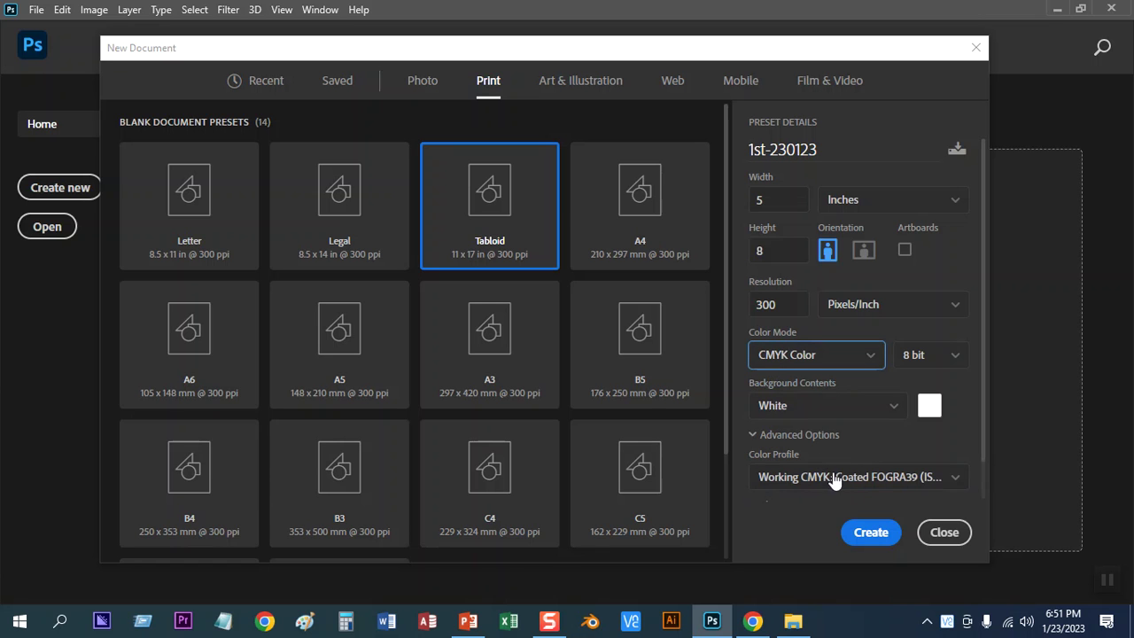
{"action": "left_click", "coordinate": [780, 358]}
{"action": "left_click", "coordinate": [809, 443]}
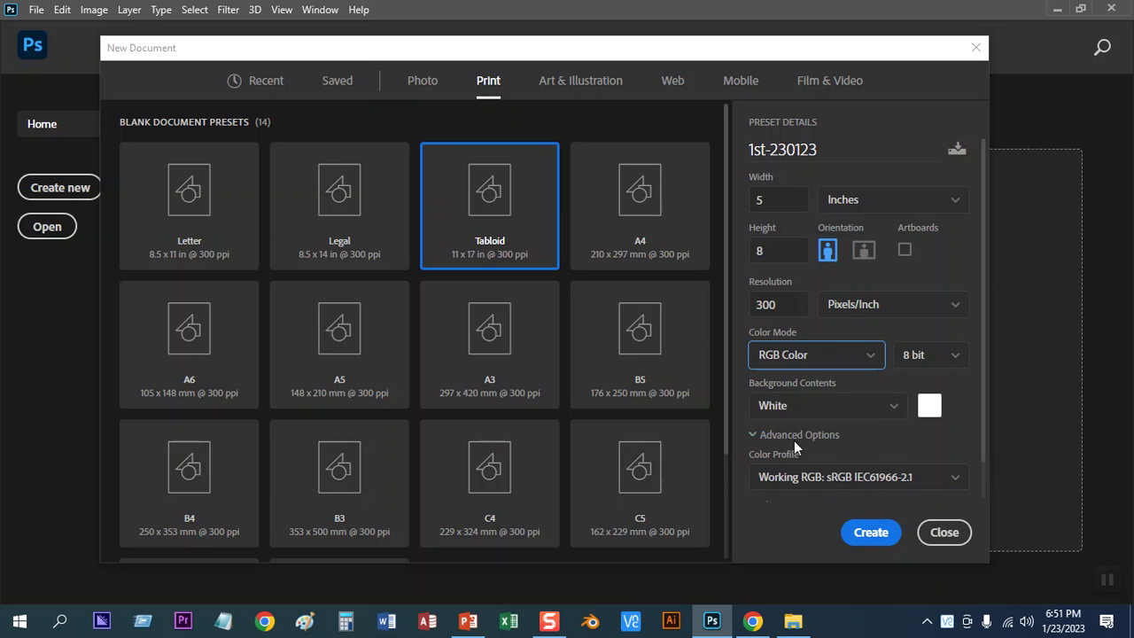
{"action": "left_click", "coordinate": [753, 434]}
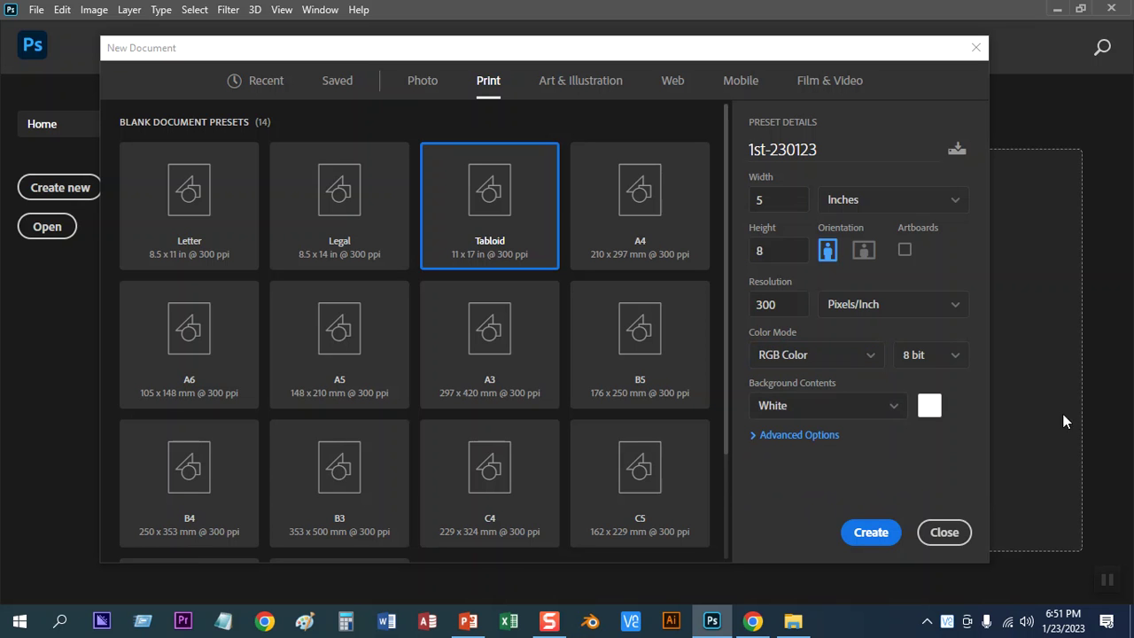
- Keep a white background and 8 bit depth, and create the 1st-230123 document
{"action": "left_click_drag", "start_coordinate": [838, 51], "coordinate": [802, 45]}
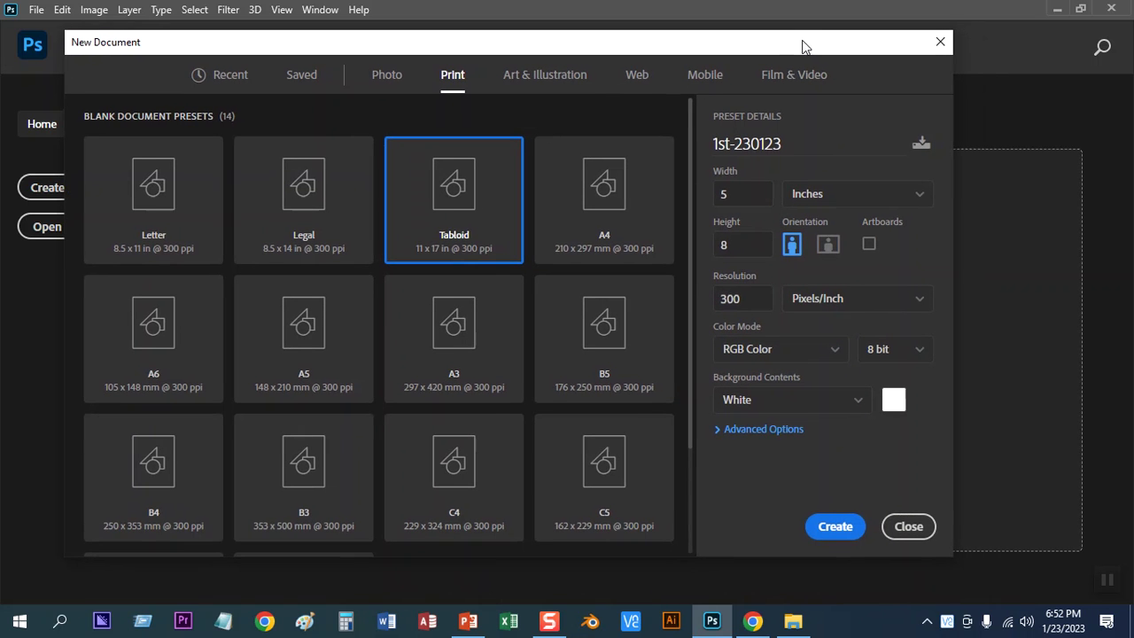
{"action": "left_click", "coordinate": [891, 400]}
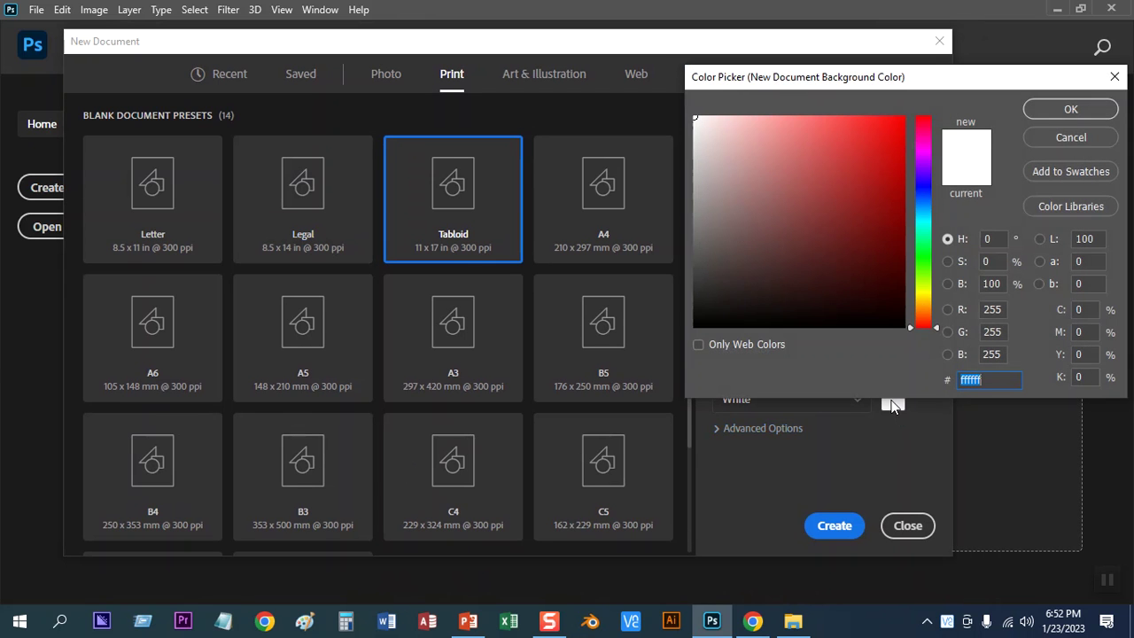
{"action": "left_click", "coordinate": [1077, 139]}
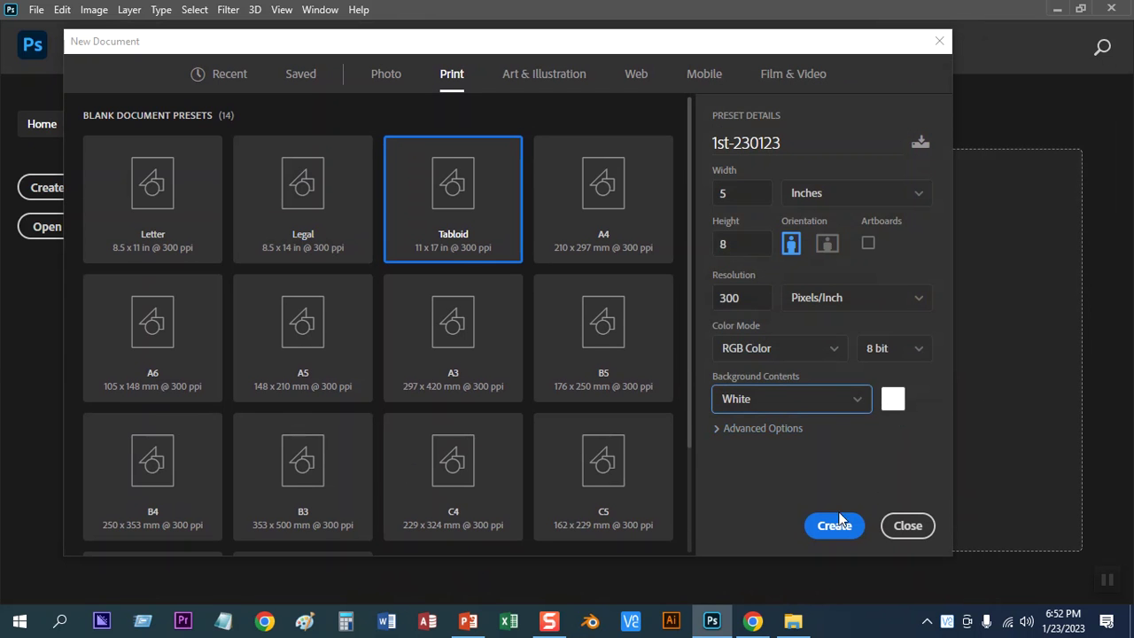
{"action": "left_click", "coordinate": [889, 353]}
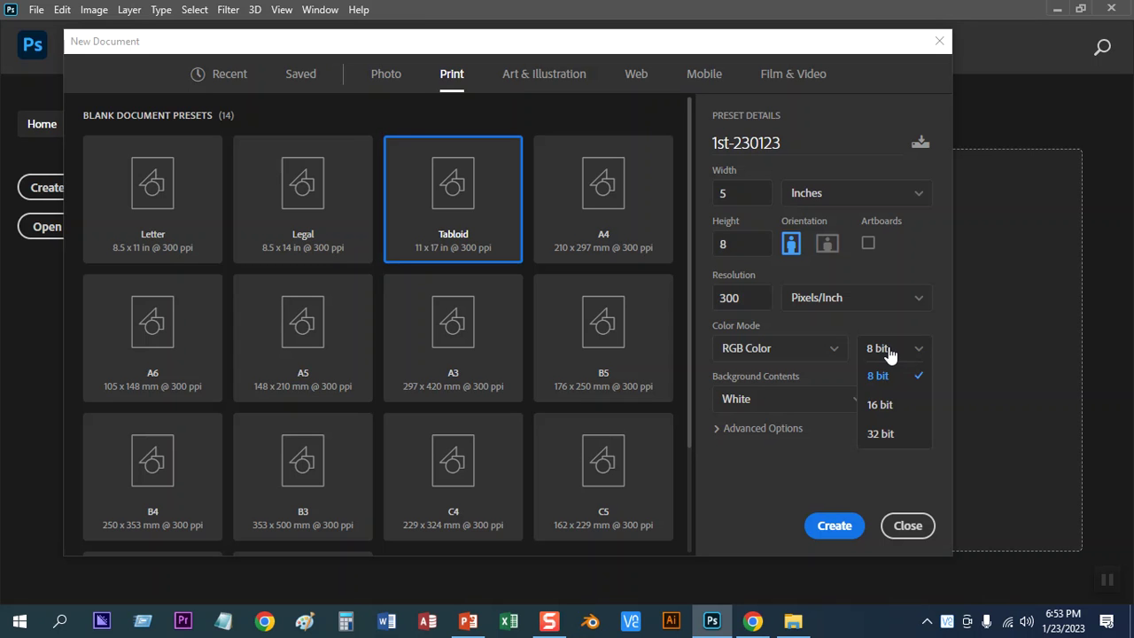
{"action": "left_click", "coordinate": [889, 349]}
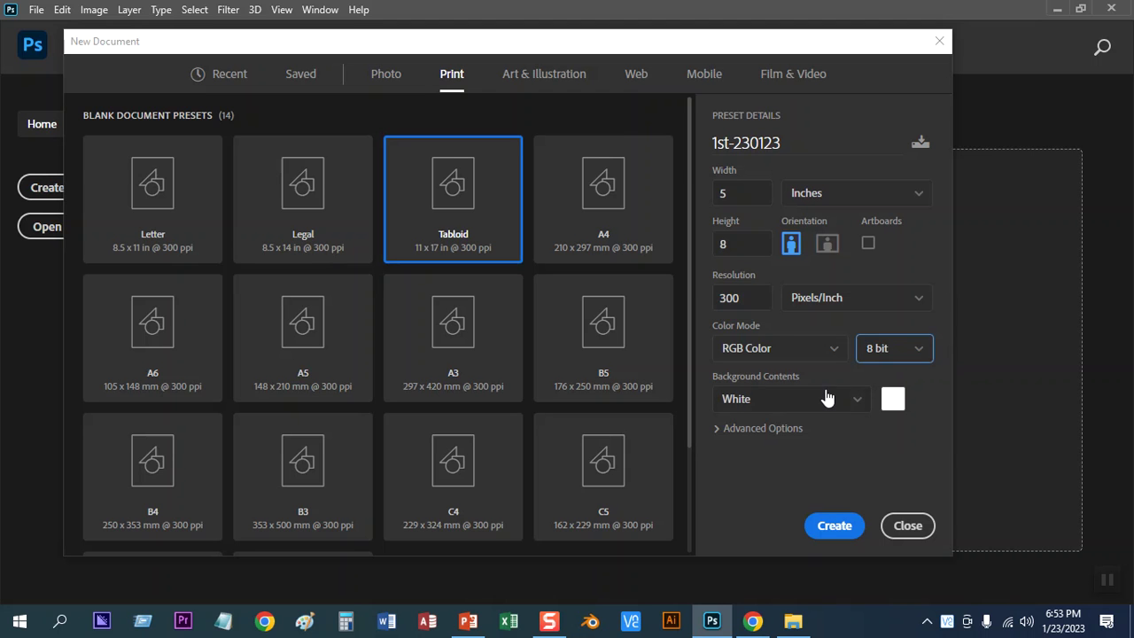
{"action": "left_click_drag", "start_coordinate": [639, 54], "coordinate": [663, 48]}
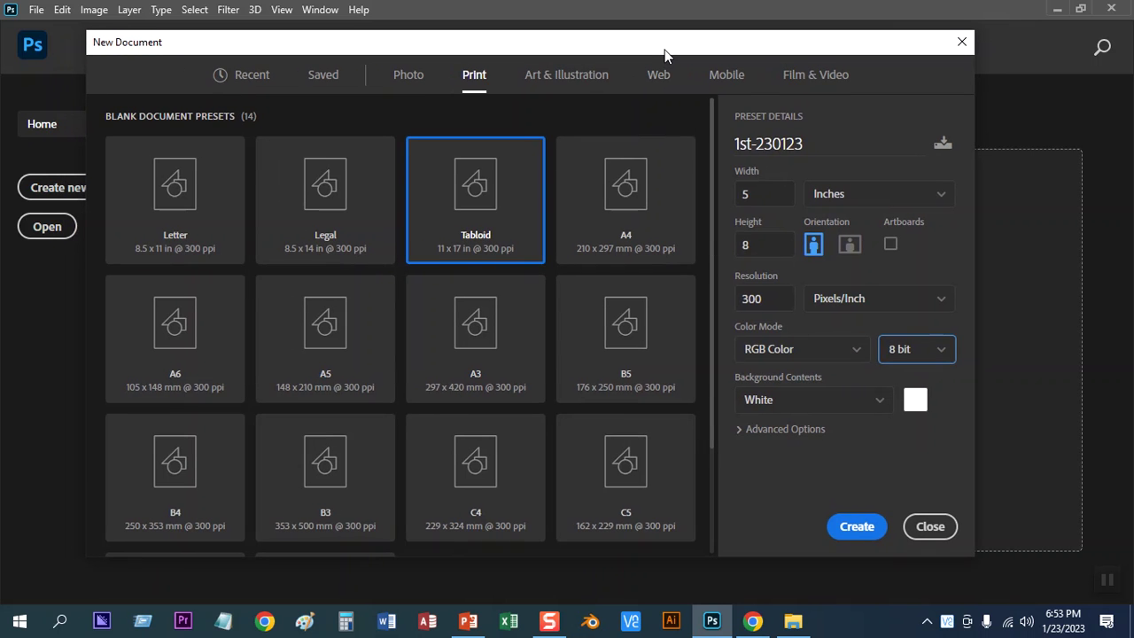
{"action": "left_click", "coordinate": [855, 527]}
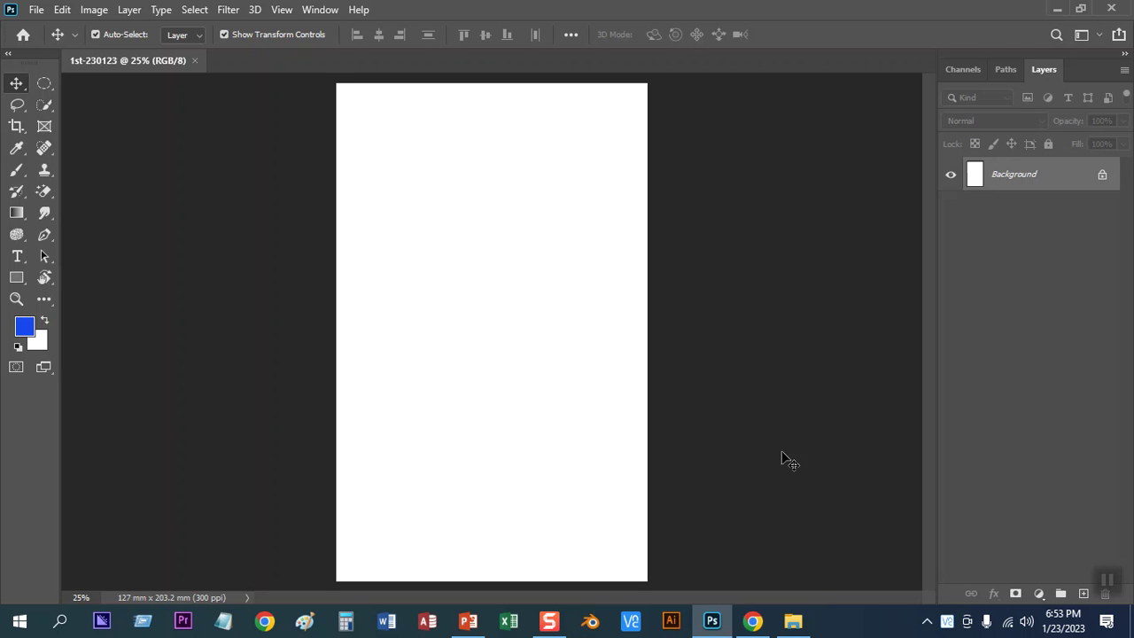
- Glance through the Edit menu, then bring up the Image menu with Canvas Size
{"action": "scroll", "coordinate": [763, 479], "scroll_direction": "down", "scroll_amount": 1}
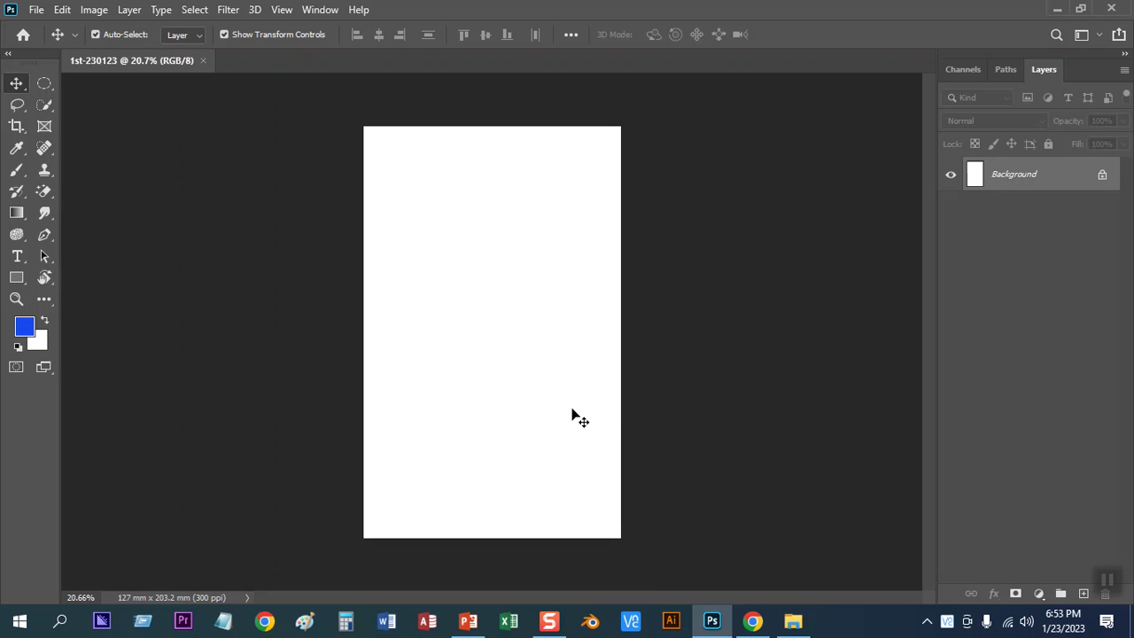
{"action": "scroll", "coordinate": [555, 406], "scroll_direction": "up", "scroll_amount": 1}
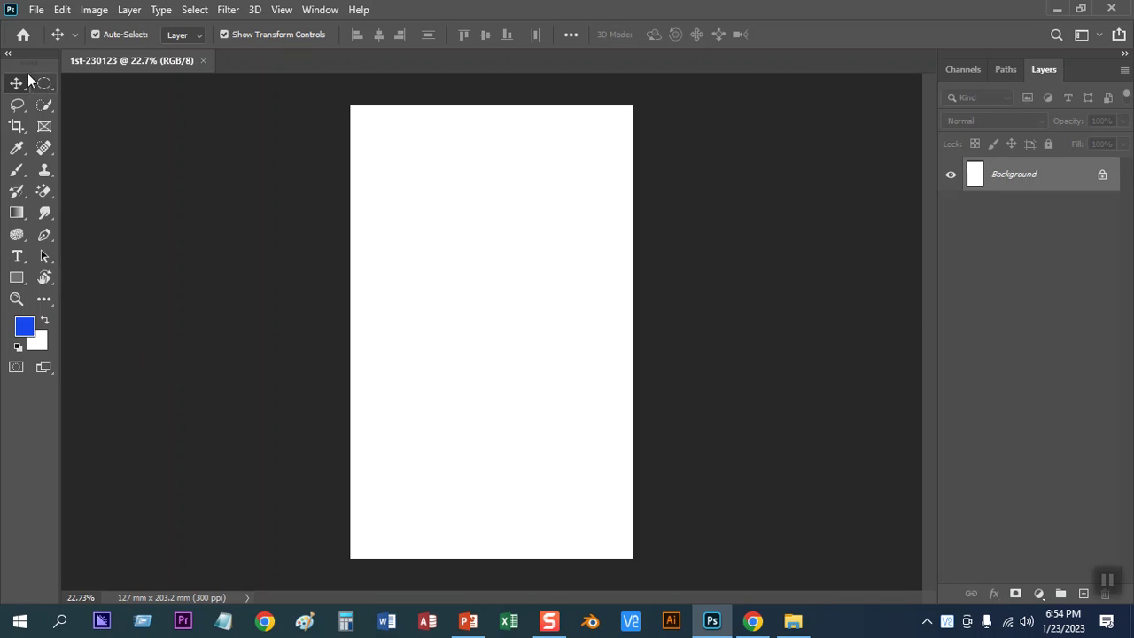
{"action": "left_click", "coordinate": [64, 11]}
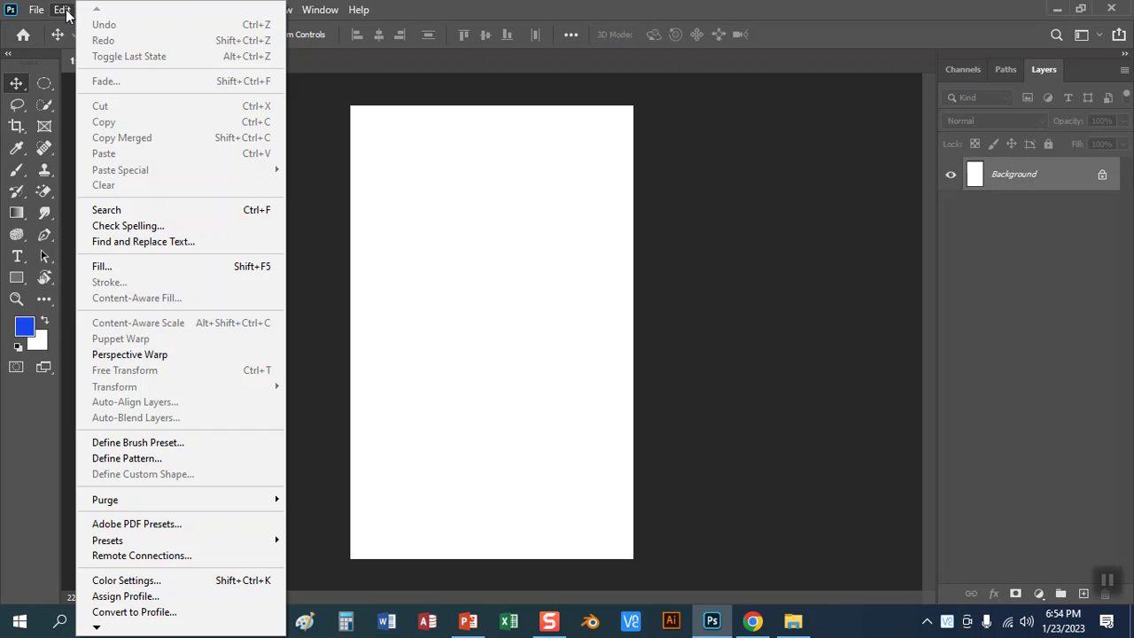
{"action": "left_click", "coordinate": [575, 268]}
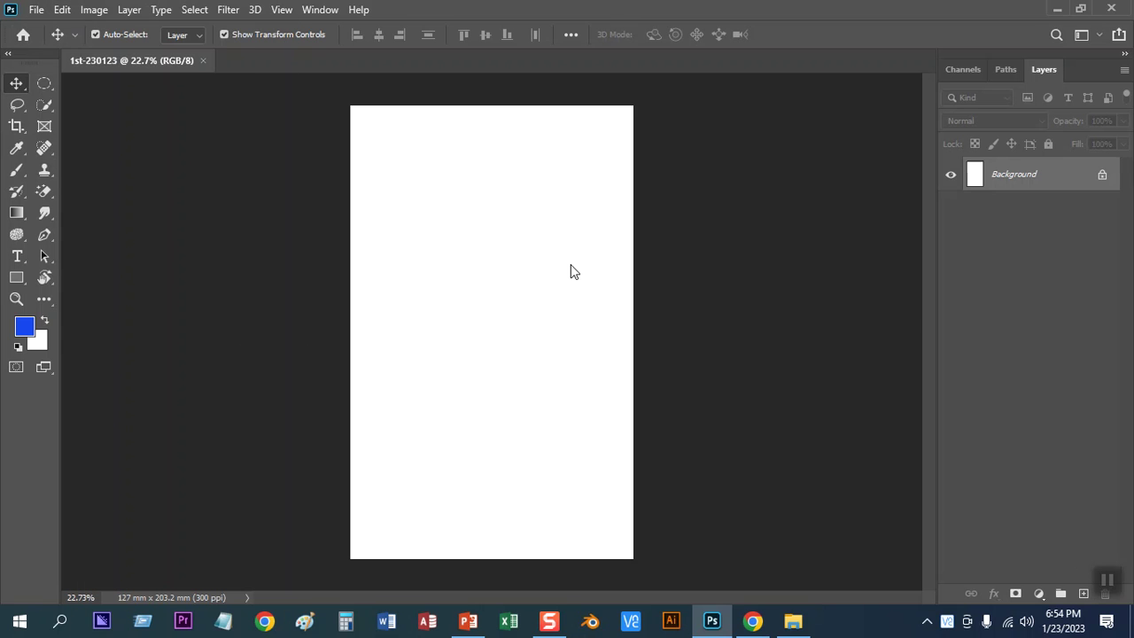
{"action": "left_click", "coordinate": [94, 12]}
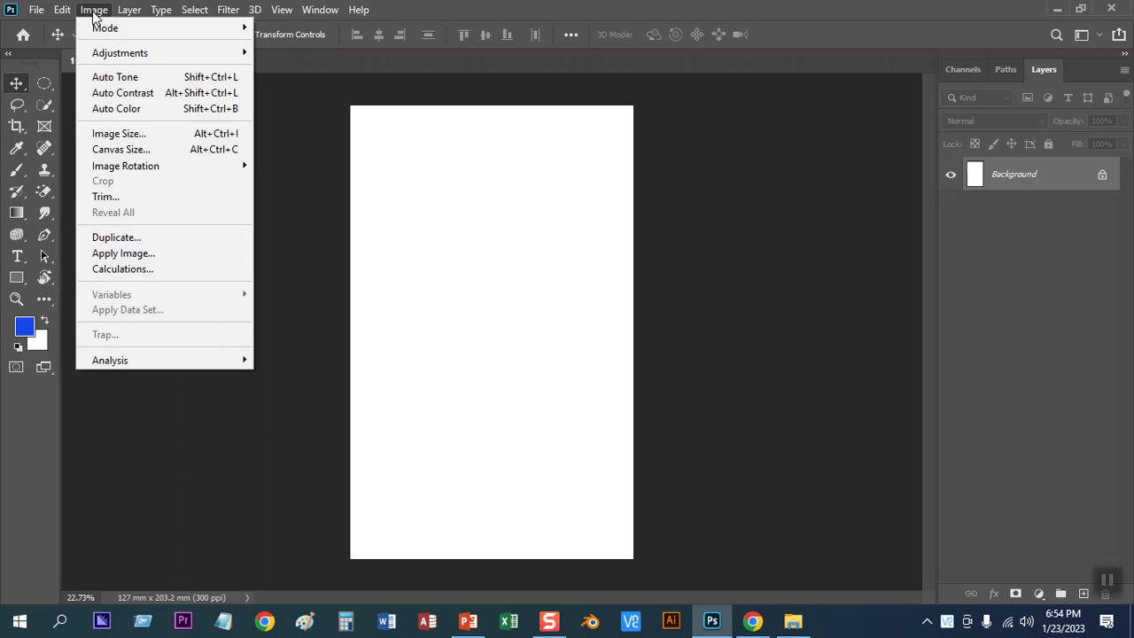
- In Canvas Size, turn off Relative and enter Width 8 and Height 5 inches
{"action": "left_click", "coordinate": [125, 152]}
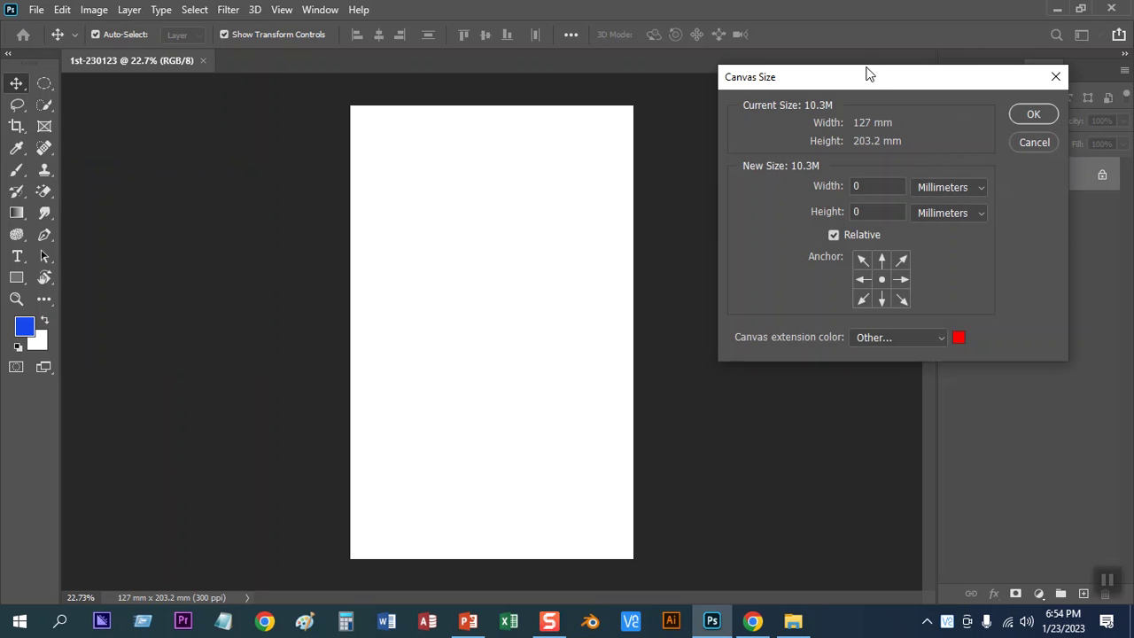
{"action": "left_click_drag", "start_coordinate": [859, 77], "coordinate": [461, 78]}
{"action": "left_click", "coordinate": [432, 237]}
{"action": "left_click", "coordinate": [536, 188]}
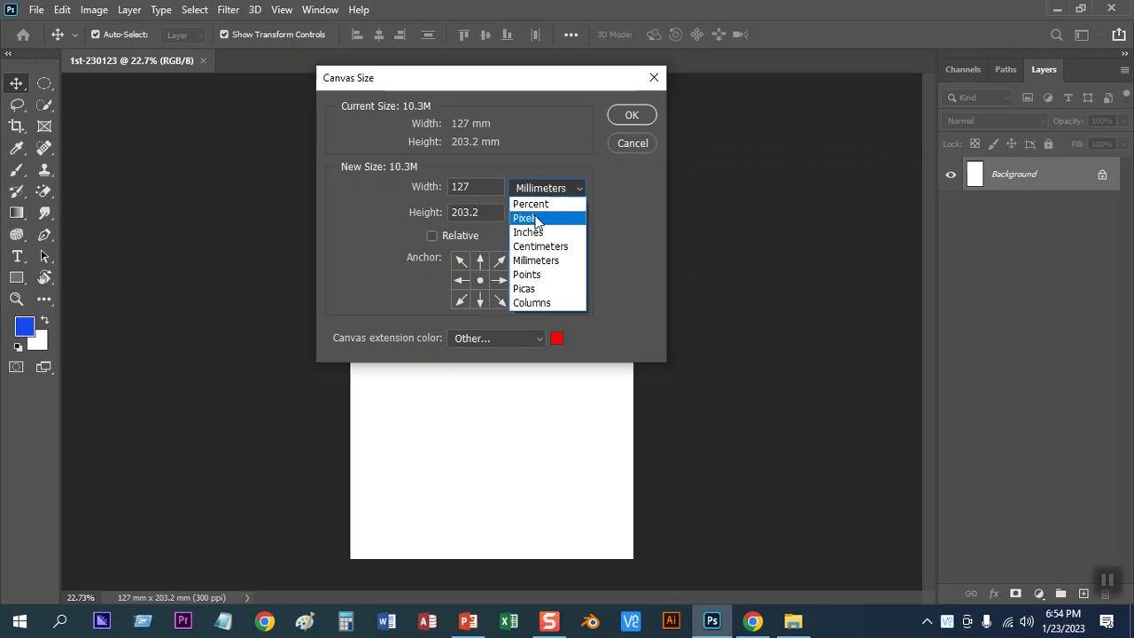
{"action": "left_click", "coordinate": [533, 233]}
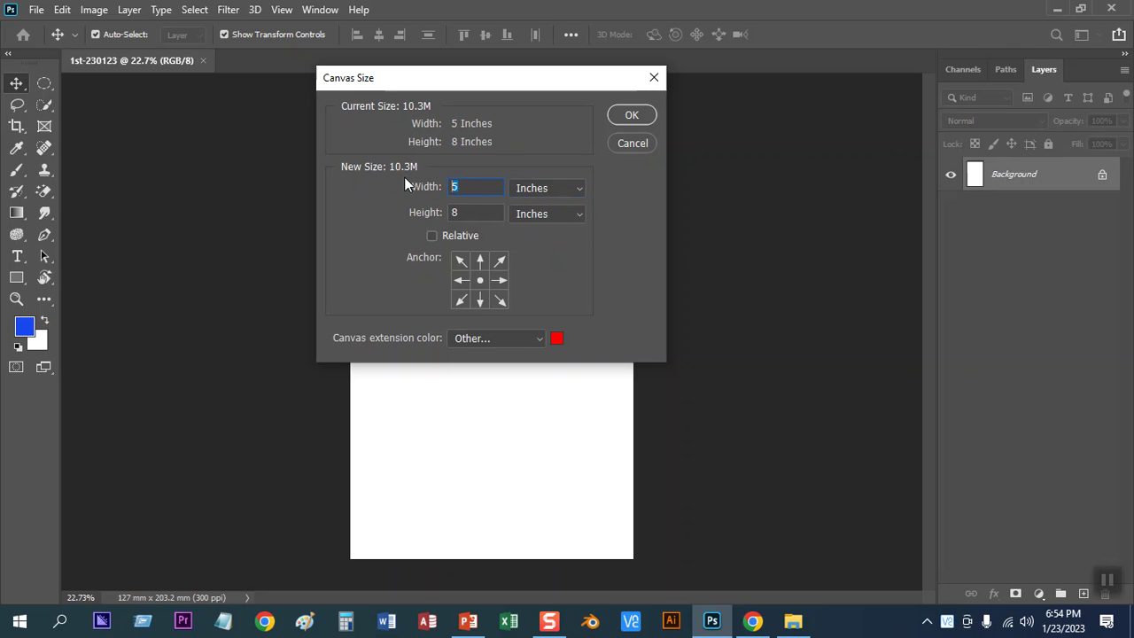
{"action": "left_click", "coordinate": [468, 213]}
{"action": "double_click", "coordinate": [473, 187]}
{"action": "type", "text": "8"}
{"action": "key", "text": "Tab"}
{"action": "type", "text": "5"}
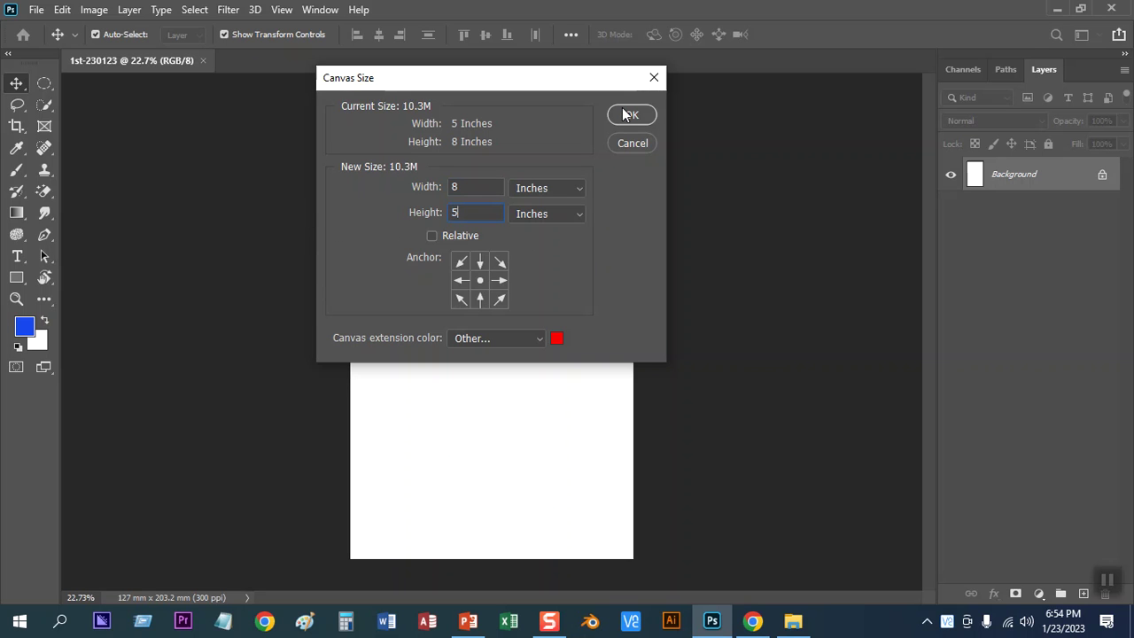
- Set the canvas extension colour to white and apply the 8 x 5 inch canvas, accepting clipping
{"action": "left_click", "coordinate": [557, 345]}
{"action": "left_click", "coordinate": [705, 129]}
{"action": "left_click_drag", "start_coordinate": [705, 129], "coordinate": [695, 116]}
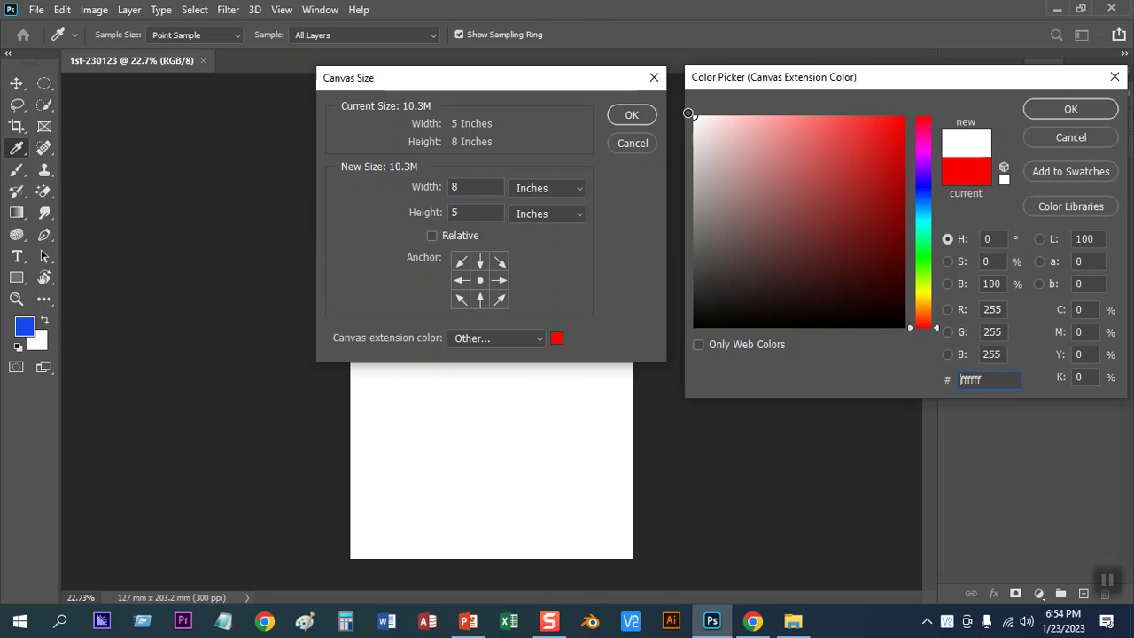
{"action": "left_click", "coordinate": [1056, 108]}
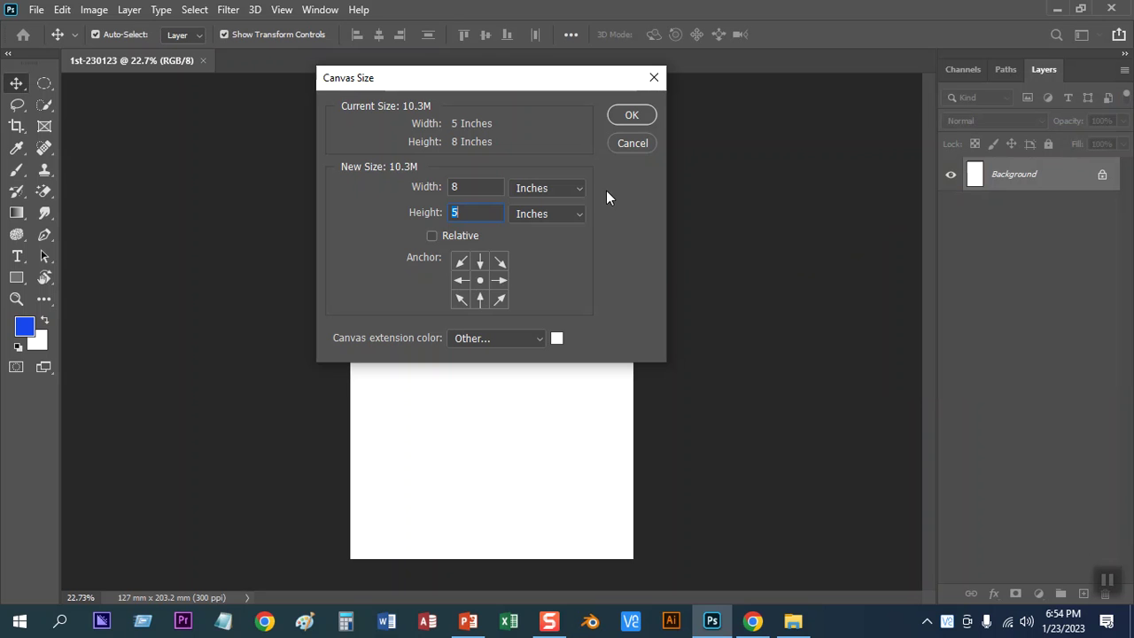
{"action": "left_click", "coordinate": [630, 117]}
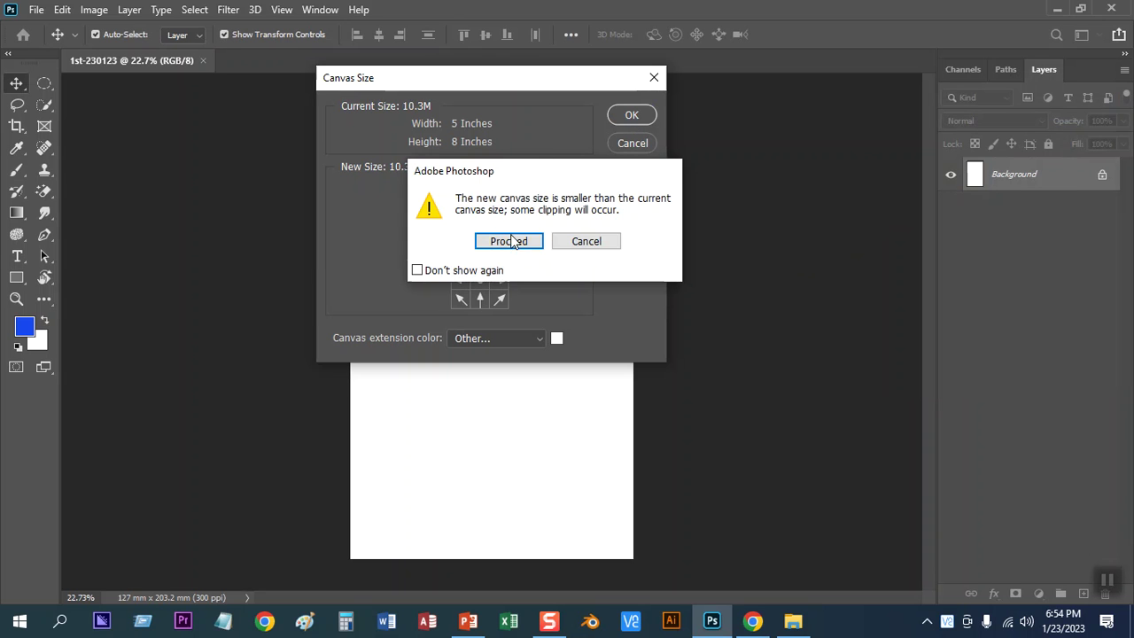
{"action": "left_click", "coordinate": [512, 241]}
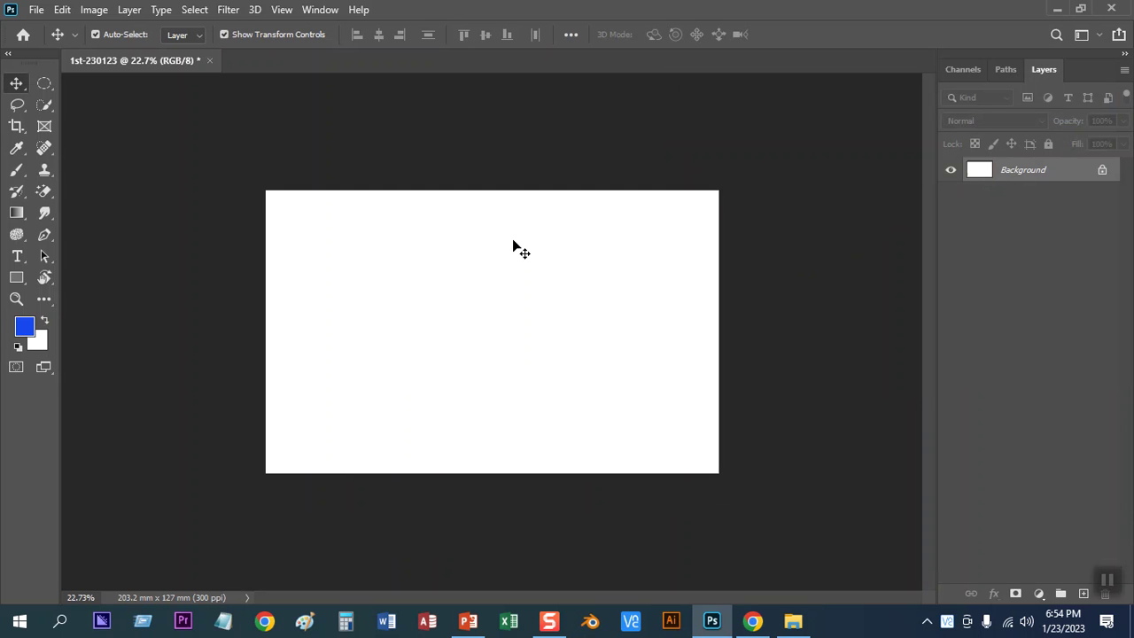
- Open the File menu
{"action": "left_click", "coordinate": [37, 9]}
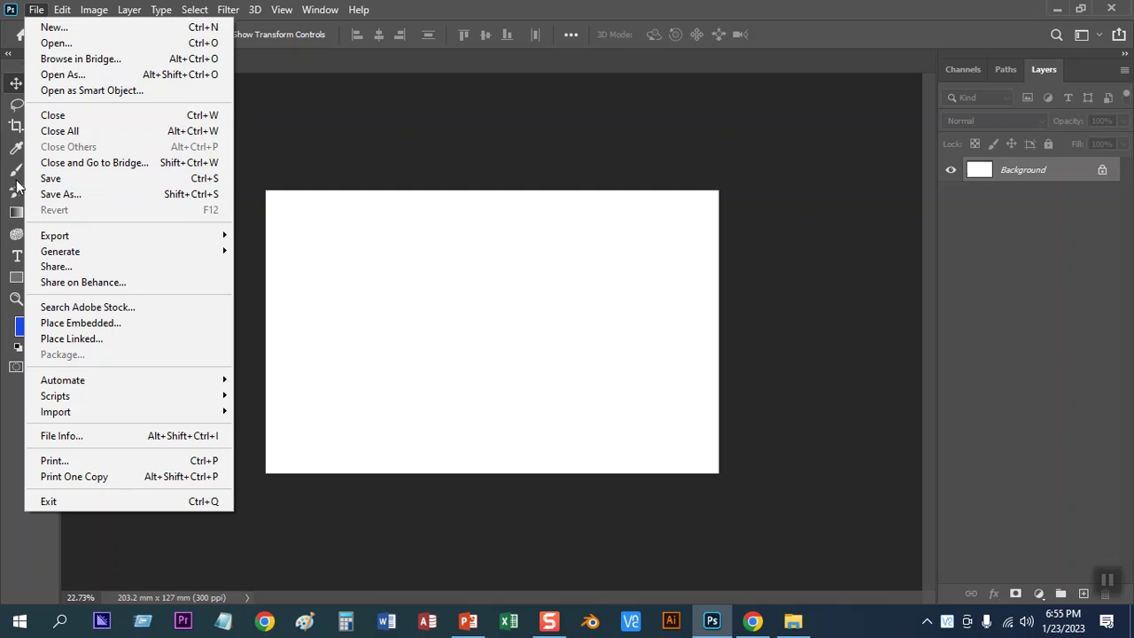
- Save the document to the Desktop as 1st-230123.psd in Photoshop PSD format
{"action": "left_click", "coordinate": [91, 195]}
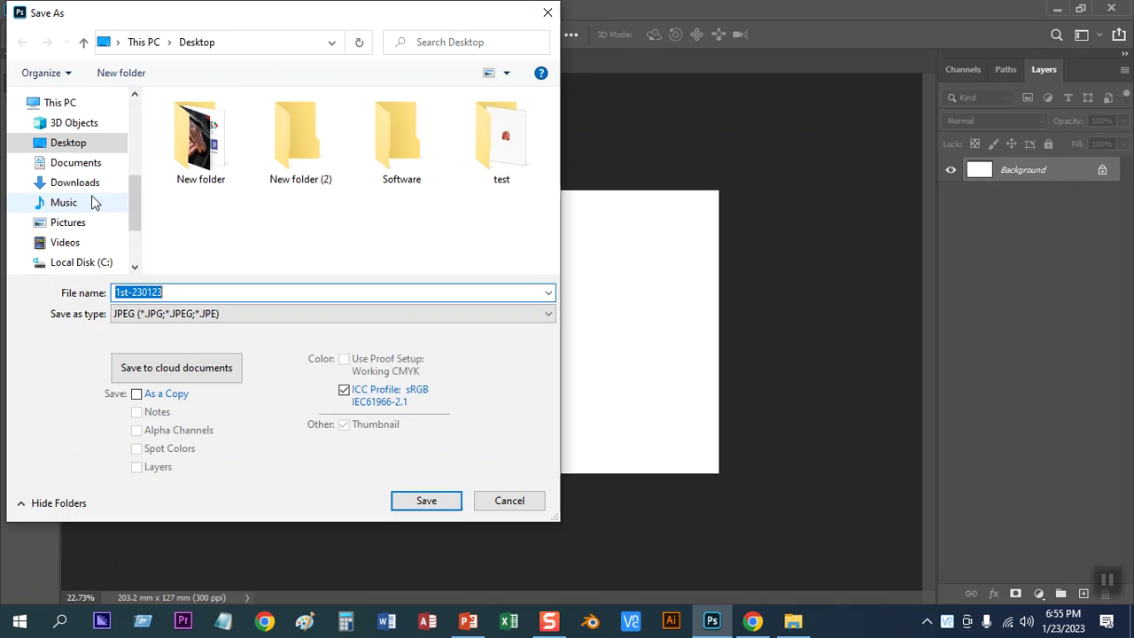
{"action": "left_click", "coordinate": [164, 317]}
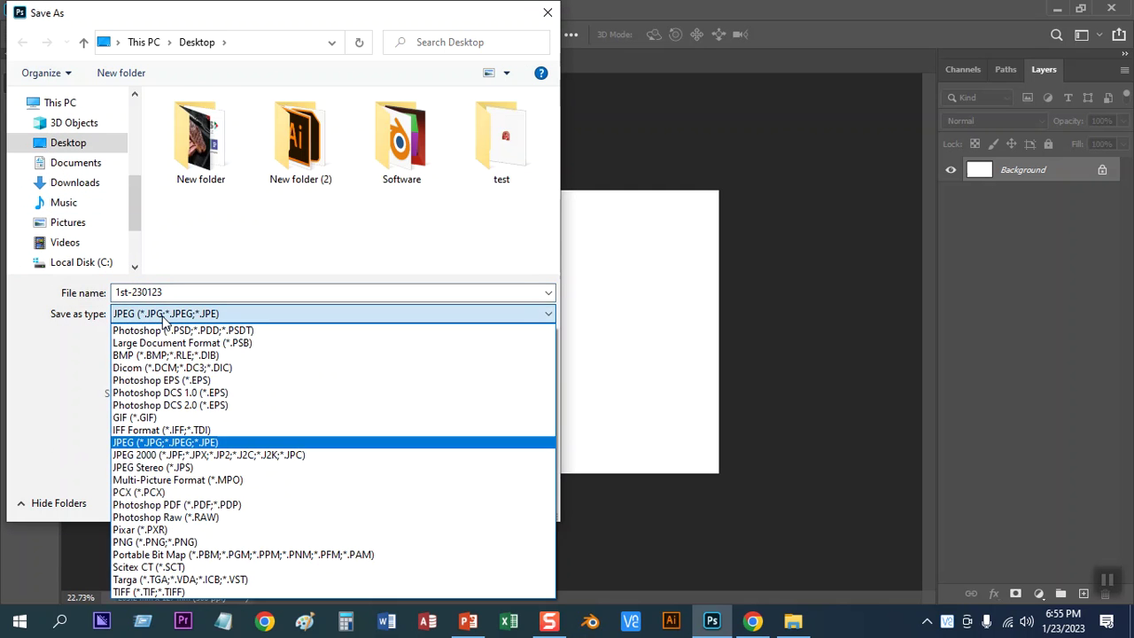
{"action": "left_click", "coordinate": [272, 331]}
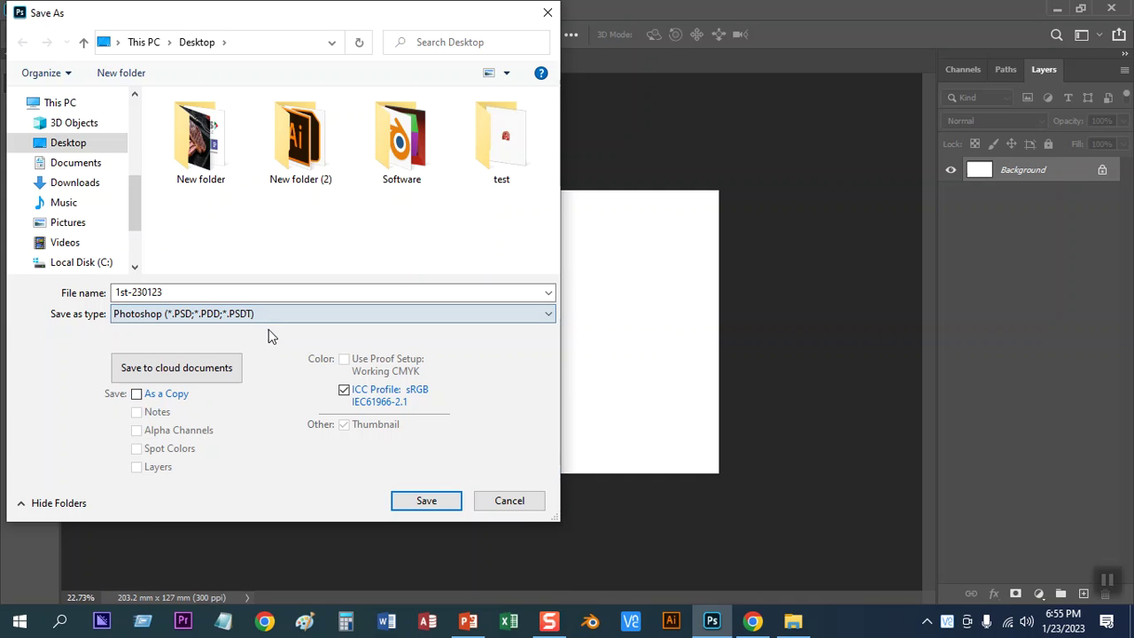
{"action": "left_click", "coordinate": [55, 146]}
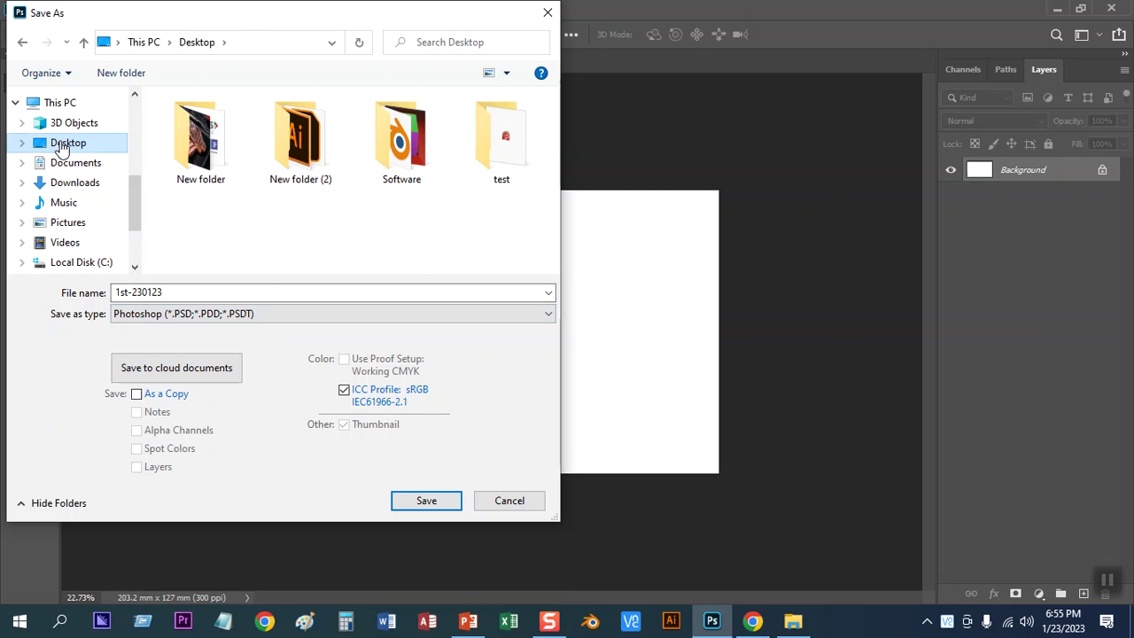
{"action": "left_click", "coordinate": [443, 503]}
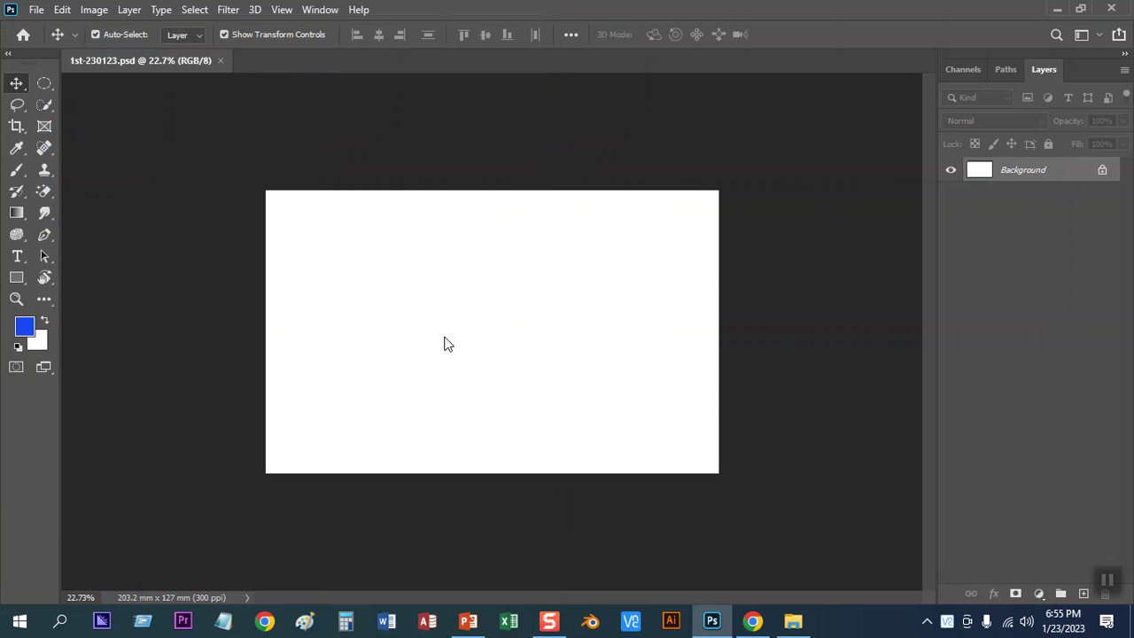
- Minimize Photoshop, select the 1st-230123 file on the desktop, then restore and minimize Chrome
{"action": "left_click", "coordinate": [1059, 10]}
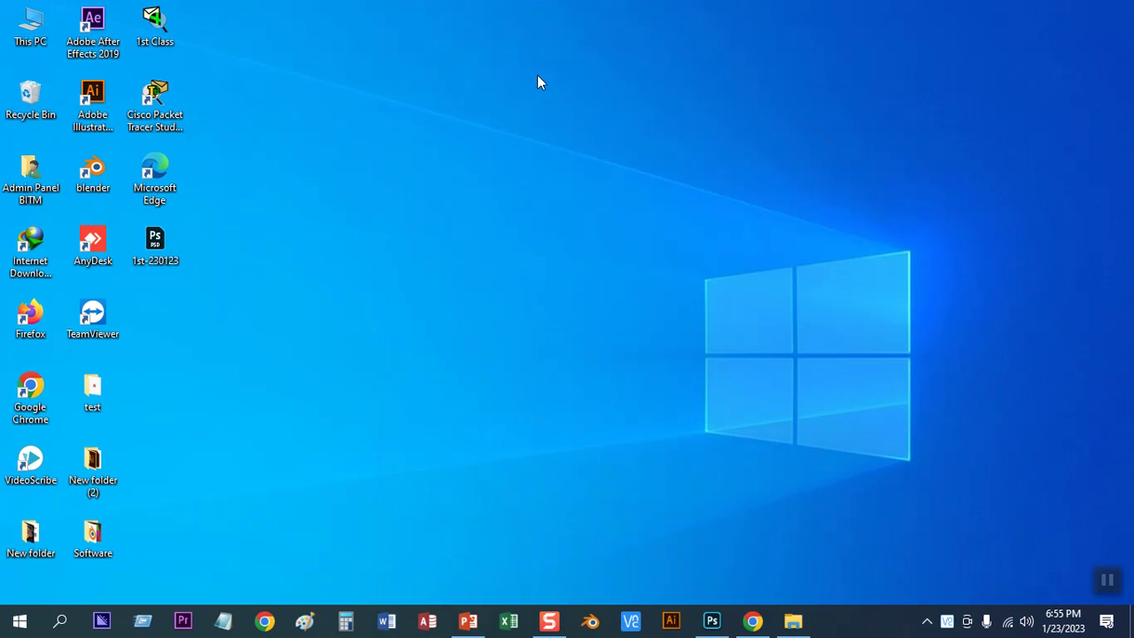
{"action": "left_click", "coordinate": [164, 246]}
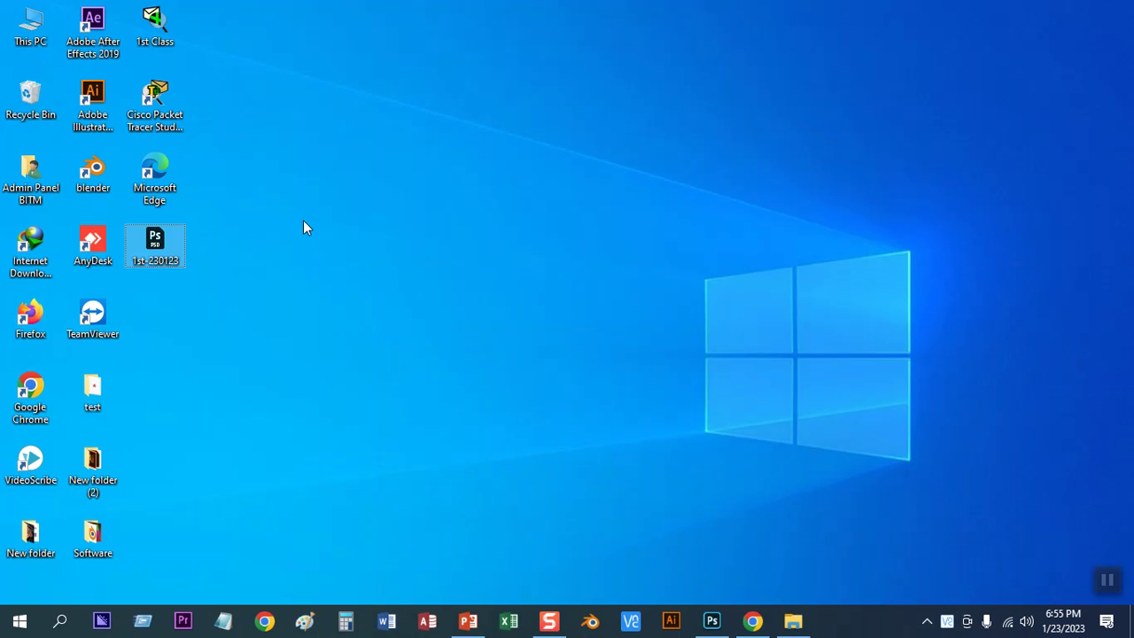
{"action": "left_click", "coordinate": [754, 620]}
{"action": "left_click", "coordinate": [759, 622]}
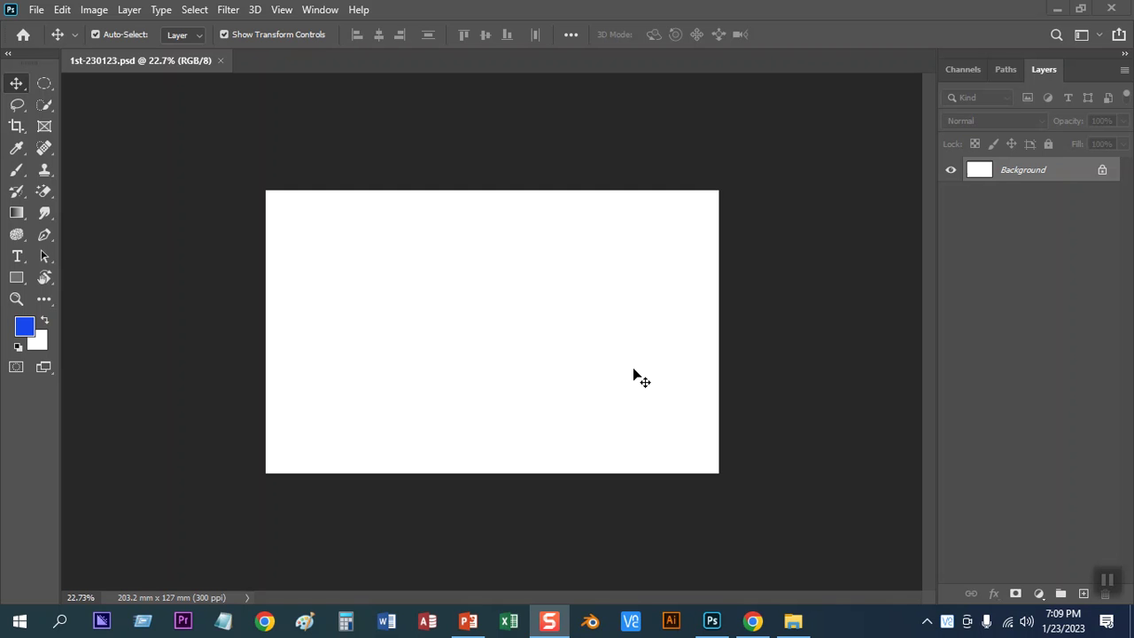
{"action": "scroll", "coordinate": [540, 248], "scroll_direction": "up", "scroll_amount": 2}
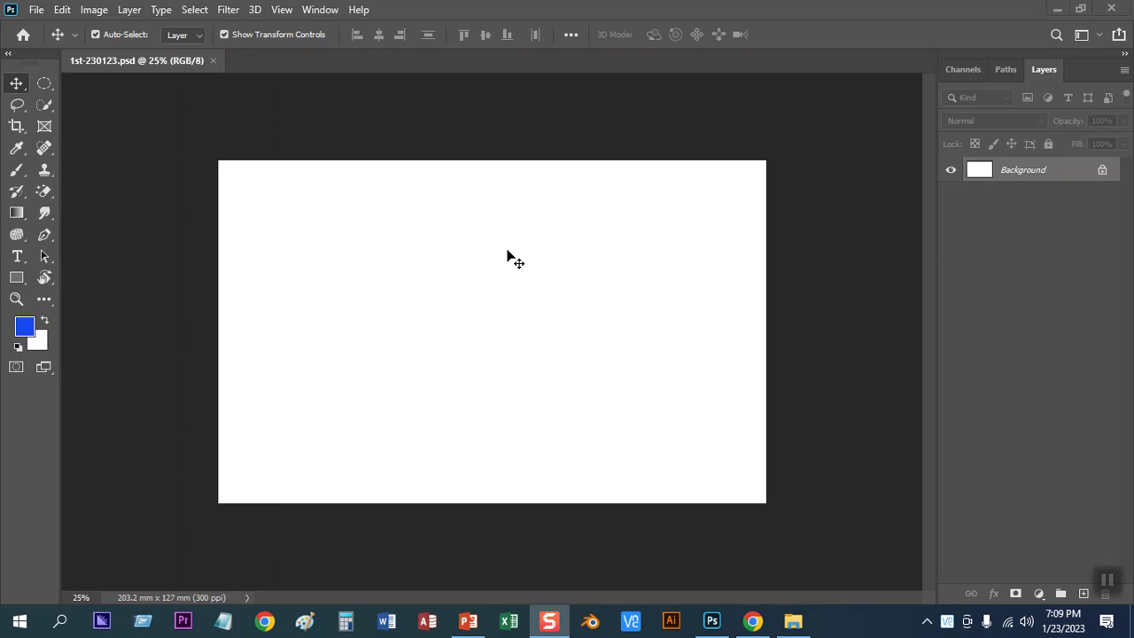
{"action": "scroll", "coordinate": [507, 255], "scroll_direction": "down", "scroll_amount": 1}
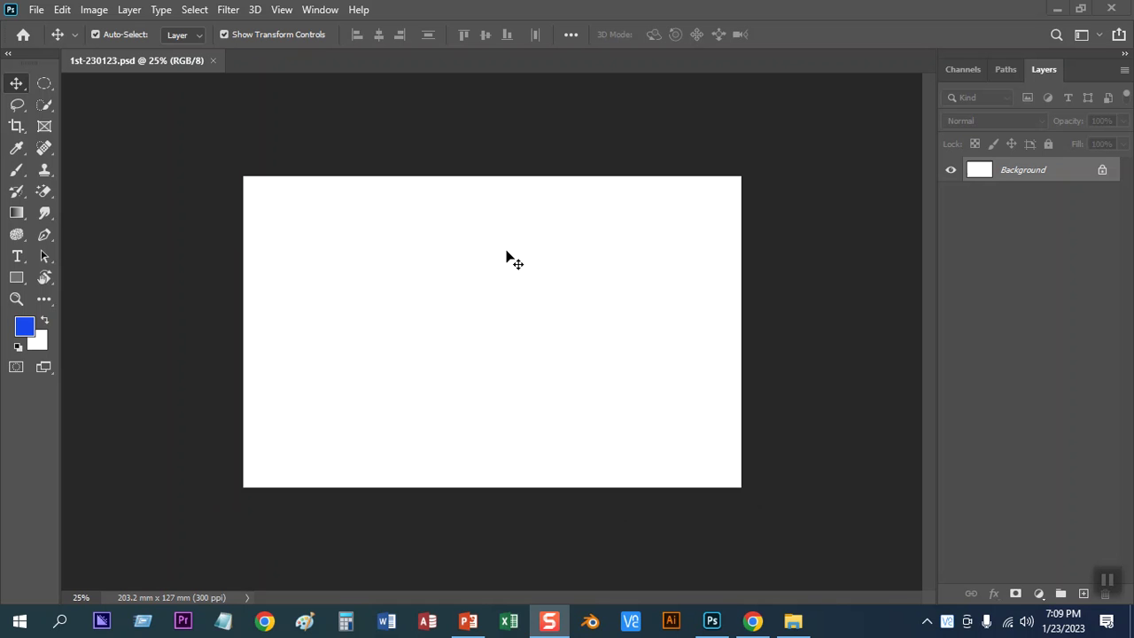
{"action": "scroll", "coordinate": [498, 310], "scroll_direction": "up", "scroll_amount": 2}
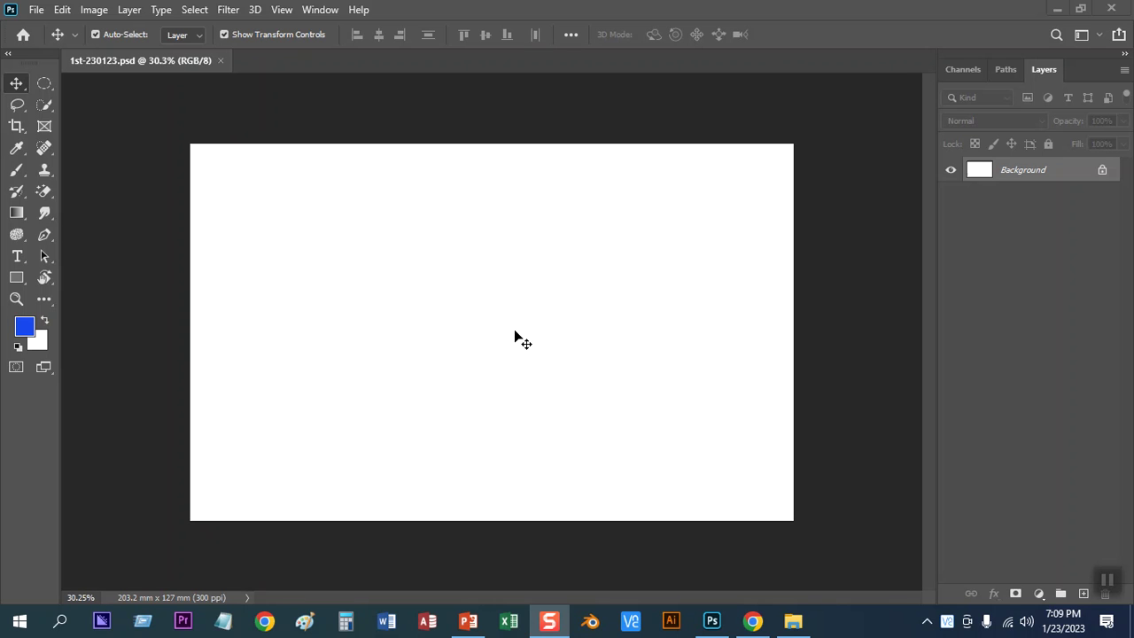
{"action": "scroll", "coordinate": [515, 331], "scroll_direction": "up", "scroll_amount": 10}
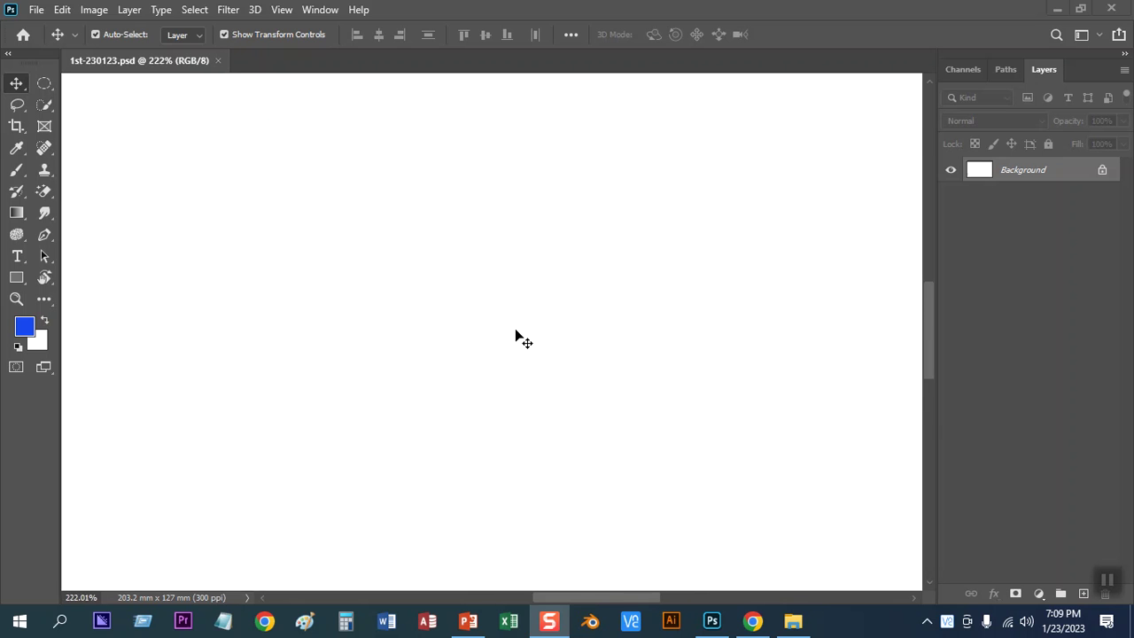
{"action": "scroll", "coordinate": [516, 334], "scroll_direction": "up", "scroll_amount": 5}
{"action": "scroll", "coordinate": [516, 337], "scroll_direction": "down", "scroll_amount": 12}
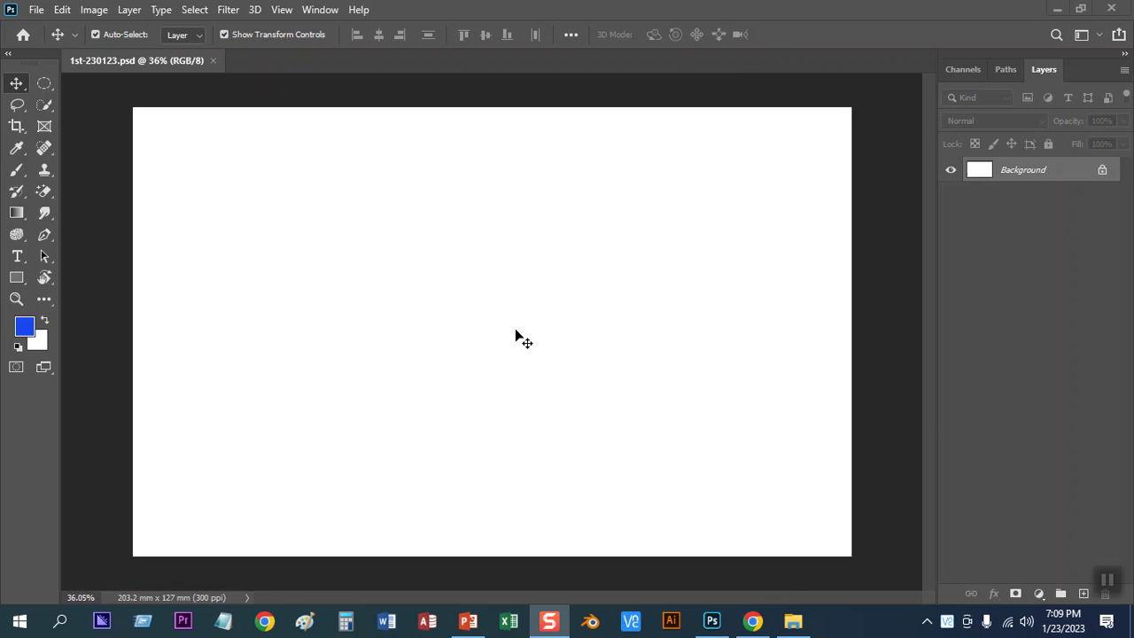
{"action": "scroll", "coordinate": [516, 337], "scroll_direction": "up", "scroll_amount": 1}
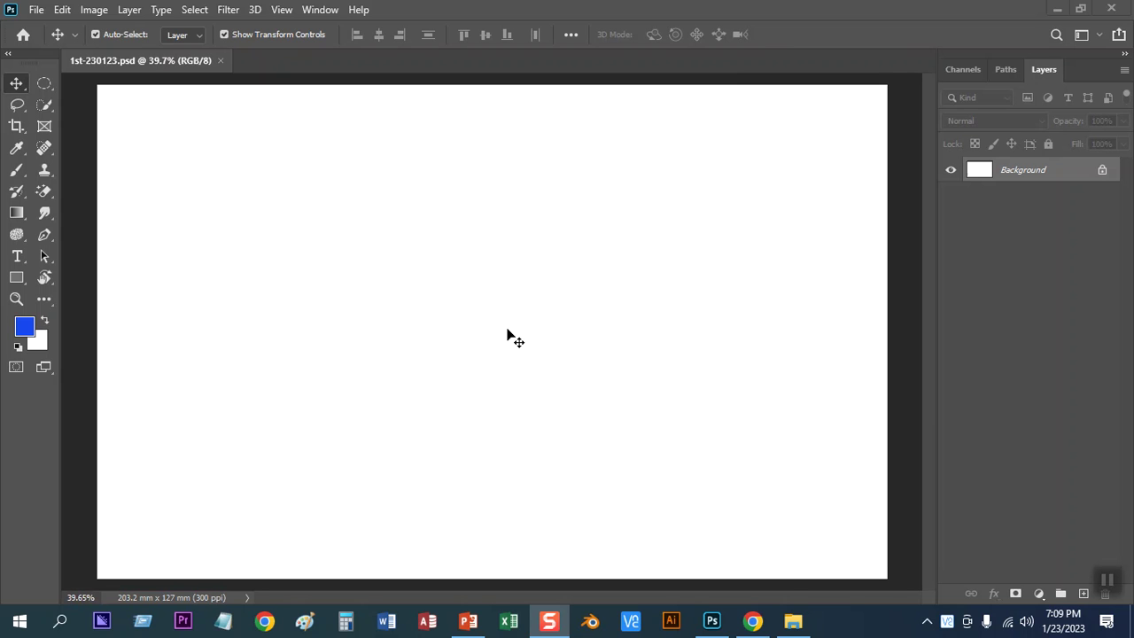
- Draw a circular marquee left of centre, fill it with foreground blue, deselect, and choose Move
{"action": "left_click", "coordinate": [51, 85]}
{"action": "left_click_drag", "start_coordinate": [369, 237], "coordinate": [536, 400]}
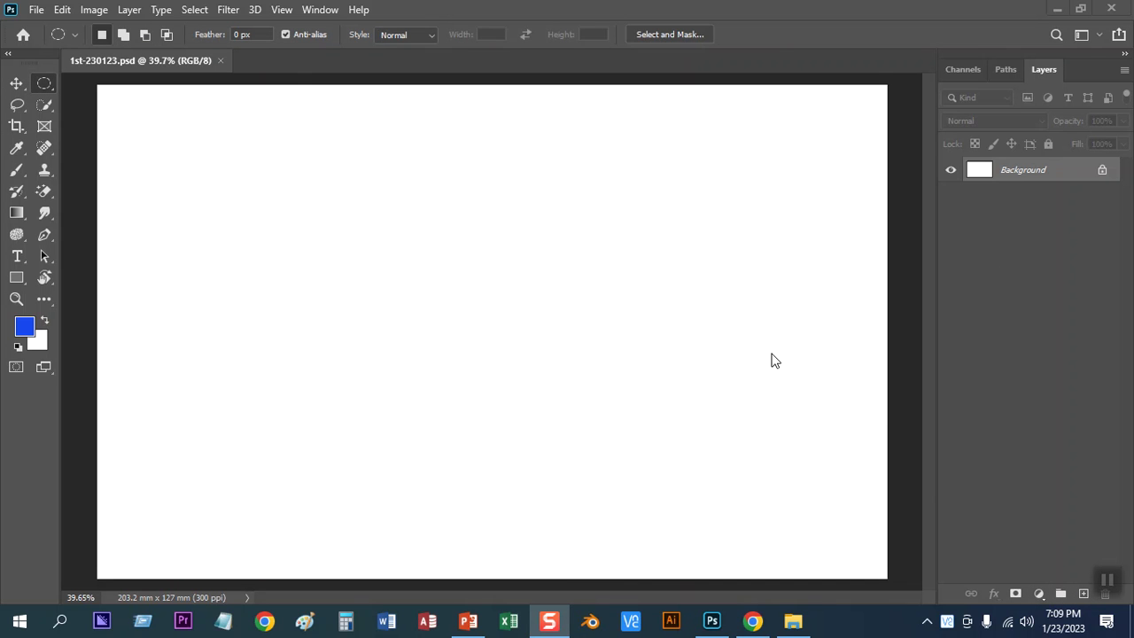
{"action": "left_click", "coordinate": [1084, 593]}
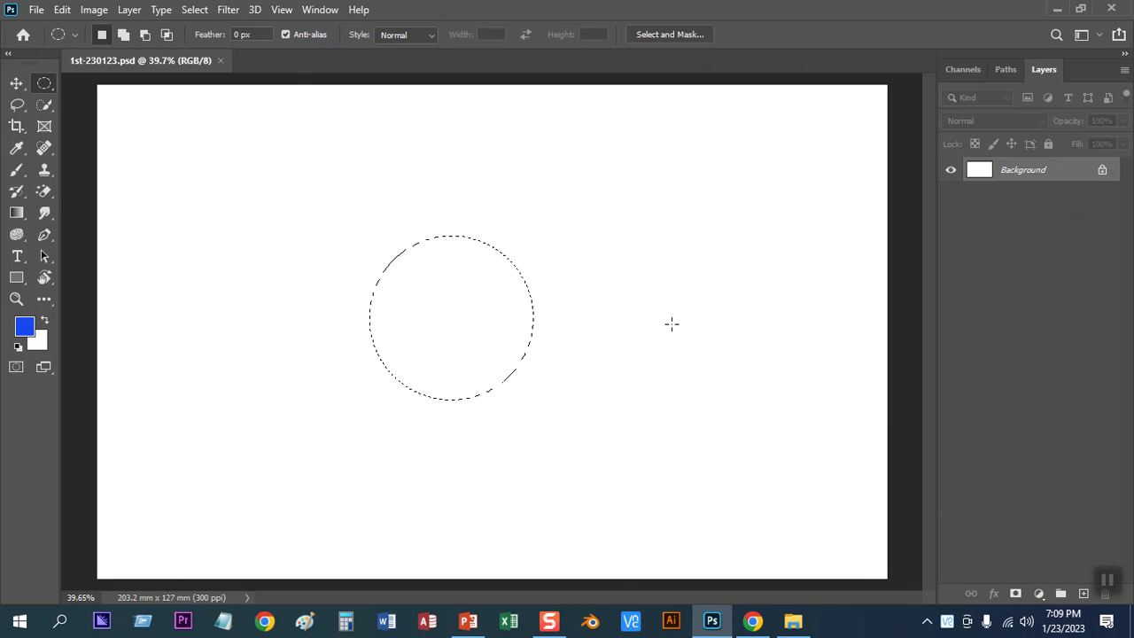
{"action": "key", "text": "alt+BackSpace"}
{"action": "key", "text": "ctrl+d"}
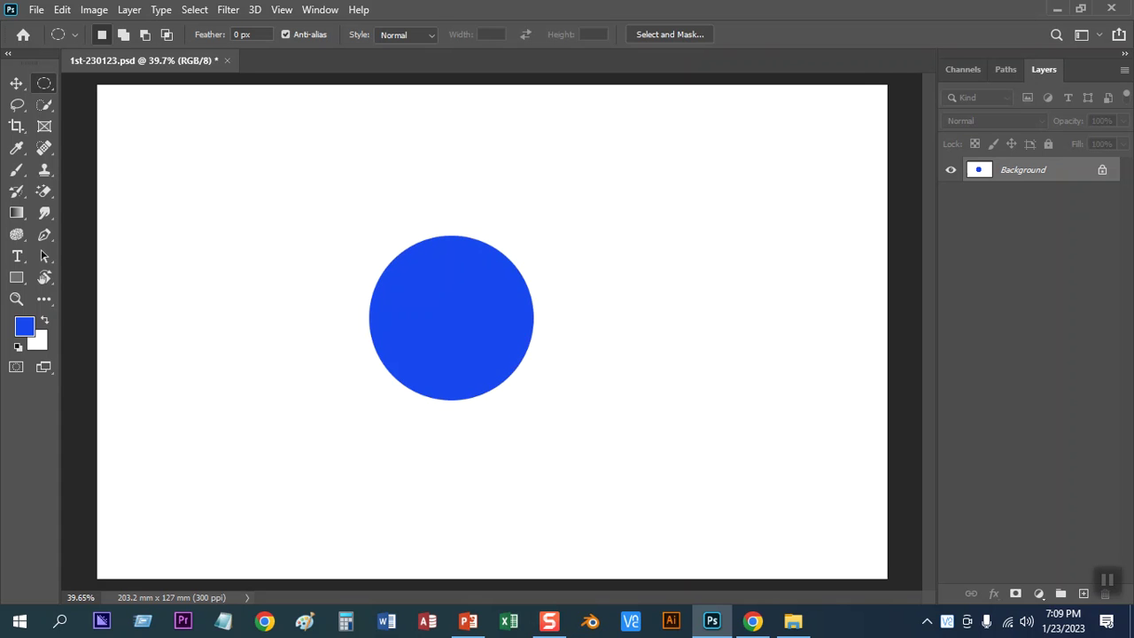
{"action": "key", "text": "v"}
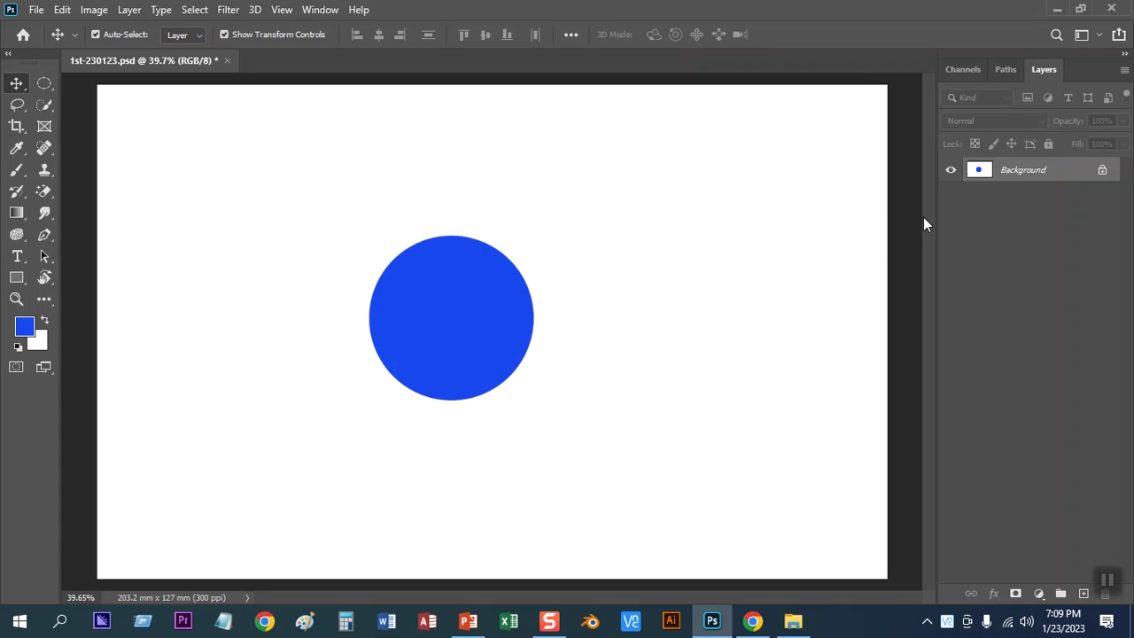
- Zoom deep into the blue circle's edge until its square pixel grid shows
{"action": "scroll", "coordinate": [535, 301], "scroll_direction": "up", "scroll_amount": 2}
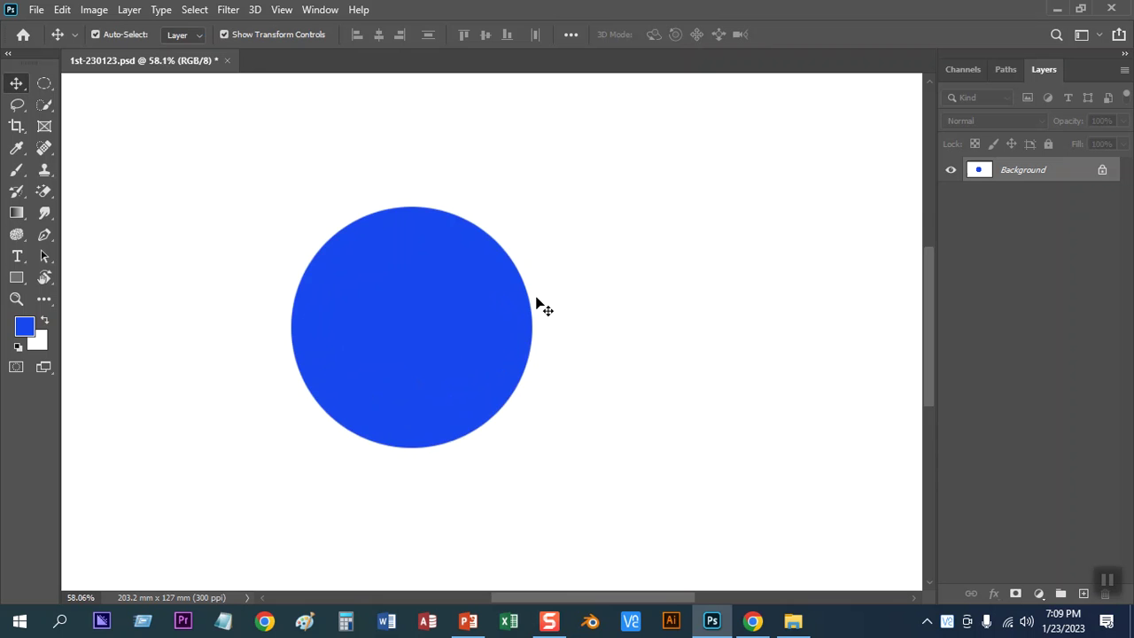
{"action": "scroll", "coordinate": [537, 304], "scroll_direction": "up", "scroll_amount": 10}
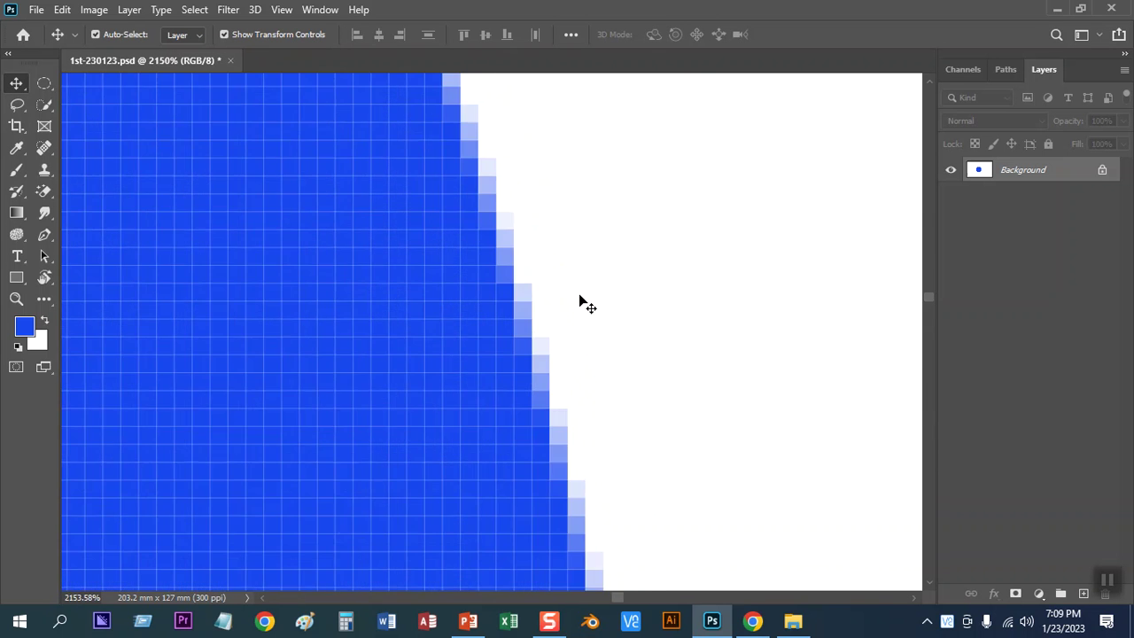
{"action": "scroll", "coordinate": [580, 301], "scroll_direction": "up", "scroll_amount": 5}
{"action": "scroll", "coordinate": [575, 298], "scroll_direction": "down", "scroll_amount": 2}
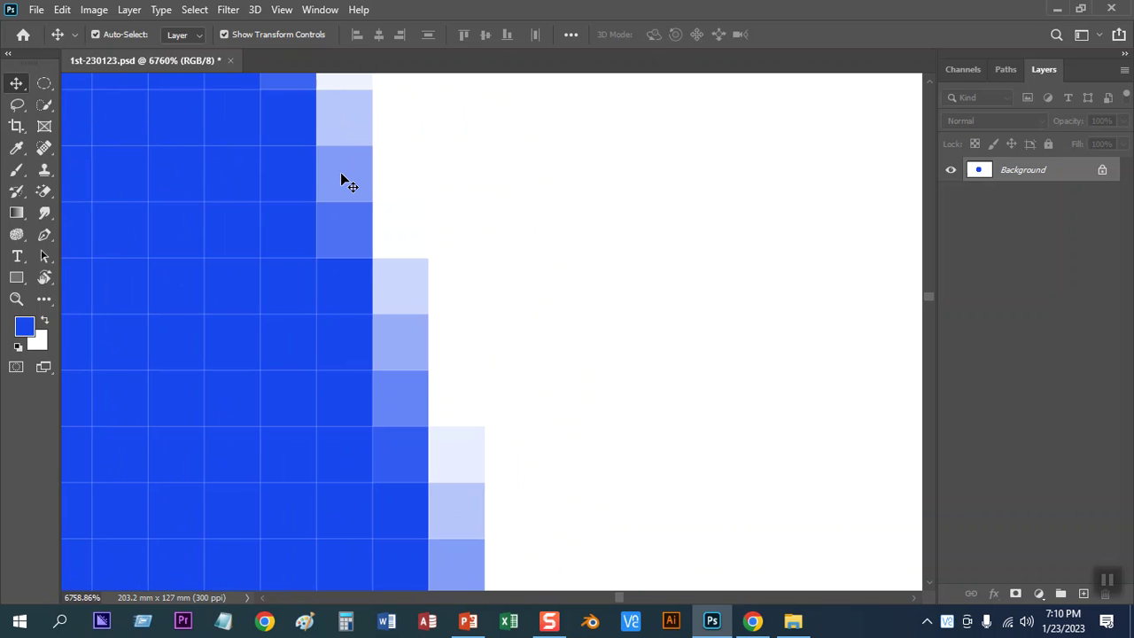
{"action": "scroll", "coordinate": [338, 178], "scroll_direction": "up", "scroll_amount": 2}
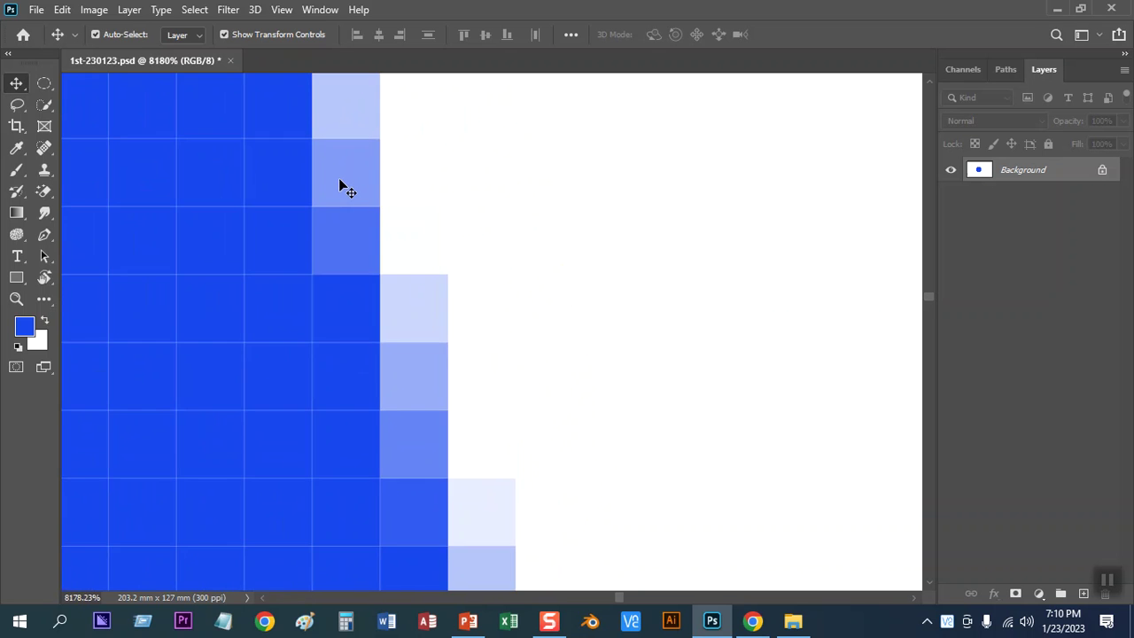
{"action": "scroll", "coordinate": [339, 179], "scroll_direction": "down", "scroll_amount": 4}
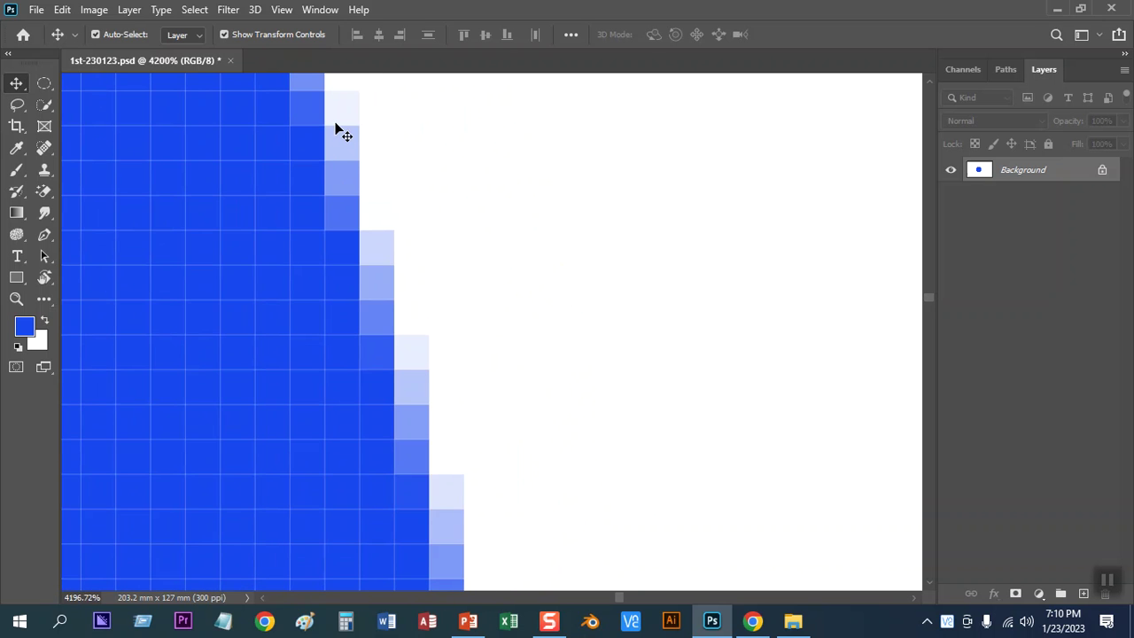
{"action": "scroll", "coordinate": [419, 327], "scroll_direction": "down", "scroll_amount": 3}
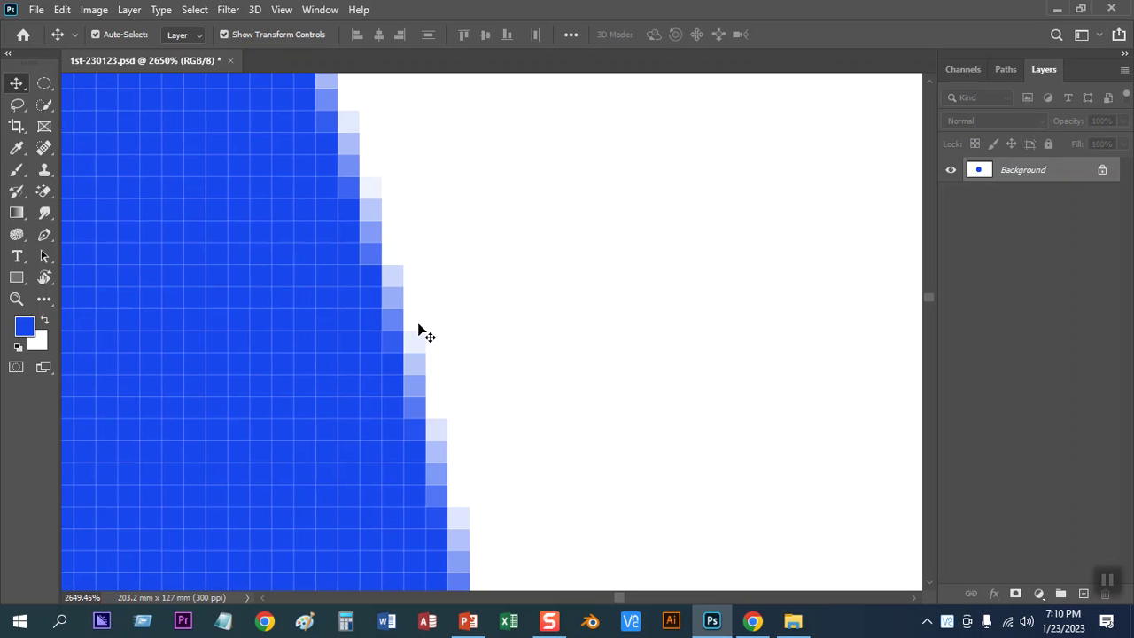
- Zoom back out to about 224%, then start a new Letter document in Illustrator
{"action": "scroll", "coordinate": [419, 327], "scroll_direction": "up", "scroll_amount": 2}
{"action": "scroll", "coordinate": [372, 264], "scroll_direction": "up", "scroll_amount": 1}
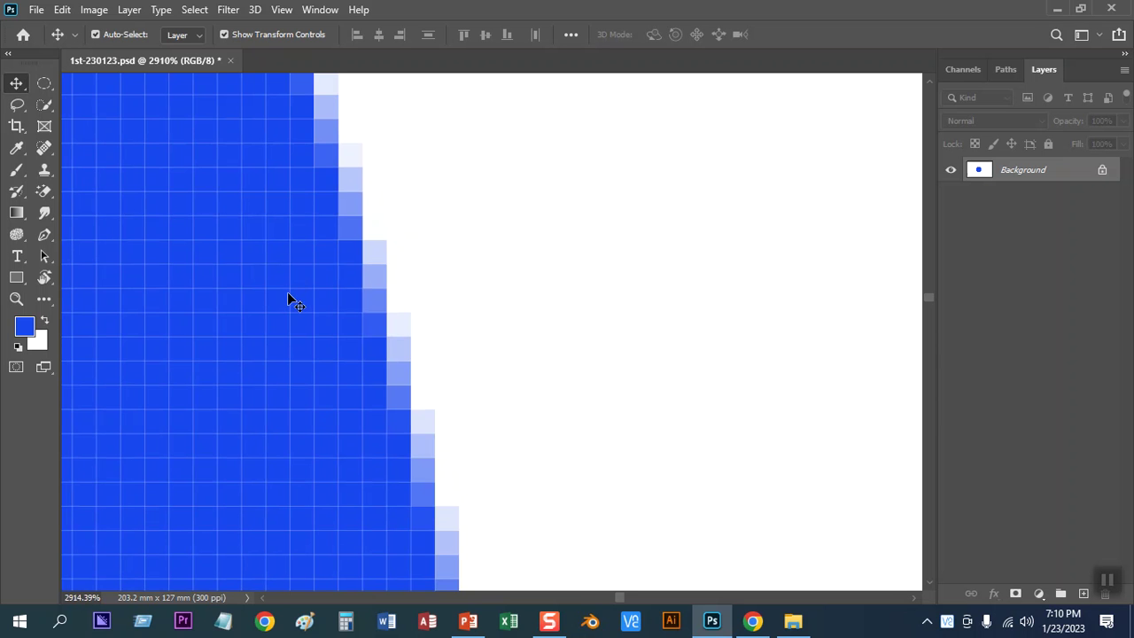
{"action": "scroll", "coordinate": [693, 363], "scroll_direction": "down", "scroll_amount": 3}
{"action": "scroll", "coordinate": [512, 383], "scroll_direction": "down", "scroll_amount": 1}
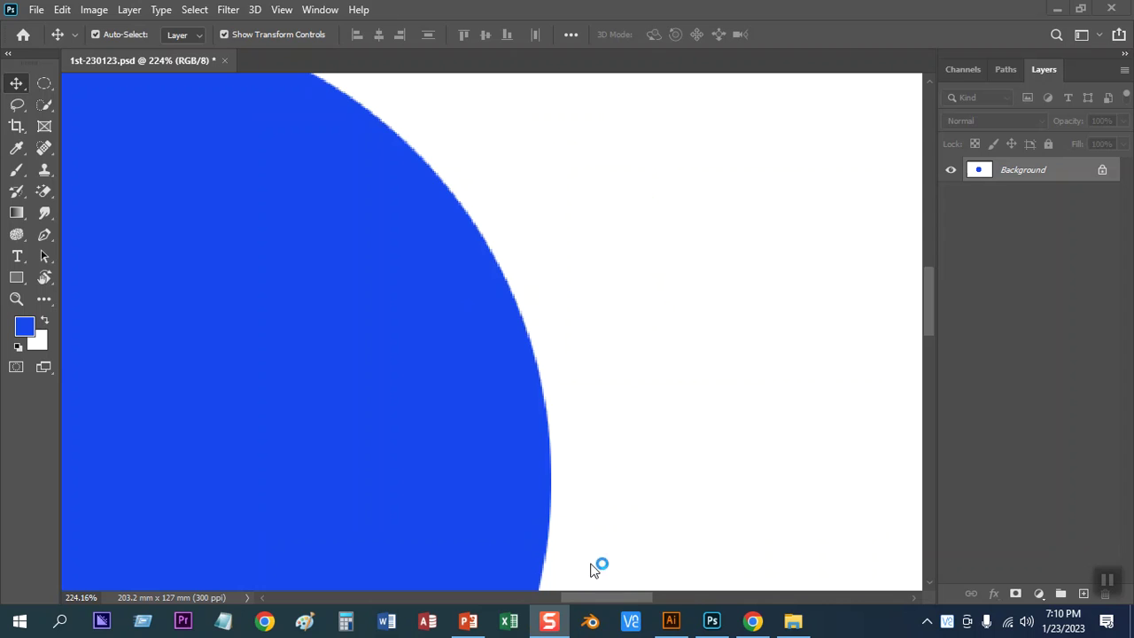
{"action": "left_click", "coordinate": [670, 621]}
{"action": "left_click", "coordinate": [60, 193]}
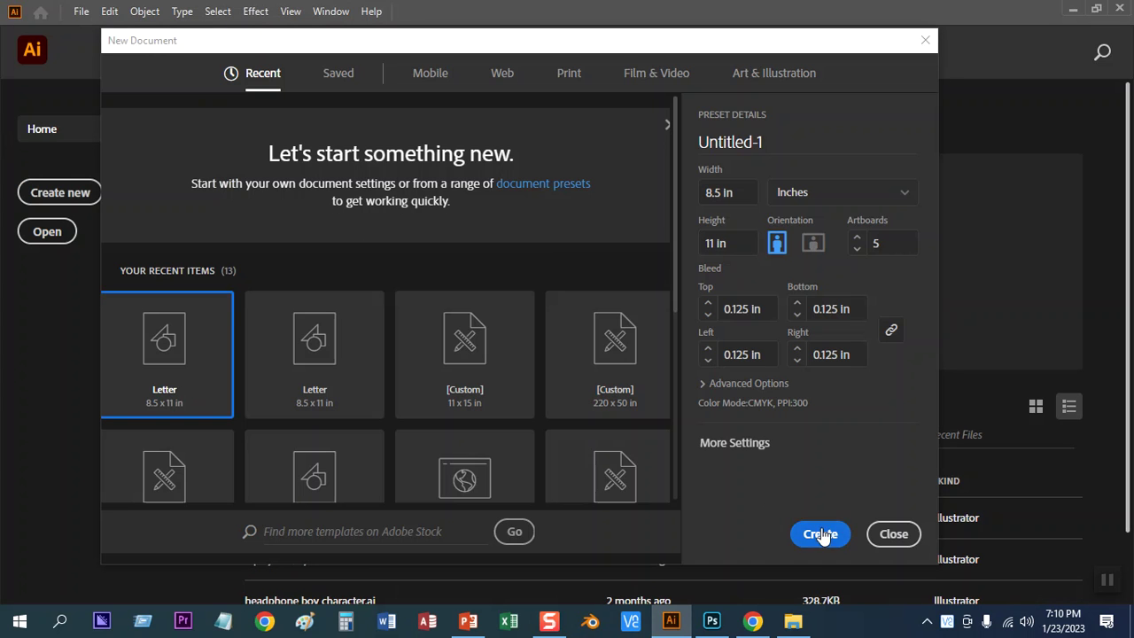
- Create the Letter document with five artboards and pan them right to free blank canvas
{"action": "left_click", "coordinate": [818, 535]}
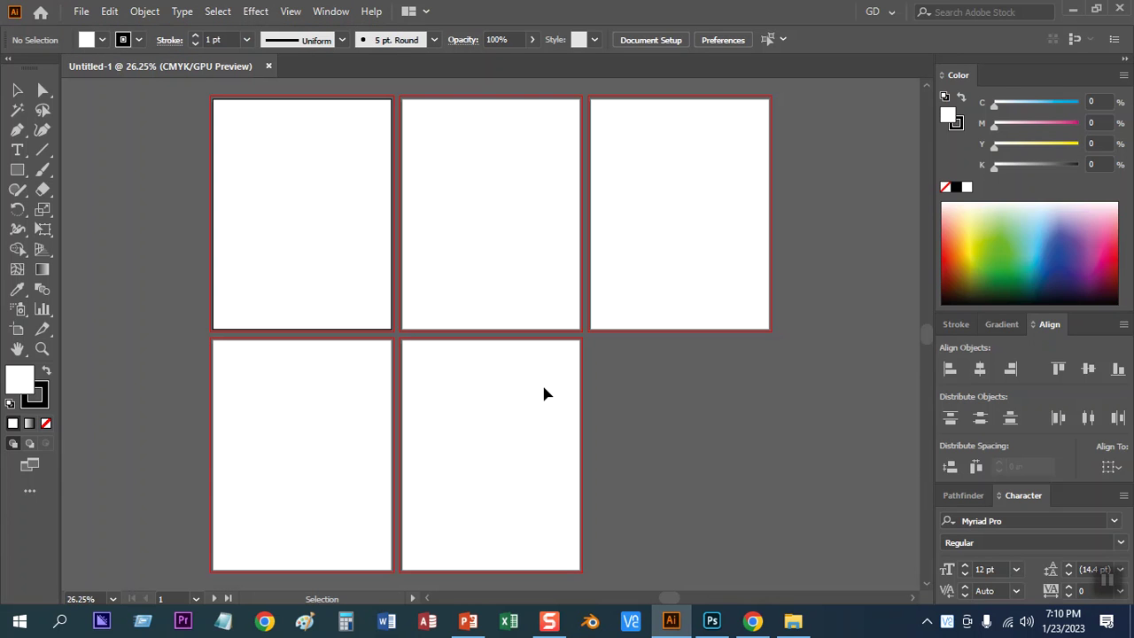
{"action": "left_click_drag", "start_coordinate": [180, 203], "coordinate": [574, 206]}
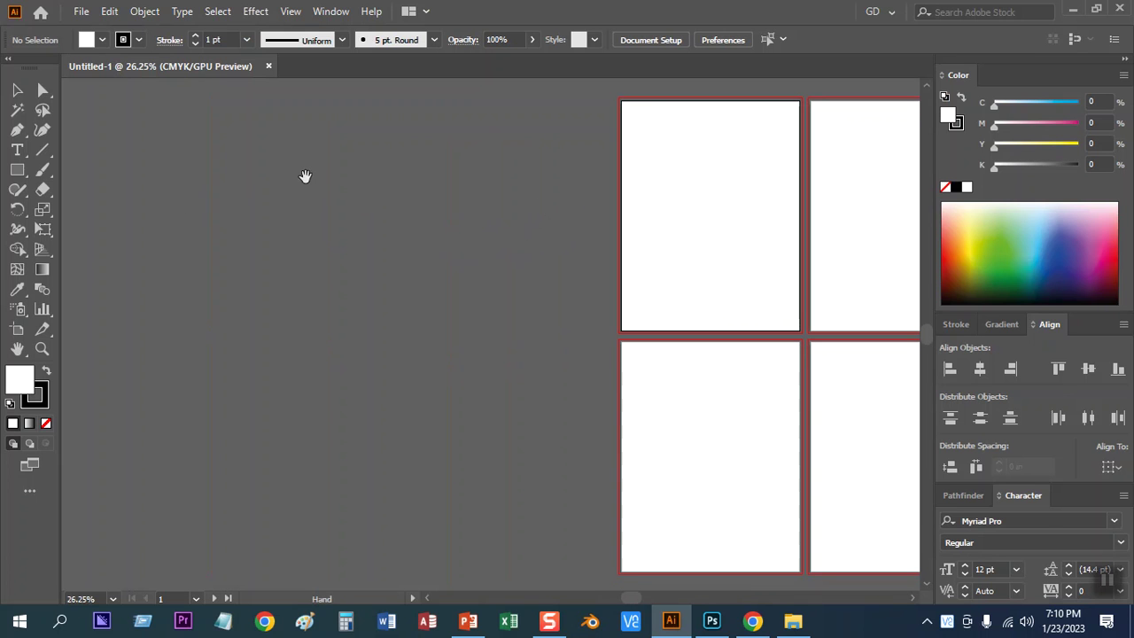
- Draw a circle with the Ellipse tool on the empty canvas left of the artboards
{"action": "key", "text": "m"}
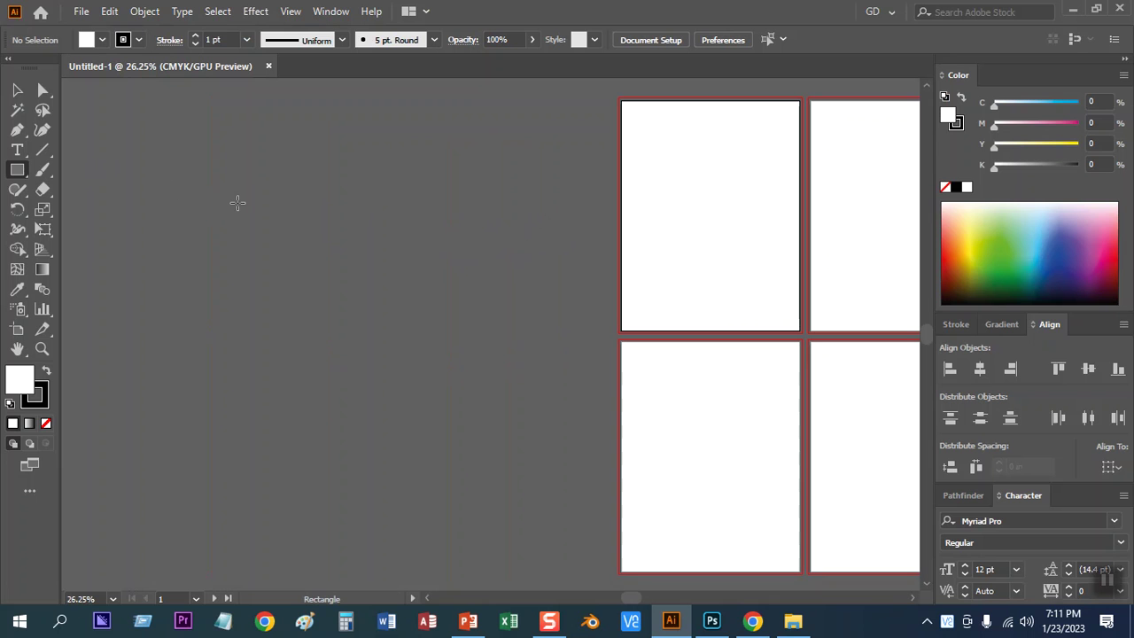
{"action": "key", "text": "shift+m"}
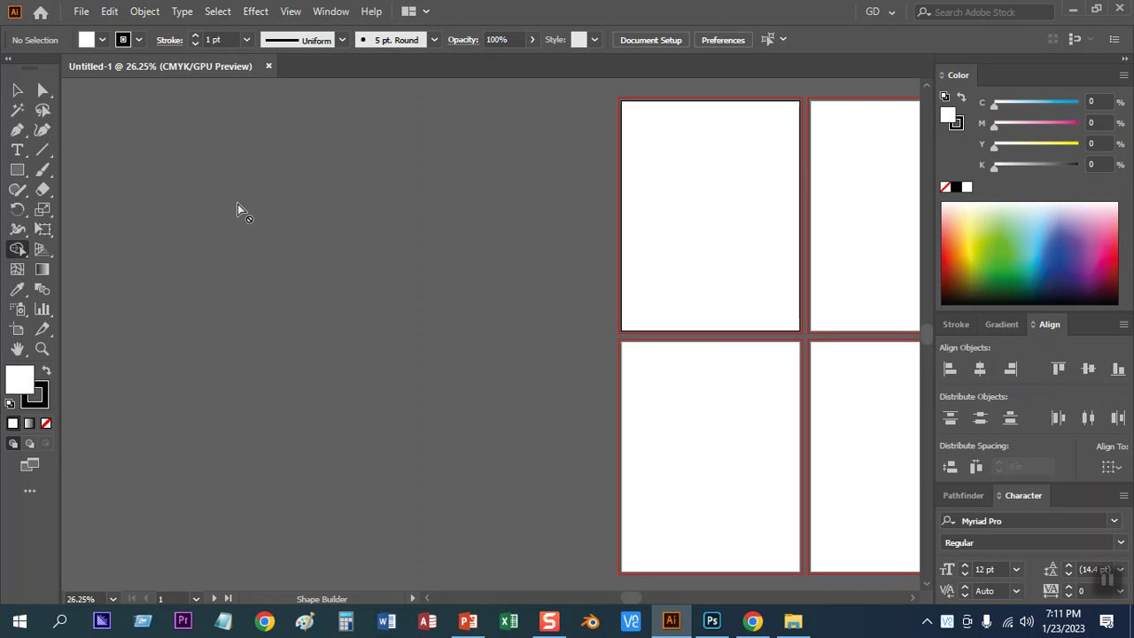
{"action": "left_click", "coordinate": [18, 170]}
{"action": "left_click", "coordinate": [101, 208]}
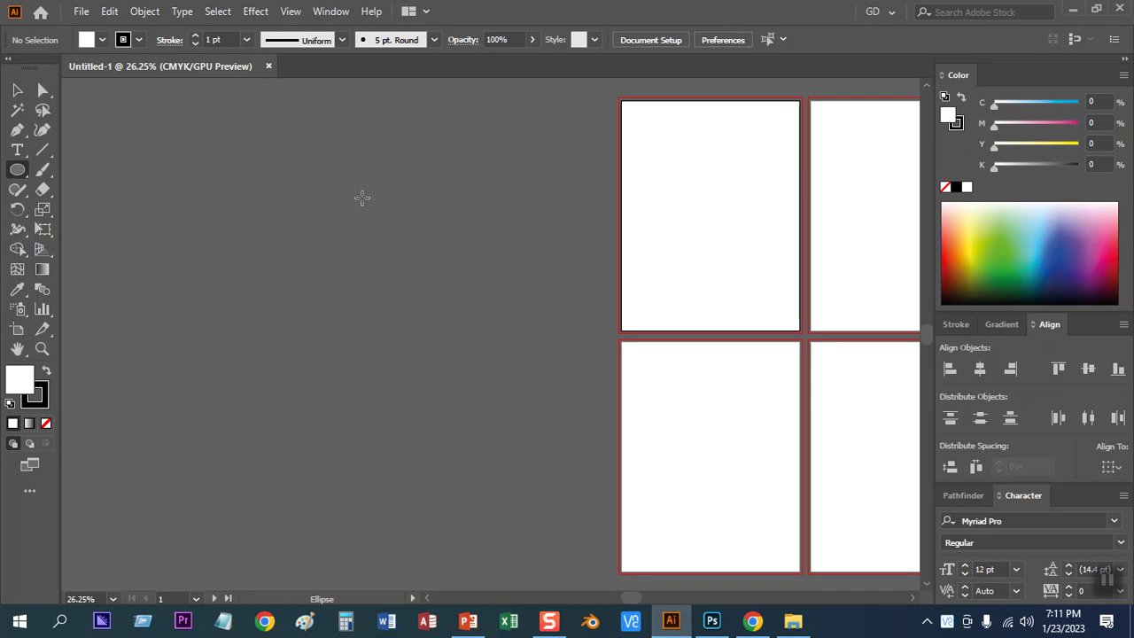
{"action": "left_click_drag", "start_coordinate": [223, 196], "coordinate": [374, 347]}
- Set the circle's stroke to None and fill to blue with C at 92, then deselect
{"action": "left_click", "coordinate": [37, 396]}
{"action": "left_click", "coordinate": [45, 422]}
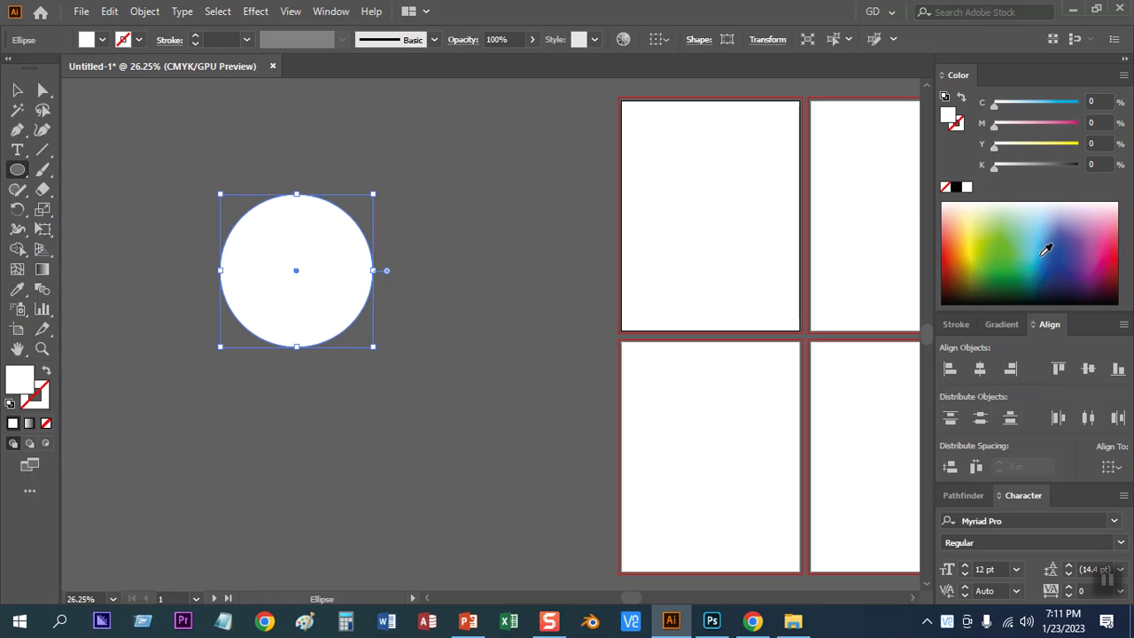
{"action": "left_click", "coordinate": [1047, 250]}
{"action": "left_click_drag", "start_coordinate": [1033, 255], "coordinate": [1043, 246]}
{"action": "left_click_drag", "start_coordinate": [1051, 105], "coordinate": [1072, 109]}
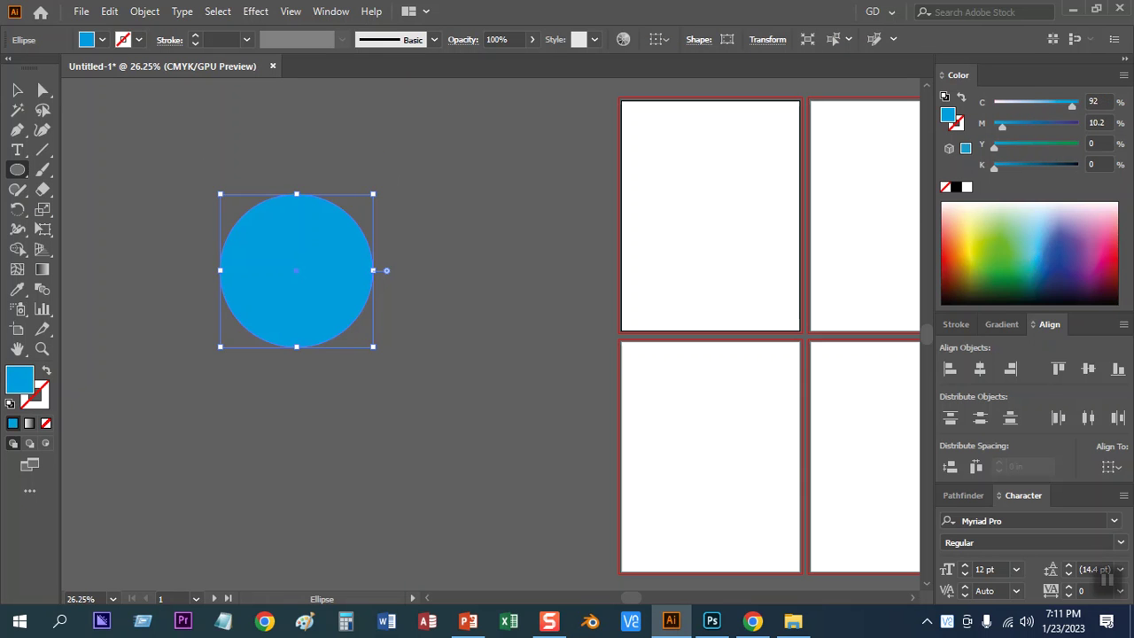
{"action": "key", "text": "v"}
{"action": "left_click", "coordinate": [412, 254]}
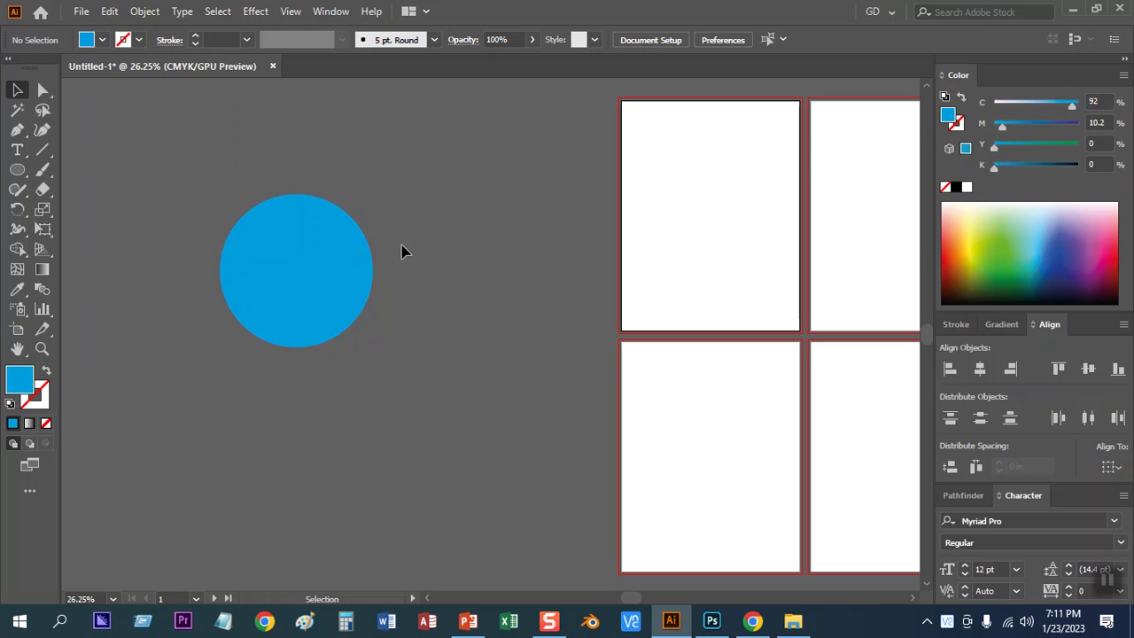
{"action": "scroll", "coordinate": [368, 232], "scroll_direction": "up", "scroll_amount": 15}
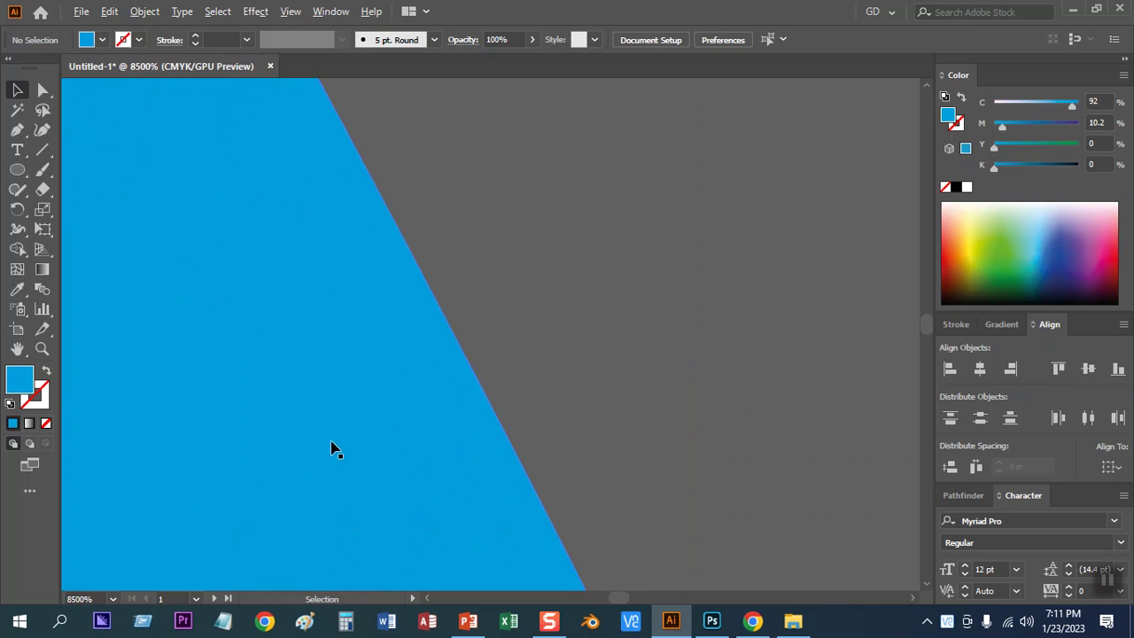
{"action": "scroll", "coordinate": [501, 396], "scroll_direction": "up", "scroll_amount": 2}
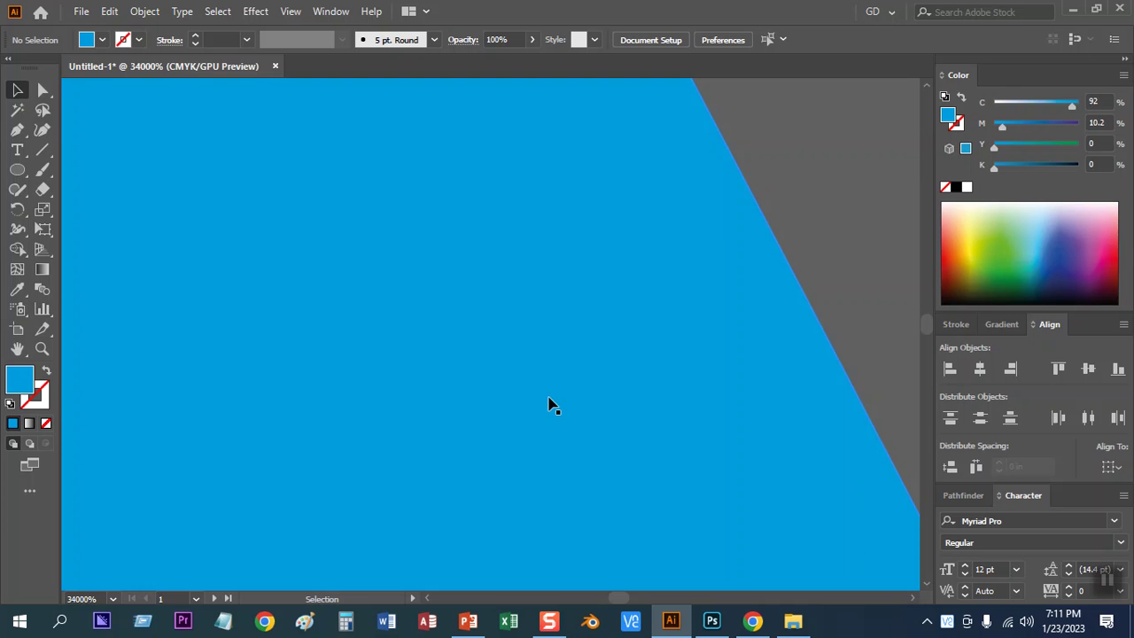
{"action": "scroll", "coordinate": [548, 288], "scroll_direction": "down", "scroll_amount": 15}
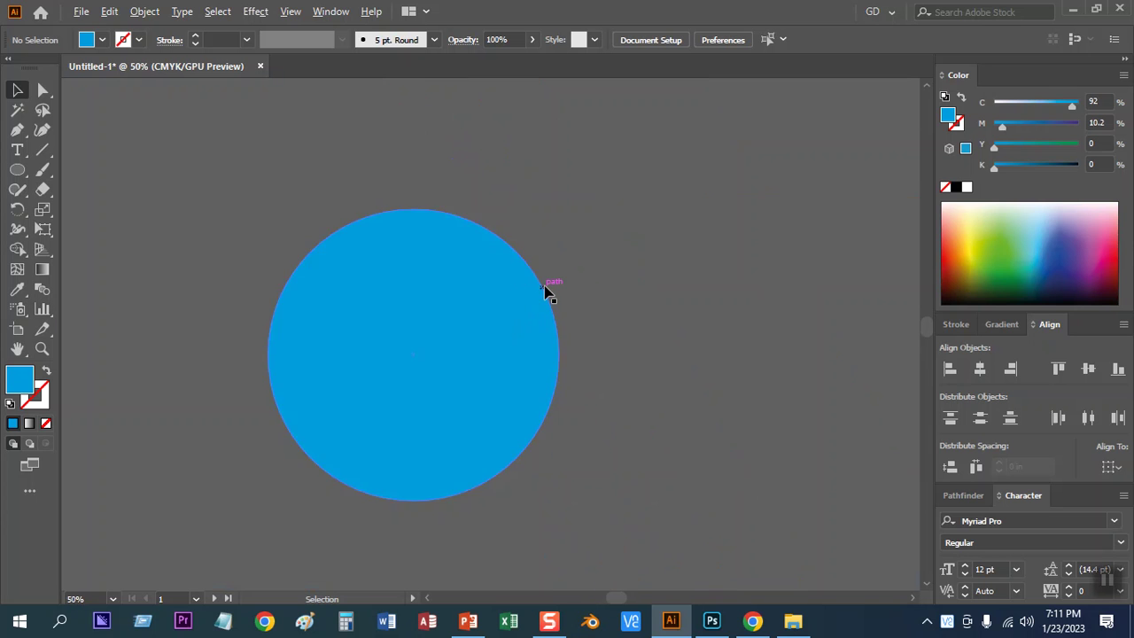
{"action": "scroll", "coordinate": [548, 293], "scroll_direction": "down", "scroll_amount": 4}
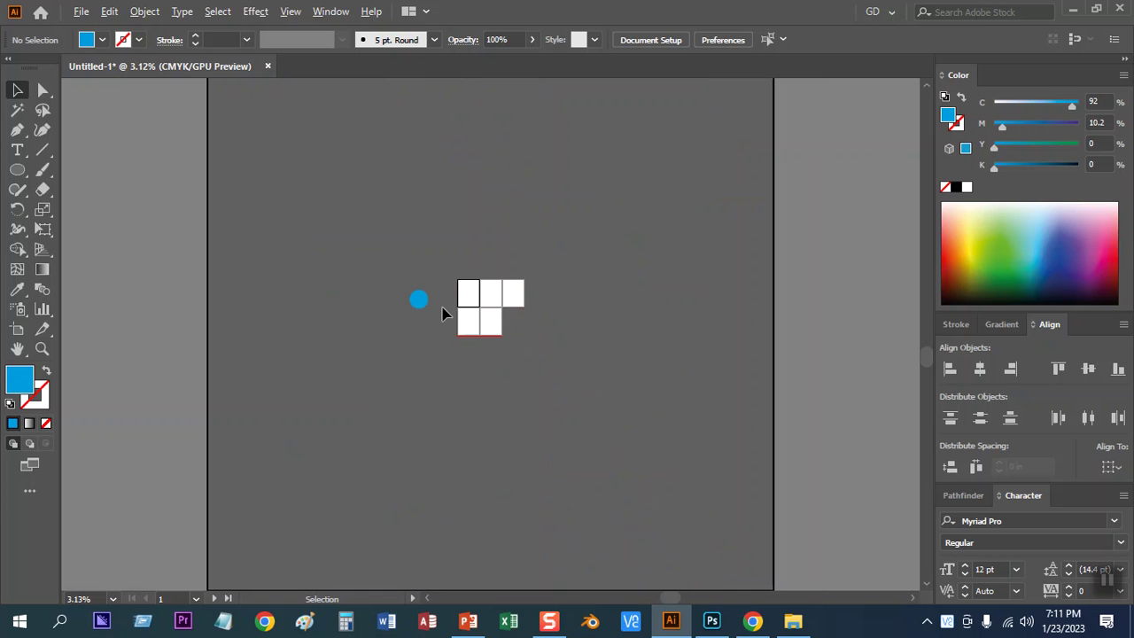
{"action": "left_click", "coordinate": [425, 310]}
{"action": "left_click_drag", "start_coordinate": [427, 308], "coordinate": [704, 88]}
{"action": "left_click", "coordinate": [712, 276]}
{"action": "scroll", "coordinate": [691, 240], "scroll_direction": "up", "scroll_amount": 3}
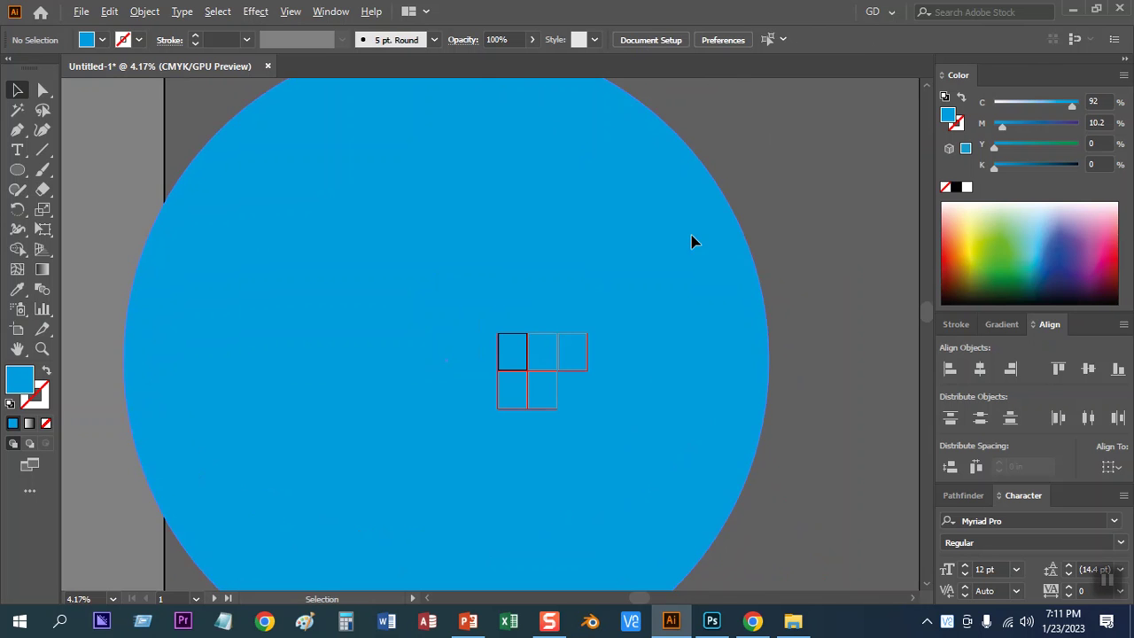
{"action": "scroll", "coordinate": [748, 205], "scroll_direction": "up", "scroll_amount": 10}
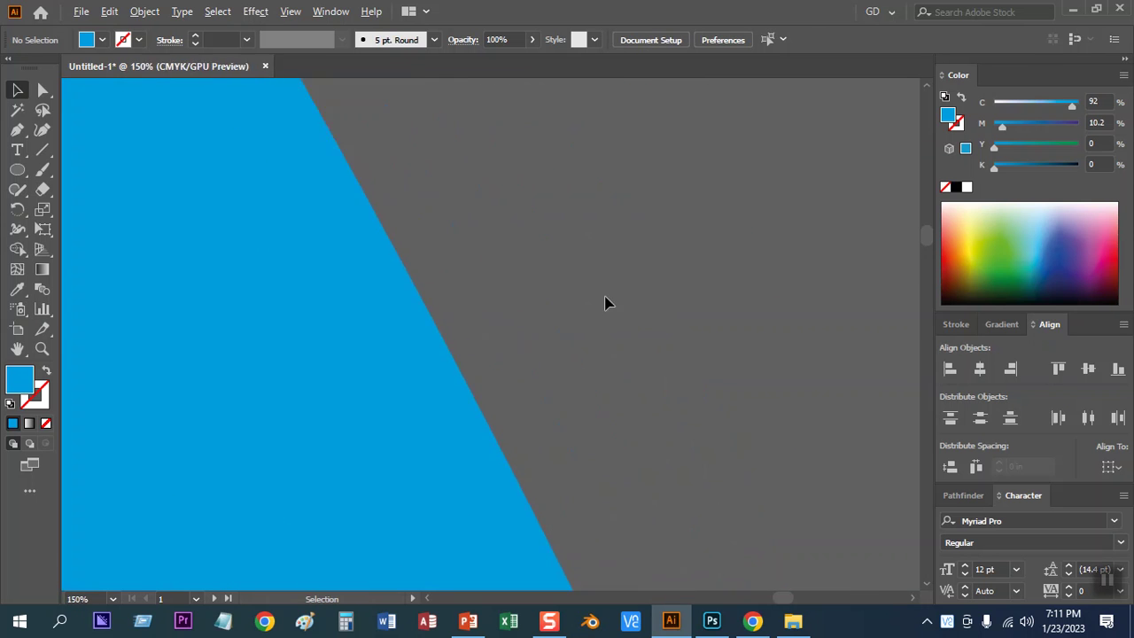
{"action": "scroll", "coordinate": [355, 391], "scroll_direction": "up", "scroll_amount": 2}
{"action": "scroll", "coordinate": [354, 391], "scroll_direction": "down", "scroll_amount": 12}
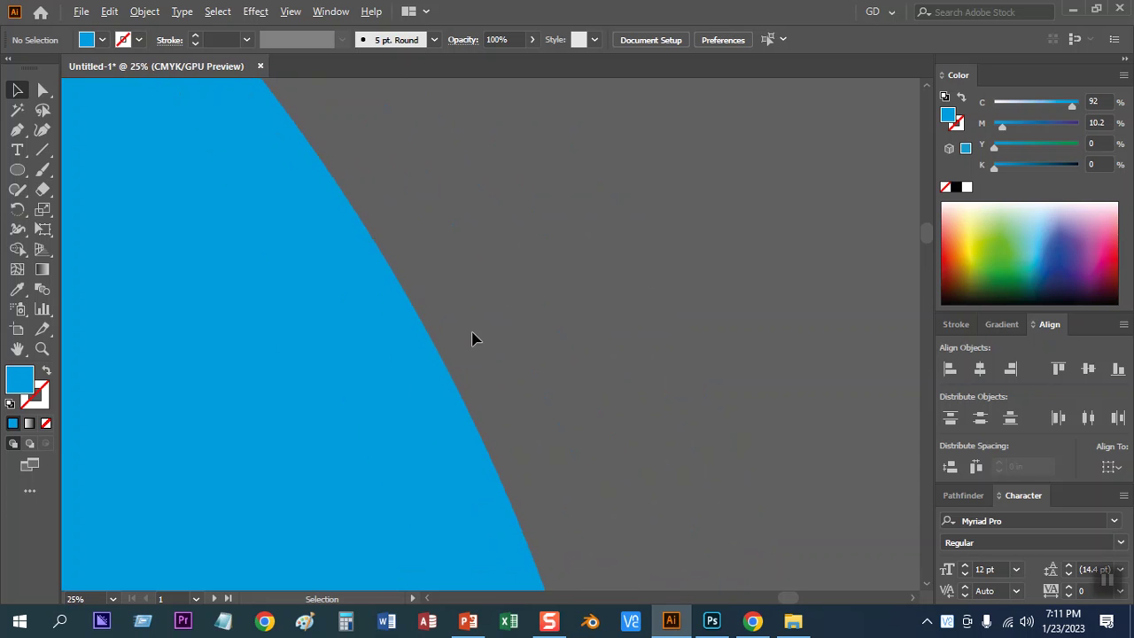
- Back in Photoshop, refill the Background white, erasing the old blue circle
{"action": "key", "text": "alt+Tab"}
{"action": "scroll", "coordinate": [529, 359], "scroll_direction": "down", "scroll_amount": 6}
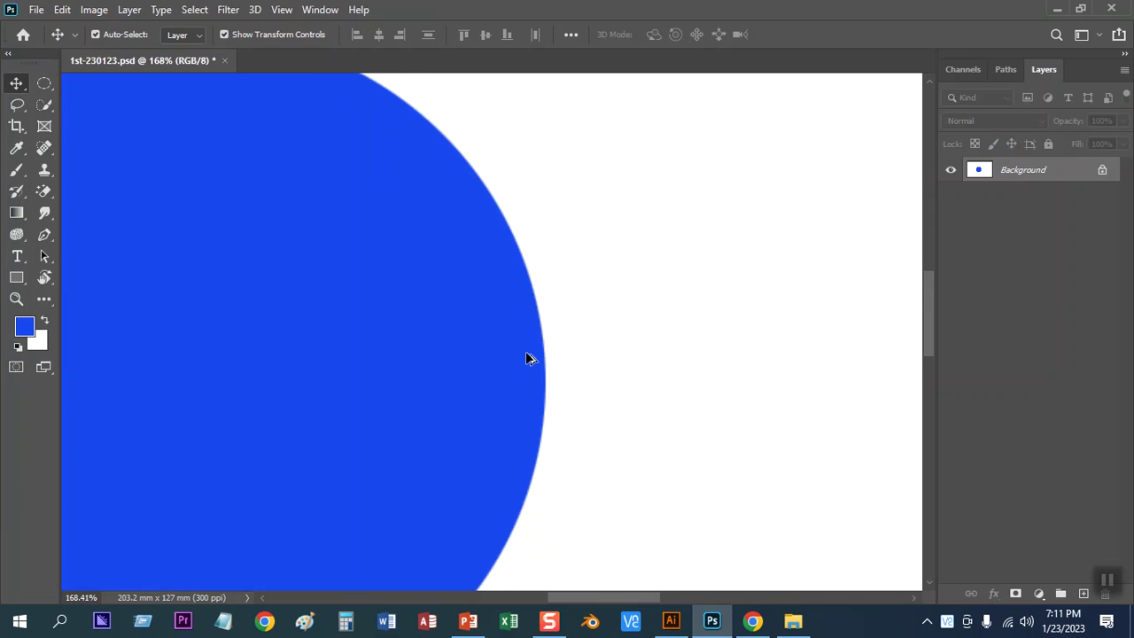
{"action": "scroll", "coordinate": [523, 371], "scroll_direction": "down", "scroll_amount": 1}
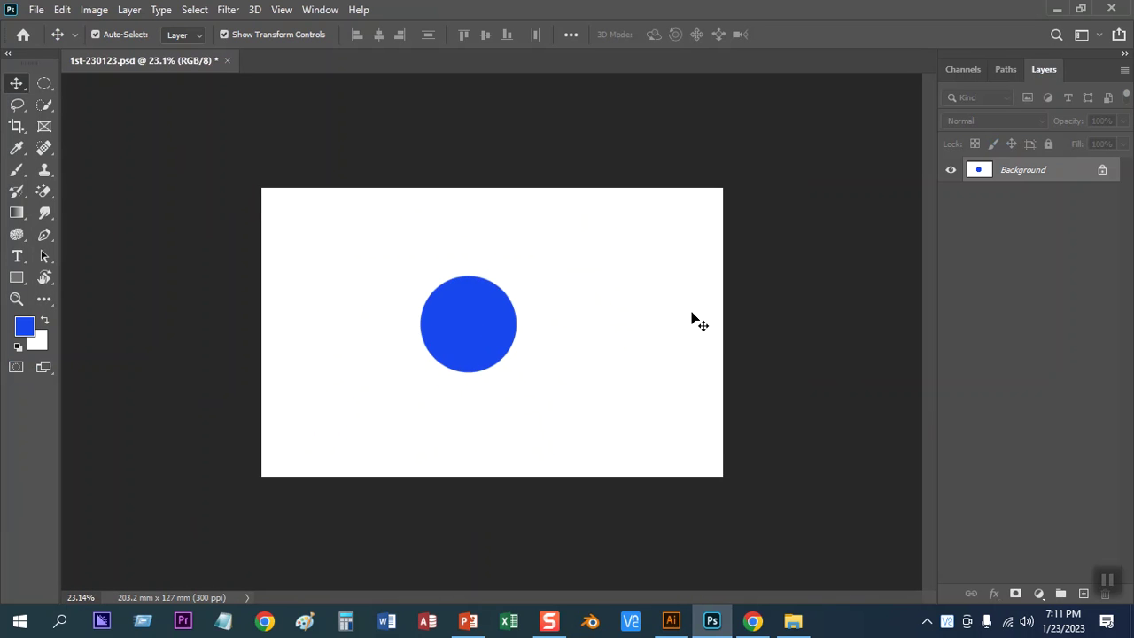
{"action": "key", "text": "alt+BackSpace"}
{"action": "key", "text": "ctrl+BackSpace"}
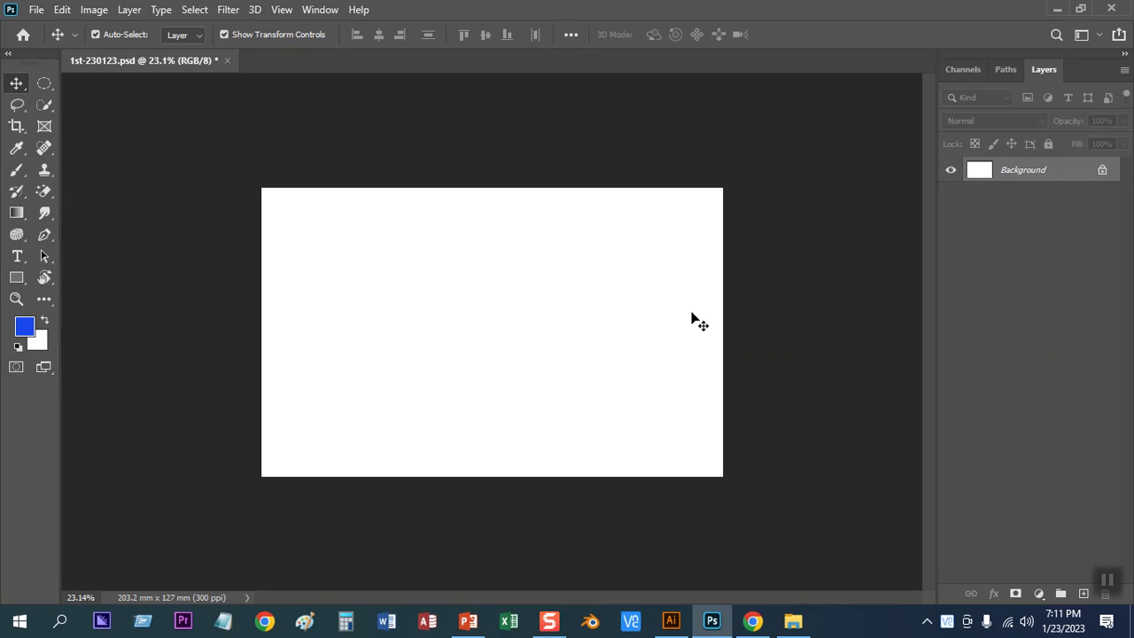
- On a new Layer 1, fill a circular elliptical selection with blue and deselect
{"action": "left_click", "coordinate": [1084, 593]}
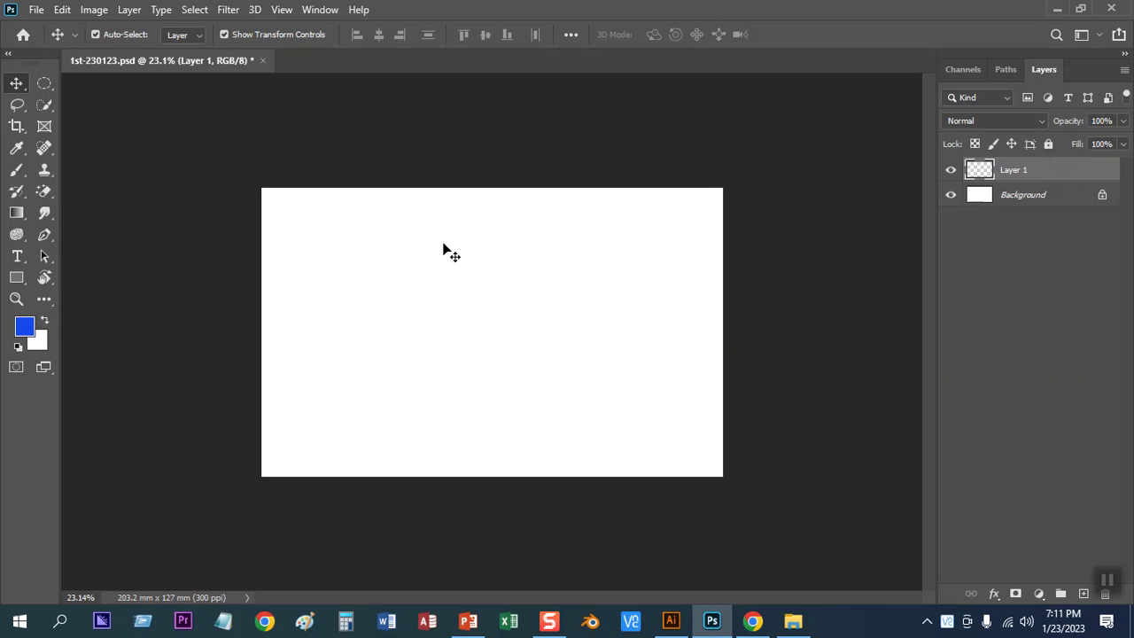
{"action": "left_click", "coordinate": [45, 82]}
{"action": "left_click_drag", "start_coordinate": [413, 275], "coordinate": [538, 399]}
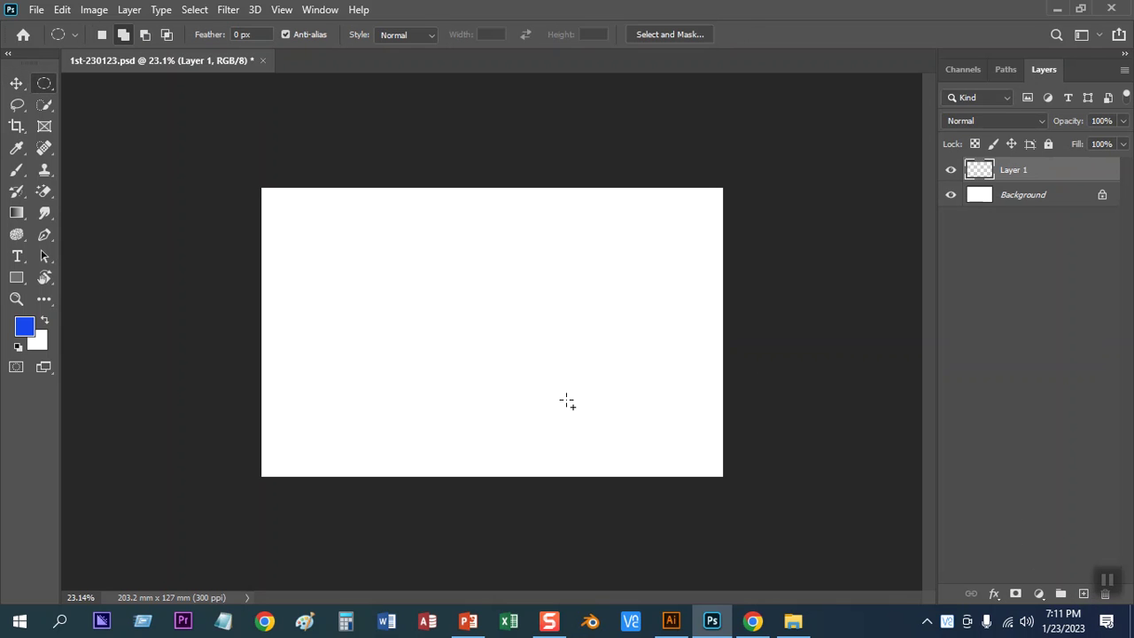
{"action": "left_click", "coordinate": [16, 84]}
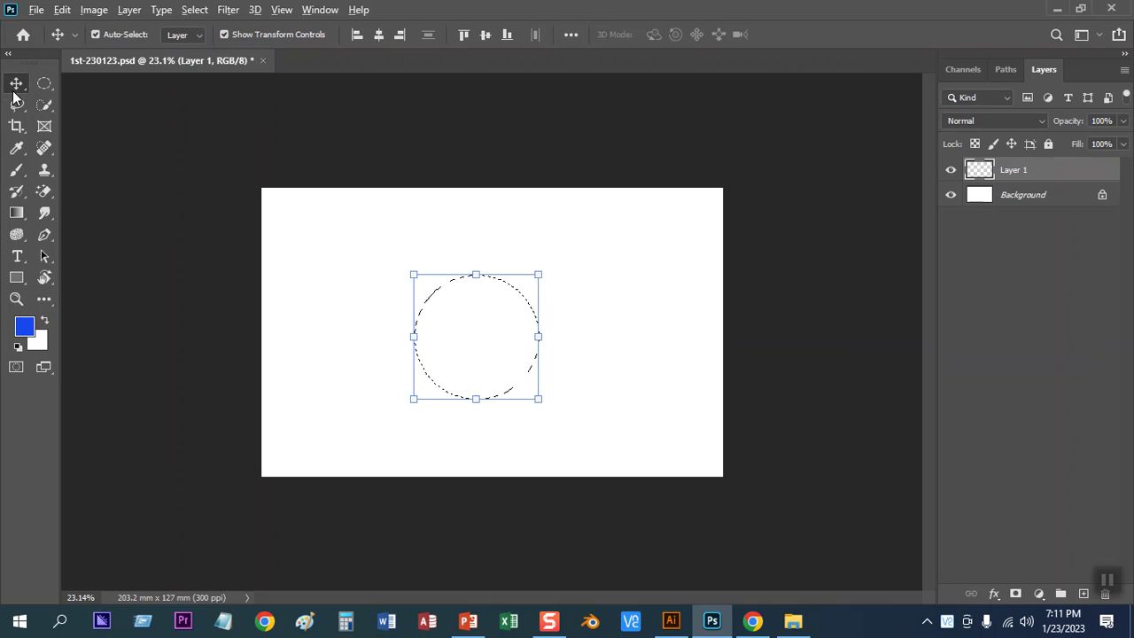
{"action": "key", "text": "alt+BackSpace"}
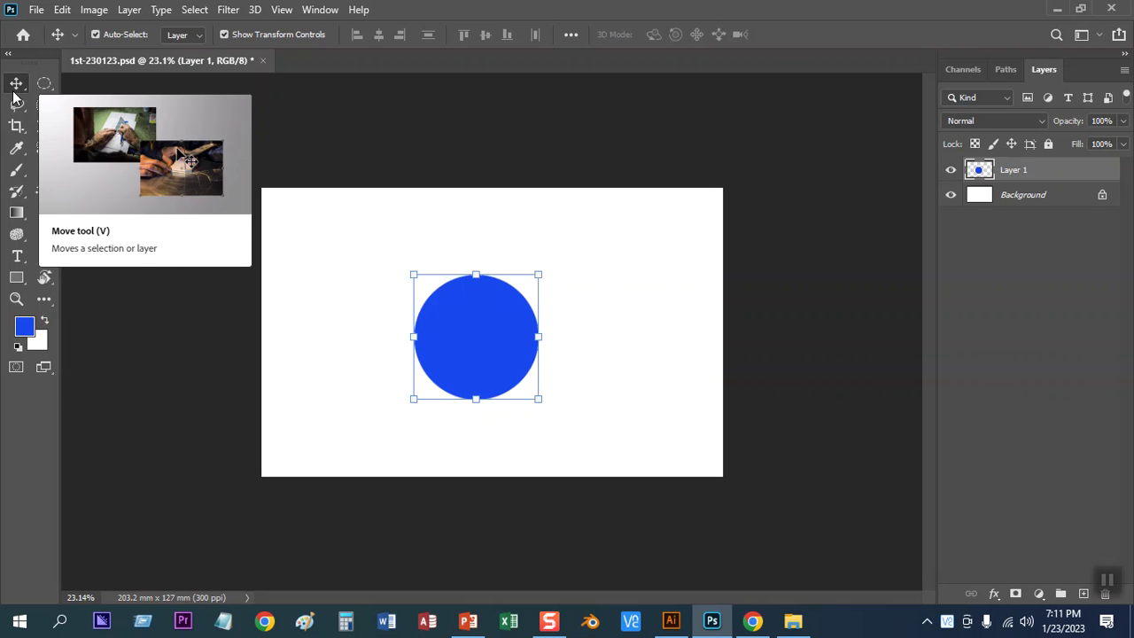
{"action": "left_click", "coordinate": [576, 319]}
{"action": "key", "text": "ctrl"}
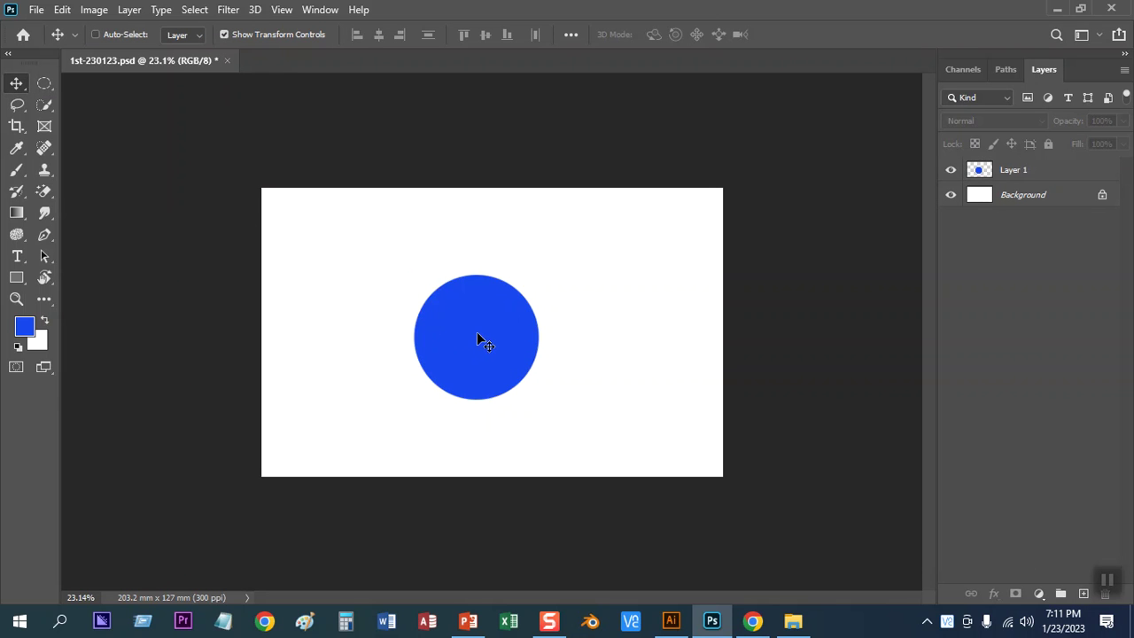
{"action": "left_click", "coordinate": [518, 301], "text": "ctrl"}
- Scale the circle up to fill the canvas height, then shrink it to a tiny dot
{"action": "left_click_drag", "start_coordinate": [539, 272], "coordinate": [631, 210]}
{"action": "key", "text": "Return"}
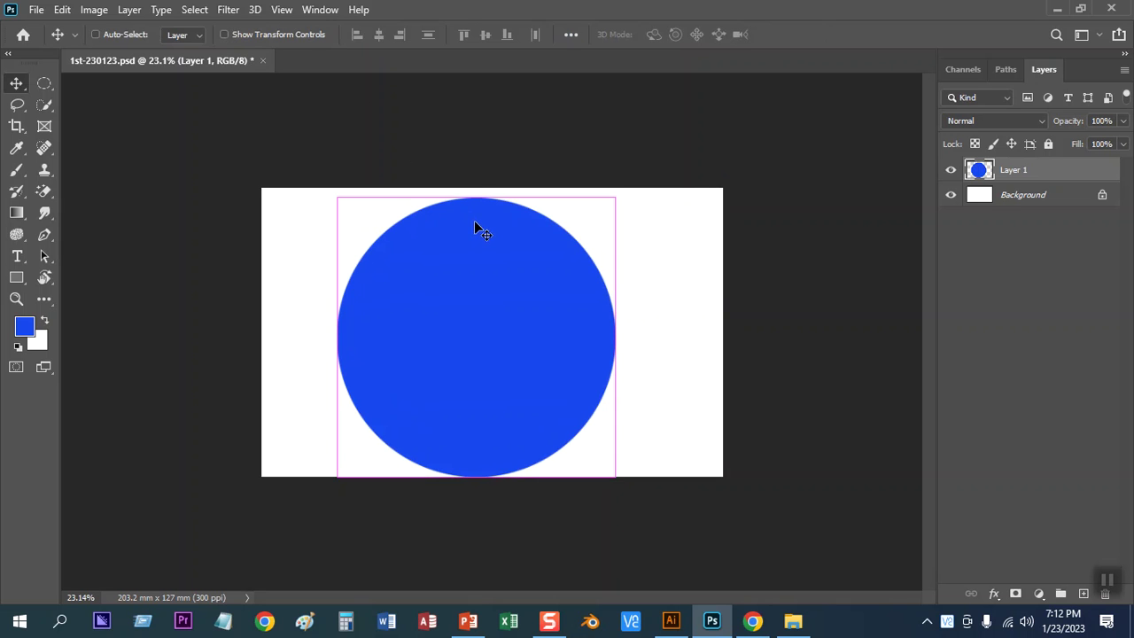
{"action": "key", "text": "ctrl+t"}
{"action": "left_click_drag", "start_coordinate": [613, 198], "coordinate": [489, 324]}
{"action": "key", "text": "Return"}
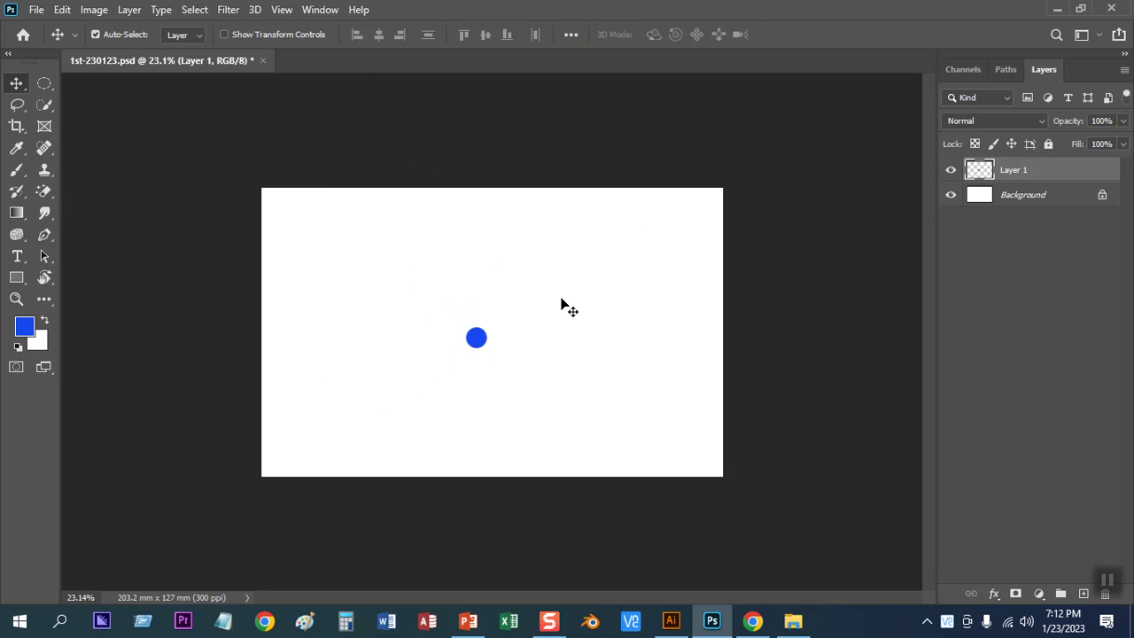
- Enlarge the dot back to full height, showing blurry edges, then delete its layer
{"action": "key", "text": "ctrl"}
{"action": "key", "text": "ctrl+t"}
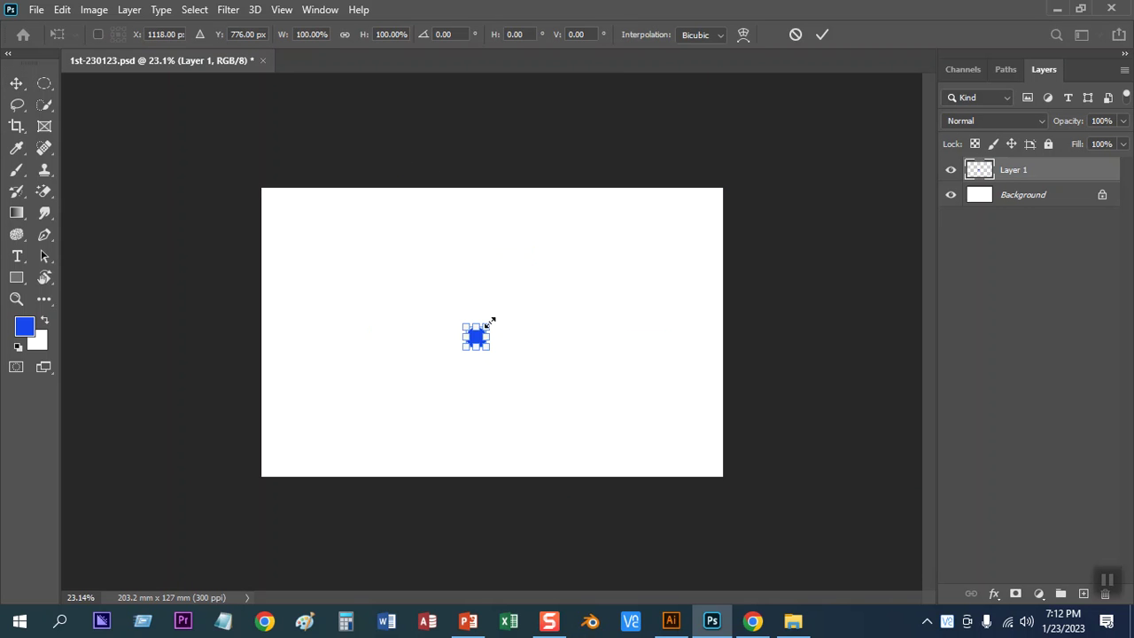
{"action": "left_click_drag", "start_coordinate": [491, 322], "coordinate": [653, 241]}
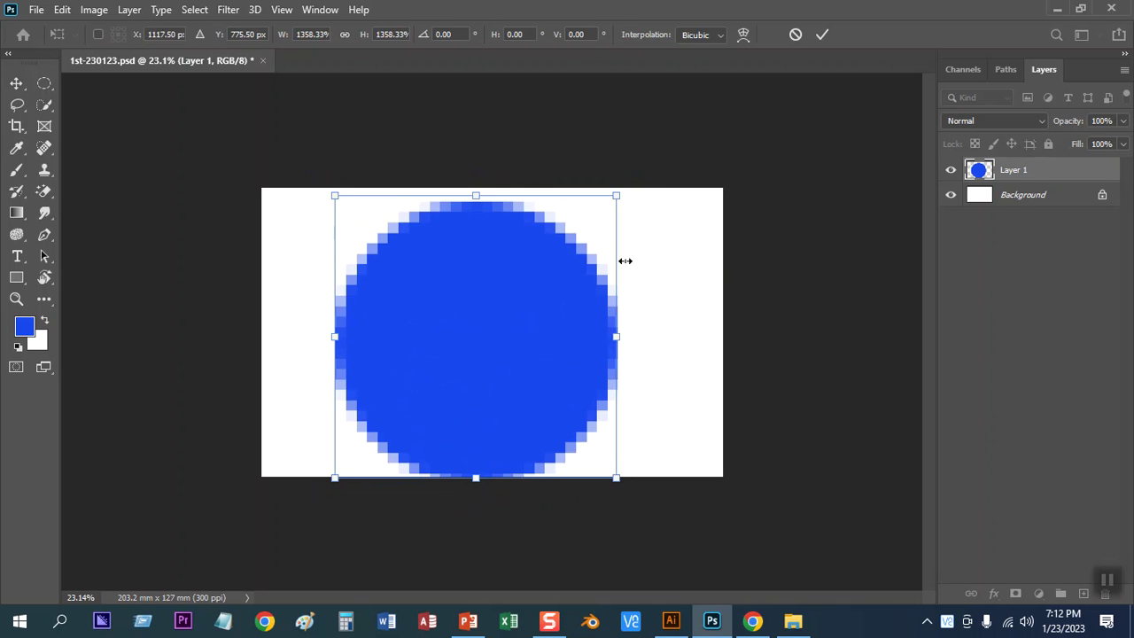
{"action": "key", "text": "Return"}
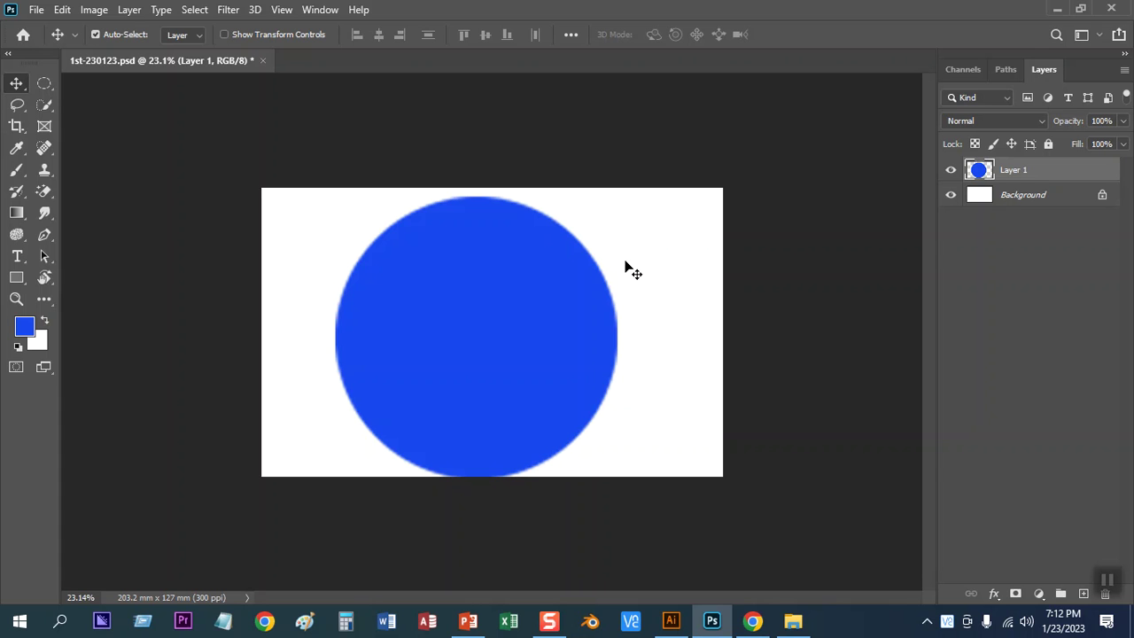
{"action": "key", "text": "Delete"}
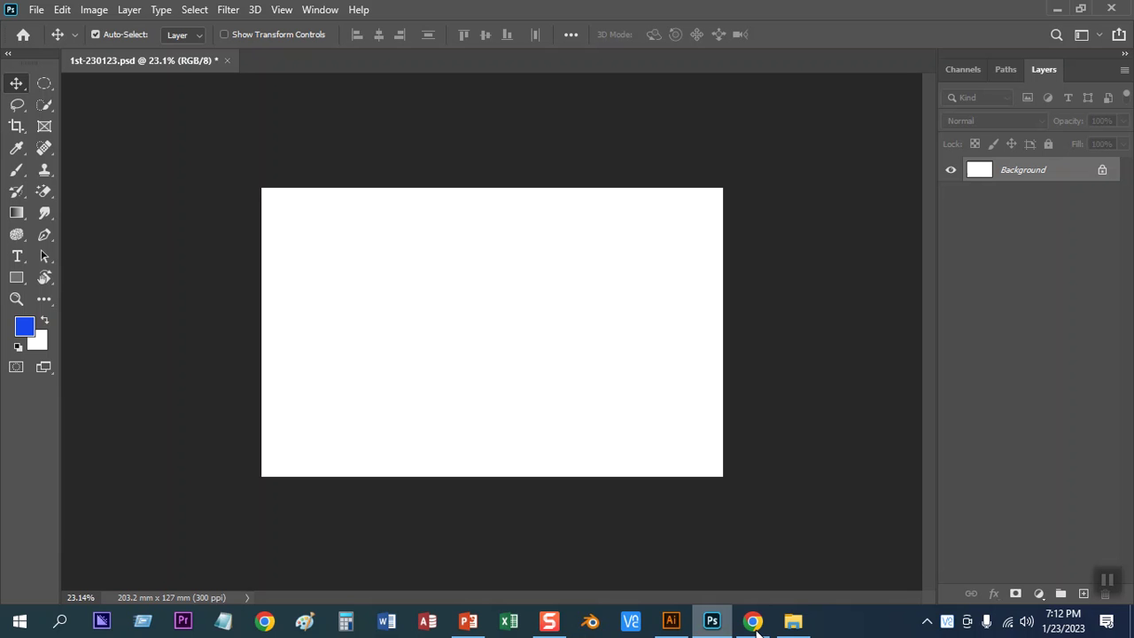
{"action": "left_click", "coordinate": [793, 621]}
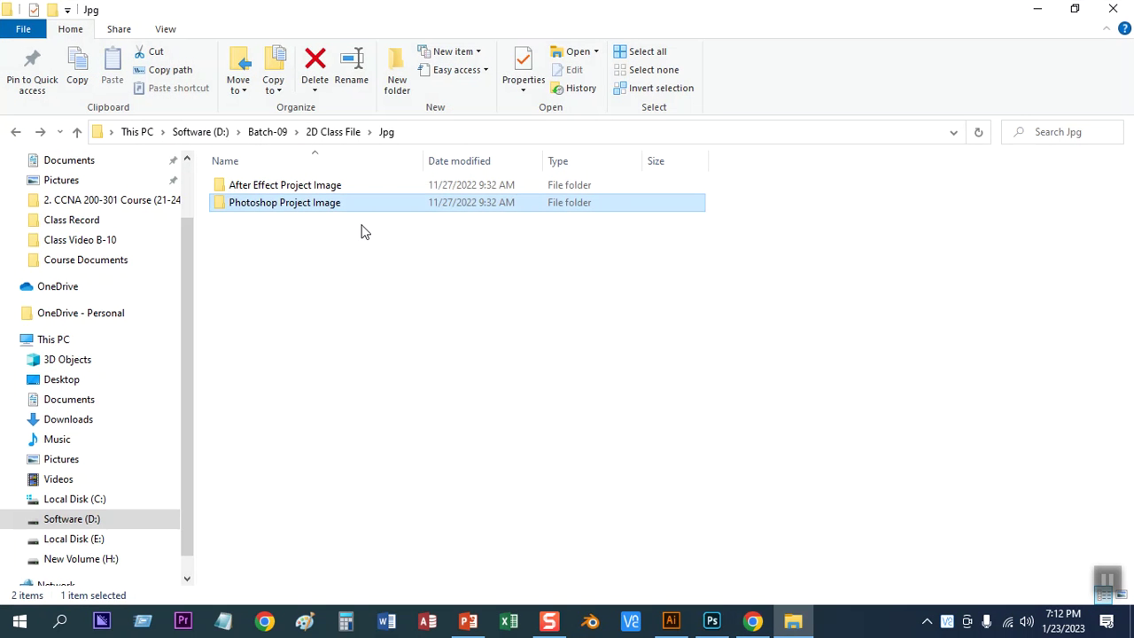
- Open Photoshop Project Image > Pen Tool Practice Image to show its 60 practice pictures
{"action": "double_click", "coordinate": [284, 205]}
{"action": "double_click", "coordinate": [241, 188]}
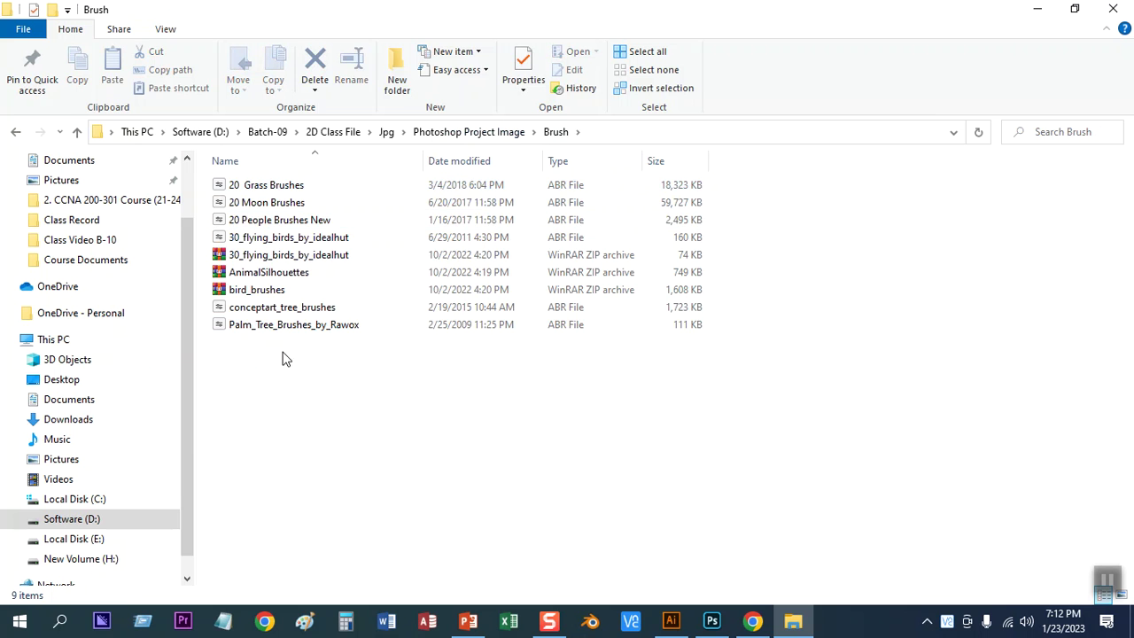
{"action": "left_click", "coordinate": [77, 134]}
{"action": "left_click", "coordinate": [78, 132]}
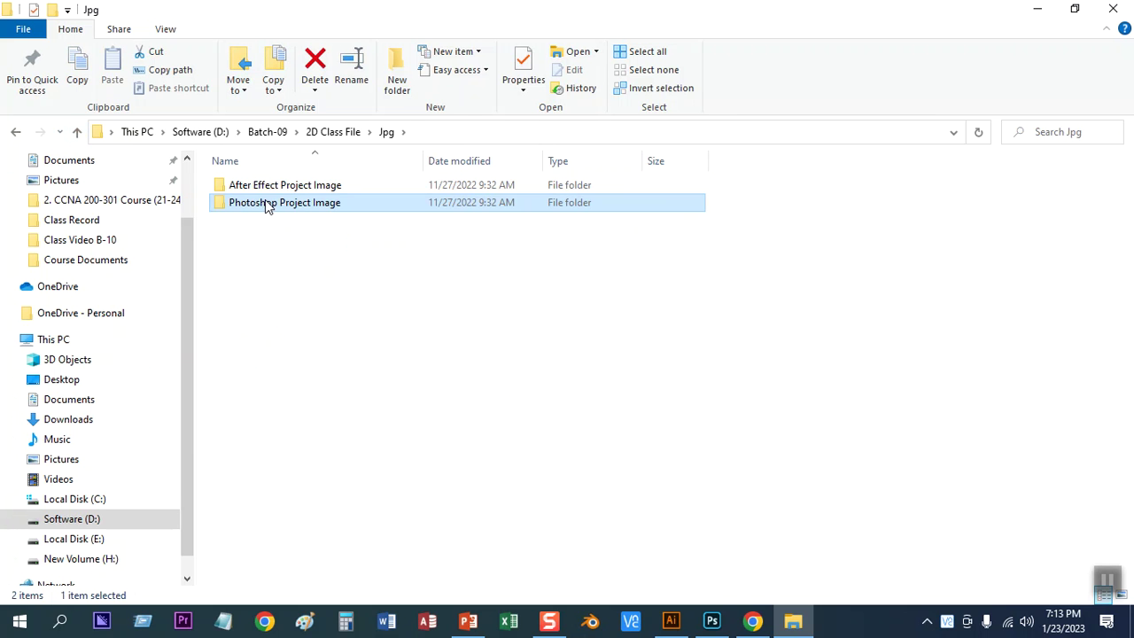
{"action": "double_click", "coordinate": [265, 202]}
{"action": "double_click", "coordinate": [274, 273]}
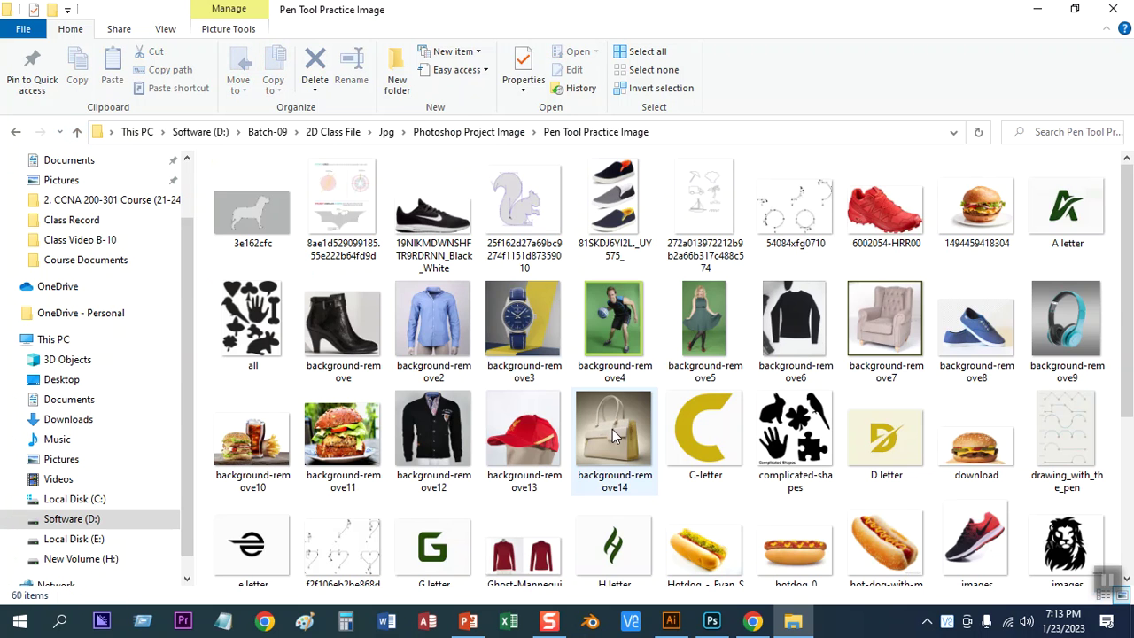
{"action": "scroll", "coordinate": [614, 434], "scroll_direction": "down", "scroll_amount": 3}
- Place the background-remove11 burger photo into the document and rasterize its layer
{"action": "left_click_drag", "start_coordinate": [341, 266], "coordinate": [437, 356]}
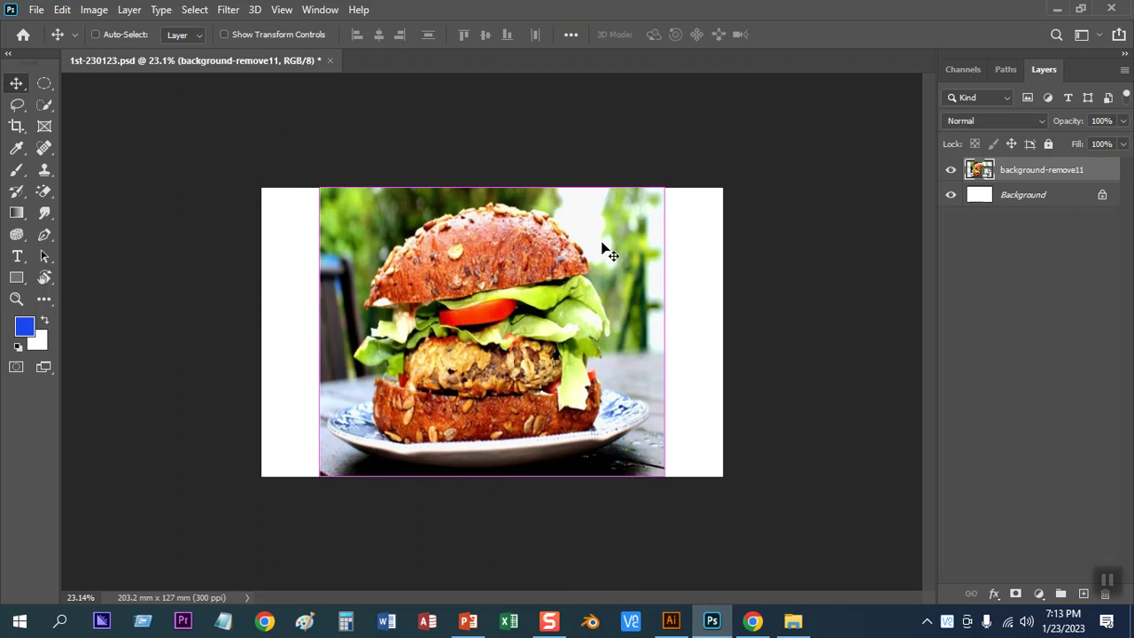
{"action": "key", "text": "Return"}
{"action": "right_click", "coordinate": [1018, 170]}
{"action": "left_click", "coordinate": [878, 308]}
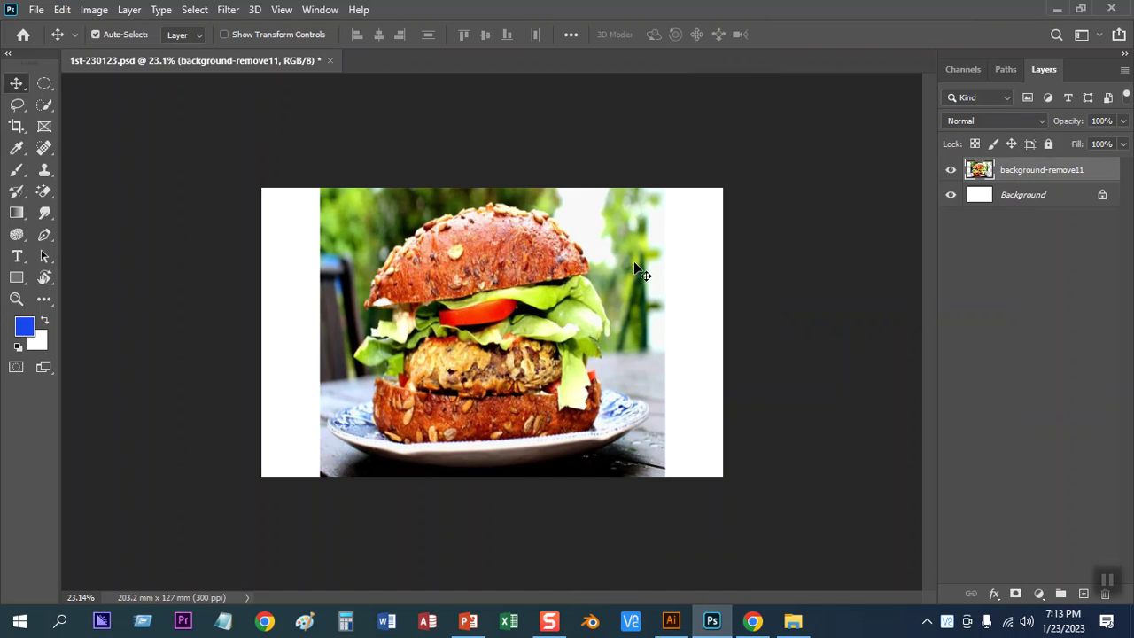
- Shrink the burger image, enlarge it back to show pixel loss, then delete its layer
{"action": "key", "text": "ctrl+t"}
{"action": "left_click_drag", "start_coordinate": [665, 188], "coordinate": [648, 476]}
{"action": "key", "text": "Return"}
{"action": "key", "text": "ctrl+t"}
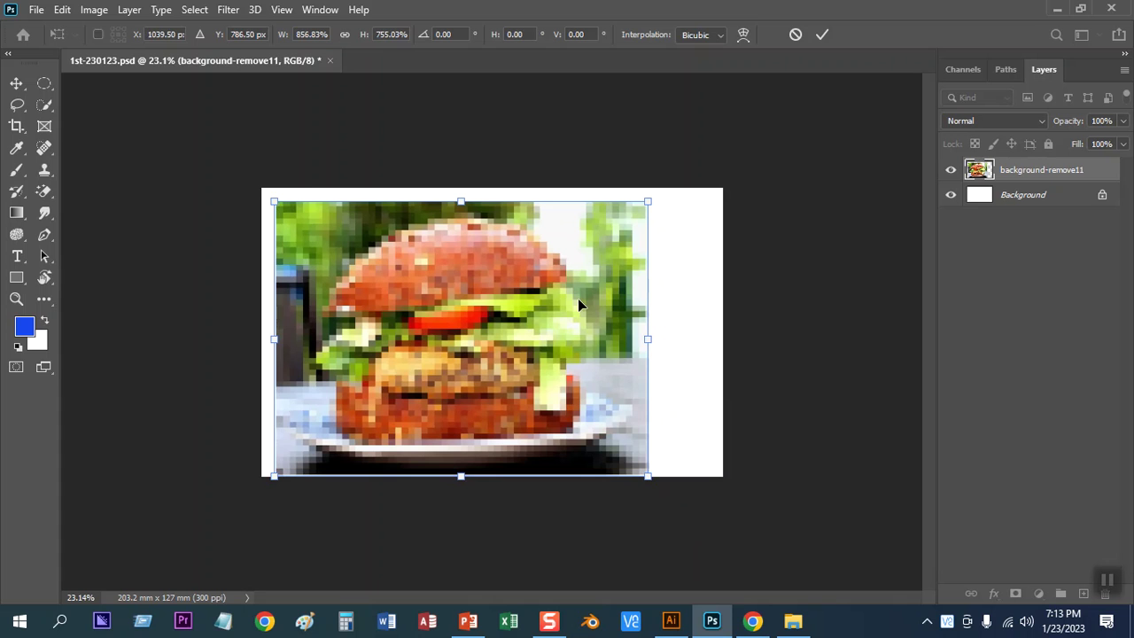
{"action": "key", "text": "Return"}
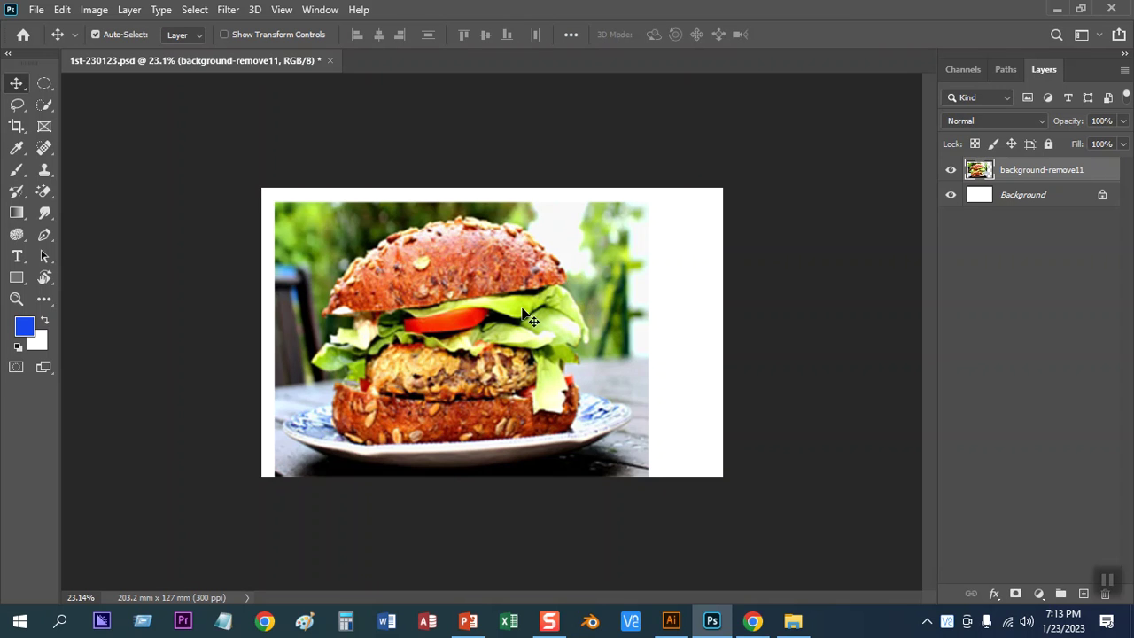
{"action": "key", "text": "Delete"}
{"action": "scroll", "coordinate": [581, 298], "scroll_direction": "up", "scroll_amount": 1}
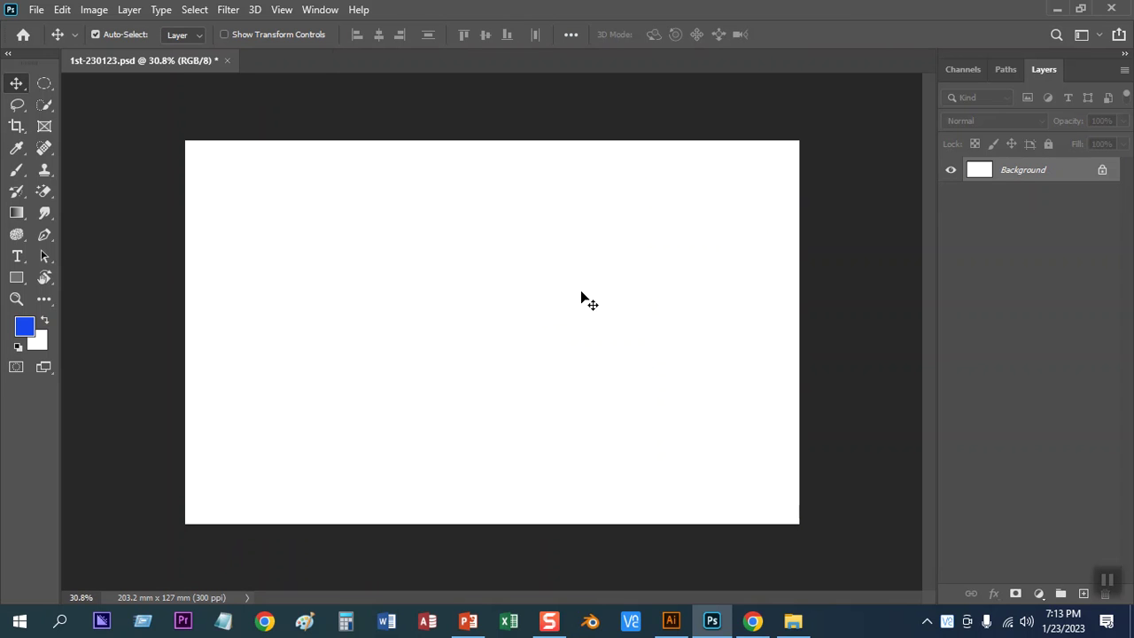
{"action": "scroll", "coordinate": [582, 298], "scroll_direction": "up", "scroll_amount": 1}
{"action": "scroll", "coordinate": [582, 298], "scroll_direction": "down", "scroll_amount": 1}
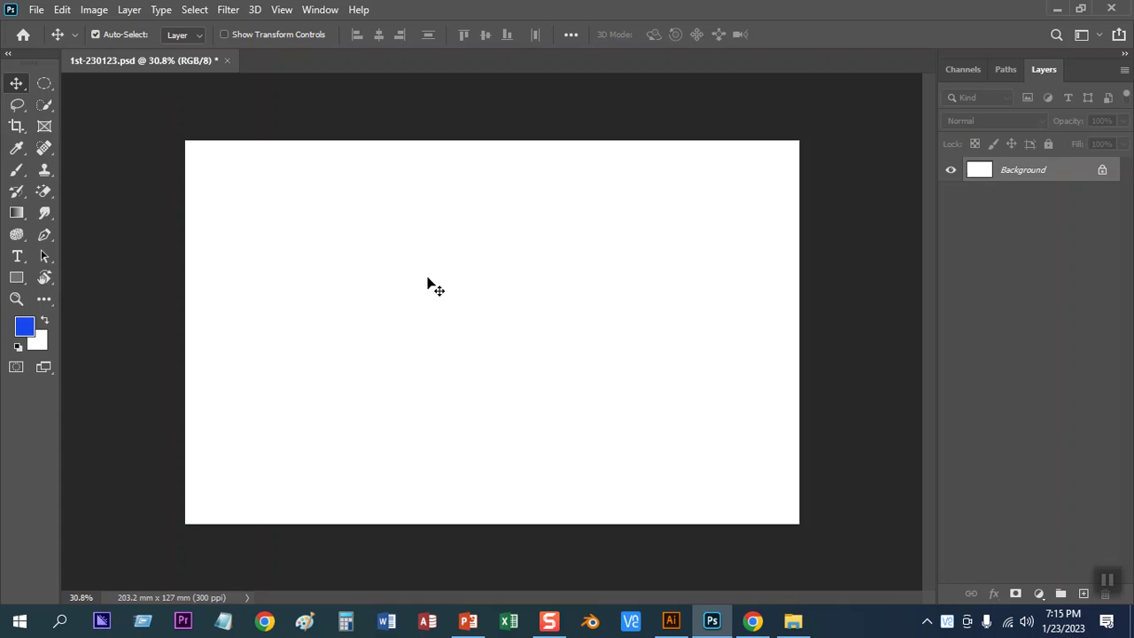
- Switch from Photoshop to File Explorer showing the Pen Tool Practice Image folder
{"action": "left_click", "coordinate": [793, 621]}
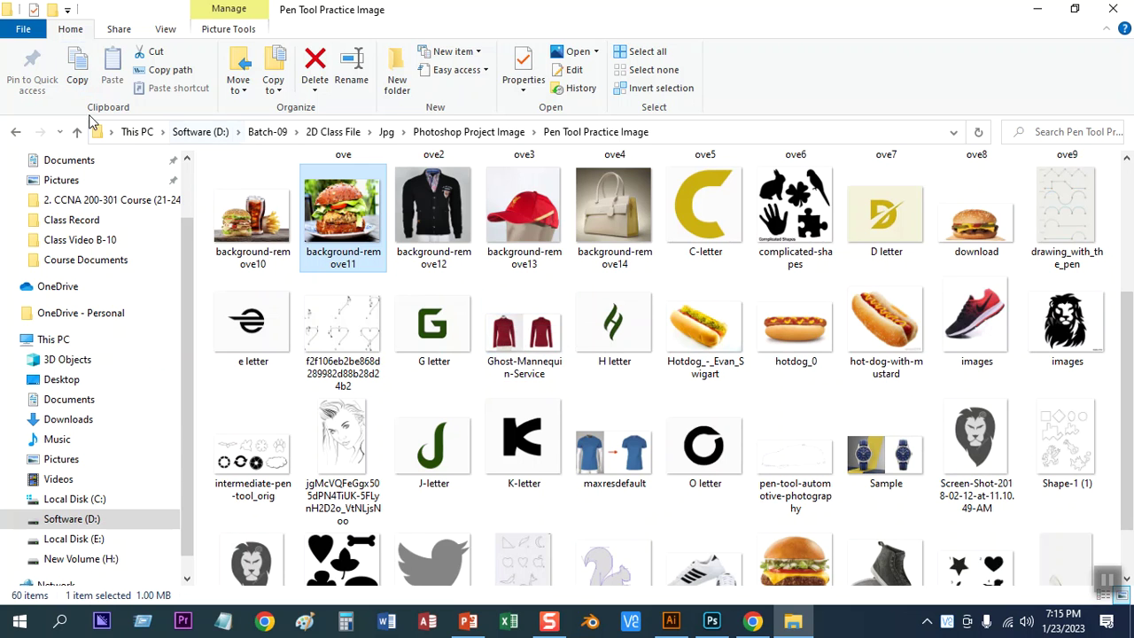
- Go up one folder, close Illustrator's circle document without saving, quit Illustrator, and return to Photoshop
{"action": "left_click", "coordinate": [77, 131]}
{"action": "left_click", "coordinate": [682, 626]}
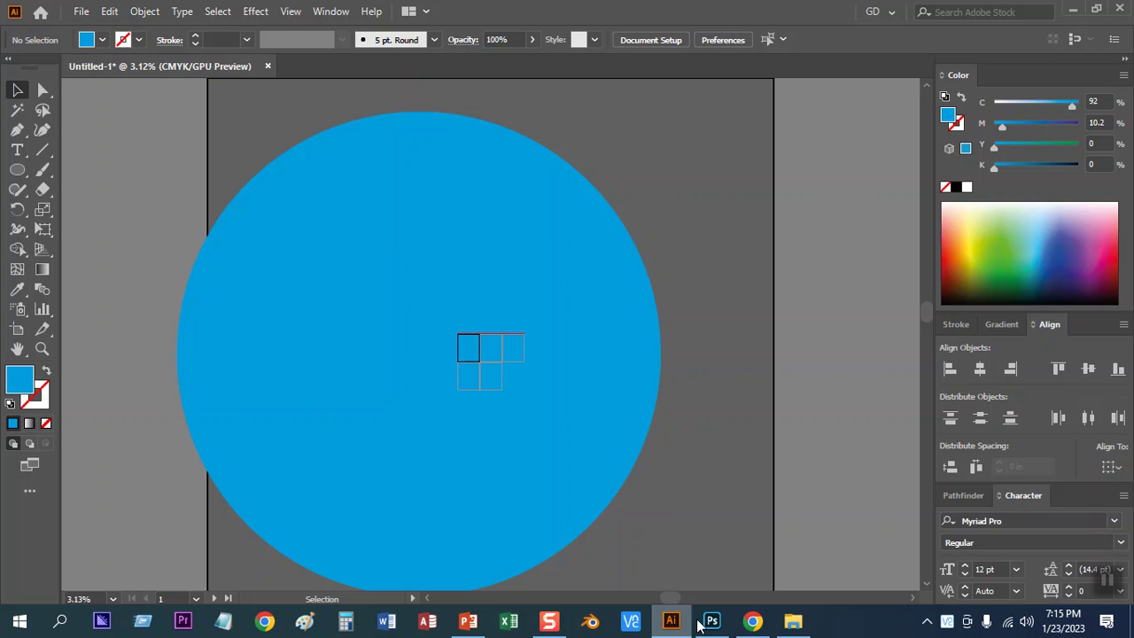
{"action": "left_click", "coordinate": [268, 67]}
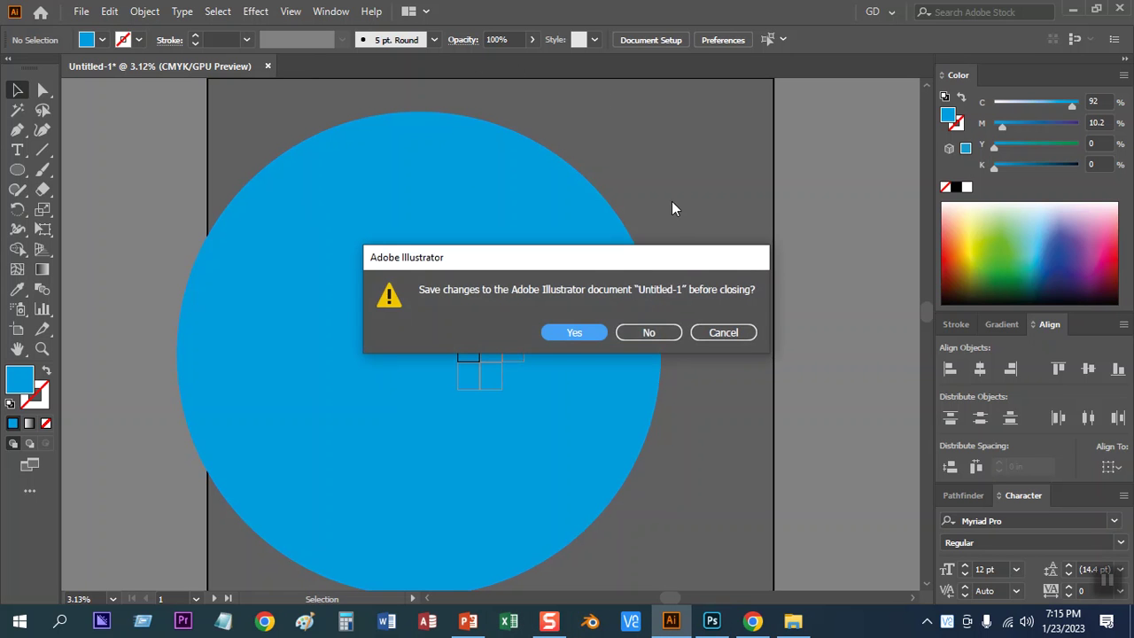
{"action": "left_click", "coordinate": [653, 331]}
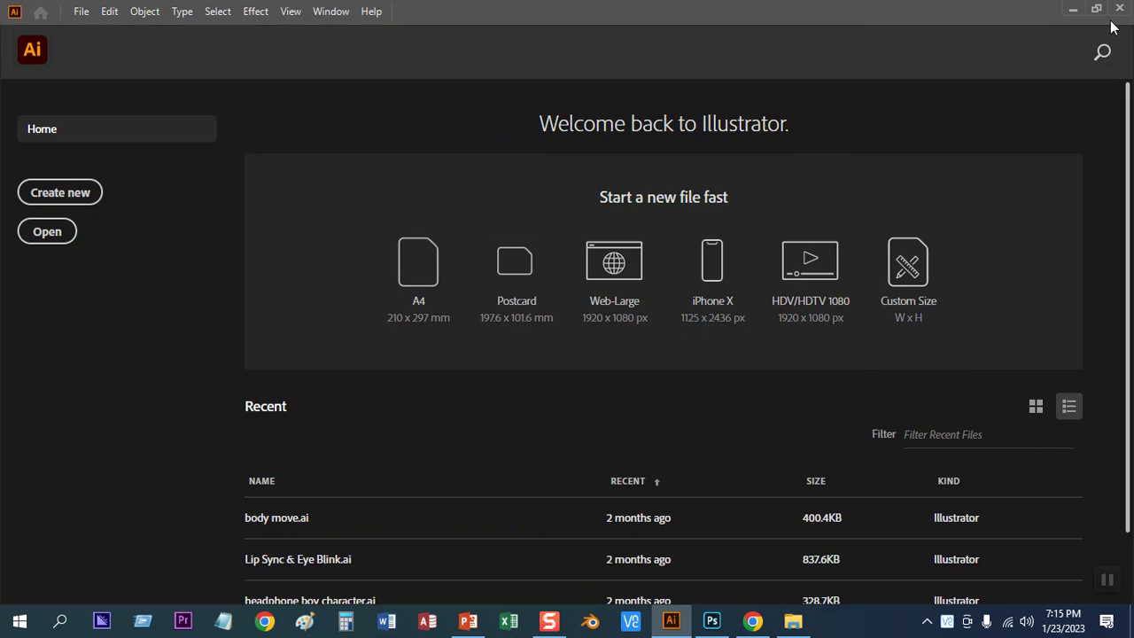
{"action": "left_click", "coordinate": [1121, 8]}
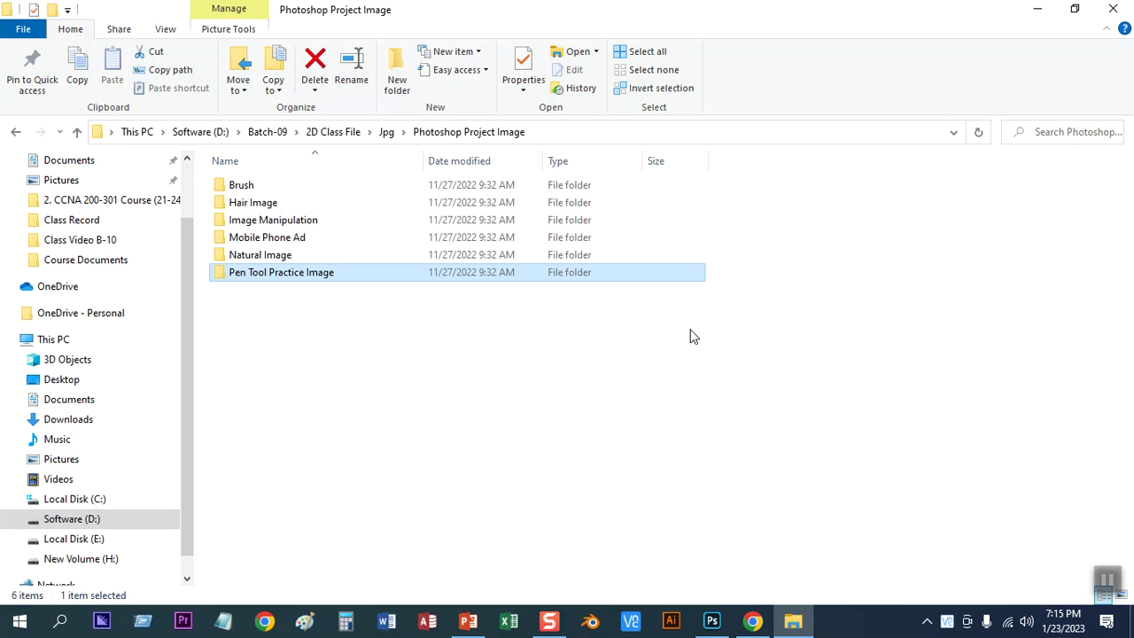
{"action": "left_click", "coordinate": [716, 619]}
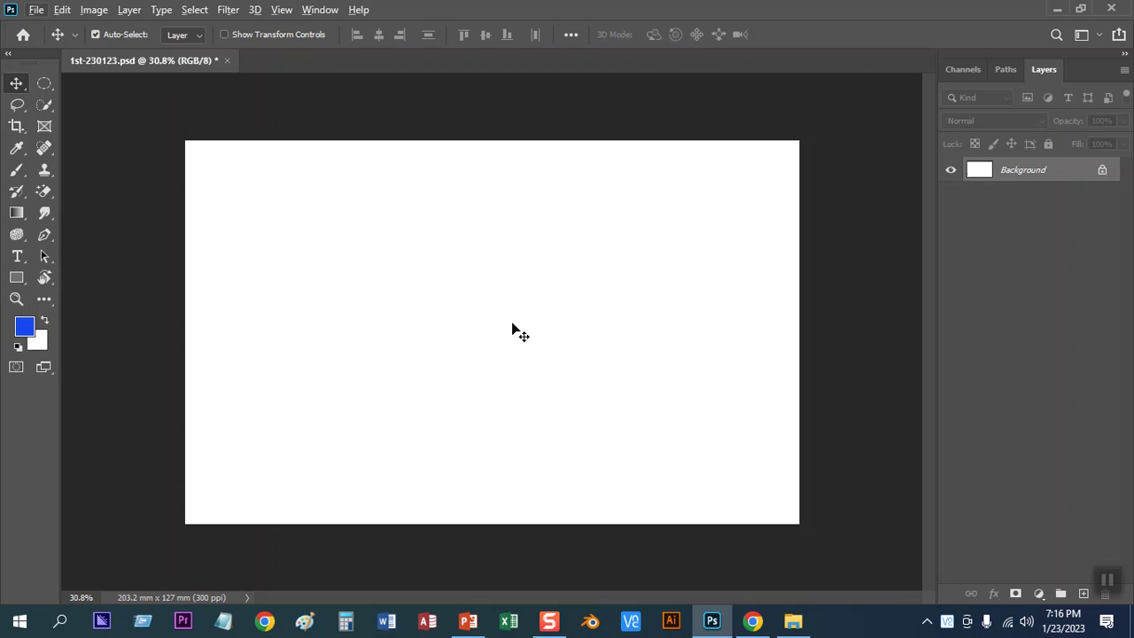
{"action": "key", "text": "ctrl+0"}
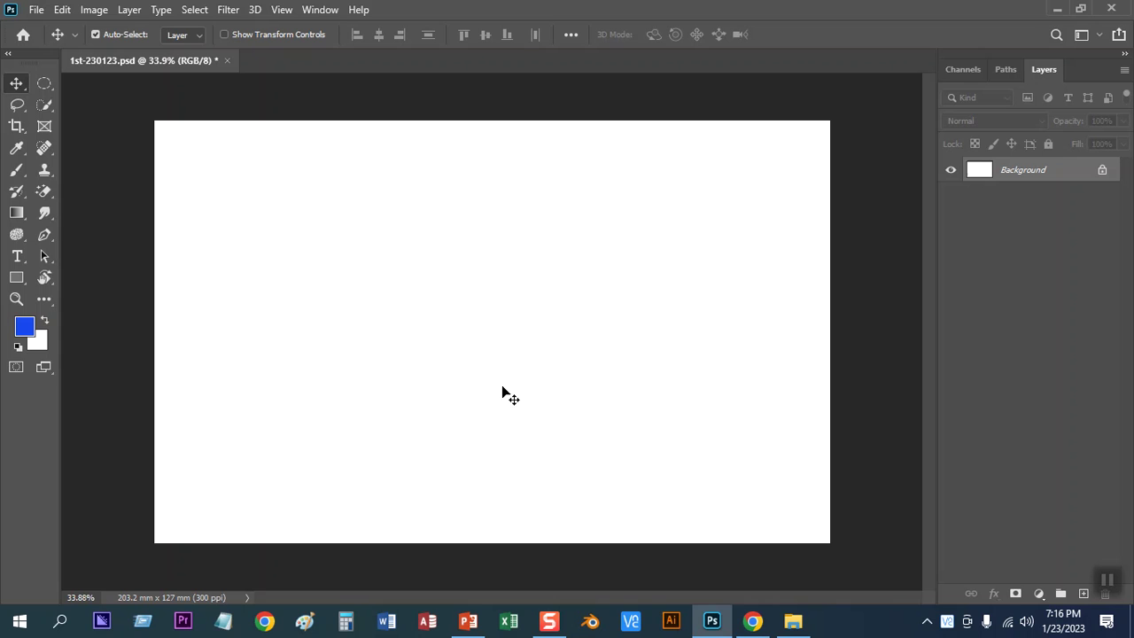
{"action": "scroll", "coordinate": [509, 394], "scroll_direction": "up", "scroll_amount": 4}
{"action": "scroll", "coordinate": [510, 394], "scroll_direction": "down", "scroll_amount": 2}
{"action": "key", "text": "ctrl+0"}
{"action": "key", "text": "ctrl+0"}
{"action": "left_click", "coordinate": [38, 11]}
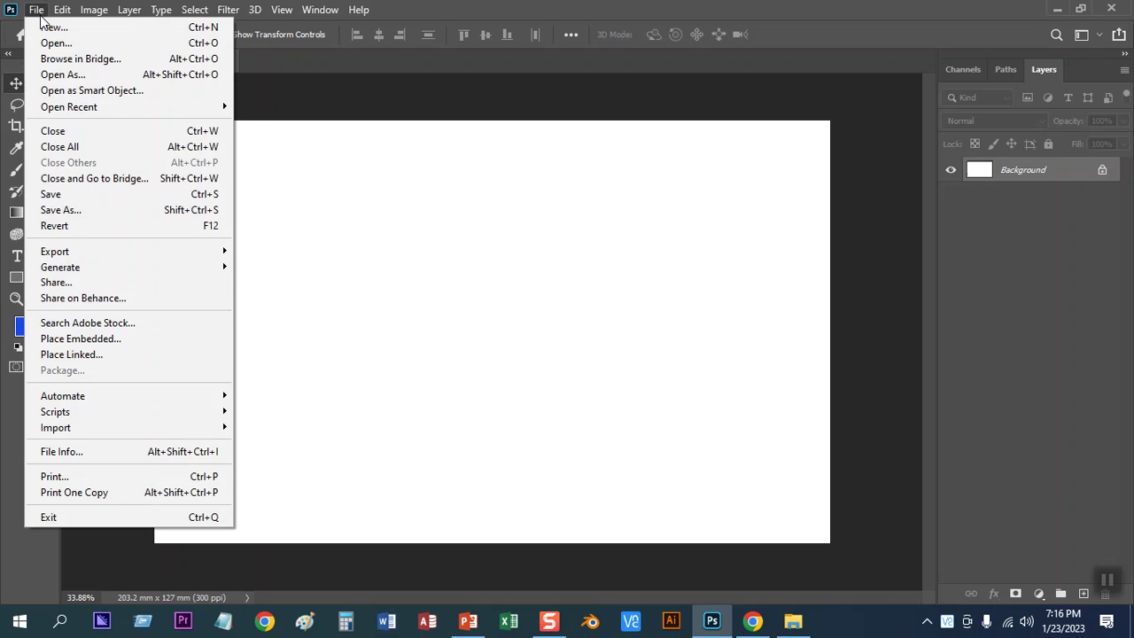
{"action": "left_click", "coordinate": [59, 12]}
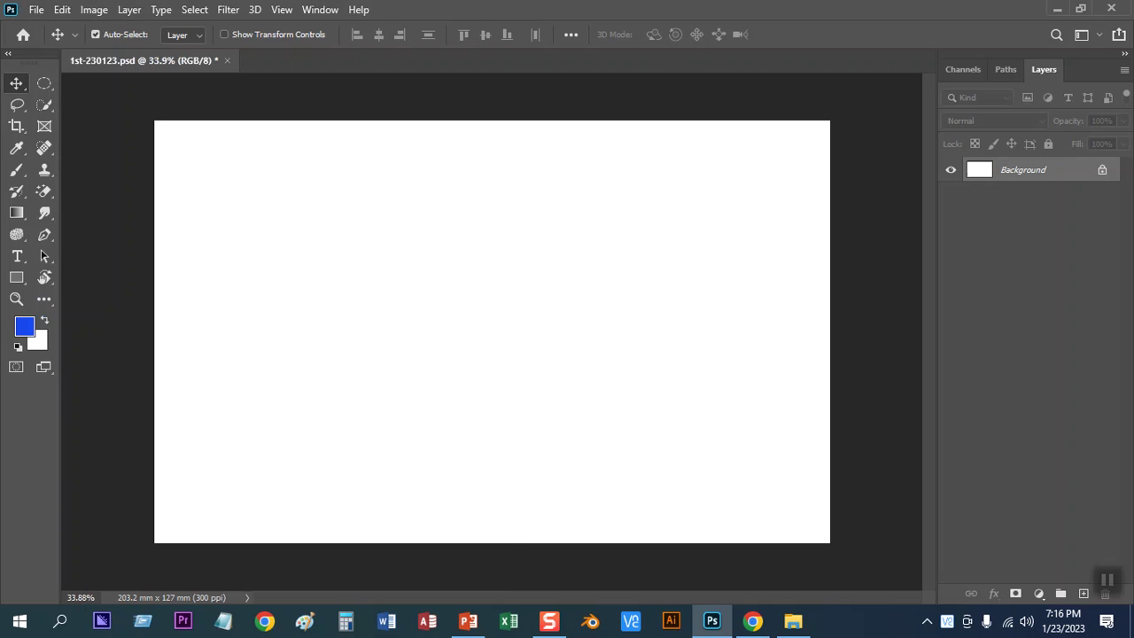
{"action": "left_click", "coordinate": [323, 12]}
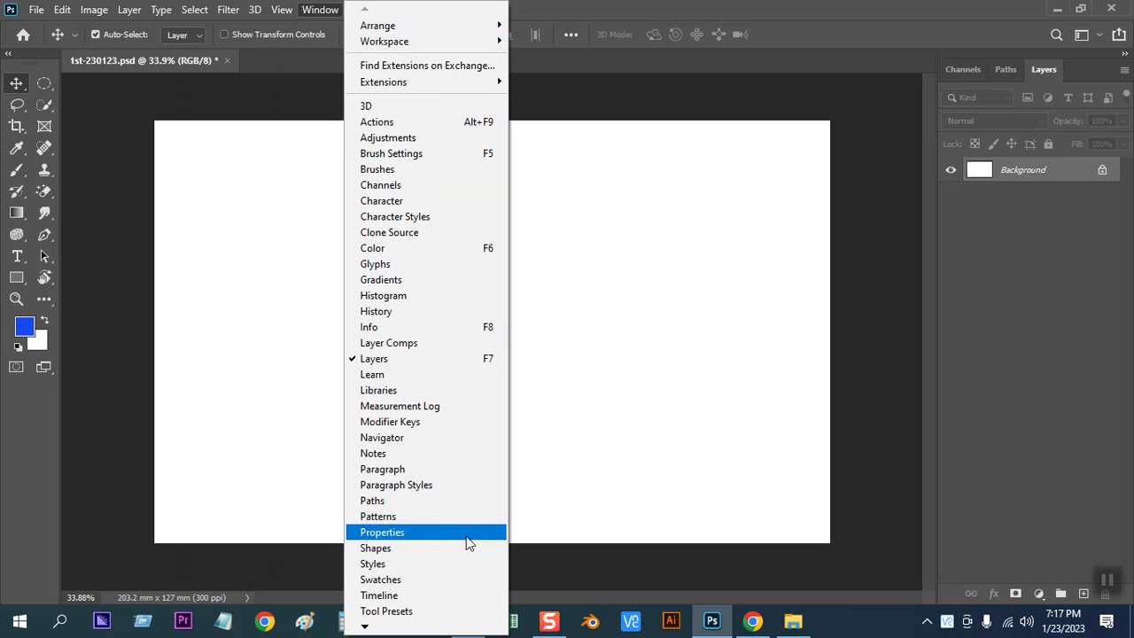
{"action": "mouse_move", "coordinate": [31, 12]}
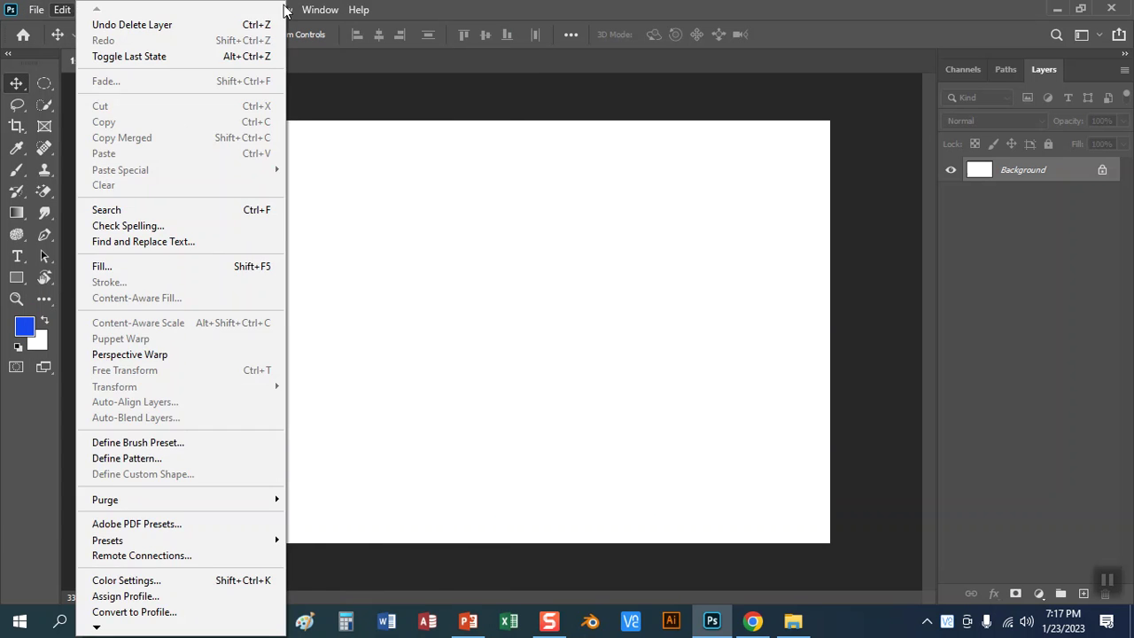
{"action": "left_click", "coordinate": [319, 9]}
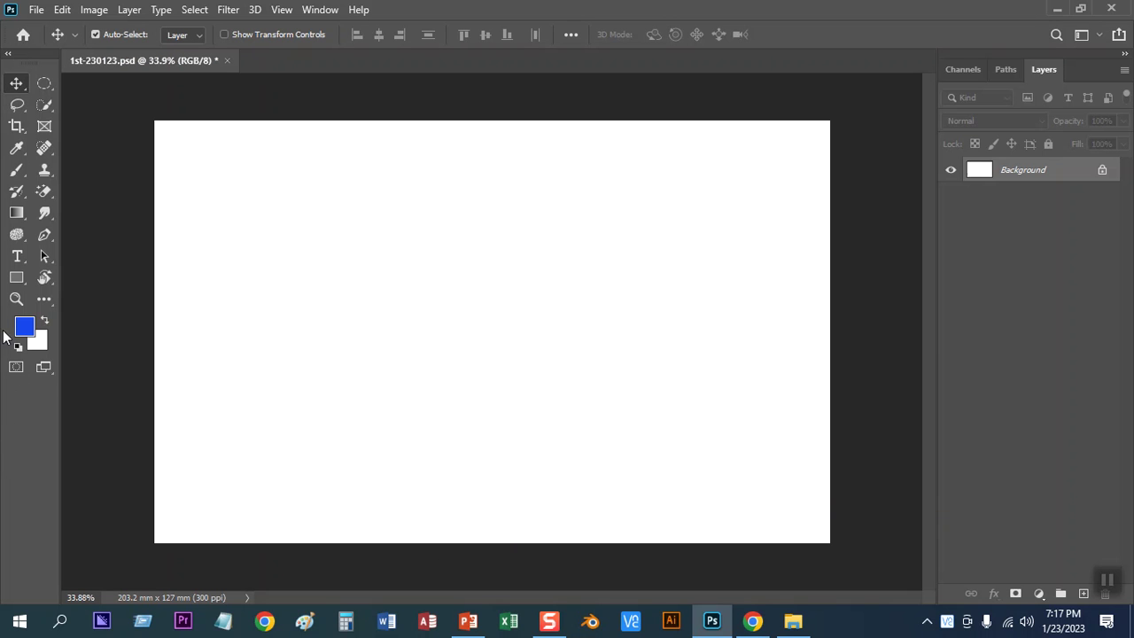
{"action": "left_click", "coordinate": [9, 58]}
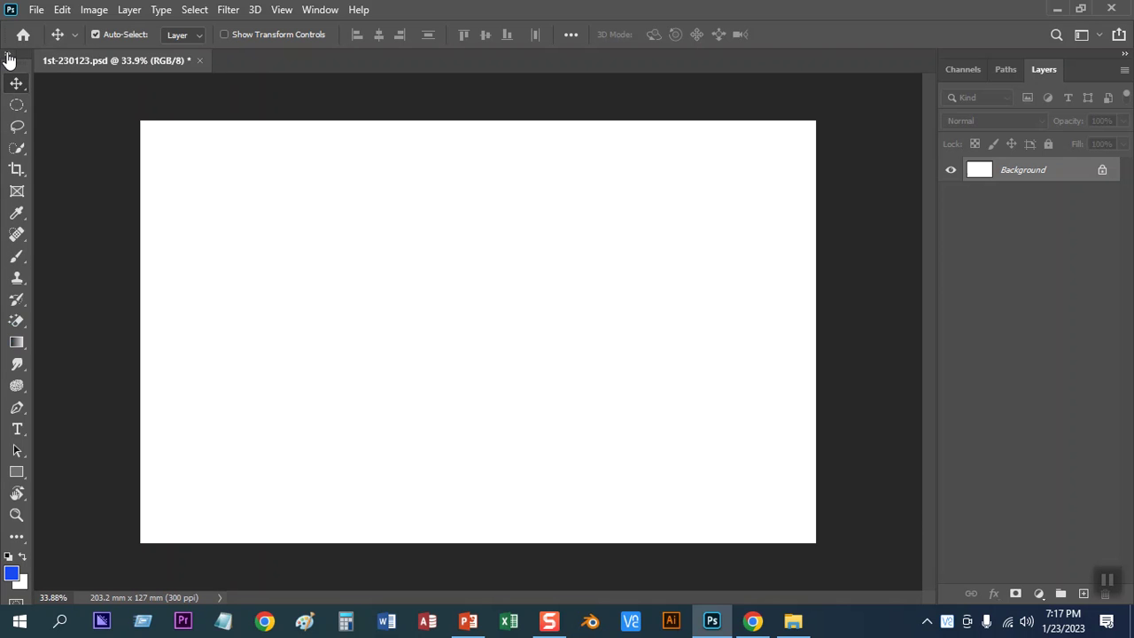
{"action": "left_click", "coordinate": [8, 57]}
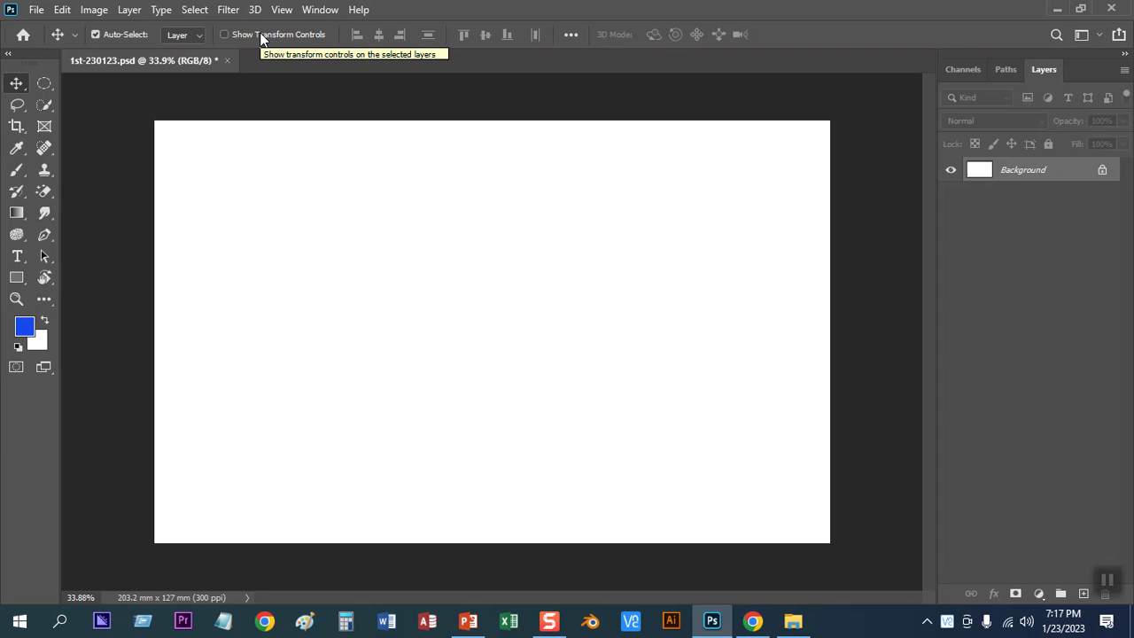
{"action": "left_click", "coordinate": [44, 85]}
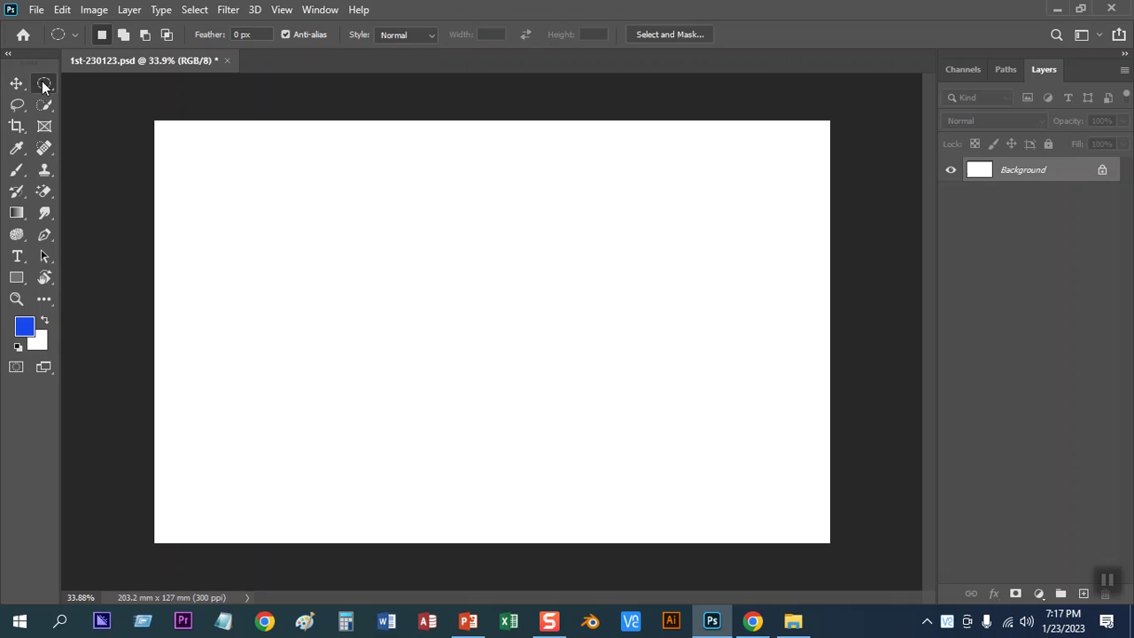
{"action": "right_click", "coordinate": [41, 85]}
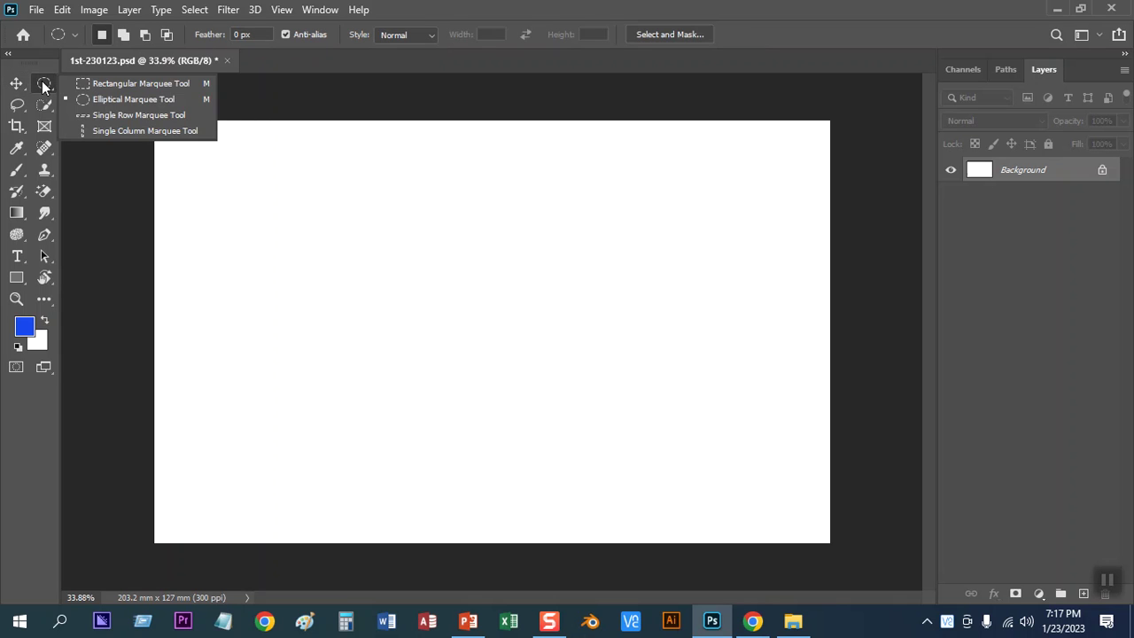
{"action": "left_click", "coordinate": [98, 78]}
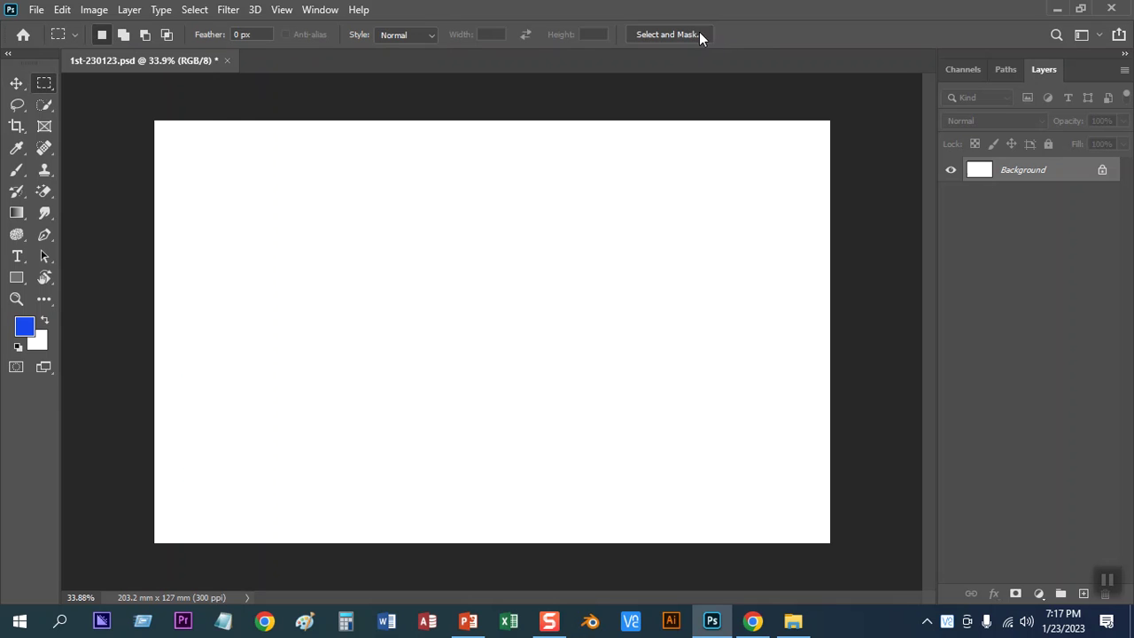
{"action": "right_click", "coordinate": [44, 84]}
{"action": "left_click", "coordinate": [16, 85]}
{"action": "left_click", "coordinate": [18, 107]}
{"action": "left_click", "coordinate": [46, 127]}
{"action": "left_click", "coordinate": [43, 84]}
{"action": "left_click", "coordinate": [16, 83]}
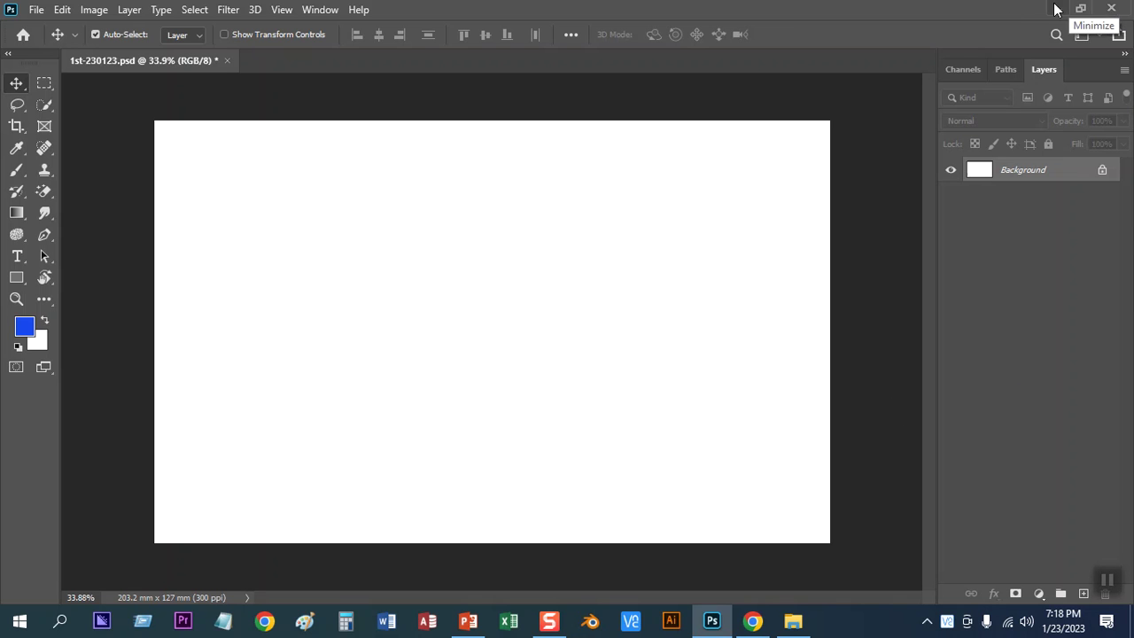
{"action": "left_click", "coordinate": [958, 66]}
{"action": "left_click", "coordinate": [1003, 69]}
{"action": "left_click", "coordinate": [1032, 69]}
{"action": "left_click", "coordinate": [975, 68]}
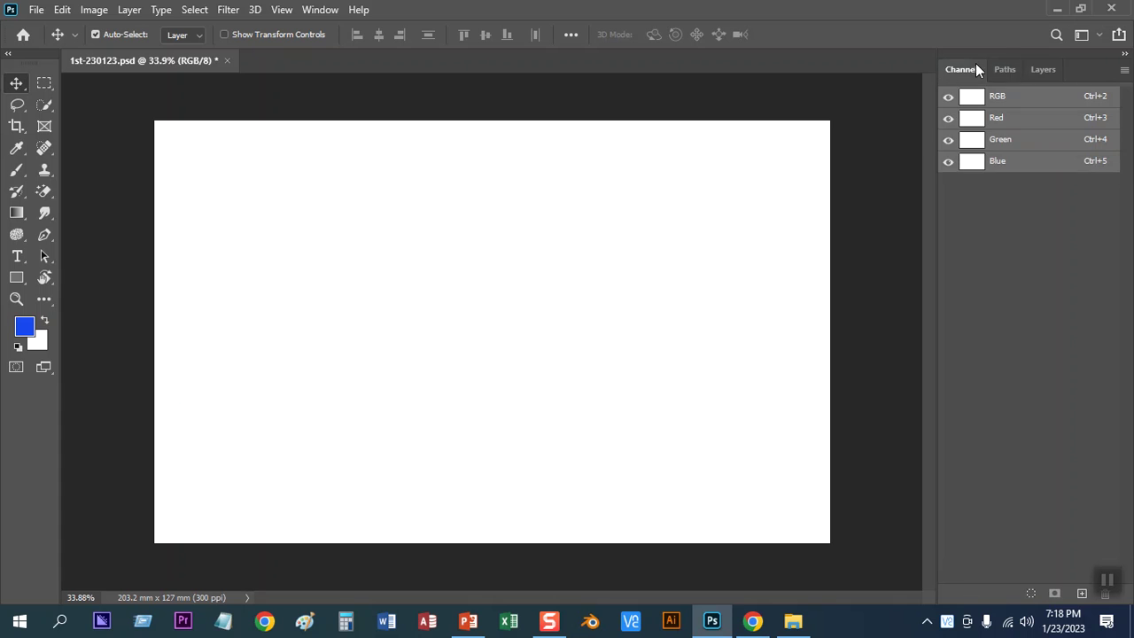
{"action": "left_click", "coordinate": [1124, 54]}
{"action": "left_click", "coordinate": [1124, 55]}
{"action": "left_click_drag", "start_coordinate": [1002, 73], "coordinate": [1028, 99]}
{"action": "left_click", "coordinate": [1046, 68]}
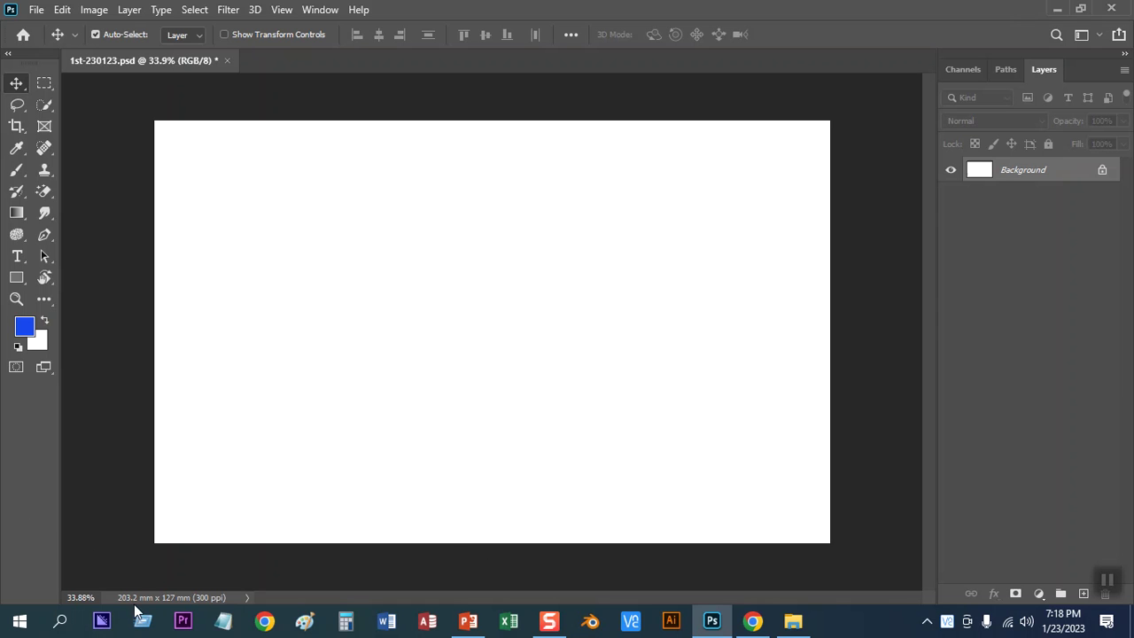
{"action": "left_click", "coordinate": [185, 599]}
{"action": "left_click", "coordinate": [185, 600]}
- Undock the tools, Channels panel and tool options bar into floating panels over the canvas
{"action": "left_click_drag", "start_coordinate": [29, 64], "coordinate": [844, 90]}
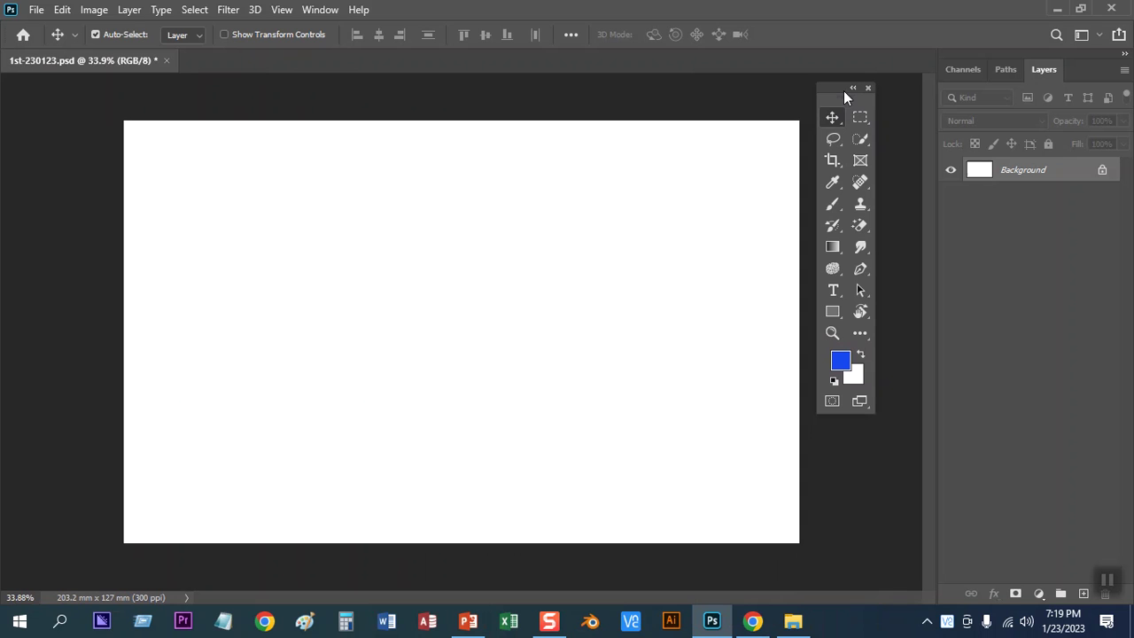
{"action": "left_click_drag", "start_coordinate": [843, 91], "coordinate": [883, 83]}
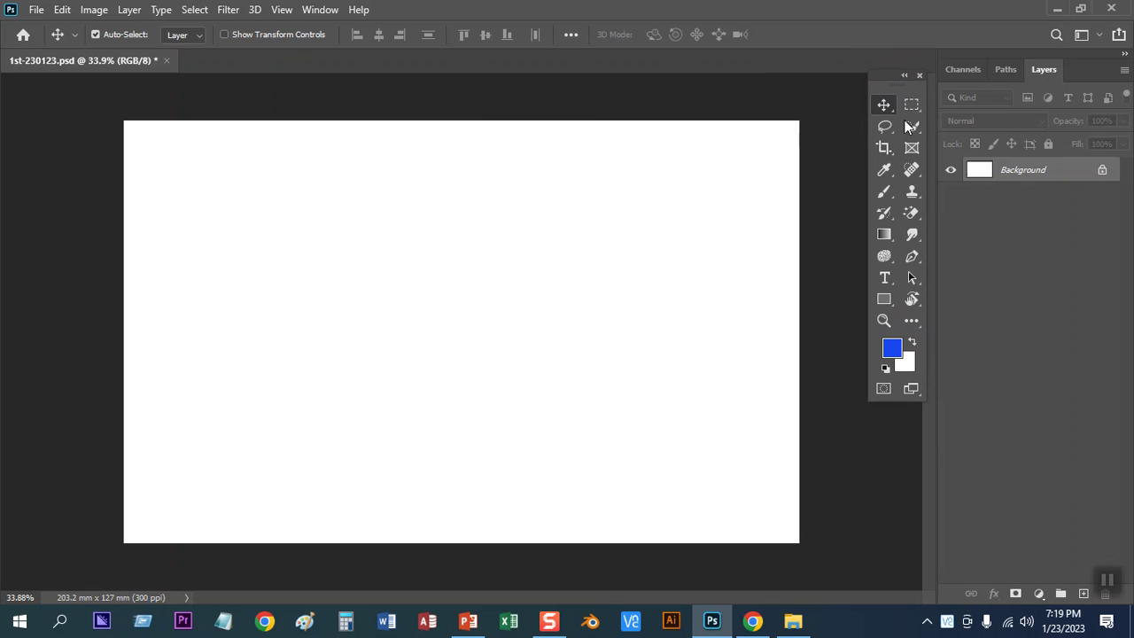
{"action": "left_click_drag", "start_coordinate": [965, 71], "coordinate": [698, 95]}
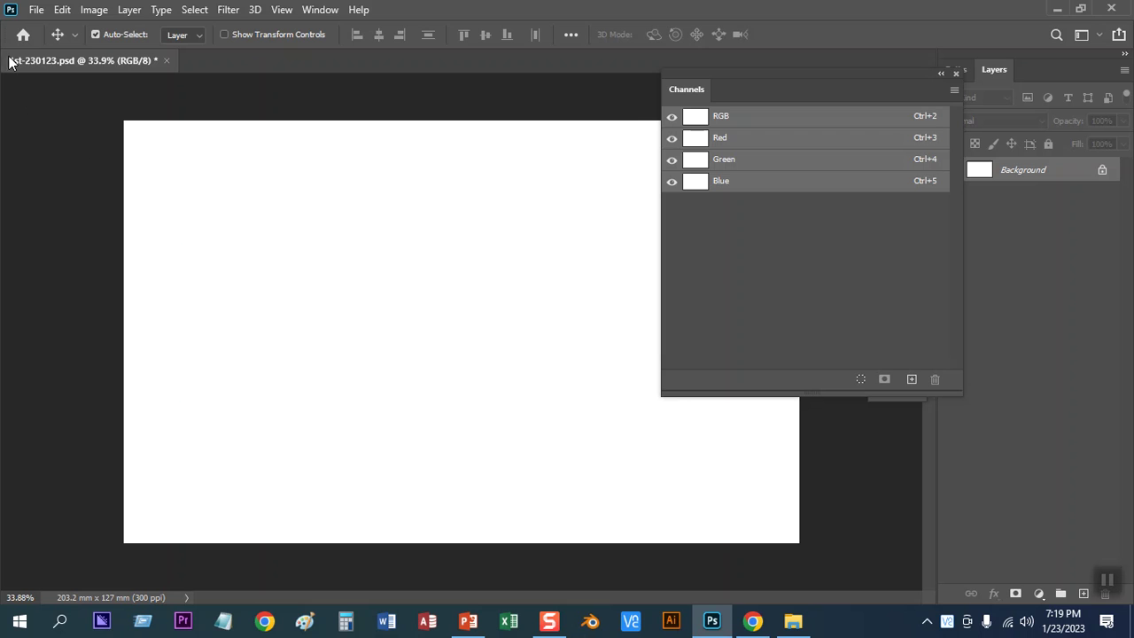
{"action": "left_click_drag", "start_coordinate": [7, 39], "coordinate": [24, 129]}
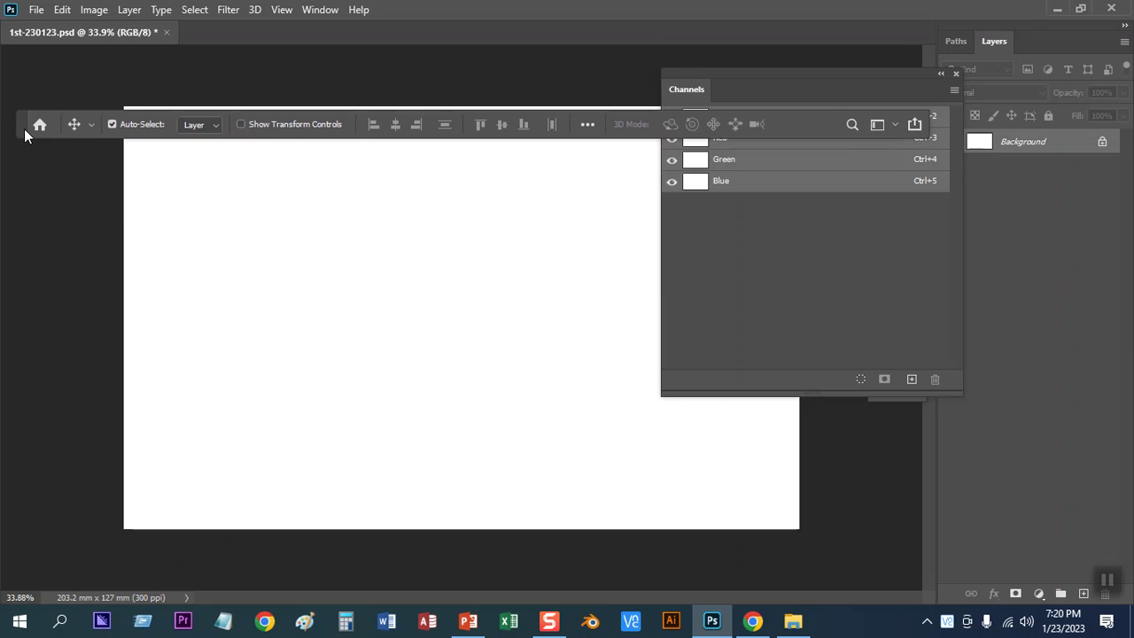
{"action": "left_click_drag", "start_coordinate": [24, 129], "coordinate": [10, 41]}
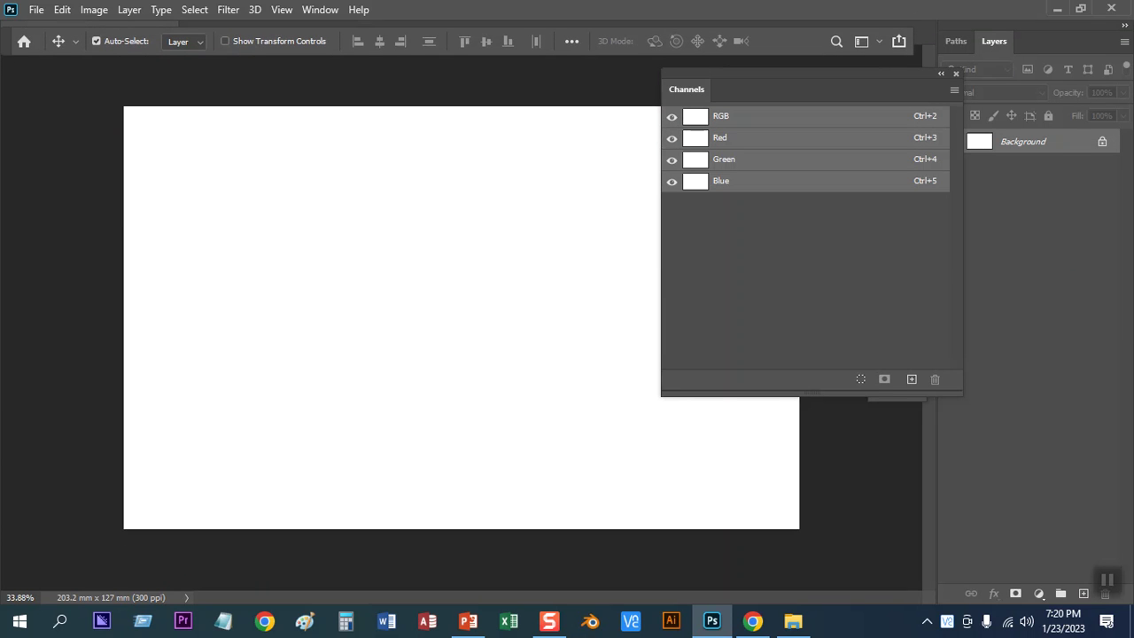
{"action": "left_click_drag", "start_coordinate": [678, 89], "coordinate": [11, 91]}
{"action": "left_click_drag", "start_coordinate": [872, 80], "coordinate": [850, 97]}
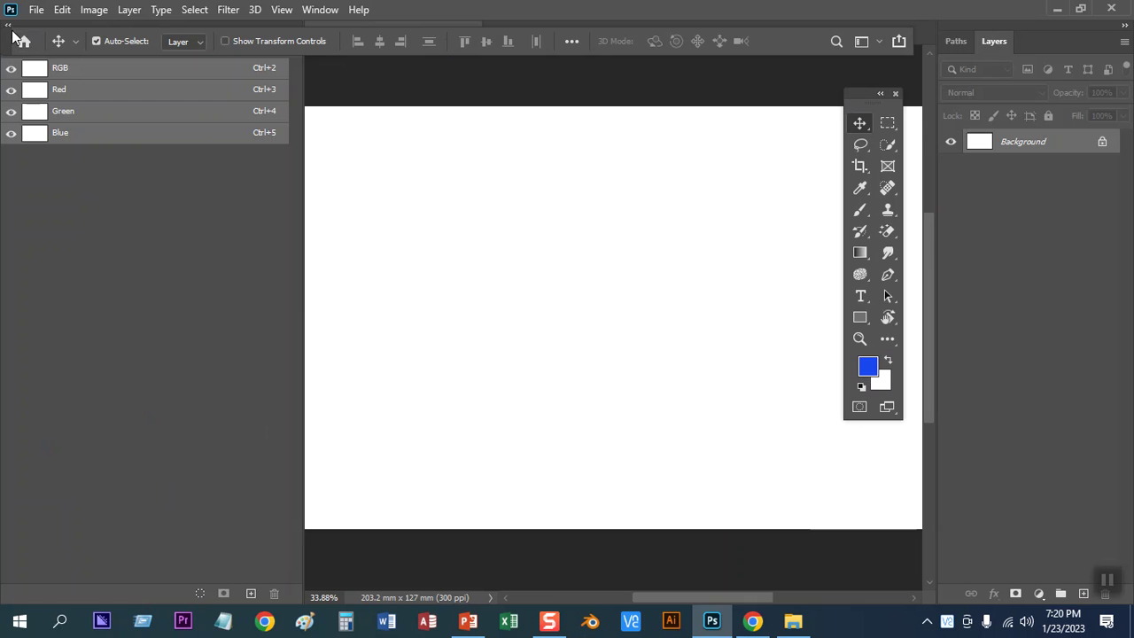
{"action": "left_click_drag", "start_coordinate": [5, 39], "coordinate": [527, 54]}
{"action": "left_click_drag", "start_coordinate": [573, 172], "coordinate": [807, 175]}
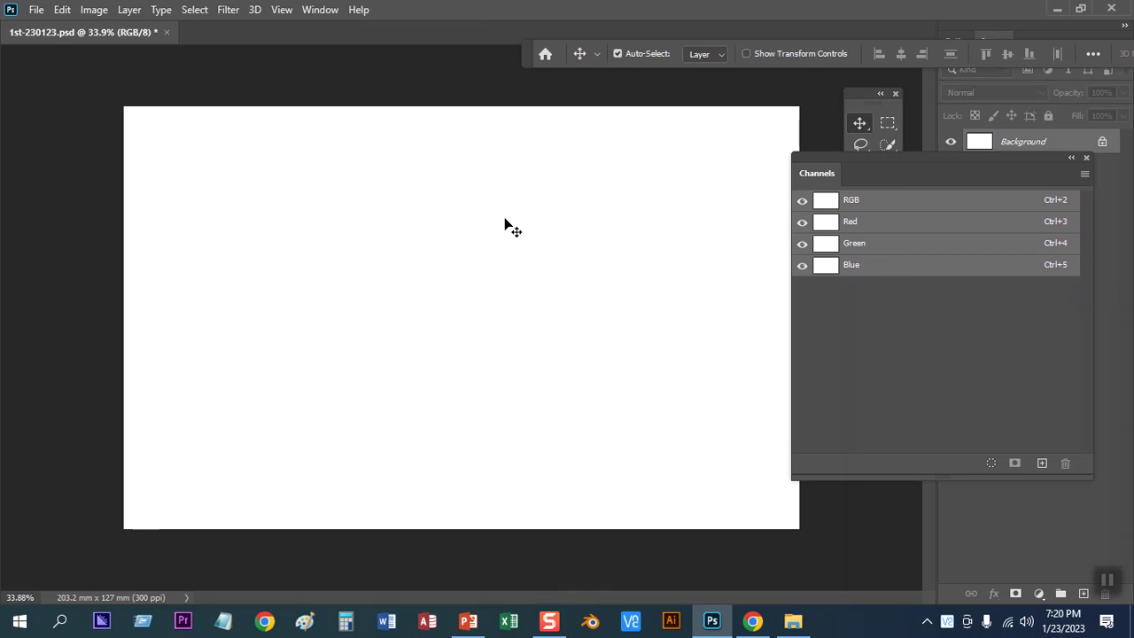
{"action": "left_click_drag", "start_coordinate": [526, 56], "coordinate": [25, 152]}
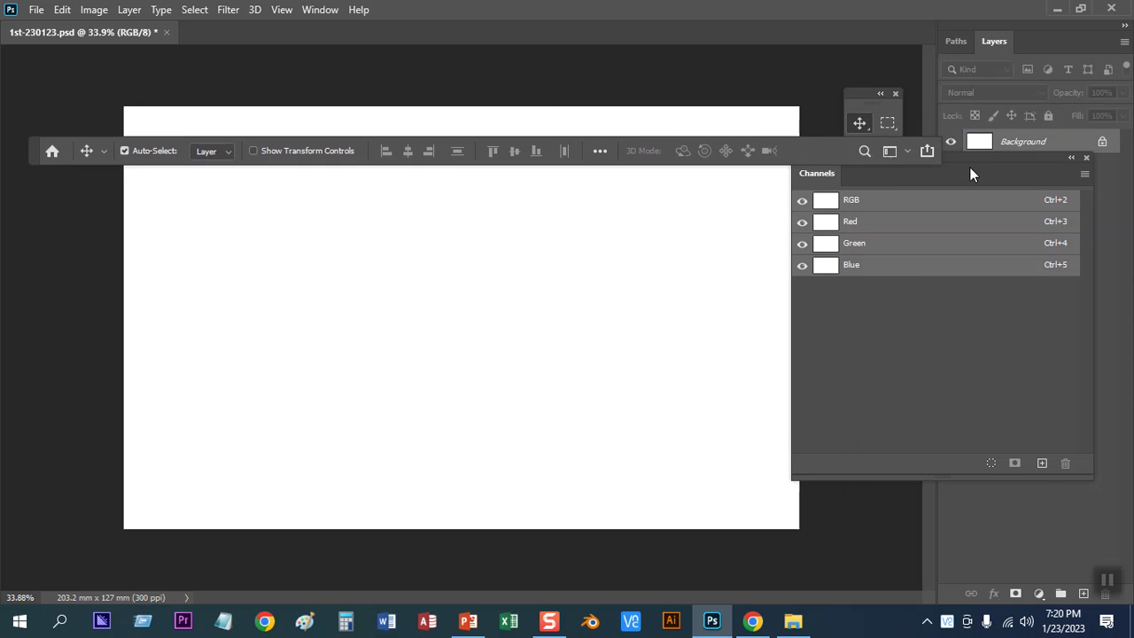
- Close the floating Channels panel and the floating tools panel
{"action": "left_click", "coordinate": [1064, 164]}
{"action": "left_click", "coordinate": [1087, 158]}
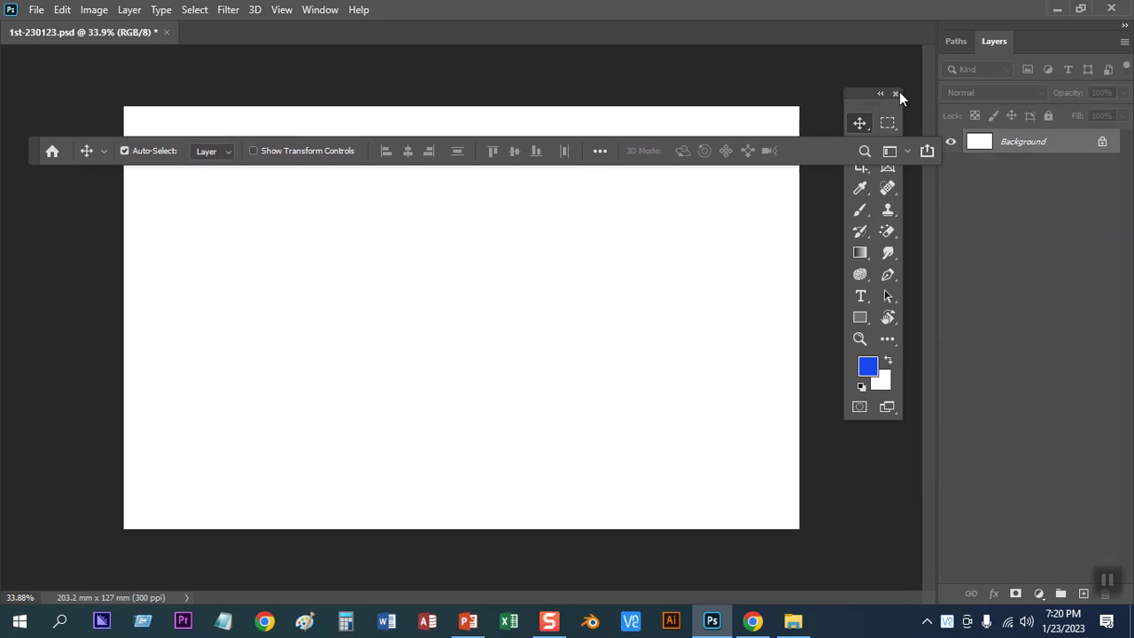
{"action": "left_click", "coordinate": [895, 93]}
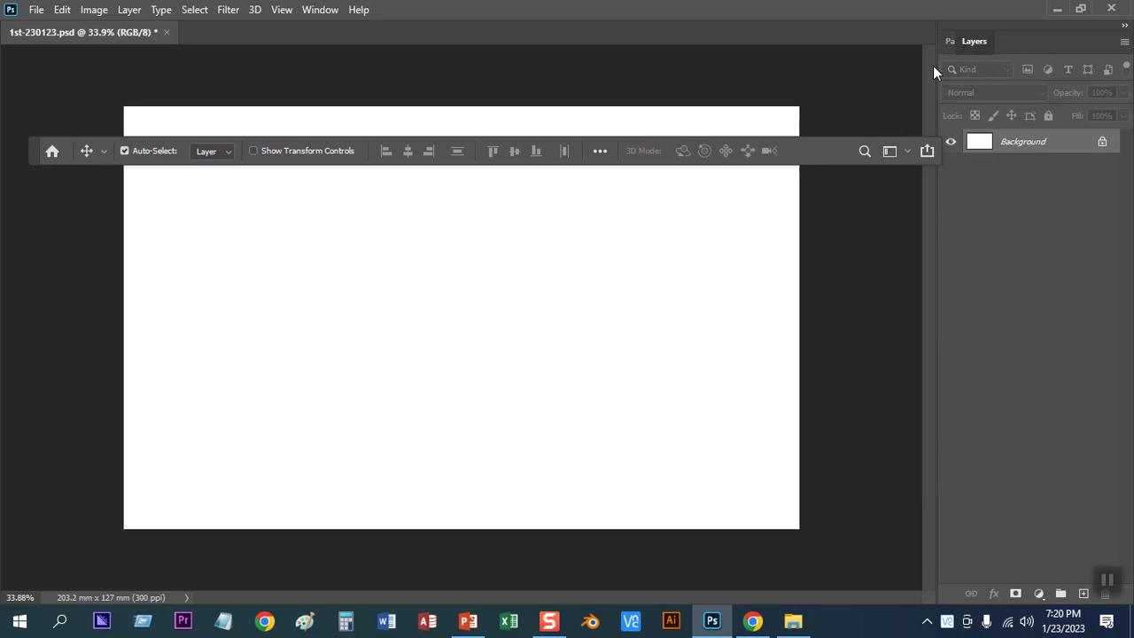
- Pull the Layers panel out and close it, then open the Color panel
{"action": "left_click_drag", "start_coordinate": [974, 41], "coordinate": [496, 142]}
{"action": "left_click", "coordinate": [654, 124]}
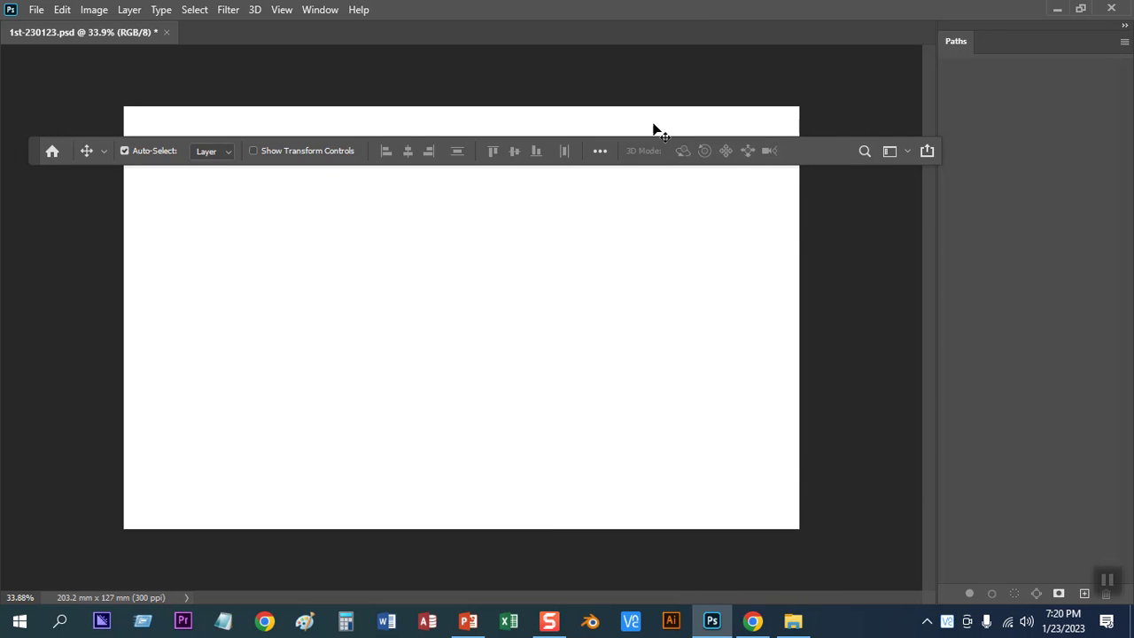
{"action": "left_click", "coordinate": [321, 9]}
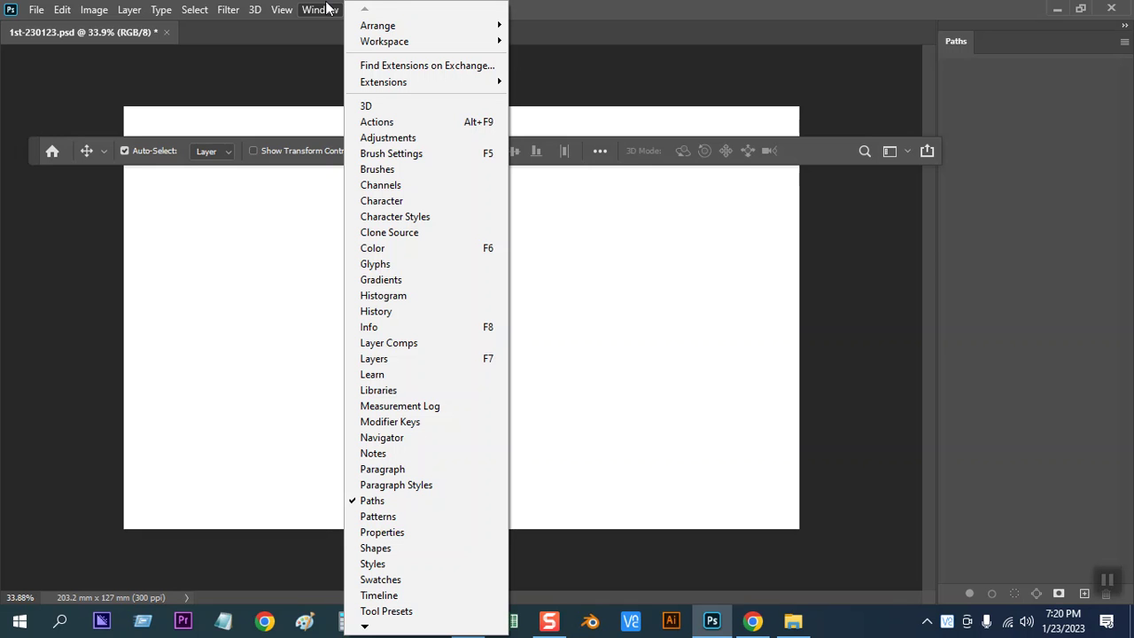
{"action": "left_click", "coordinate": [319, 10]}
{"action": "left_click", "coordinate": [320, 10]}
{"action": "mouse_move", "coordinate": [366, 628]}
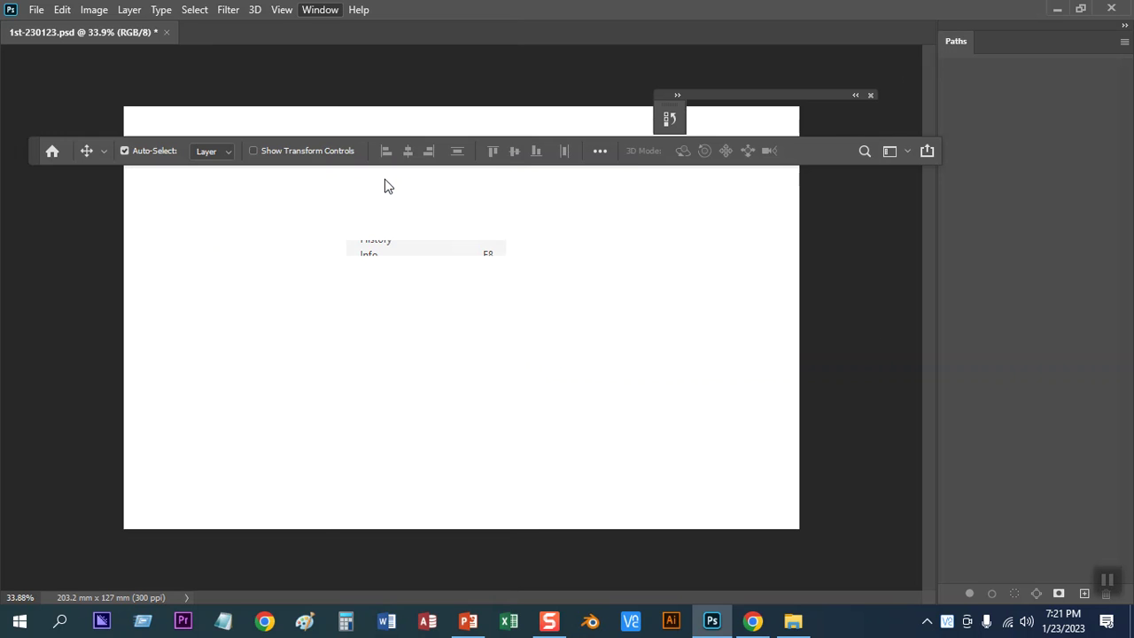
{"action": "left_click", "coordinate": [386, 176]}
- Open the Gradients, Learn and Paragraph panels from the Window menu
{"action": "left_click", "coordinate": [317, 11]}
{"action": "left_click", "coordinate": [374, 210]}
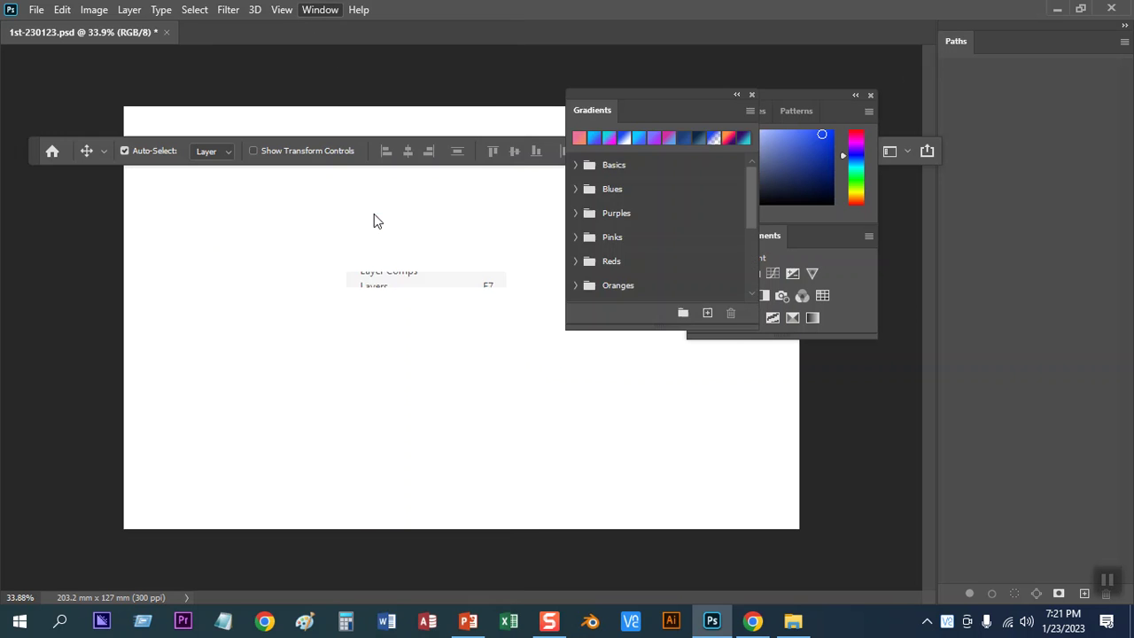
{"action": "left_click", "coordinate": [319, 10]}
{"action": "left_click", "coordinate": [367, 307]}
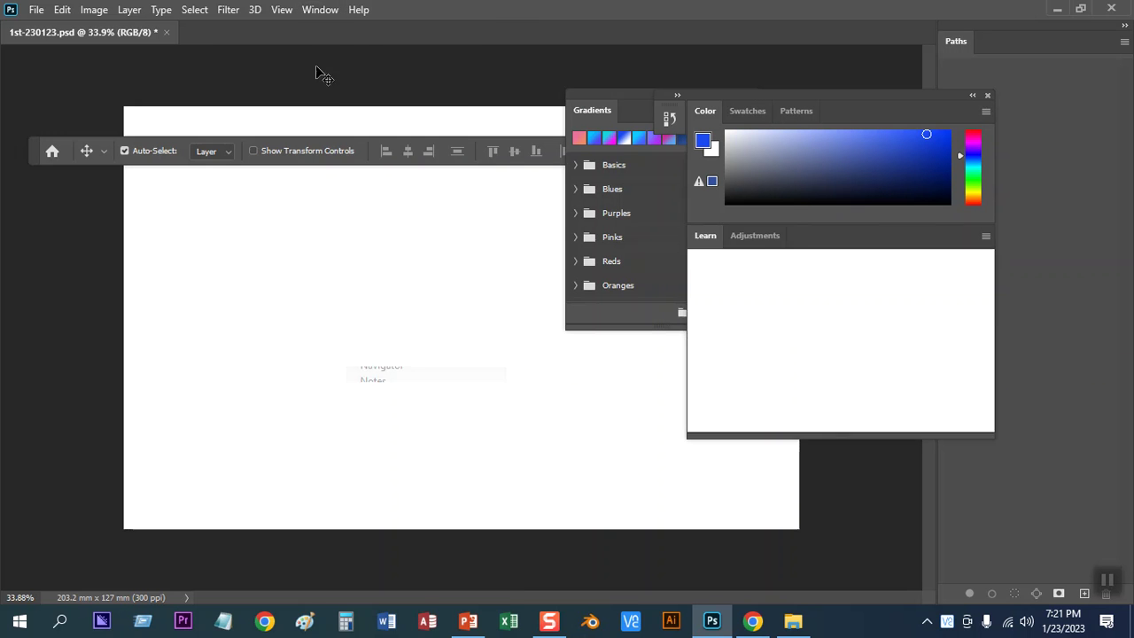
{"action": "left_click", "coordinate": [320, 11]}
{"action": "left_click", "coordinate": [377, 399]}
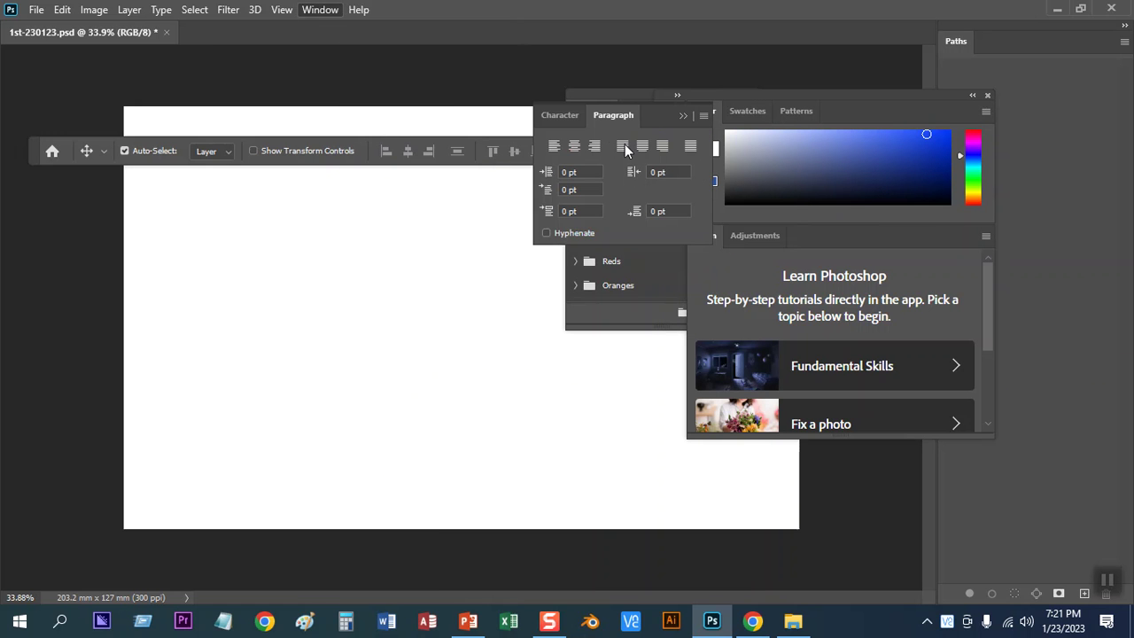
- Drag the Paragraph, Character, Color and Gradients panels toward the right-hand dock
{"action": "left_click_drag", "start_coordinate": [610, 113], "coordinate": [966, 44]}
{"action": "left_click_drag", "start_coordinate": [594, 123], "coordinate": [1010, 50]}
{"action": "left_click_drag", "start_coordinate": [707, 113], "coordinate": [991, 67]}
{"action": "left_click_drag", "start_coordinate": [603, 104], "coordinate": [1006, 94]}
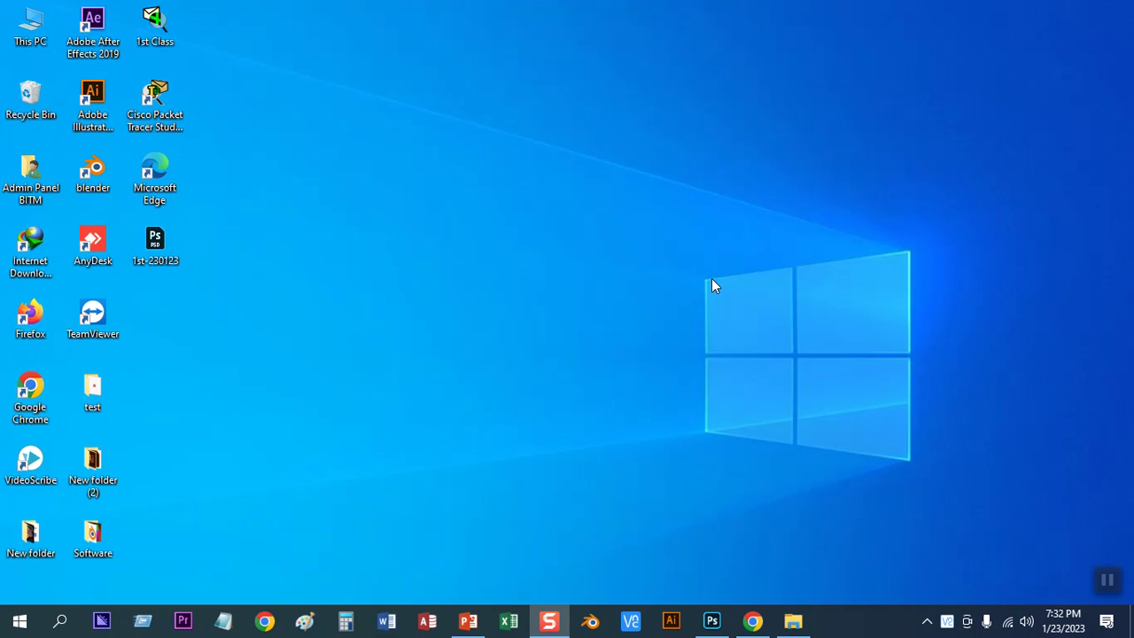
- Briefly switch to Chrome, minimise it, and return to Photoshop
{"action": "left_click", "coordinate": [752, 620]}
{"action": "left_click", "coordinate": [752, 620]}
{"action": "left_click", "coordinate": [712, 620]}
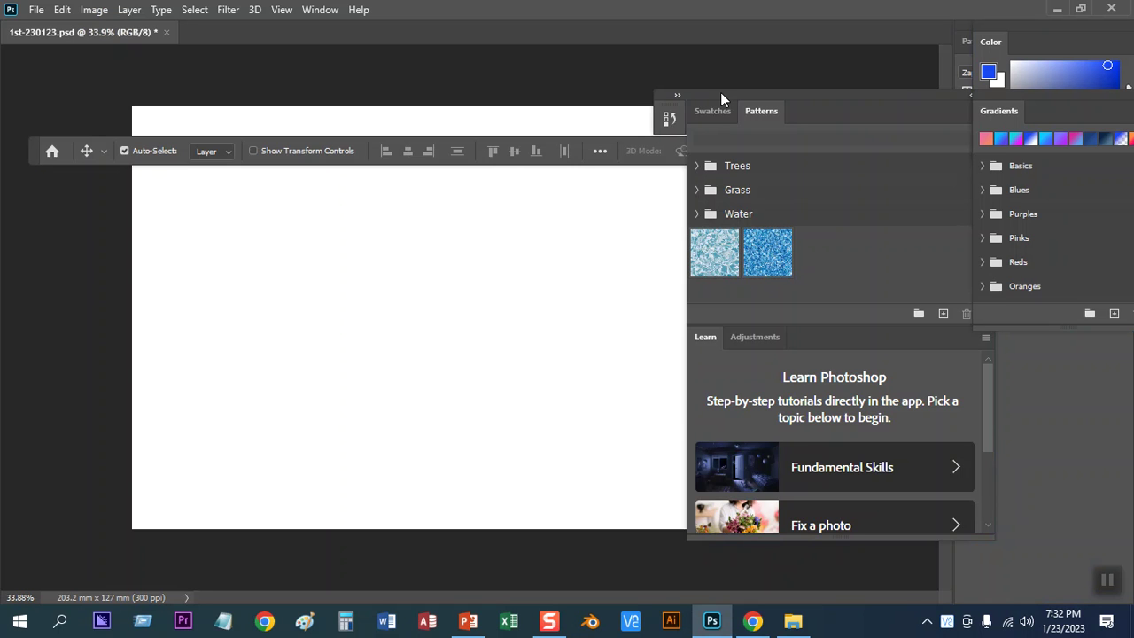
- Move the floating Swatches, Patterns and Learn group left and close it
{"action": "left_click", "coordinate": [69, 148]}
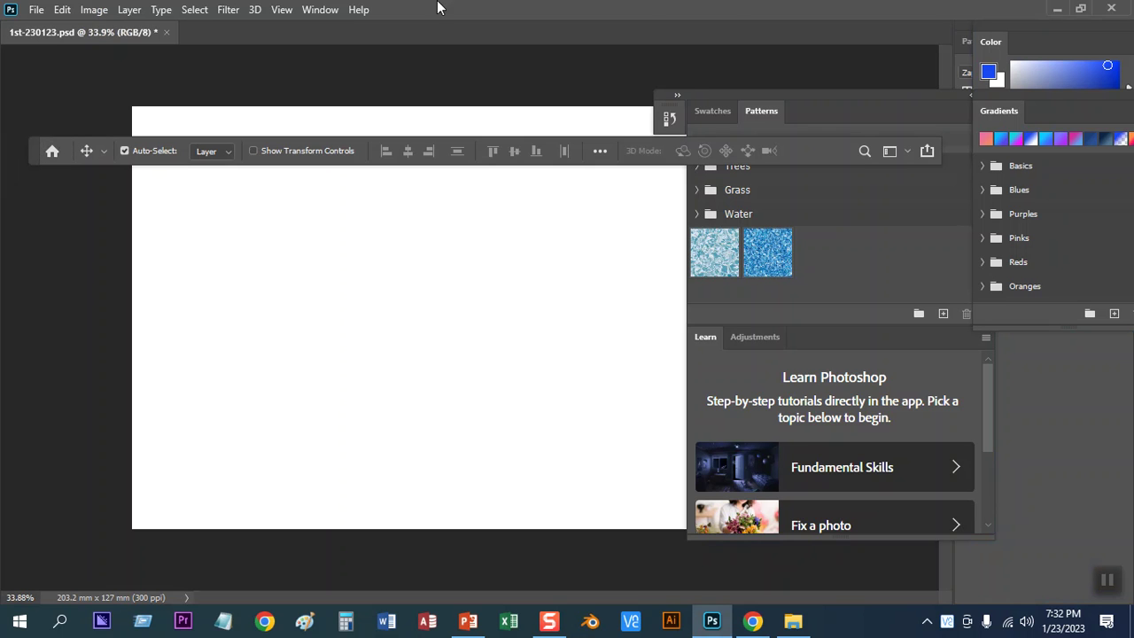
{"action": "left_click_drag", "start_coordinate": [683, 91], "coordinate": [197, 71]}
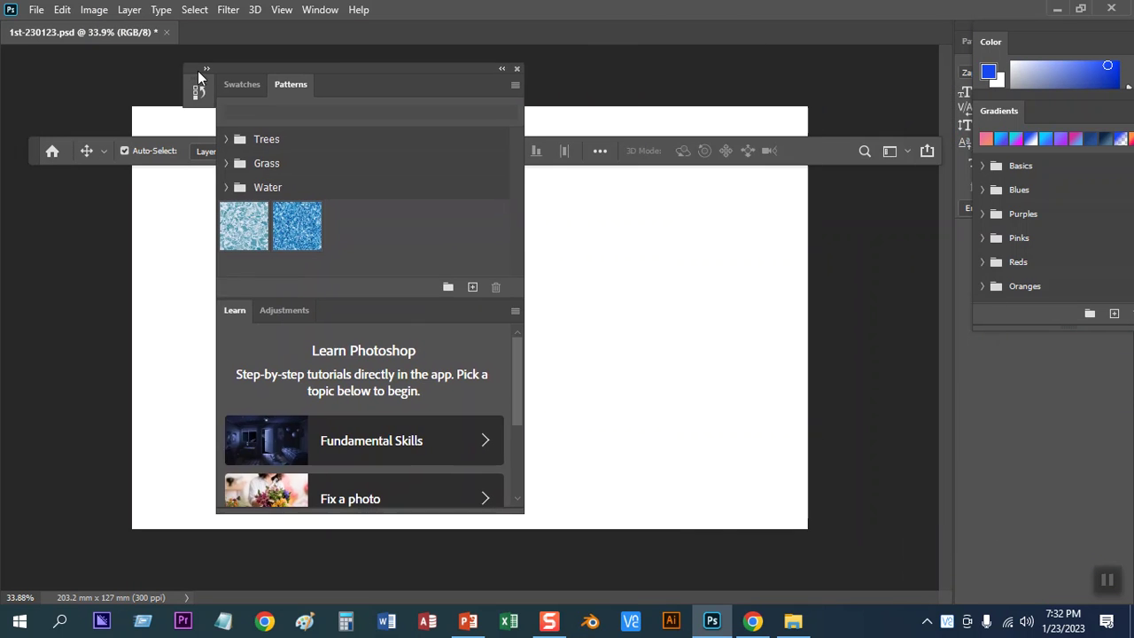
{"action": "left_click", "coordinate": [517, 69]}
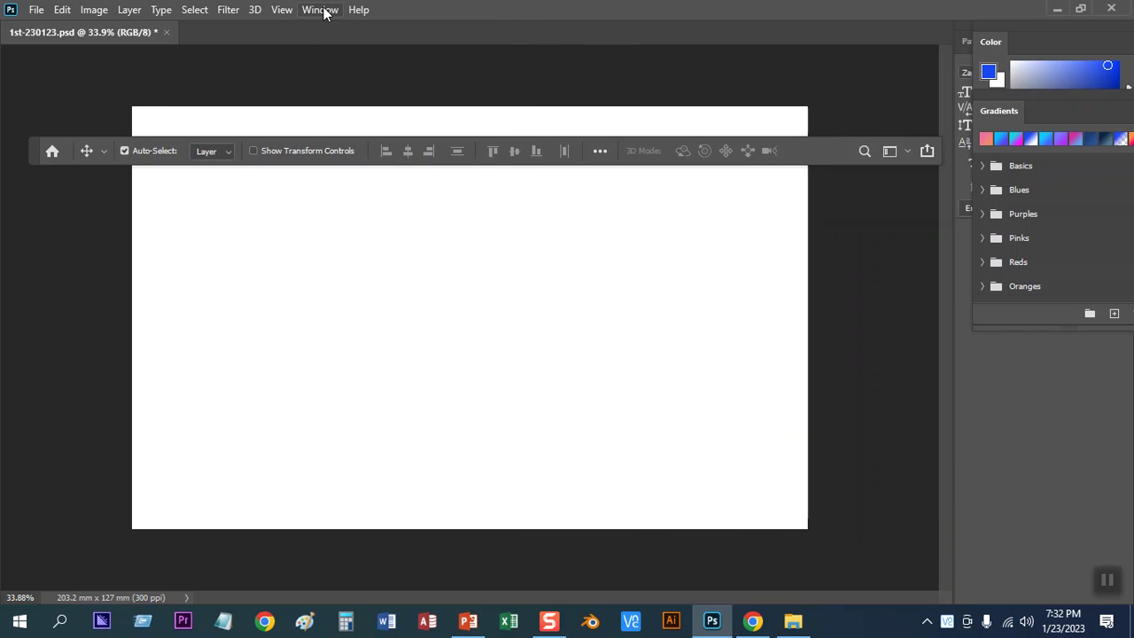
{"action": "left_click", "coordinate": [321, 9]}
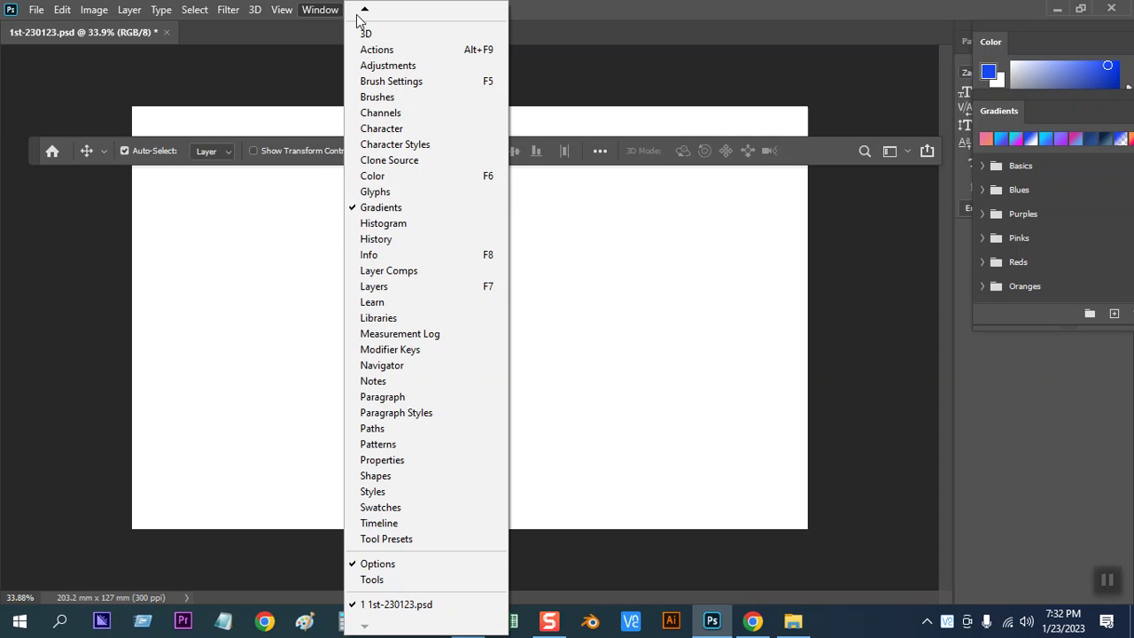
- Switch to the Motion workspace from Window > Workspace
{"action": "mouse_move", "coordinate": [364, 15]}
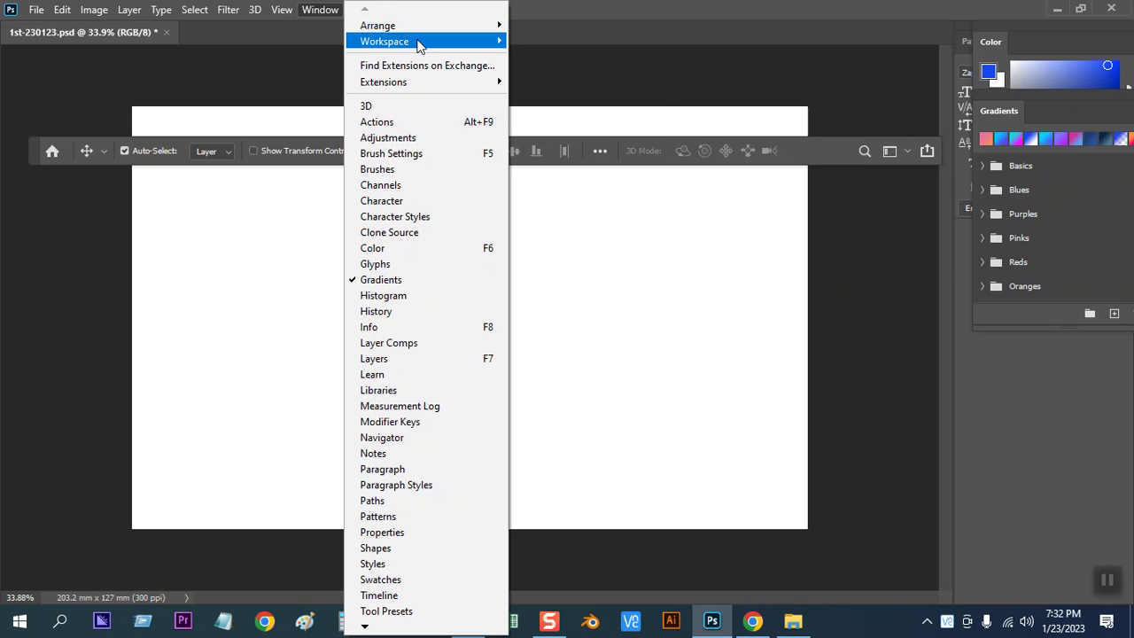
{"action": "mouse_move", "coordinate": [420, 46]}
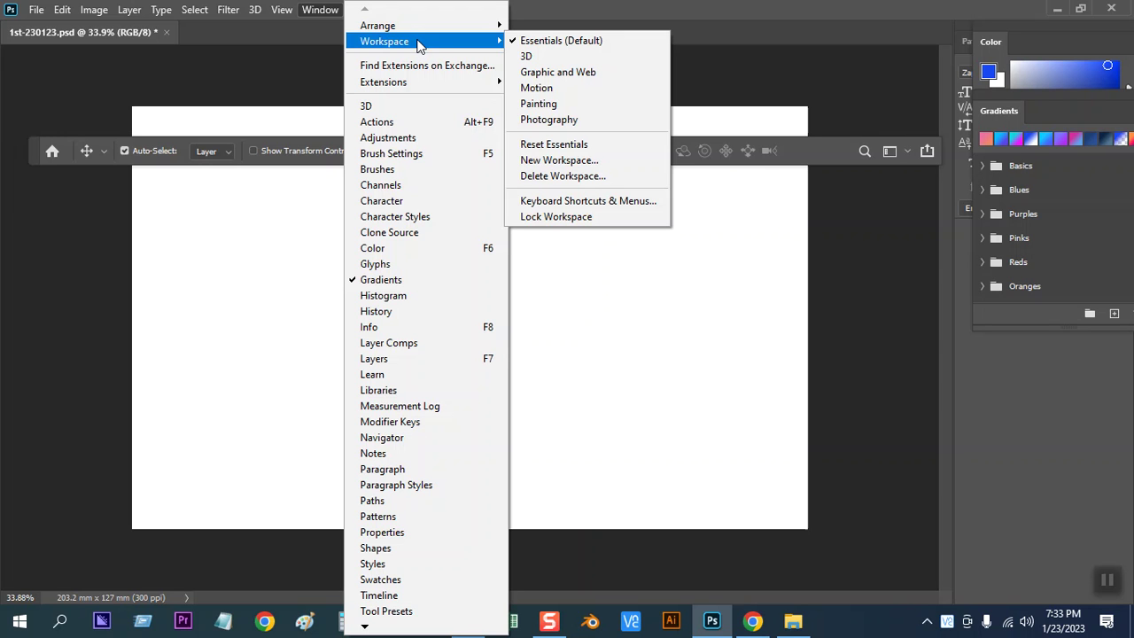
{"action": "left_click", "coordinate": [575, 89]}
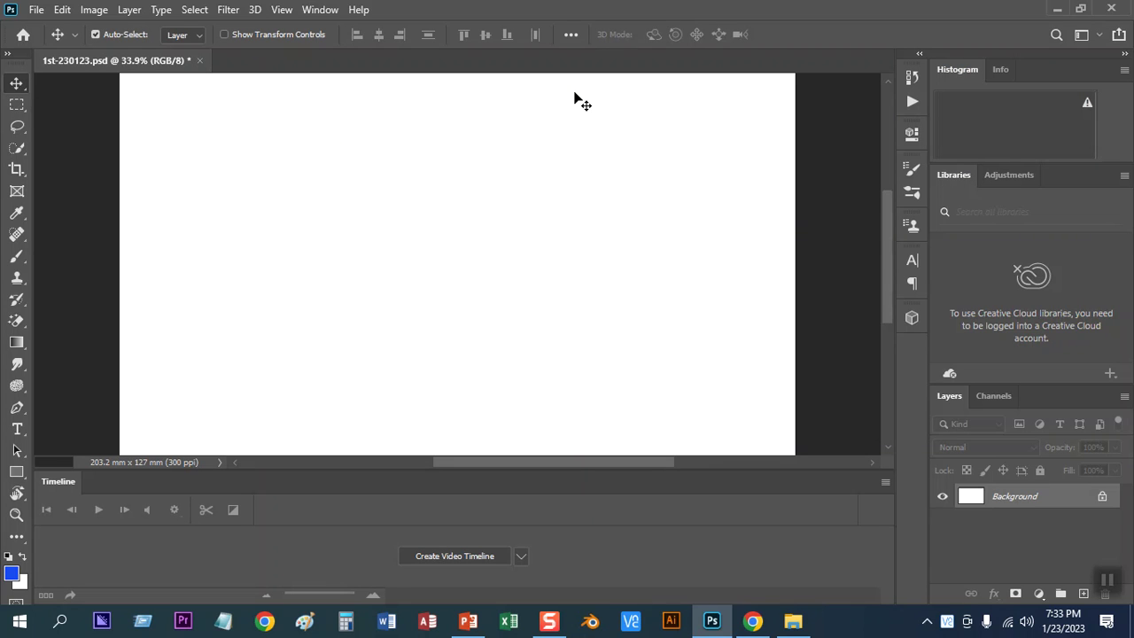
- Switch to the Painting workspace
{"action": "left_click", "coordinate": [335, 9]}
{"action": "mouse_move", "coordinate": [379, 44]}
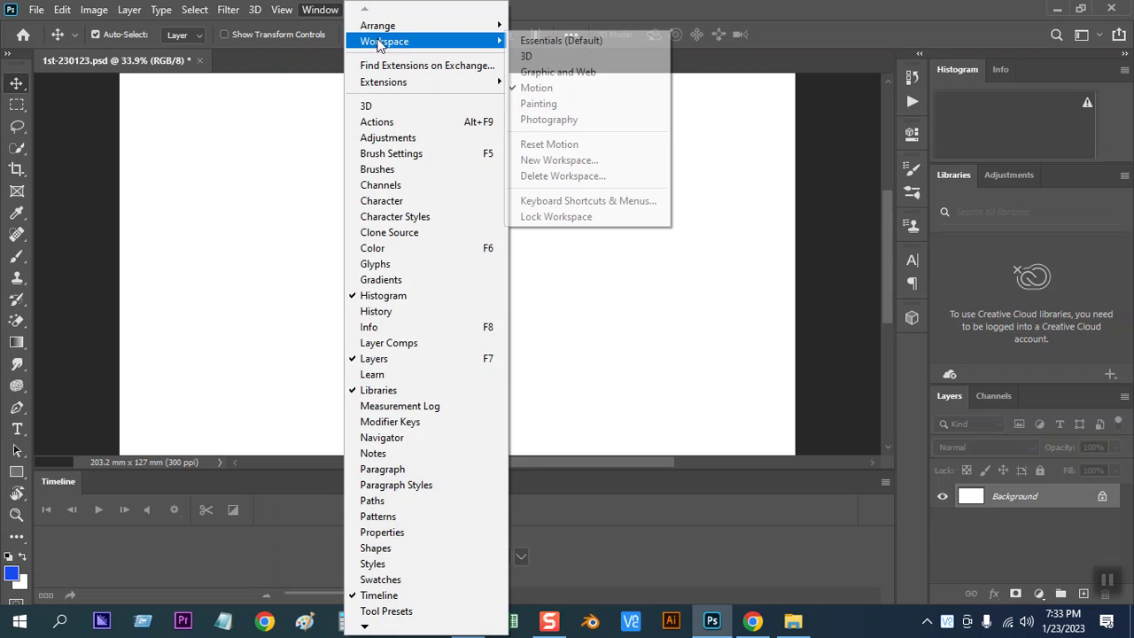
{"action": "left_click", "coordinate": [556, 104]}
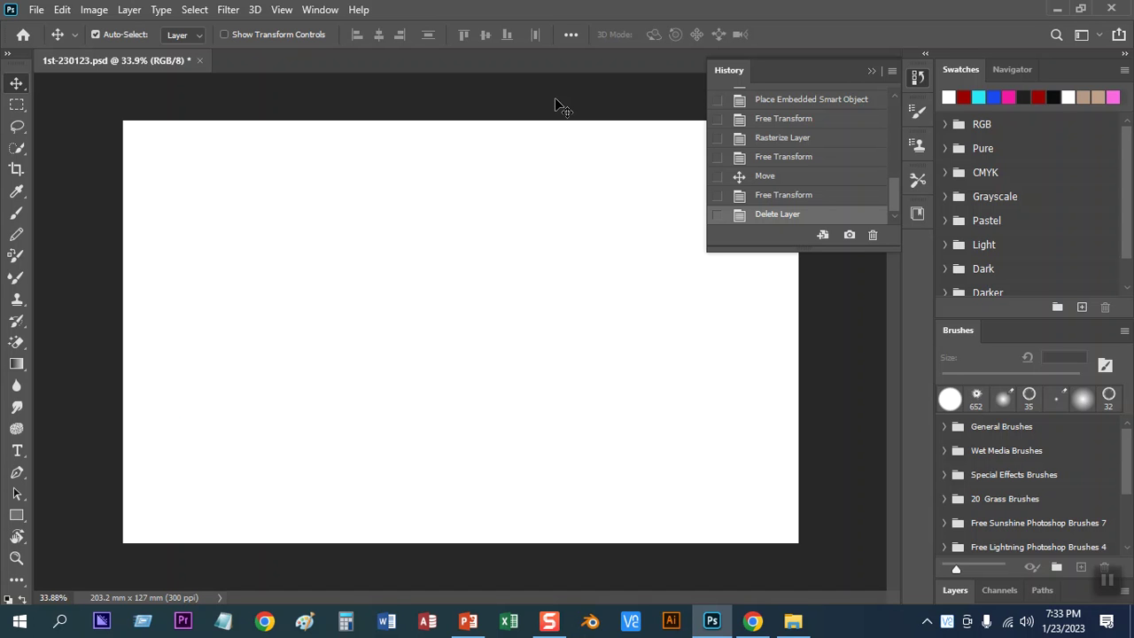
- Switch back to the Essentials workspace
{"action": "left_click", "coordinate": [321, 10]}
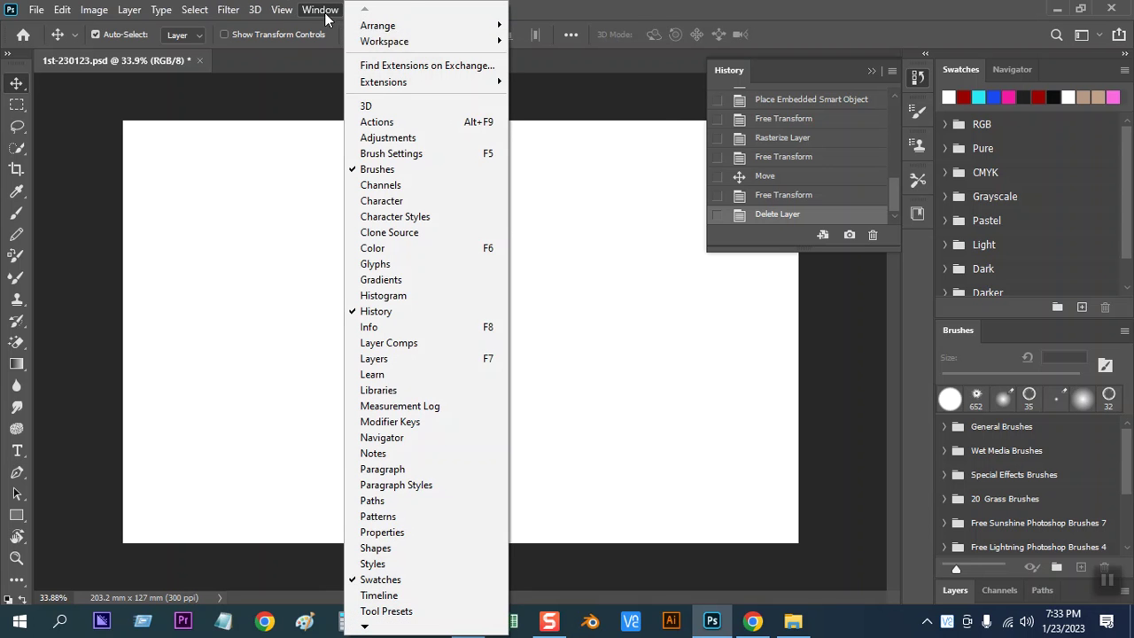
{"action": "mouse_move", "coordinate": [374, 52]}
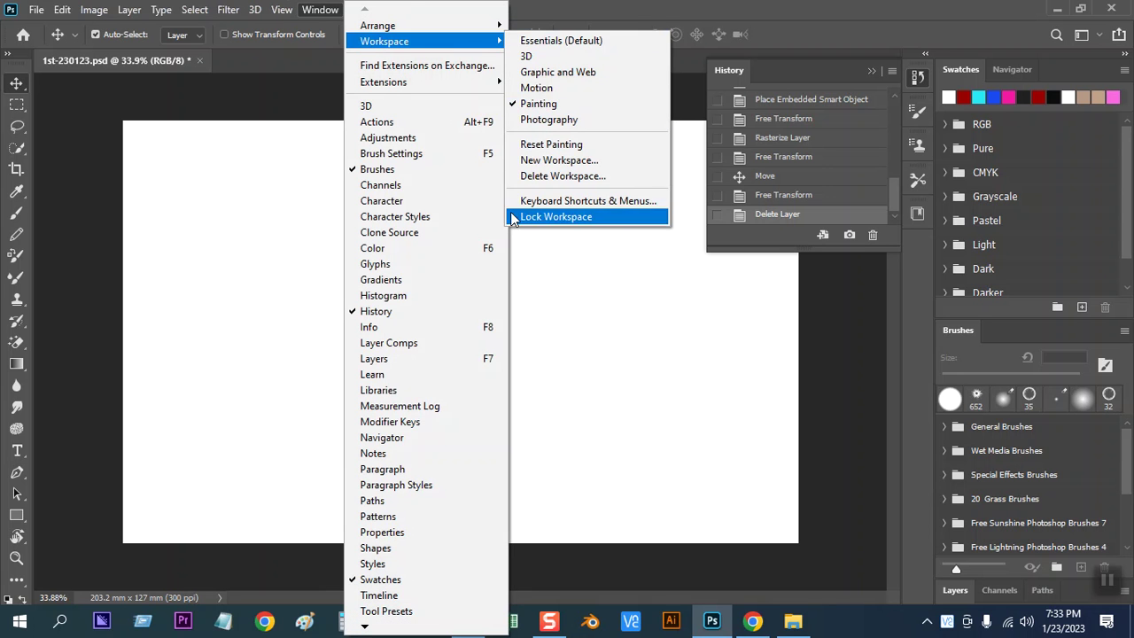
{"action": "left_click", "coordinate": [564, 46]}
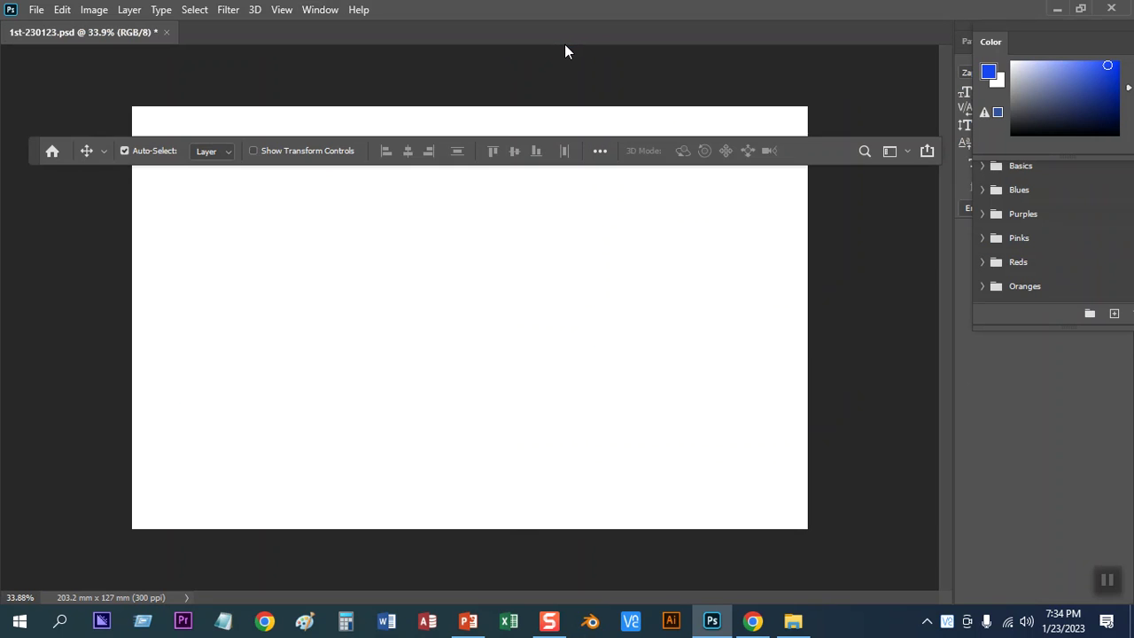
- Reset the Essentials workspace to its default panel layout via Window > Workspace
{"action": "left_click", "coordinate": [333, 14]}
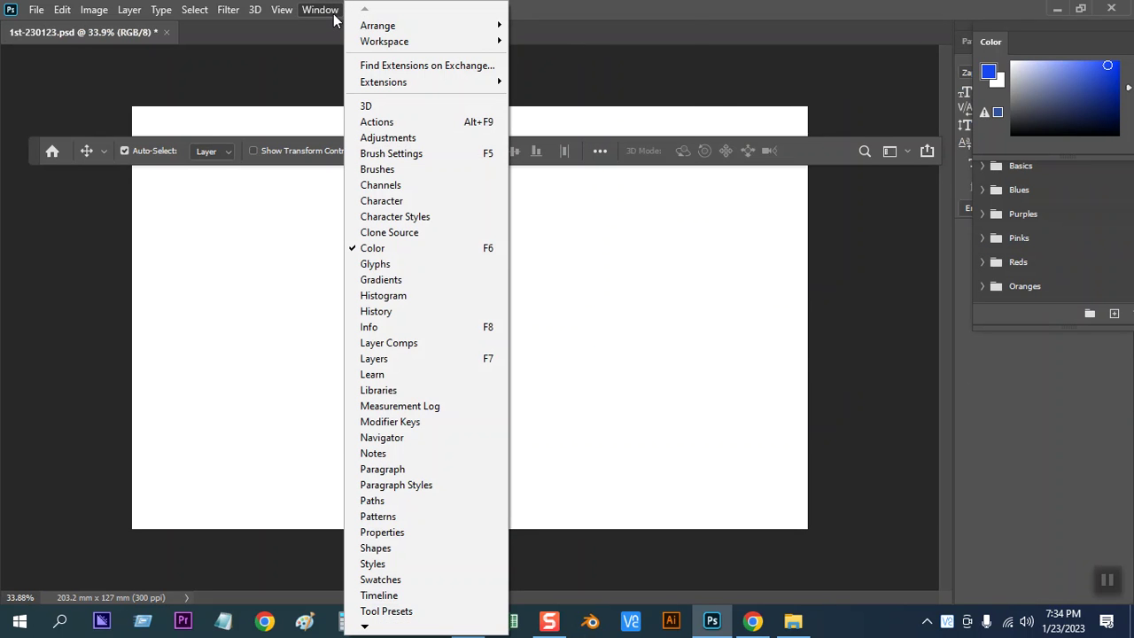
{"action": "mouse_move", "coordinate": [404, 41]}
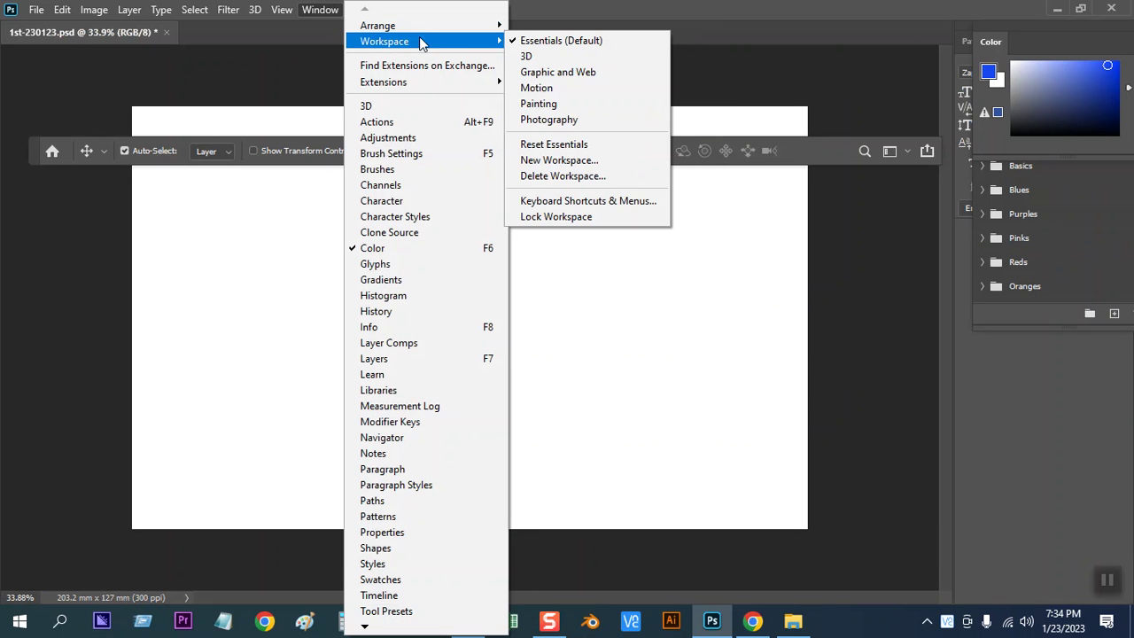
{"action": "left_click", "coordinate": [590, 154]}
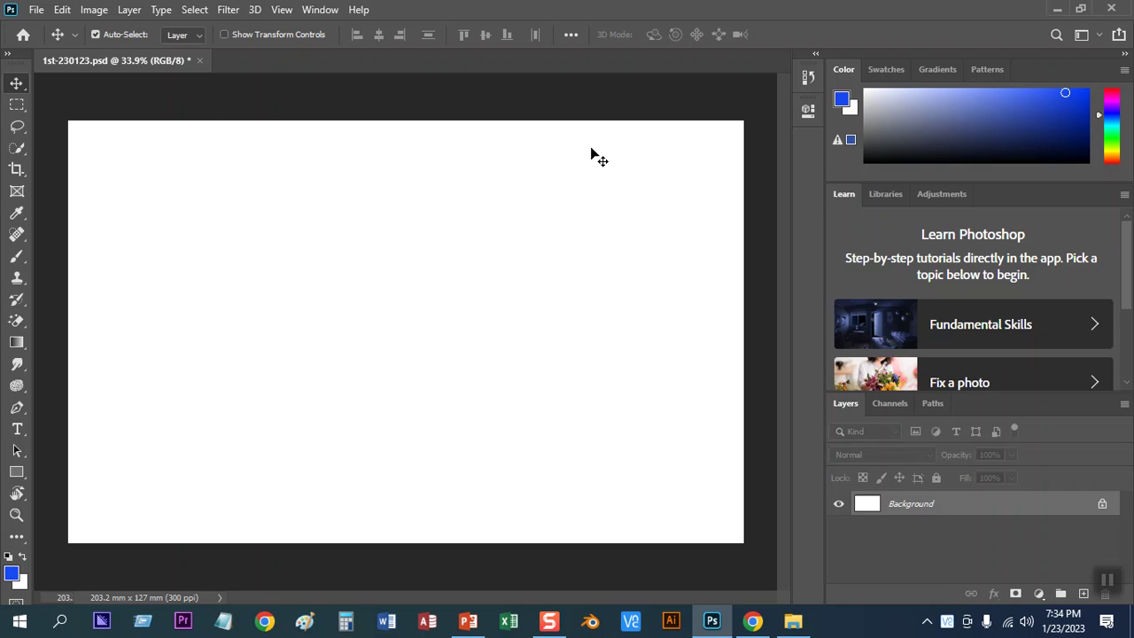
{"action": "left_click", "coordinate": [8, 55]}
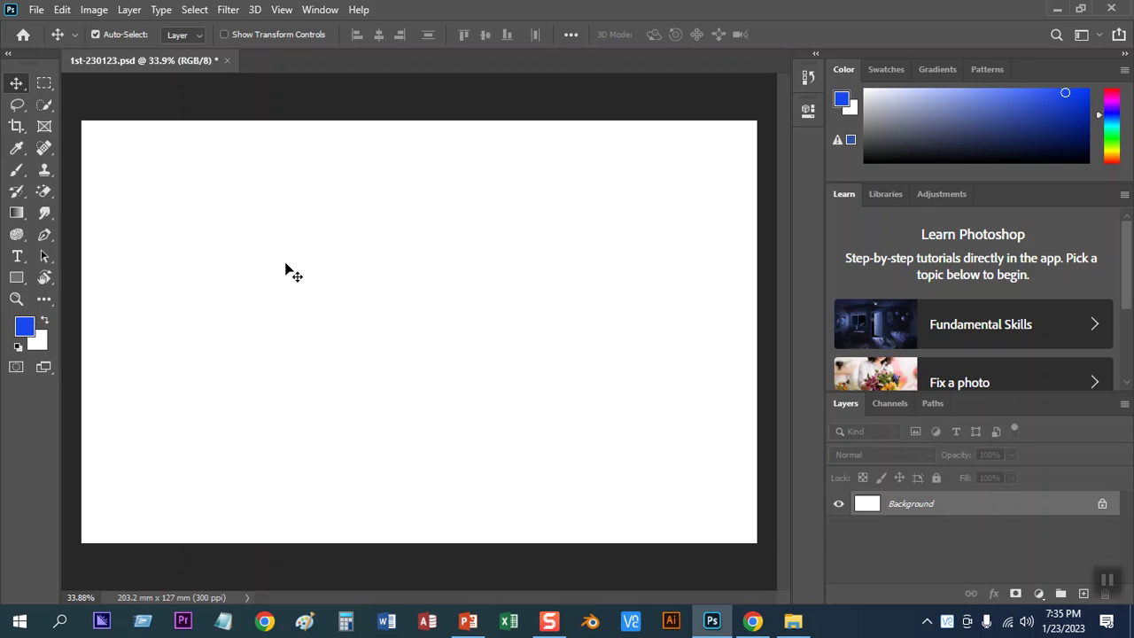
- Hide all panels with Tab so only the canvas shows
{"action": "key", "text": "Tab"}
{"action": "key", "text": "Tab"}
{"action": "left_click", "coordinate": [8, 54]}
{"action": "left_click", "coordinate": [9, 55]}
{"action": "left_click", "coordinate": [9, 56]}
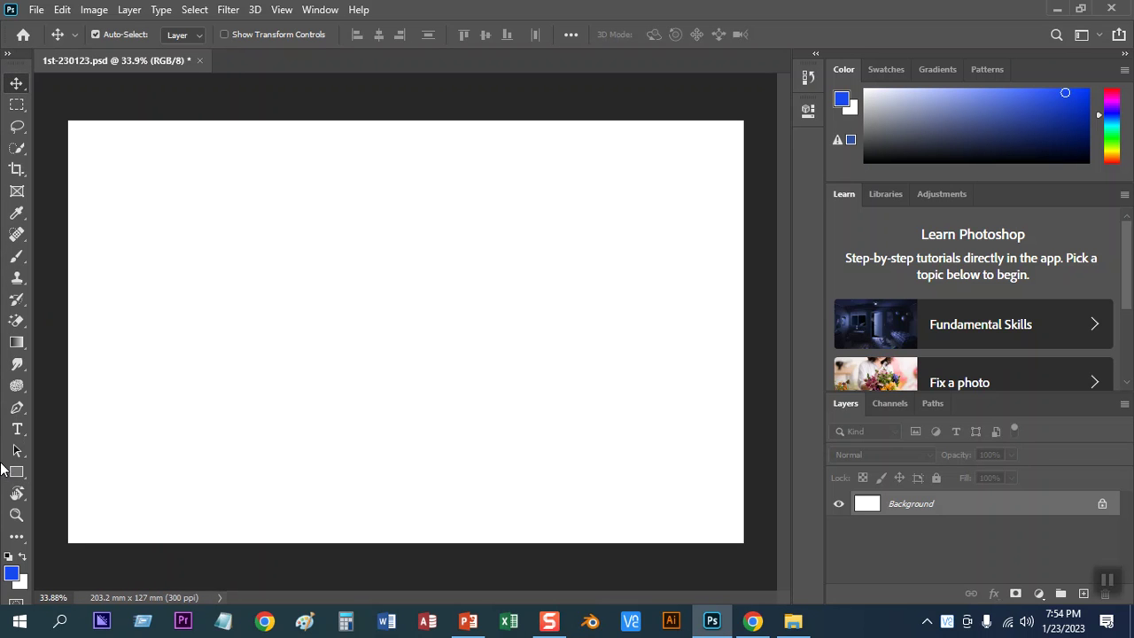
{"action": "left_click", "coordinate": [9, 56]}
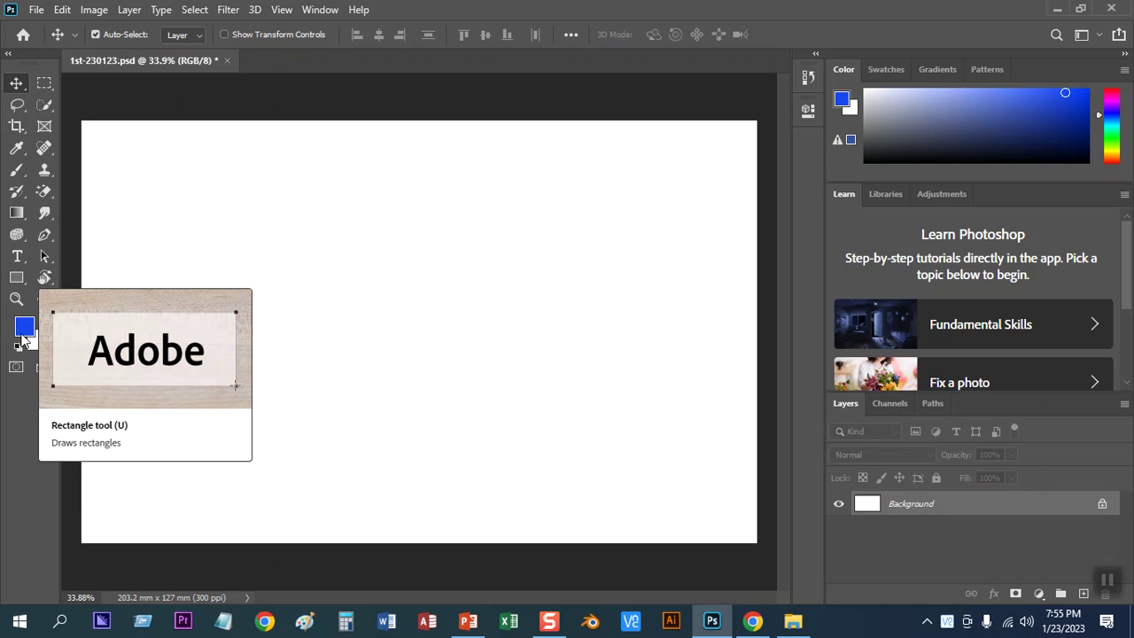
{"action": "left_click", "coordinate": [17, 280]}
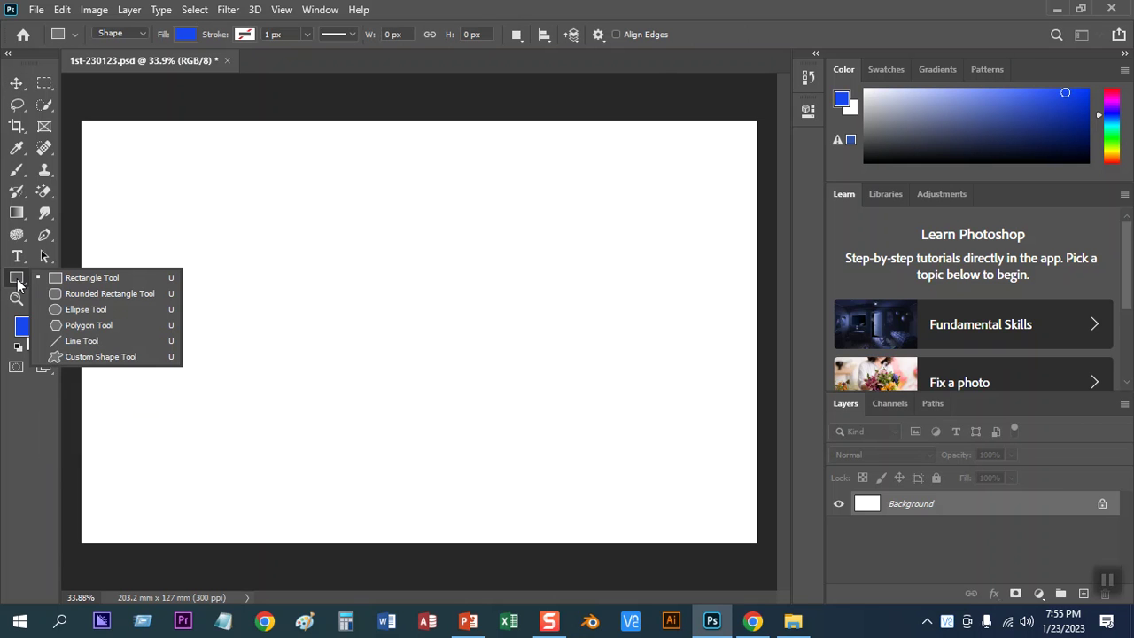
{"action": "left_click", "coordinate": [18, 283]}
{"action": "left_click", "coordinate": [18, 282]}
{"action": "left_click", "coordinate": [18, 280]}
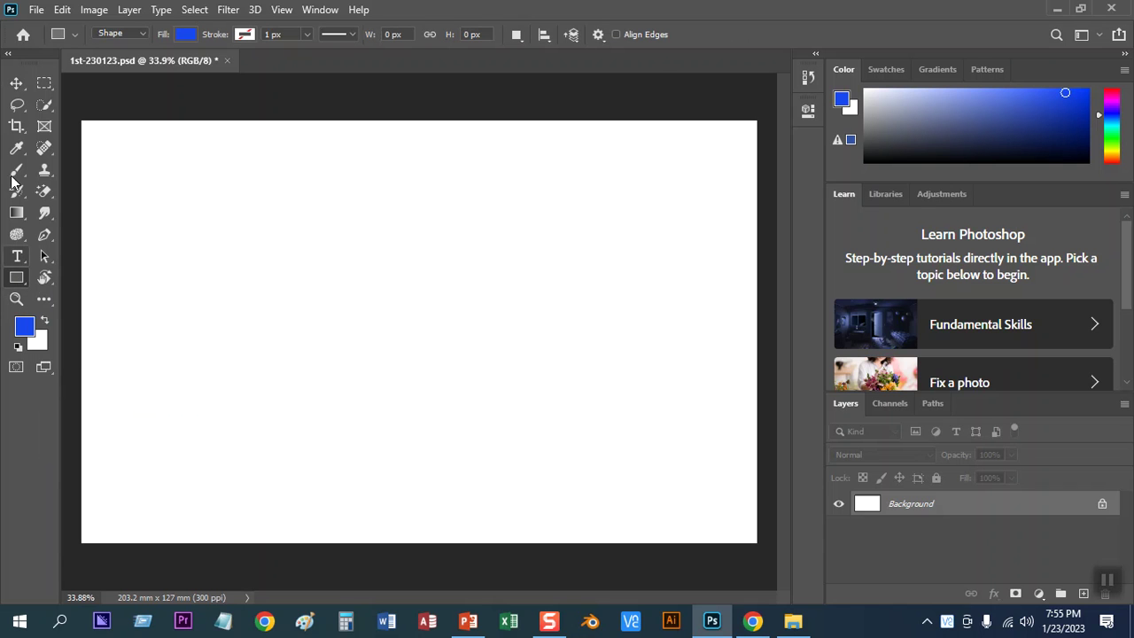
{"action": "right_click", "coordinate": [18, 280]}
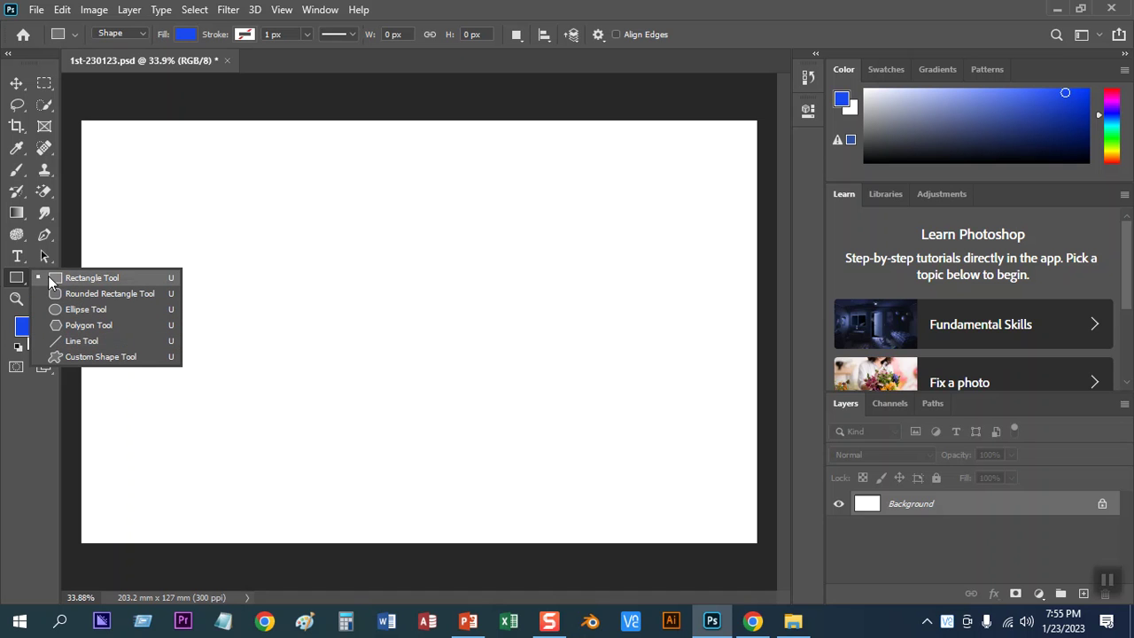
{"action": "left_click", "coordinate": [75, 280]}
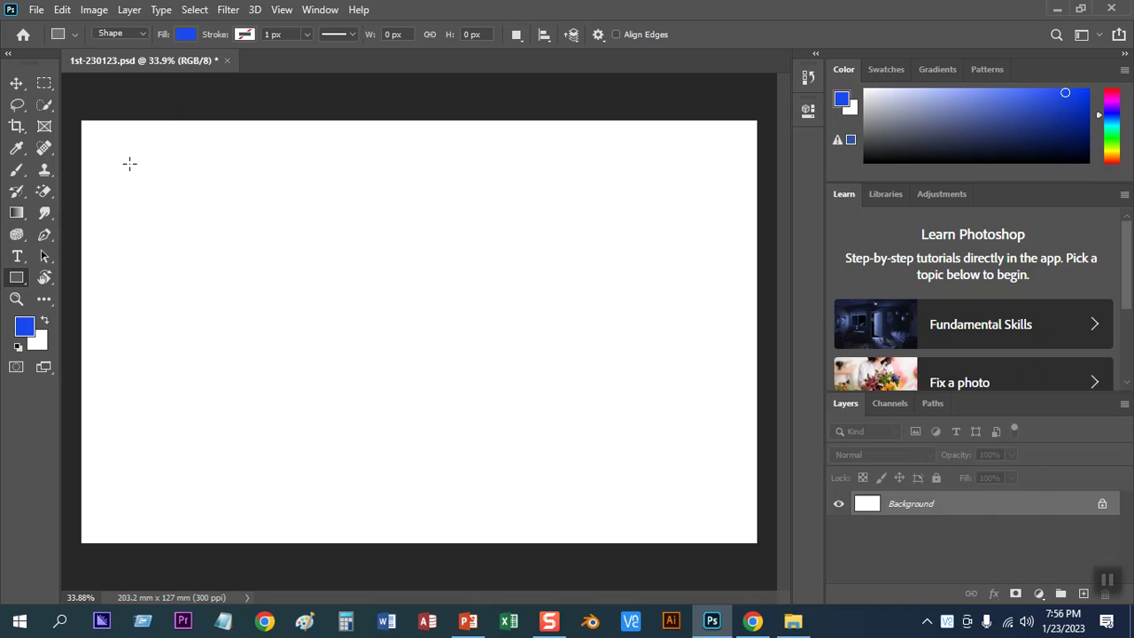
{"action": "left_click_drag", "start_coordinate": [129, 163], "coordinate": [675, 345]}
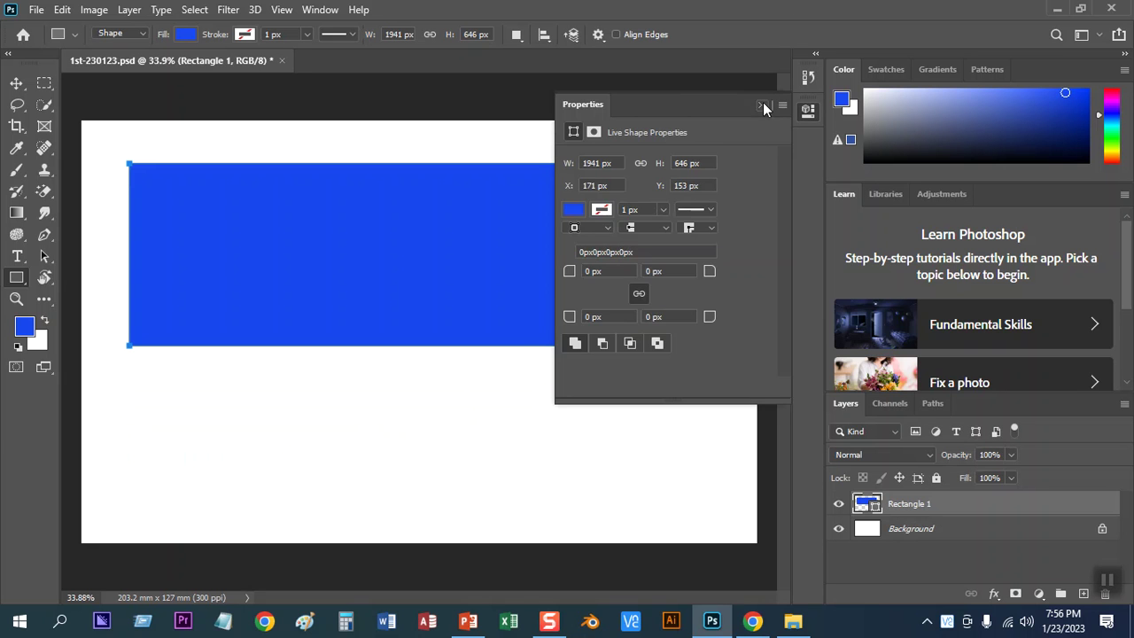
- Finish the blue rectangle, then drag out a 10 px-radius rounded rectangle below it
{"action": "left_click", "coordinate": [762, 105]}
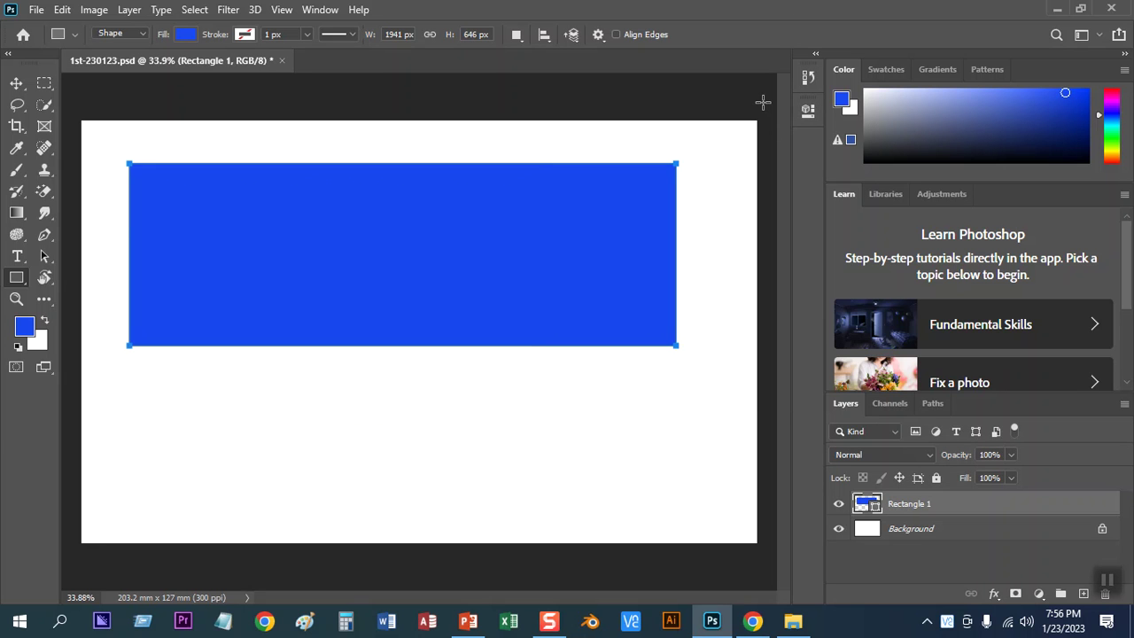
{"action": "scroll", "coordinate": [638, 197], "scroll_direction": "down", "scroll_amount": 2}
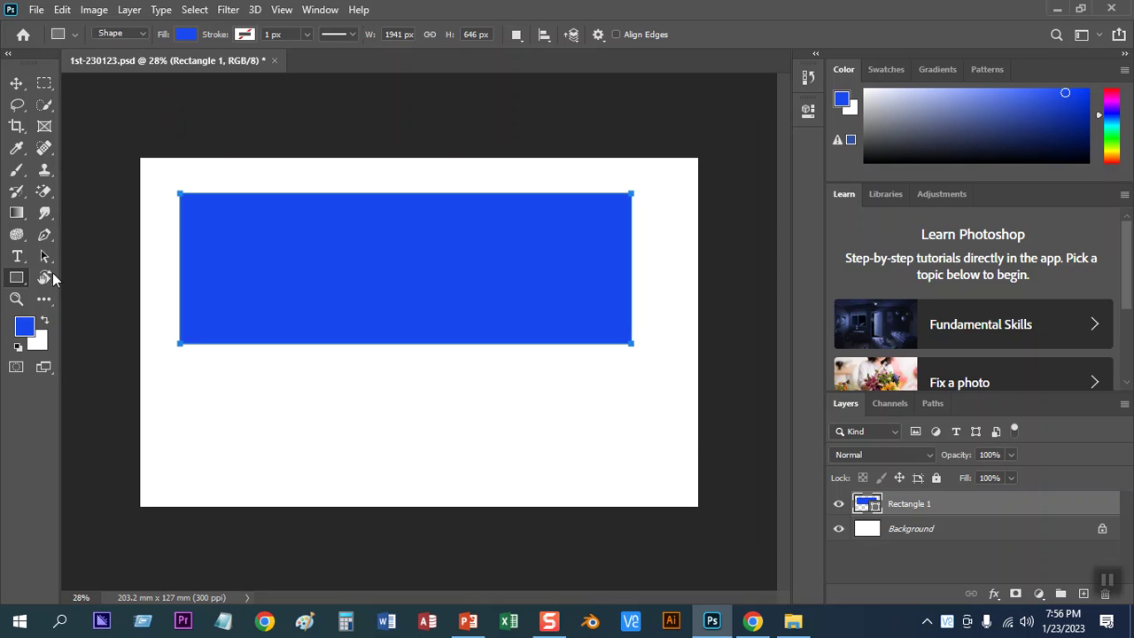
{"action": "left_click", "coordinate": [27, 285]}
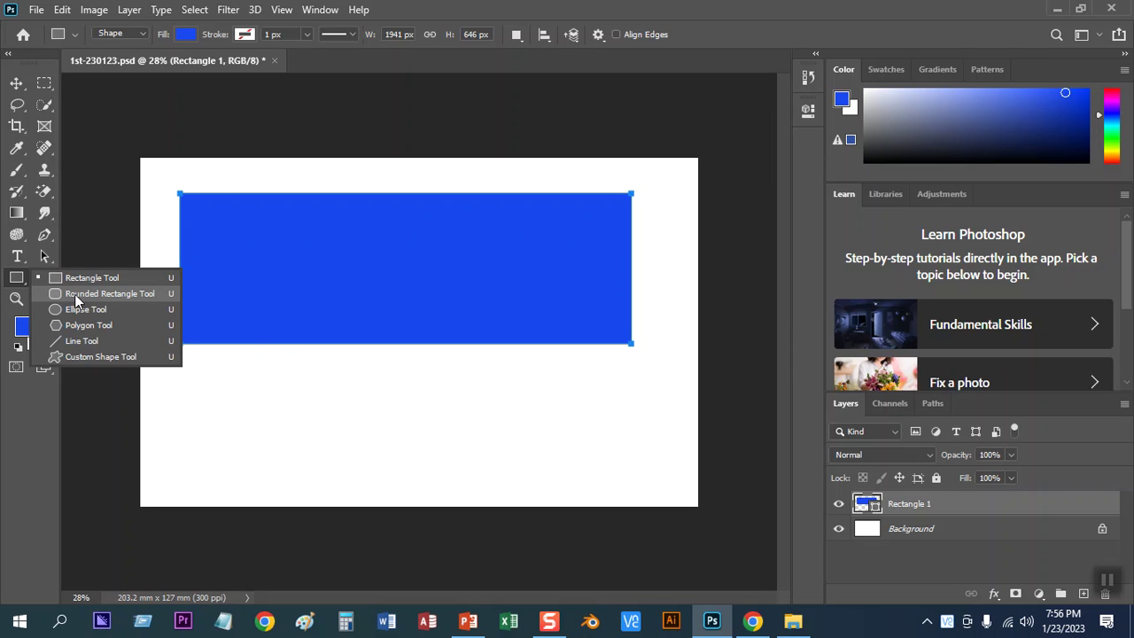
{"action": "left_click", "coordinate": [75, 295]}
{"action": "left_click_drag", "start_coordinate": [181, 373], "coordinate": [631, 481]}
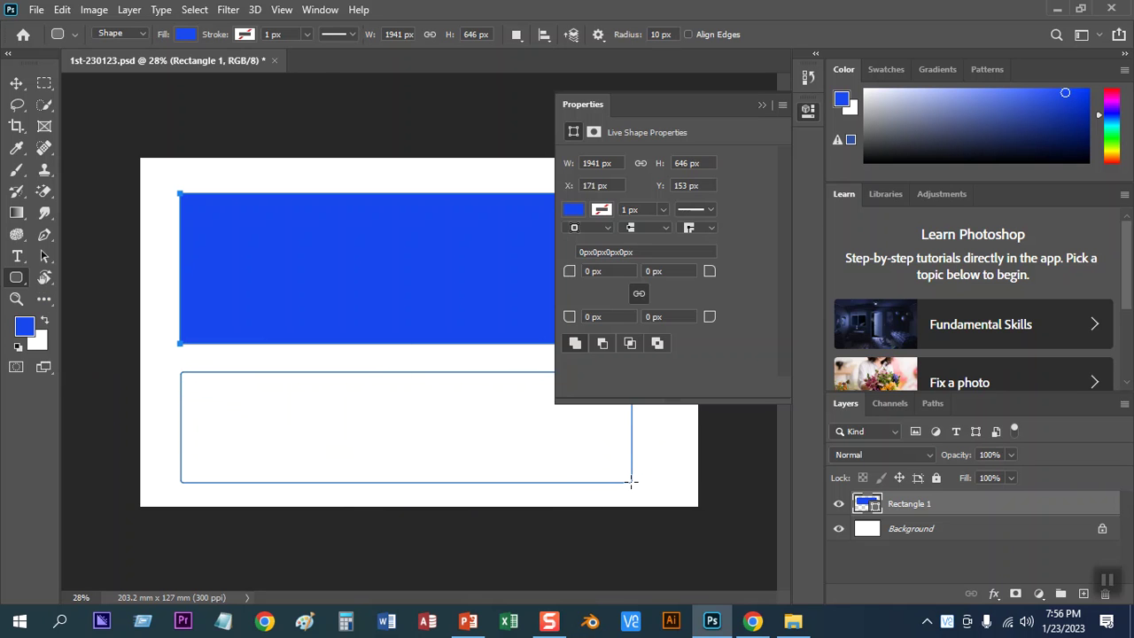
- Complete the second blue rectangle below the first and switch to the Move tool
{"action": "left_click", "coordinate": [760, 106]}
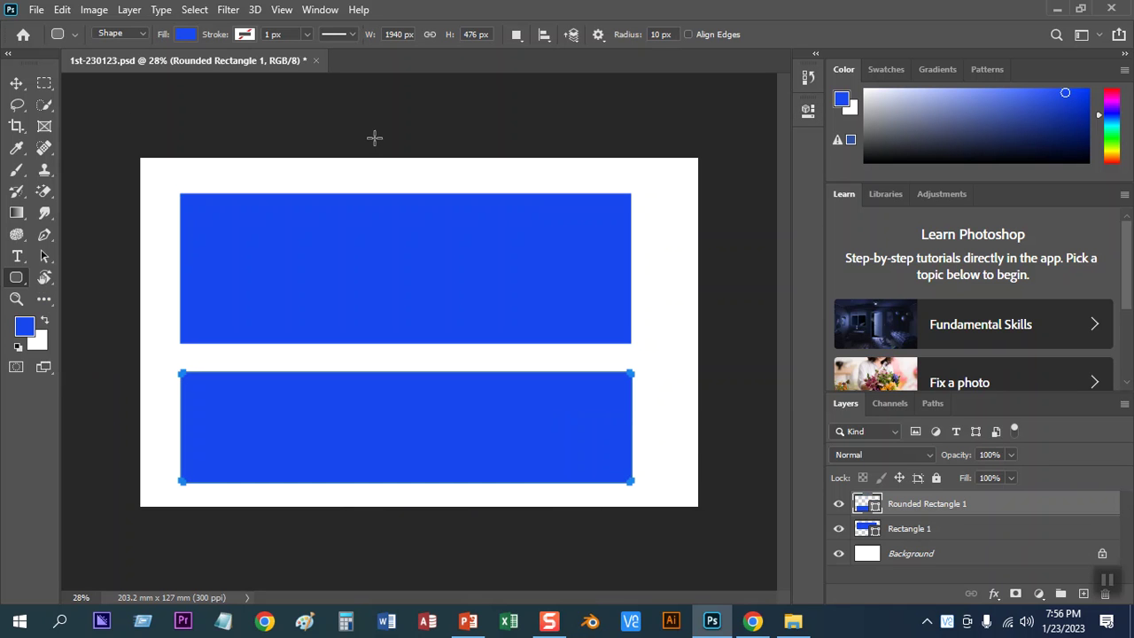
{"action": "left_click", "coordinate": [16, 82]}
{"action": "scroll", "coordinate": [177, 398], "scroll_direction": "up", "scroll_amount": 3}
{"action": "scroll", "coordinate": [89, 405], "scroll_direction": "up", "scroll_amount": 2}
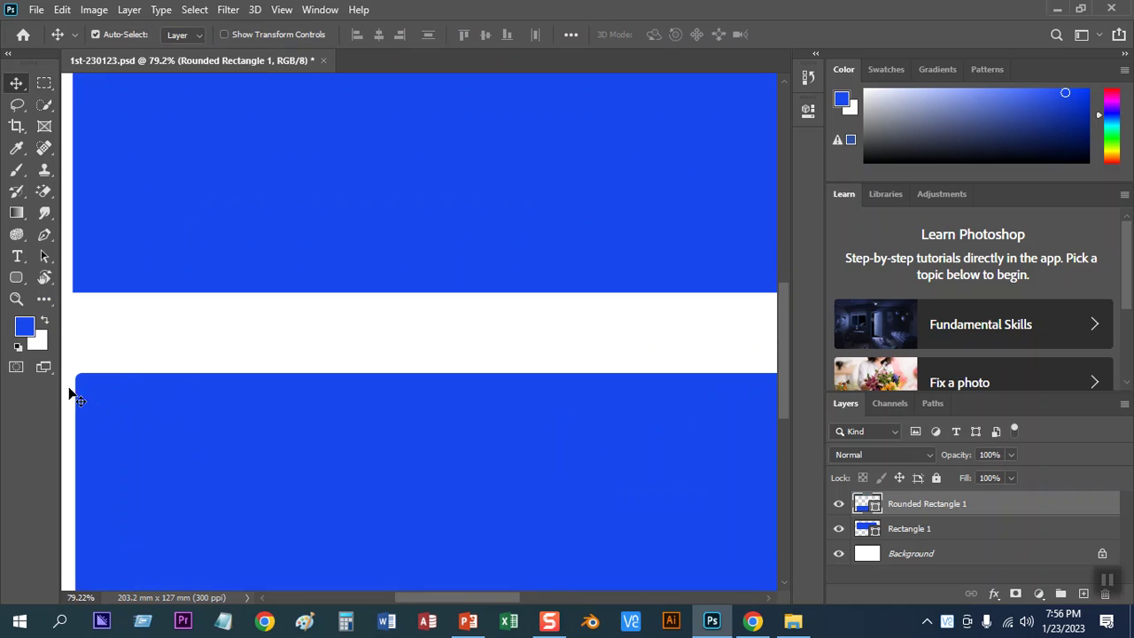
{"action": "scroll", "coordinate": [190, 370], "scroll_direction": "down", "scroll_amount": 4}
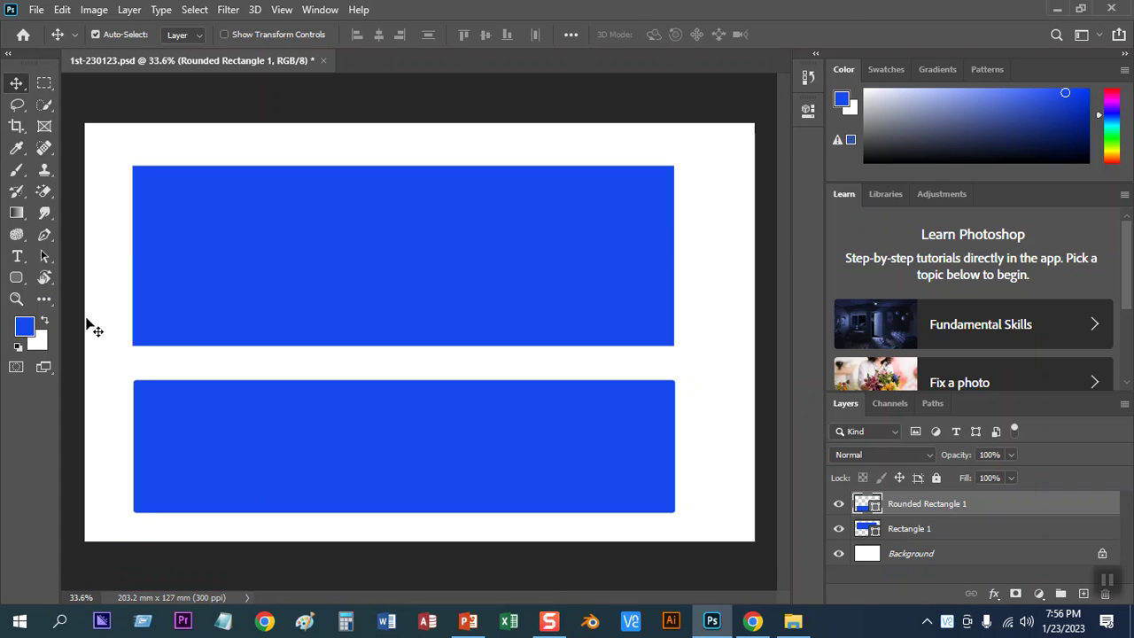
- Draw a blue ellipse across the middle of the canvas as Ellipse 1
{"action": "left_click", "coordinate": [15, 278]}
{"action": "left_click", "coordinate": [71, 308]}
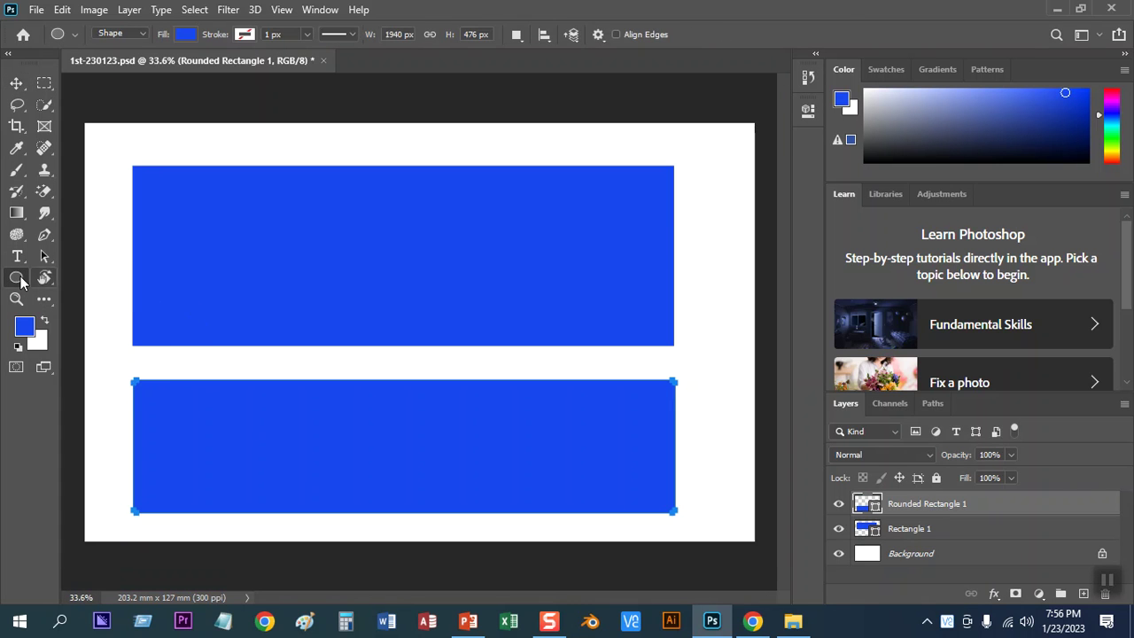
{"action": "right_click", "coordinate": [21, 282]}
{"action": "left_click", "coordinate": [79, 310]}
{"action": "left_click_drag", "start_coordinate": [260, 233], "coordinate": [493, 478]}
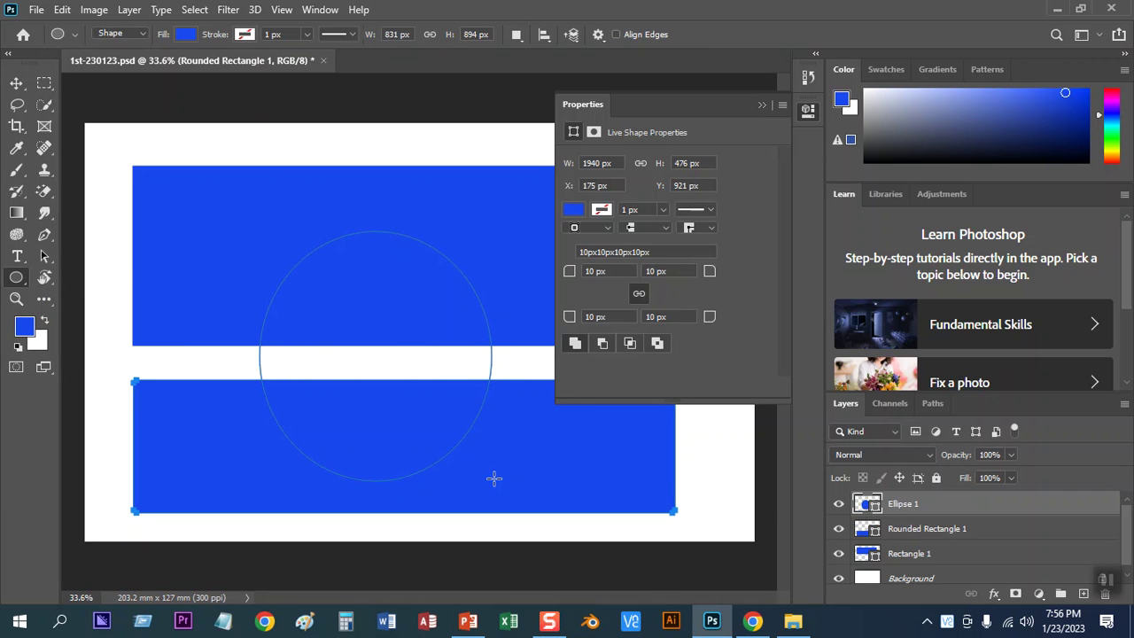
{"action": "left_click", "coordinate": [764, 109]}
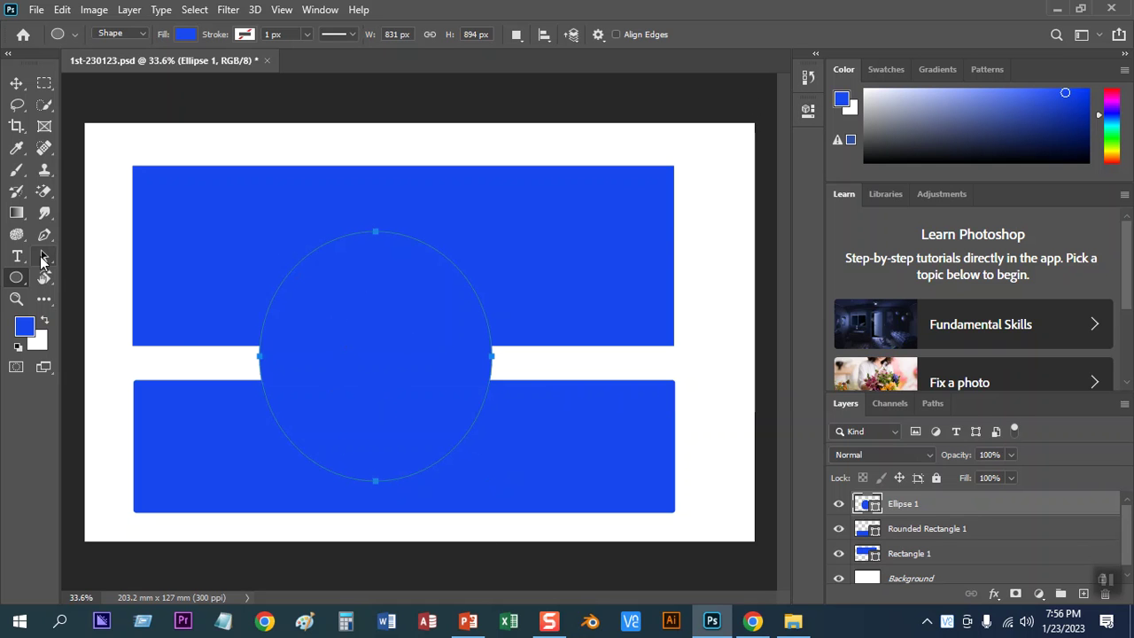
- Draw a blue five-sided polygon at the top edge as Polygon 1
{"action": "right_click", "coordinate": [16, 280]}
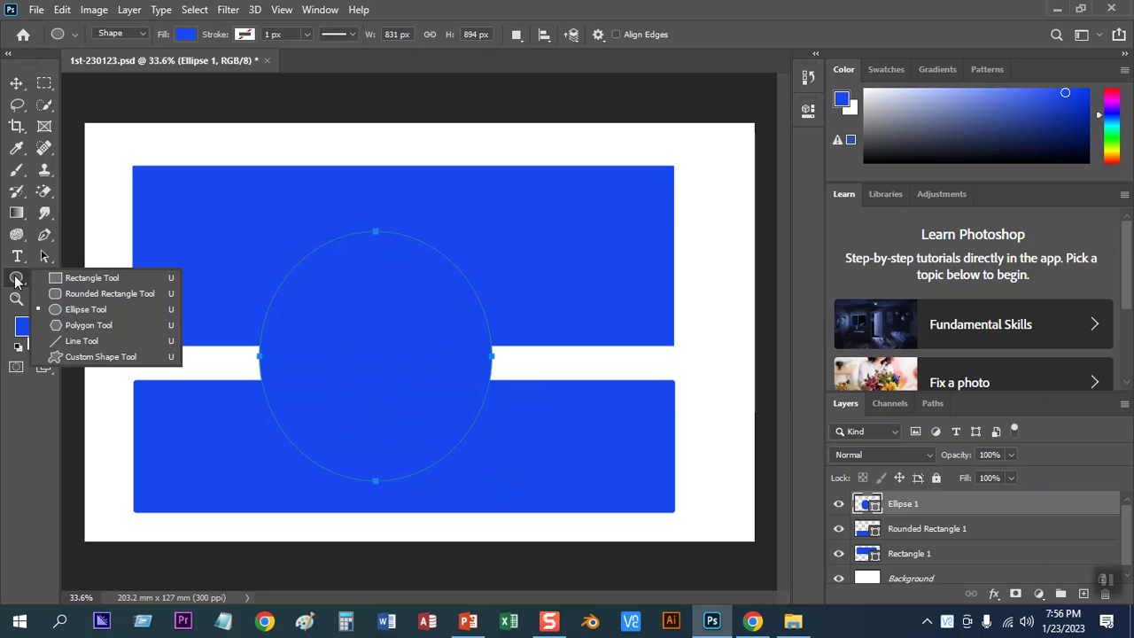
{"action": "left_click", "coordinate": [86, 325]}
{"action": "left_click_drag", "start_coordinate": [450, 198], "coordinate": [499, 250]}
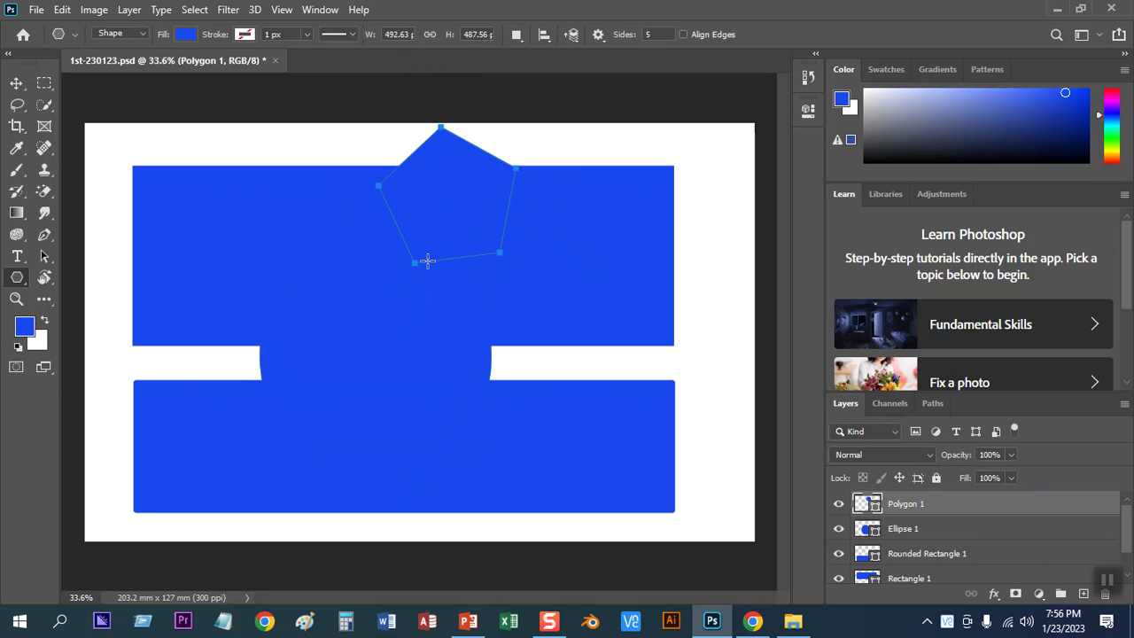
{"action": "right_click", "coordinate": [15, 280]}
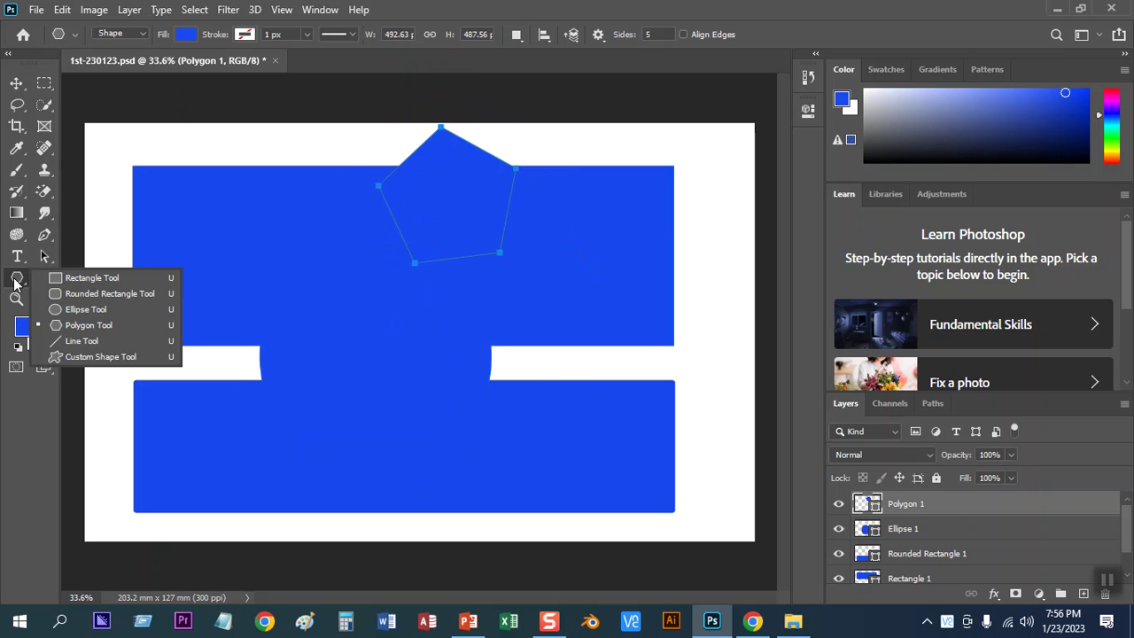
- Draw a thin blue 936 × 1 px horizontal line near the top-left
{"action": "left_click", "coordinate": [84, 340]}
{"action": "left_click_drag", "start_coordinate": [127, 140], "coordinate": [388, 140]}
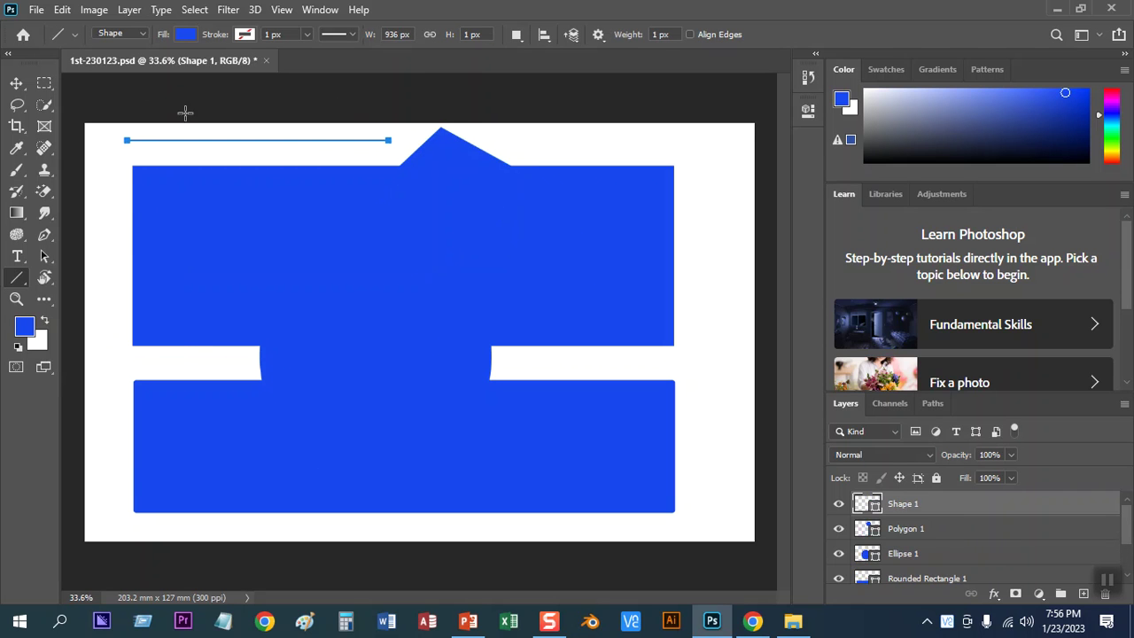
{"action": "left_click", "coordinate": [16, 83]}
{"action": "scroll", "coordinate": [220, 136], "scroll_direction": "up", "scroll_amount": 1}
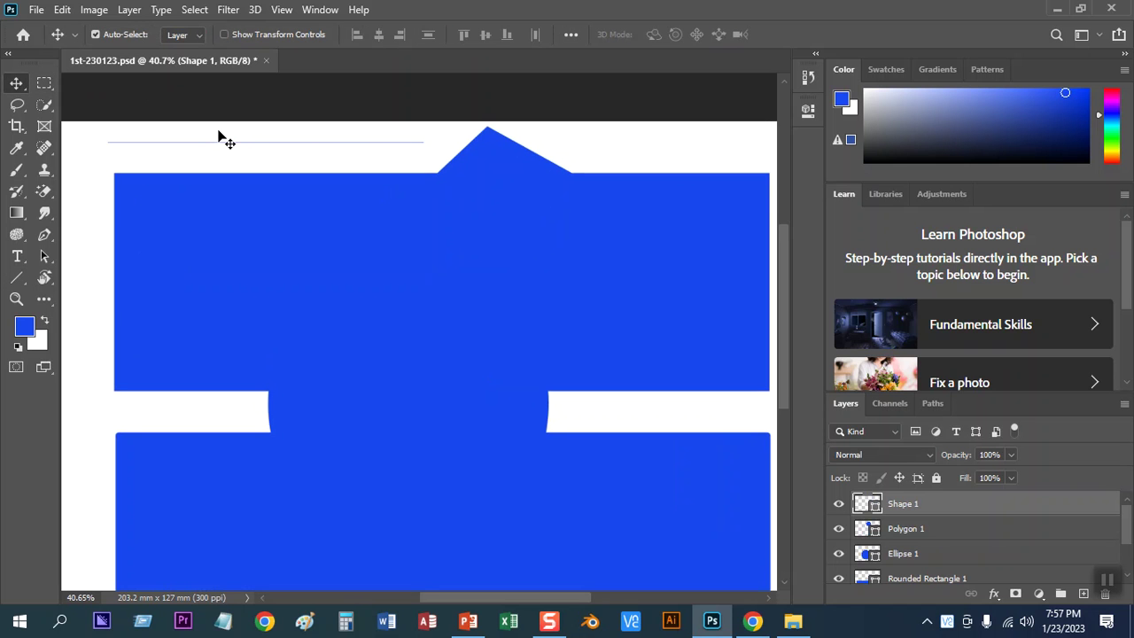
- Stretch the line into a thicker bar with Free Transform, nudge it, then undo
{"action": "key", "text": "ctrl+t"}
{"action": "scroll", "coordinate": [226, 135], "scroll_direction": "up", "scroll_amount": 5}
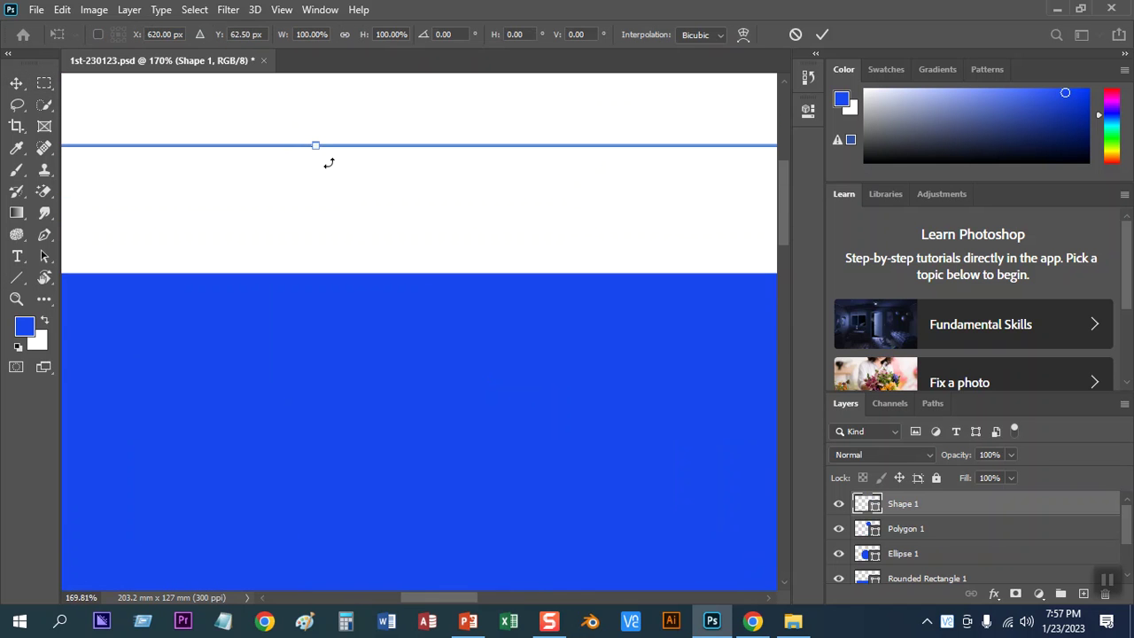
{"action": "left_click_drag", "start_coordinate": [315, 150], "coordinate": [322, 215]}
{"action": "scroll", "coordinate": [284, 200], "scroll_direction": "down", "scroll_amount": 5}
{"action": "key", "text": "Return"}
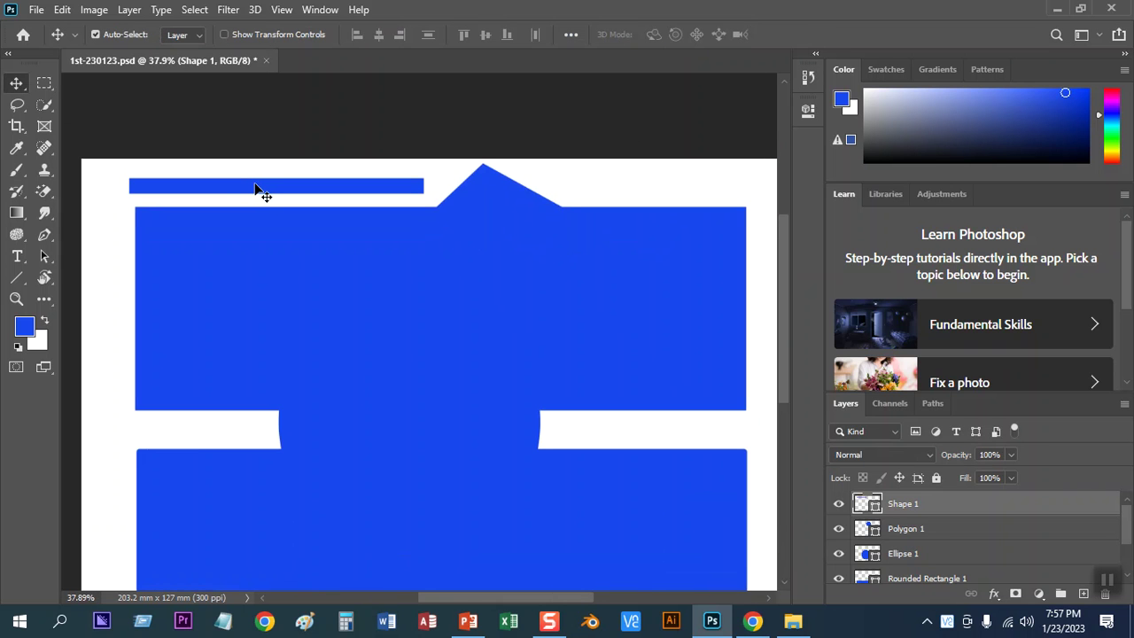
{"action": "left_click_drag", "start_coordinate": [188, 190], "coordinate": [191, 192]}
{"action": "key", "text": "ctrl+z"}
{"action": "key", "text": "ctrl+z"}
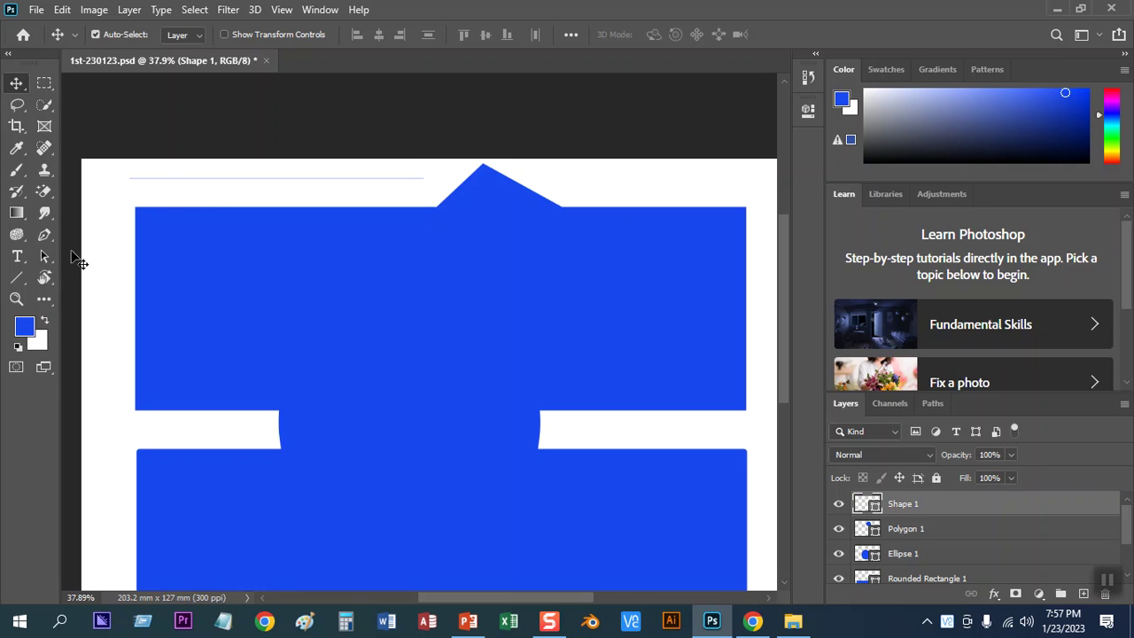
- Choose the Custom Shape Tool and open the shape picker's library options menu
{"action": "left_click", "coordinate": [16, 277]}
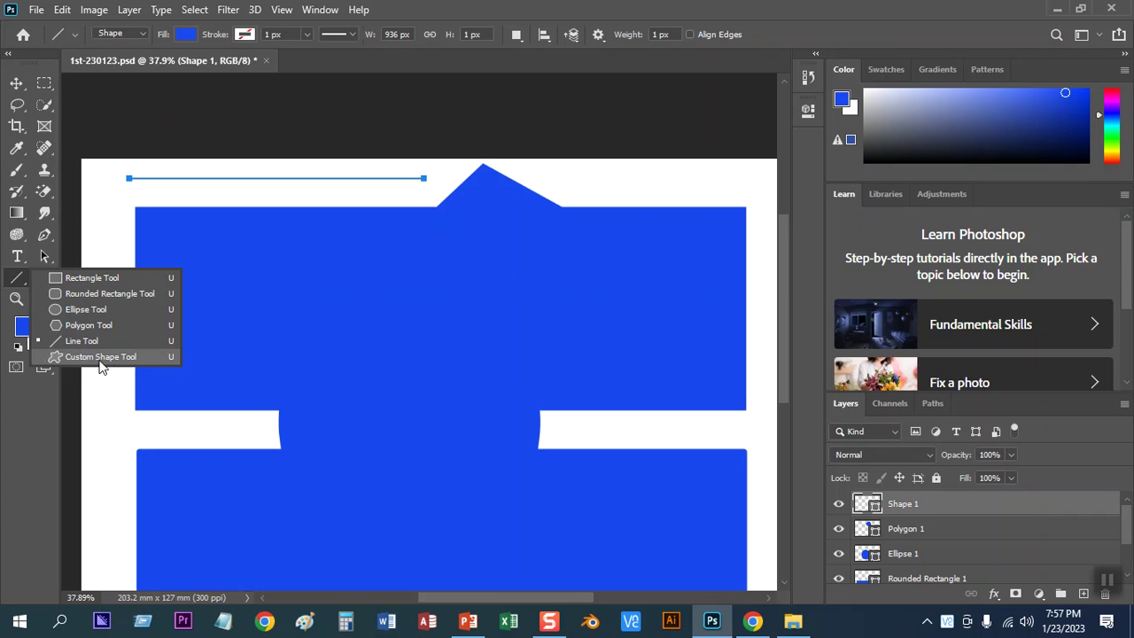
{"action": "left_click", "coordinate": [100, 357]}
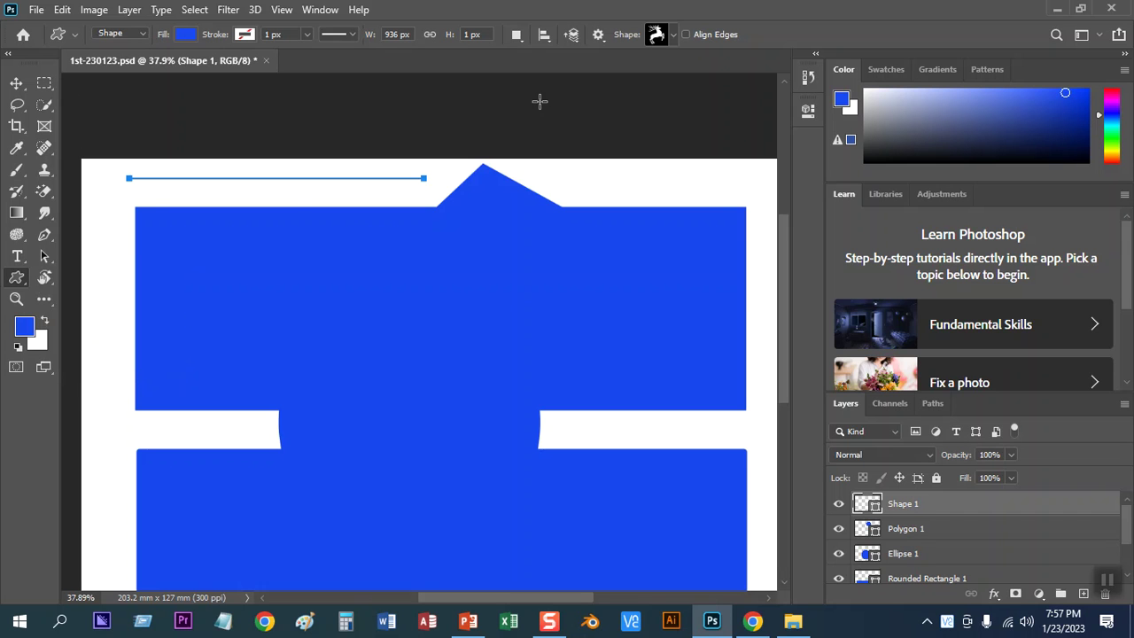
{"action": "right_click", "coordinate": [19, 279]}
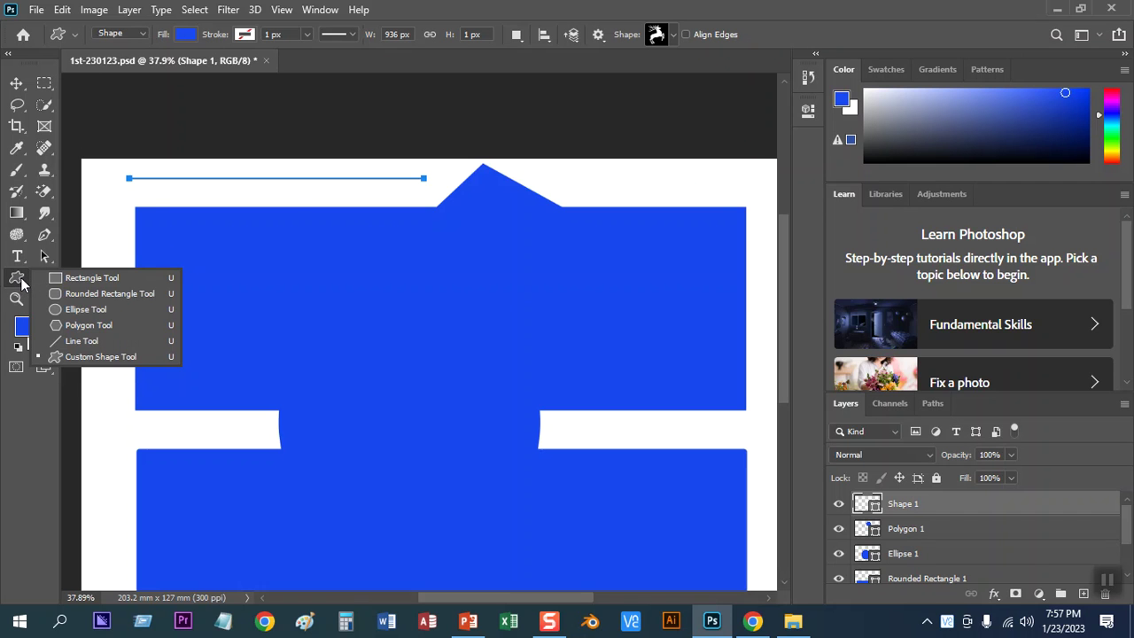
{"action": "left_click", "coordinate": [86, 357]}
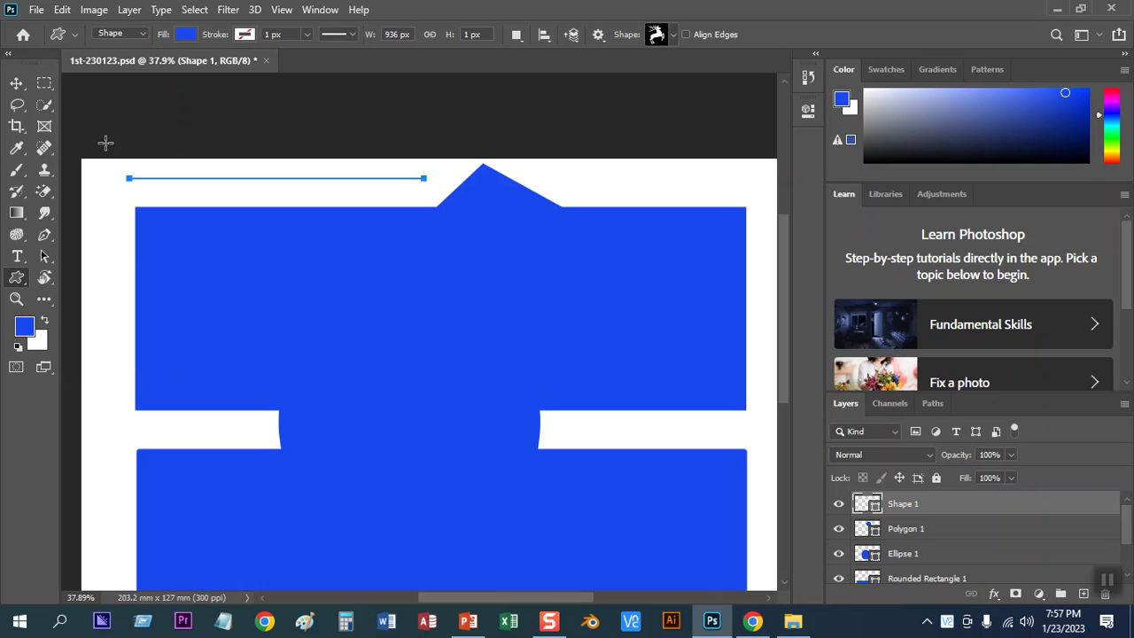
{"action": "left_click", "coordinate": [673, 35]}
{"action": "mouse_move", "coordinate": [727, 84]}
{"action": "left_mouse_down"}
{"action": "mouse_move", "coordinate": [731, 130]}
{"action": "mouse_move", "coordinate": [723, 74]}
{"action": "left_mouse_up"}
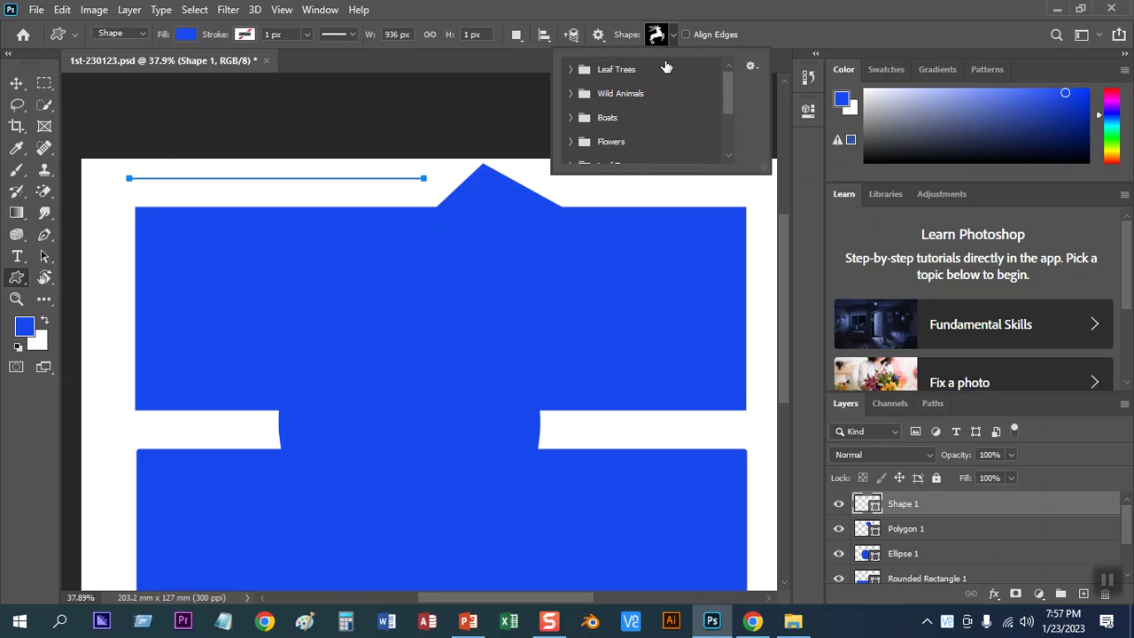
{"action": "left_click", "coordinate": [751, 68]}
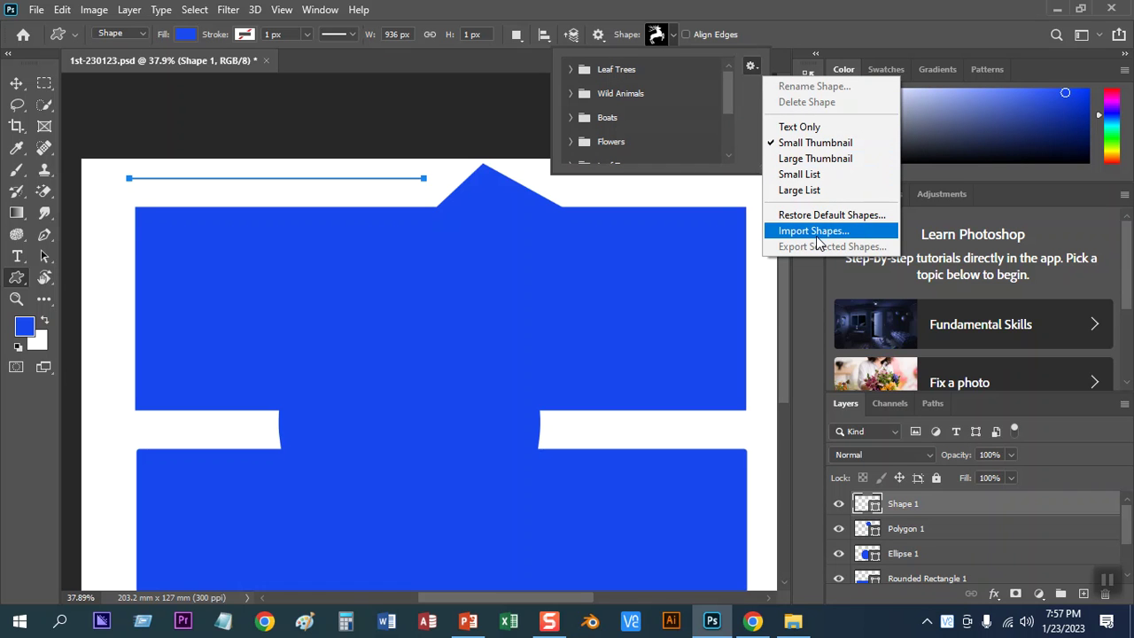
{"action": "left_click", "coordinate": [752, 620]}
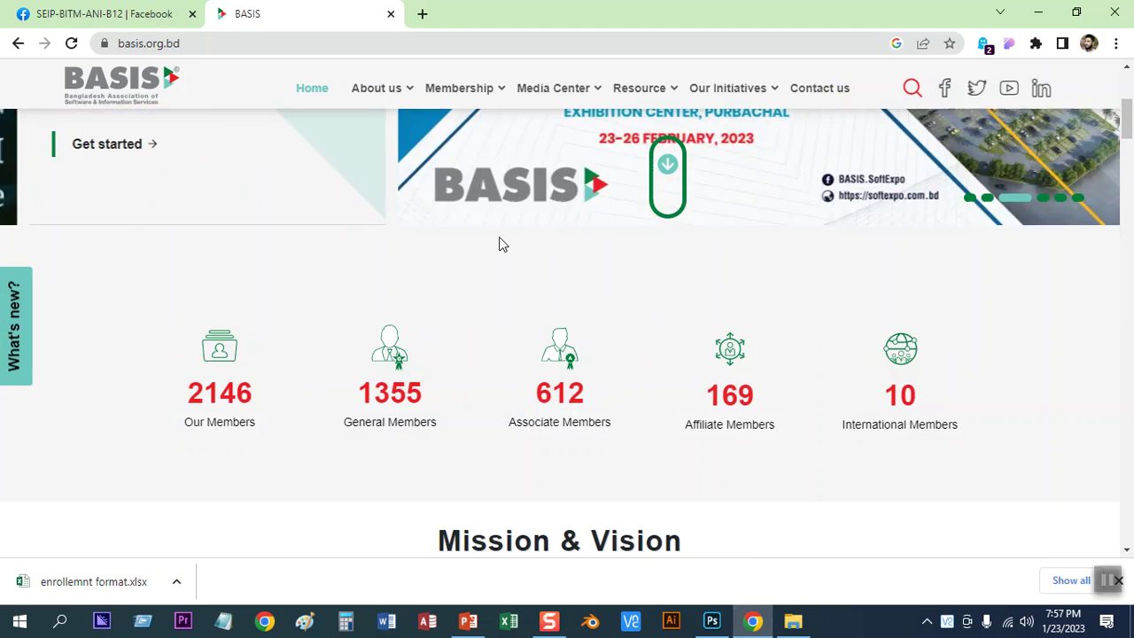
{"action": "left_click", "coordinate": [422, 15]}
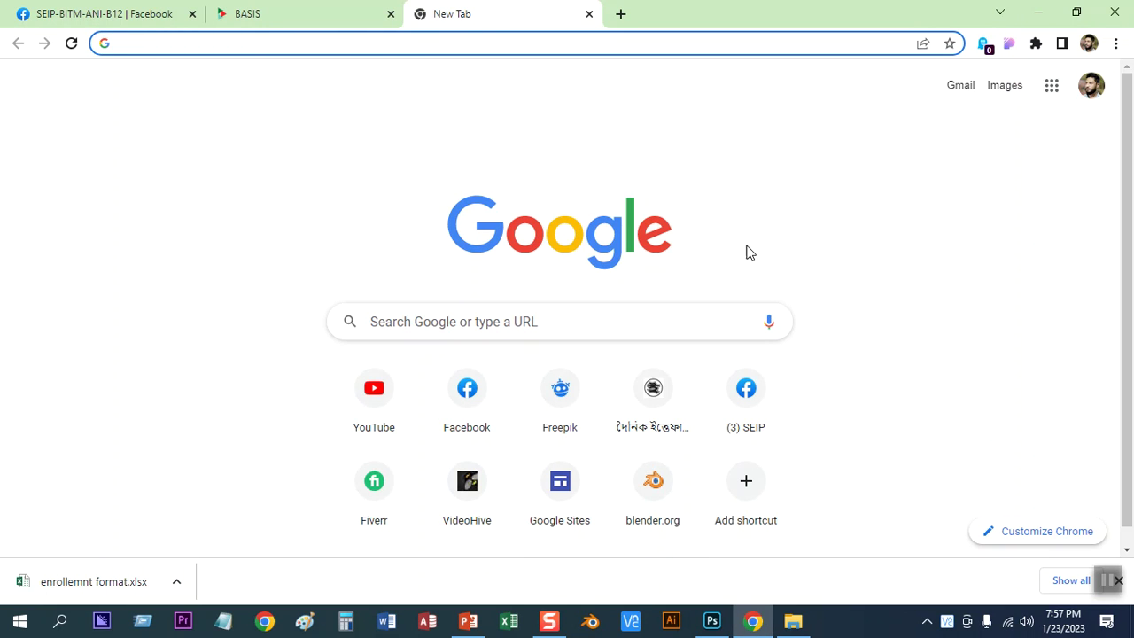
{"action": "left_click", "coordinate": [753, 620]}
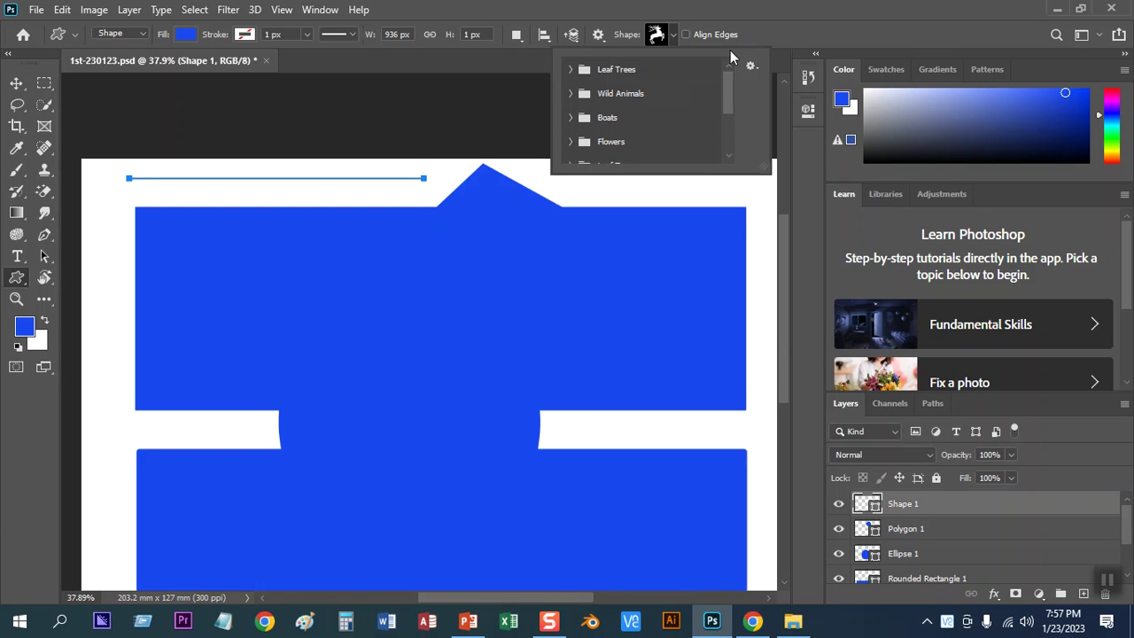
{"action": "left_click", "coordinate": [753, 68]}
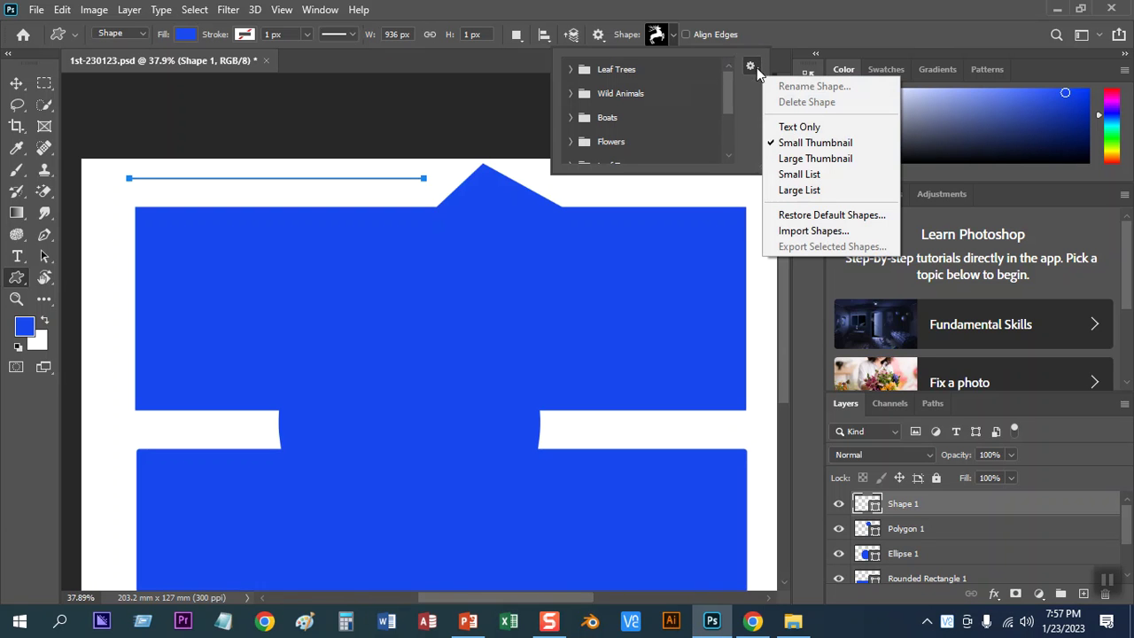
{"action": "left_click", "coordinate": [820, 232]}
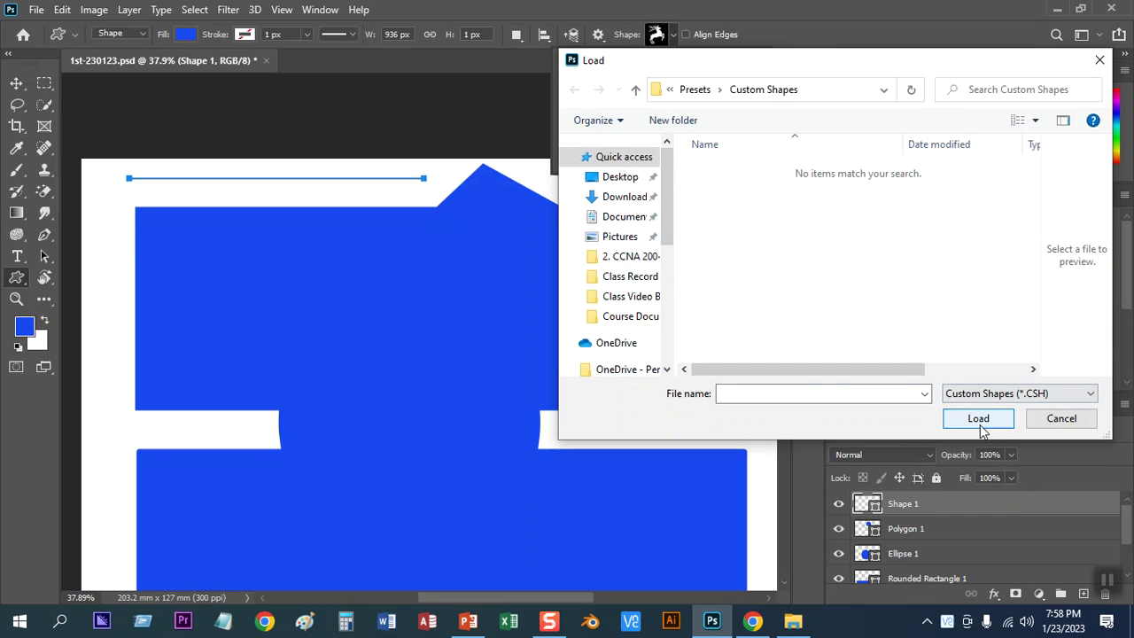
{"action": "left_click", "coordinate": [523, 158]}
{"action": "left_click", "coordinate": [1062, 419]}
{"action": "mouse_move", "coordinate": [733, 86]}
{"action": "left_mouse_down"}
{"action": "mouse_move", "coordinate": [735, 130]}
{"action": "mouse_move", "coordinate": [734, 82]}
{"action": "left_mouse_up"}
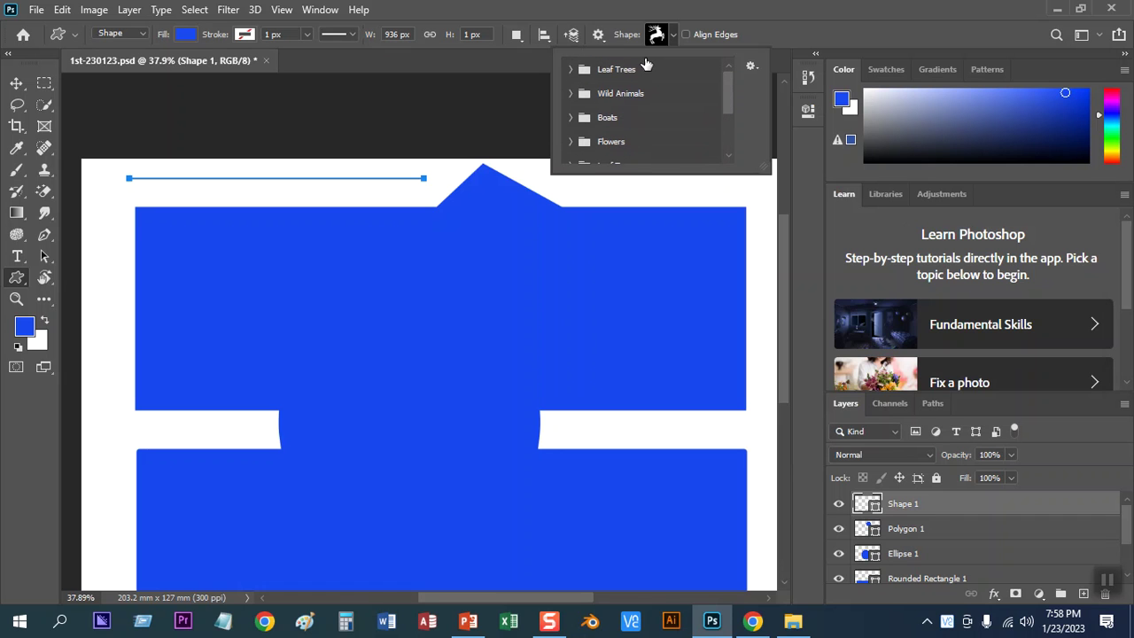
- Pick the first Leaf Trees shape, then shift the blue shapes about 87 mm left
{"action": "left_click", "coordinate": [570, 69]}
{"action": "scroll", "coordinate": [616, 108], "scroll_direction": "down", "scroll_amount": 2}
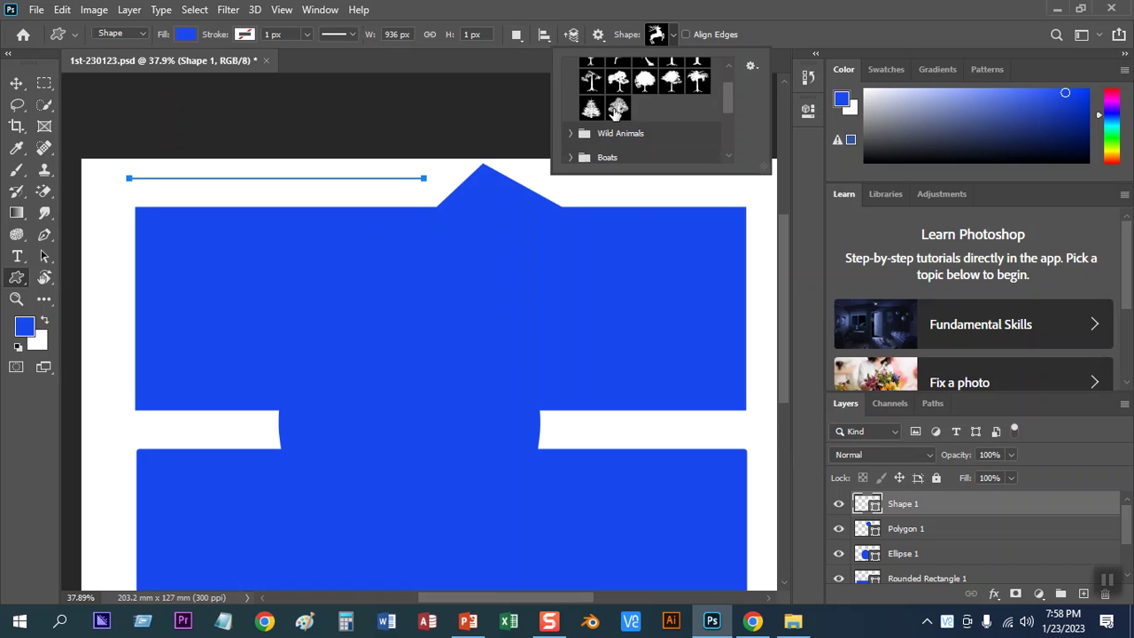
{"action": "scroll", "coordinate": [618, 109], "scroll_direction": "up", "scroll_amount": 1}
{"action": "scroll", "coordinate": [615, 109], "scroll_direction": "up", "scroll_amount": 1}
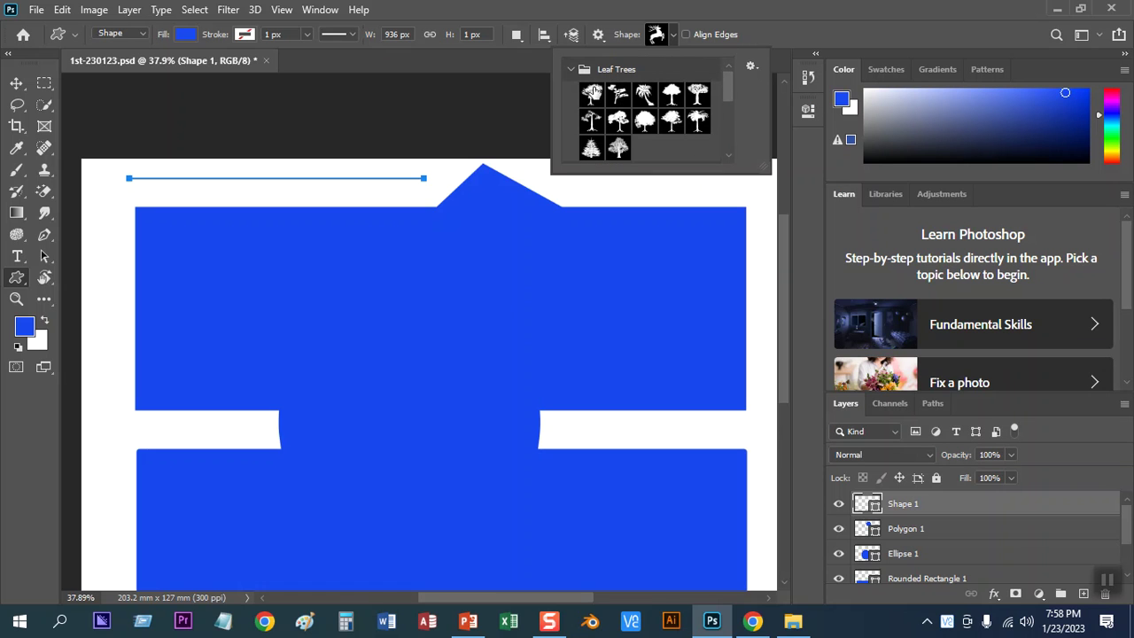
{"action": "left_click", "coordinate": [592, 93]}
{"action": "scroll", "coordinate": [127, 240], "scroll_direction": "down", "scroll_amount": 3}
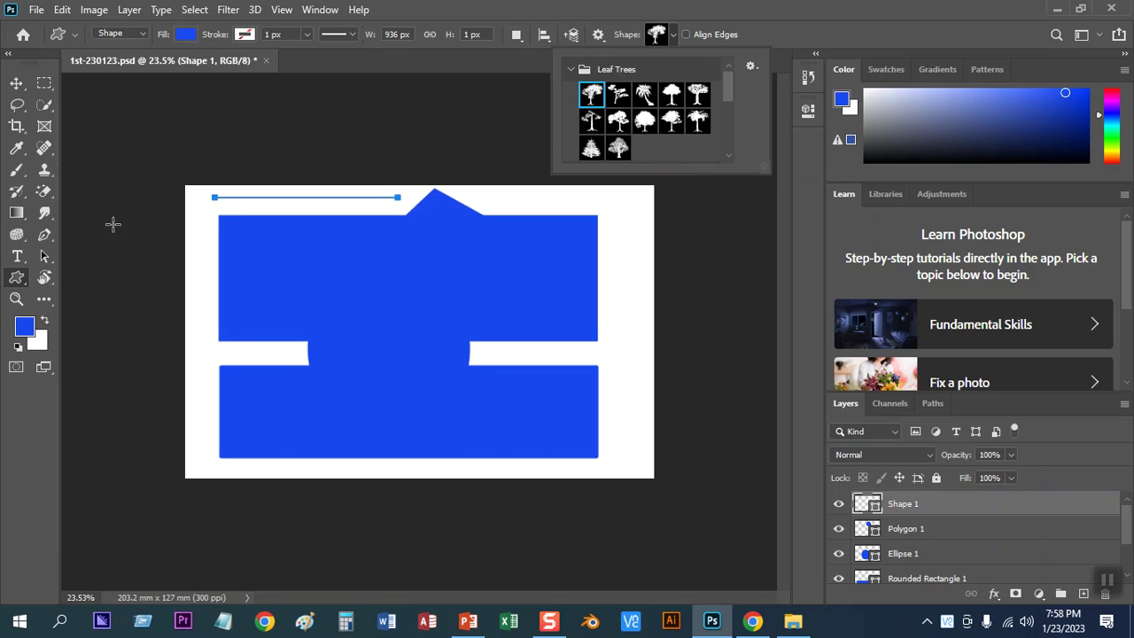
{"action": "left_click", "coordinate": [17, 82]}
{"action": "left_click_drag", "start_coordinate": [504, 347], "coordinate": [310, 355]}
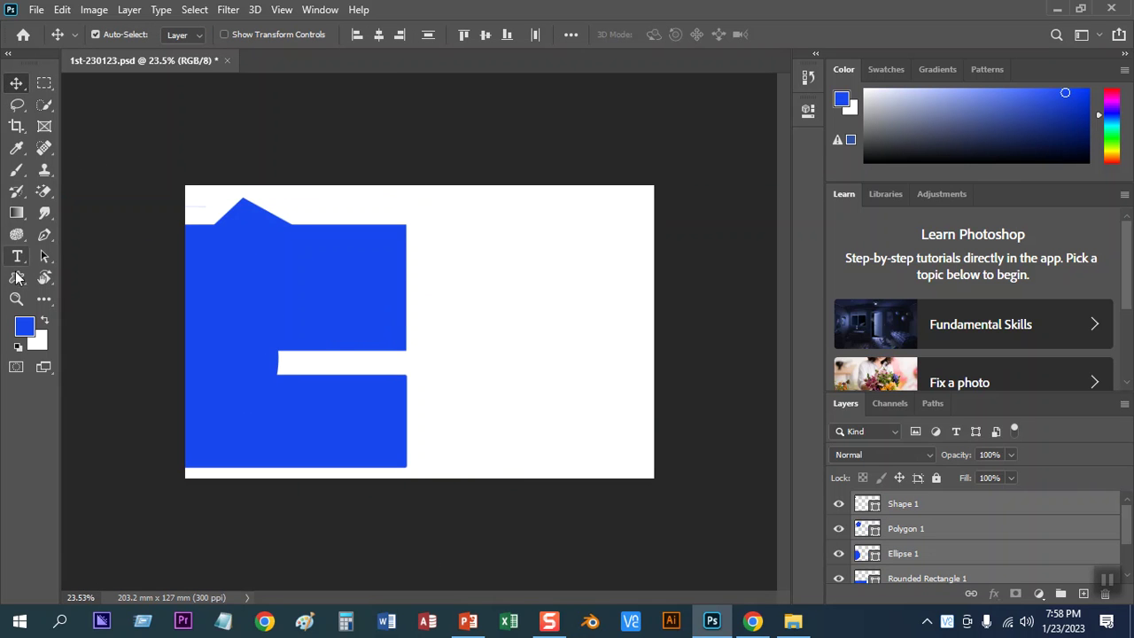
- Draw a blue Buffalo Thorn Tree on the right side and nudge it left
{"action": "key", "text": "u"}
{"action": "left_click", "coordinate": [670, 35]}
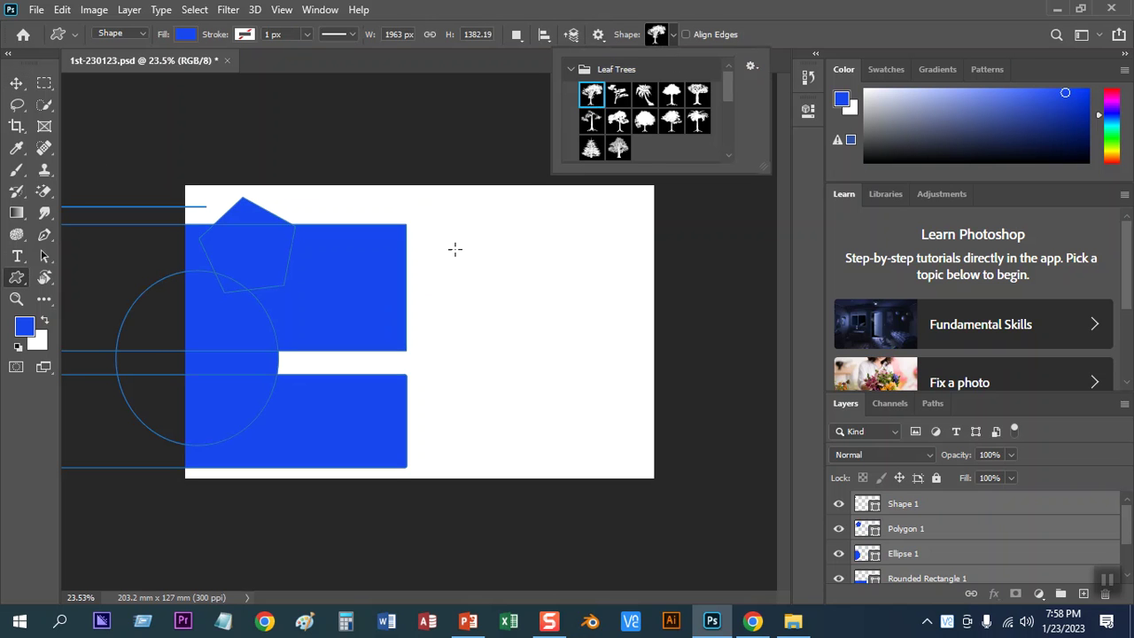
{"action": "left_click_drag", "start_coordinate": [452, 226], "coordinate": [541, 354]}
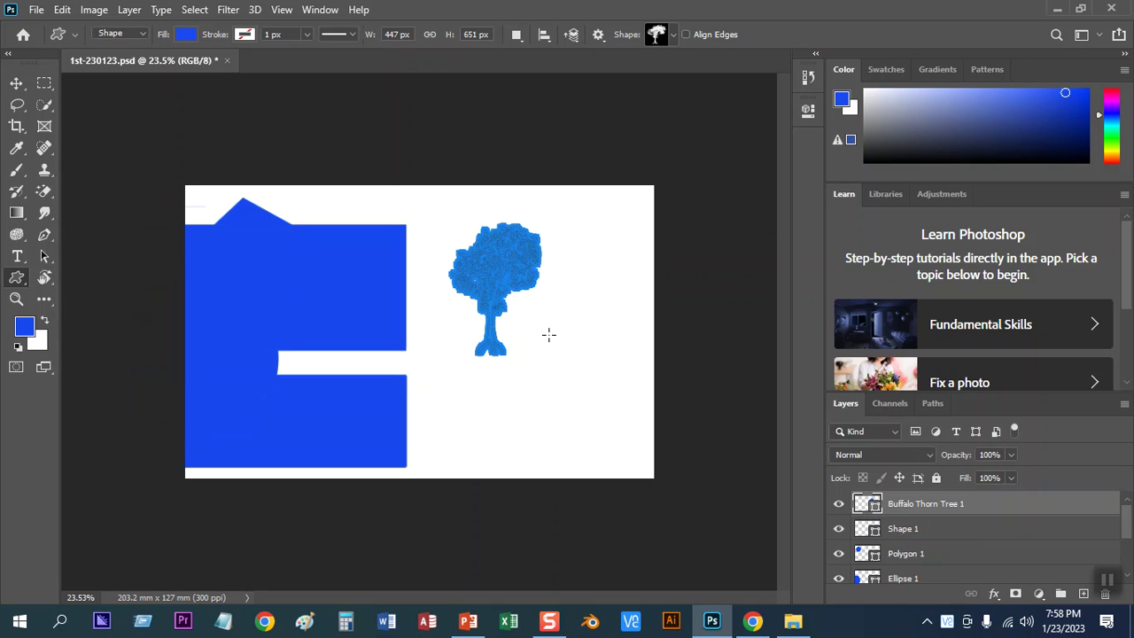
{"action": "left_click", "coordinate": [16, 83]}
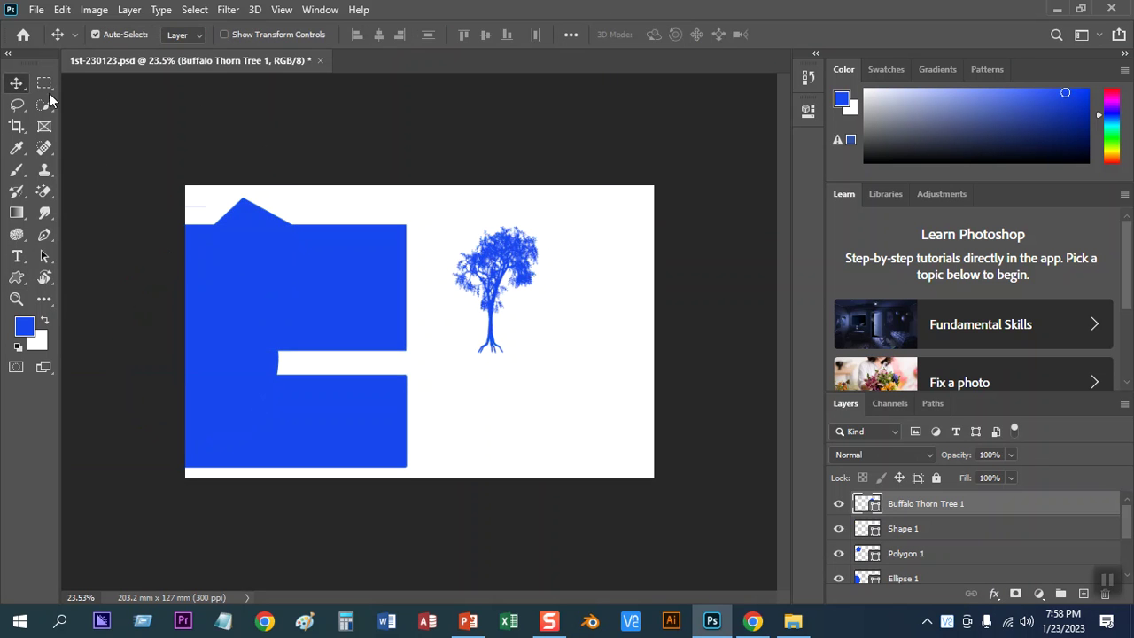
{"action": "scroll", "coordinate": [570, 309], "scroll_direction": "up", "scroll_amount": 2}
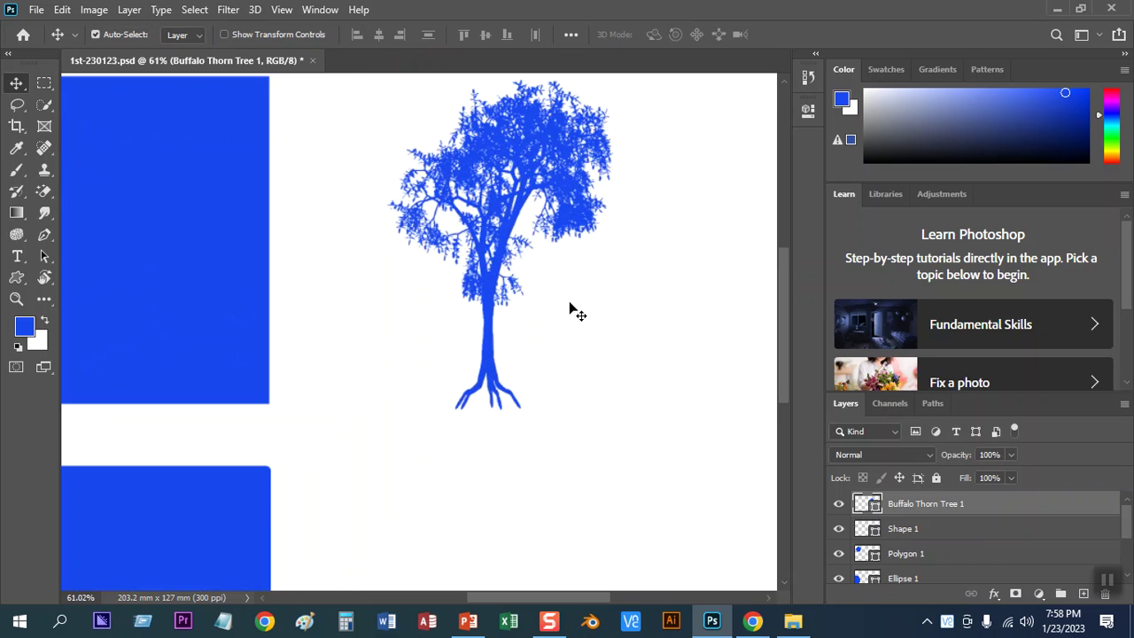
{"action": "scroll", "coordinate": [570, 309], "scroll_direction": "down", "scroll_amount": 2}
{"action": "left_click_drag", "start_coordinate": [537, 284], "coordinate": [468, 276]}
- Draw a blue Giraffe shape from the Wild Animals group right of the tree
{"action": "left_click", "coordinate": [16, 277]}
{"action": "left_click", "coordinate": [676, 35]}
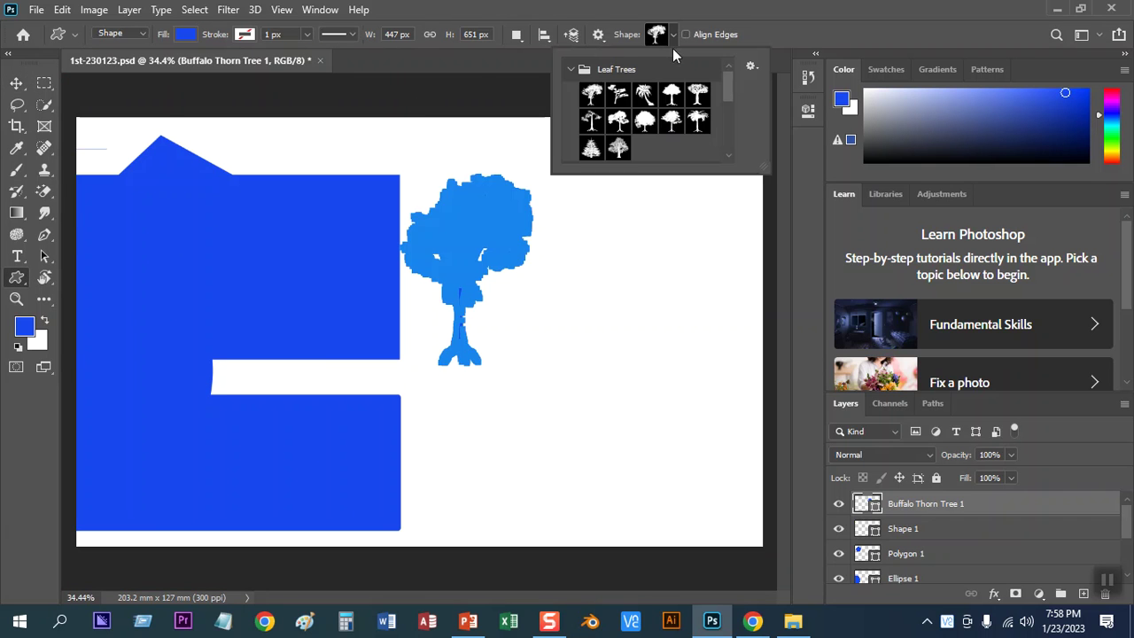
{"action": "left_click", "coordinate": [571, 69]}
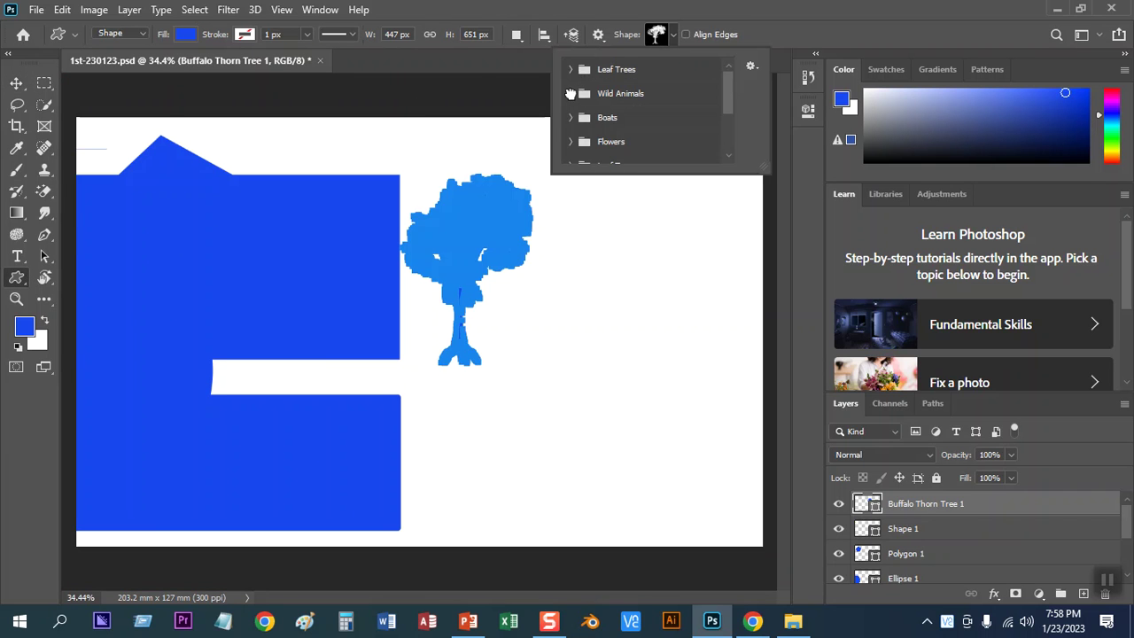
{"action": "left_click", "coordinate": [572, 94]}
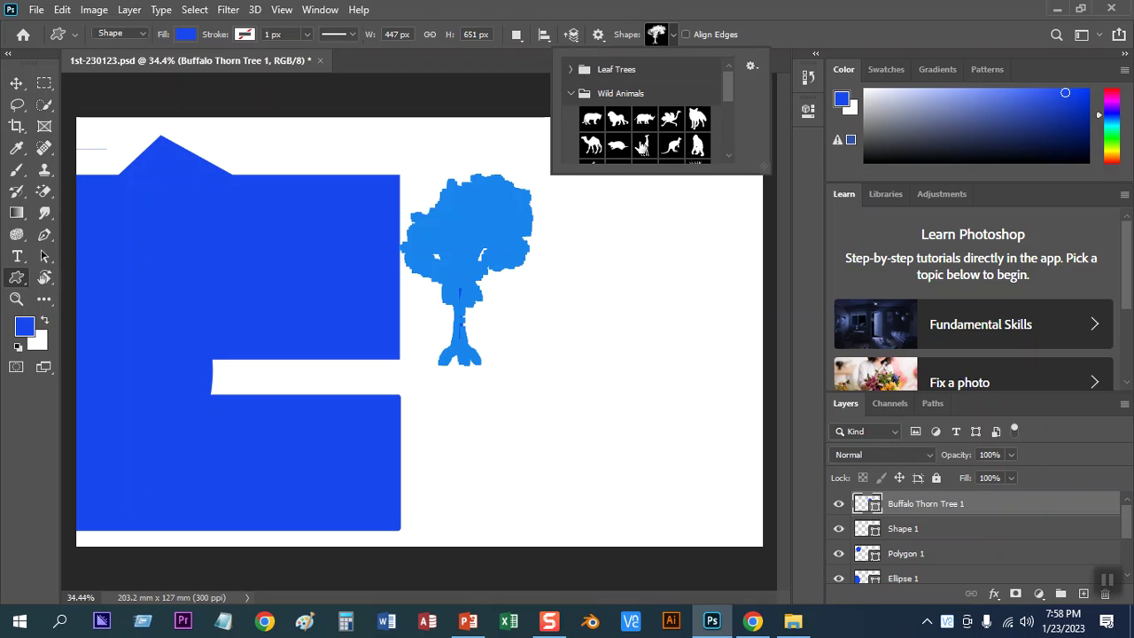
{"action": "left_click", "coordinate": [645, 146]}
{"action": "left_click", "coordinate": [673, 376]}
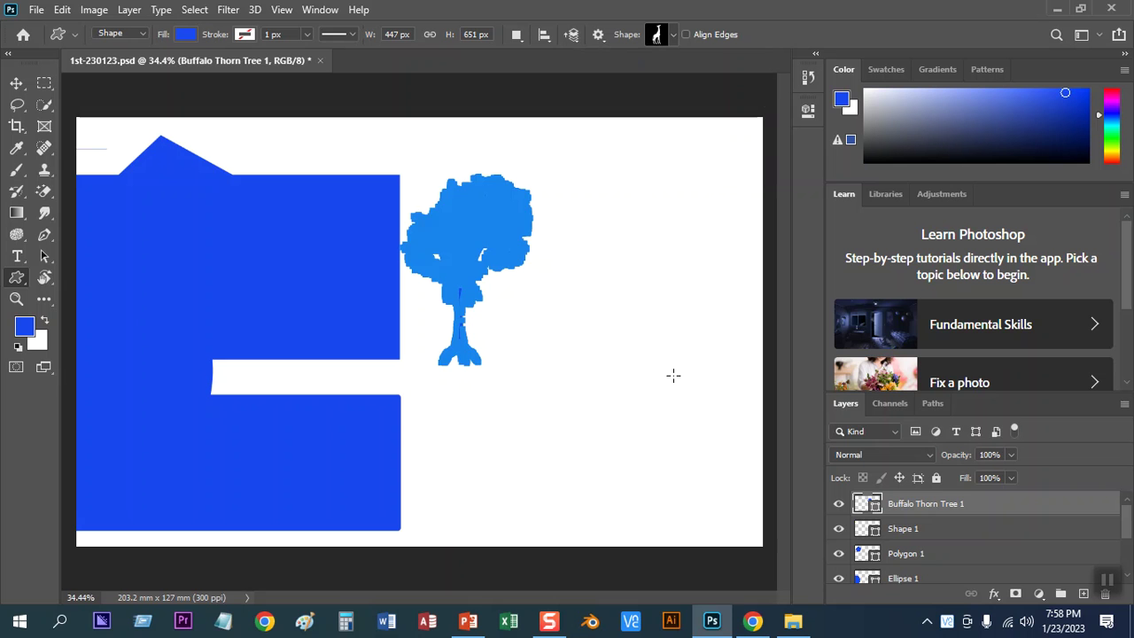
{"action": "left_click_drag", "start_coordinate": [592, 261], "coordinate": [584, 191]}
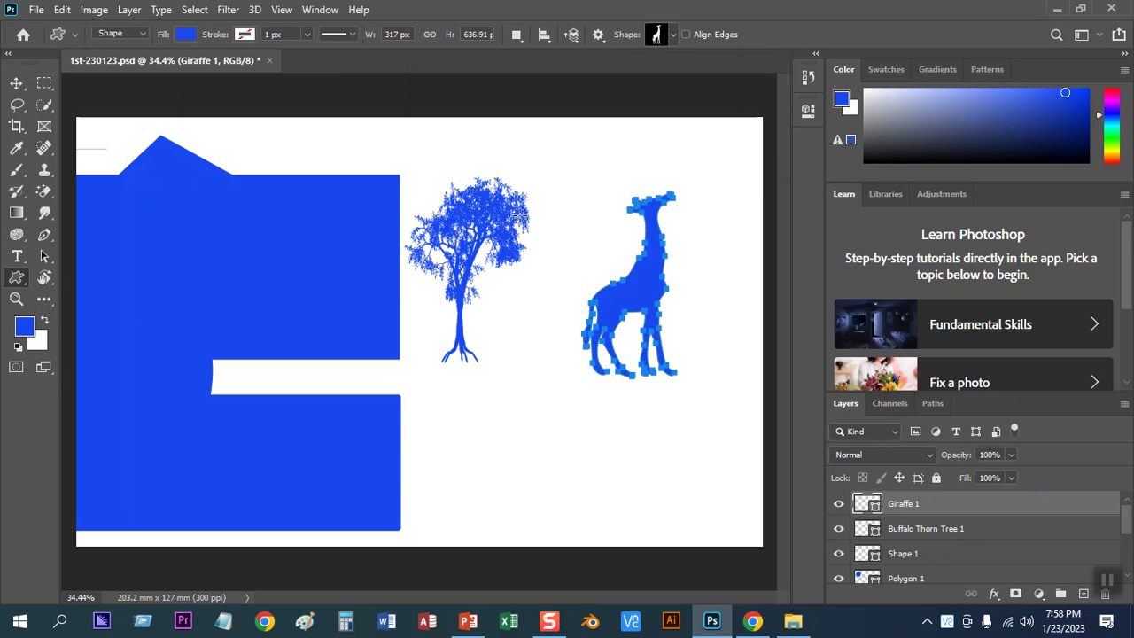
- Move the tree to the canvas's right edge and the giraffe in front of it
{"action": "left_click", "coordinate": [16, 83]}
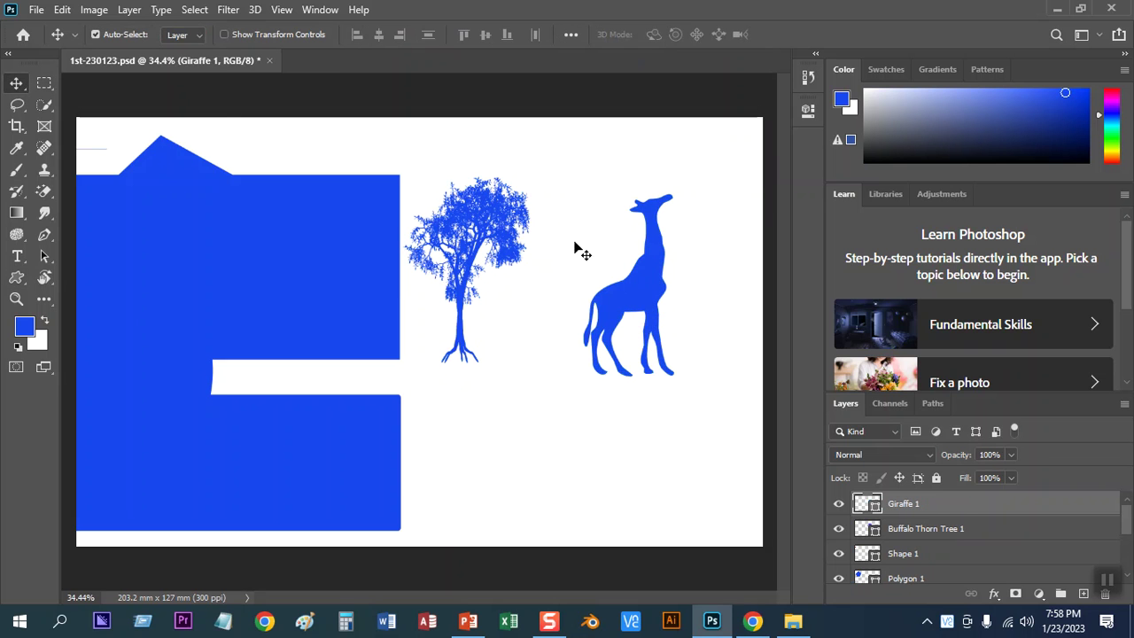
{"action": "left_click_drag", "start_coordinate": [505, 238], "coordinate": [760, 224]}
{"action": "left_click_drag", "start_coordinate": [655, 270], "coordinate": [641, 271]}
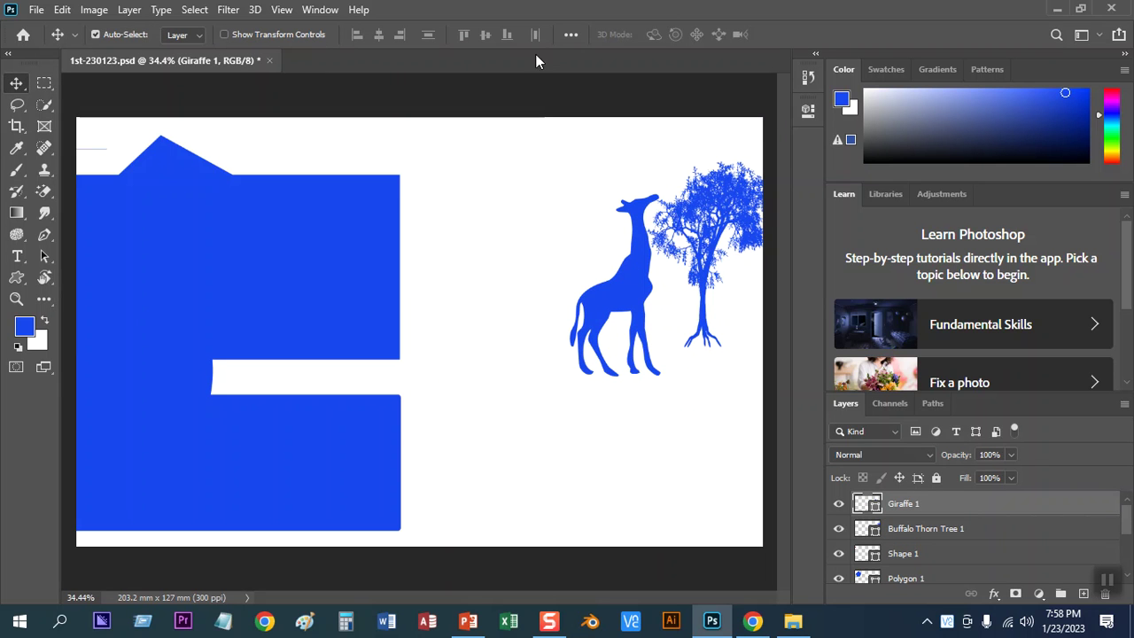
- Collapse Wild Animals and expand the Flowers group in the custom shape picker
{"action": "left_click", "coordinate": [26, 279]}
{"action": "left_click", "coordinate": [672, 35]}
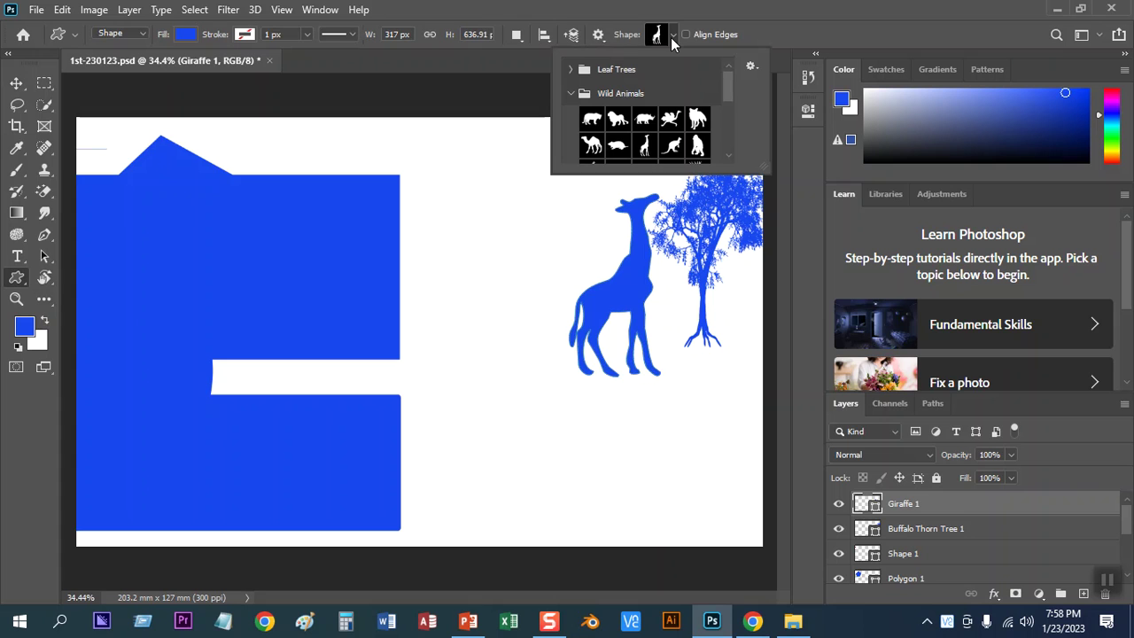
{"action": "left_click", "coordinate": [592, 98]}
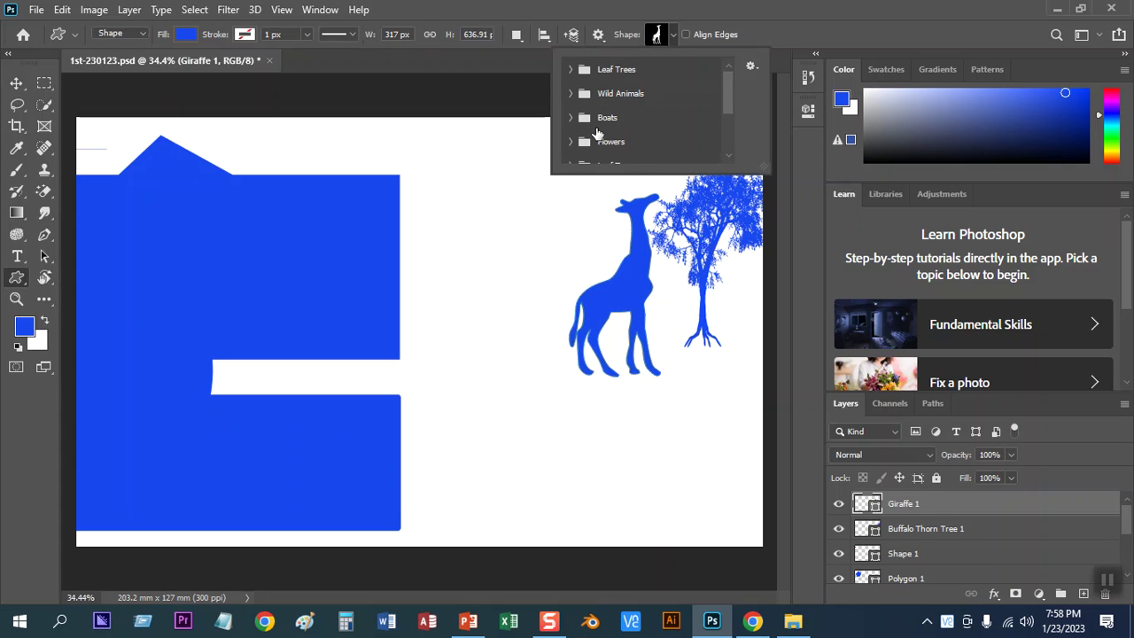
{"action": "scroll", "coordinate": [592, 103], "scroll_direction": "down", "scroll_amount": 1}
{"action": "left_click", "coordinate": [573, 116]}
- Draw the first Flowers shape in blue to the left of the giraffe
{"action": "scroll", "coordinate": [620, 115], "scroll_direction": "down", "scroll_amount": 1}
{"action": "left_click", "coordinate": [592, 116]}
{"action": "left_click", "coordinate": [443, 210]}
{"action": "left_click_drag", "start_coordinate": [438, 204], "coordinate": [532, 367]}
{"action": "left_click", "coordinate": [16, 82]}
{"action": "scroll", "coordinate": [526, 235], "scroll_direction": "down", "scroll_amount": 4}
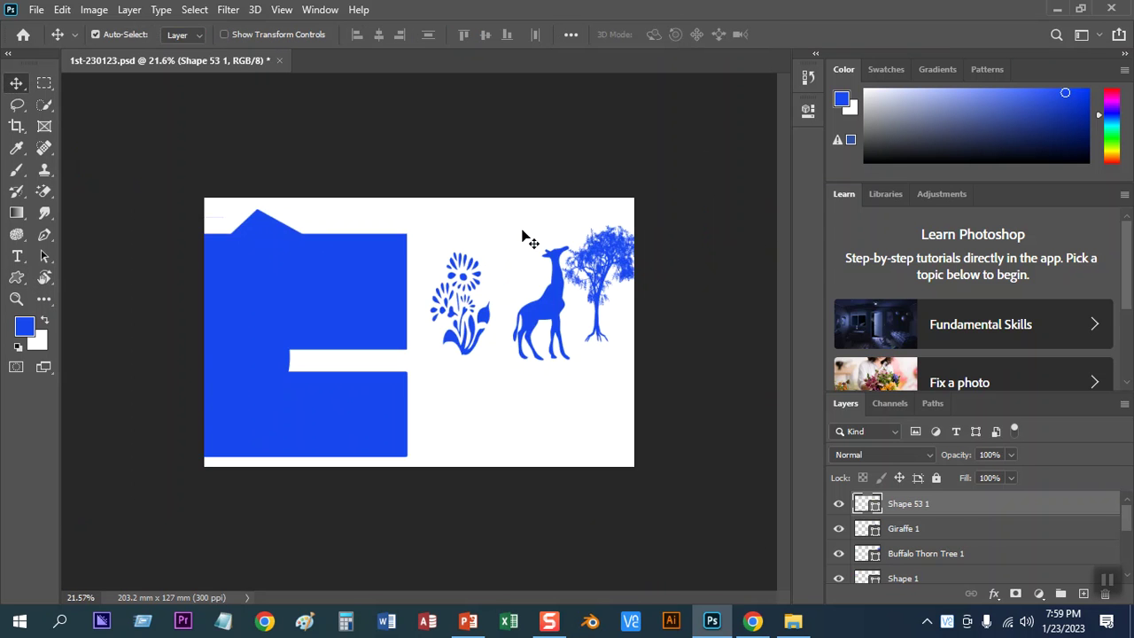
{"action": "scroll", "coordinate": [528, 239], "scroll_direction": "up", "scroll_amount": 3}
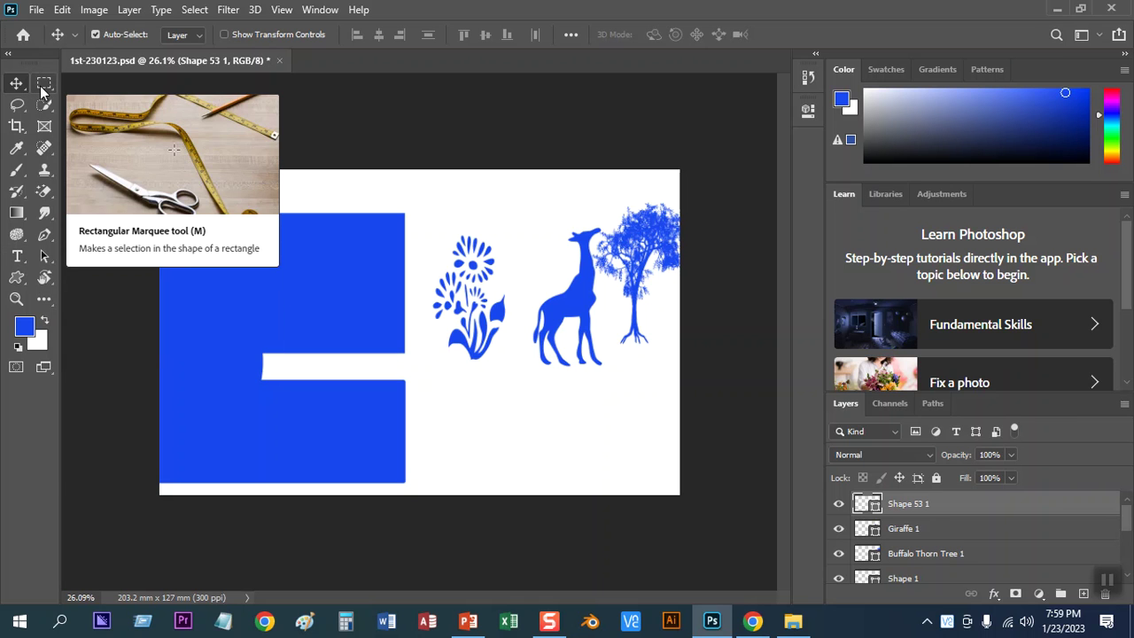
- Reselect the Custom Shape Tool and reopen its shape picker
{"action": "left_click", "coordinate": [16, 278]}
{"action": "left_click", "coordinate": [17, 279]}
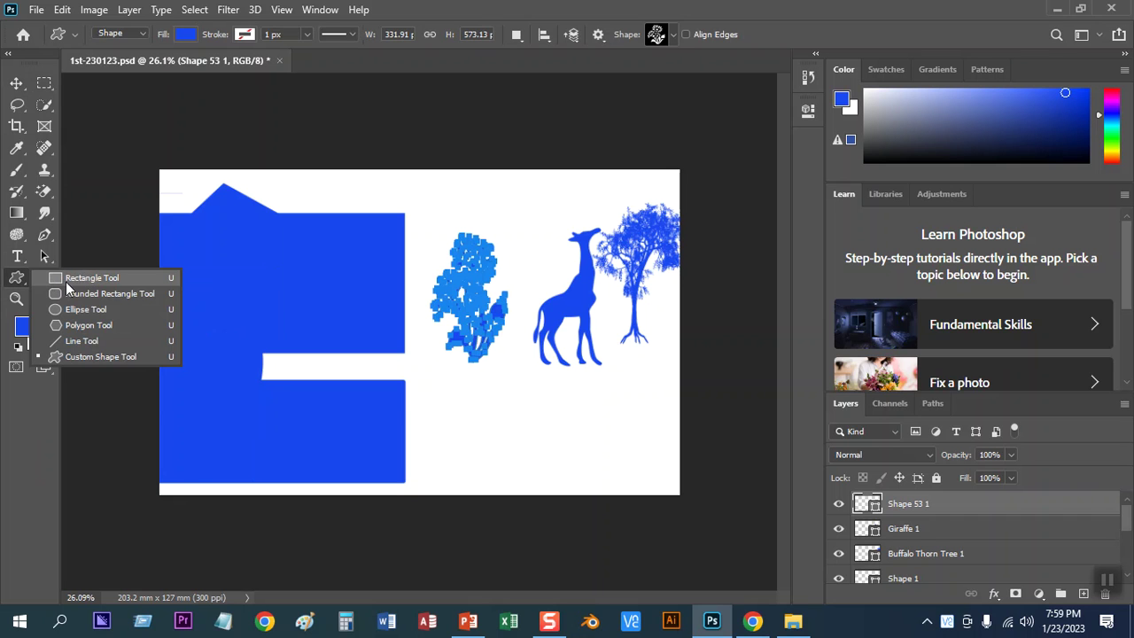
{"action": "left_click", "coordinate": [89, 356]}
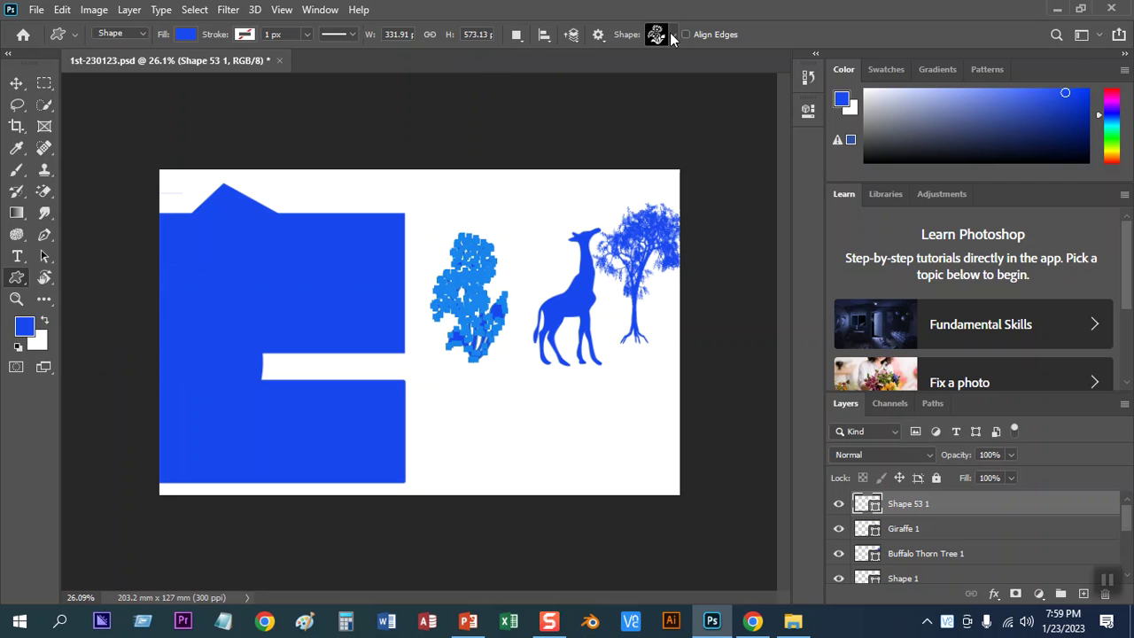
{"action": "left_click", "coordinate": [675, 35]}
{"action": "left_click", "coordinate": [753, 620]}
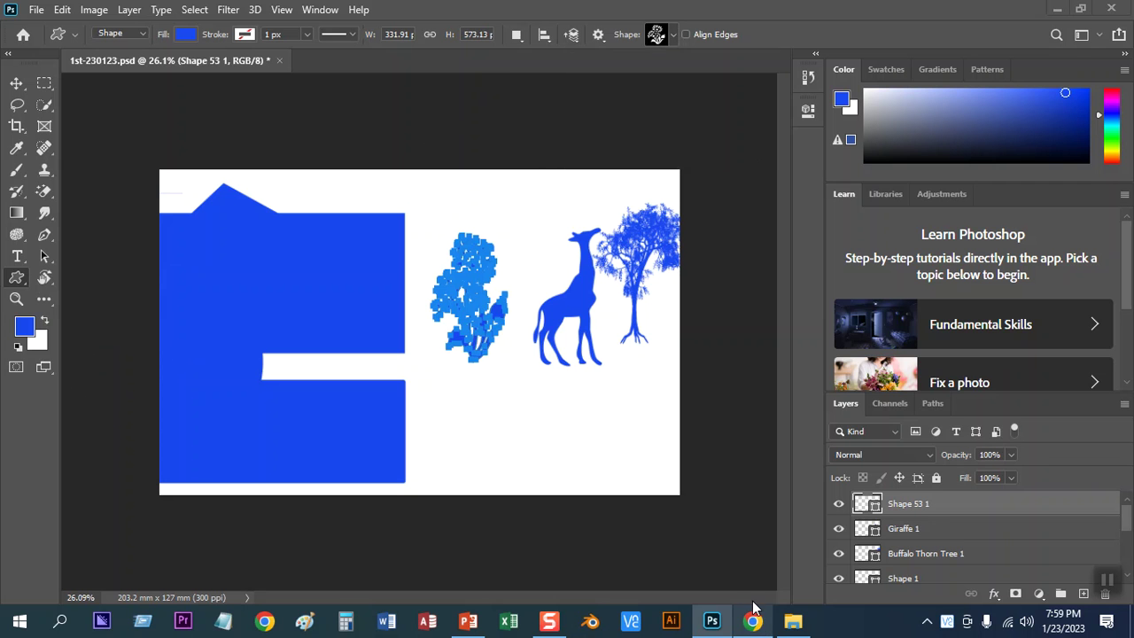
- Search 'photo custom shape free' and open two download results in new tabs
{"action": "left_click", "coordinate": [272, 43]}
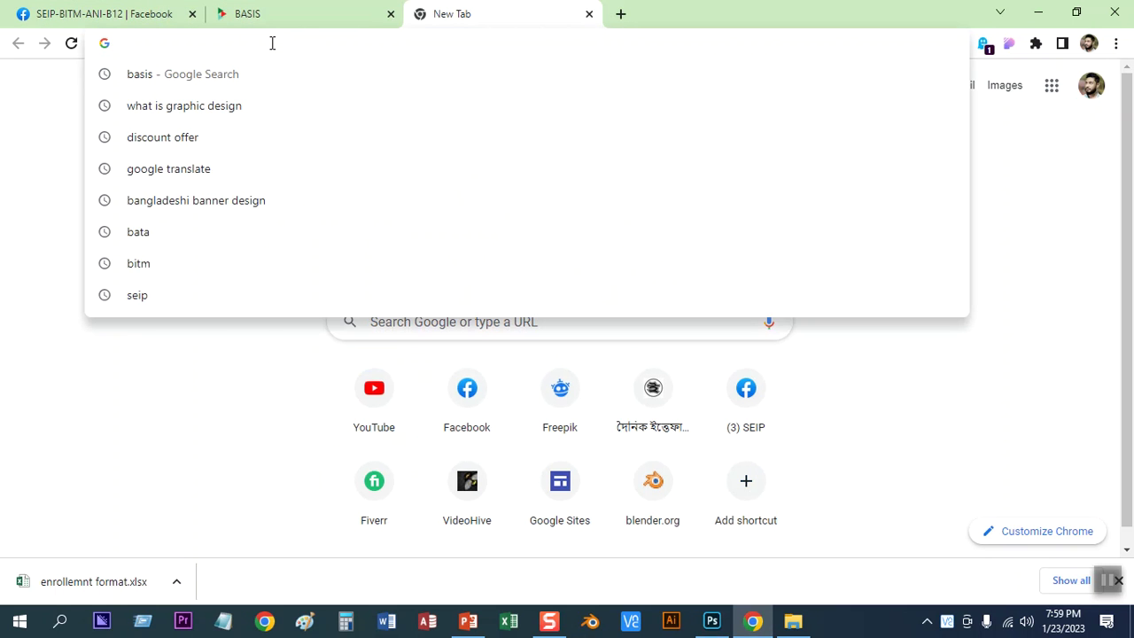
{"action": "type", "text": "photo cust"}
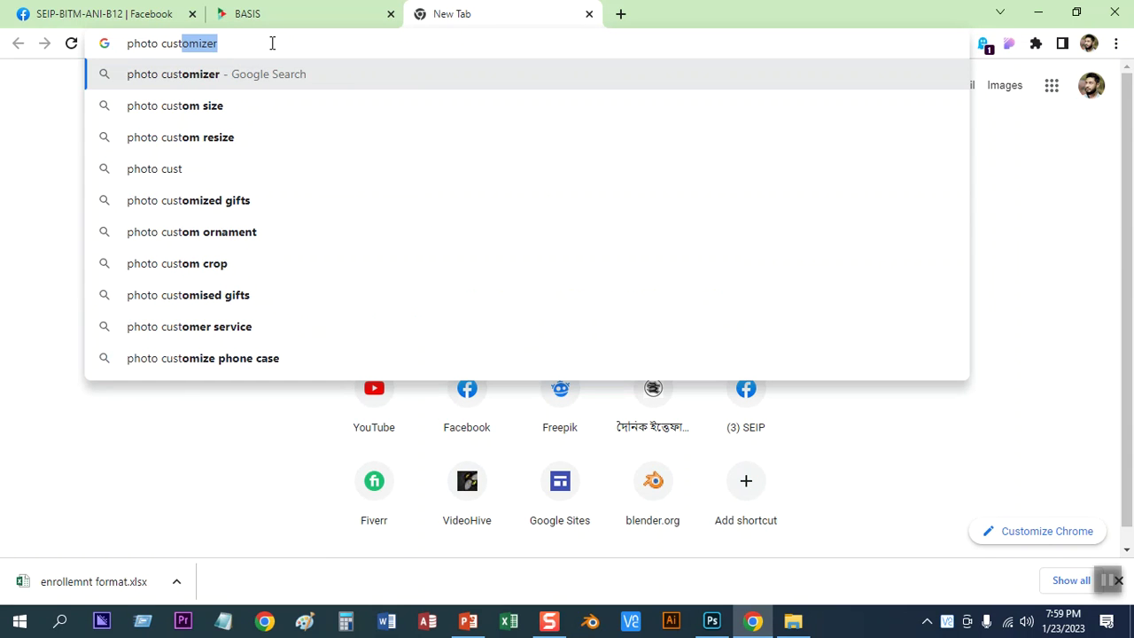
{"action": "type", "text": "om shape"}
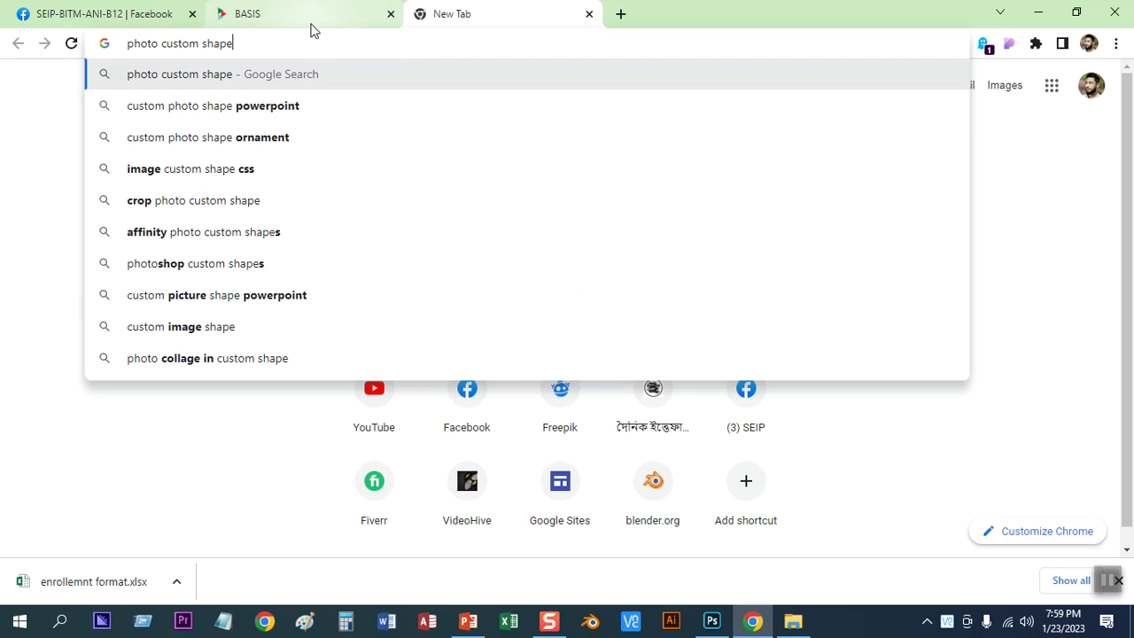
{"action": "type", "text": " free"}
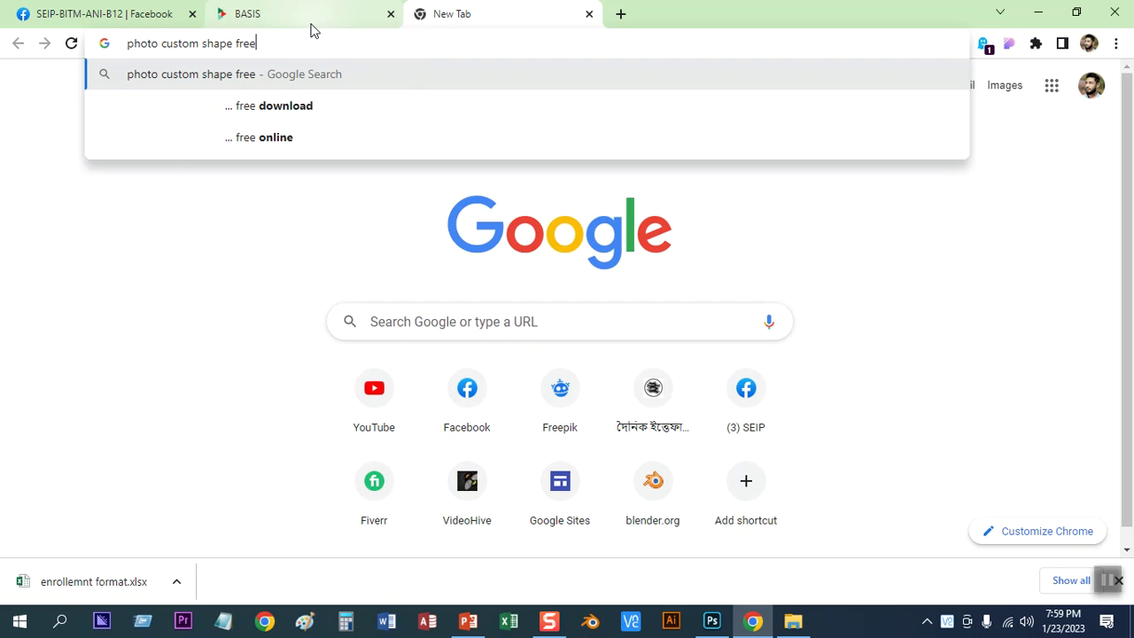
{"action": "left_click", "coordinate": [289, 106]}
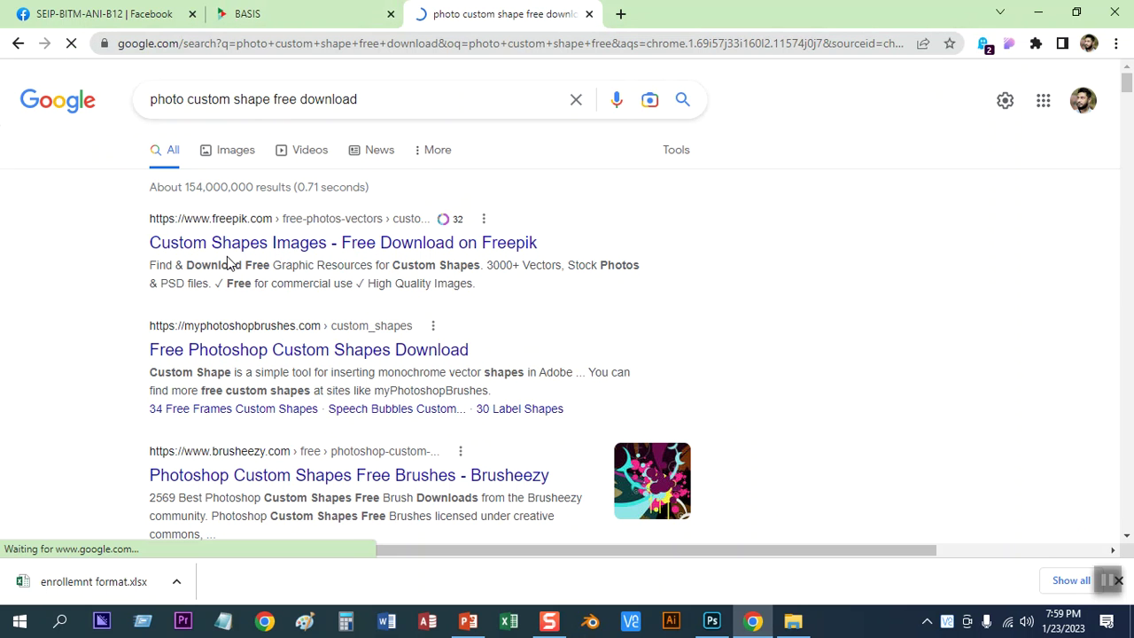
{"action": "middle_click", "coordinate": [252, 357]}
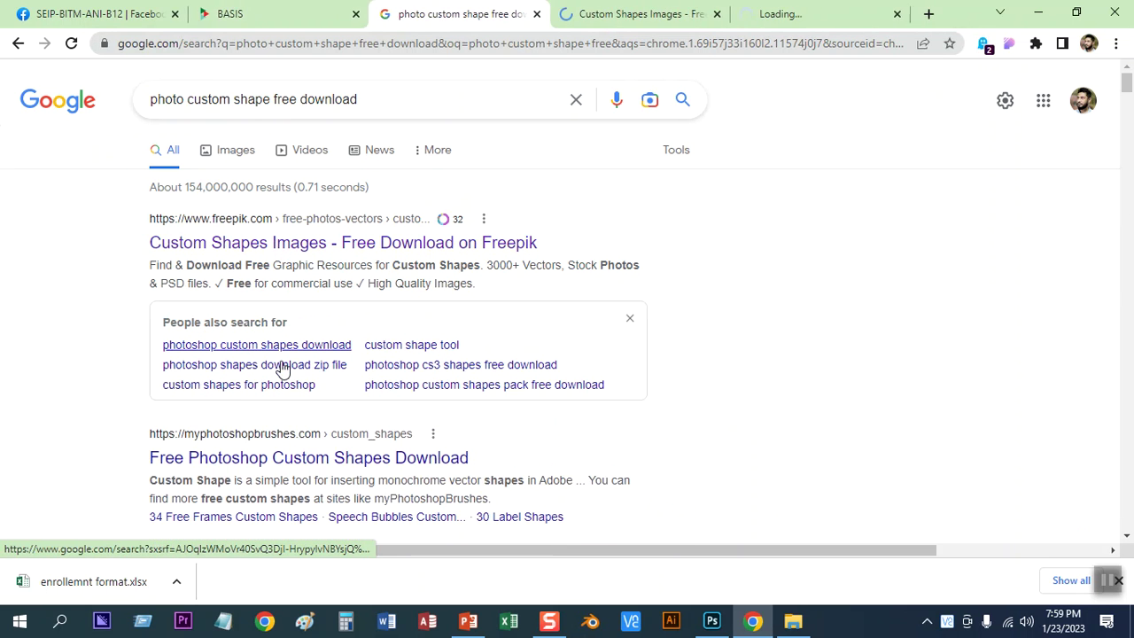
{"action": "scroll", "coordinate": [263, 226], "scroll_direction": "down", "scroll_amount": 2}
{"action": "middle_click", "coordinate": [263, 217]}
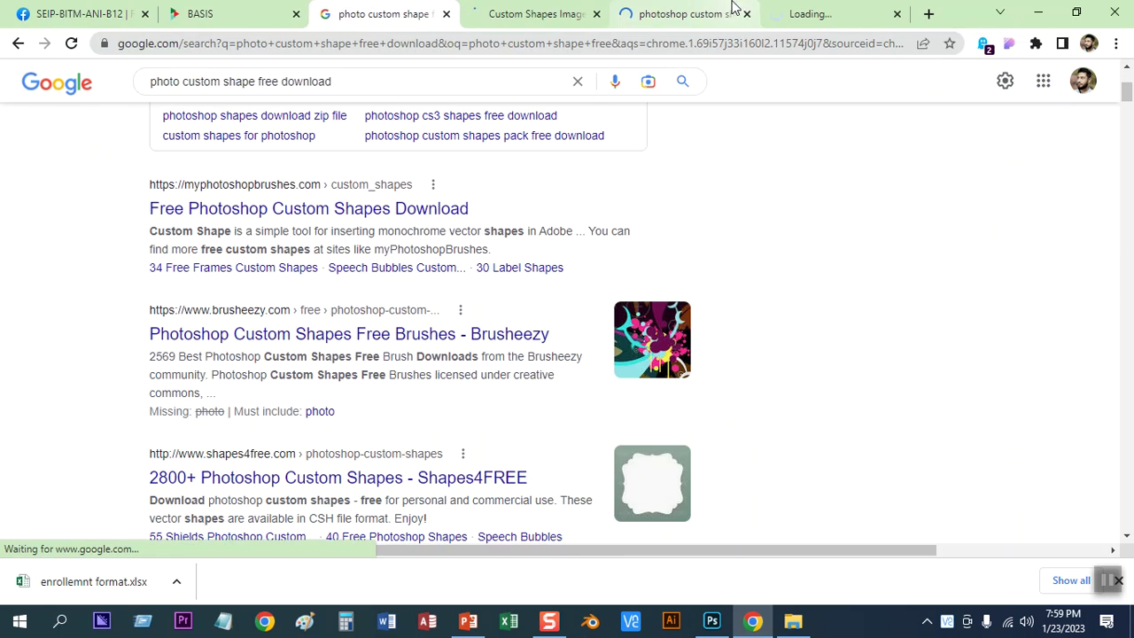
- Browse the Freepik page and the myPhotoshopBrushes custom shapes gallery thumbnails
{"action": "left_click", "coordinate": [534, 13]}
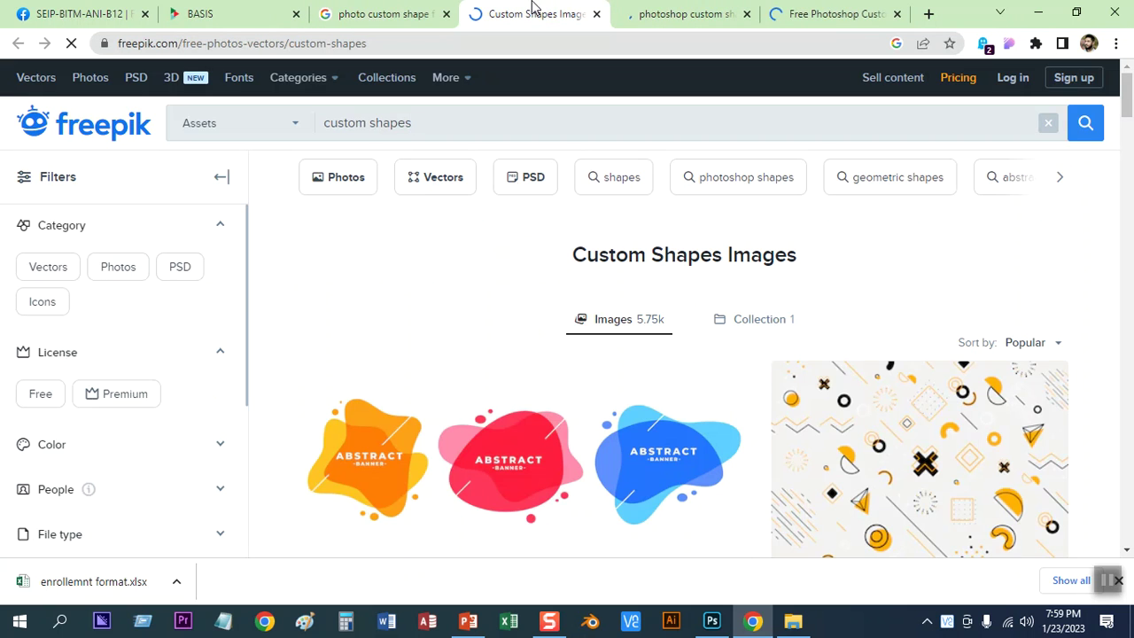
{"action": "scroll", "coordinate": [712, 399], "scroll_direction": "down", "scroll_amount": 10}
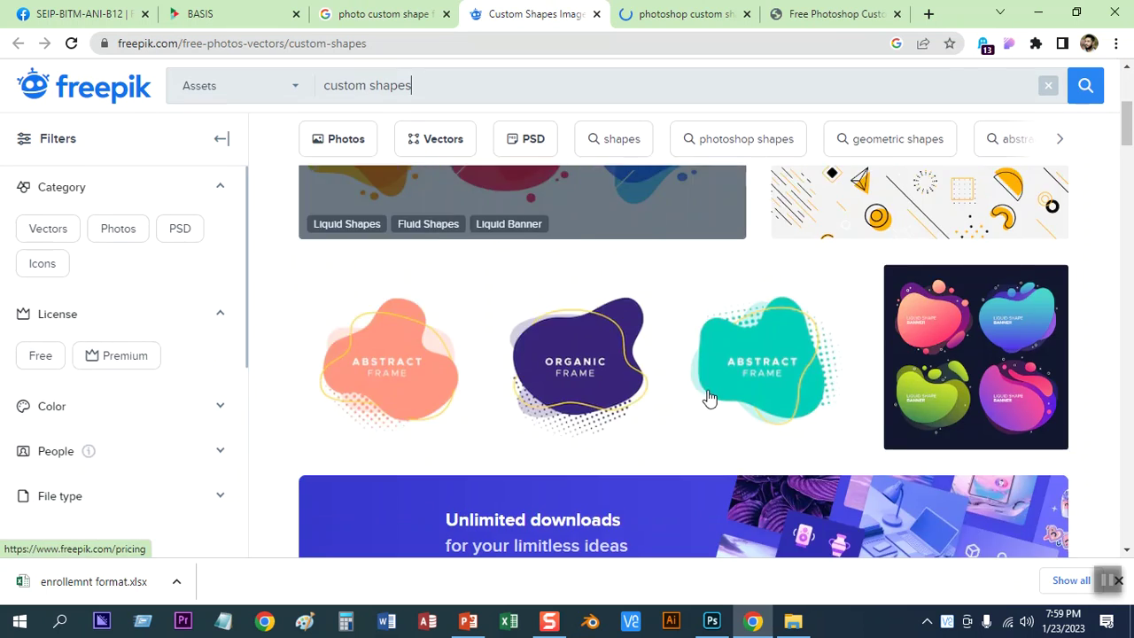
{"action": "scroll", "coordinate": [701, 390], "scroll_direction": "up", "scroll_amount": 10}
{"action": "left_click", "coordinate": [665, 11]}
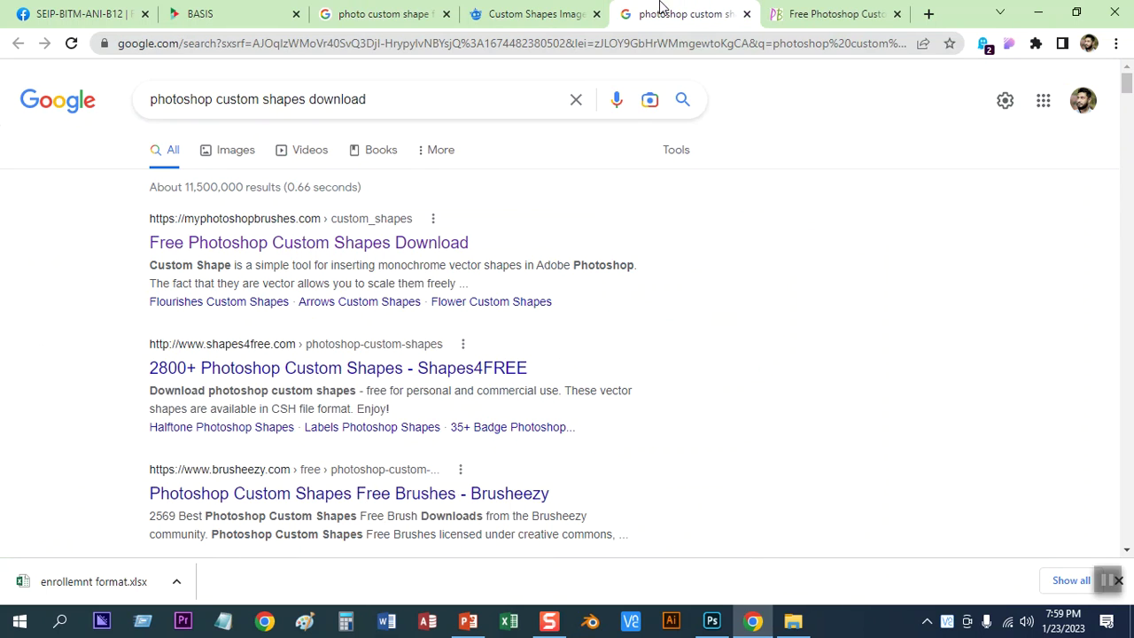
{"action": "left_click", "coordinate": [797, 14]}
{"action": "scroll", "coordinate": [679, 375], "scroll_direction": "down", "scroll_amount": 6}
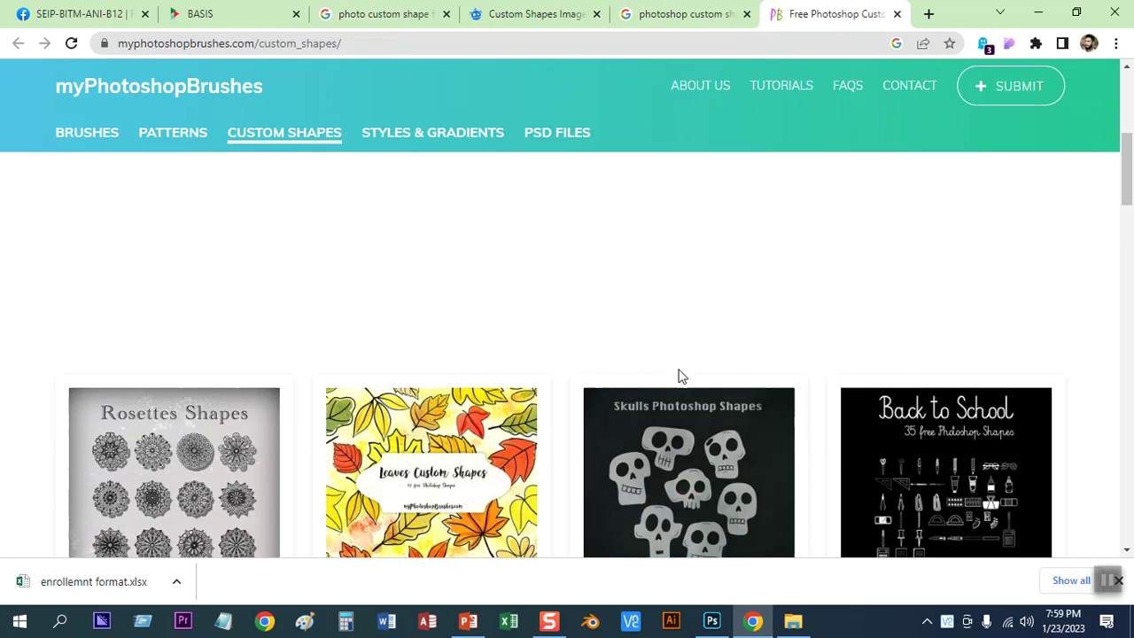
{"action": "scroll", "coordinate": [653, 375], "scroll_direction": "down", "scroll_amount": 6}
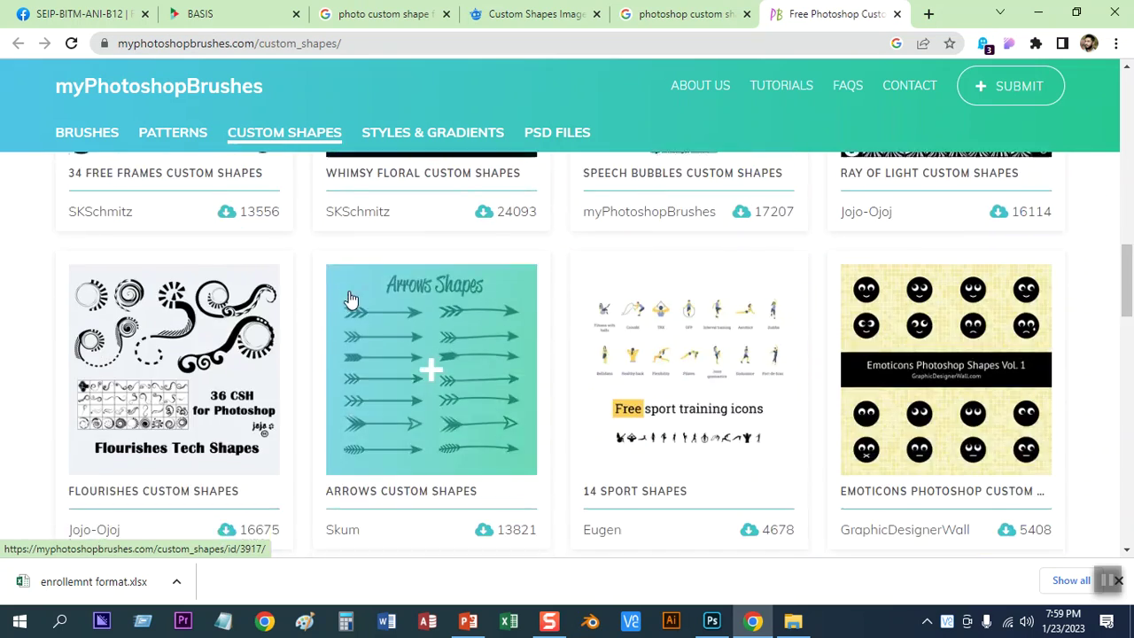
{"action": "scroll", "coordinate": [641, 364], "scroll_direction": "down", "scroll_amount": 4}
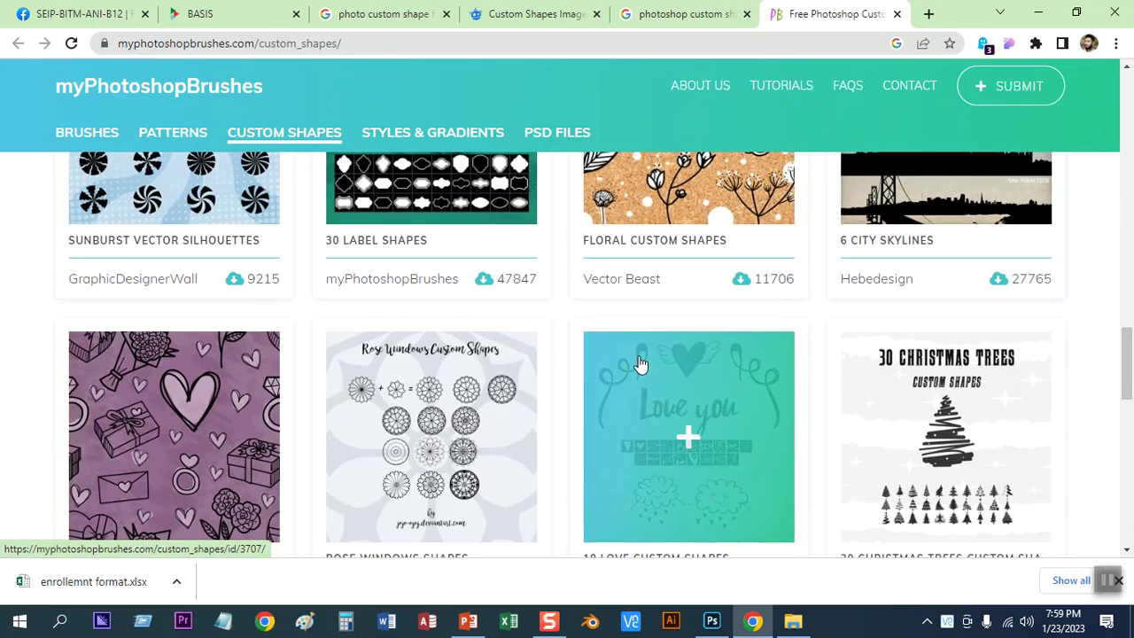
{"action": "left_click", "coordinate": [711, 620]}
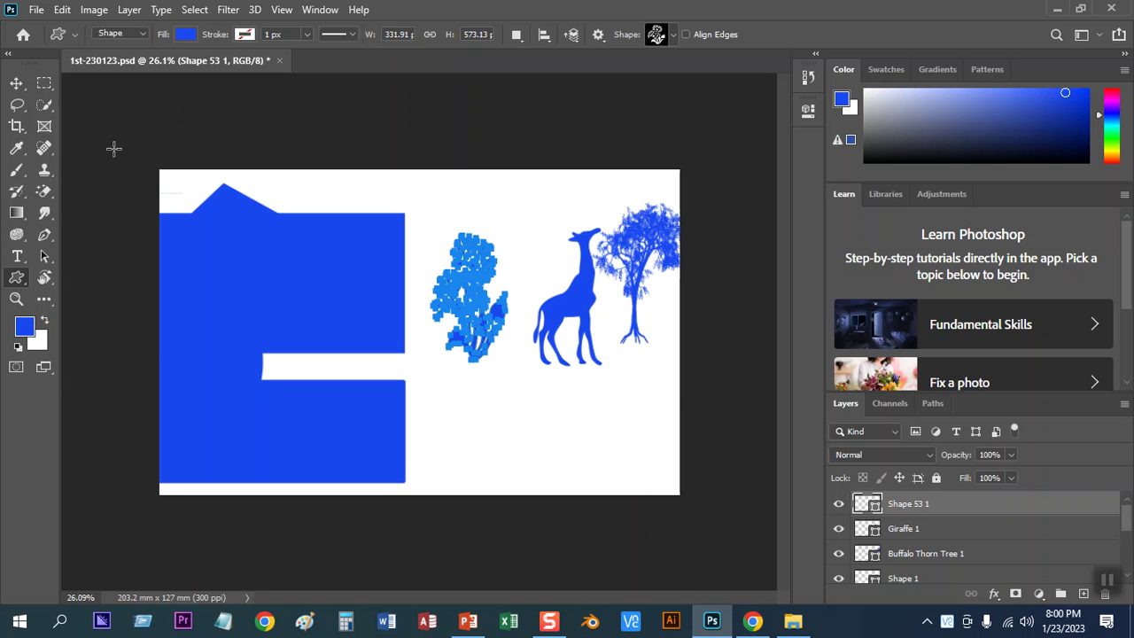
- Move the giraffe slightly left toward the flower
{"action": "left_click", "coordinate": [16, 82]}
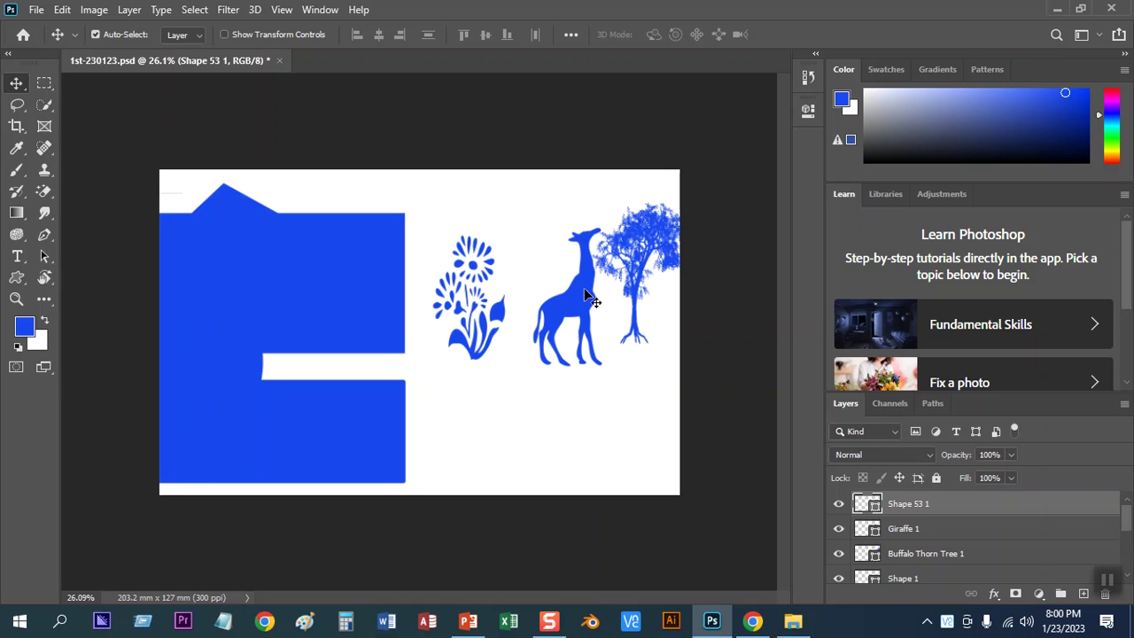
{"action": "left_click_drag", "start_coordinate": [557, 310], "coordinate": [530, 310]}
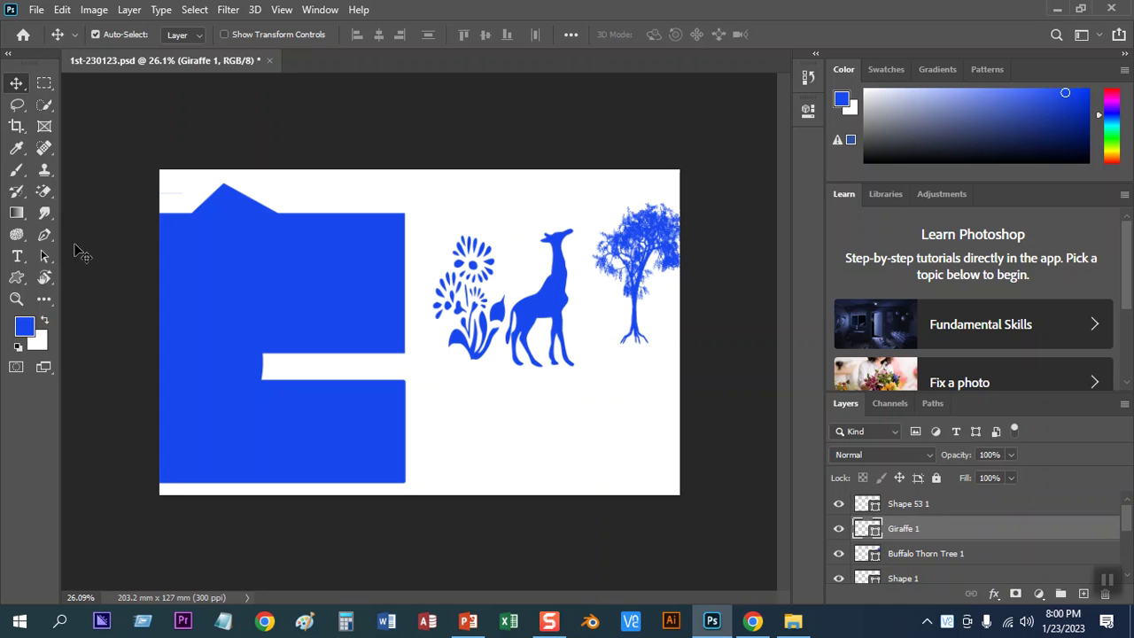
{"action": "scroll", "coordinate": [475, 216], "scroll_direction": "up", "scroll_amount": 1}
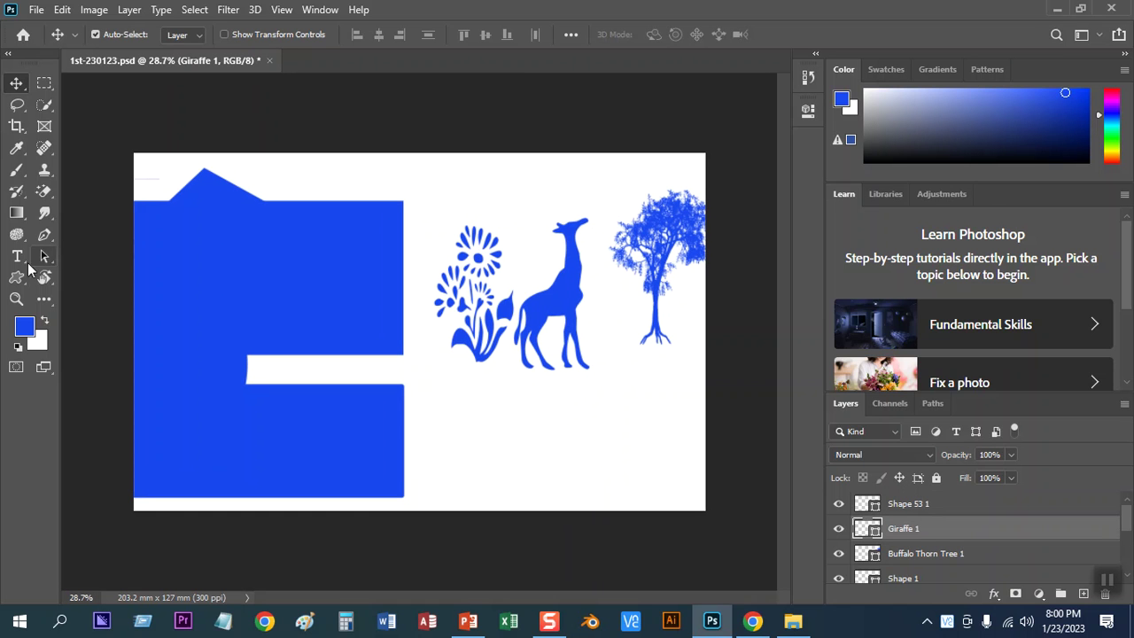
- Marquee-select every shape layer on the canvas and delete them all
{"action": "left_click", "coordinate": [17, 288]}
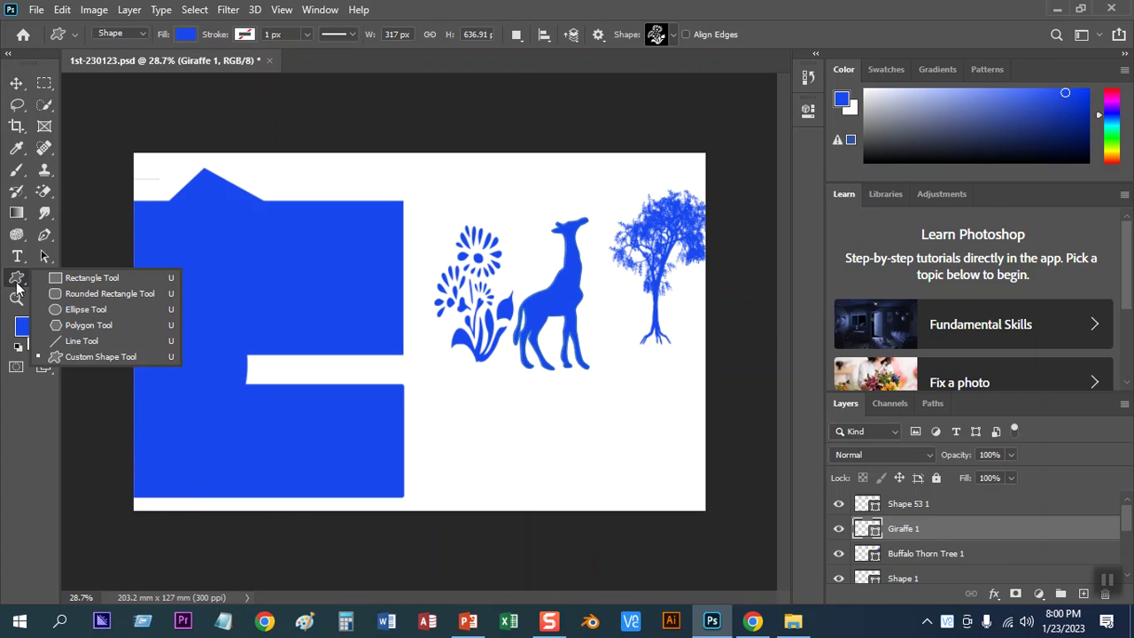
{"action": "left_click", "coordinate": [33, 98]}
{"action": "key", "text": "v"}
{"action": "left_click_drag", "start_coordinate": [137, 121], "coordinate": [700, 514]}
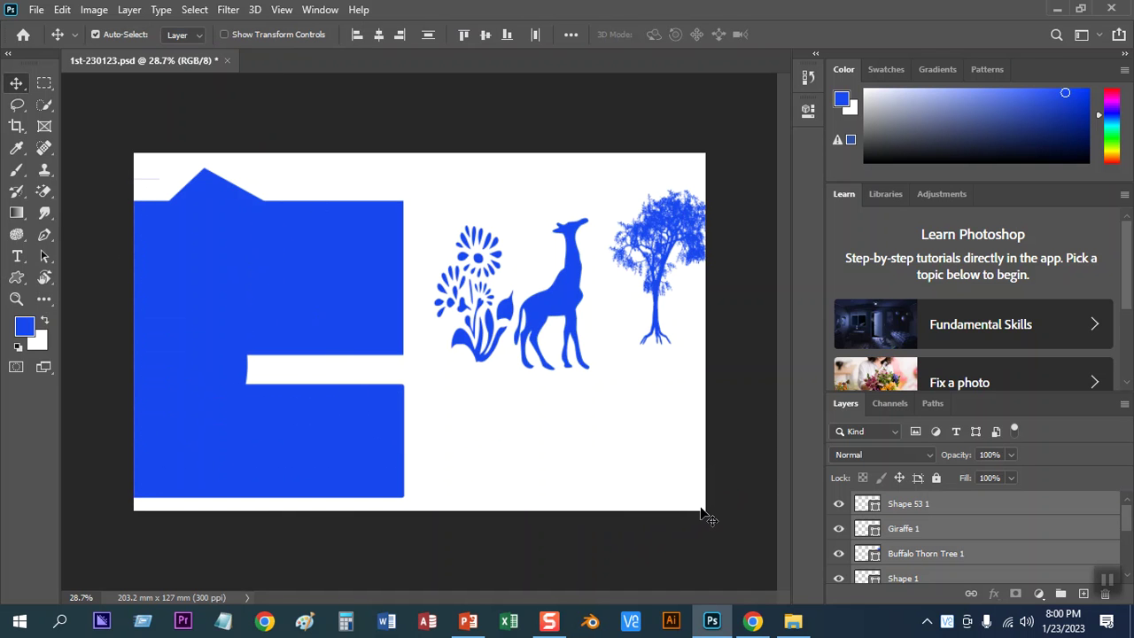
{"action": "key", "text": "Delete"}
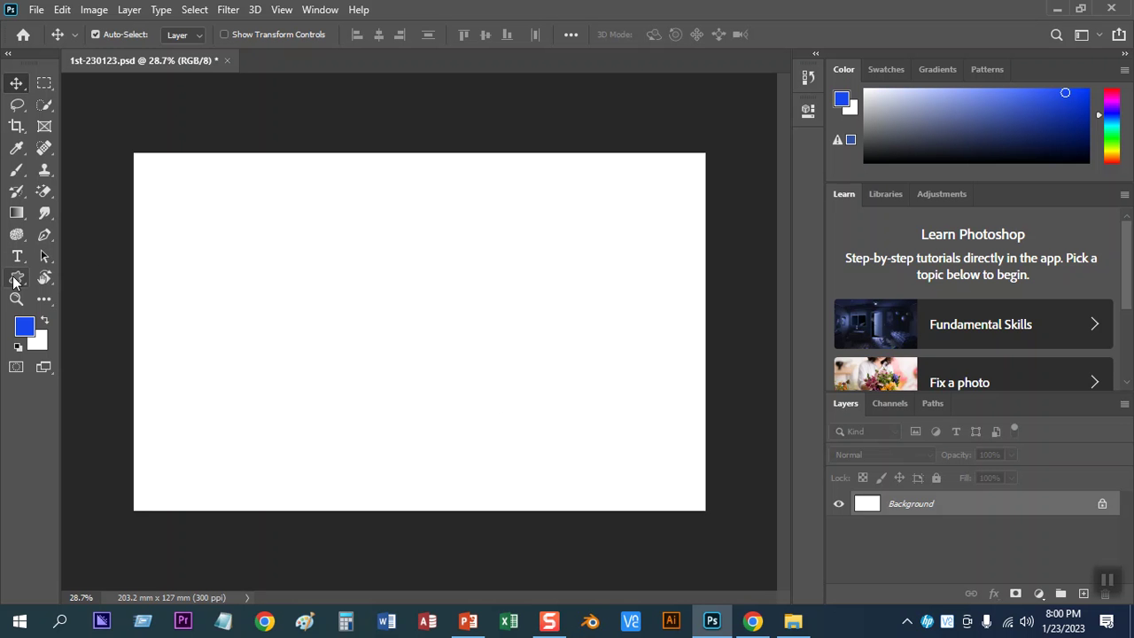
- Select the Rectangle Tool, draw a trial rectangle, then undo it
{"action": "left_click", "coordinate": [17, 280]}
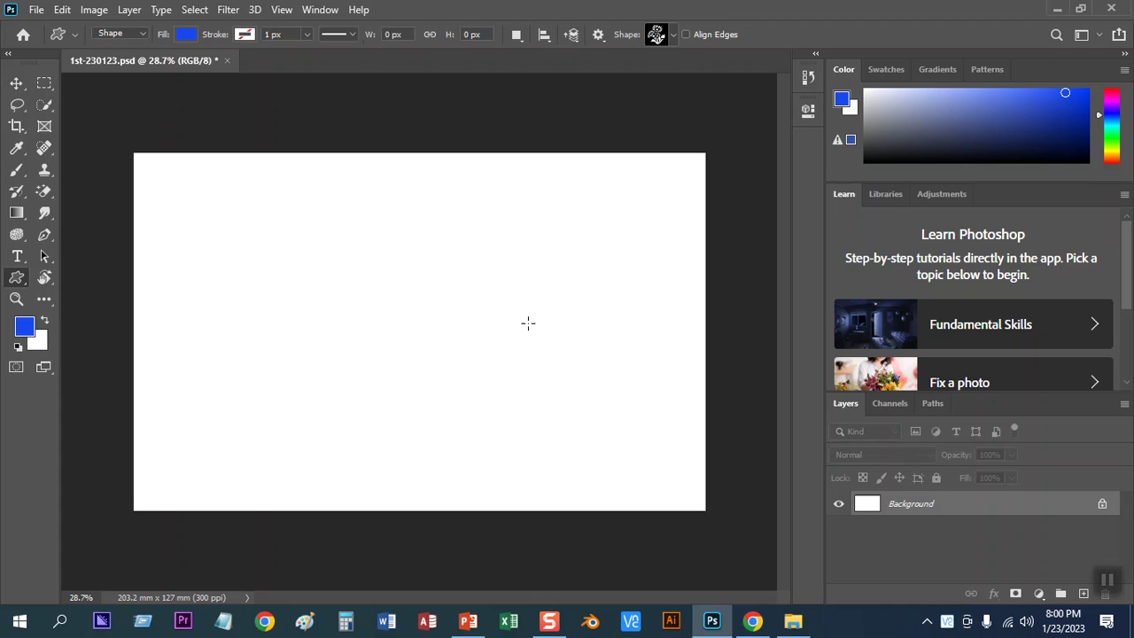
{"action": "right_click", "coordinate": [17, 278]}
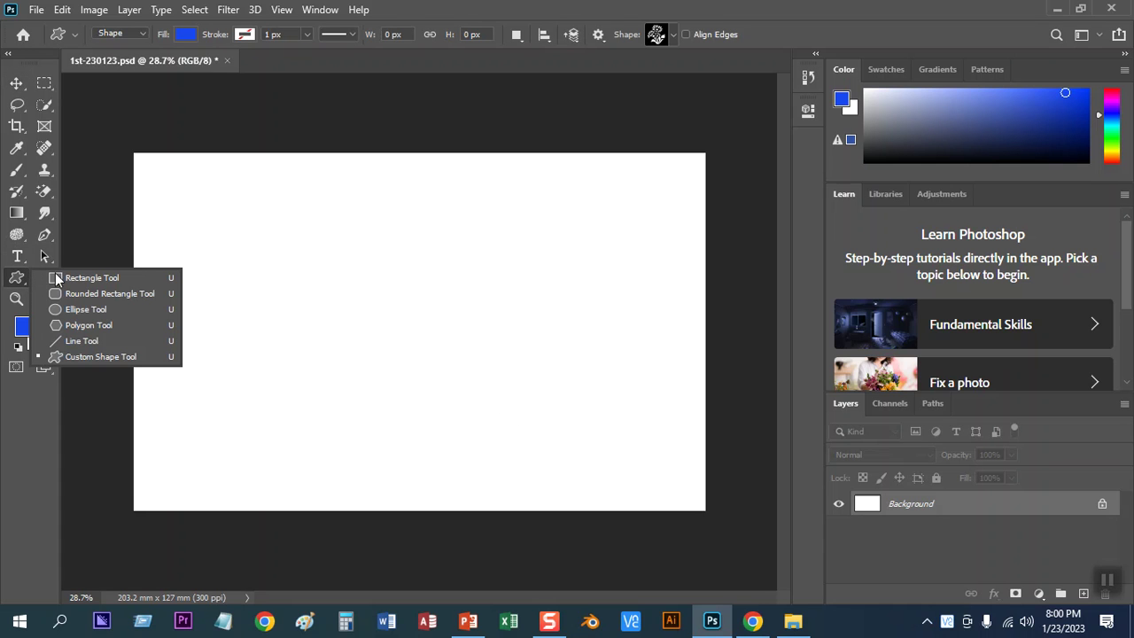
{"action": "left_click", "coordinate": [104, 280]}
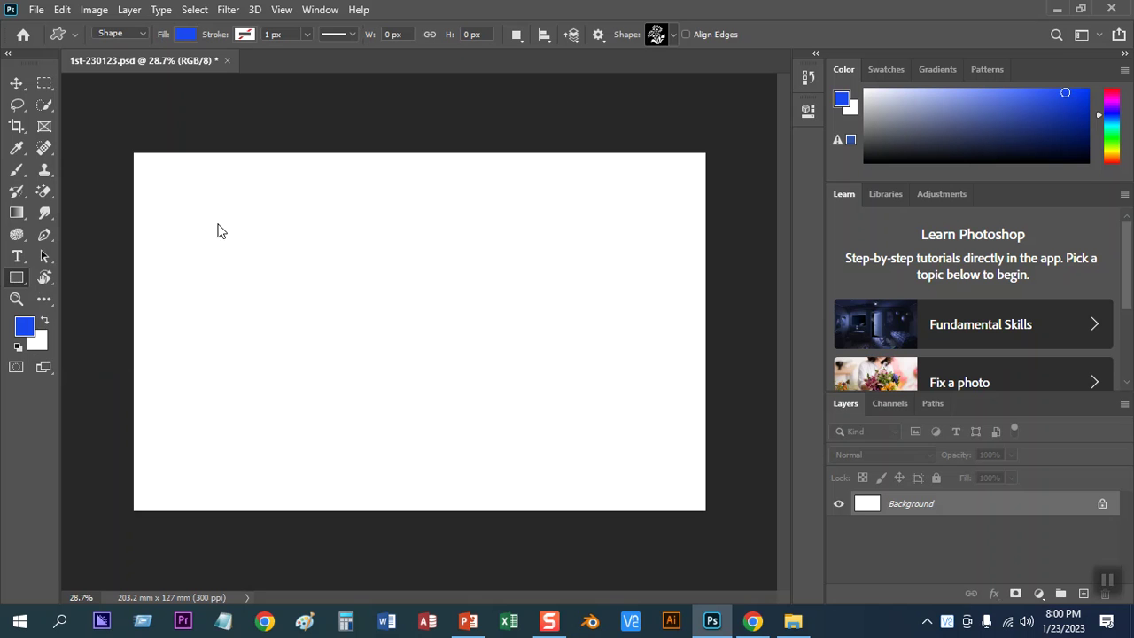
{"action": "left_click_drag", "start_coordinate": [198, 185], "coordinate": [388, 233]}
{"action": "key", "text": "ctrl+z"}
{"action": "left_click", "coordinate": [759, 105]}
- Draw a wide blue rectangle near the top, then undo it as well
{"action": "left_click", "coordinate": [294, 231]}
{"action": "left_click", "coordinate": [611, 235]}
{"action": "left_click_drag", "start_coordinate": [218, 201], "coordinate": [710, 281]}
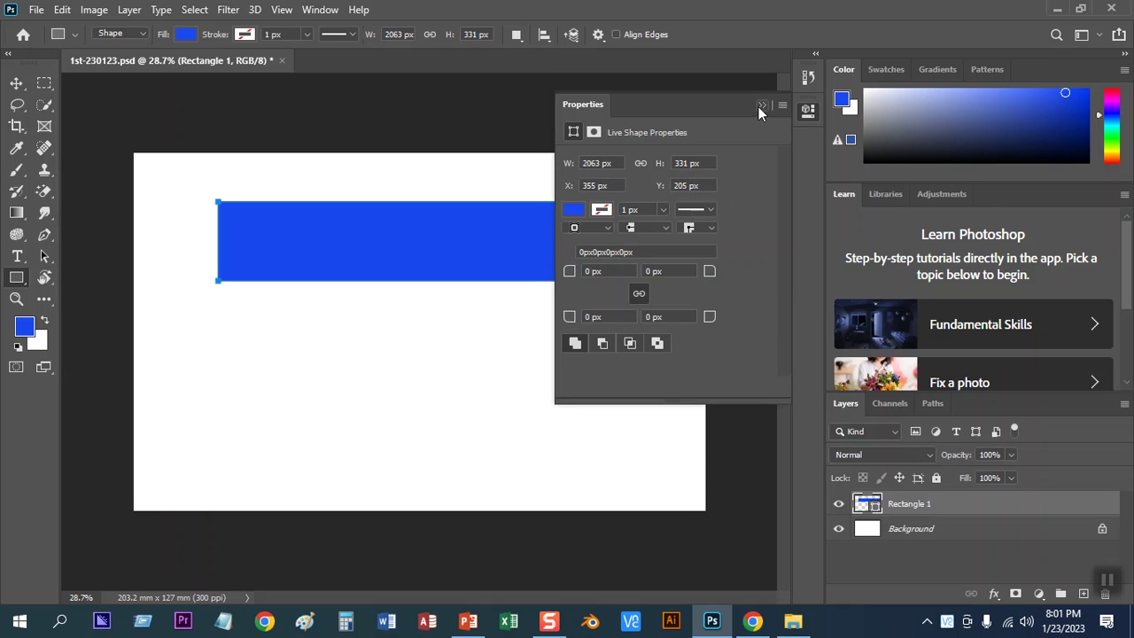
{"action": "left_click", "coordinate": [760, 105]}
{"action": "key", "text": "ctrl+z"}
- Create a 2 in × 3.5 in blue rectangle through the exact-size settings
{"action": "left_click", "coordinate": [289, 211]}
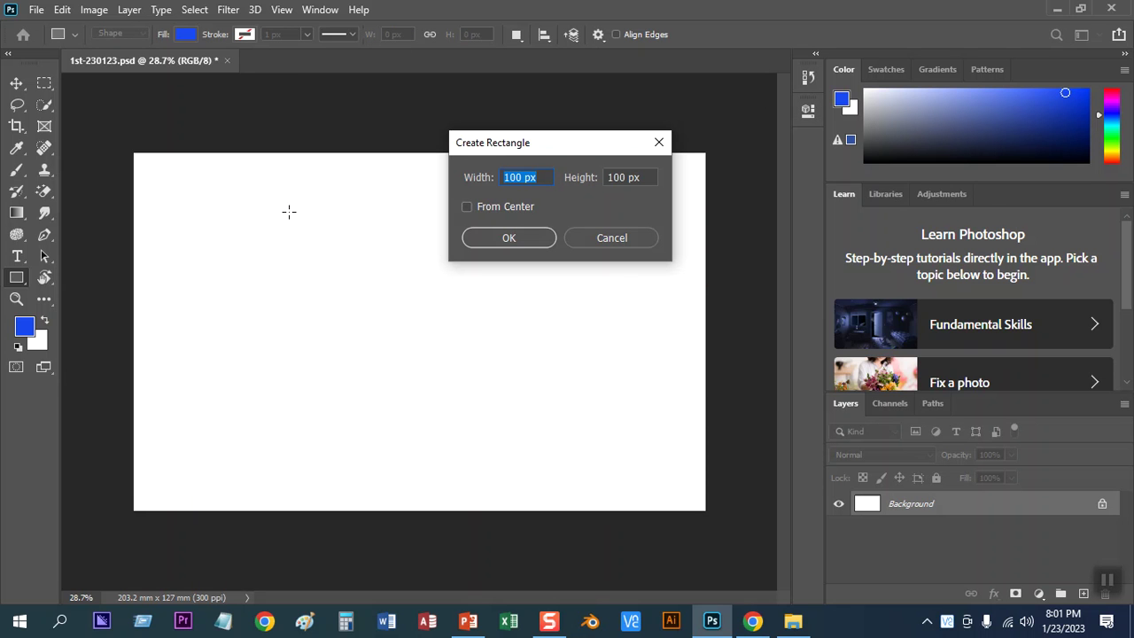
{"action": "type", "text": "2 in"}
{"action": "key", "text": "Tab"}
{"action": "type", "text": "3.5 in"}
{"action": "left_click", "coordinate": [511, 245]}
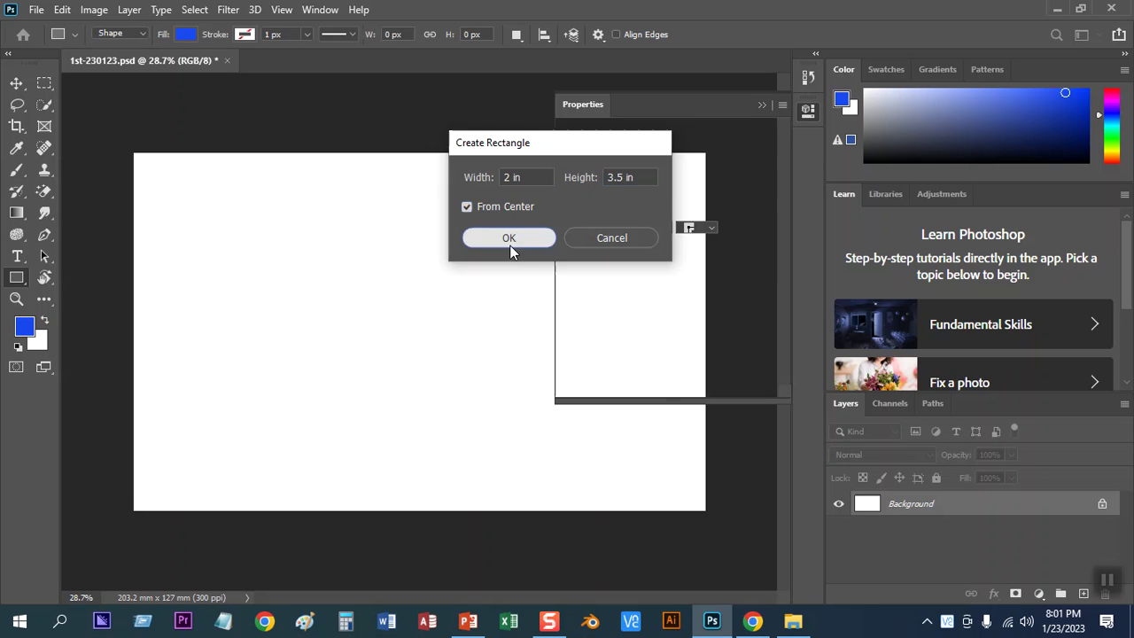
{"action": "left_click", "coordinate": [759, 107]}
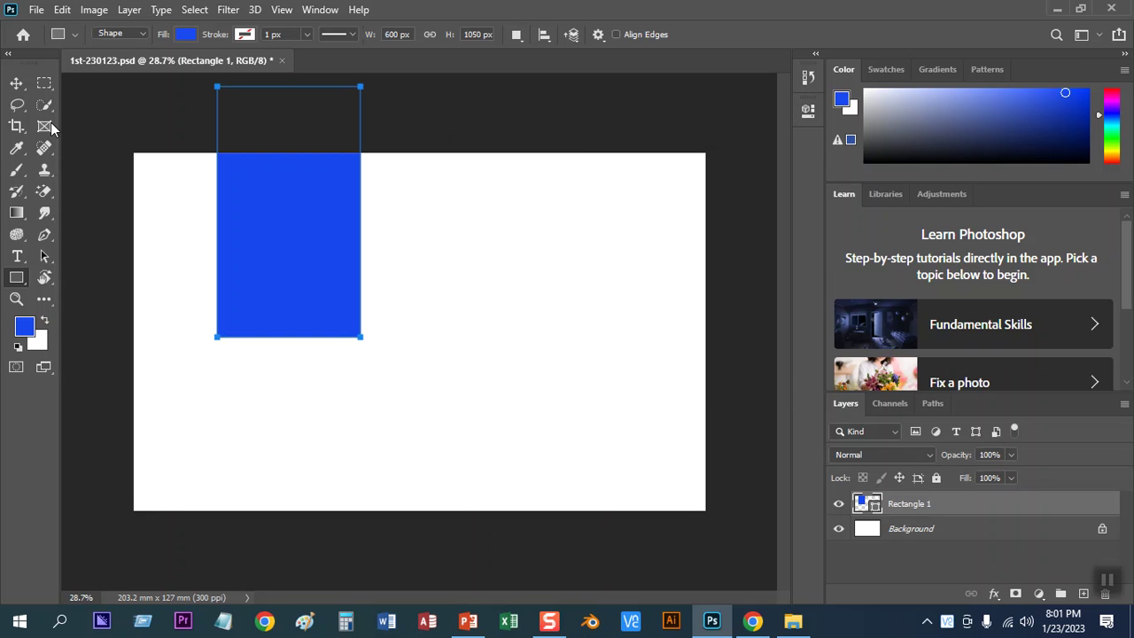
- Move the rectangle down to the canvas centre, then toward the left edge
{"action": "left_click", "coordinate": [16, 82]}
{"action": "left_click_drag", "start_coordinate": [304, 251], "coordinate": [354, 344]}
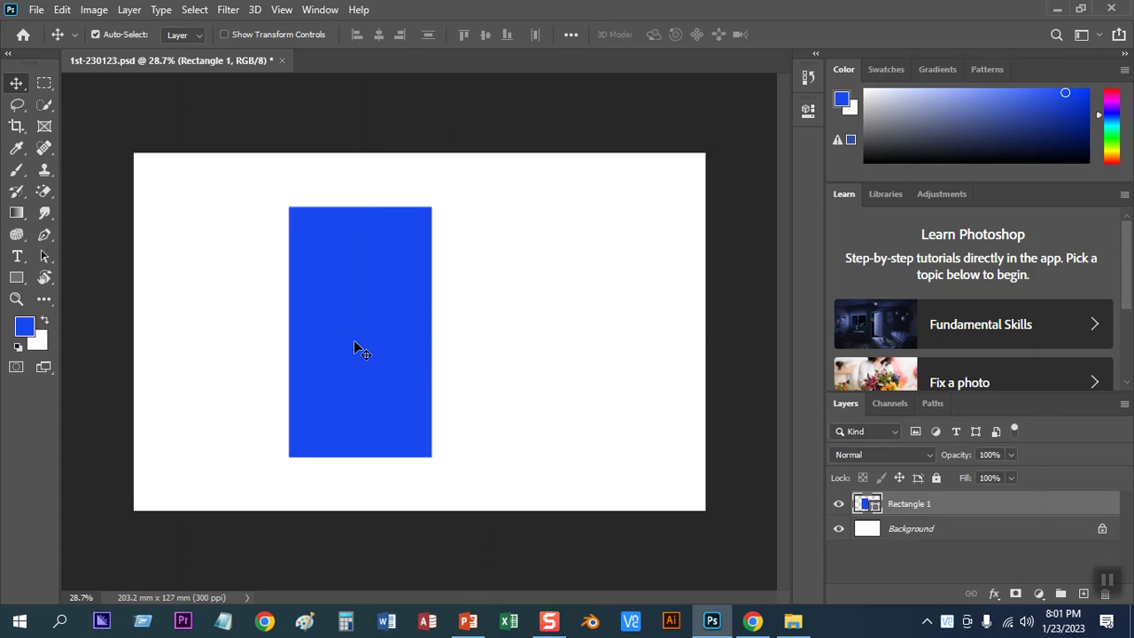
{"action": "left_click_drag", "start_coordinate": [355, 343], "coordinate": [243, 344]}
- Start the Create Rounded Rectangle settings, then switch to Chrome's address bar
{"action": "left_click", "coordinate": [16, 278]}
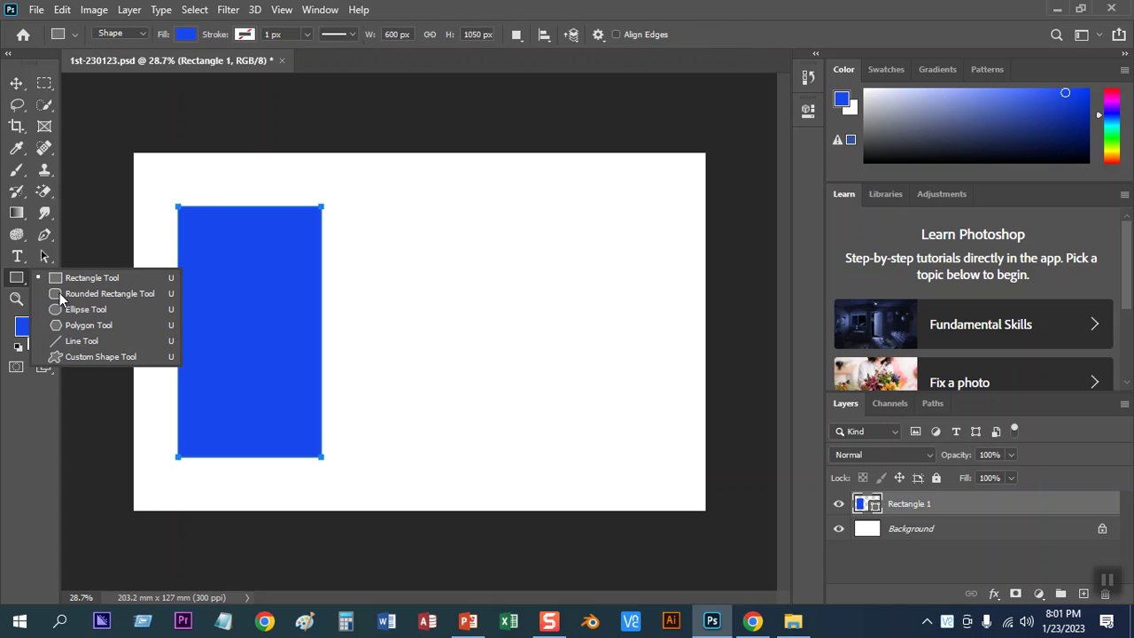
{"action": "left_click", "coordinate": [82, 300]}
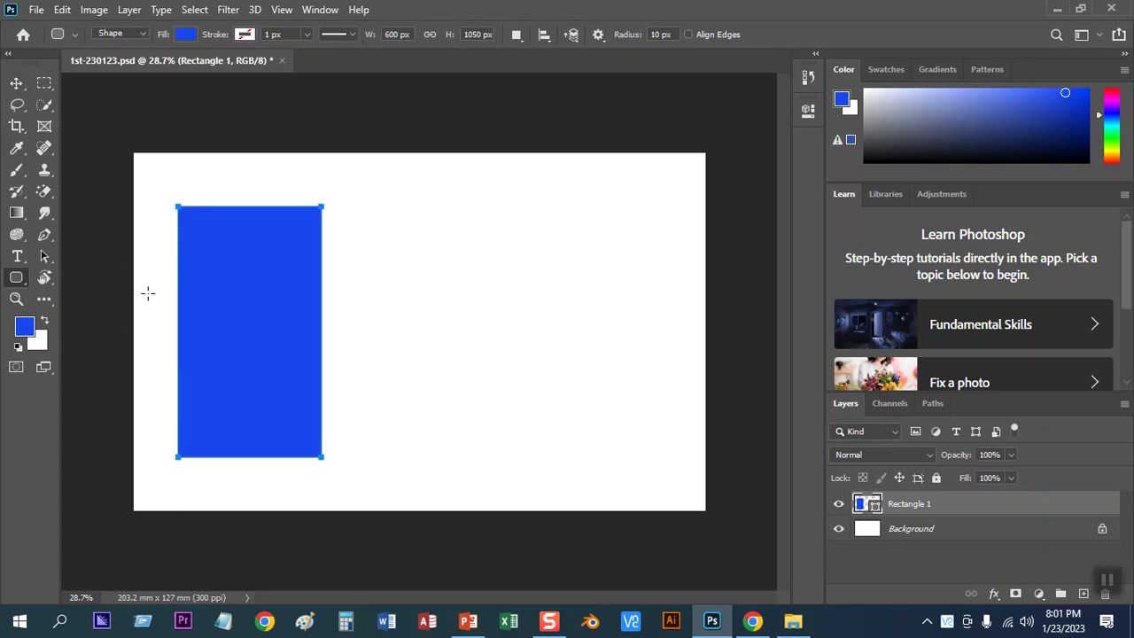
{"action": "left_click", "coordinate": [427, 269]}
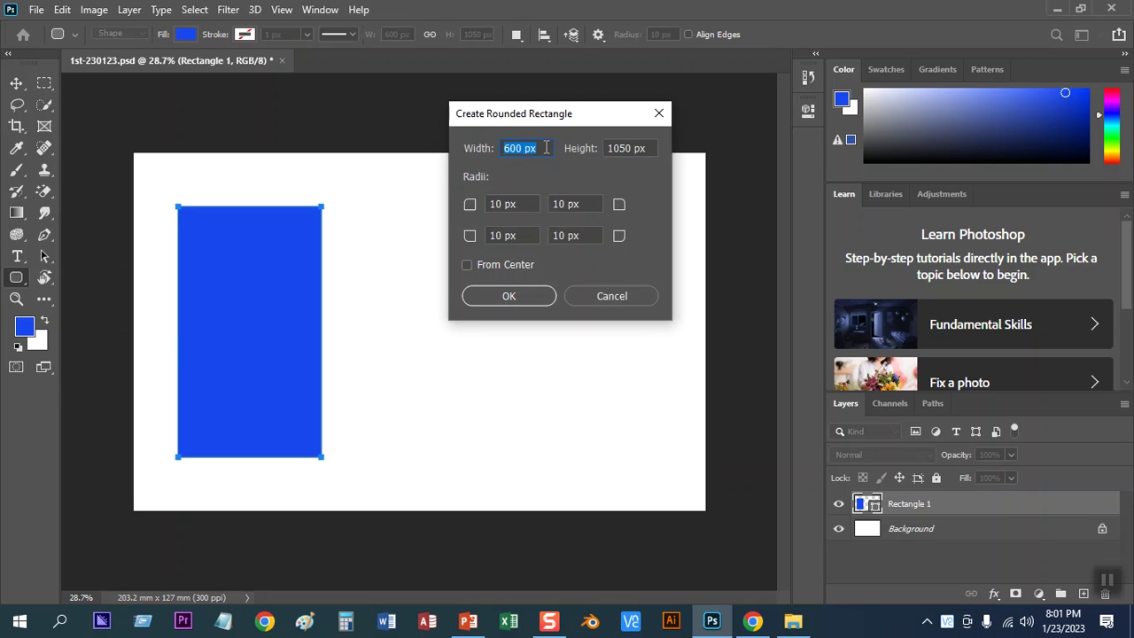
{"action": "left_click", "coordinate": [643, 150]}
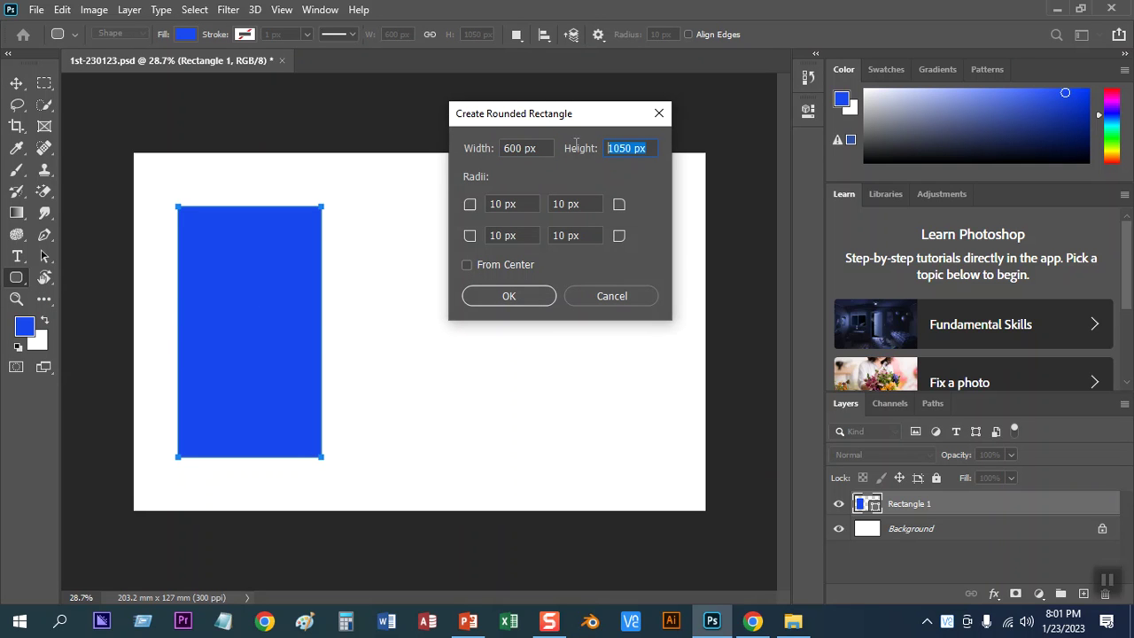
{"action": "left_click", "coordinate": [513, 211]}
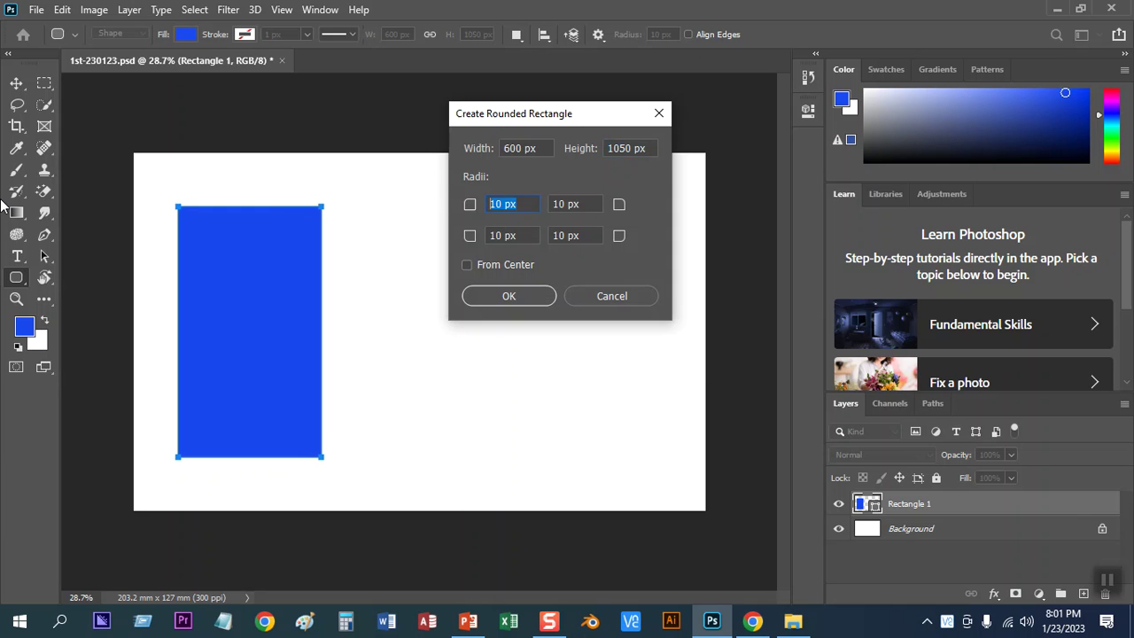
{"action": "left_click", "coordinate": [753, 621]}
{"action": "left_click", "coordinate": [344, 46]}
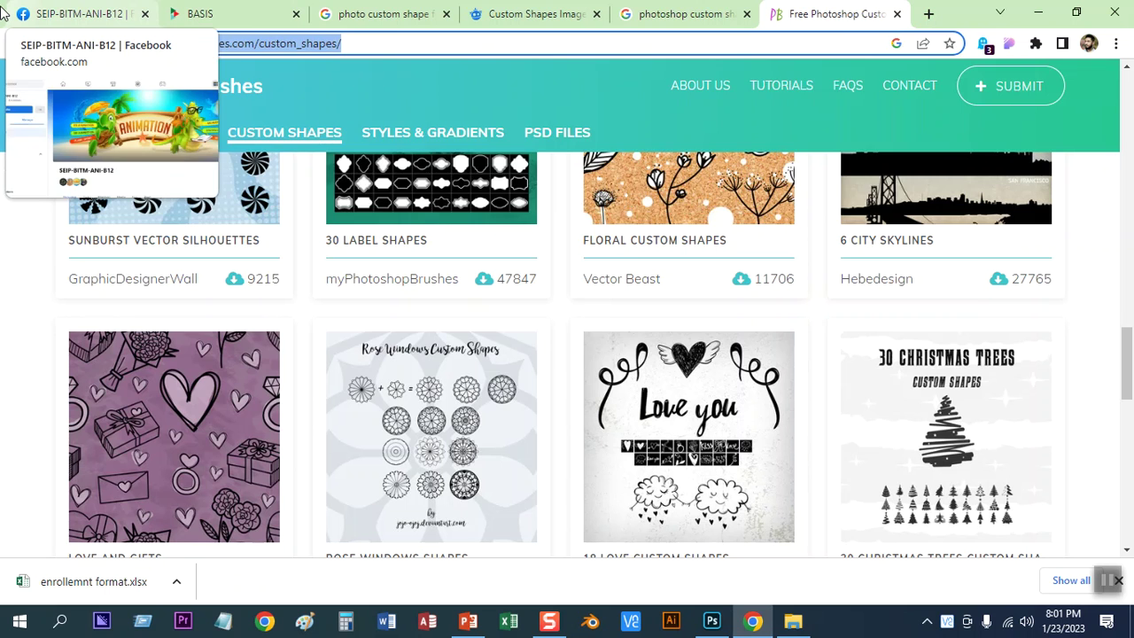
- Search Google Images for '50 discount offer' in Chrome, then return to Photoshop
{"action": "type", "text": "50"}
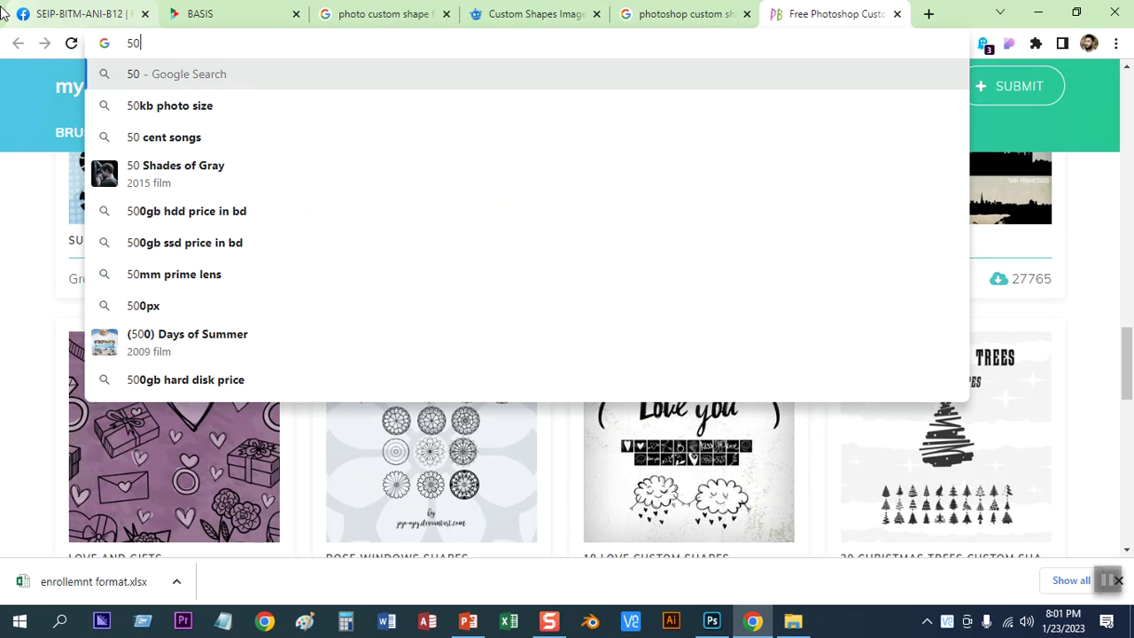
{"action": "type", "text": "% dis"}
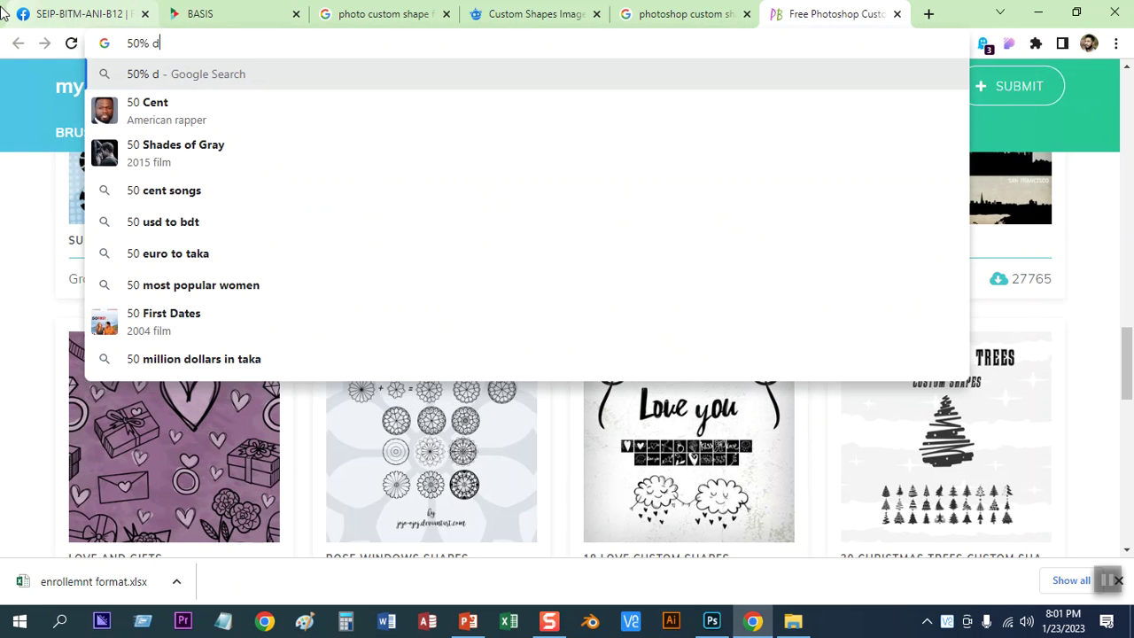
{"action": "left_click", "coordinate": [236, 142]}
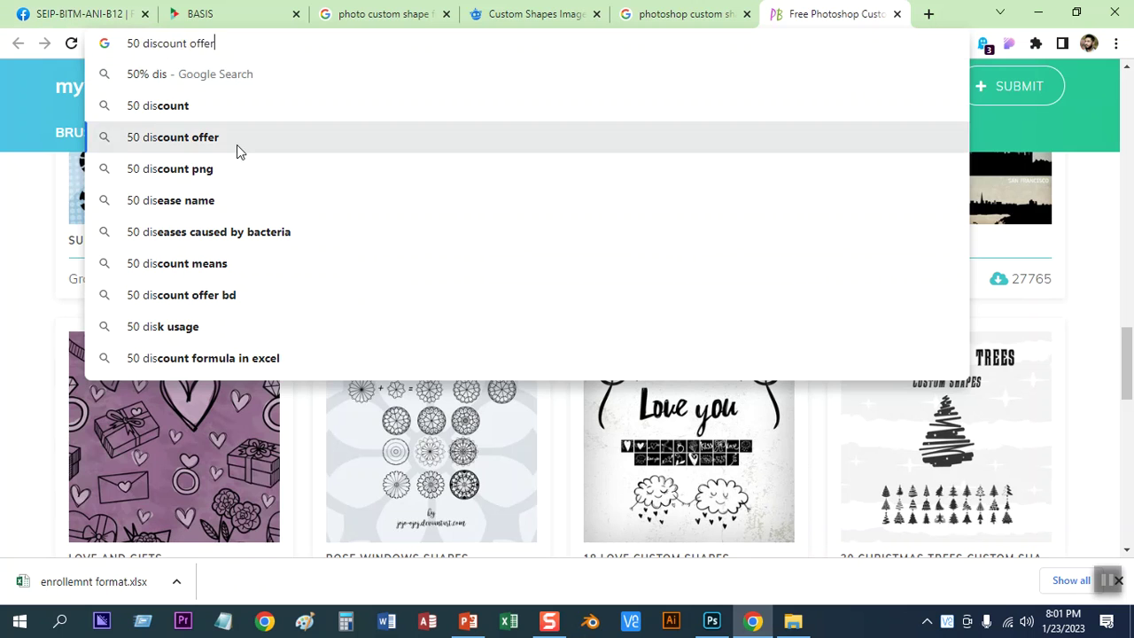
{"action": "left_click", "coordinate": [246, 153]}
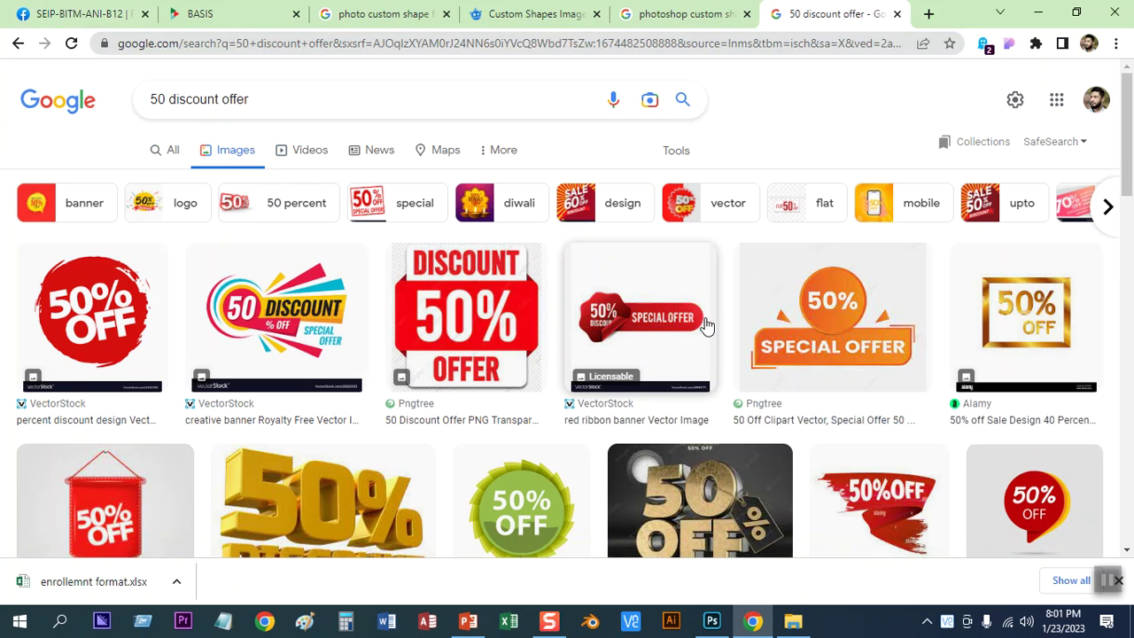
{"action": "left_click", "coordinate": [712, 621]}
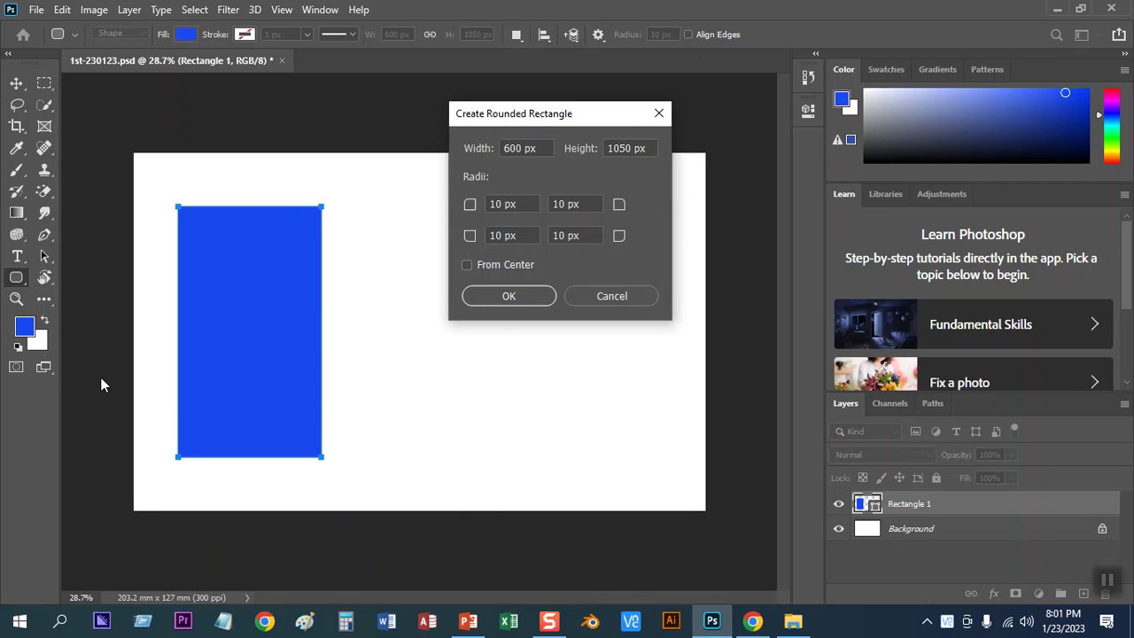
- Switch to the Rounded Rectangle Tool, drawing a test shape and undoing it
{"action": "left_click", "coordinate": [612, 296]}
{"action": "right_click", "coordinate": [24, 279]}
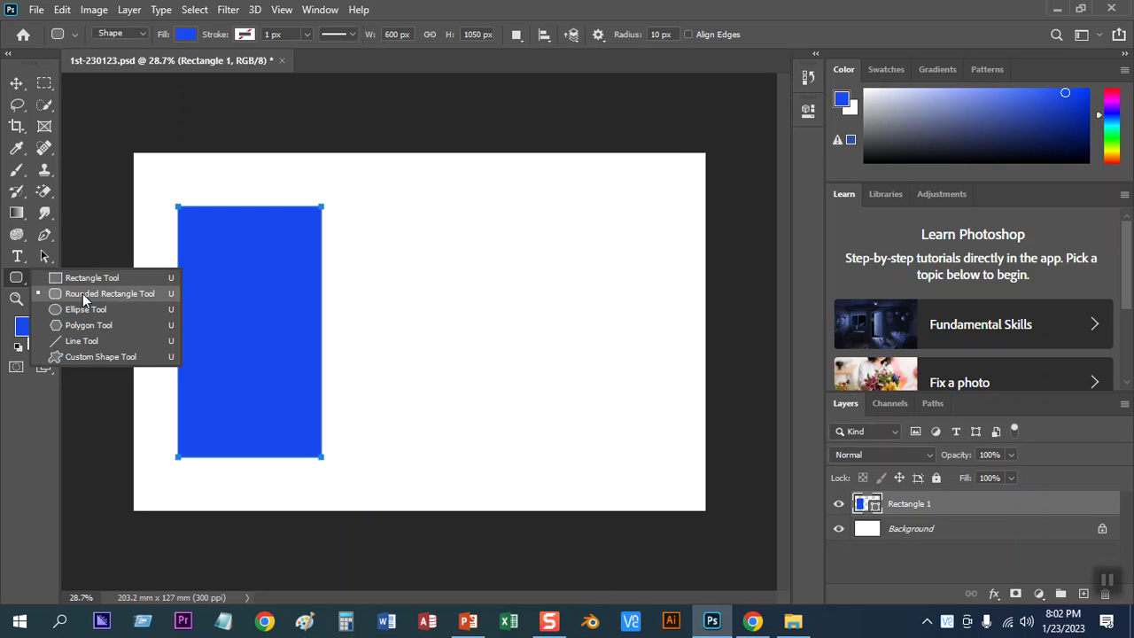
{"action": "left_click", "coordinate": [82, 294]}
{"action": "left_click_drag", "start_coordinate": [373, 229], "coordinate": [588, 306]}
{"action": "key", "text": "ctrl+z"}
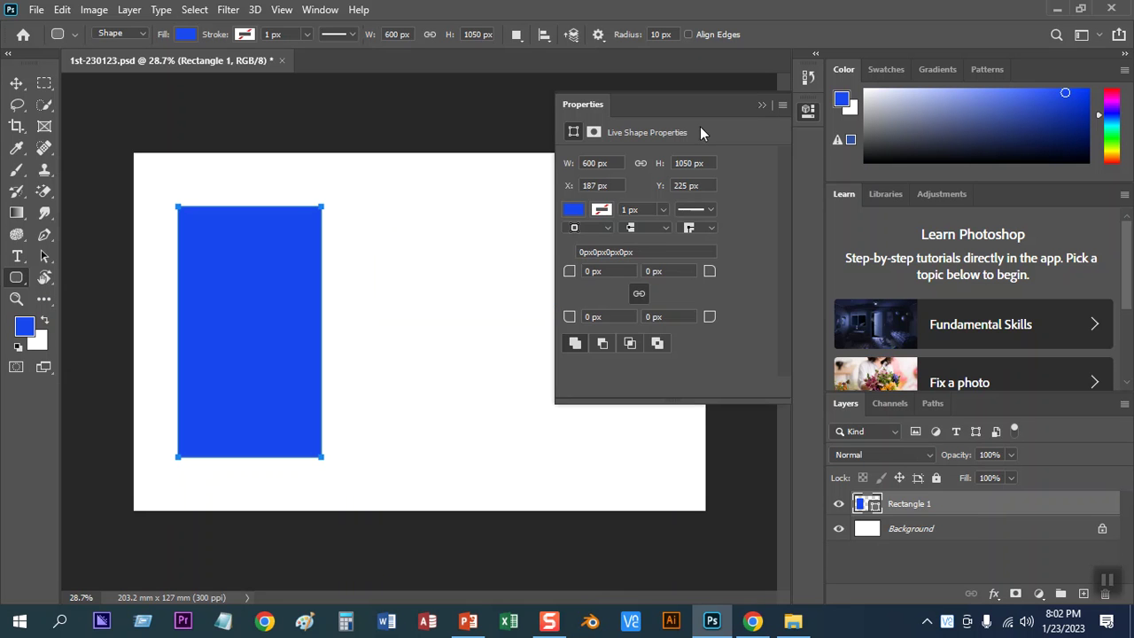
{"action": "left_click", "coordinate": [761, 105]}
- Create a 600 × 1050 px rounded rectangle with corner radii 60, 60, 50 and 60 px
{"action": "left_click", "coordinate": [420, 228]}
{"action": "left_click", "coordinate": [514, 203]}
{"action": "type", "text": "60"}
{"action": "key", "text": "Tab"}
{"action": "type", "text": "60"}
{"action": "left_click", "coordinate": [520, 236]}
{"action": "double_click", "coordinate": [527, 236]}
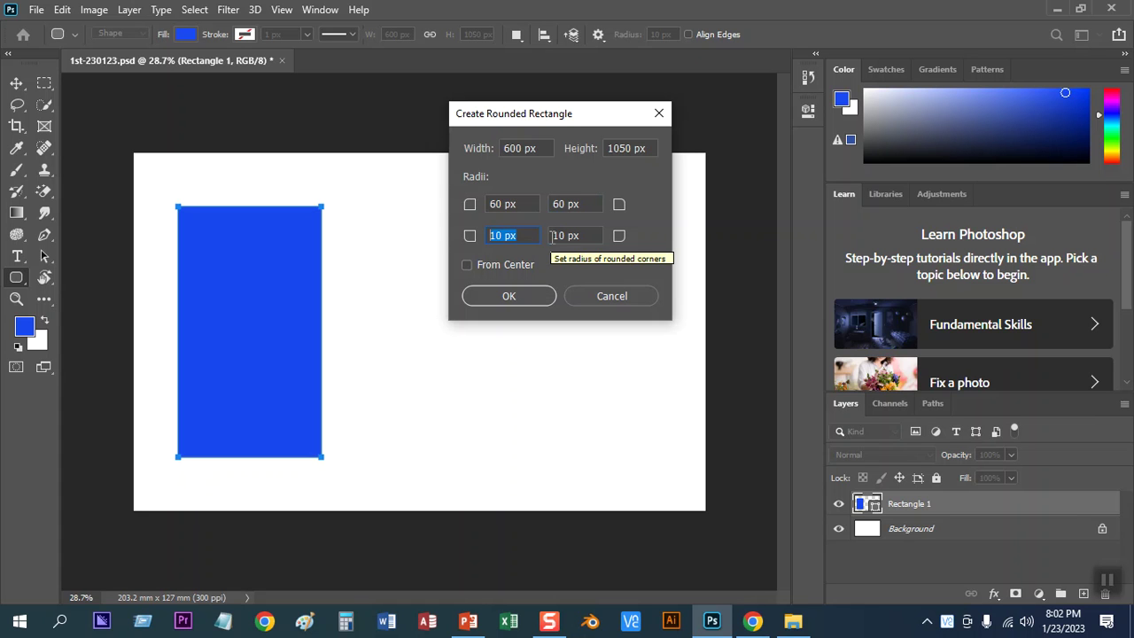
{"action": "type", "text": "50"}
{"action": "key", "text": "Tab"}
{"action": "type", "text": "60"}
{"action": "left_click", "coordinate": [507, 298]}
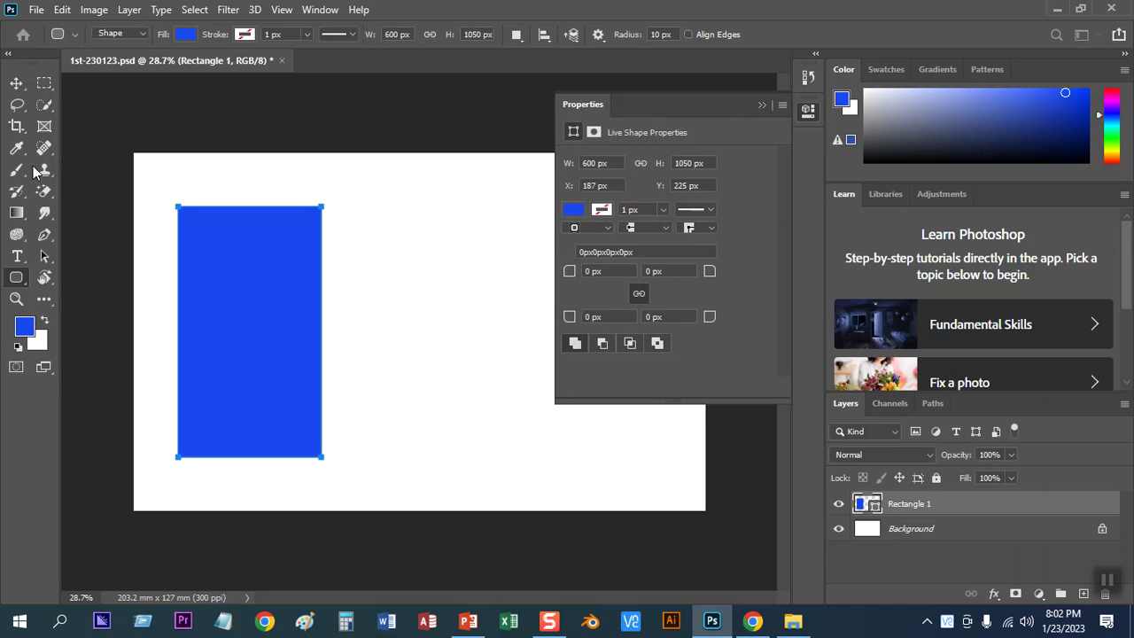
{"action": "left_click", "coordinate": [764, 106]}
- Show the Properties panel for the rounded rectangle via the Window menu
{"action": "left_click", "coordinate": [14, 84]}
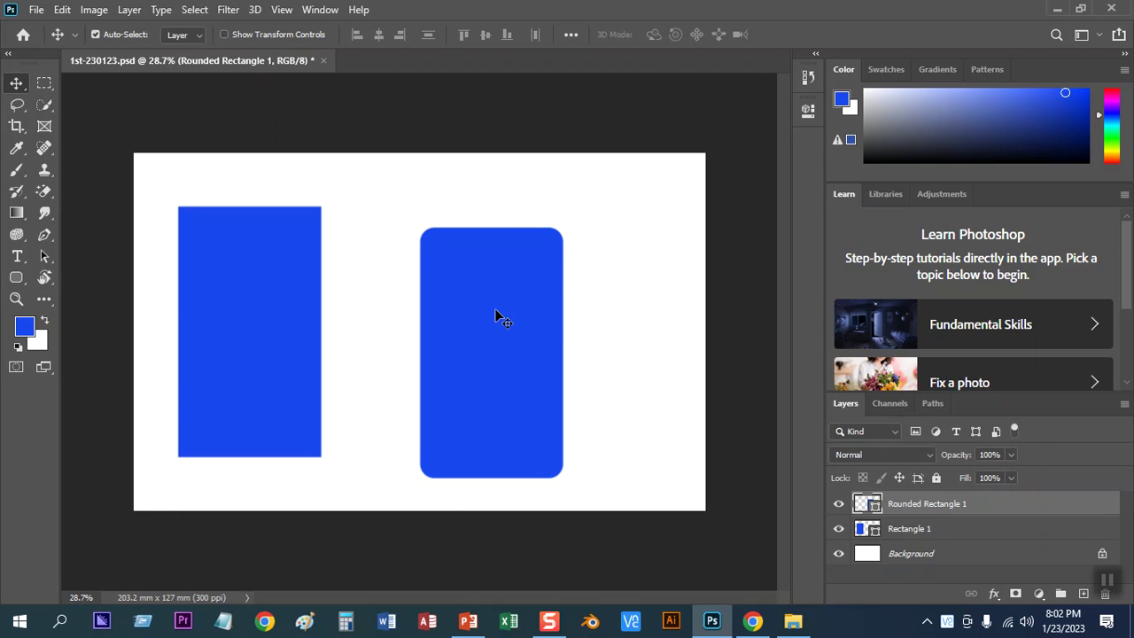
{"action": "left_click", "coordinate": [17, 278]}
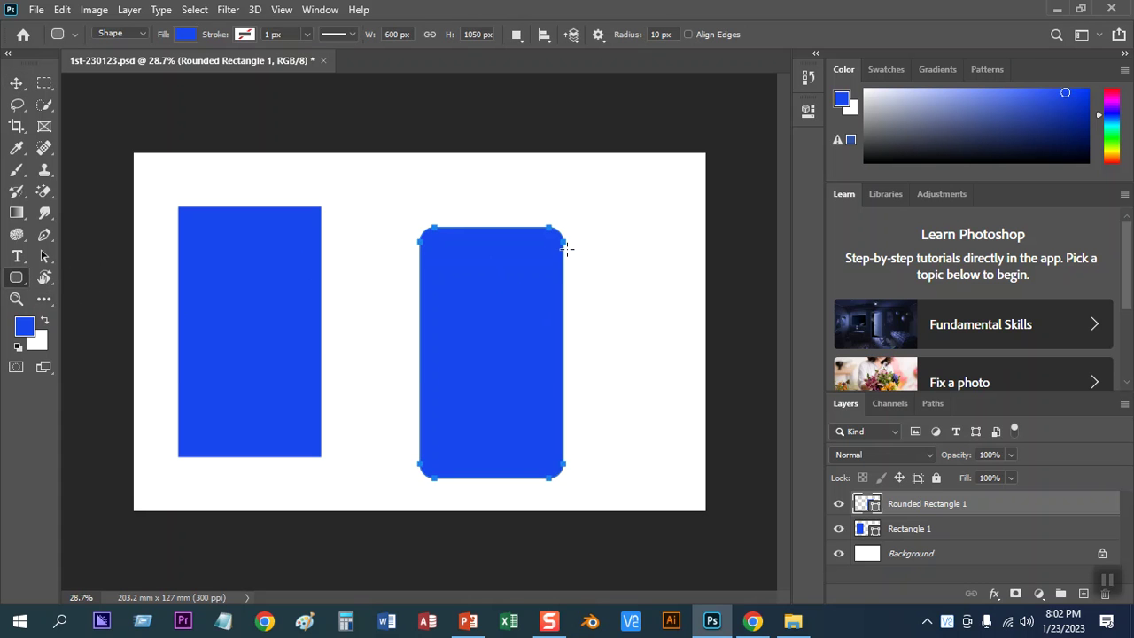
{"action": "left_click", "coordinate": [316, 12]}
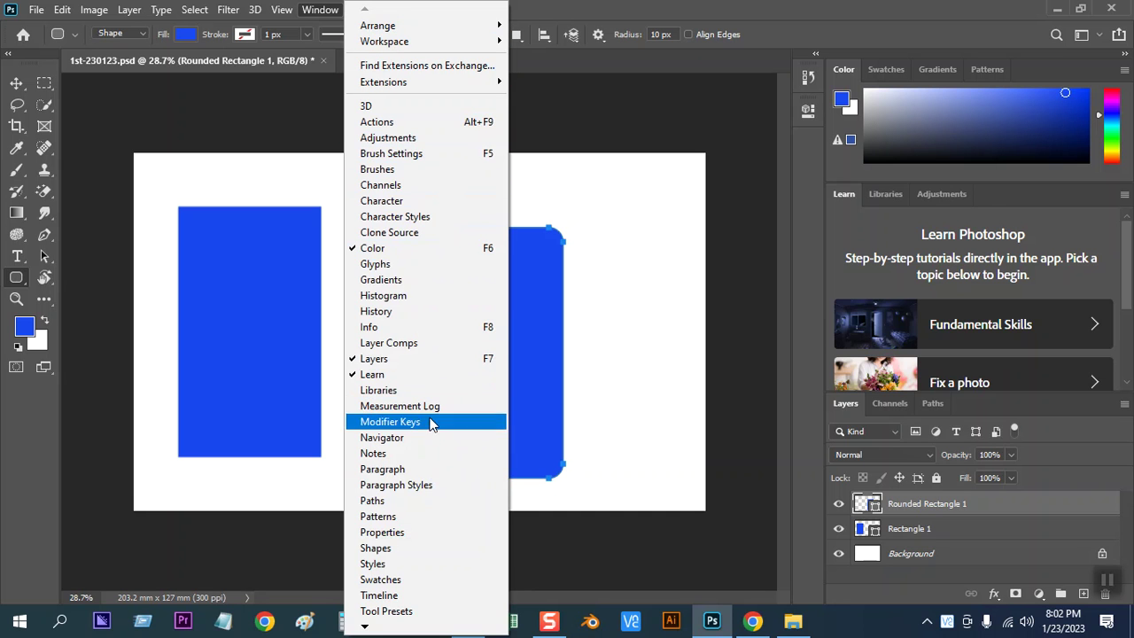
{"action": "left_click", "coordinate": [383, 533]}
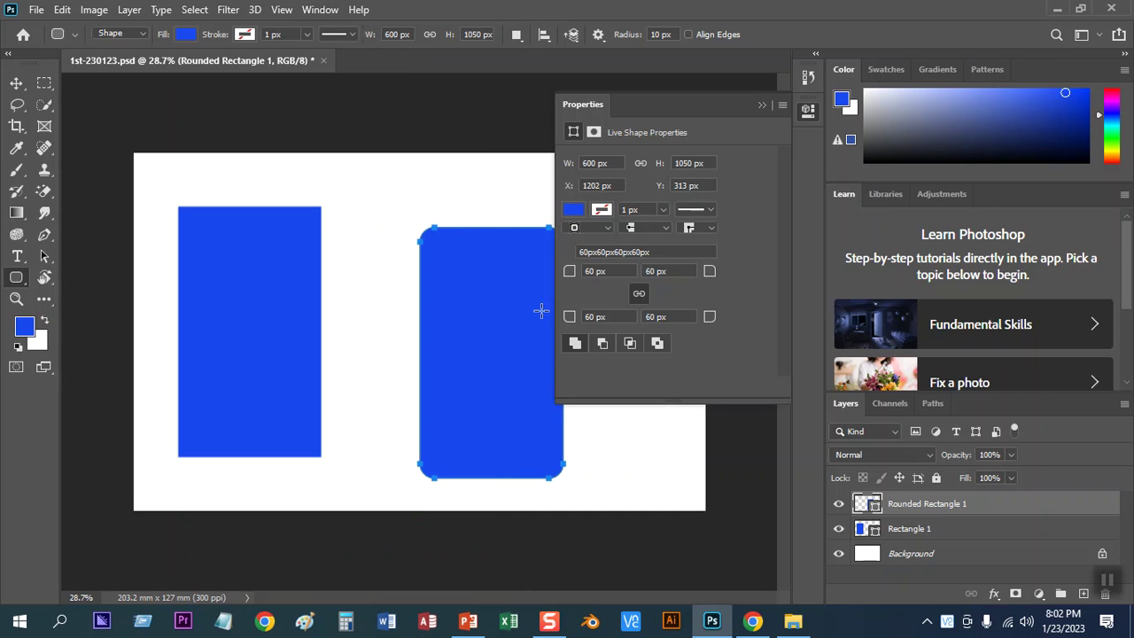
- Set the rounded rectangle's corner radius to 150 px and cancel the Create Rounded Rectangle dialog
{"action": "left_click", "coordinate": [617, 271]}
{"action": "left_click", "coordinate": [667, 271]}
{"action": "key", "text": "shift+Tab"}
{"action": "type", "text": "150"}
{"action": "left_click", "coordinate": [656, 415]}
{"action": "left_click_drag", "start_coordinate": [622, 105], "coordinate": [735, 106]}
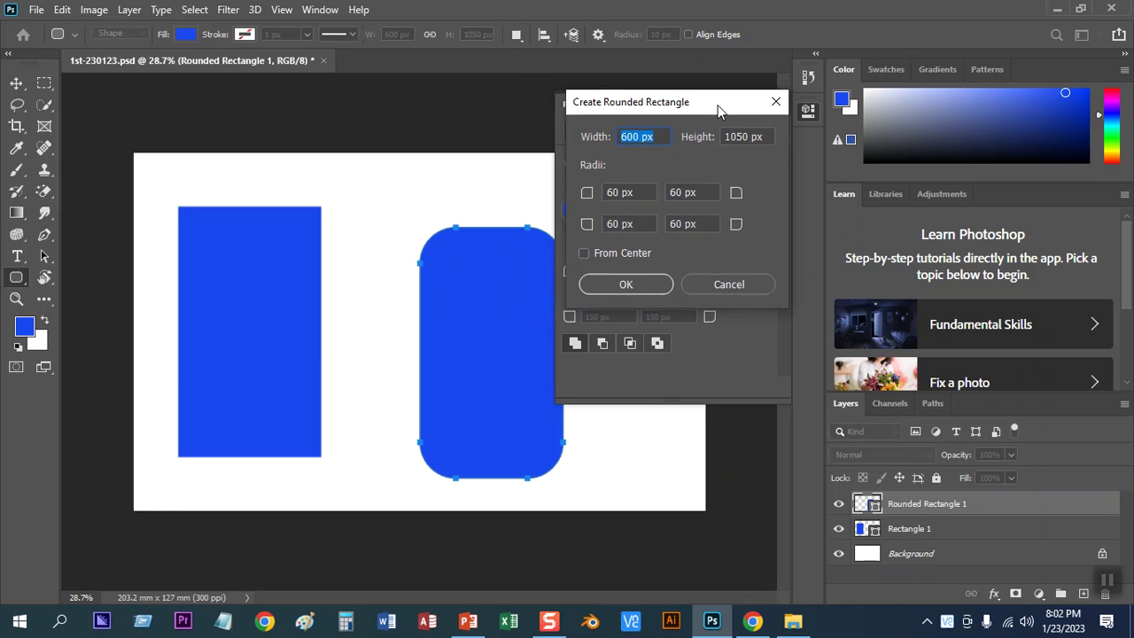
{"action": "left_click", "coordinate": [735, 280]}
{"action": "scroll", "coordinate": [441, 229], "scroll_direction": "up", "scroll_amount": 2}
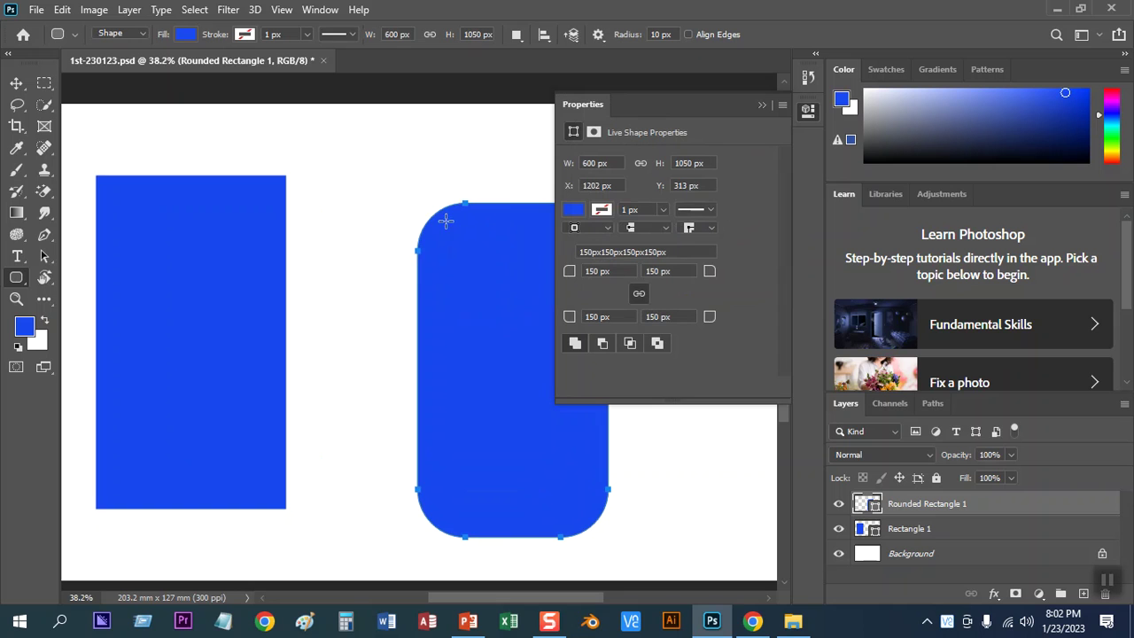
- Unlink the corner radii and set the top-left radius to 0 px
{"action": "scroll", "coordinate": [439, 217], "scroll_direction": "down", "scroll_amount": 2}
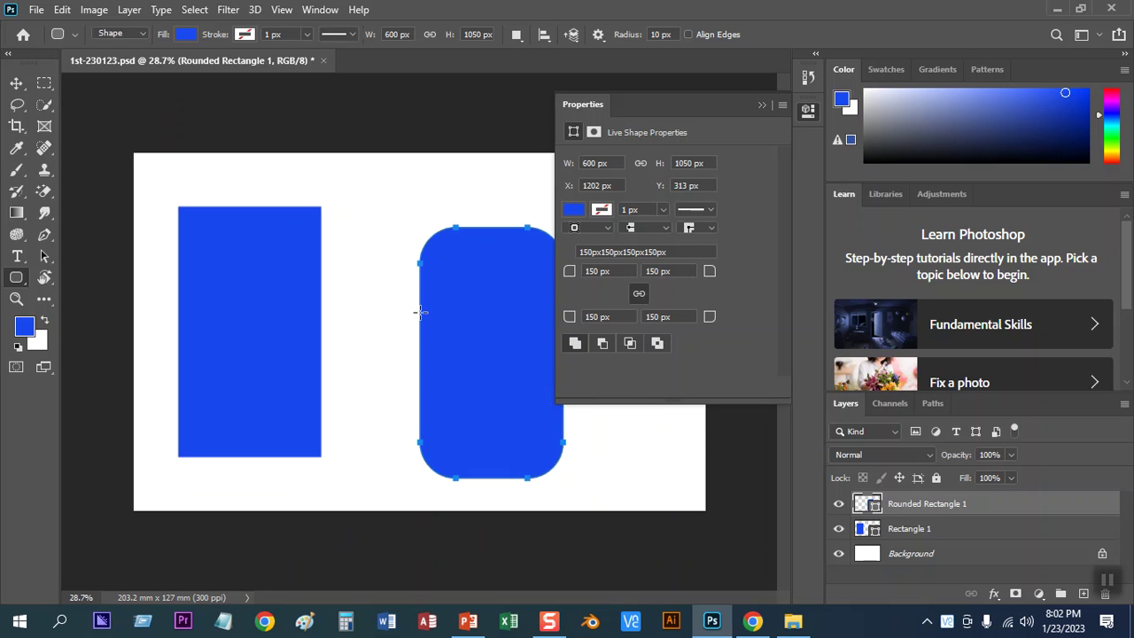
{"action": "scroll", "coordinate": [458, 243], "scroll_direction": "up", "scroll_amount": 2}
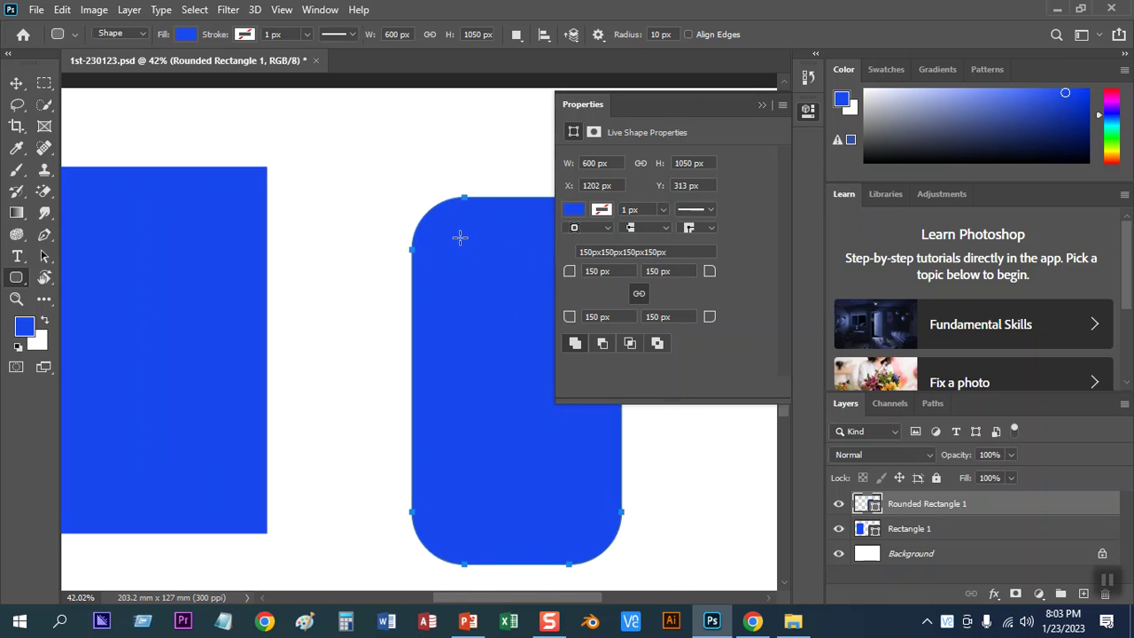
{"action": "scroll", "coordinate": [458, 242], "scroll_direction": "right", "scroll_amount": 3}
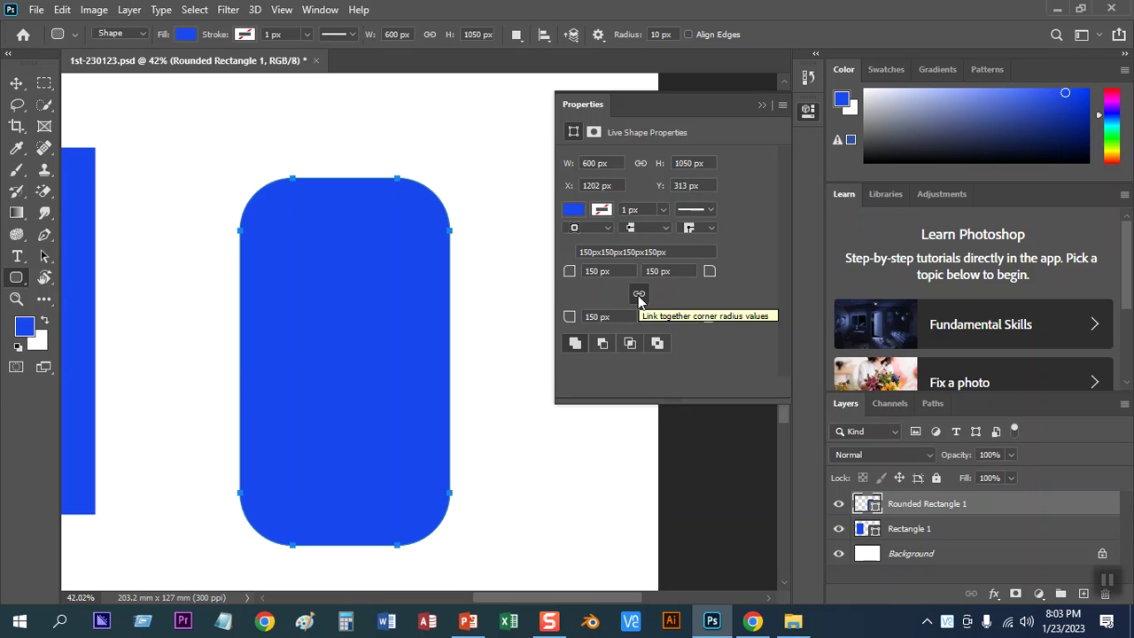
{"action": "left_click", "coordinate": [639, 296]}
{"action": "left_click", "coordinate": [585, 271]}
{"action": "type", "text": "0"}
{"action": "key", "text": "Return"}
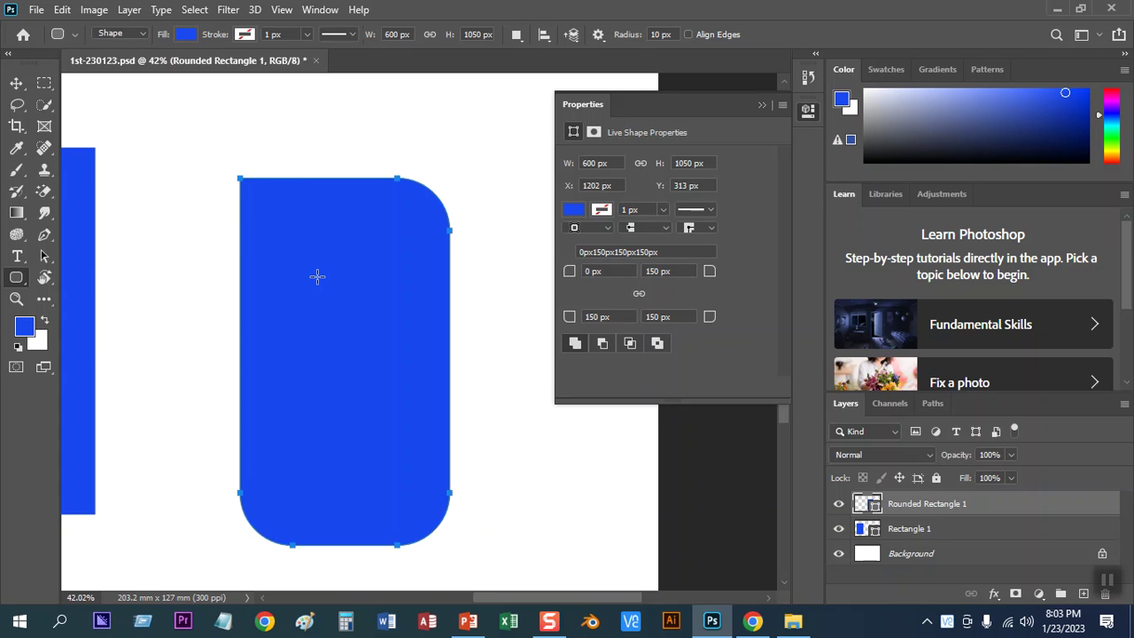
- Slide the rounded rectangle left until it sits flush against the plain rectangle
{"action": "scroll", "coordinate": [499, 271], "scroll_direction": "down", "scroll_amount": 2}
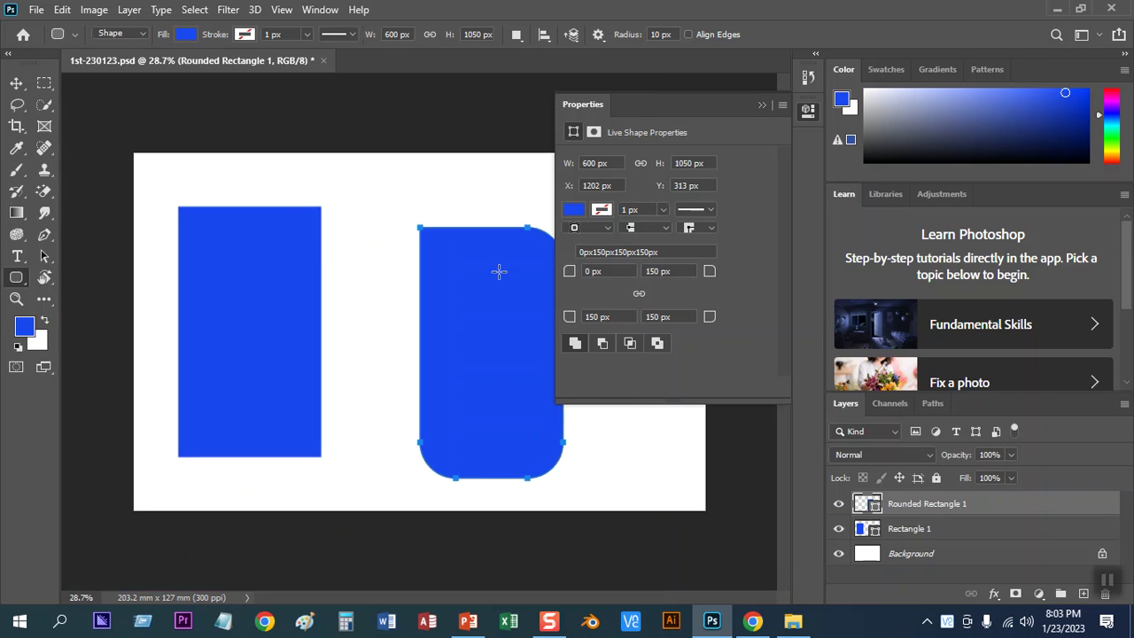
{"action": "left_click", "coordinate": [16, 82]}
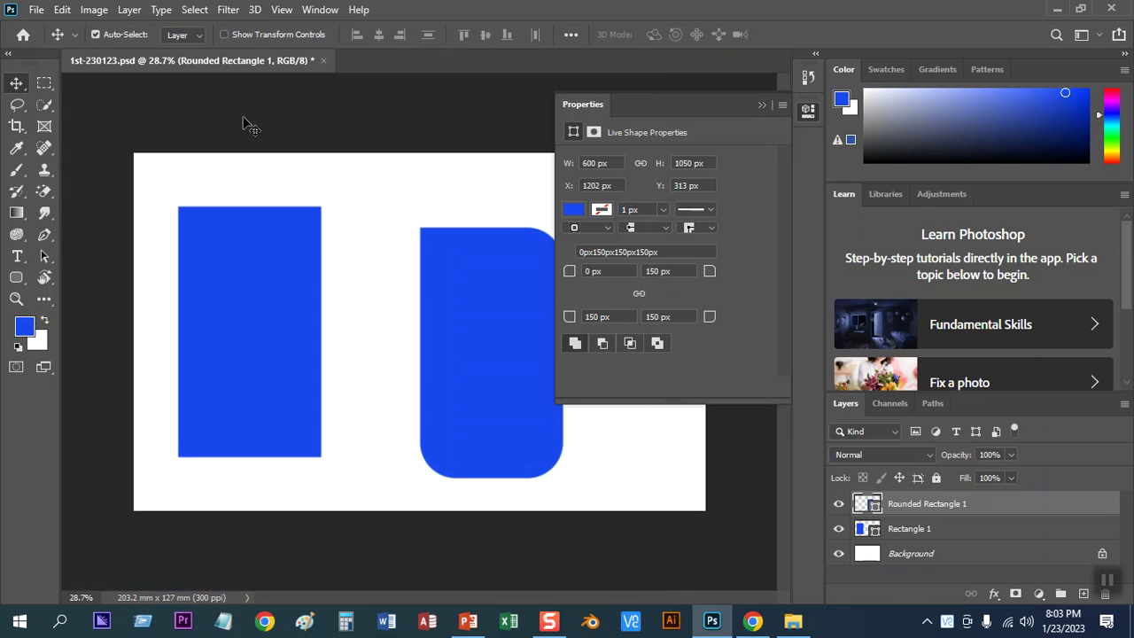
{"action": "left_click", "coordinate": [761, 105]}
{"action": "left_click_drag", "start_coordinate": [493, 271], "coordinate": [395, 250]}
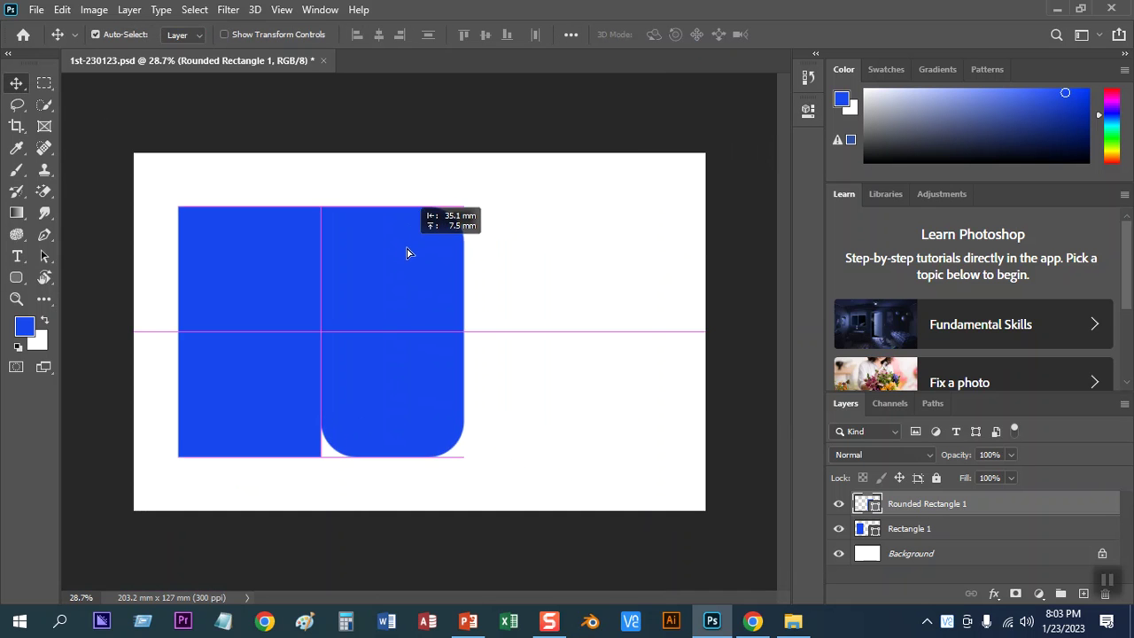
- Draw an ellipse to the right of the joined rectangles
{"action": "left_click", "coordinate": [16, 277]}
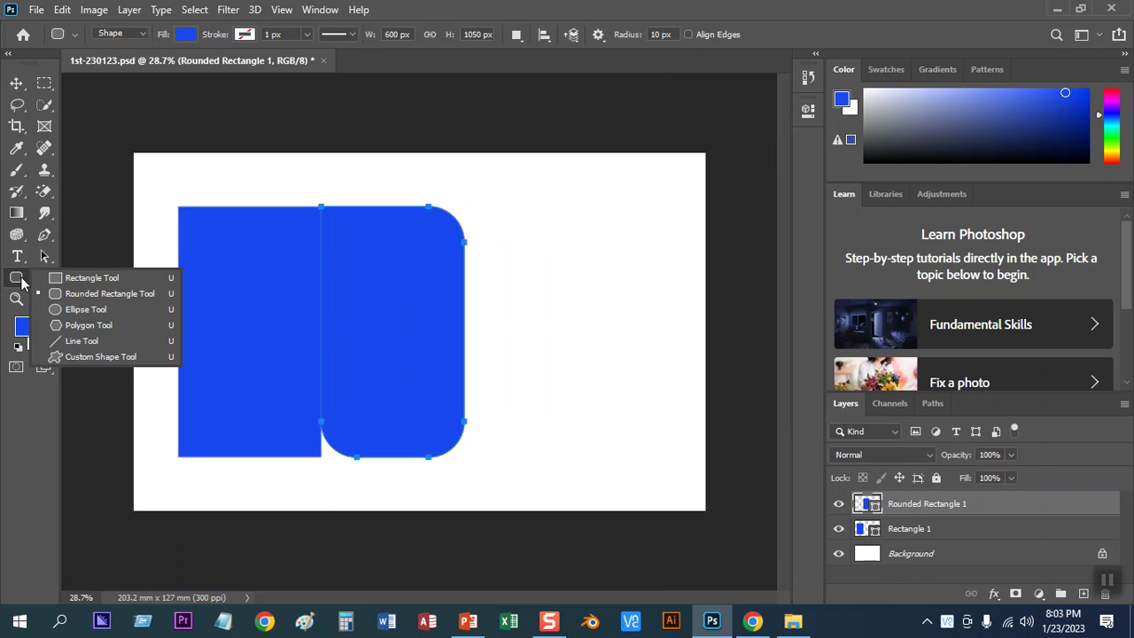
{"action": "left_click", "coordinate": [82, 310]}
{"action": "left_click_drag", "start_coordinate": [516, 215], "coordinate": [692, 307]}
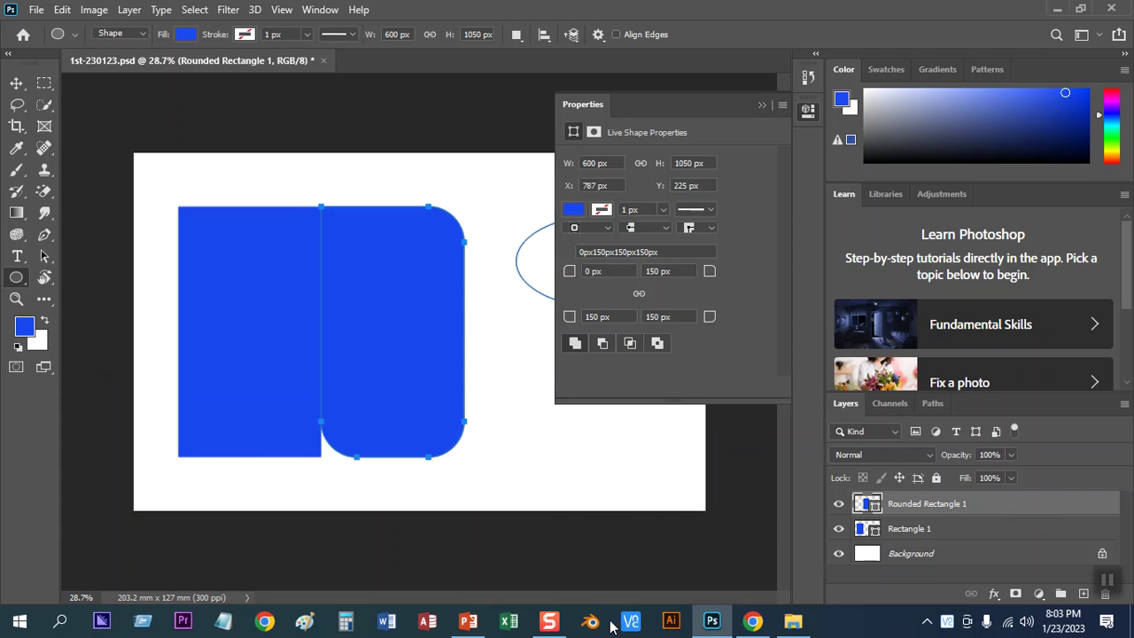
- Scroll down through the '50 discount offer' image results in Chrome, then go back to Photoshop
{"action": "left_click", "coordinate": [753, 620]}
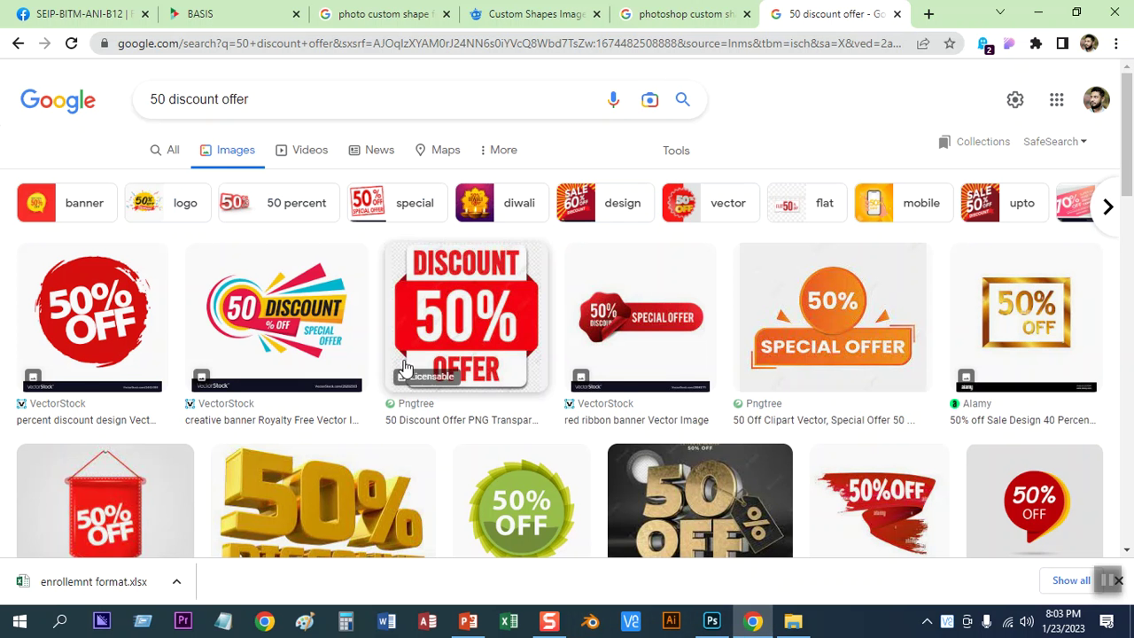
{"action": "scroll", "coordinate": [372, 363], "scroll_direction": "down", "scroll_amount": 5}
{"action": "scroll", "coordinate": [371, 363], "scroll_direction": "down", "scroll_amount": 5}
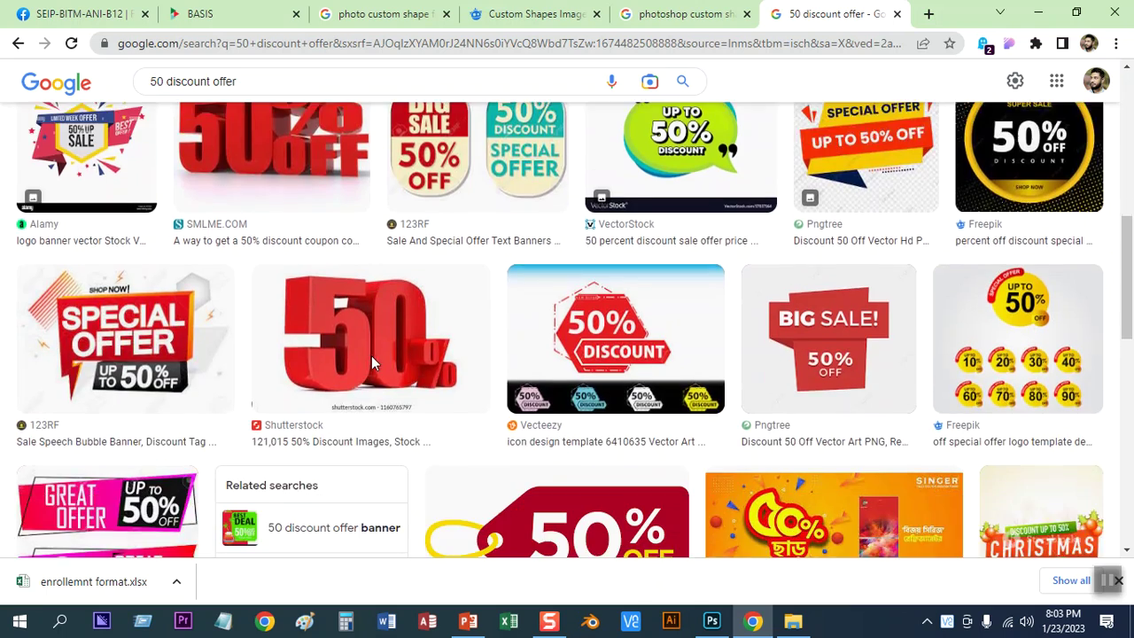
{"action": "scroll", "coordinate": [372, 363], "scroll_direction": "down", "scroll_amount": 4}
{"action": "scroll", "coordinate": [372, 364], "scroll_direction": "down", "scroll_amount": 8}
{"action": "scroll", "coordinate": [372, 363], "scroll_direction": "down", "scroll_amount": 9}
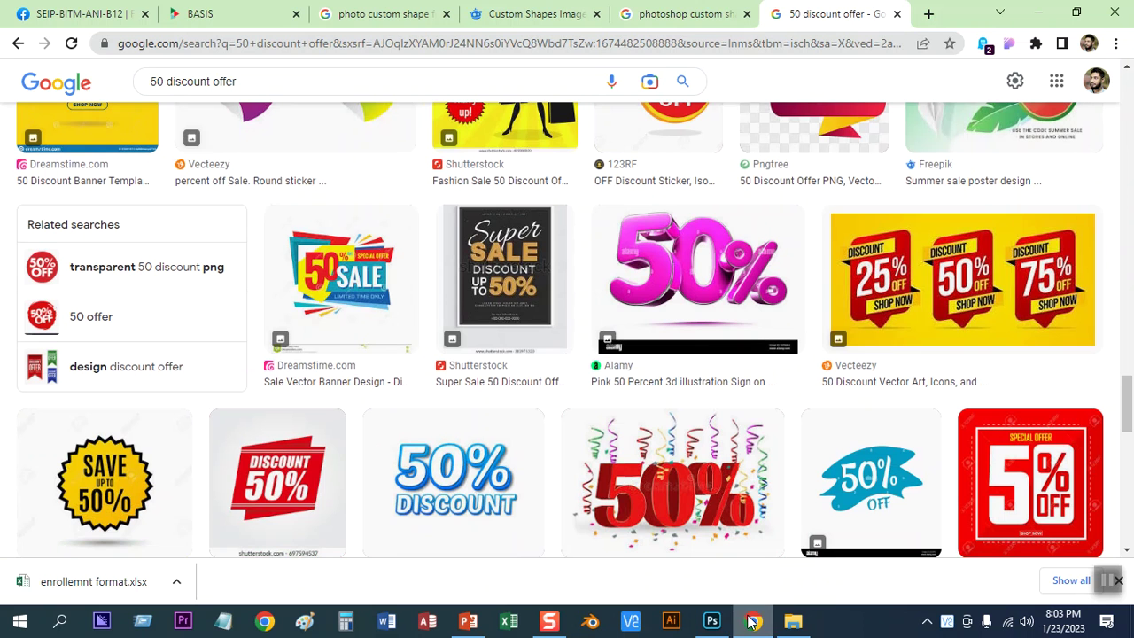
{"action": "scroll", "coordinate": [496, 301], "scroll_direction": "down", "scroll_amount": 4}
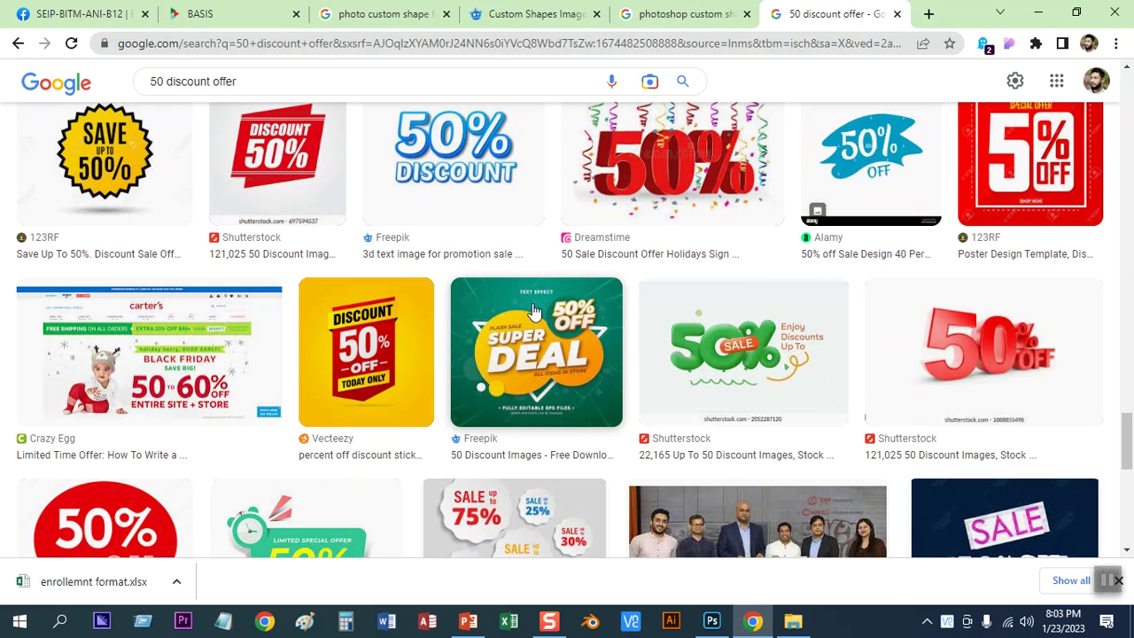
{"action": "left_click", "coordinate": [760, 625]}
- Draw a blue pentagon below the ellipse with the Polygon Tool
{"action": "left_click", "coordinate": [761, 106]}
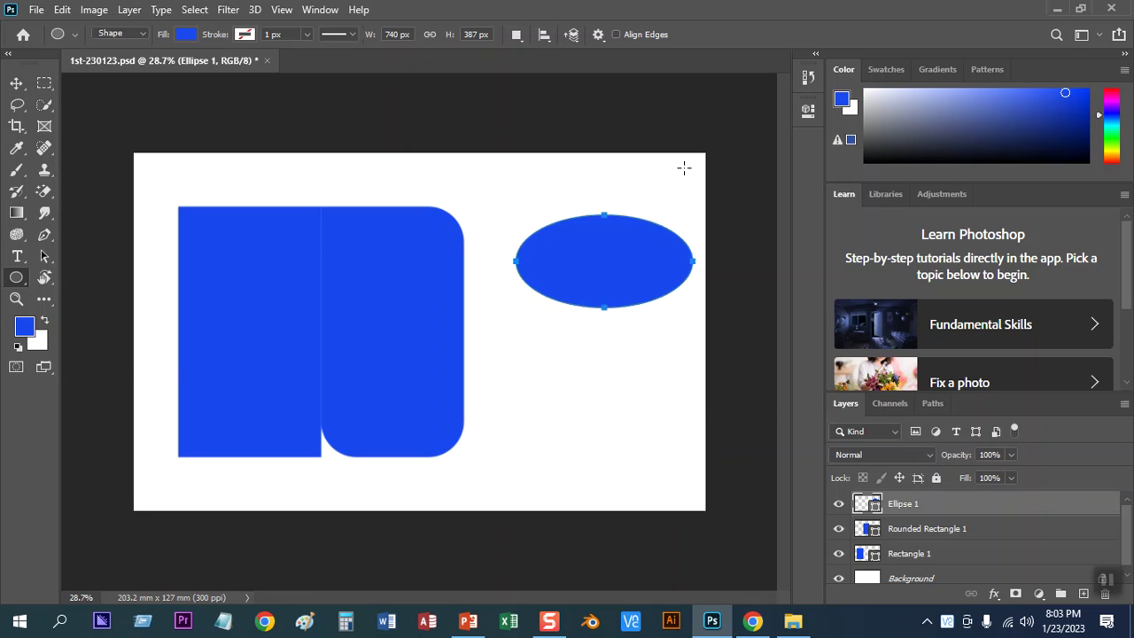
{"action": "right_click", "coordinate": [17, 279]}
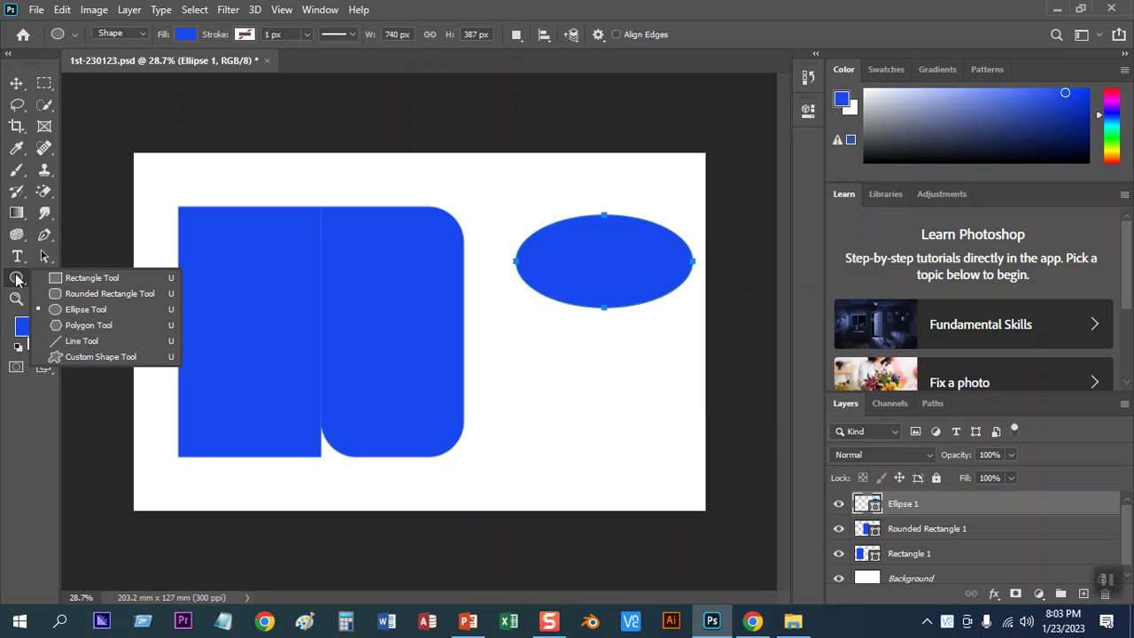
{"action": "left_click", "coordinate": [83, 326]}
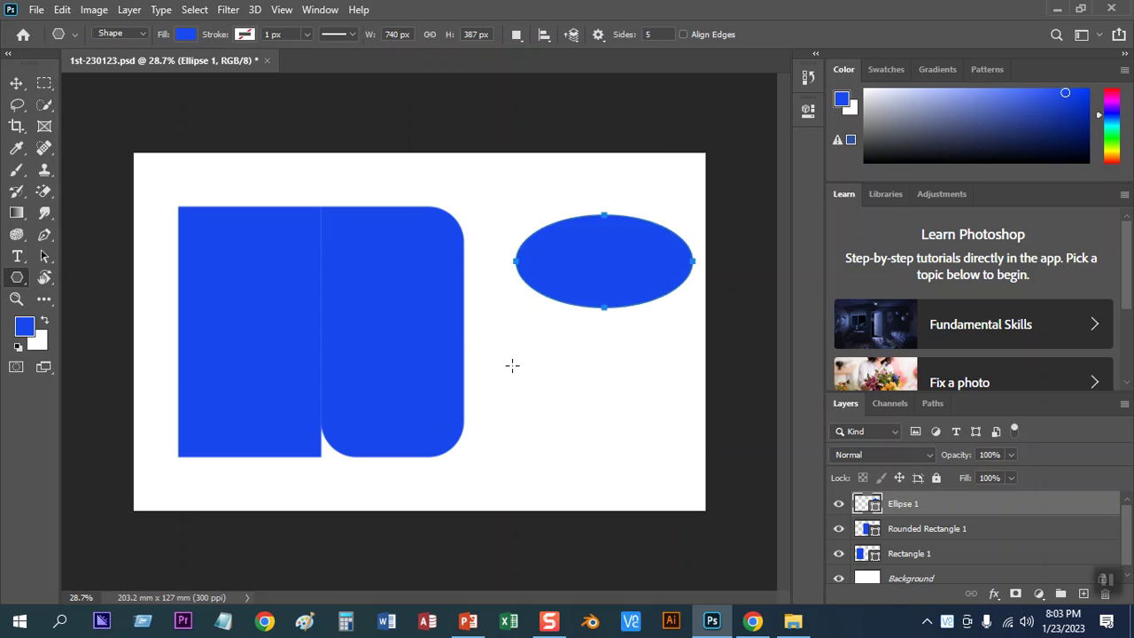
{"action": "left_click", "coordinate": [512, 365]}
{"action": "double_click", "coordinate": [553, 168]}
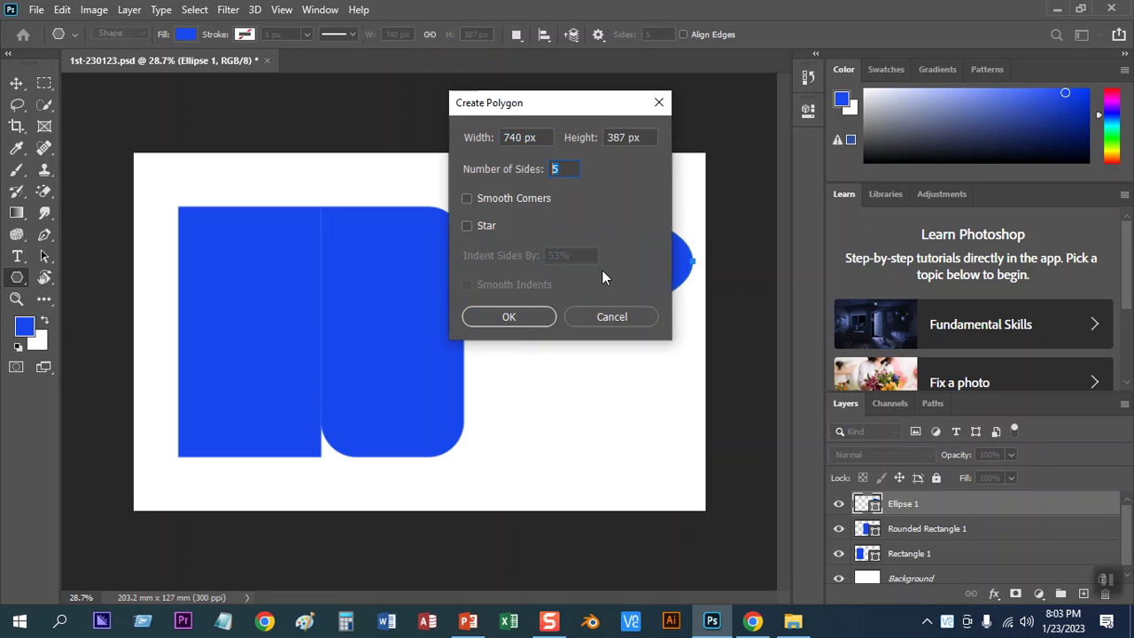
{"action": "left_click", "coordinate": [611, 317]}
{"action": "left_click_drag", "start_coordinate": [519, 375], "coordinate": [516, 282]}
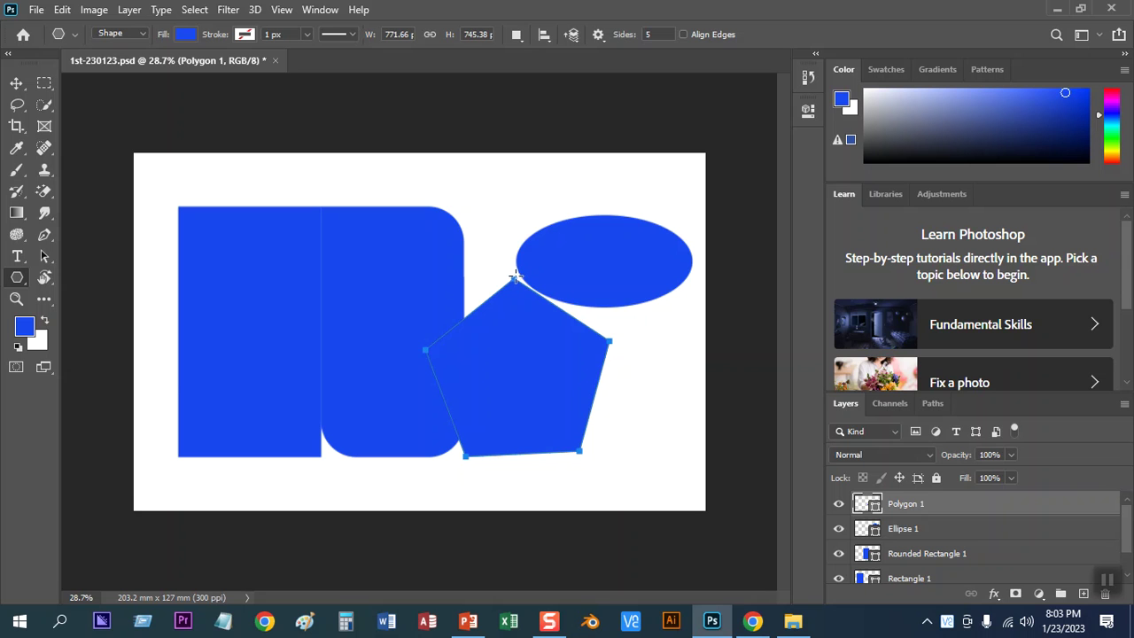
- Align the pentagon under the ellipse and draw a thin straight line across the canvas top
{"action": "left_click", "coordinate": [345, 177]}
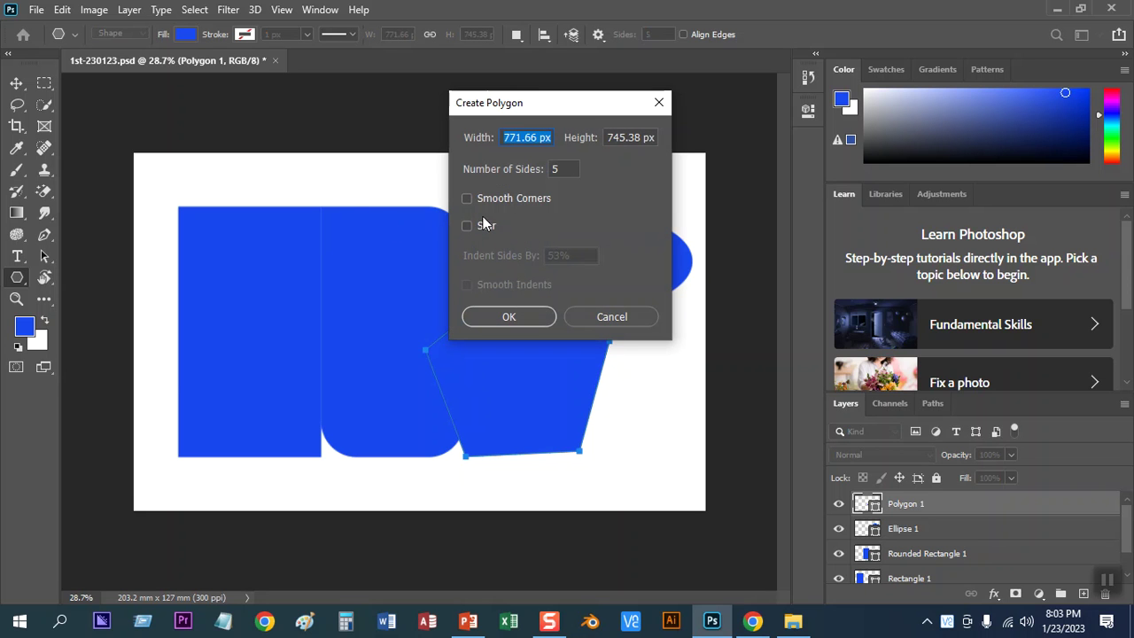
{"action": "left_click", "coordinate": [600, 316]}
{"action": "key", "text": "v"}
{"action": "left_click_drag", "start_coordinate": [510, 370], "coordinate": [580, 401]}
{"action": "left_click_drag", "start_coordinate": [594, 281], "coordinate": [573, 273]}
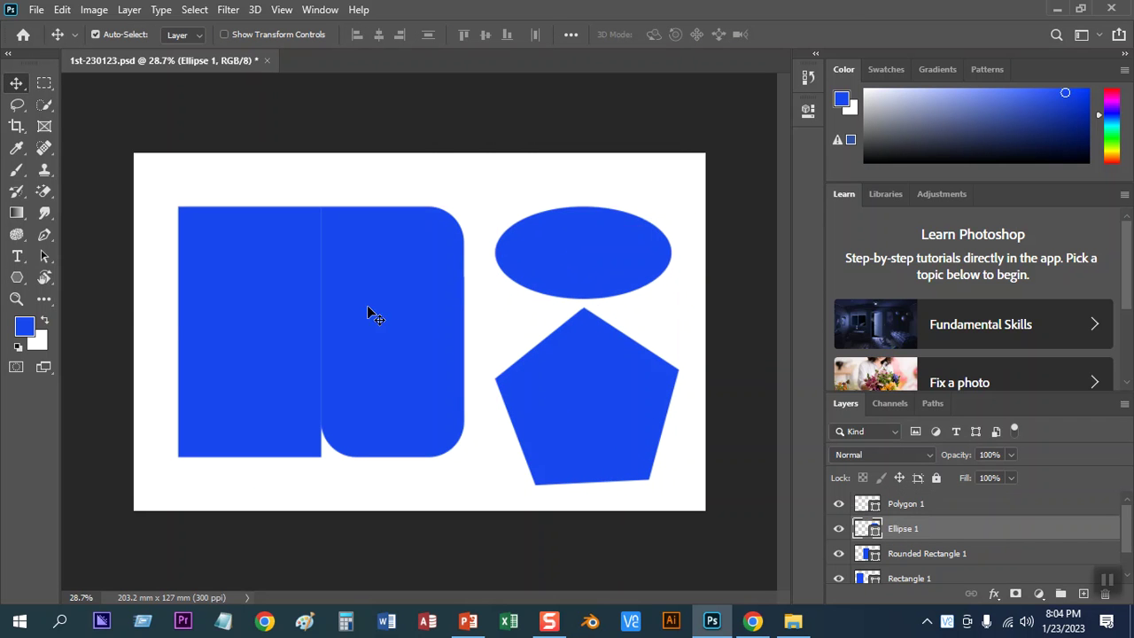
{"action": "left_click_drag", "start_coordinate": [17, 277], "coordinate": [78, 352]}
{"action": "left_click_drag", "start_coordinate": [320, 164], "coordinate": [594, 168]}
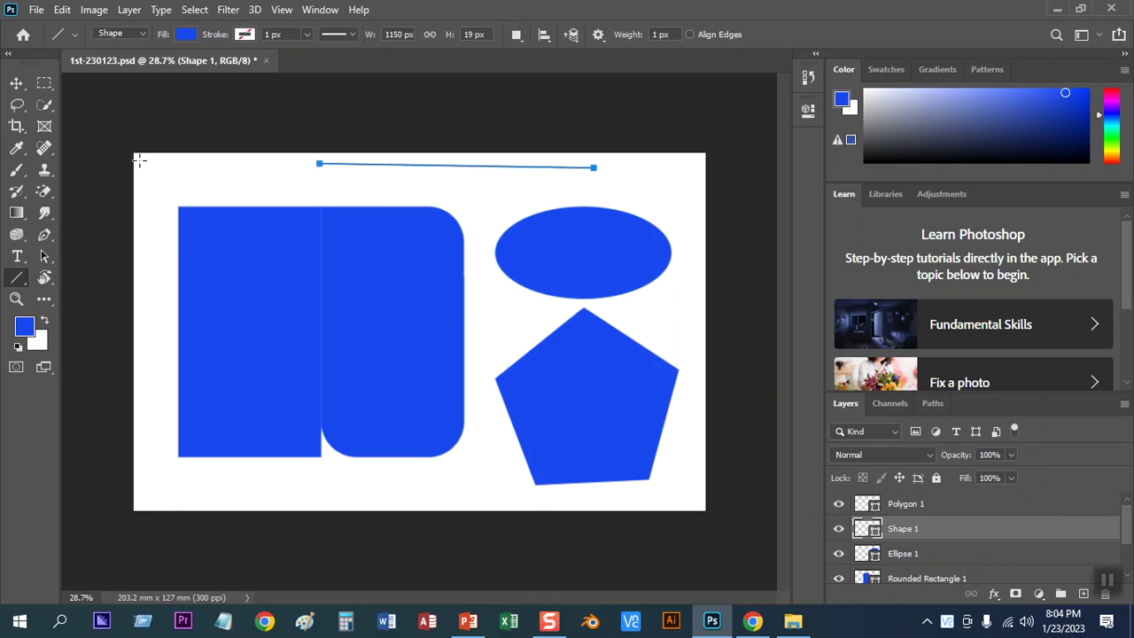
- Browse the Custom Shape library, then nudge the rounded rectangle right leaving a small gap
{"action": "left_click", "coordinate": [17, 82]}
{"action": "left_click_drag", "start_coordinate": [17, 277], "coordinate": [80, 356]}
{"action": "left_click", "coordinate": [672, 36]}
{"action": "left_click", "coordinate": [468, 222]}
{"action": "left_click_drag", "start_coordinate": [565, 142], "coordinate": [226, 185]}
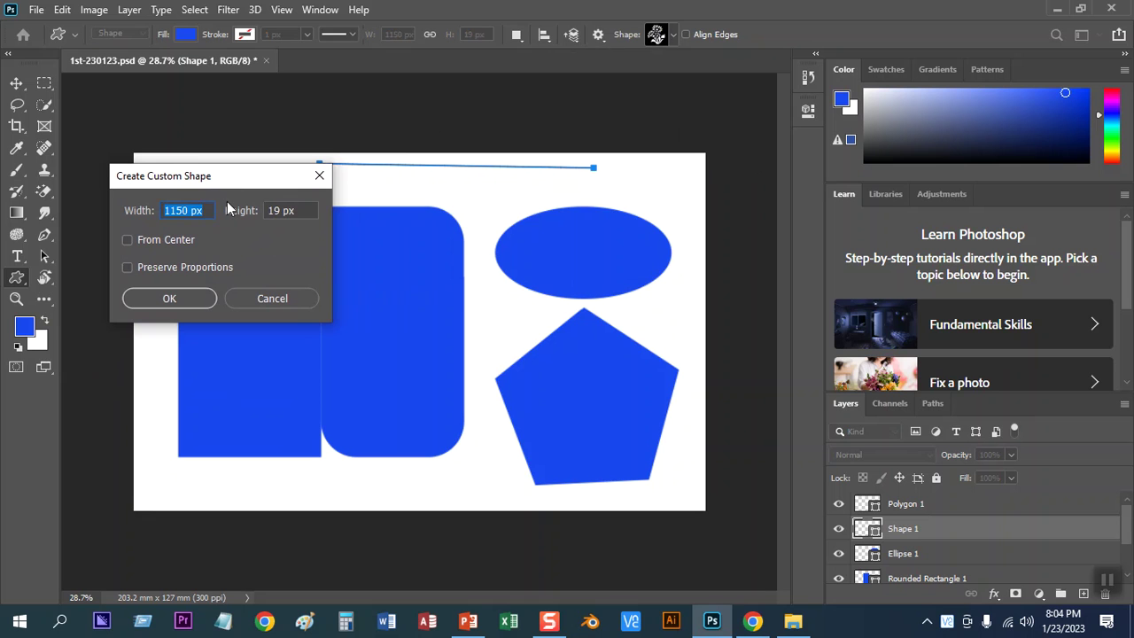
{"action": "left_click", "coordinate": [269, 290]}
{"action": "key", "text": "v"}
{"action": "left_click_drag", "start_coordinate": [361, 223], "coordinate": [398, 256]}
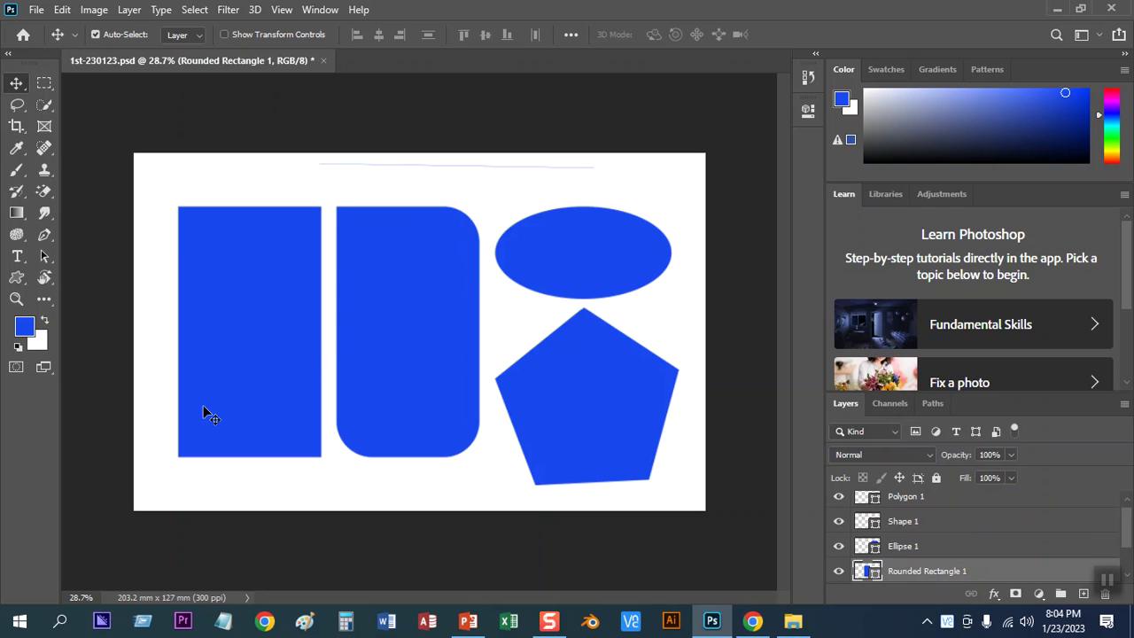
- Set the foreground colour to red and draw a flower custom shape at the canvas top
{"action": "left_click", "coordinate": [24, 329]}
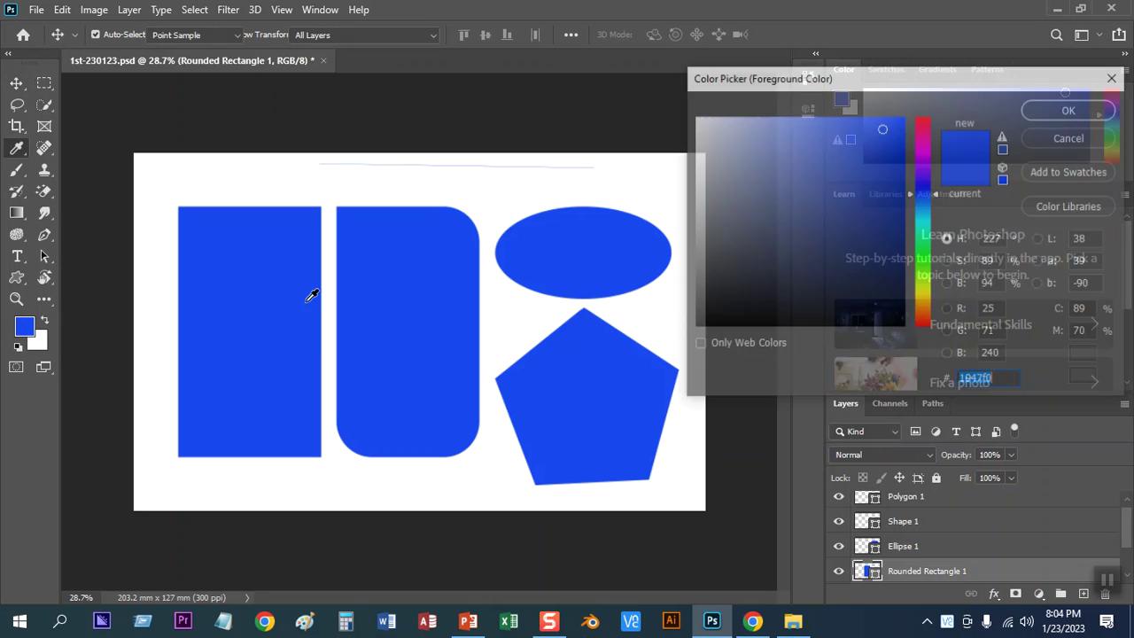
{"action": "left_click_drag", "start_coordinate": [924, 158], "coordinate": [923, 116]}
{"action": "left_click", "coordinate": [1070, 109]}
{"action": "key", "text": "v"}
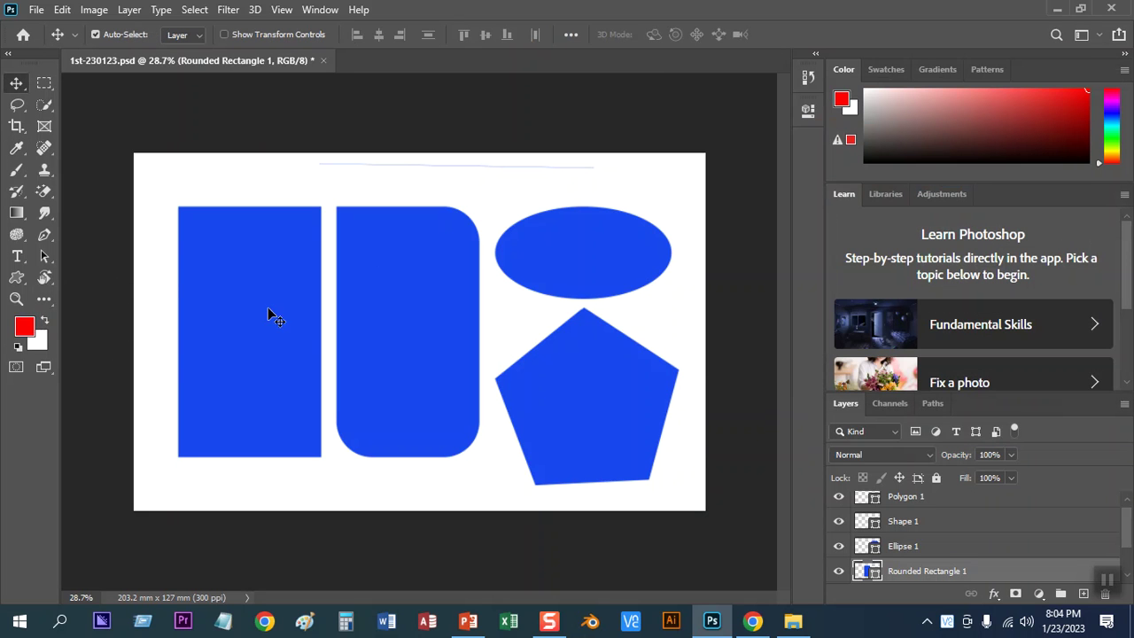
{"action": "left_click", "coordinate": [17, 278]}
{"action": "left_click_drag", "start_coordinate": [261, 199], "coordinate": [340, 263]}
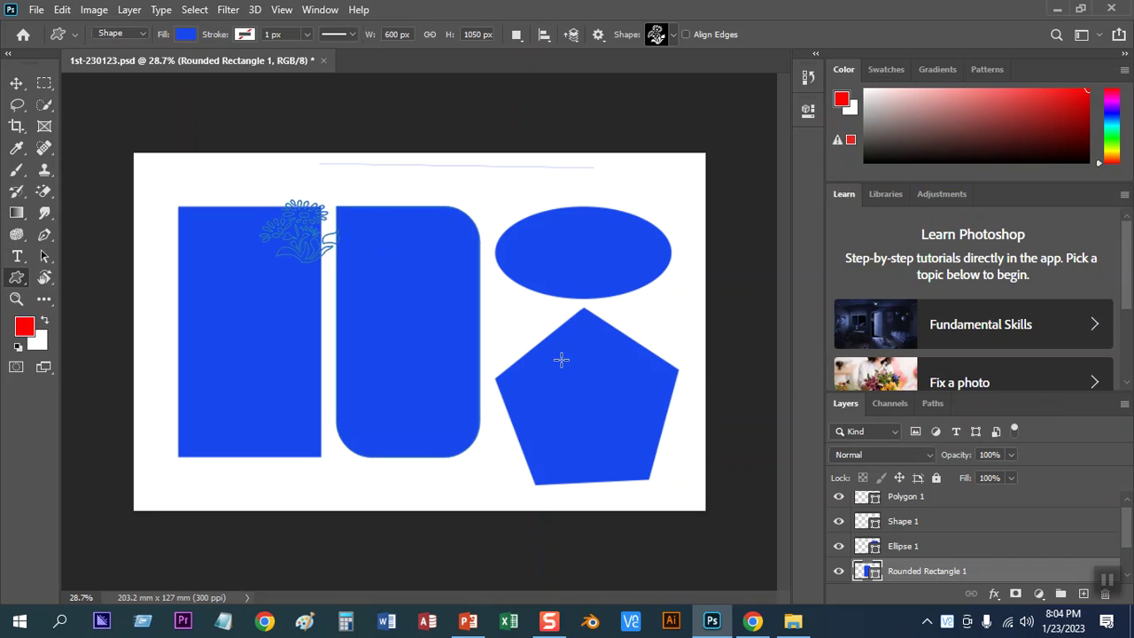
{"action": "left_click", "coordinate": [15, 84]}
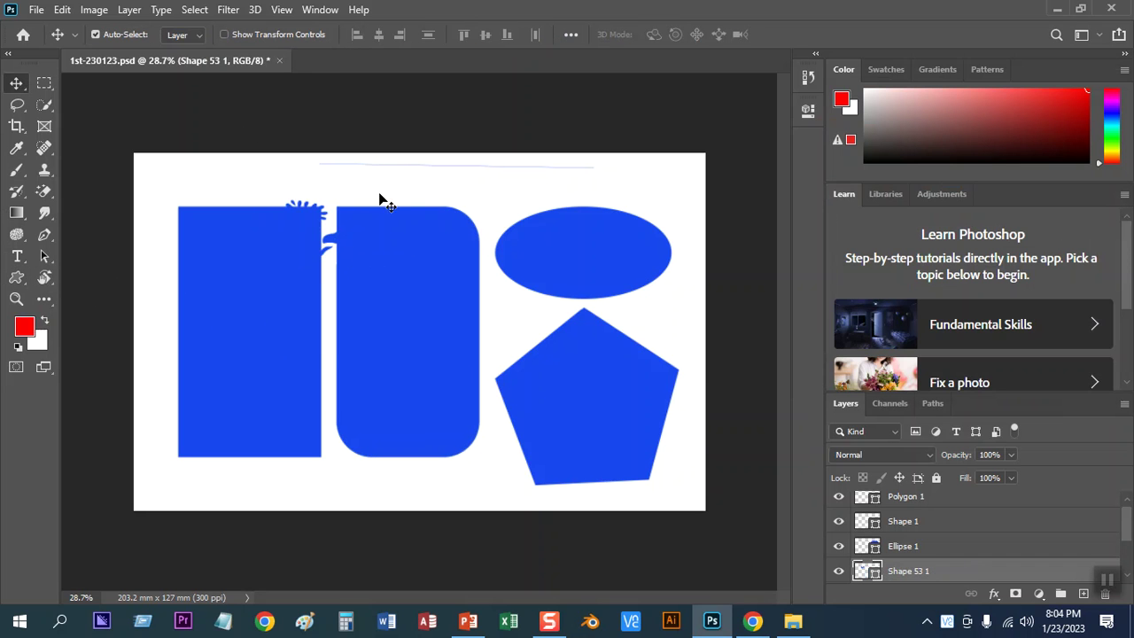
{"action": "left_click_drag", "start_coordinate": [330, 241], "coordinate": [499, 199]}
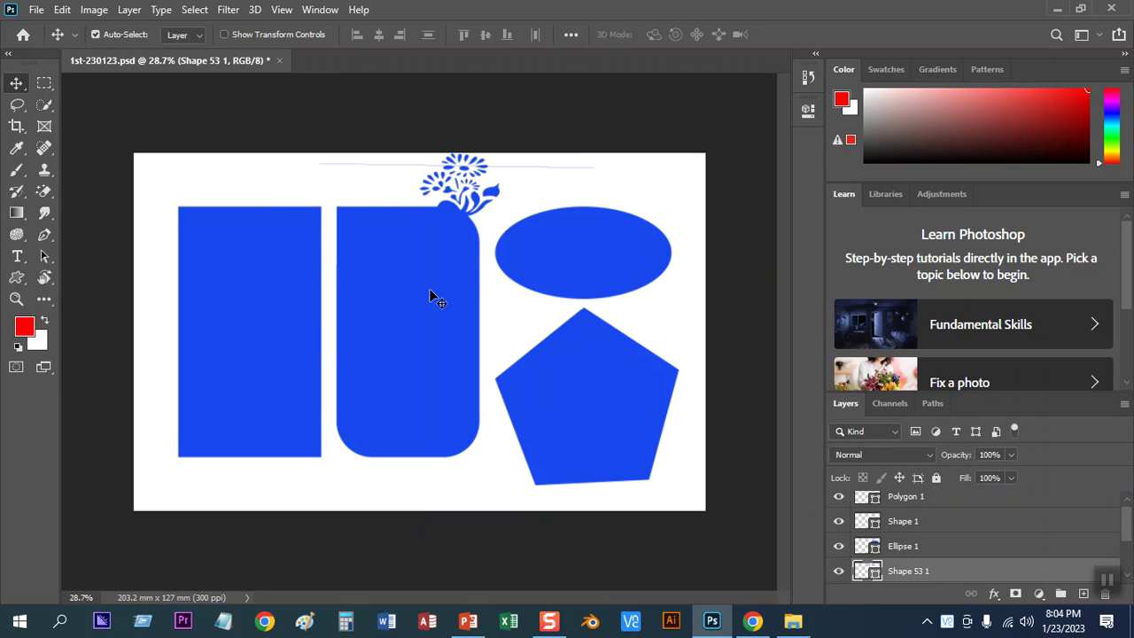
{"action": "left_click_drag", "start_coordinate": [433, 288], "coordinate": [409, 296]}
{"action": "left_click", "coordinate": [496, 201]}
- Nudge the flower left and slide the rounded rectangle down against the plain rectangle
{"action": "left_click", "coordinate": [16, 277]}
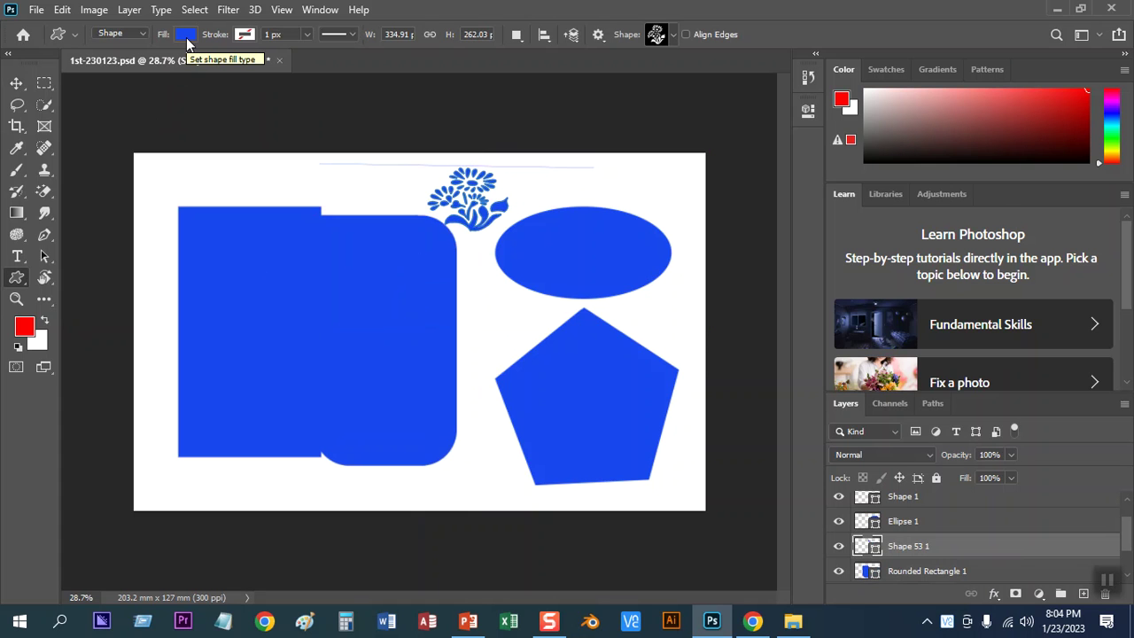
{"action": "left_click", "coordinate": [21, 85]}
{"action": "mouse_move", "coordinate": [505, 208]}
{"action": "left_mouse_down"}
{"action": "mouse_move", "coordinate": [514, 205]}
{"action": "mouse_move", "coordinate": [494, 209]}
{"action": "left_mouse_up"}
{"action": "mouse_move", "coordinate": [403, 260]}
{"action": "left_mouse_down"}
{"action": "mouse_move", "coordinate": [431, 317]}
{"action": "mouse_move", "coordinate": [403, 280]}
{"action": "mouse_move", "coordinate": [415, 269]}
{"action": "left_mouse_up"}
{"action": "left_click_drag", "start_coordinate": [488, 215], "coordinate": [436, 215]}
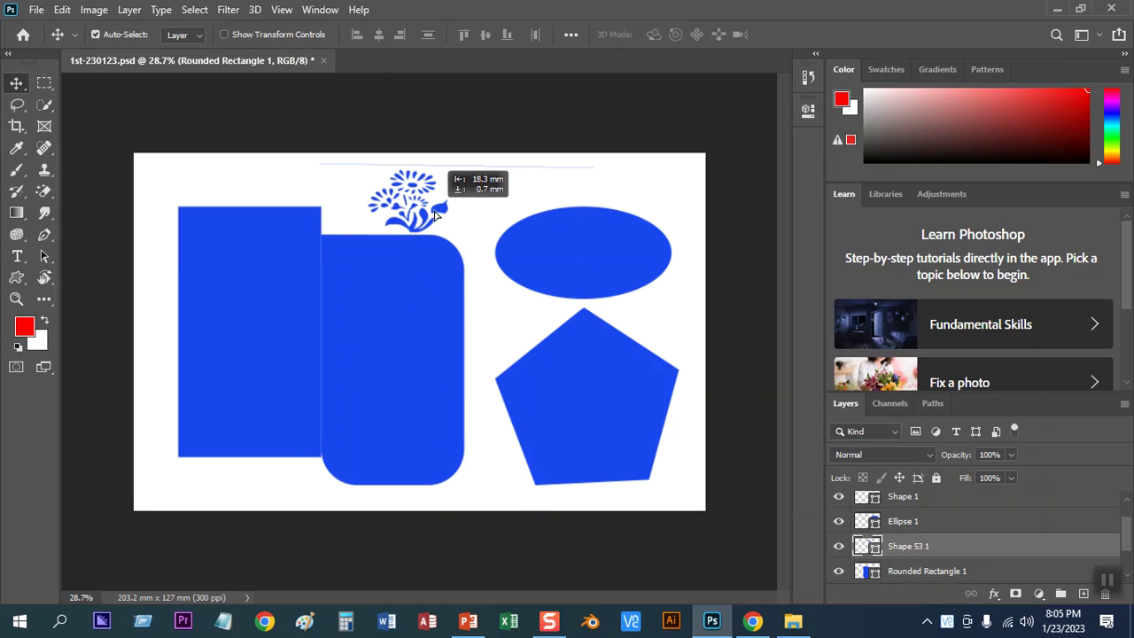
{"action": "left_click", "coordinate": [17, 279]}
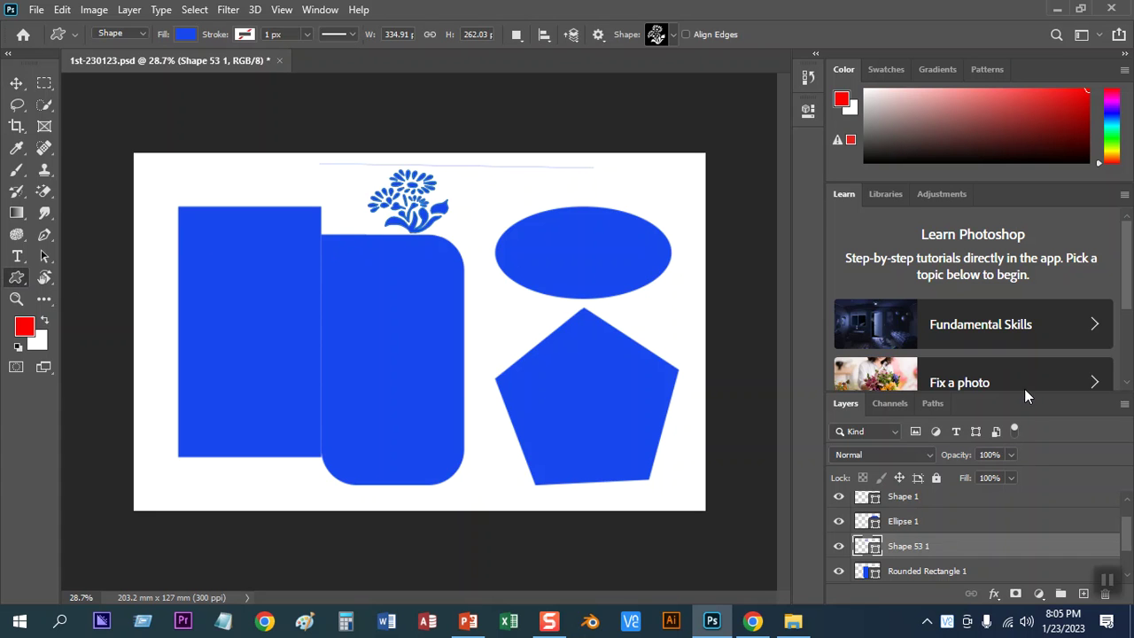
{"action": "left_click_drag", "start_coordinate": [1025, 394], "coordinate": [1025, 344]}
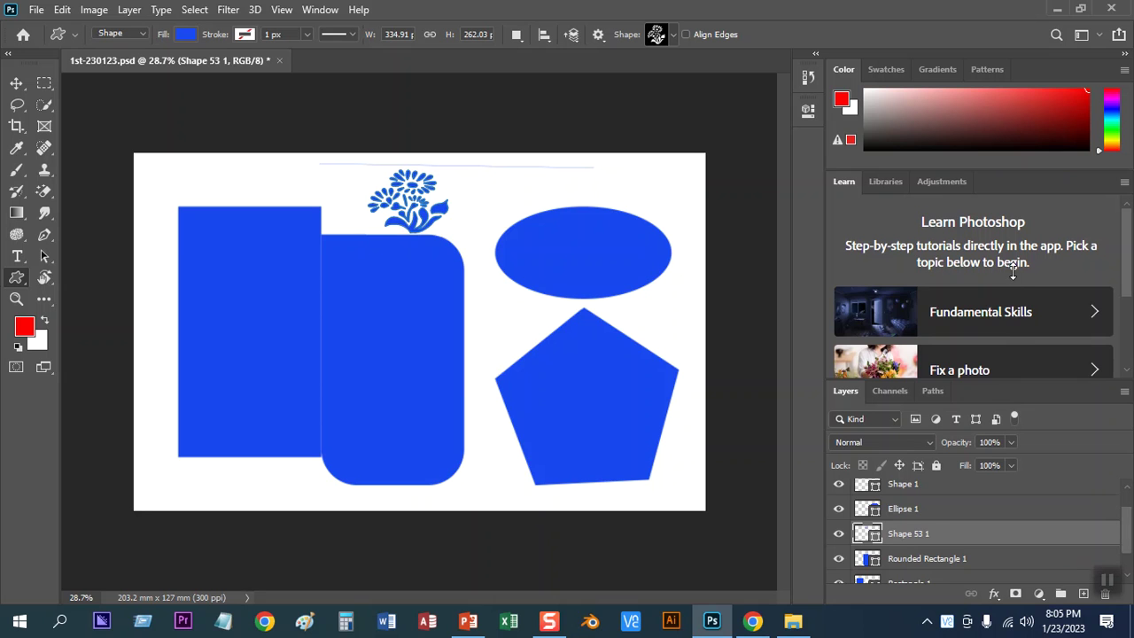
{"action": "scroll", "coordinate": [884, 525], "scroll_direction": "down", "scroll_amount": 1}
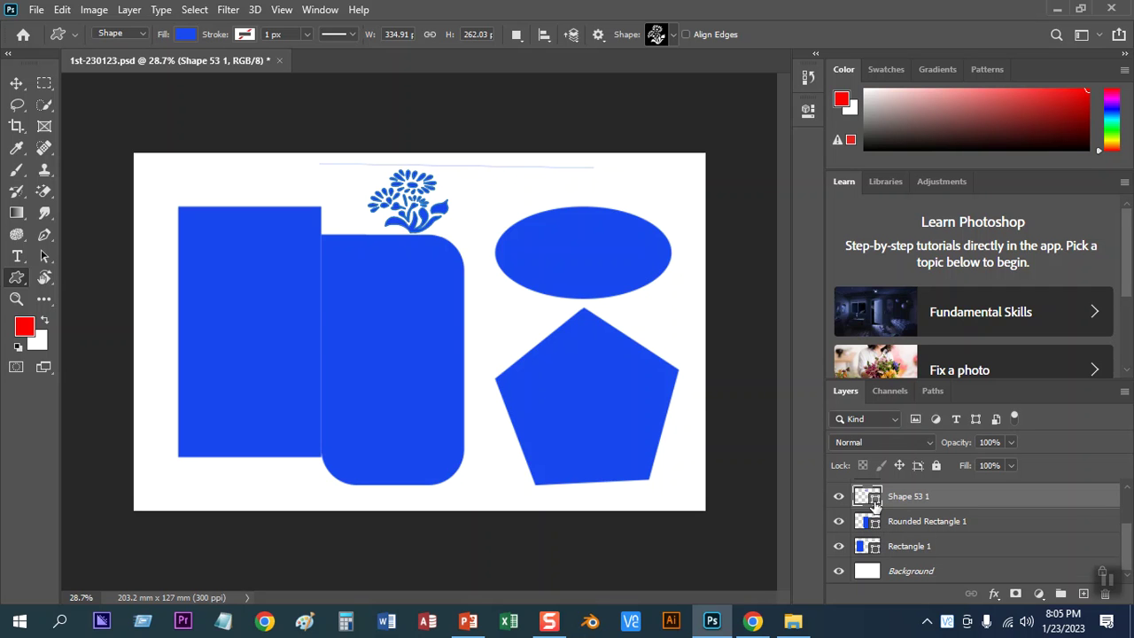
- Recolour the flower magenta and add a larger orange flower over the ellipse and pentagon
{"action": "double_click", "coordinate": [876, 501]}
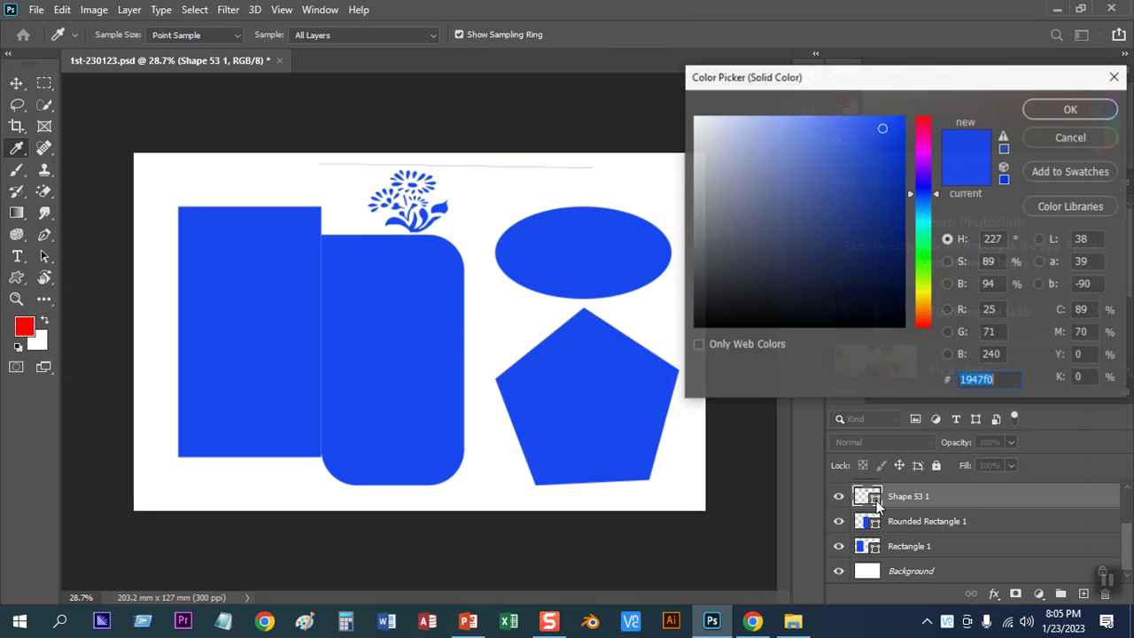
{"action": "left_click_drag", "start_coordinate": [922, 193], "coordinate": [925, 160]}
{"action": "left_click", "coordinate": [1041, 113]}
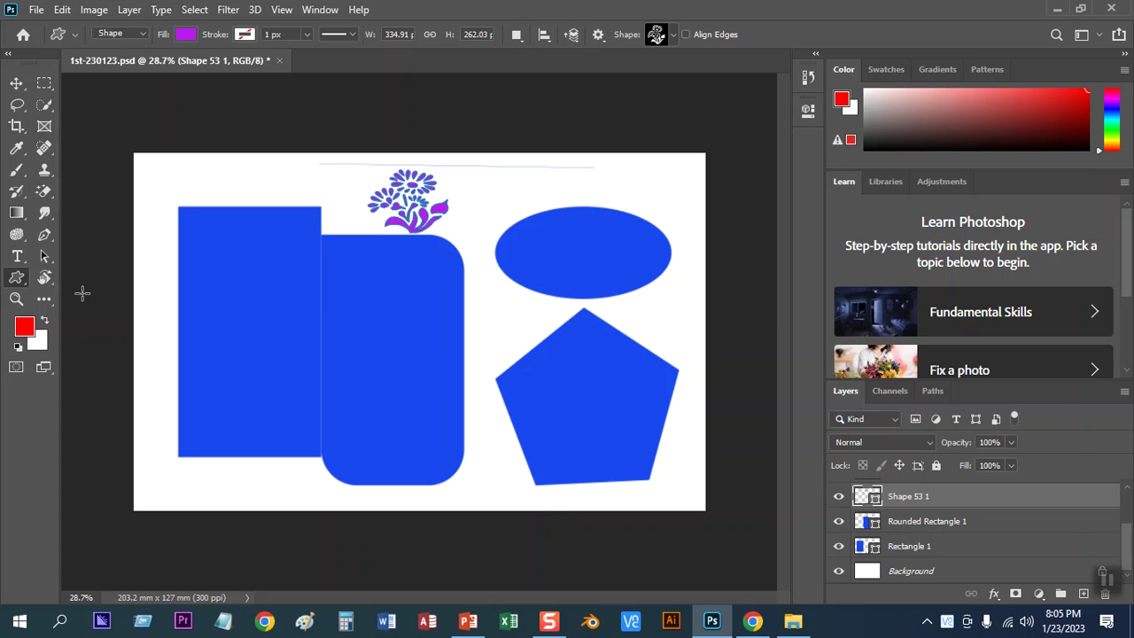
{"action": "left_click_drag", "start_coordinate": [492, 178], "coordinate": [657, 422]}
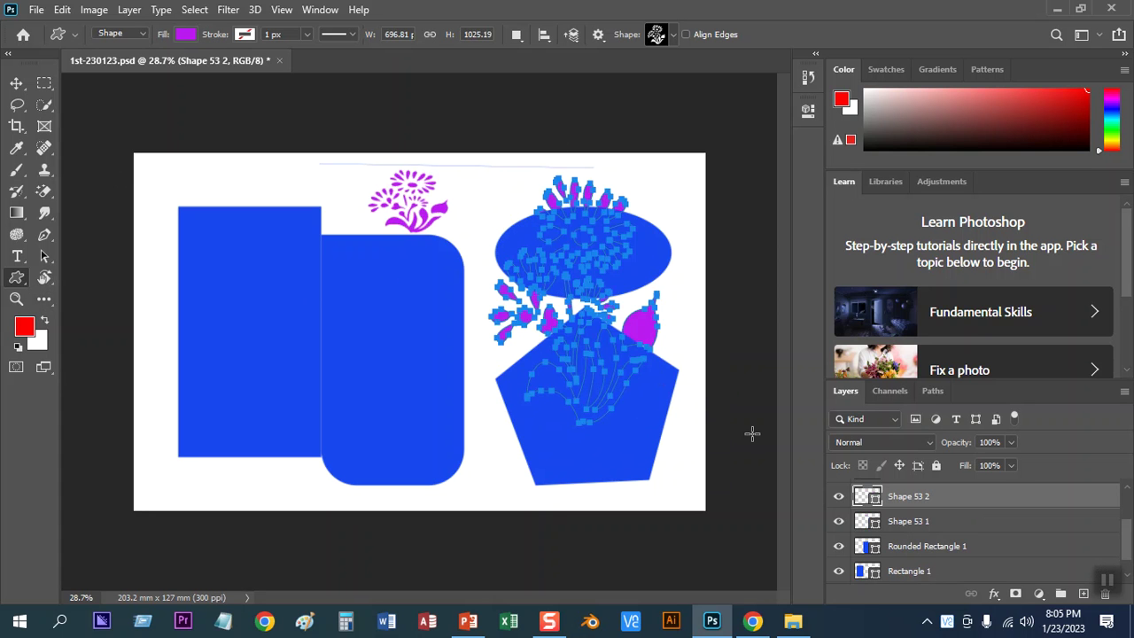
{"action": "double_click", "coordinate": [875, 499]}
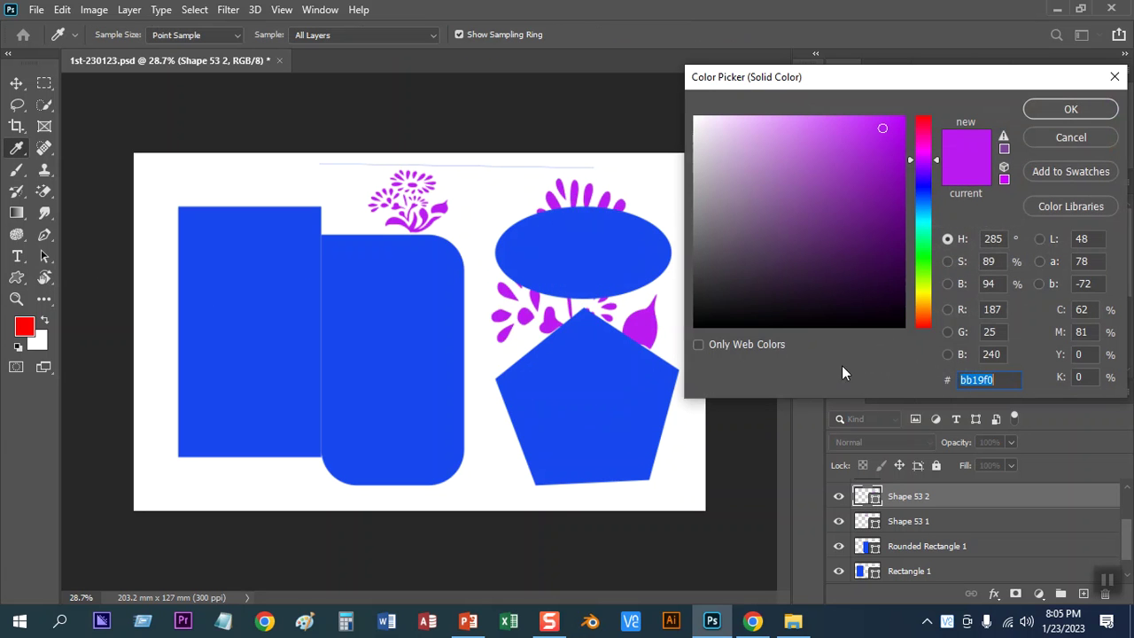
{"action": "left_click_drag", "start_coordinate": [912, 250], "coordinate": [927, 304]}
{"action": "left_click", "coordinate": [887, 147]}
{"action": "left_click", "coordinate": [1063, 112]}
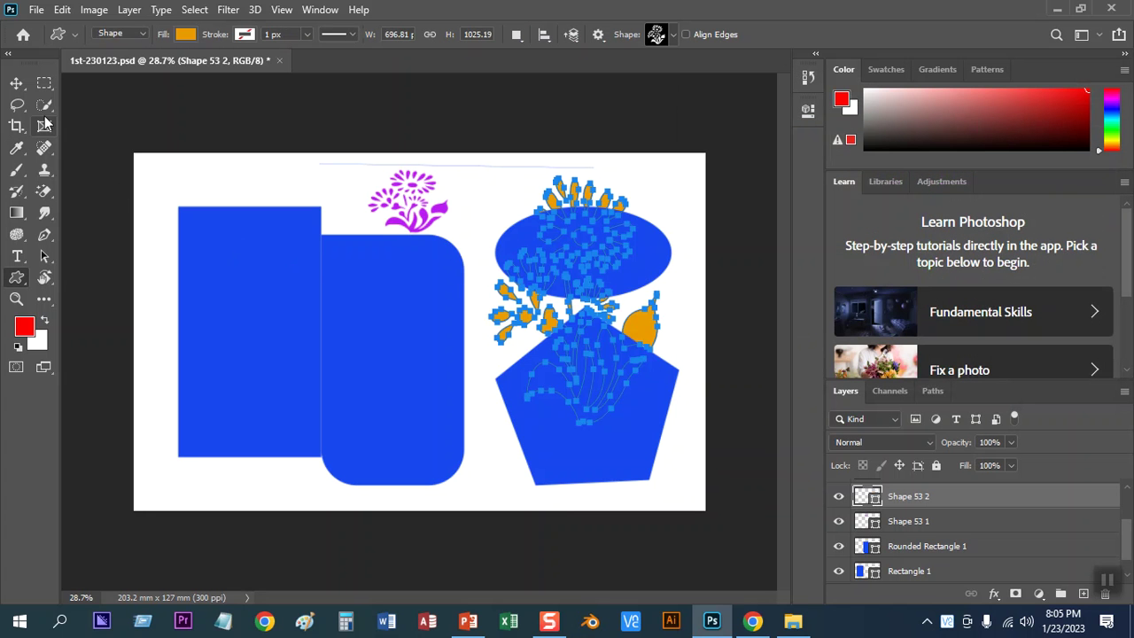
- Shift the plain rectangle, rounded rectangle and ellipse to the left
{"action": "left_click", "coordinate": [16, 83]}
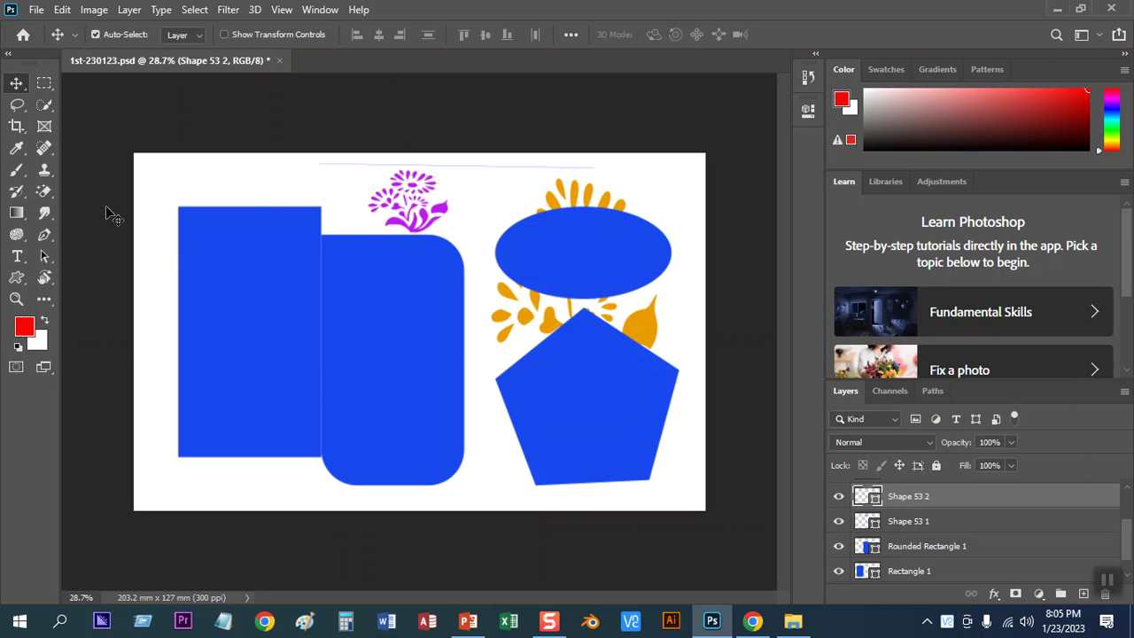
{"action": "left_click_drag", "start_coordinate": [285, 334], "coordinate": [254, 368]}
{"action": "left_click_drag", "start_coordinate": [405, 355], "coordinate": [390, 349]}
{"action": "left_click_drag", "start_coordinate": [556, 266], "coordinate": [510, 260]}
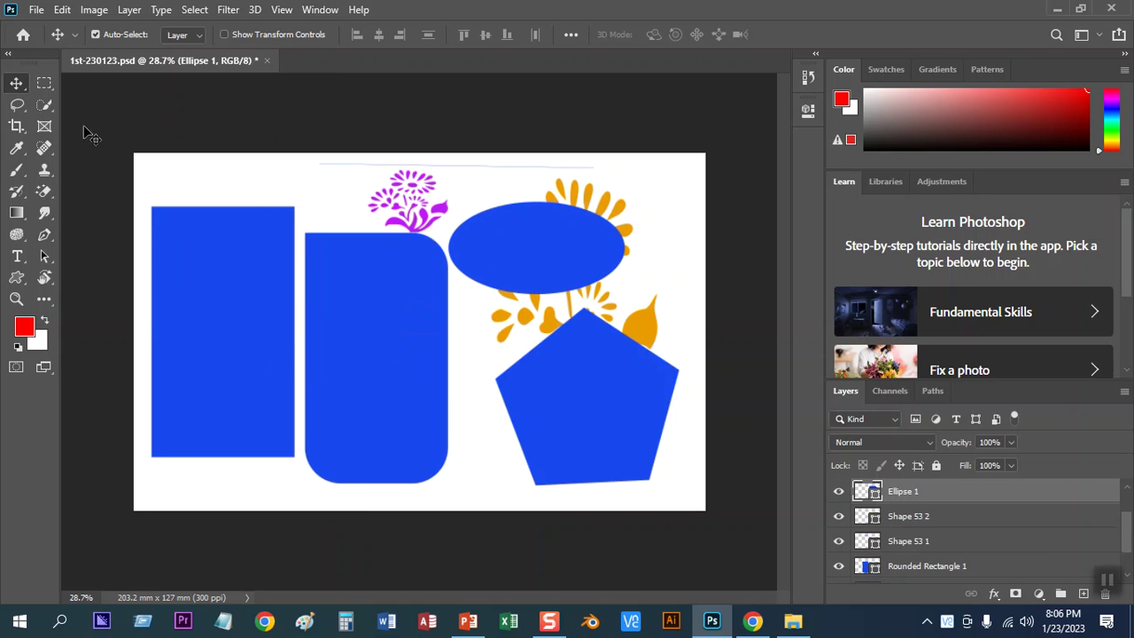
{"action": "left_click", "coordinate": [20, 85]}
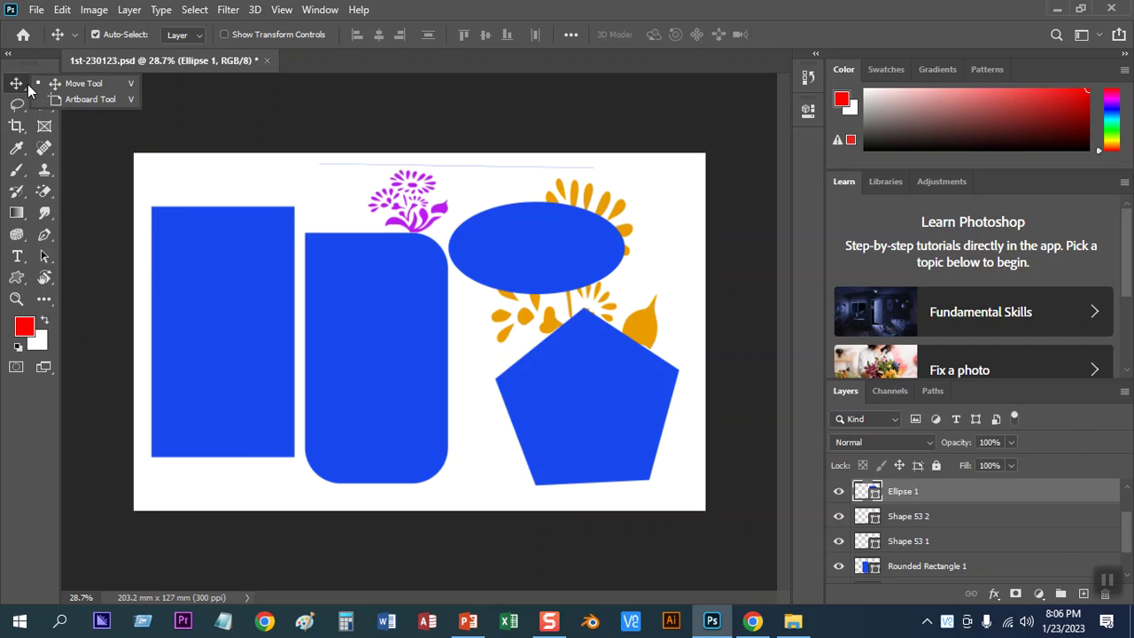
- Rearrange the shapes, then marquee-select every shape layer and delete them all
{"action": "left_click", "coordinate": [99, 86]}
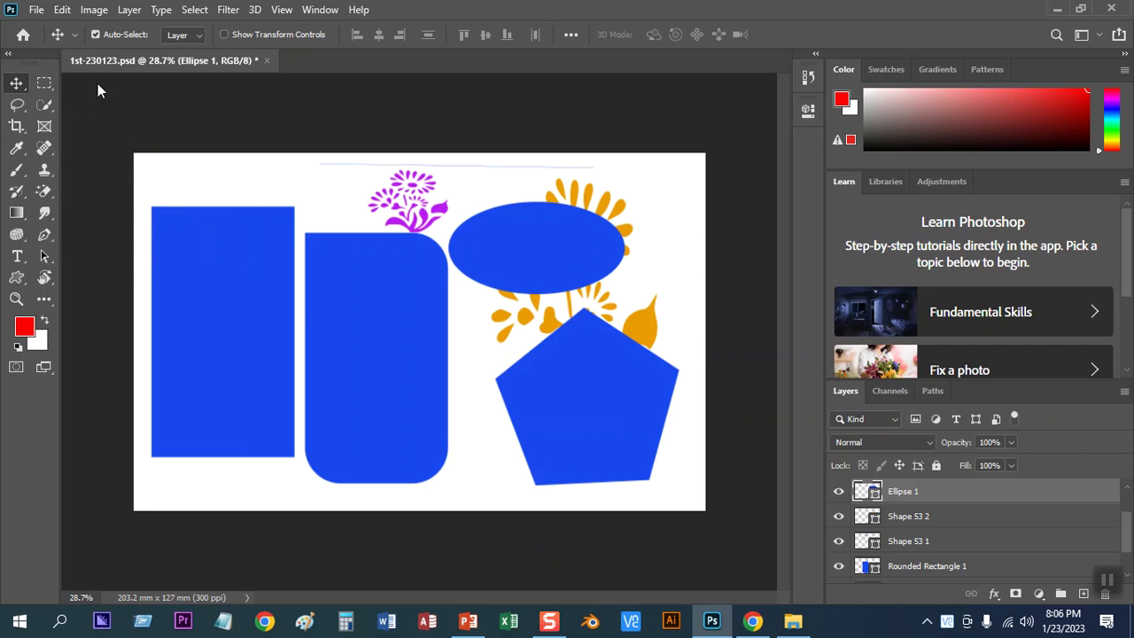
{"action": "left_click_drag", "start_coordinate": [567, 270], "coordinate": [266, 212]}
{"action": "left_click_drag", "start_coordinate": [236, 283], "coordinate": [234, 322]}
{"action": "left_click_drag", "start_coordinate": [342, 310], "coordinate": [367, 348]}
{"action": "left_click_drag", "start_coordinate": [587, 366], "coordinate": [594, 361]}
{"action": "left_click_drag", "start_coordinate": [585, 246], "coordinate": [531, 216]}
{"action": "left_click_drag", "start_coordinate": [617, 348], "coordinate": [618, 348]}
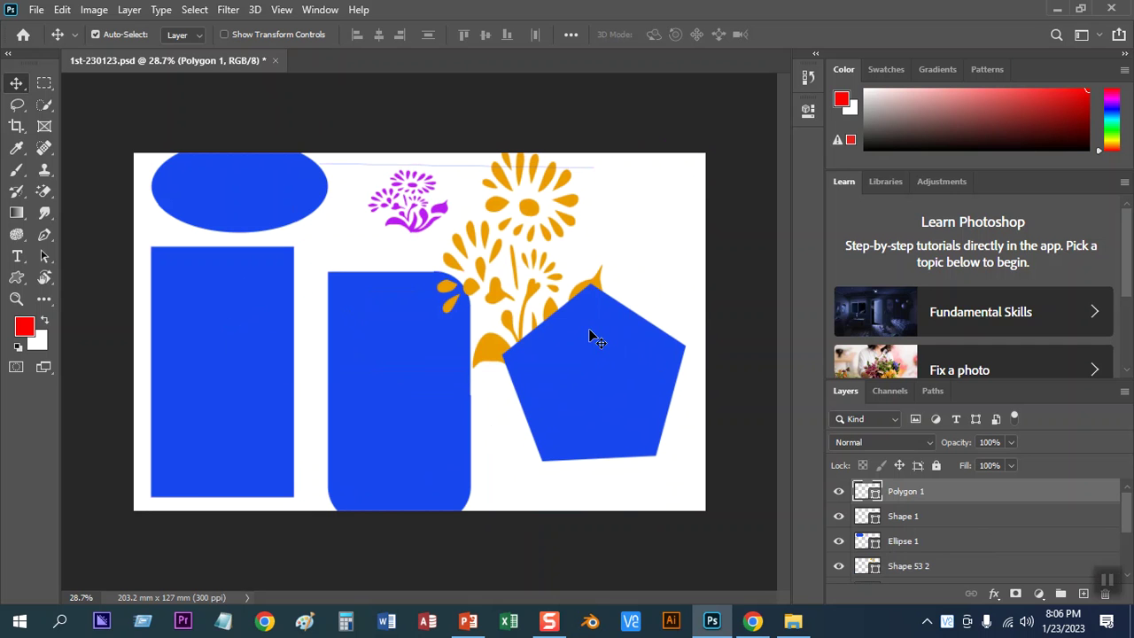
{"action": "left_click_drag", "start_coordinate": [110, 129], "coordinate": [710, 529]}
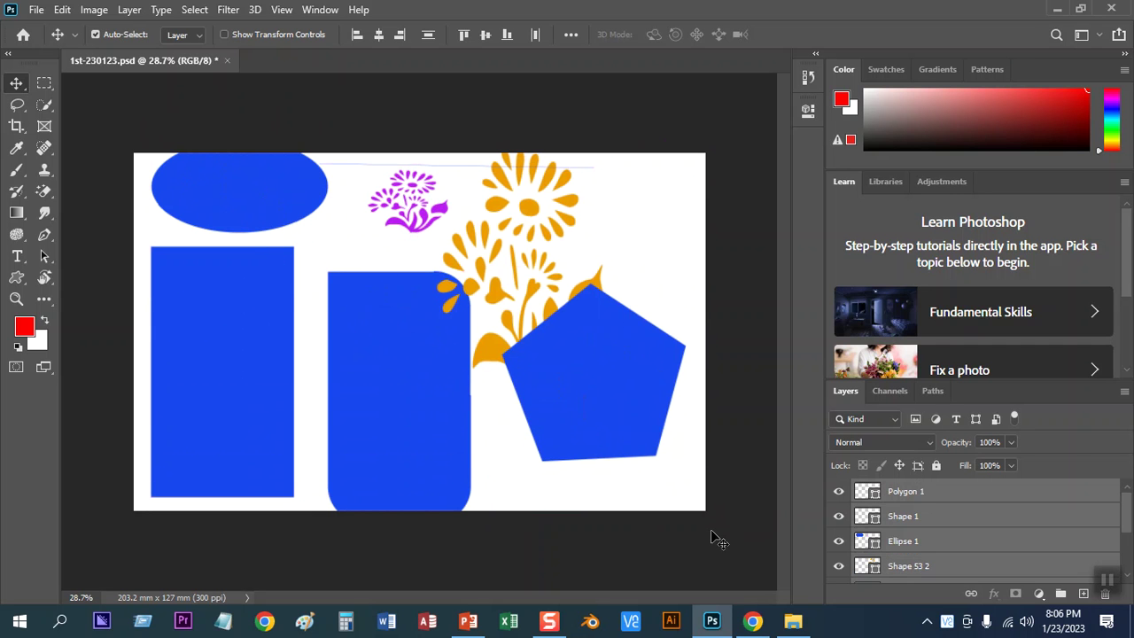
{"action": "key", "text": "Delete"}
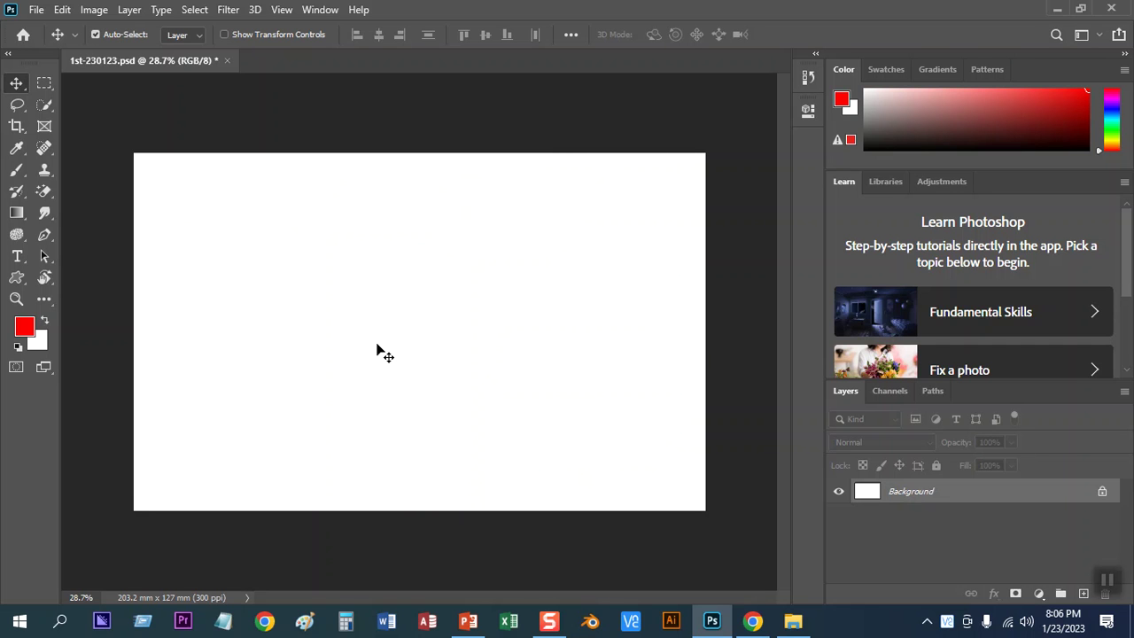
- Select the Rectangle Tool, try a rectangle, undo it, and turn on draw-from-centre
{"action": "left_click", "coordinate": [16, 277]}
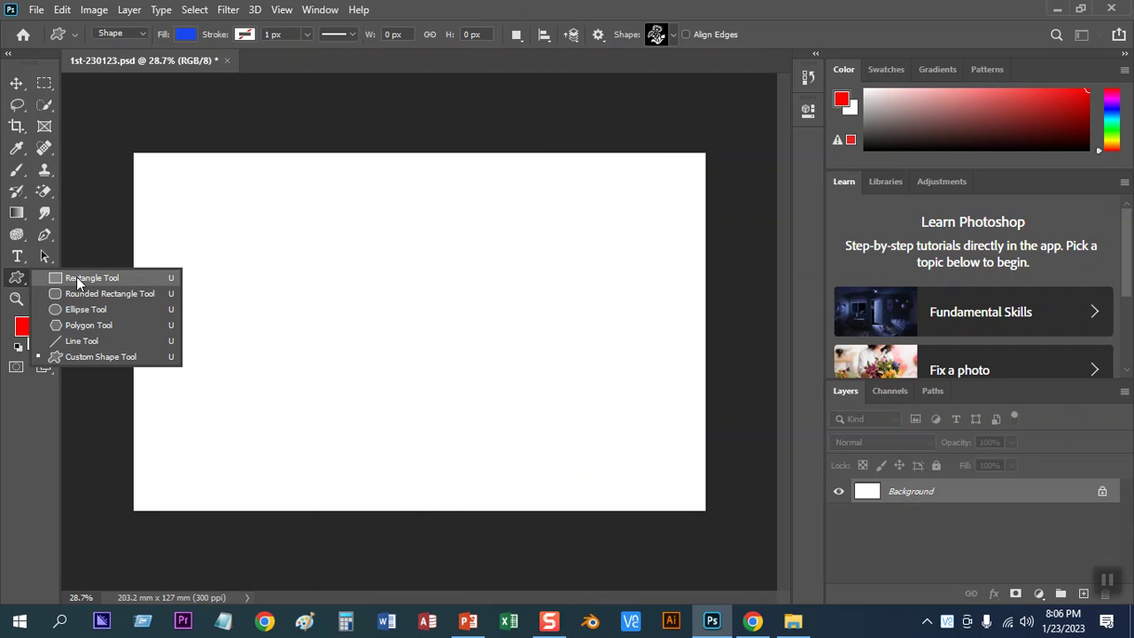
{"action": "left_click", "coordinate": [77, 278]}
{"action": "left_click_drag", "start_coordinate": [132, 152], "coordinate": [157, 209]}
{"action": "key", "text": "ctrl+z"}
{"action": "left_click", "coordinate": [764, 103]}
{"action": "left_click", "coordinate": [346, 231]}
{"action": "left_click", "coordinate": [468, 207]}
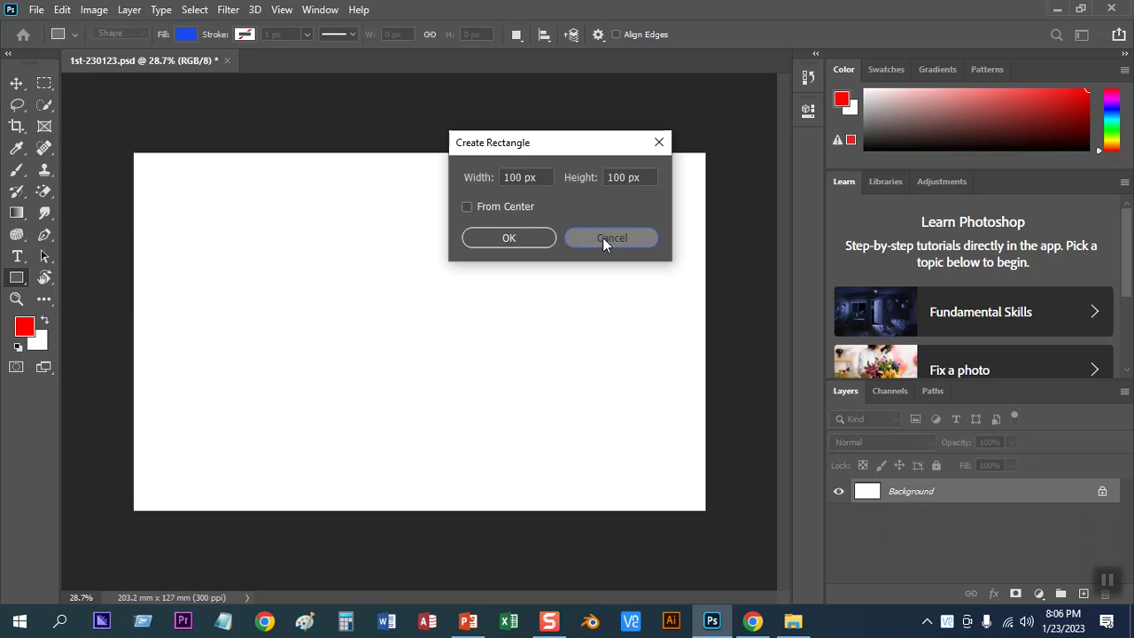
{"action": "left_click", "coordinate": [603, 237]}
- Draw and undo trial rectangles, including a 100 px square, with draw-from-centre turned off
{"action": "left_click_drag", "start_coordinate": [156, 180], "coordinate": [228, 306]}
{"action": "key", "text": "ctrl+z"}
{"action": "left_click", "coordinate": [762, 105]}
{"action": "left_click", "coordinate": [422, 329]}
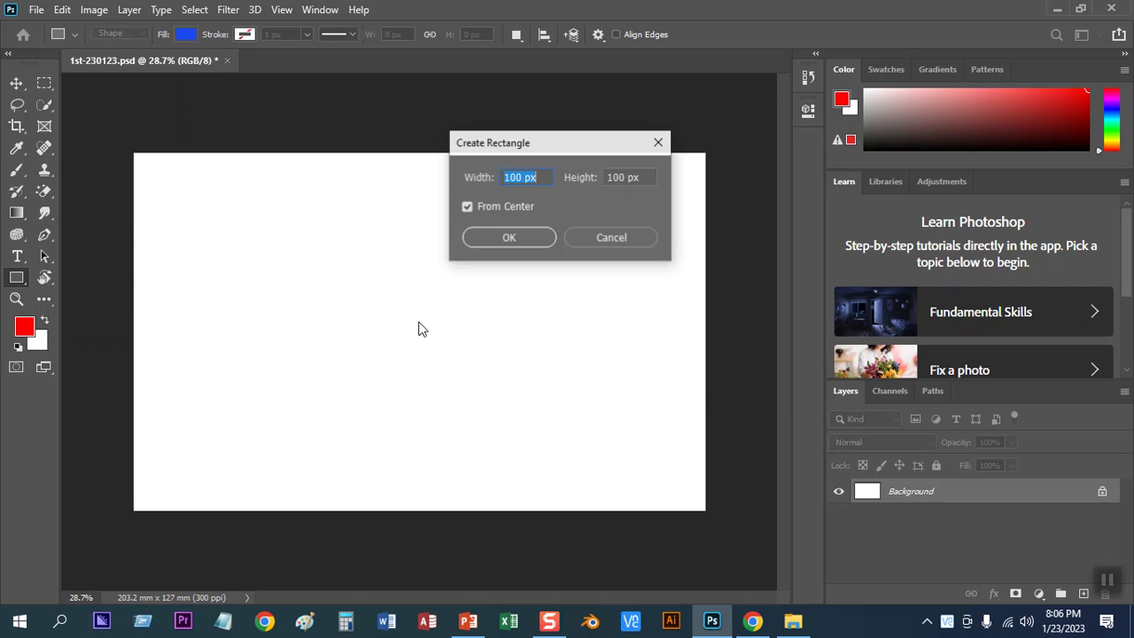
{"action": "left_click", "coordinate": [469, 207]}
{"action": "left_click", "coordinate": [505, 239]}
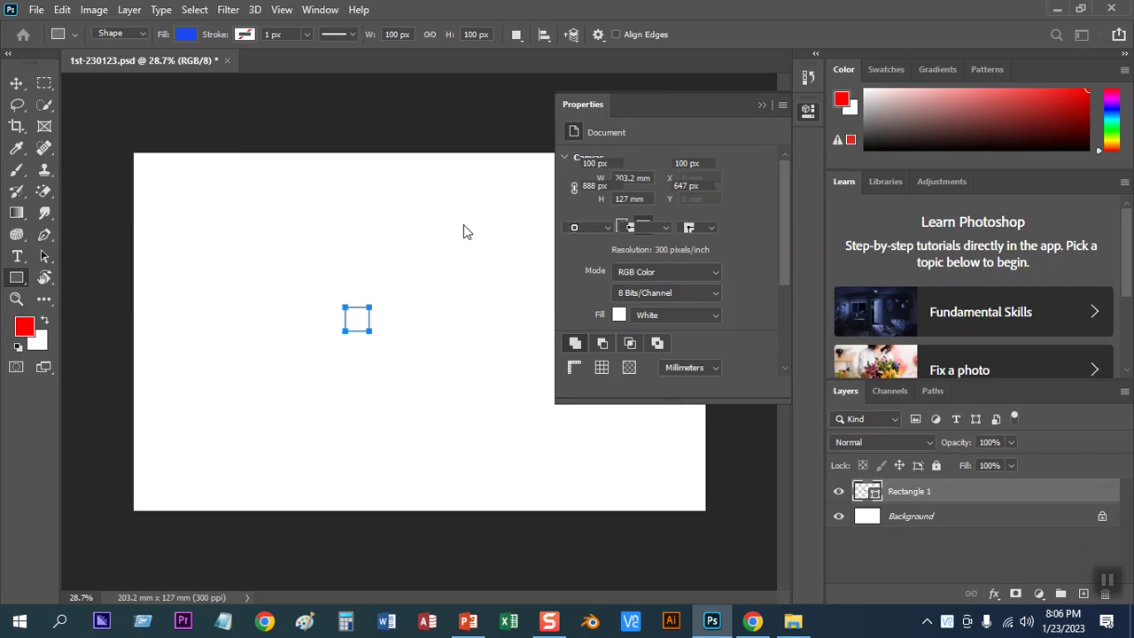
{"action": "left_click", "coordinate": [760, 106]}
{"action": "key", "text": "ctrl+z"}
- Draw a tall rectangle past the canvas bottom and snap it to the top-left corner
{"action": "left_click_drag", "start_coordinate": [153, 174], "coordinate": [314, 545]}
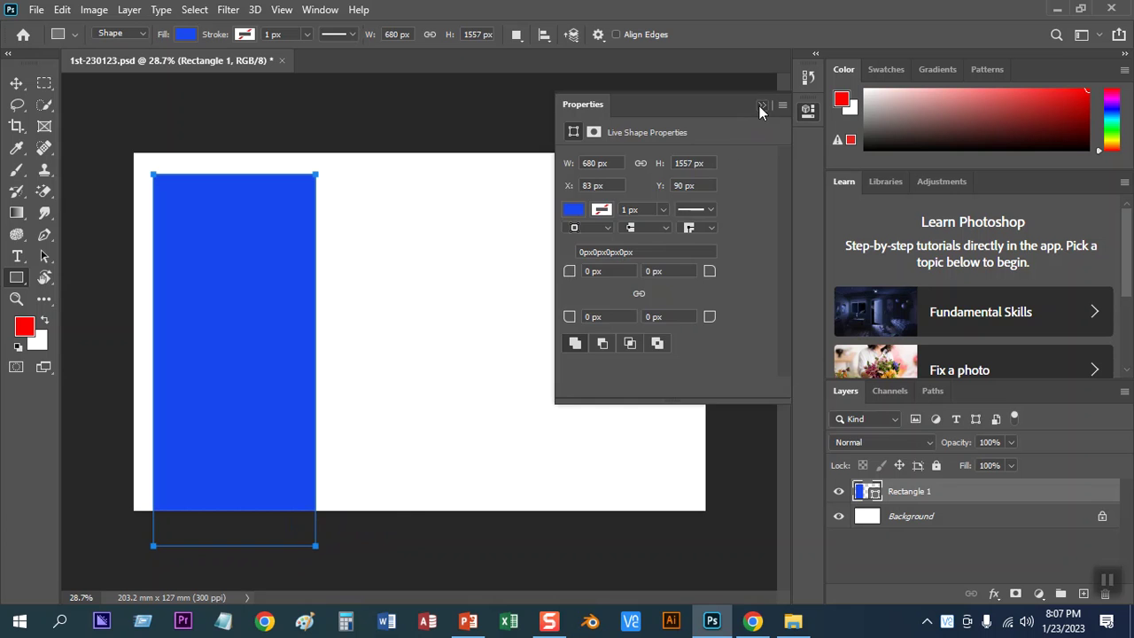
{"action": "left_click", "coordinate": [760, 106]}
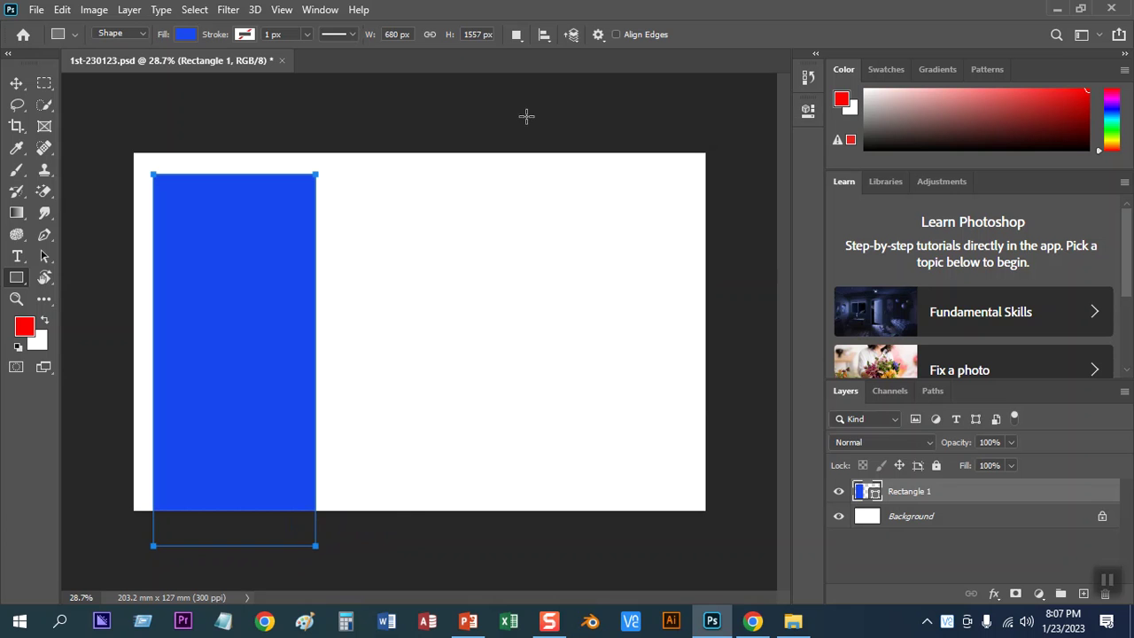
{"action": "left_click", "coordinate": [17, 83]}
{"action": "left_click_drag", "start_coordinate": [239, 279], "coordinate": [229, 242]}
- Draw a second tall rectangle over the canvas's right side and change its fill to red
{"action": "left_click", "coordinate": [16, 277]}
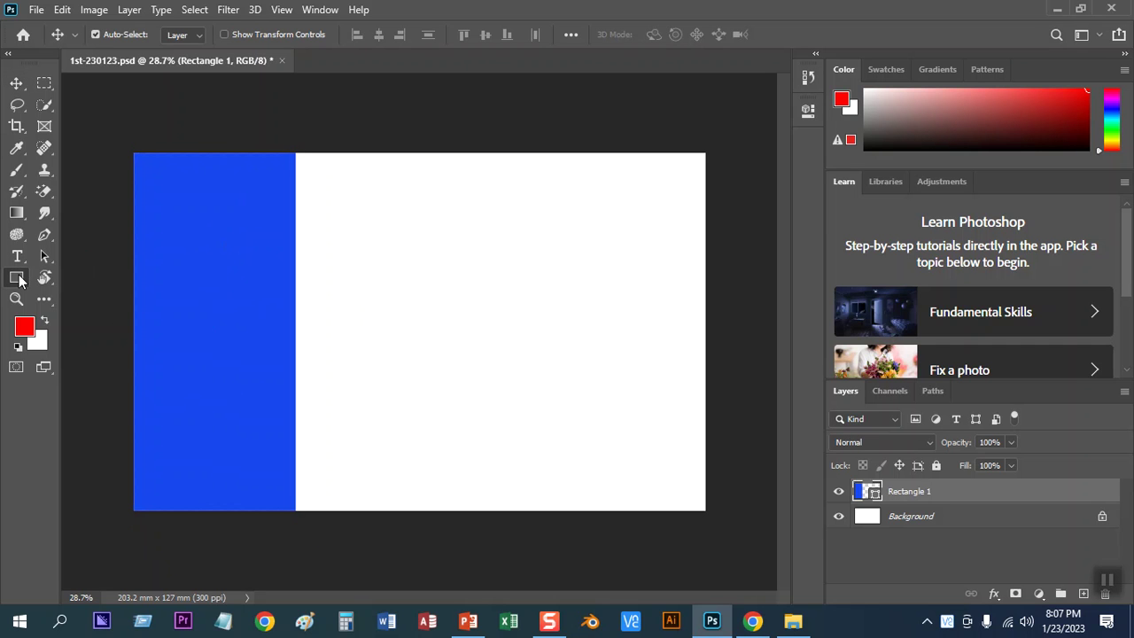
{"action": "left_click_drag", "start_coordinate": [529, 125], "coordinate": [716, 523]}
{"action": "left_click", "coordinate": [762, 105]}
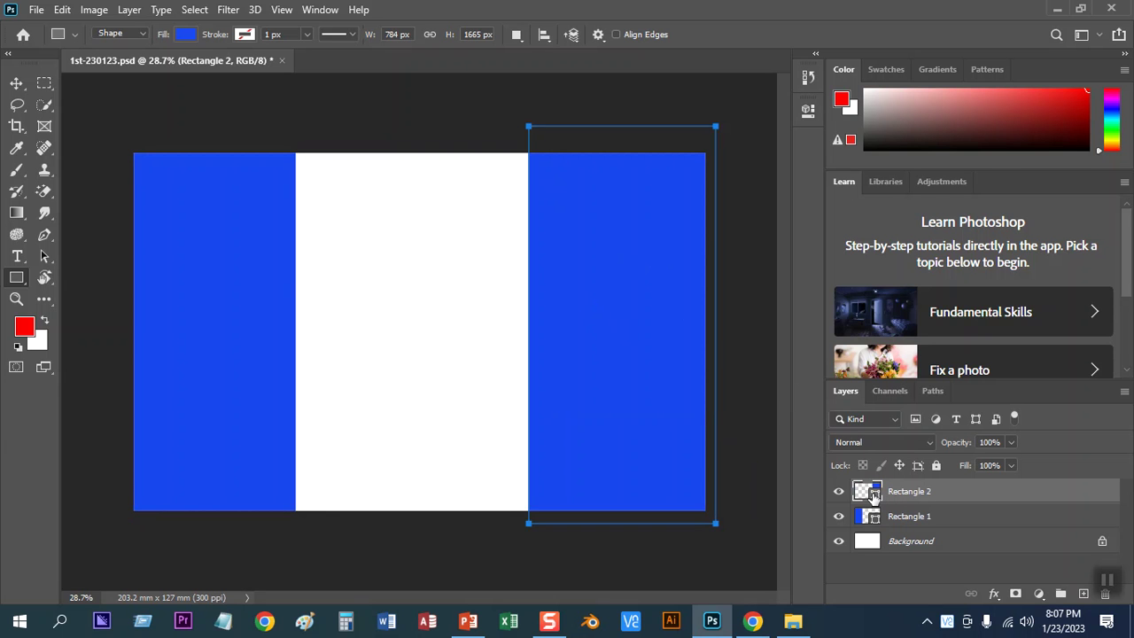
{"action": "double_click", "coordinate": [873, 496]}
{"action": "left_click_drag", "start_coordinate": [927, 154], "coordinate": [920, 105]}
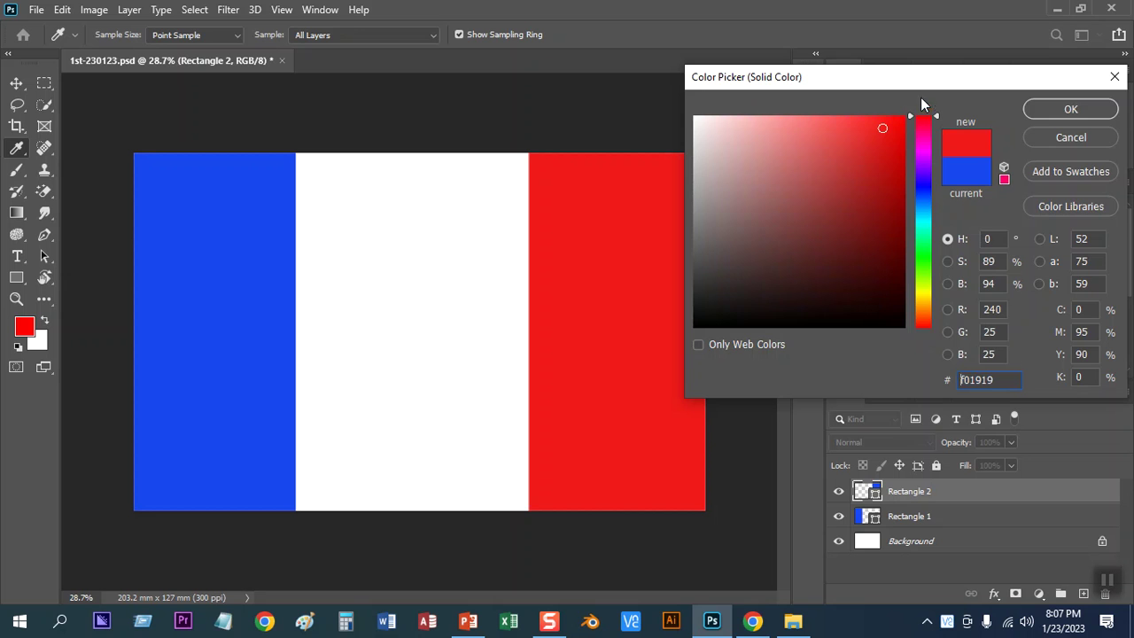
{"action": "left_click", "coordinate": [1053, 110]}
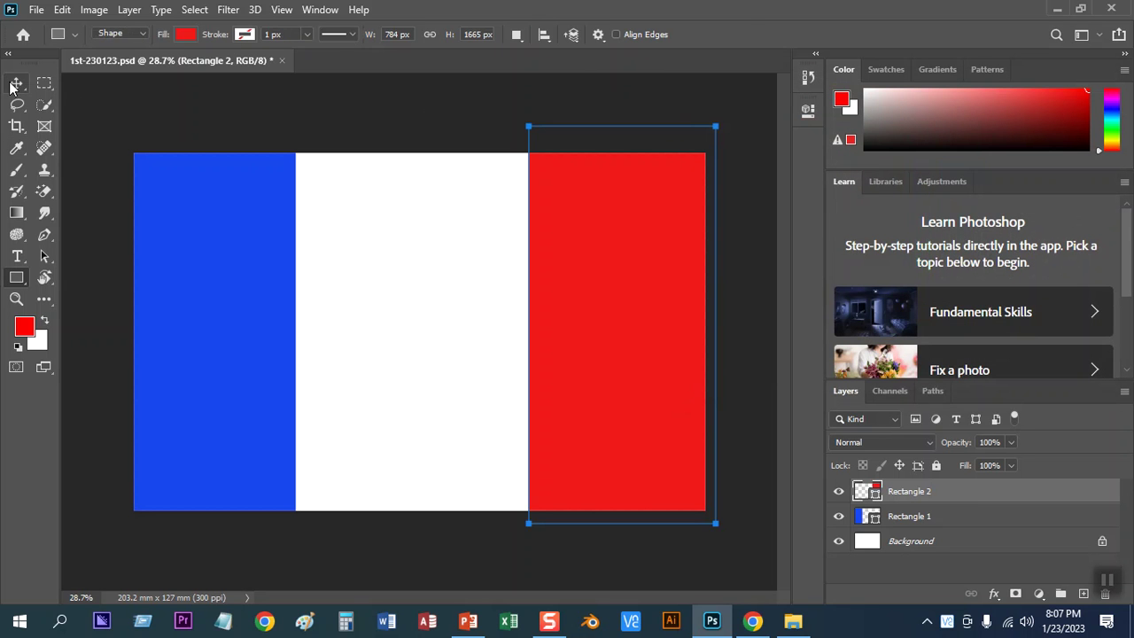
{"action": "left_click", "coordinate": [16, 83]}
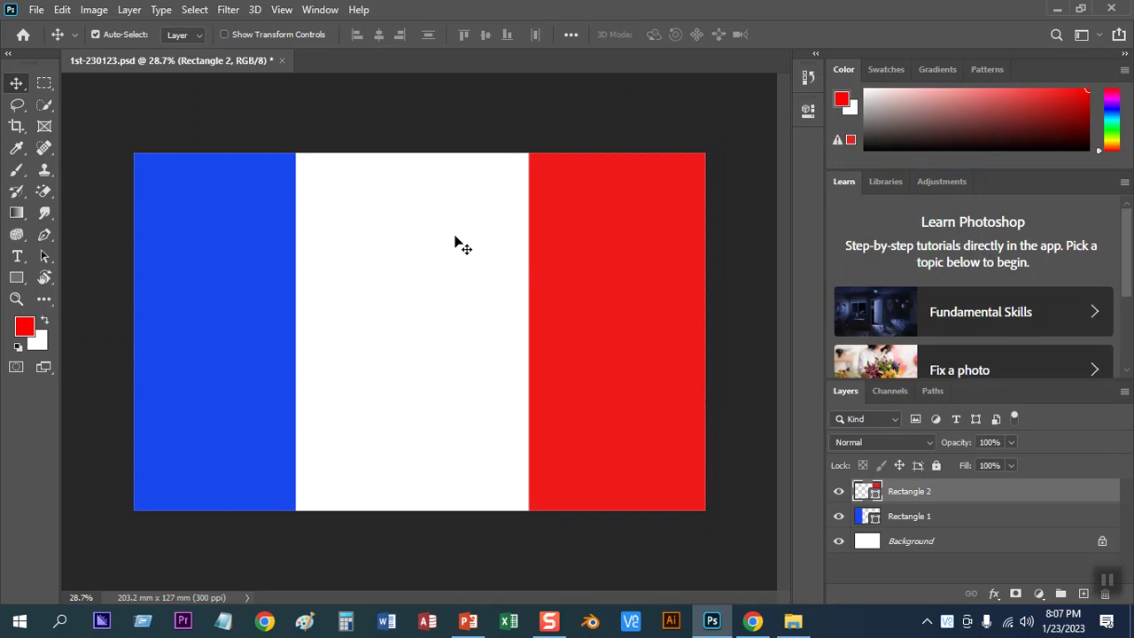
- In Chrome, replace the Google Images search with 'flag flat design'
{"action": "left_click", "coordinate": [753, 621]}
{"action": "triple_click", "coordinate": [265, 88]}
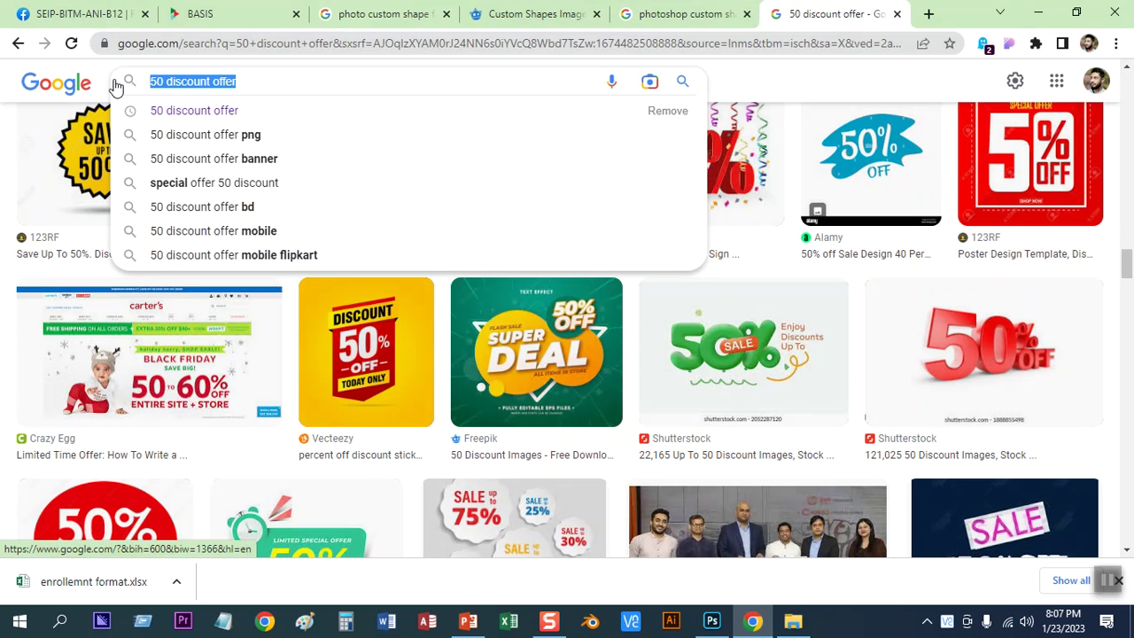
{"action": "type", "text": "flat fla"}
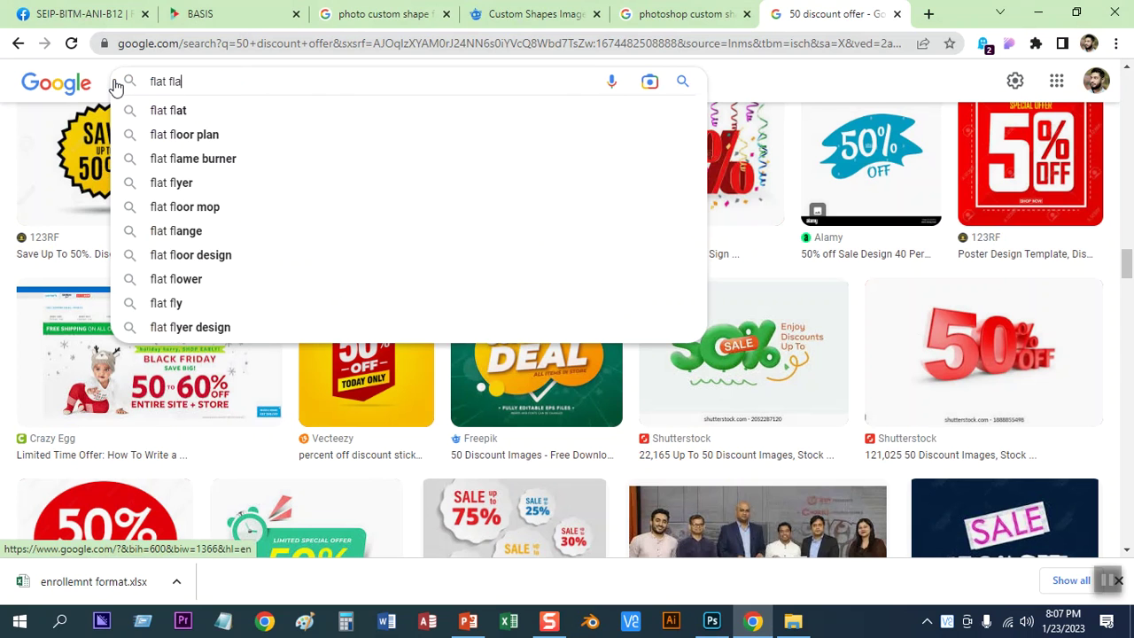
{"action": "type", "text": "g desig"}
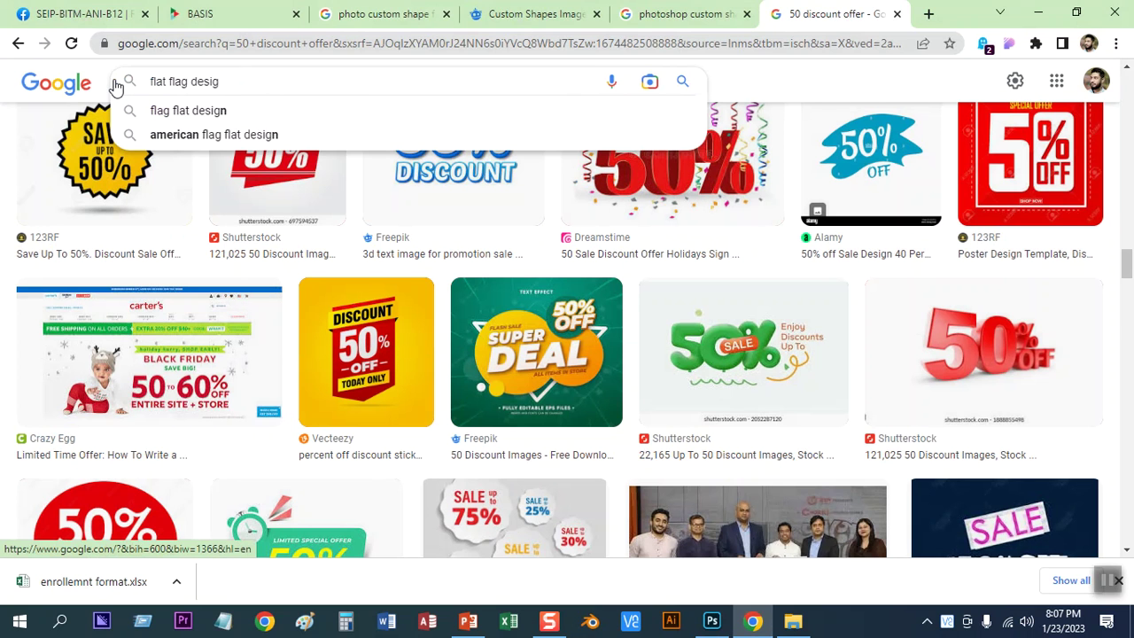
{"action": "left_click", "coordinate": [187, 114]}
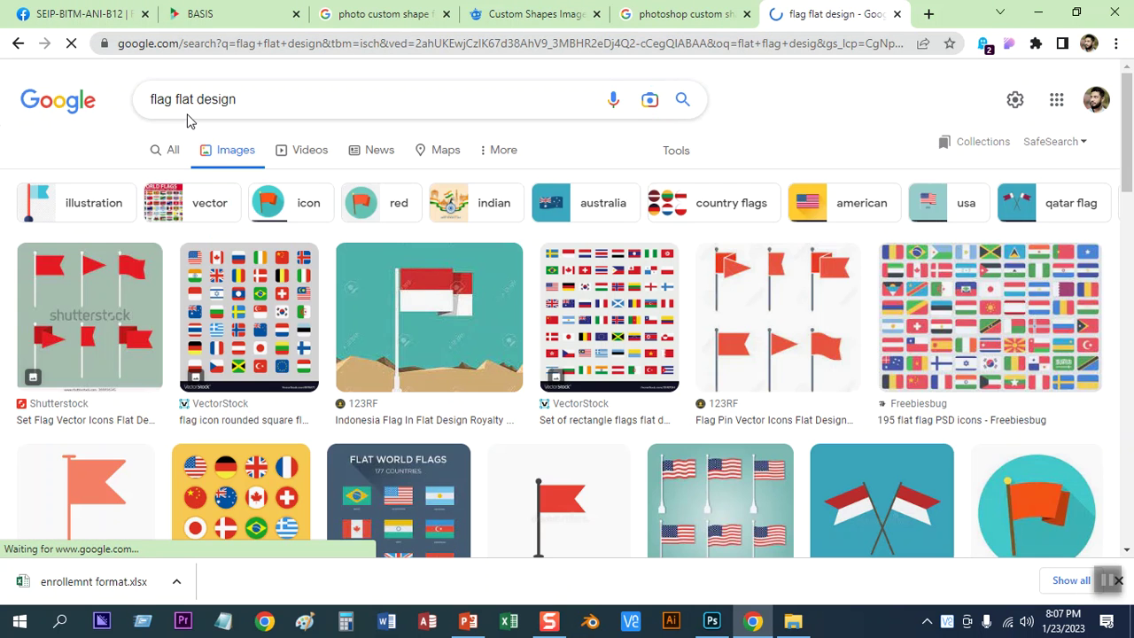
- Preview the flag icon collection and the red-white-black Egypt flag images in the results
{"action": "left_click", "coordinate": [236, 280]}
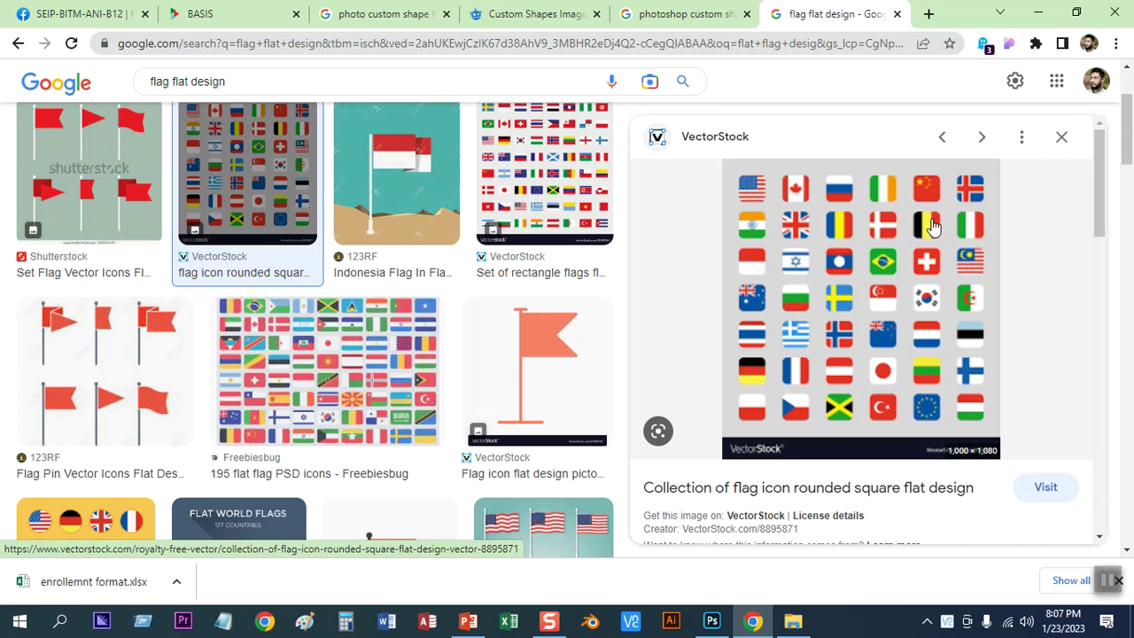
{"action": "scroll", "coordinate": [382, 371], "scroll_direction": "down", "scroll_amount": 10}
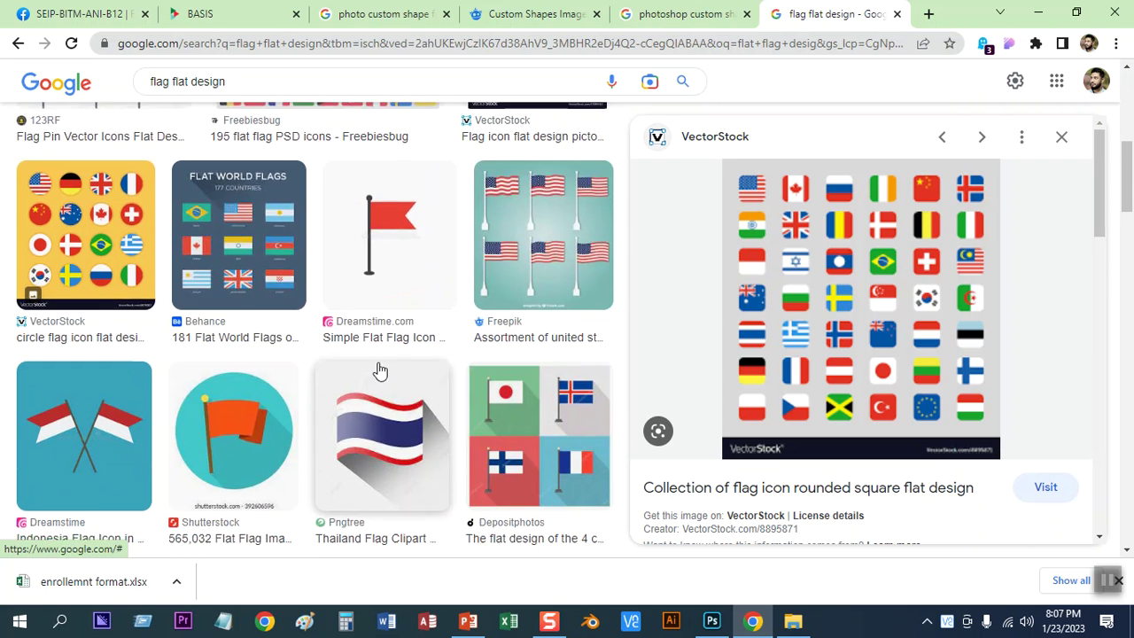
{"action": "scroll", "coordinate": [372, 368], "scroll_direction": "down", "scroll_amount": 12}
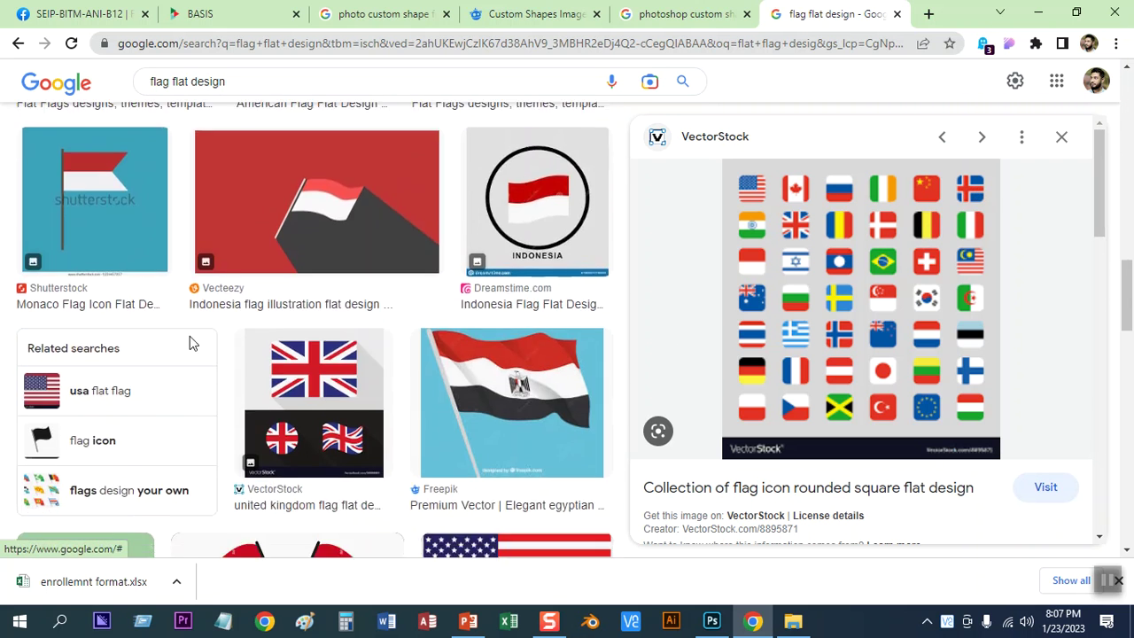
{"action": "scroll", "coordinate": [189, 344], "scroll_direction": "down", "scroll_amount": 8}
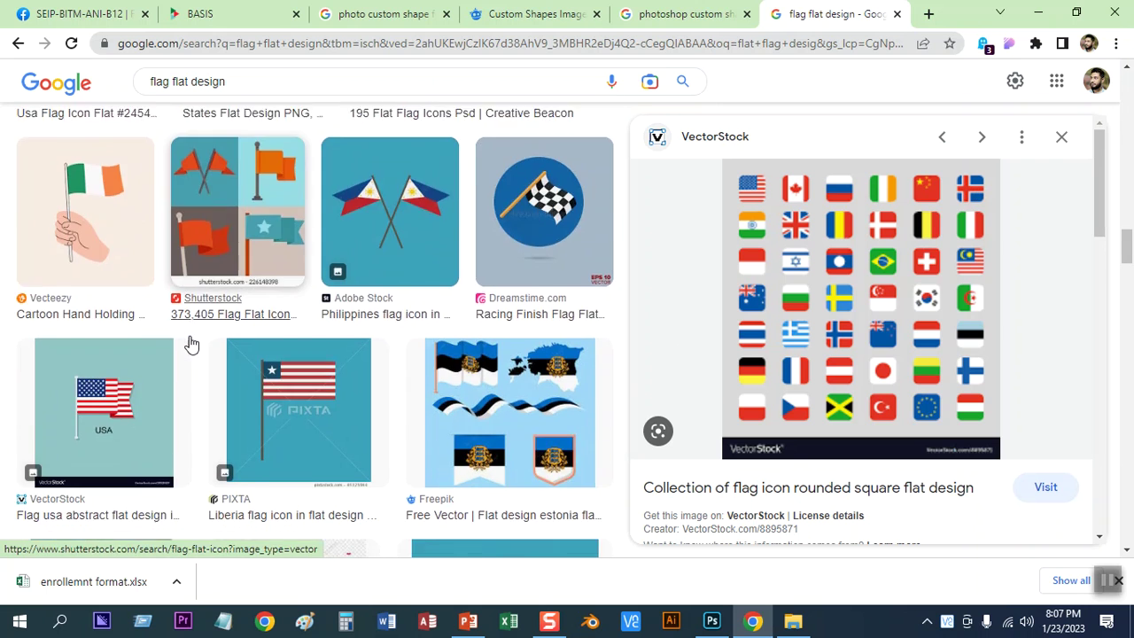
{"action": "scroll", "coordinate": [190, 344], "scroll_direction": "up", "scroll_amount": 4}
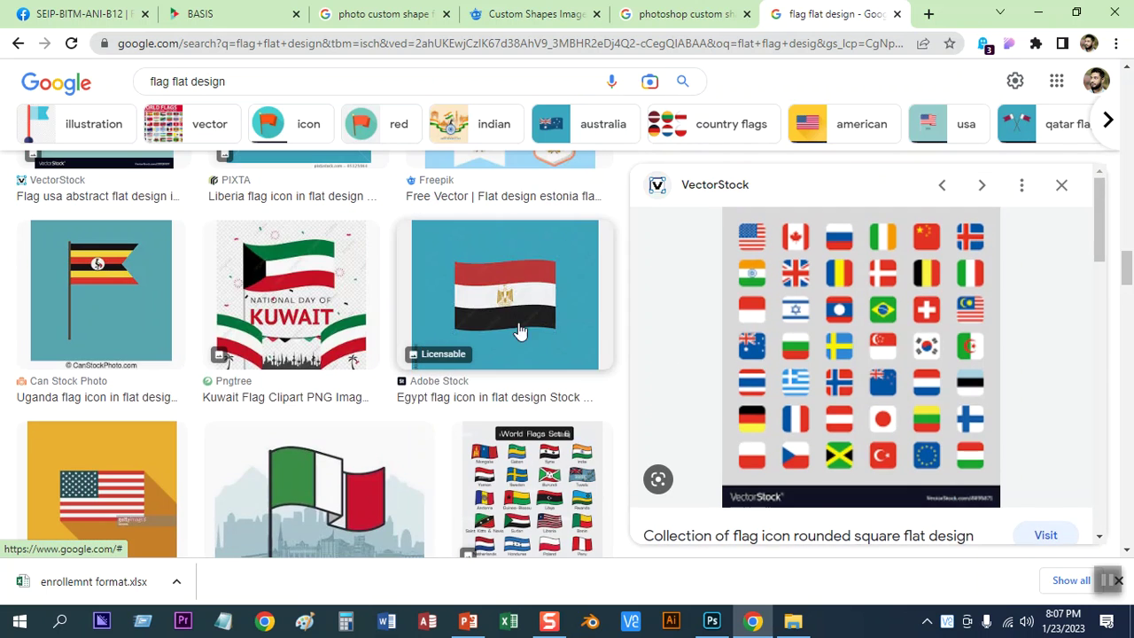
{"action": "left_click", "coordinate": [551, 312]}
{"action": "scroll", "coordinate": [254, 261], "scroll_direction": "down", "scroll_amount": 10}
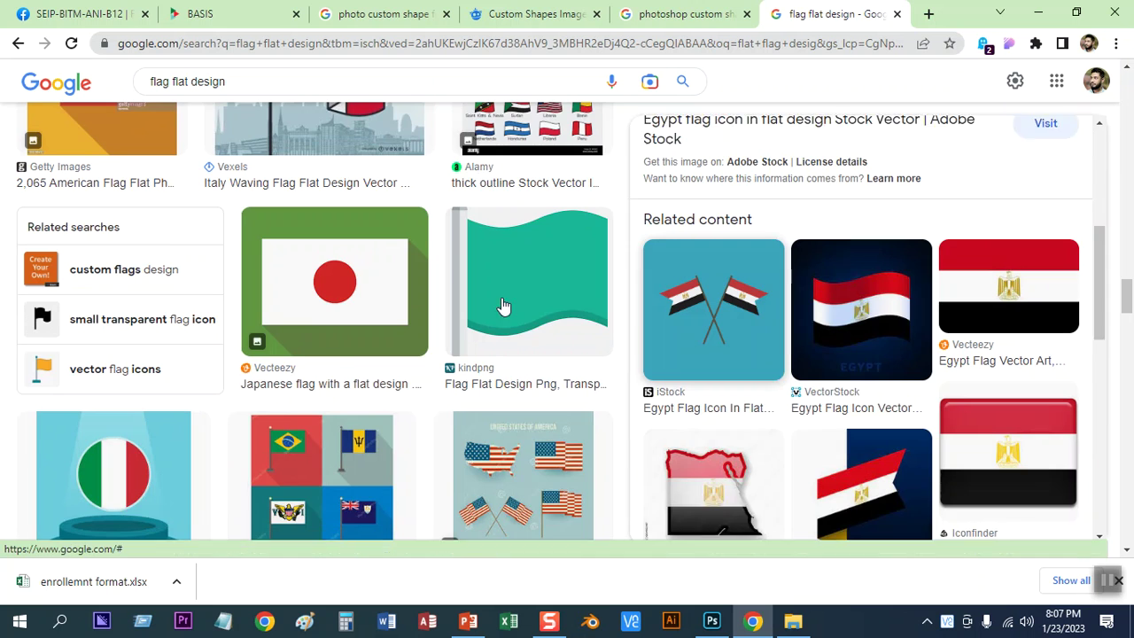
{"action": "scroll", "coordinate": [268, 238], "scroll_direction": "down", "scroll_amount": 5}
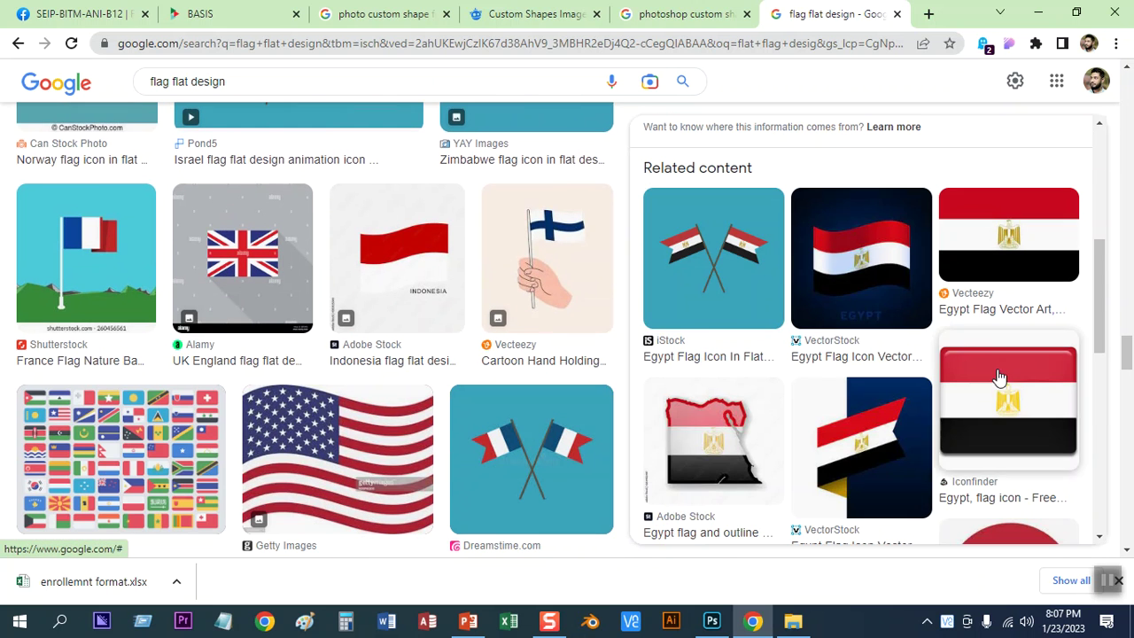
{"action": "left_click", "coordinate": [851, 283]}
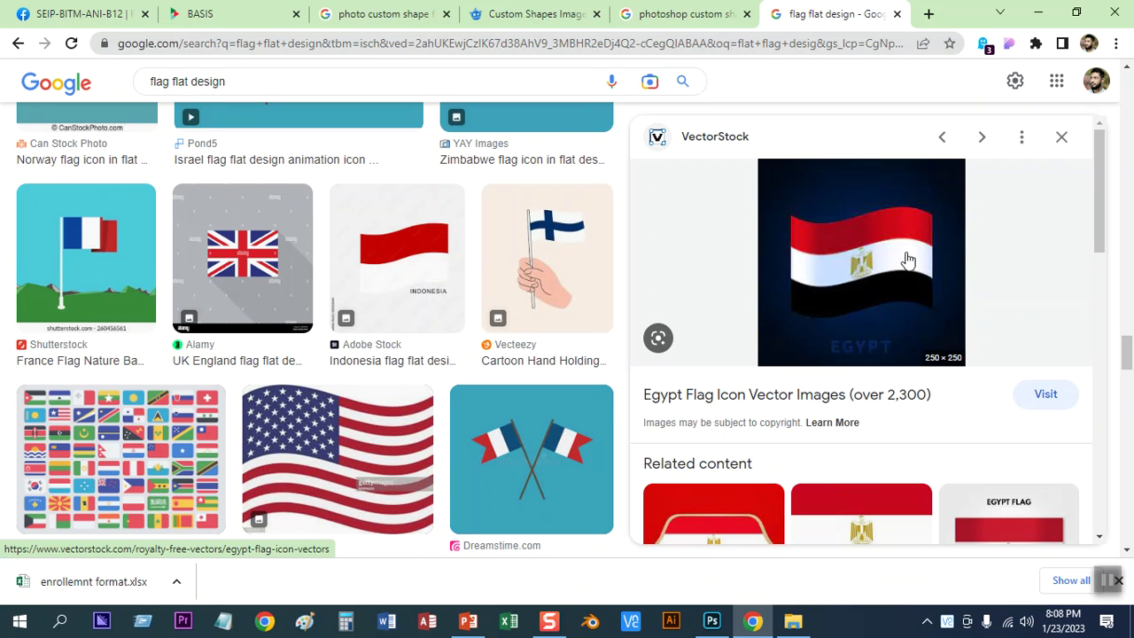
- Back in Photoshop, select both rectangles on the canvas
{"action": "left_click", "coordinate": [711, 620]}
{"action": "scroll", "coordinate": [237, 172], "scroll_direction": "down", "scroll_amount": 2}
{"action": "left_click_drag", "start_coordinate": [261, 195], "coordinate": [602, 325]}
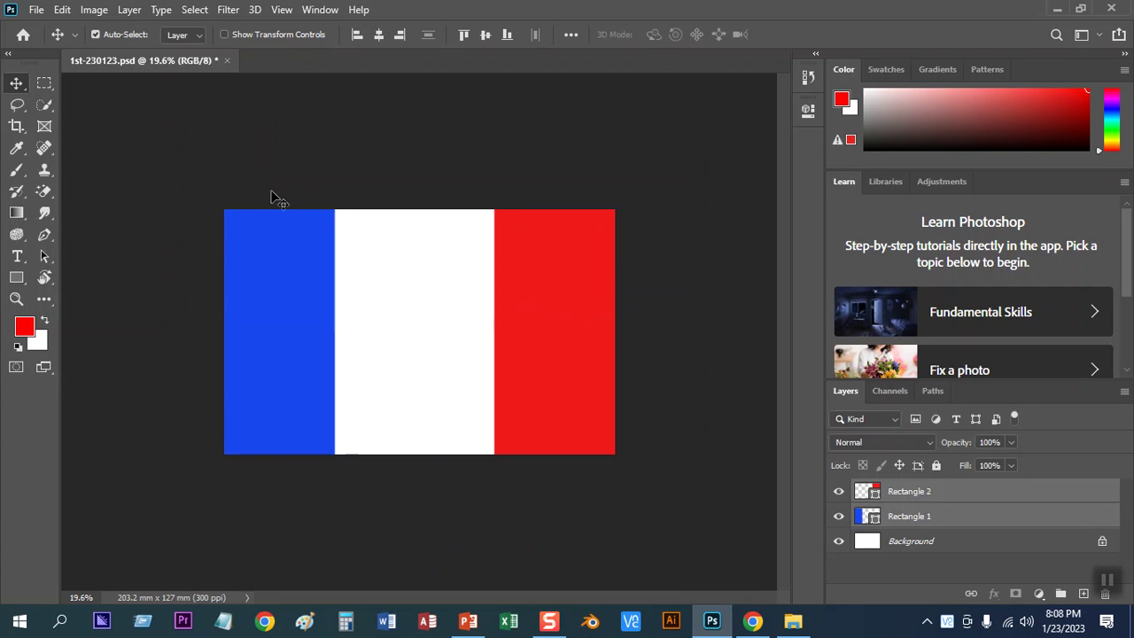
- Delete the old rectangles and draw a horizontal band across the top of the canvas
{"action": "key", "text": "Delete"}
{"action": "scroll", "coordinate": [255, 205], "scroll_direction": "up", "scroll_amount": 1}
{"action": "scroll", "coordinate": [255, 207], "scroll_direction": "up", "scroll_amount": 1}
{"action": "left_click", "coordinate": [17, 277]}
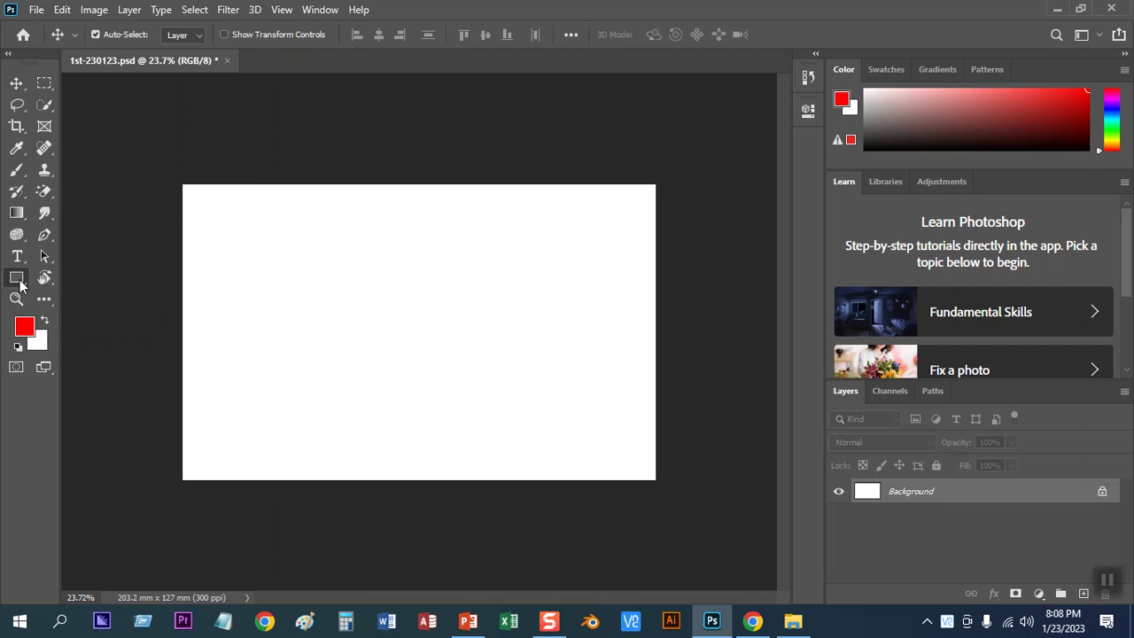
{"action": "left_click_drag", "start_coordinate": [159, 163], "coordinate": [672, 289]}
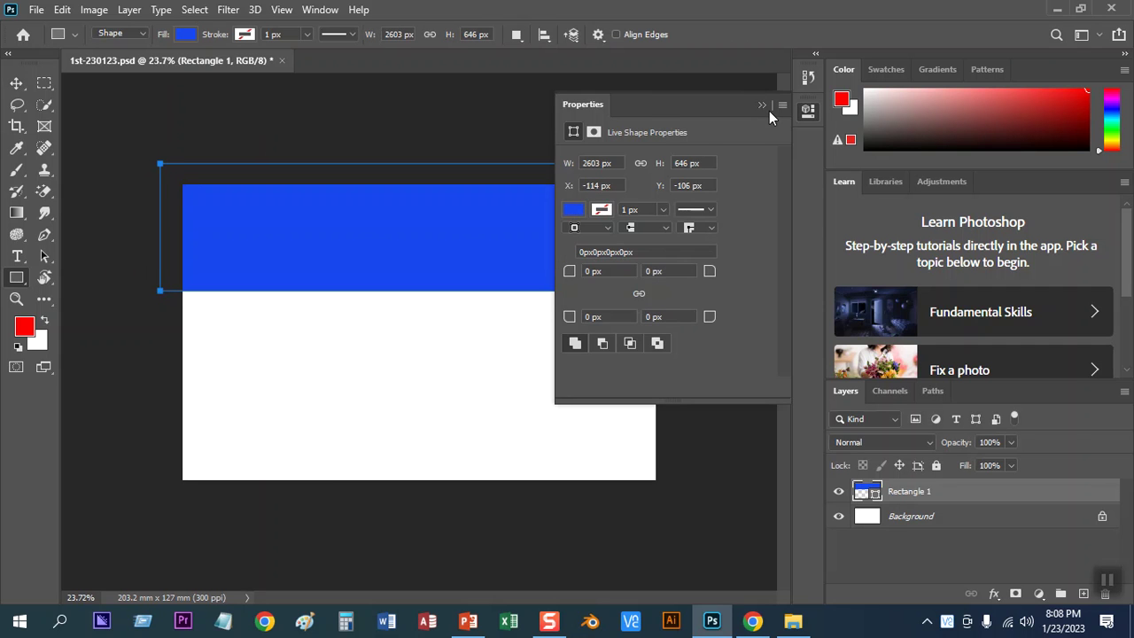
{"action": "left_click", "coordinate": [763, 103]}
- Fill the top band with pure red ff0000
{"action": "left_click", "coordinate": [1075, 147]}
{"action": "left_click", "coordinate": [752, 622]}
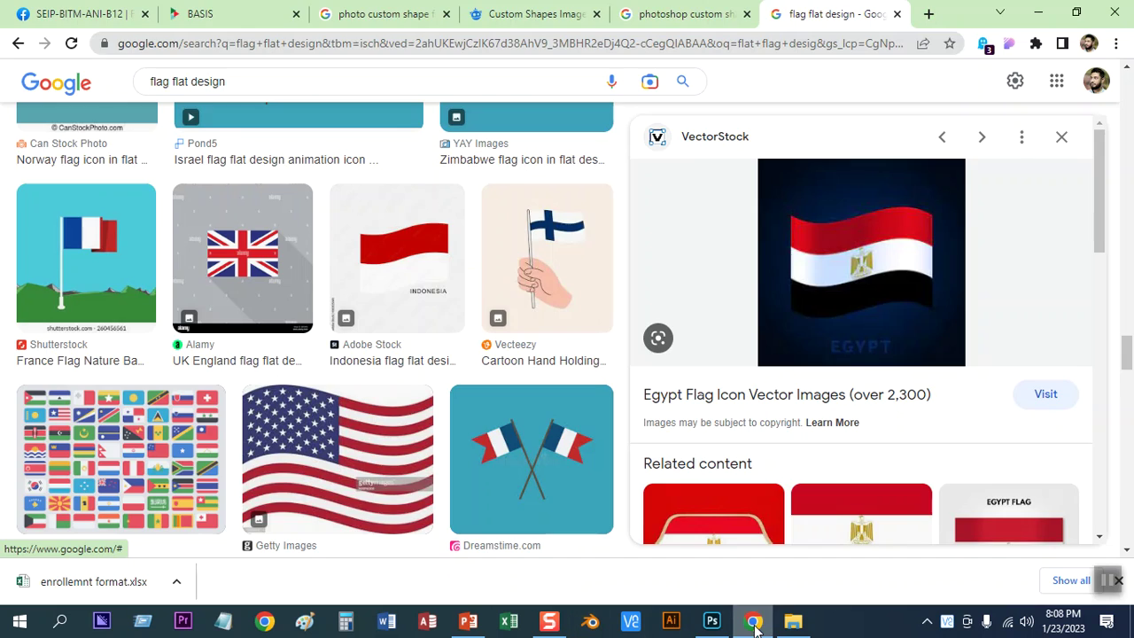
{"action": "left_click", "coordinate": [754, 622]}
{"action": "left_click_drag", "start_coordinate": [1088, 92], "coordinate": [1086, 124]}
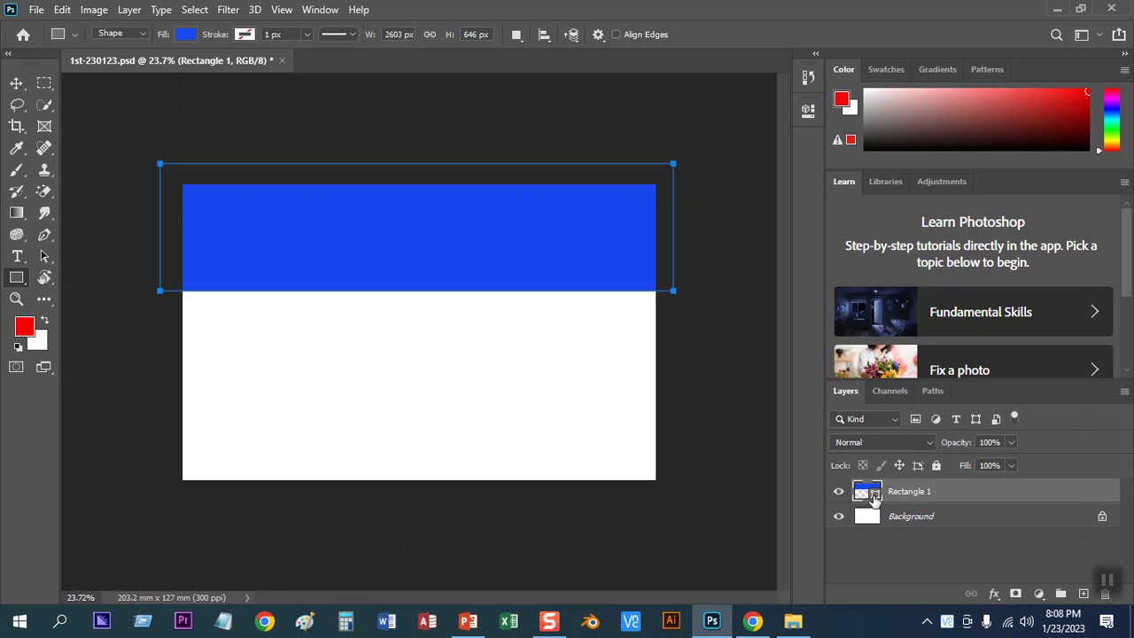
{"action": "double_click", "coordinate": [873, 492]}
{"action": "left_click", "coordinate": [923, 119]}
{"action": "left_click_drag", "start_coordinate": [886, 119], "coordinate": [917, 110]}
{"action": "left_click", "coordinate": [1070, 108]}
- Draw a second band across the bottom of the canvas and fill it black
{"action": "left_click_drag", "start_coordinate": [148, 383], "coordinate": [680, 509]}
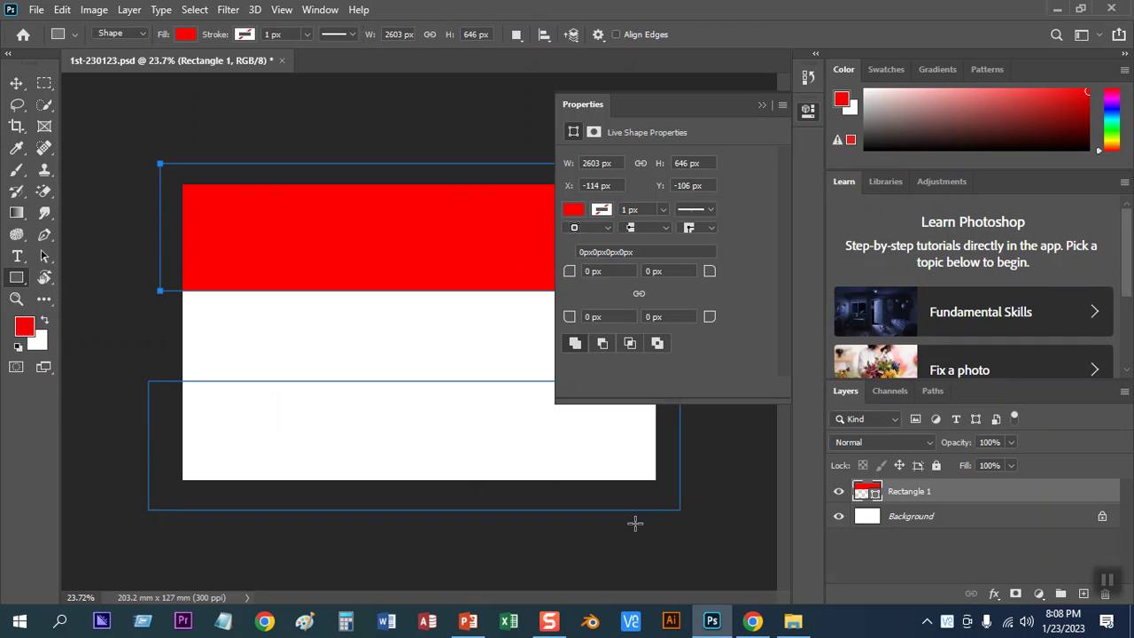
{"action": "left_click", "coordinate": [761, 106]}
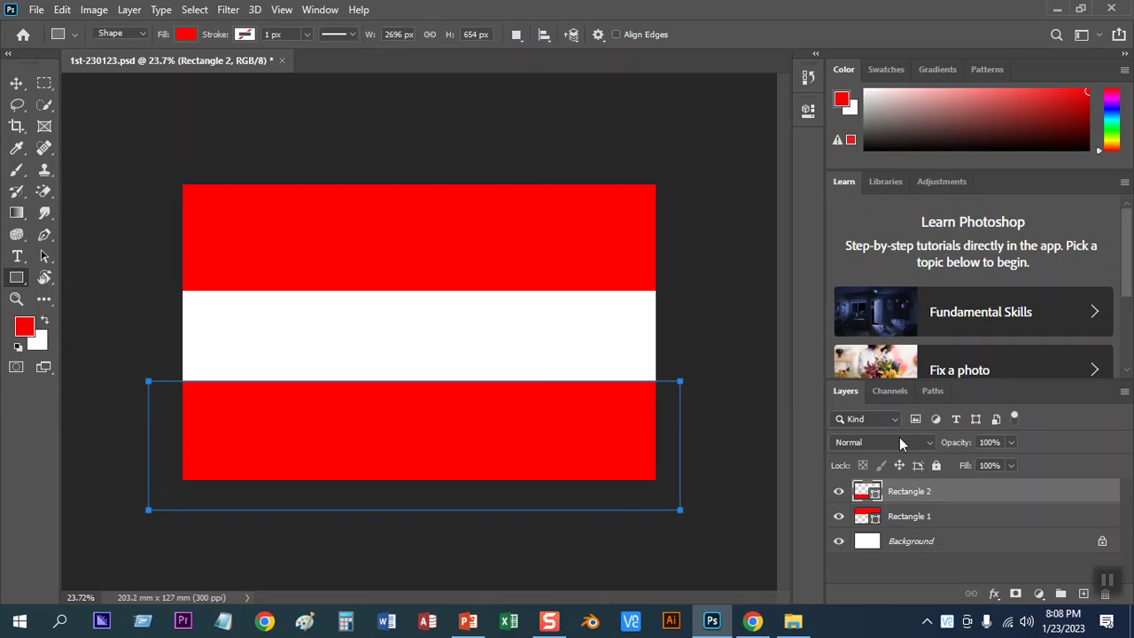
{"action": "double_click", "coordinate": [873, 498]}
{"action": "left_click_drag", "start_coordinate": [838, 266], "coordinate": [697, 325]}
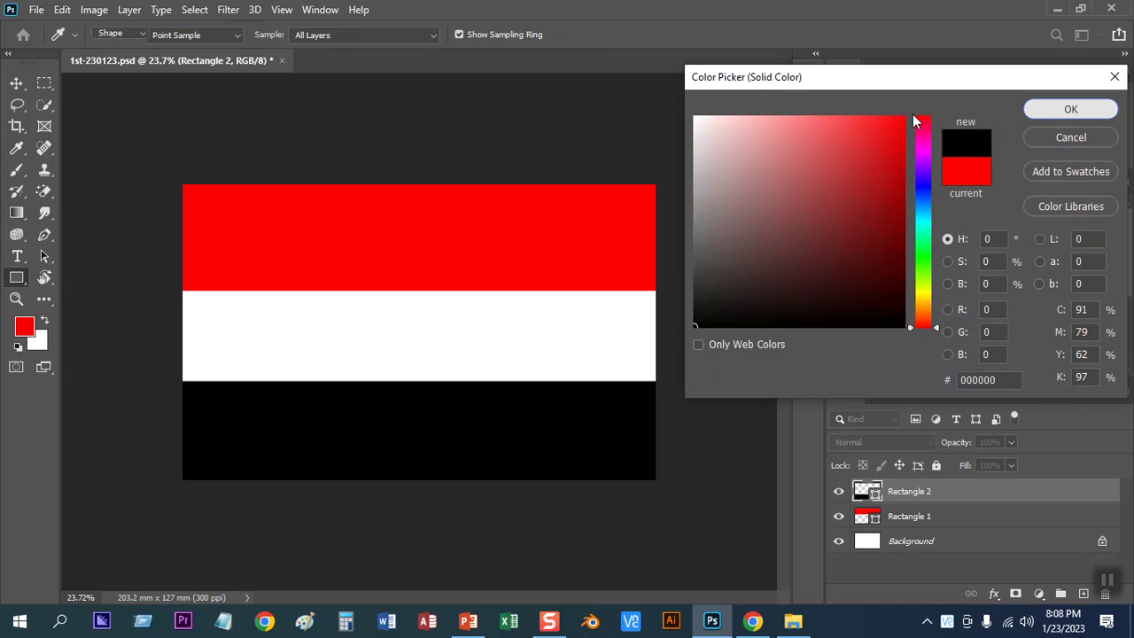
{"action": "left_click", "coordinate": [1046, 113]}
{"action": "left_click", "coordinate": [16, 83]}
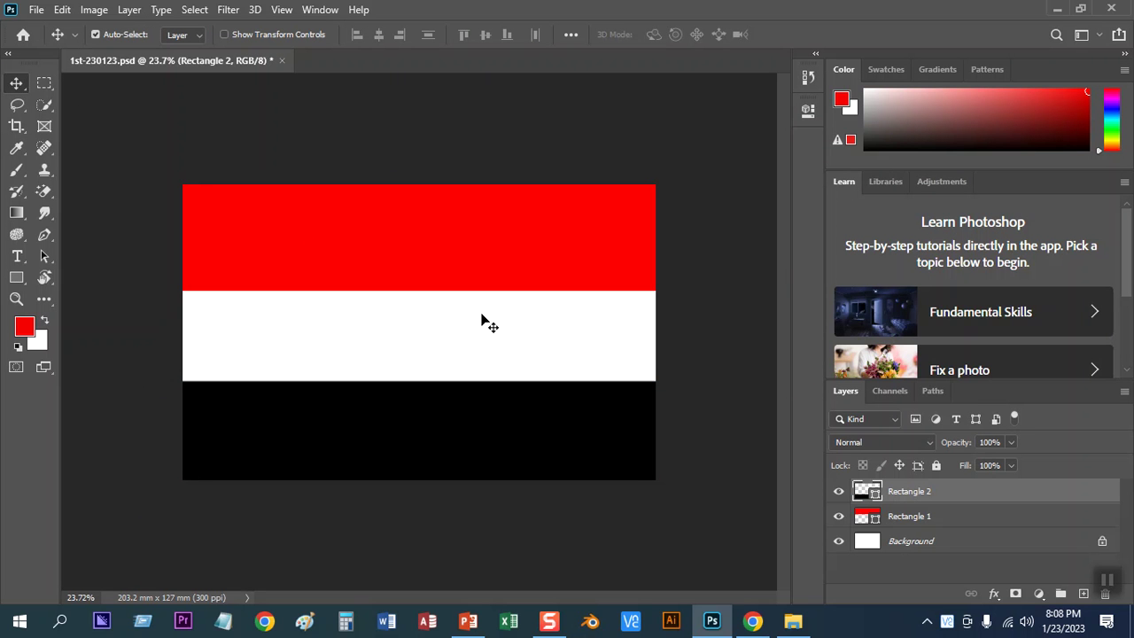
- Save the flag as 1st-230123.psd, confirming the Photoshop Format Options
{"action": "left_click", "coordinate": [794, 621]}
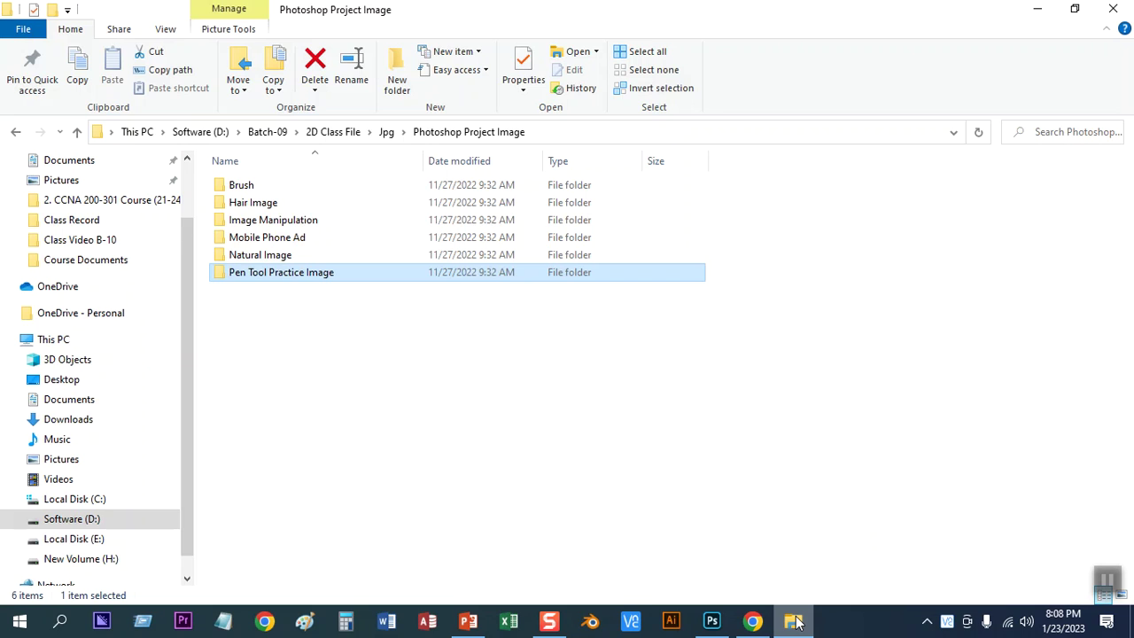
{"action": "left_click", "coordinate": [796, 623]}
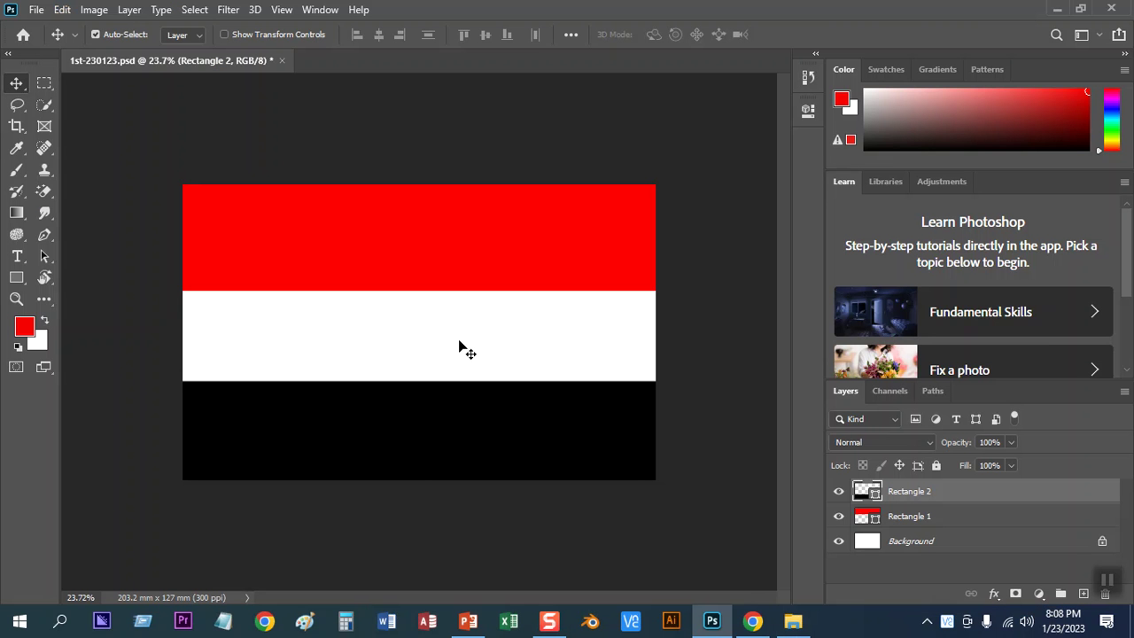
{"action": "scroll", "coordinate": [463, 321], "scroll_direction": "up", "scroll_amount": 4}
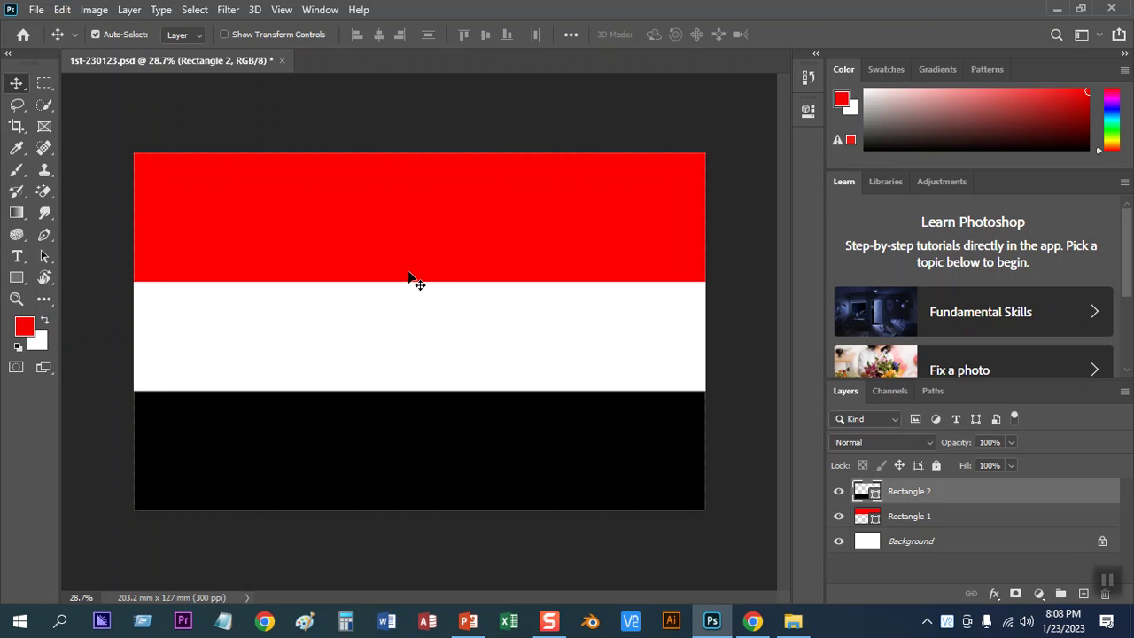
{"action": "left_click", "coordinate": [36, 10]}
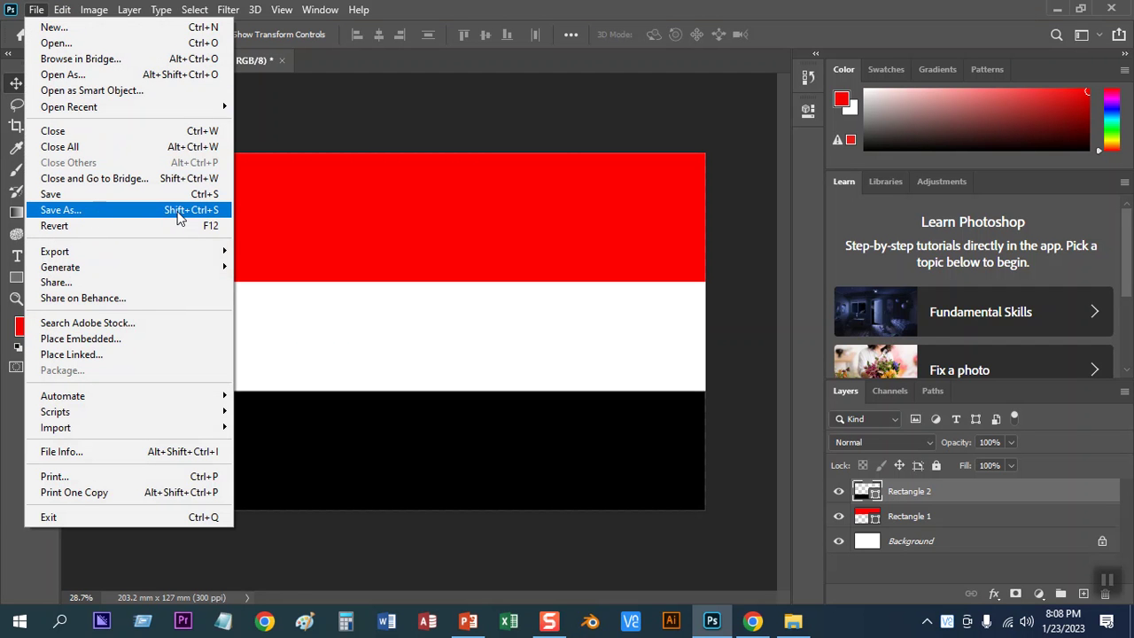
{"action": "left_click", "coordinate": [475, 222]}
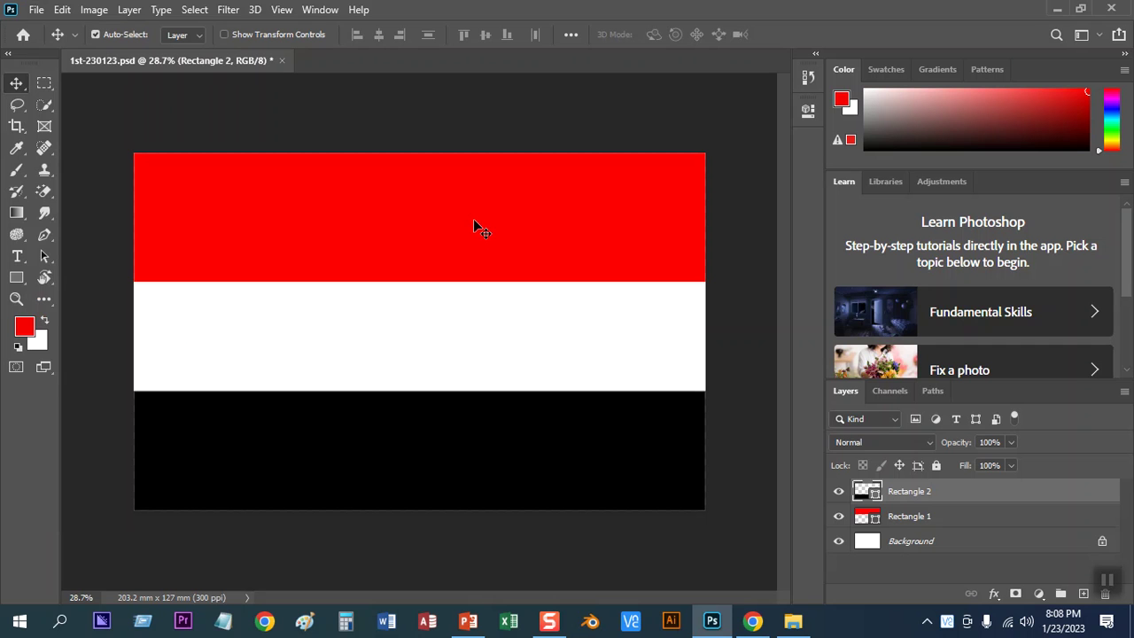
{"action": "key", "text": "ctrl+s"}
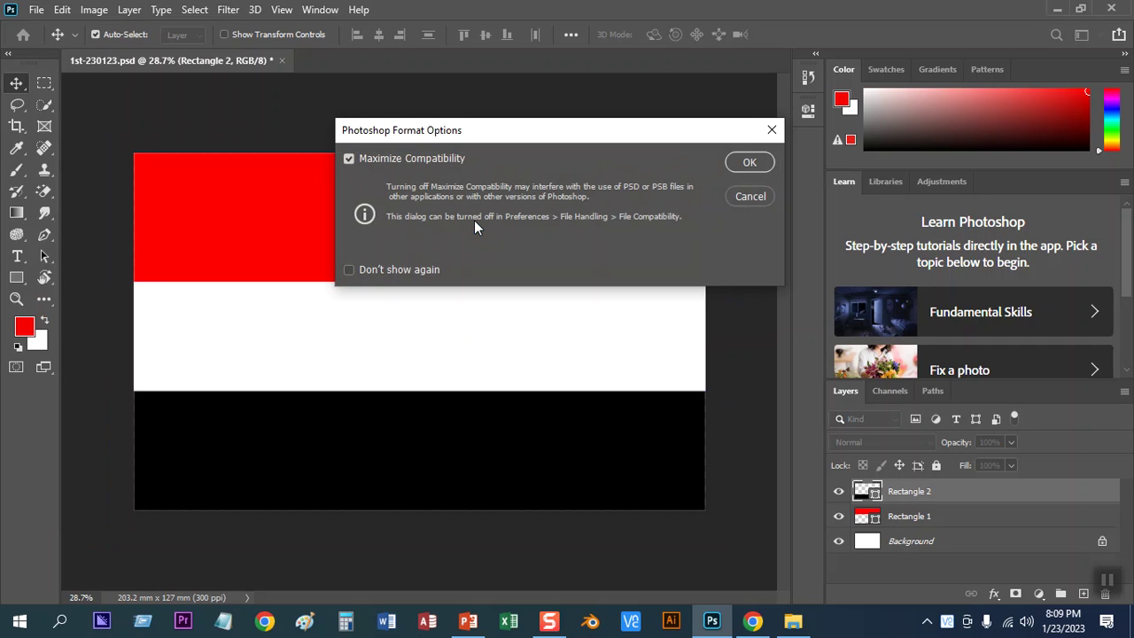
{"action": "left_click", "coordinate": [750, 164]}
- Close the document without saving a small nudge, then reopen 1st-230123.psd from the desktop
{"action": "key", "text": "ctrl"}
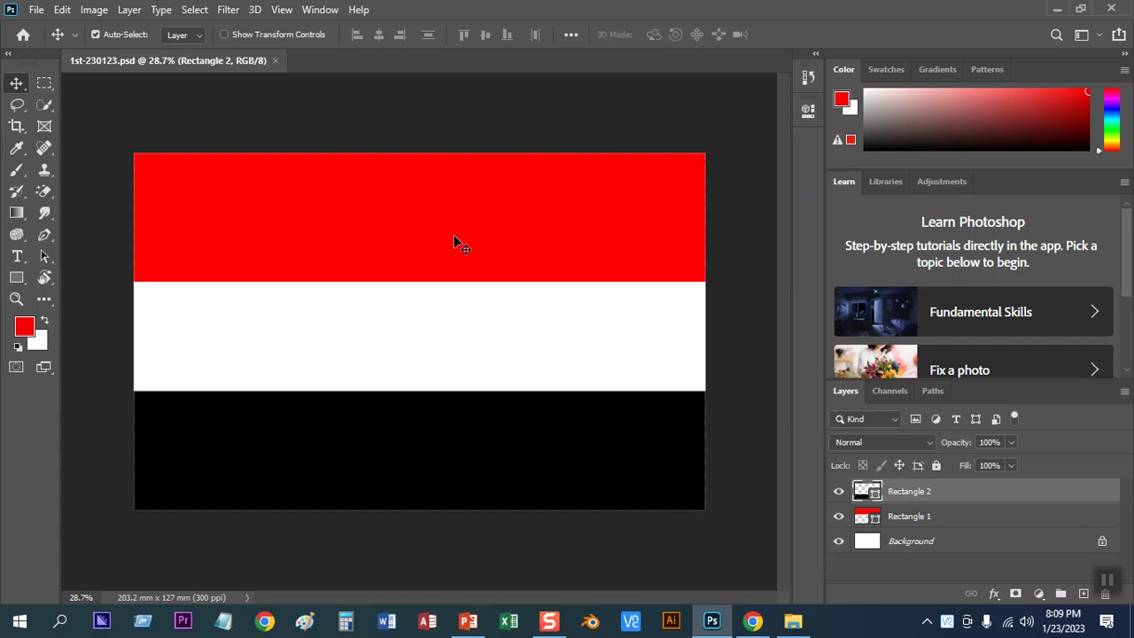
{"action": "left_click_drag", "start_coordinate": [400, 438], "coordinate": [399, 431]}
{"action": "left_click", "coordinate": [284, 60]}
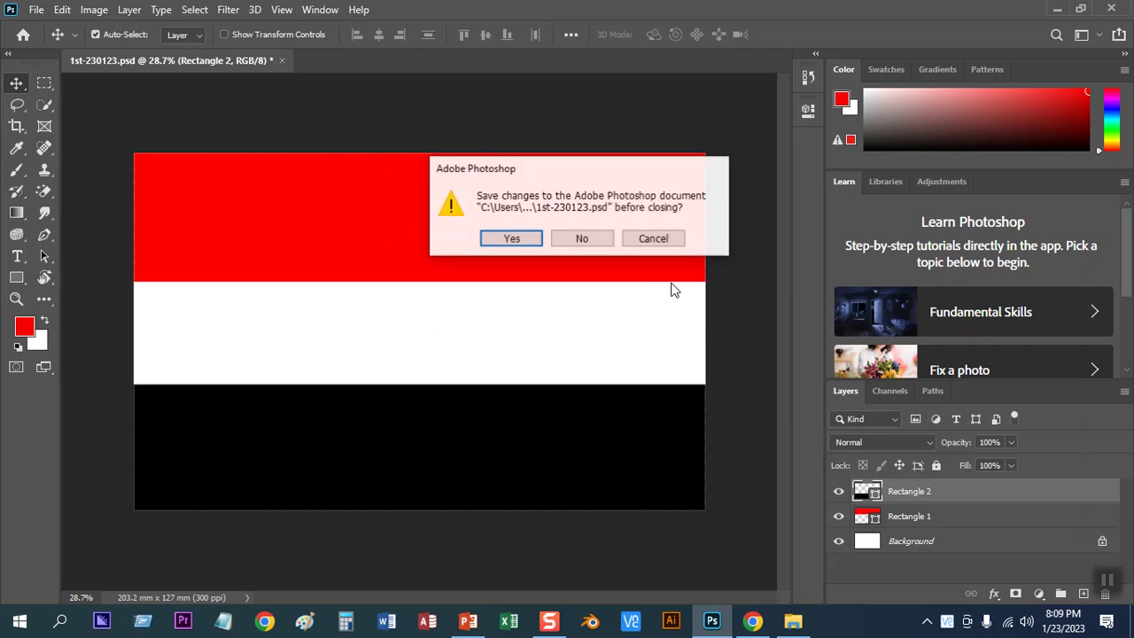
{"action": "left_click", "coordinate": [592, 234]}
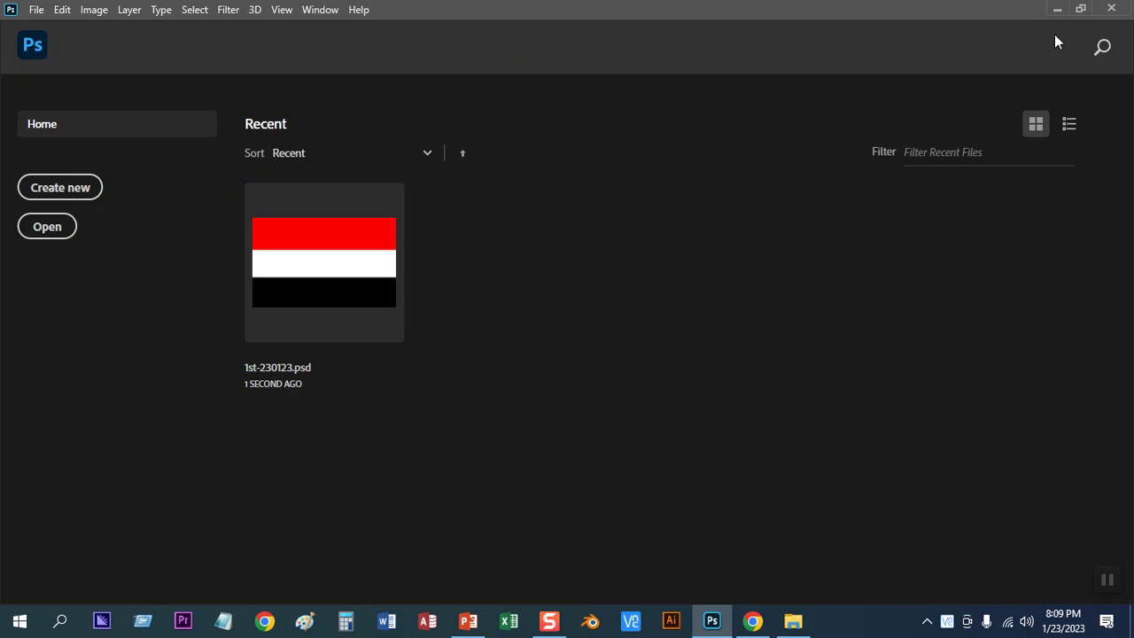
{"action": "left_click", "coordinate": [1058, 8]}
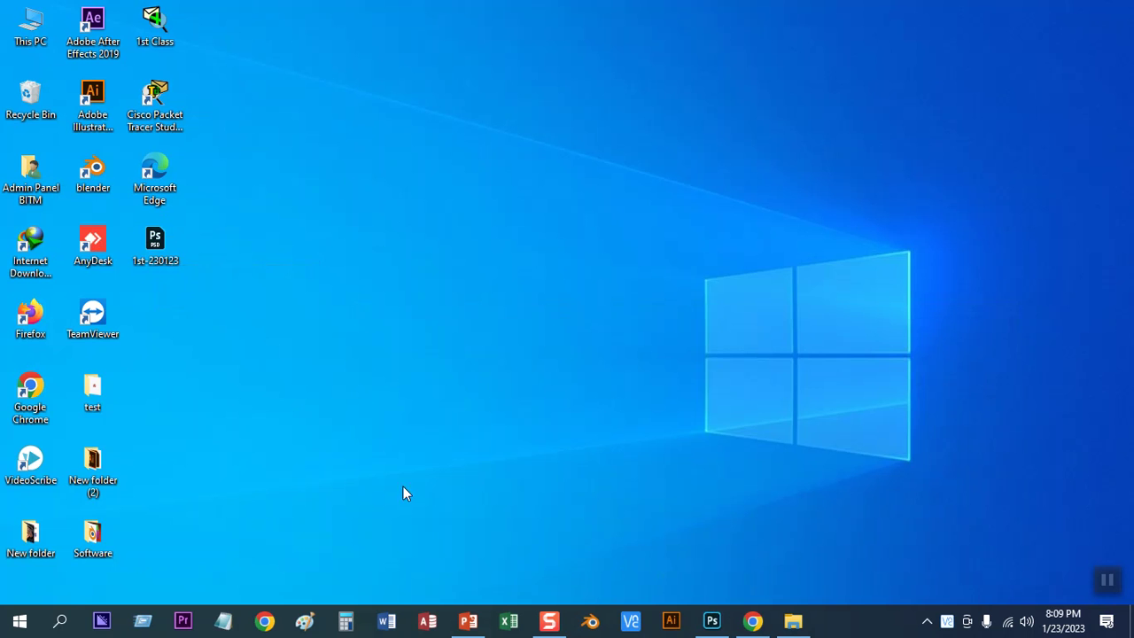
{"action": "double_click", "coordinate": [159, 246]}
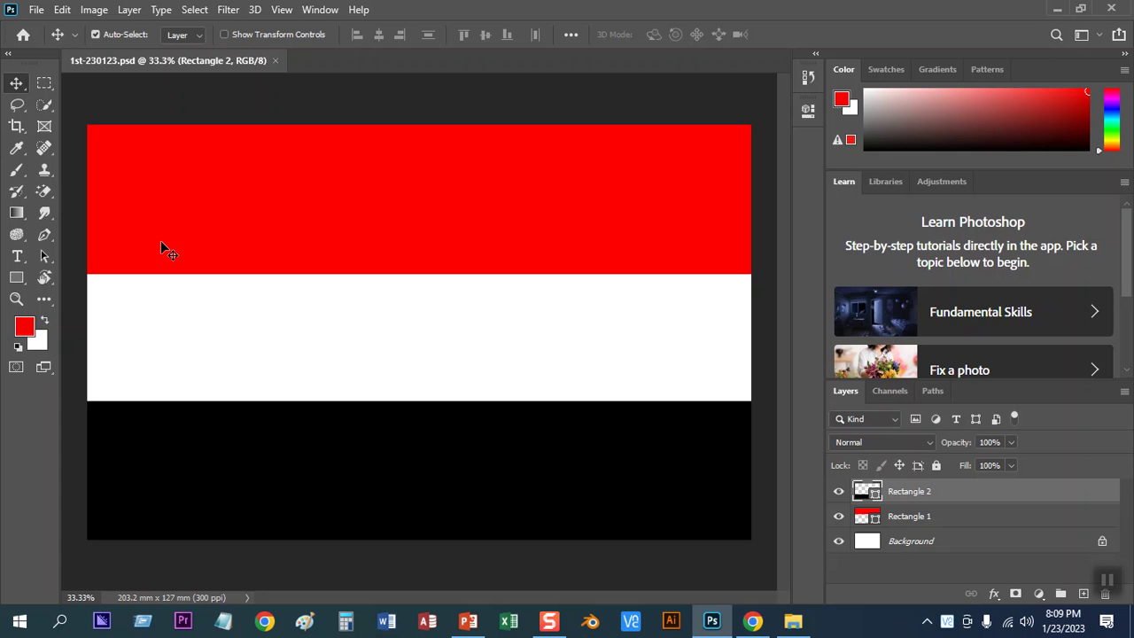
- Reopen the Save As dialog for 1st-230123 and expand the Save as type format list
{"action": "key", "text": "ctrl+minus"}
{"action": "left_click", "coordinate": [36, 10]}
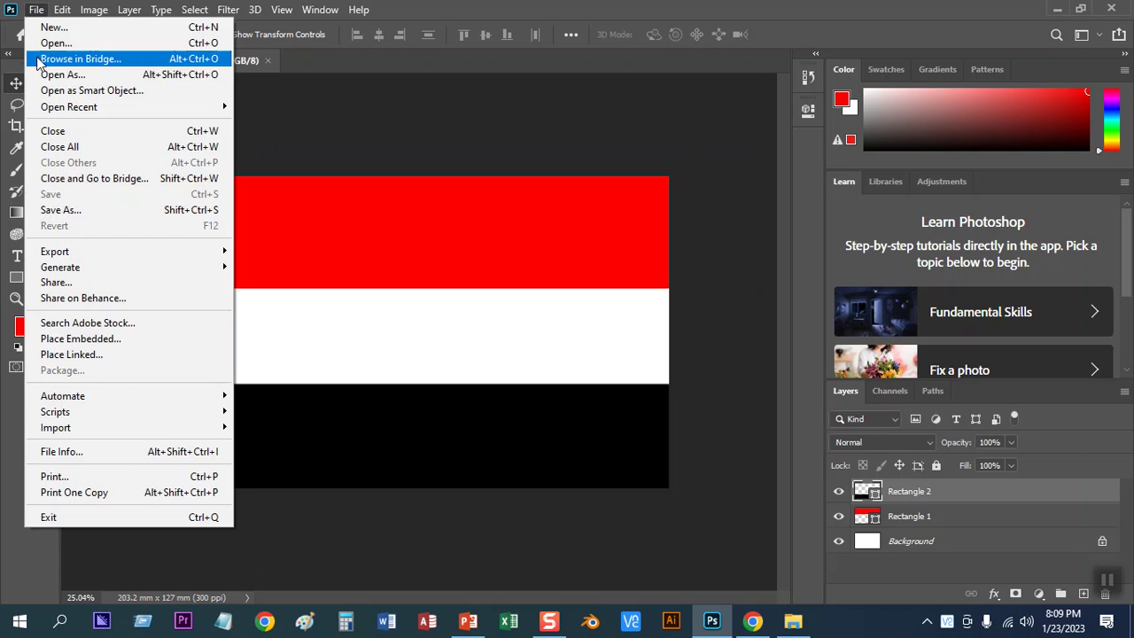
{"action": "left_click", "coordinate": [76, 210]}
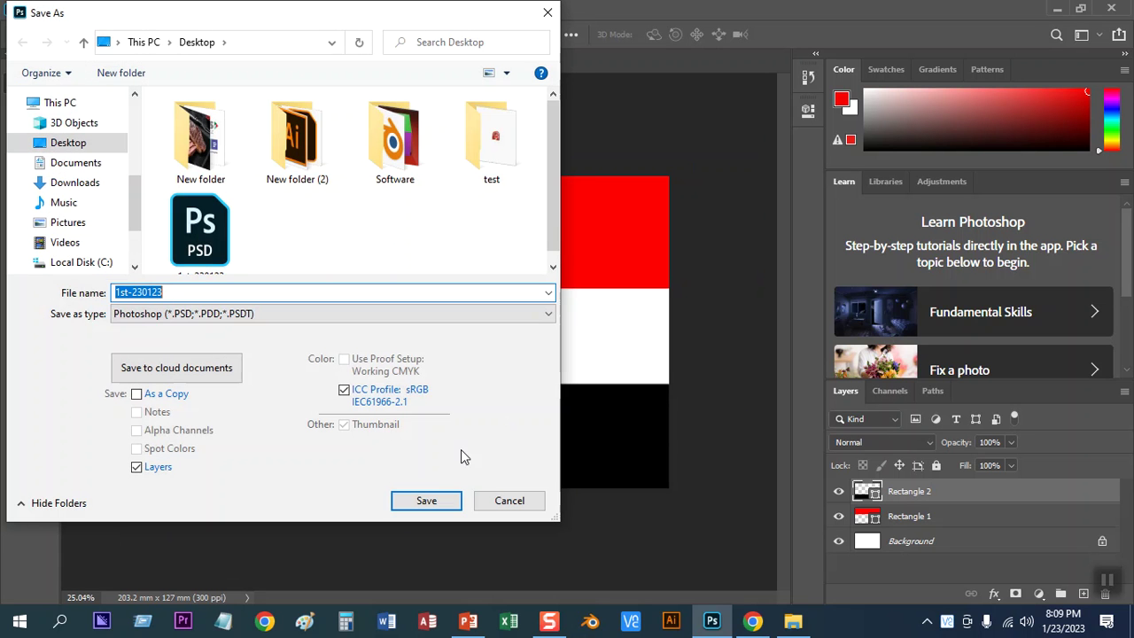
{"action": "left_click", "coordinate": [492, 501]}
{"action": "scroll", "coordinate": [375, 317], "scroll_direction": "up", "scroll_amount": 2}
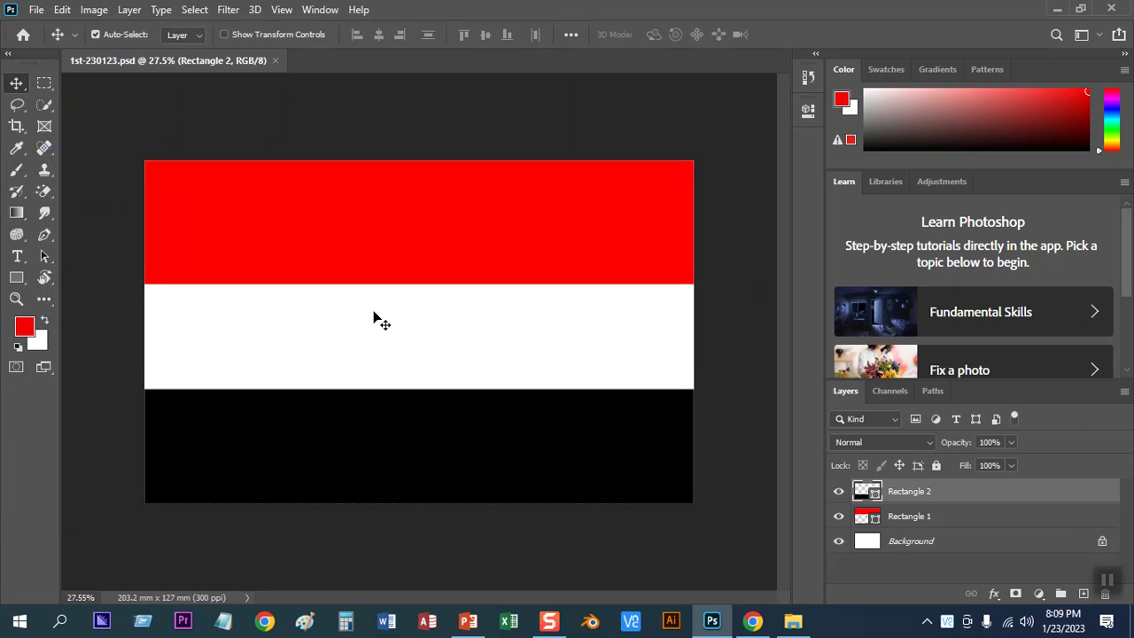
{"action": "left_click", "coordinate": [35, 11]}
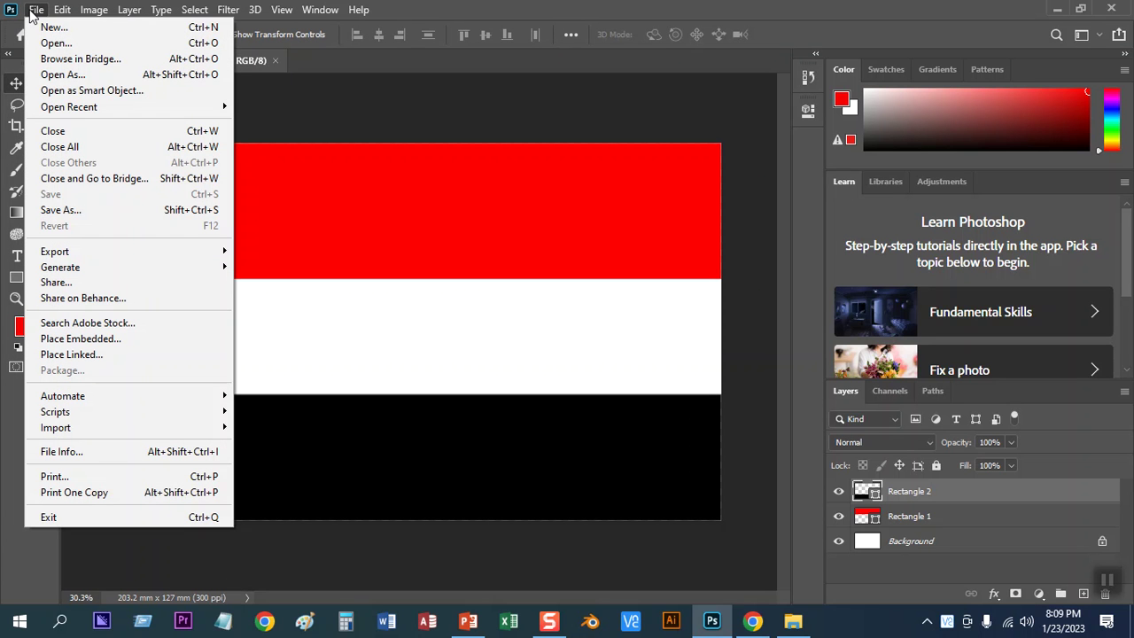
{"action": "left_click", "coordinate": [96, 213]}
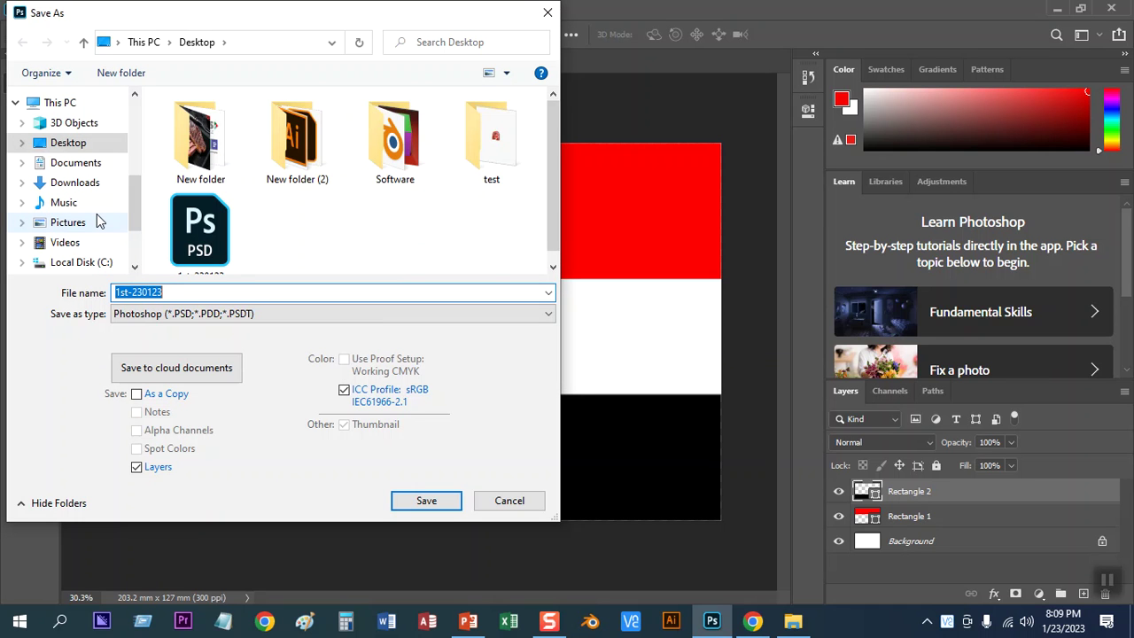
{"action": "left_click", "coordinate": [193, 313]}
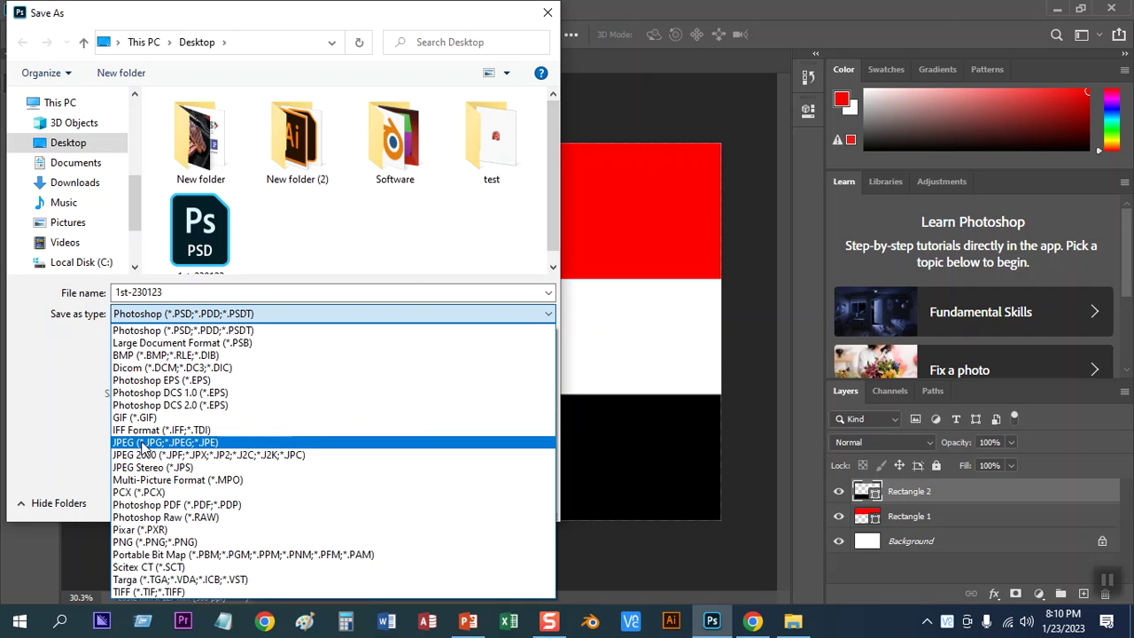
- Choose JPEG as the save type, cancel the save, and minimize Photoshop
{"action": "left_click", "coordinate": [141, 442]}
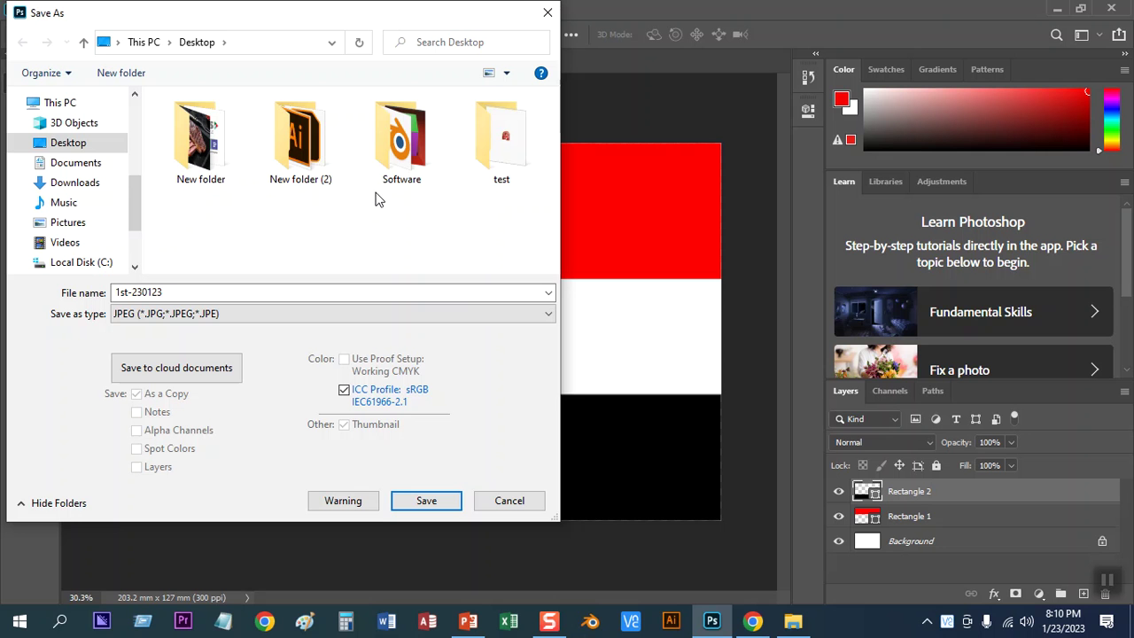
{"action": "left_click", "coordinate": [510, 500]}
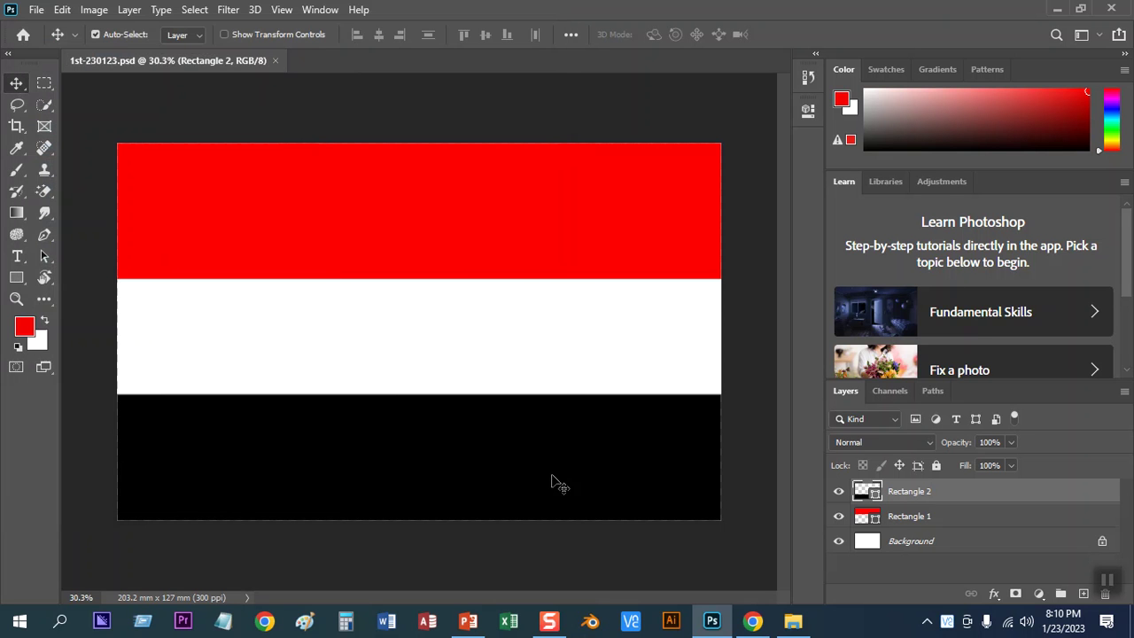
{"action": "left_click", "coordinate": [1057, 8]}
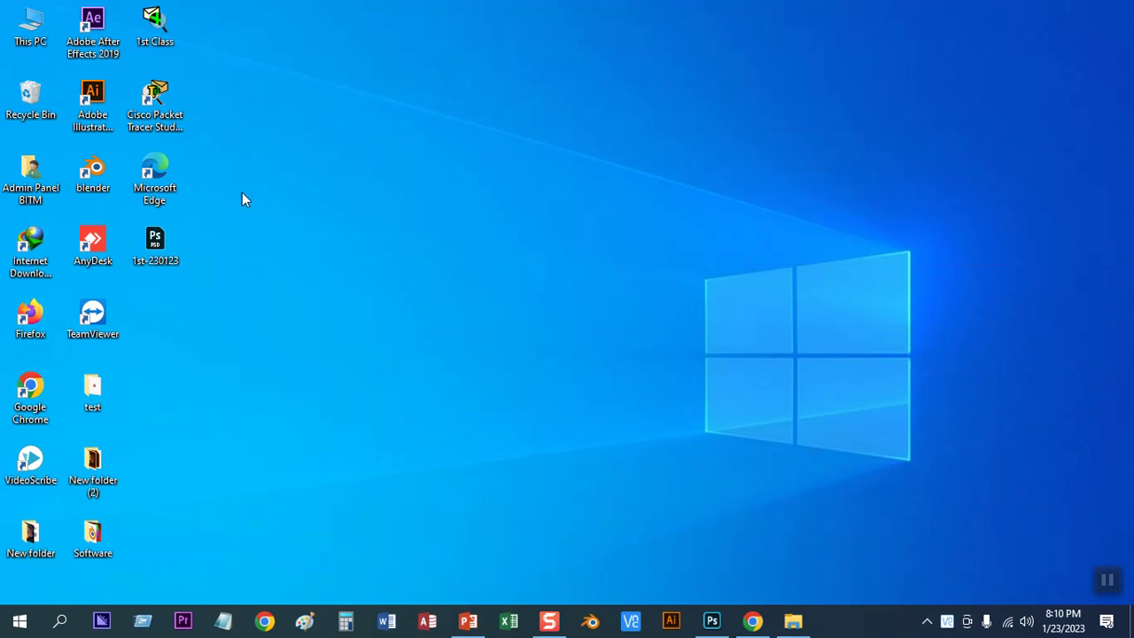
- Create two desktop folders named 'Edit file' and 'Source File', side by side
{"action": "right_click", "coordinate": [455, 149]}
{"action": "mouse_move", "coordinate": [514, 271]}
{"action": "left_click", "coordinate": [660, 271]}
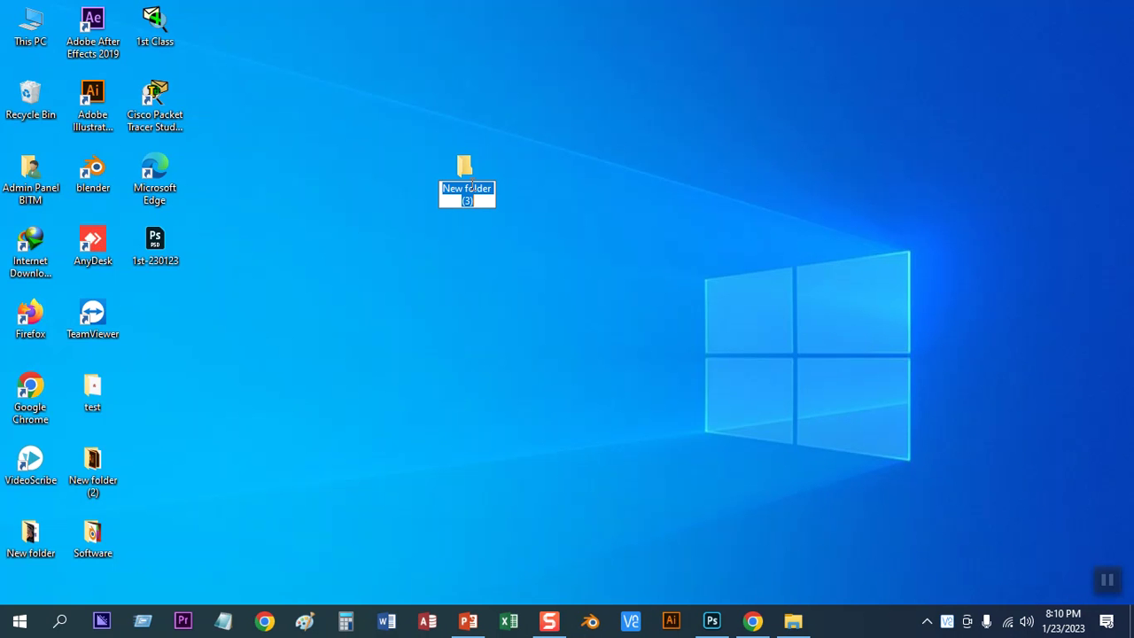
{"action": "type", "text": "Edit file"}
{"action": "key", "text": "Return"}
{"action": "left_click_drag", "start_coordinate": [487, 170], "coordinate": [474, 180]}
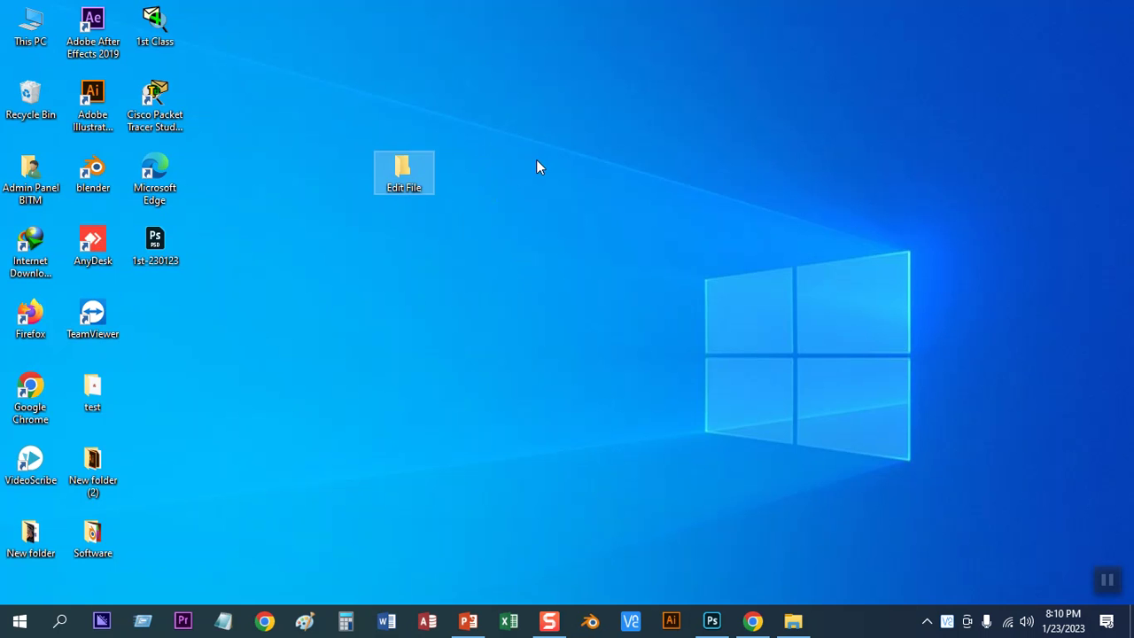
{"action": "right_click", "coordinate": [539, 159]}
{"action": "mouse_move", "coordinate": [568, 292]}
{"action": "left_click", "coordinate": [726, 293]}
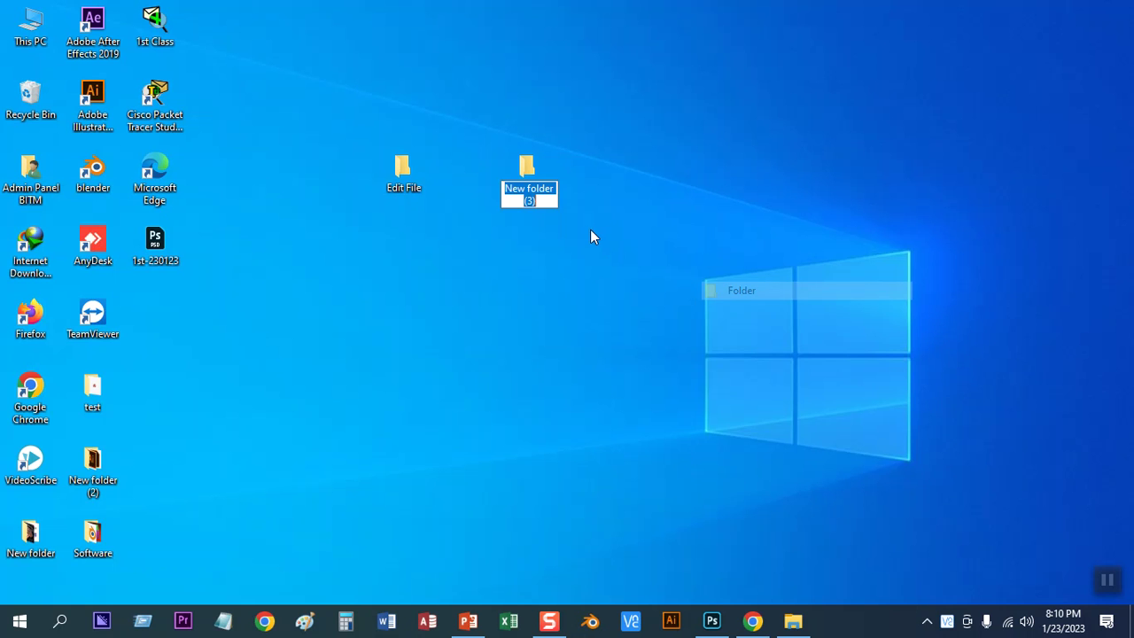
{"action": "type", "text": "Source File"}
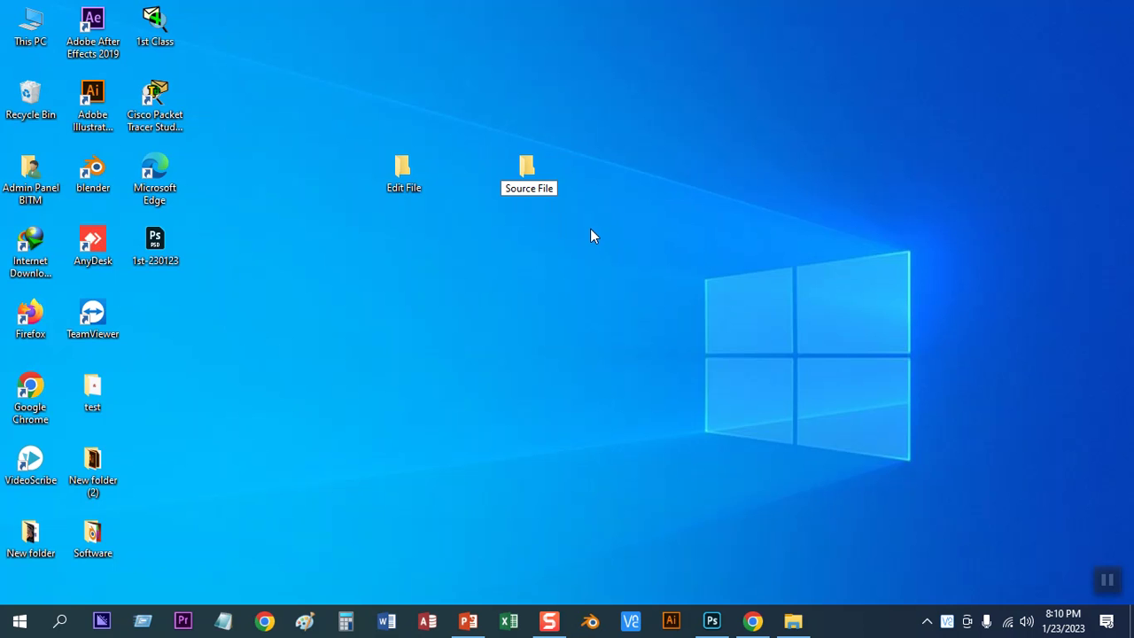
{"action": "left_click_drag", "start_coordinate": [530, 173], "coordinate": [482, 173]}
- Create a third desktop folder named 'Output' beside Source File
{"action": "right_click", "coordinate": [597, 178]}
{"action": "mouse_move", "coordinate": [659, 316]}
{"action": "left_click", "coordinate": [798, 307]}
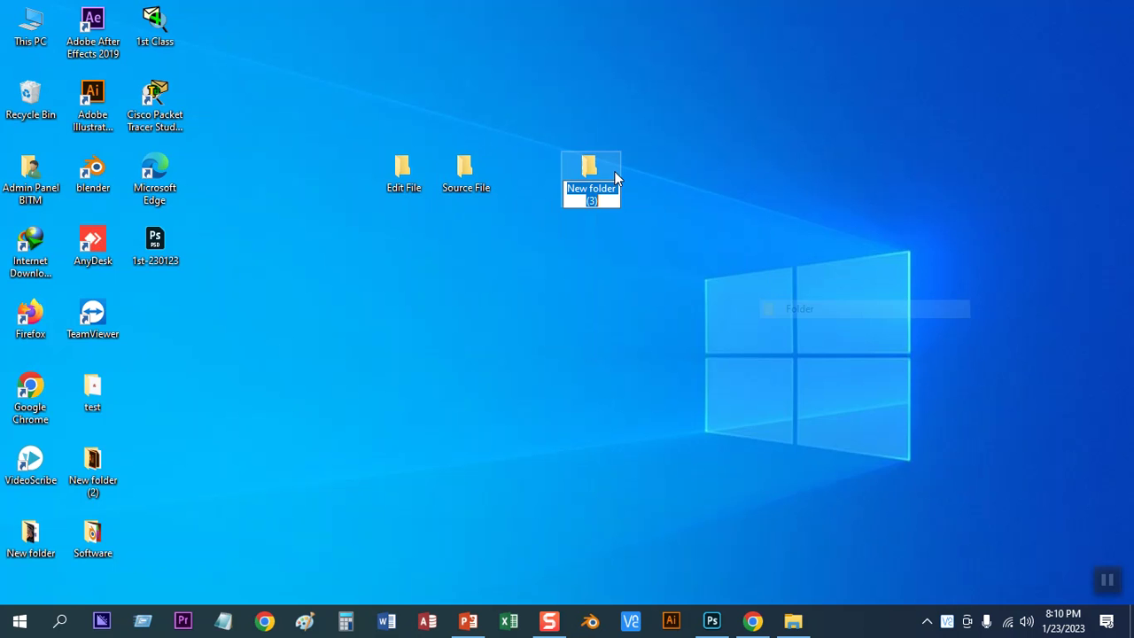
{"action": "type", "text": "Output"}
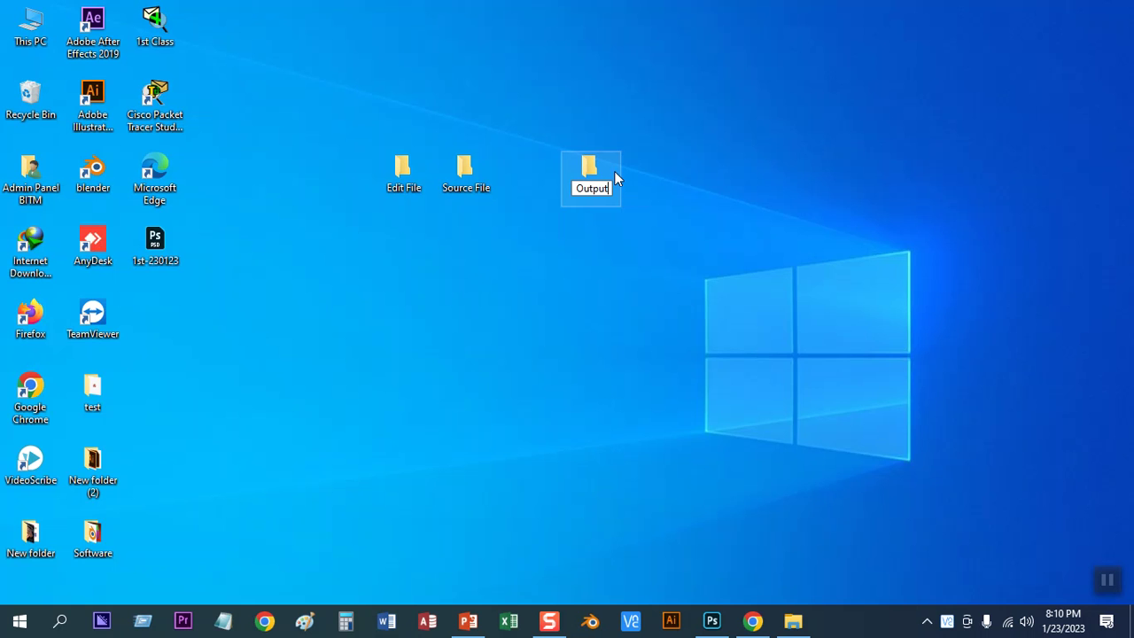
{"action": "key", "text": "Return"}
{"action": "left_click_drag", "start_coordinate": [605, 169], "coordinate": [544, 170]}
- Select and delete all three new folders, then bring Photoshop back
{"action": "left_click_drag", "start_coordinate": [331, 102], "coordinate": [532, 212]}
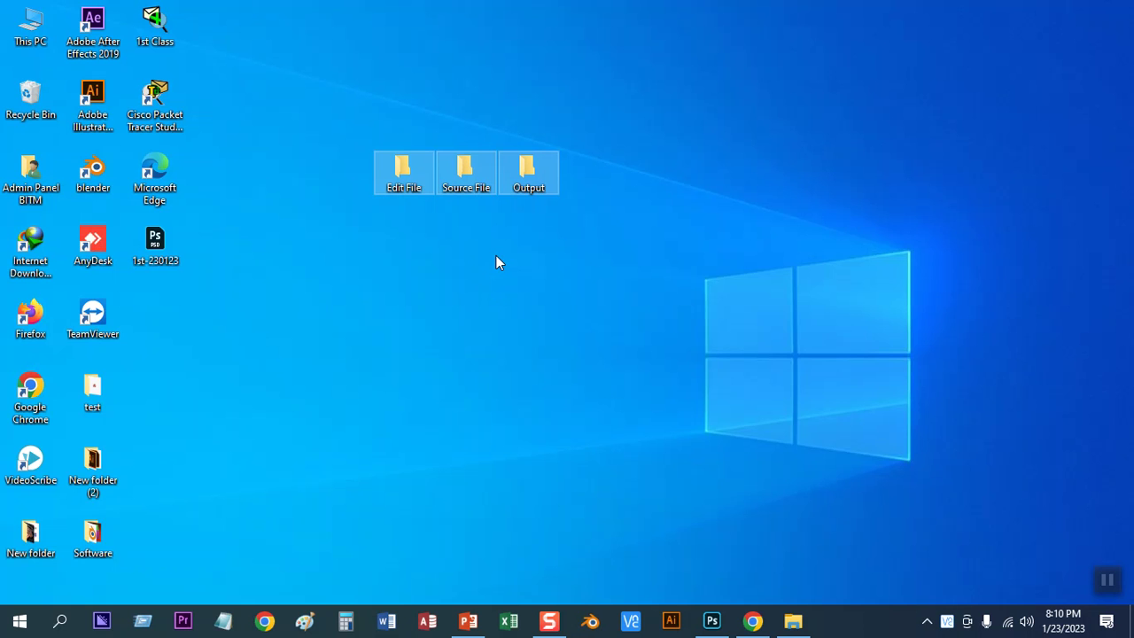
{"action": "key", "text": "Delete"}
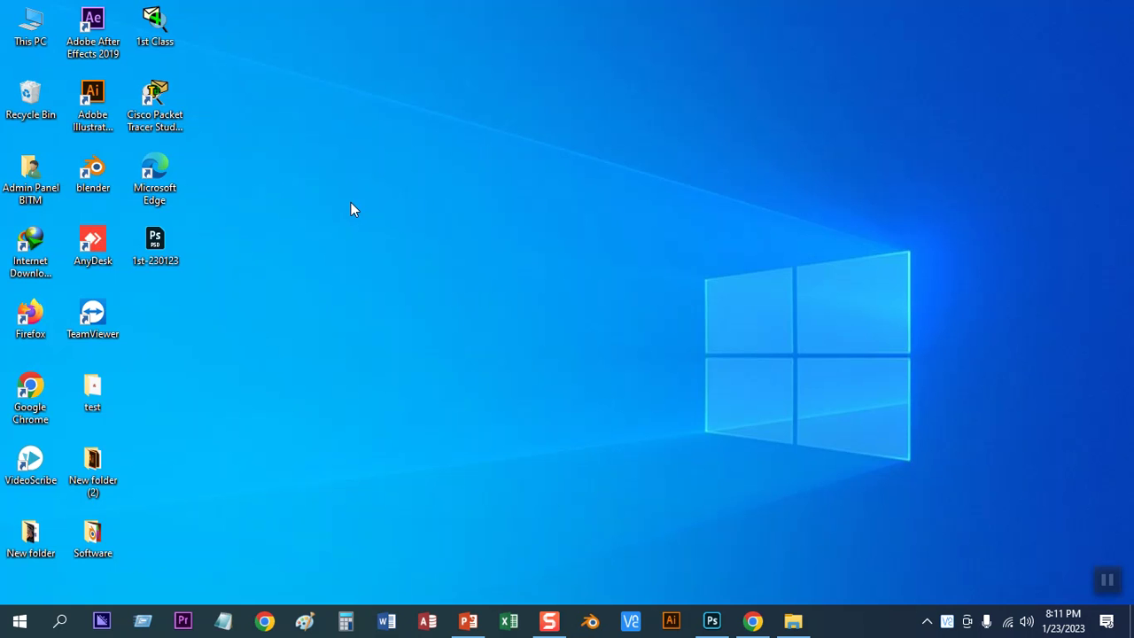
{"action": "left_click", "coordinate": [712, 621]}
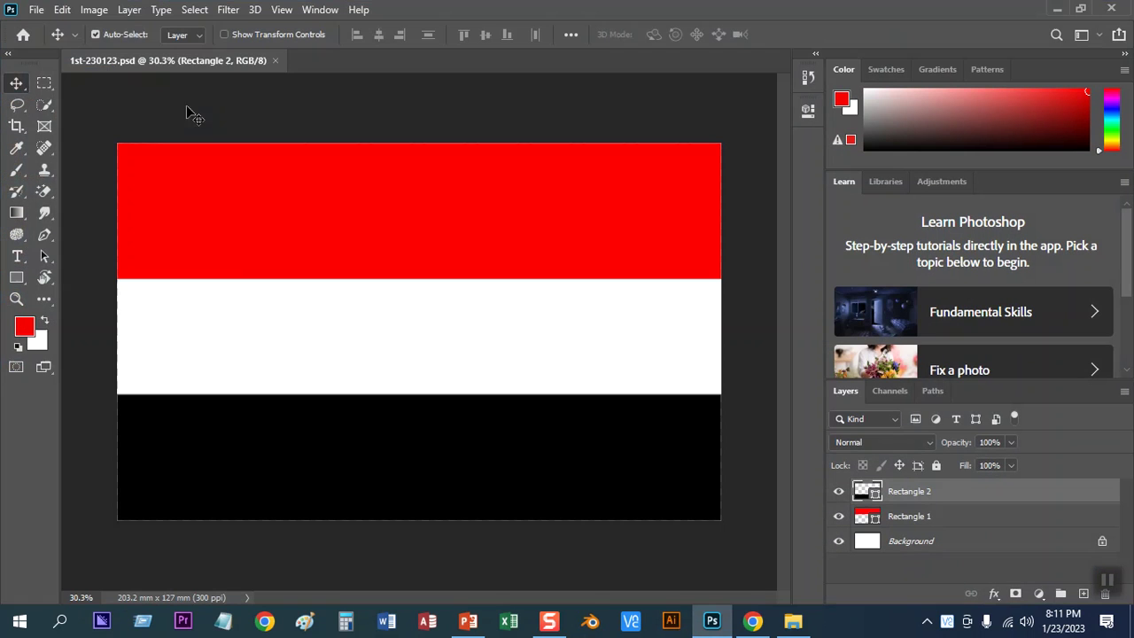
- Use Save As to save 1st-230123 as a JPEG to the Desktop
{"action": "left_click", "coordinate": [36, 10]}
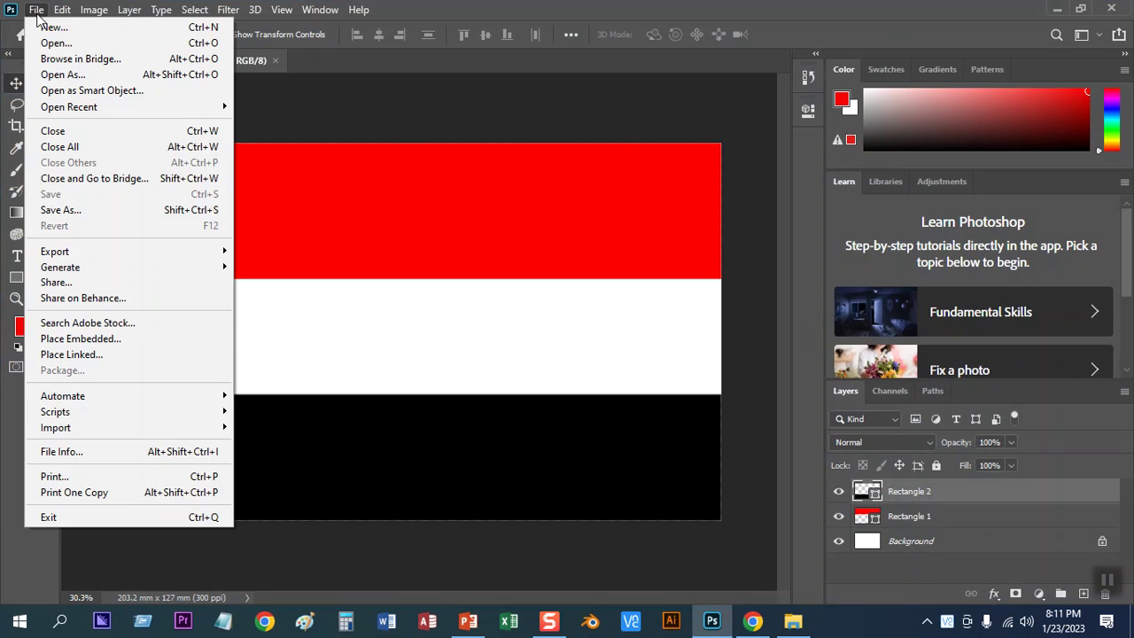
{"action": "mouse_move", "coordinate": [59, 11]}
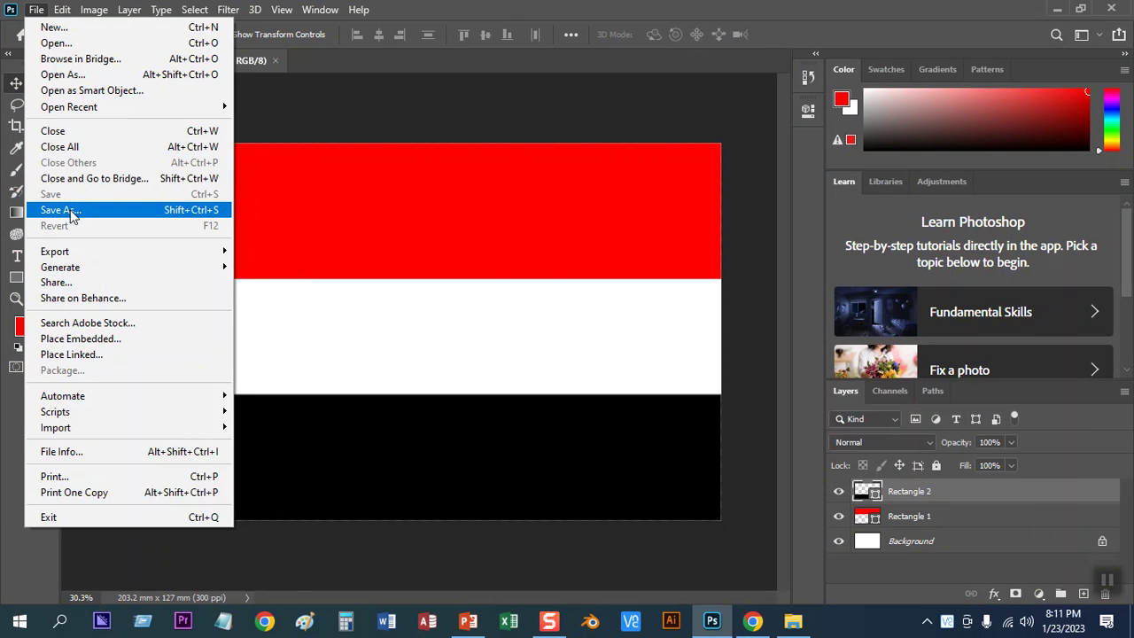
{"action": "left_click", "coordinate": [71, 211]}
{"action": "left_click", "coordinate": [177, 314]}
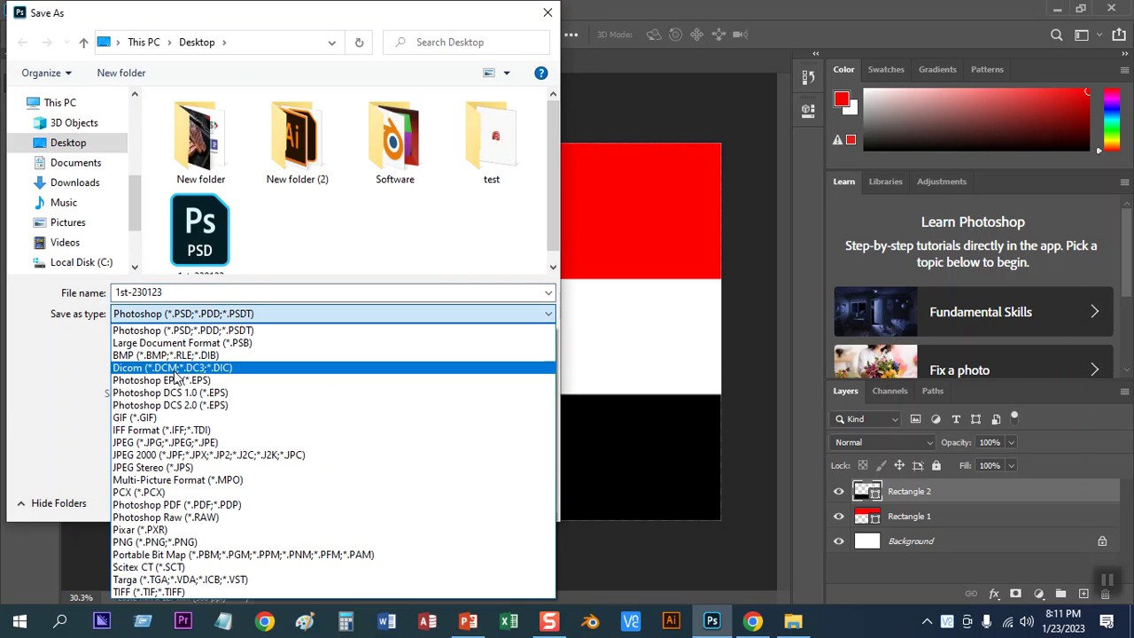
{"action": "left_click", "coordinate": [137, 443]}
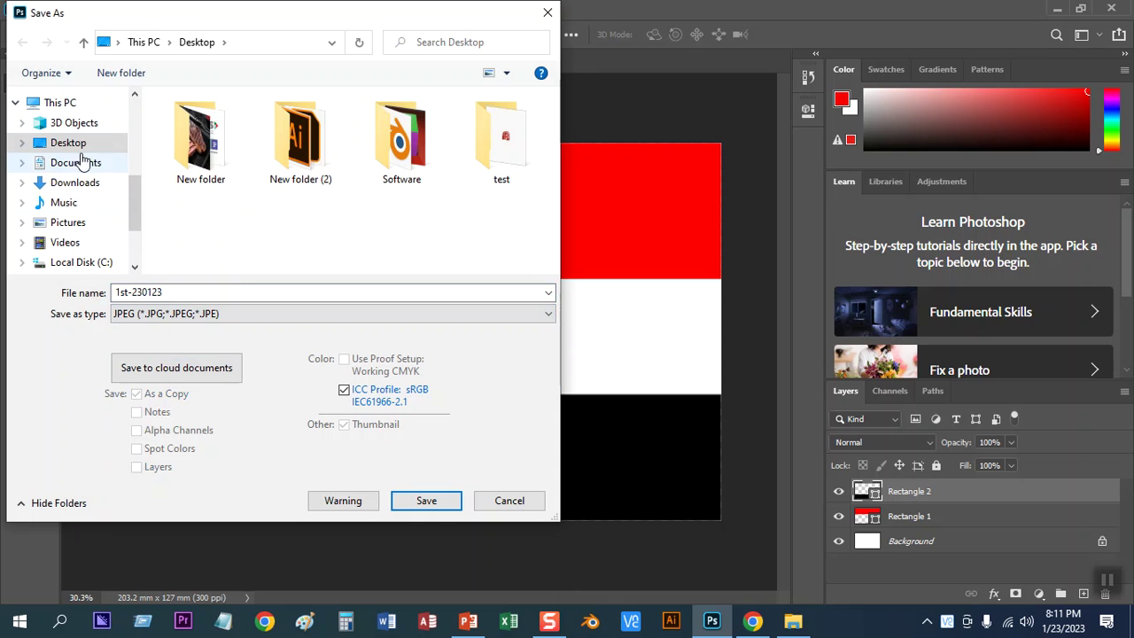
{"action": "left_click", "coordinate": [75, 147]}
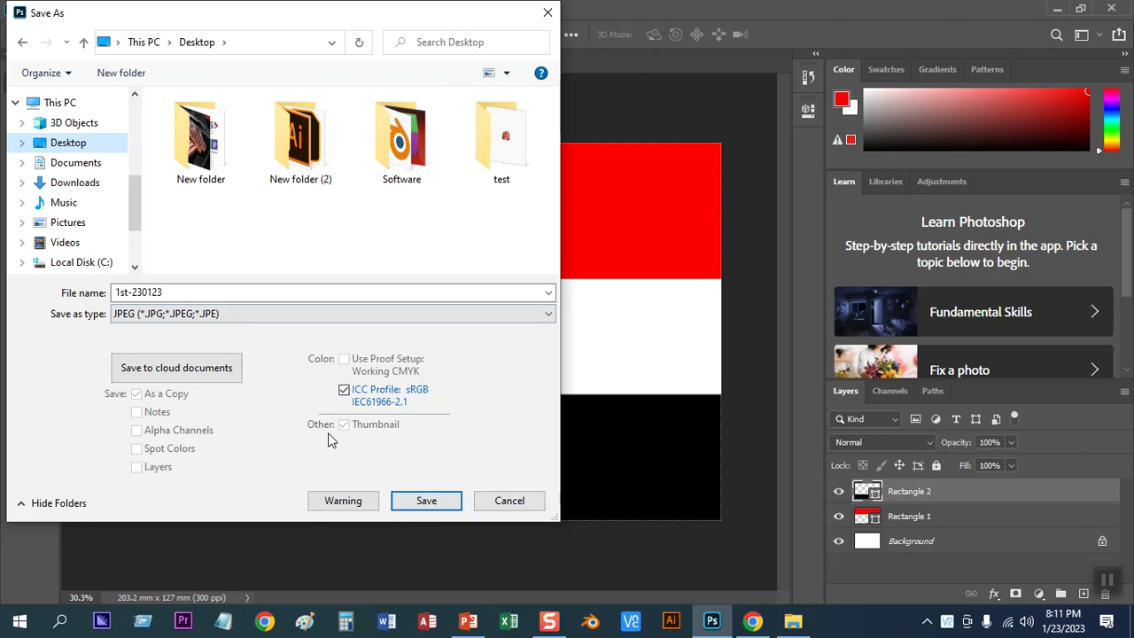
{"action": "left_click", "coordinate": [424, 503]}
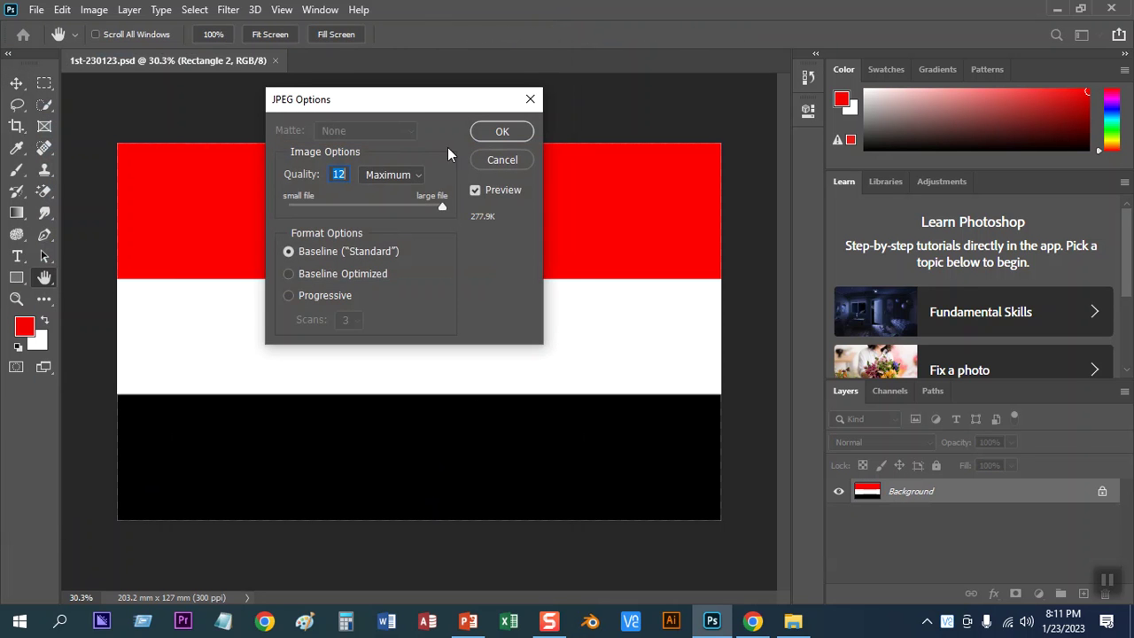
- Move the JPEG Options box up, toggle the preview, and try quality values 5 and 4
{"action": "left_click_drag", "start_coordinate": [413, 103], "coordinate": [524, 38]}
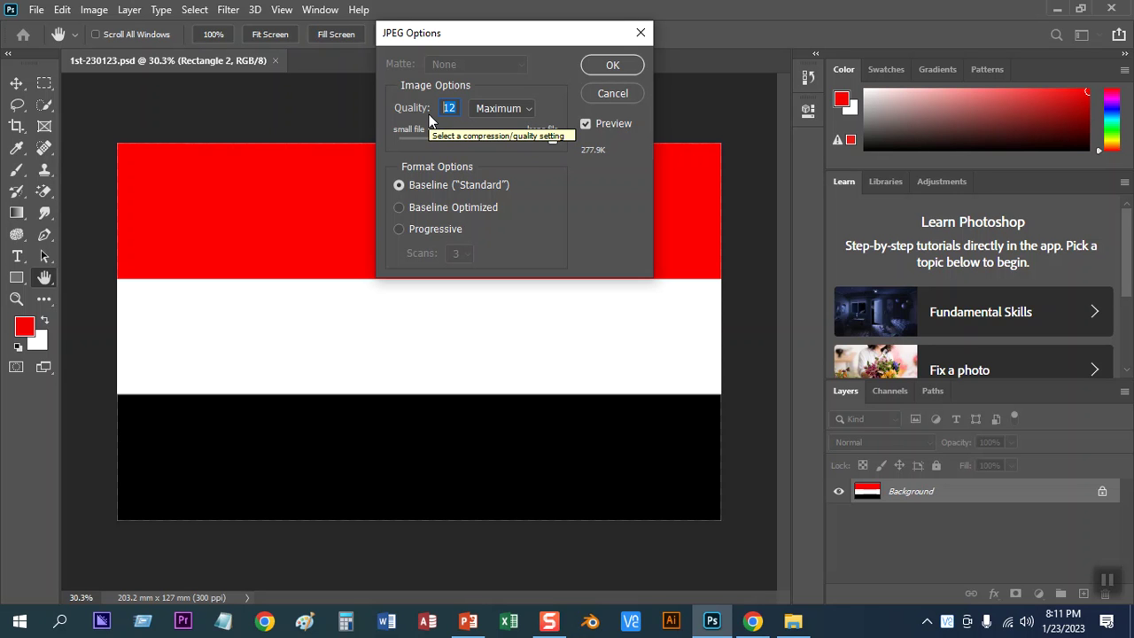
{"action": "mouse_move", "coordinate": [487, 38]}
{"action": "left_mouse_down"}
{"action": "mouse_move", "coordinate": [518, 33]}
{"action": "mouse_move", "coordinate": [495, 27]}
{"action": "left_mouse_up"}
{"action": "left_click", "coordinate": [594, 113]}
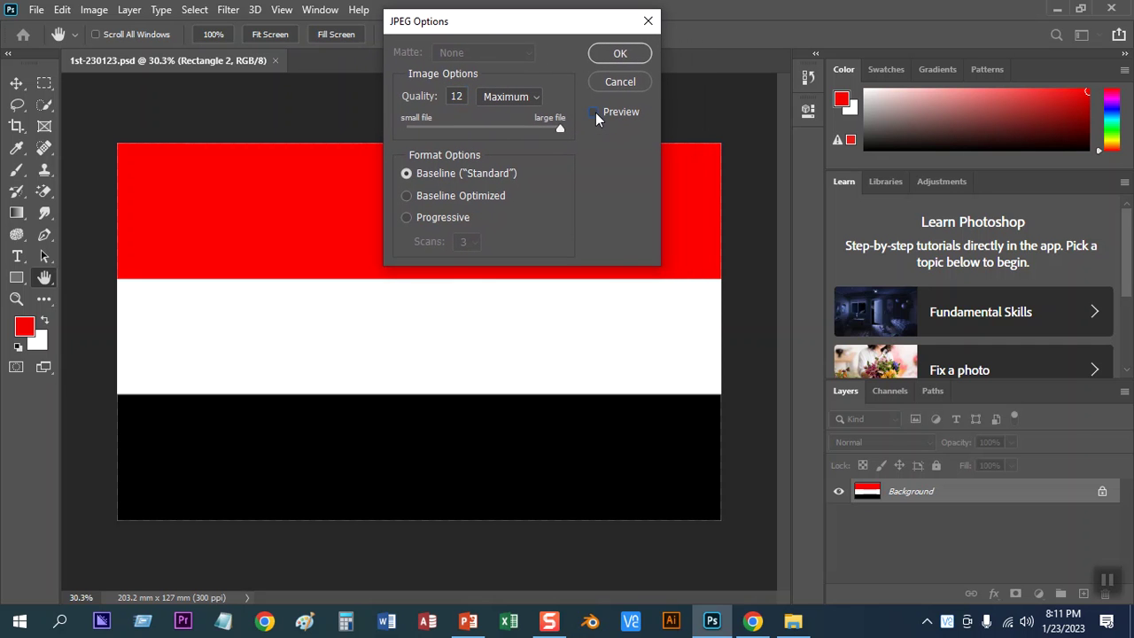
{"action": "left_click", "coordinate": [593, 113]}
{"action": "left_click", "coordinate": [430, 97]}
{"action": "type", "text": "5"}
{"action": "key", "text": "Up"}
{"action": "key", "text": "Down"}
{"action": "key", "text": "Down"}
- Step the quality preset through Medium and High, ending at Maximum quality 12
{"action": "left_click", "coordinate": [502, 97]}
{"action": "left_click", "coordinate": [509, 128]}
{"action": "left_click", "coordinate": [508, 99]}
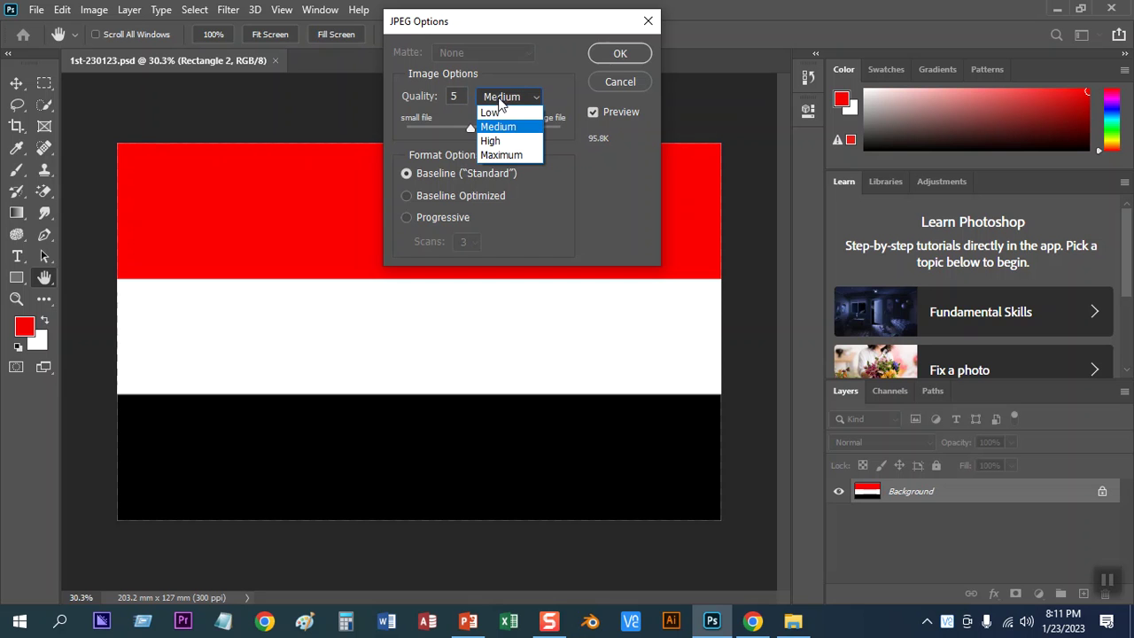
{"action": "left_click", "coordinate": [506, 142]}
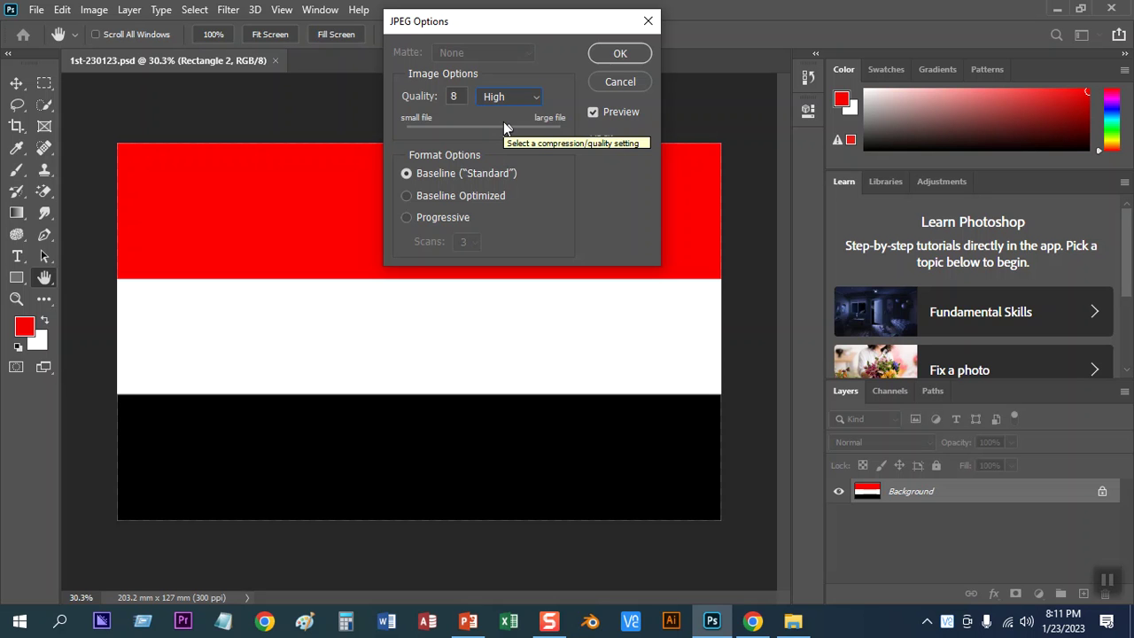
{"action": "left_click_drag", "start_coordinate": [506, 125], "coordinate": [588, 133]}
{"action": "left_click", "coordinate": [521, 96]}
{"action": "left_click", "coordinate": [514, 154]}
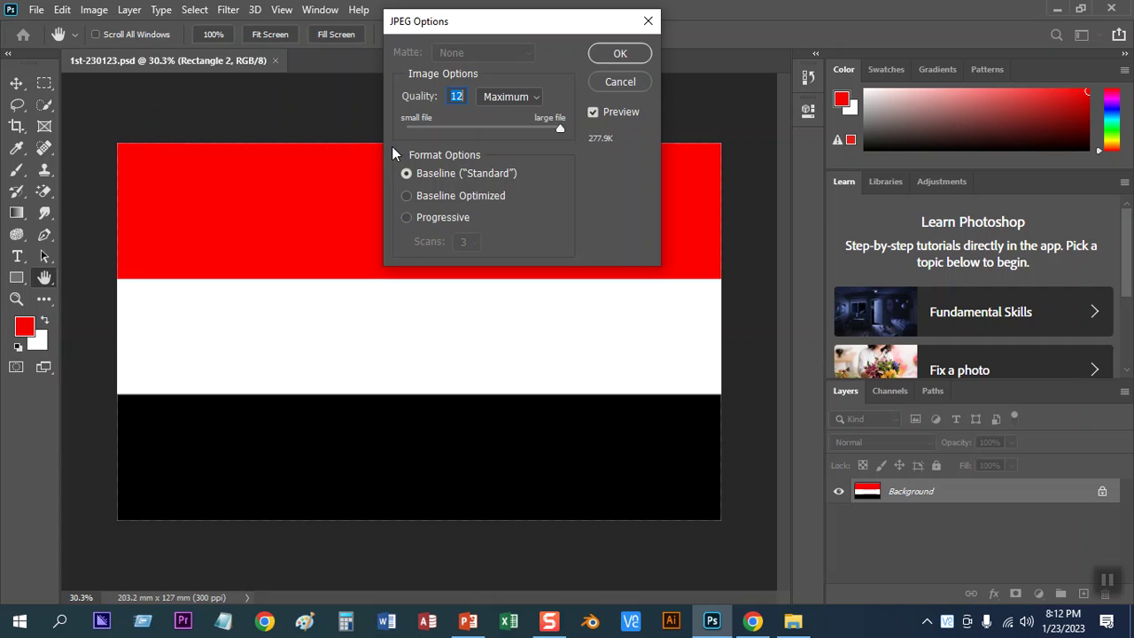
- Confirm the JPEG Options to finish saving, then minimize Photoshop
{"action": "left_click_drag", "start_coordinate": [497, 21], "coordinate": [467, 106]}
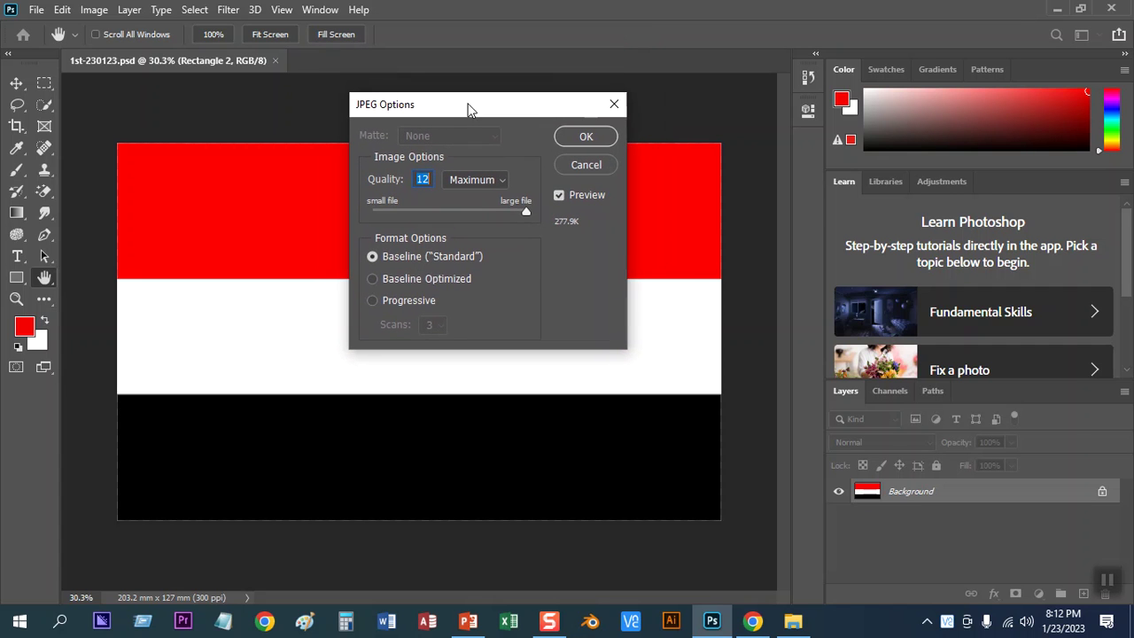
{"action": "left_click", "coordinate": [586, 140]}
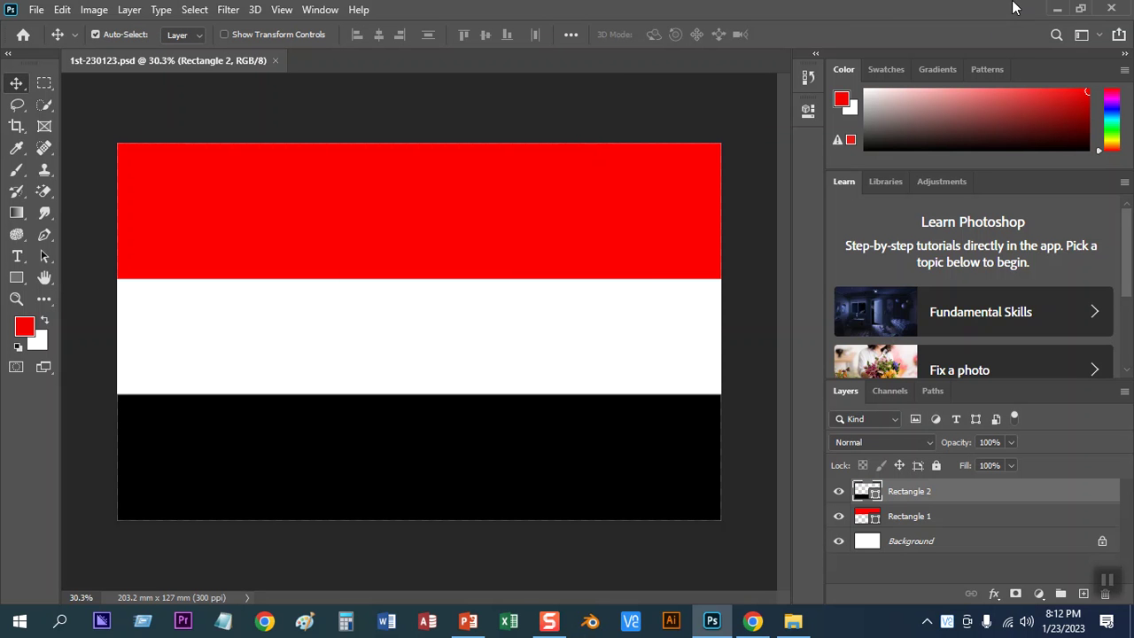
{"action": "left_click", "coordinate": [1057, 11]}
- Open 1st-230123.jpg from the desktop in Photos, then bring Chrome forward
{"action": "double_click", "coordinate": [149, 327]}
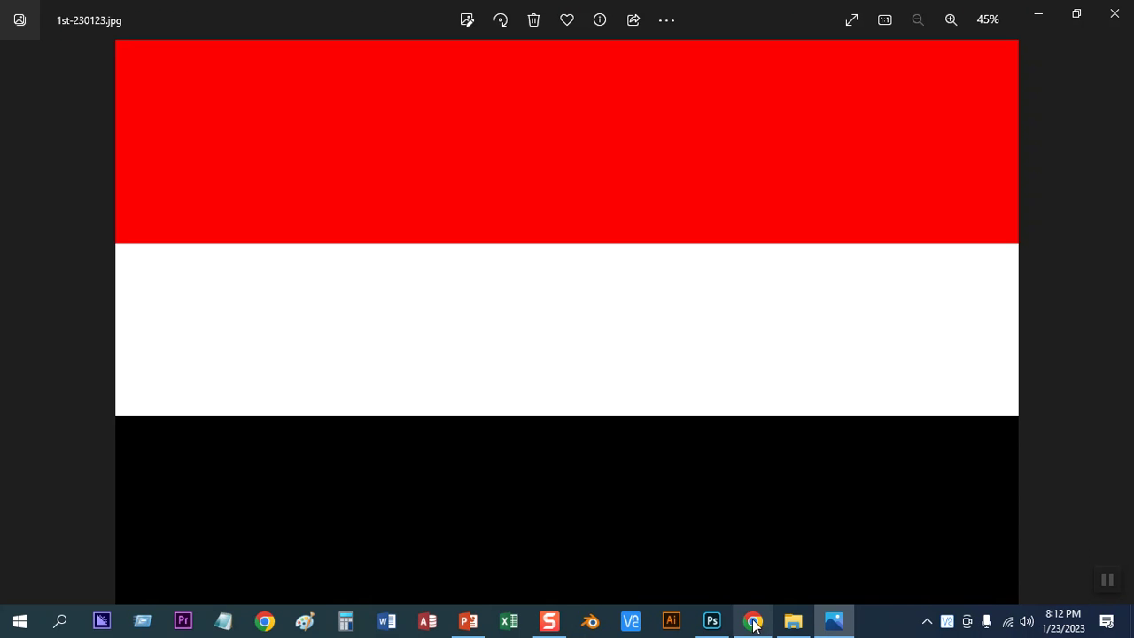
{"action": "left_click", "coordinate": [753, 623]}
- Start a new group post and attach the 1st-230123 flag image from the Desktop
{"action": "left_click", "coordinate": [105, 9]}
{"action": "scroll", "coordinate": [638, 394], "scroll_direction": "down", "scroll_amount": 4}
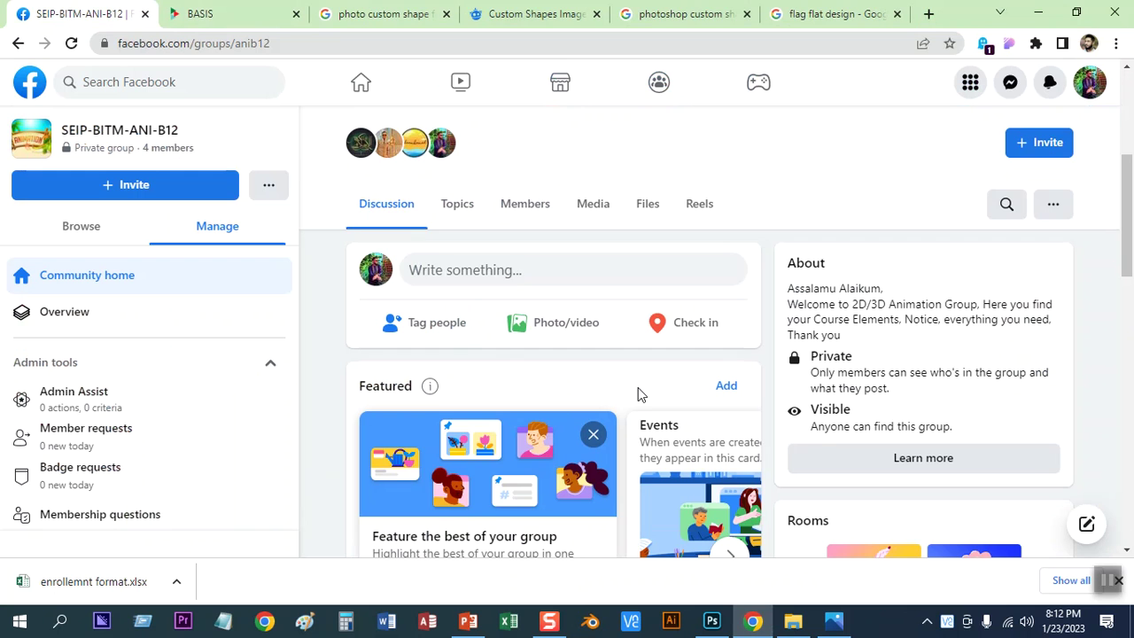
{"action": "left_click", "coordinate": [514, 286]}
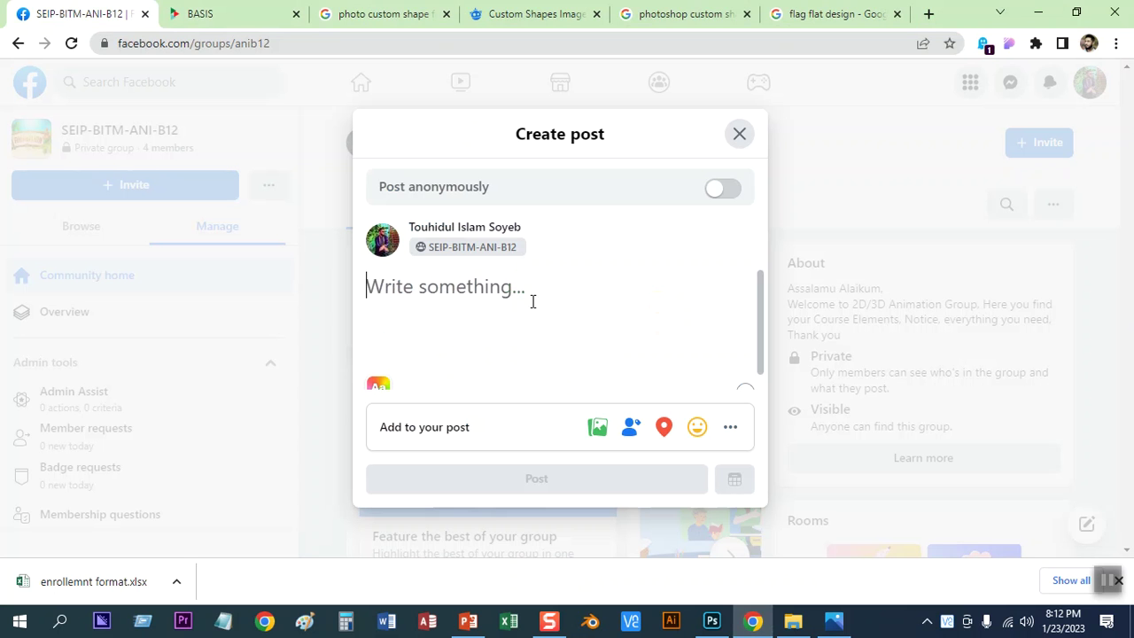
{"action": "left_click", "coordinate": [597, 425]}
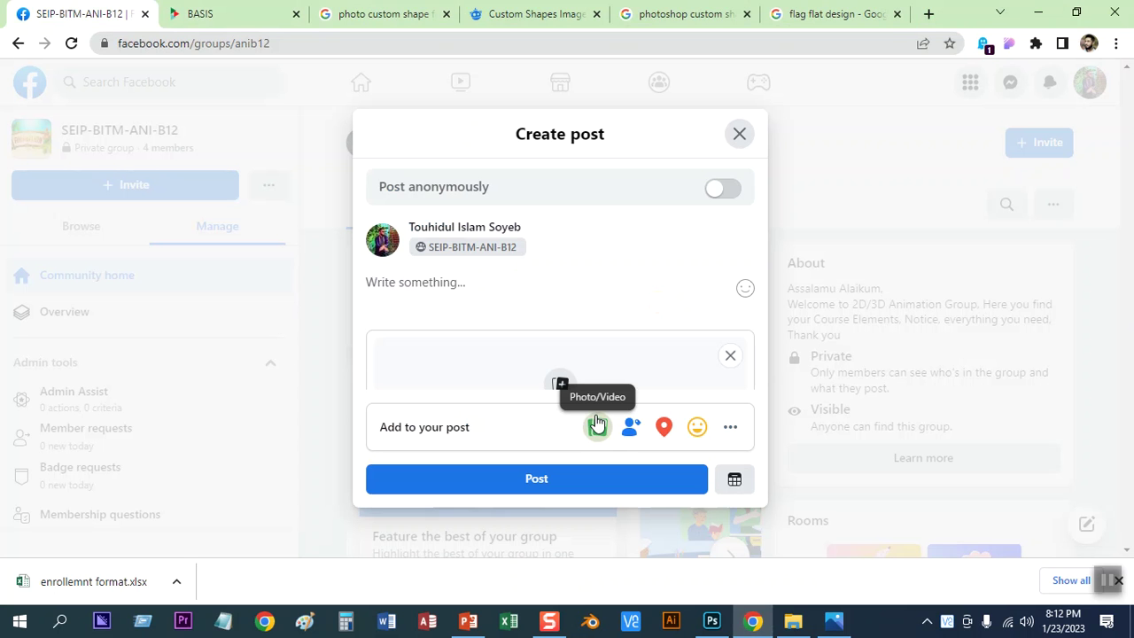
{"action": "scroll", "coordinate": [552, 359], "scroll_direction": "down", "scroll_amount": 3}
{"action": "scroll", "coordinate": [548, 326], "scroll_direction": "up", "scroll_amount": 2}
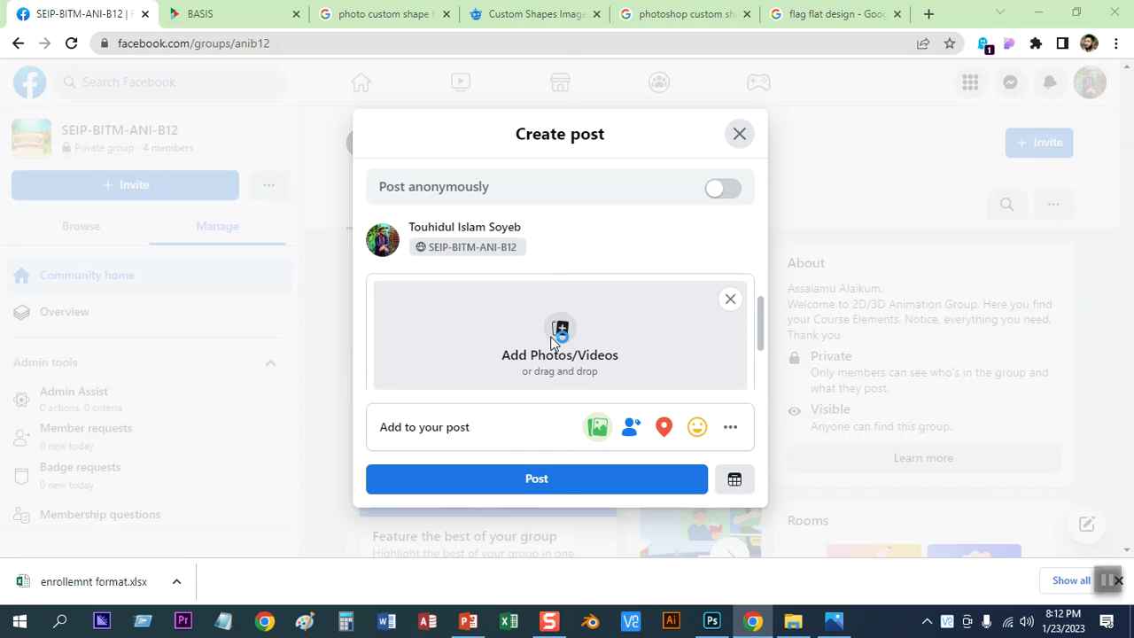
{"action": "left_click", "coordinate": [552, 341]}
{"action": "scroll", "coordinate": [355, 311], "scroll_direction": "down", "scroll_amount": 3}
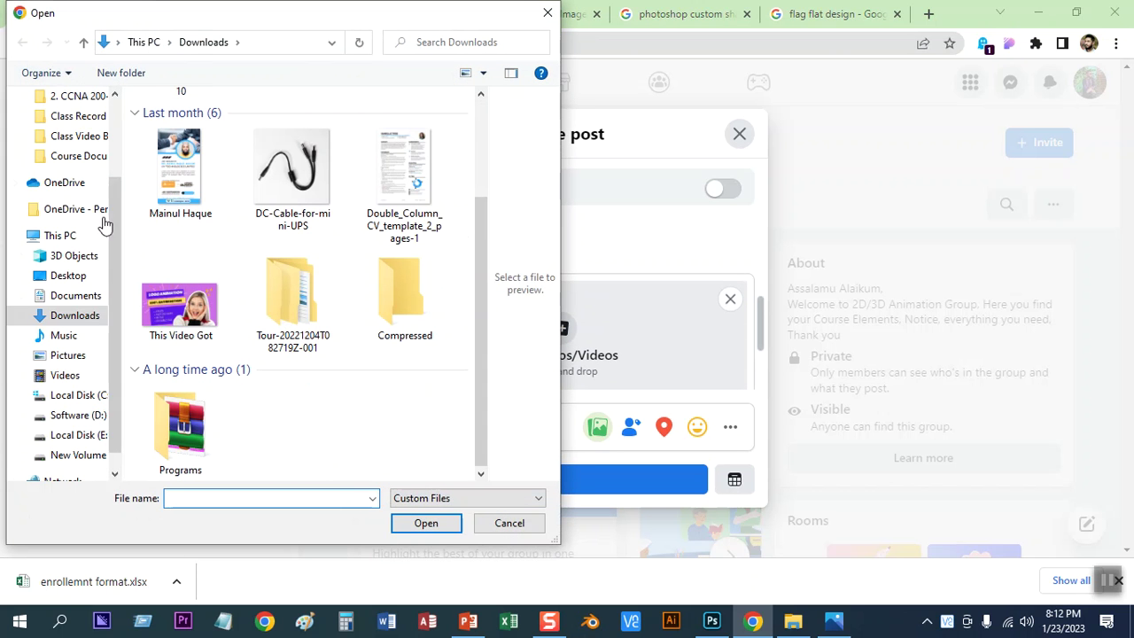
{"action": "scroll", "coordinate": [71, 266], "scroll_direction": "up", "scroll_amount": 3}
{"action": "left_click", "coordinate": [69, 130]}
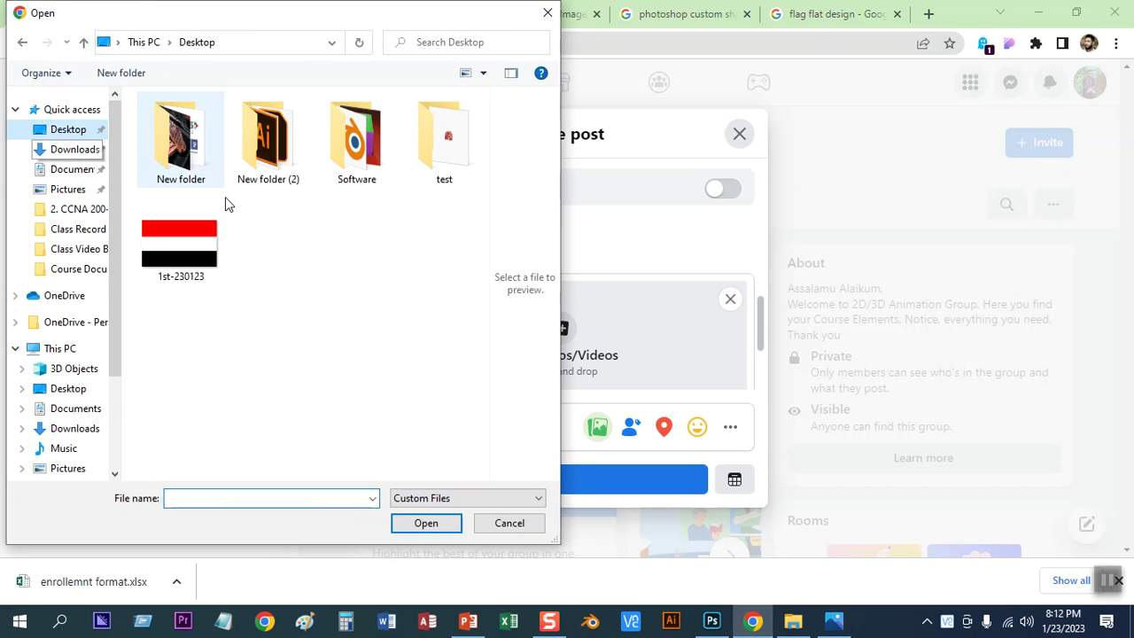
{"action": "left_click", "coordinate": [187, 246]}
{"action": "left_click", "coordinate": [447, 524]}
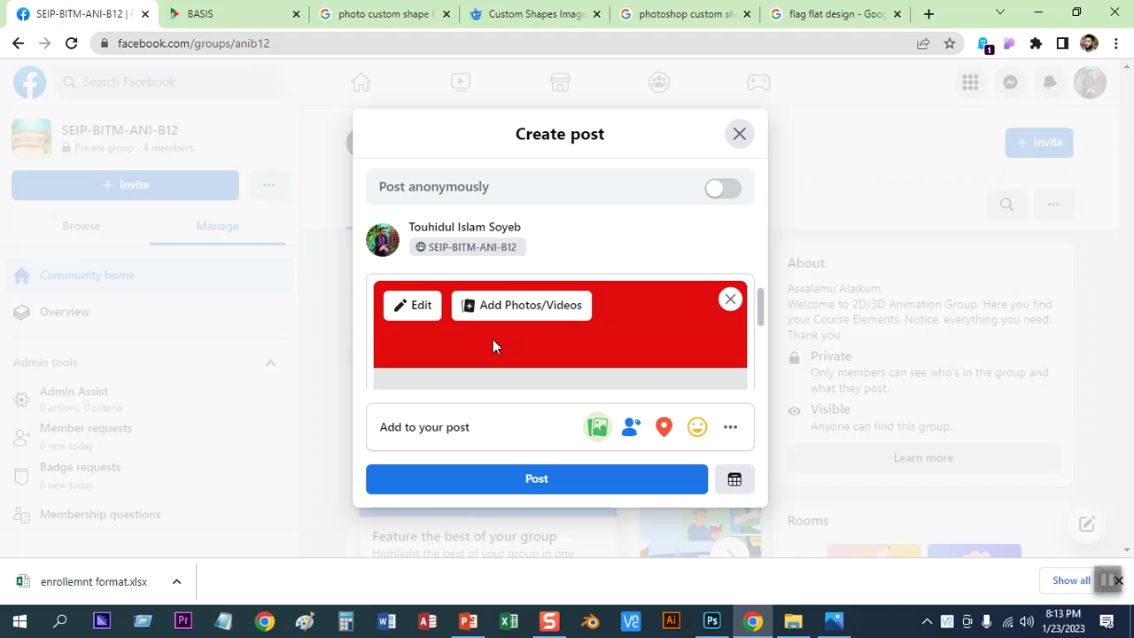
- Remove the flag image from the draft and close it unpublished
{"action": "scroll", "coordinate": [506, 291], "scroll_direction": "up", "scroll_amount": 1}
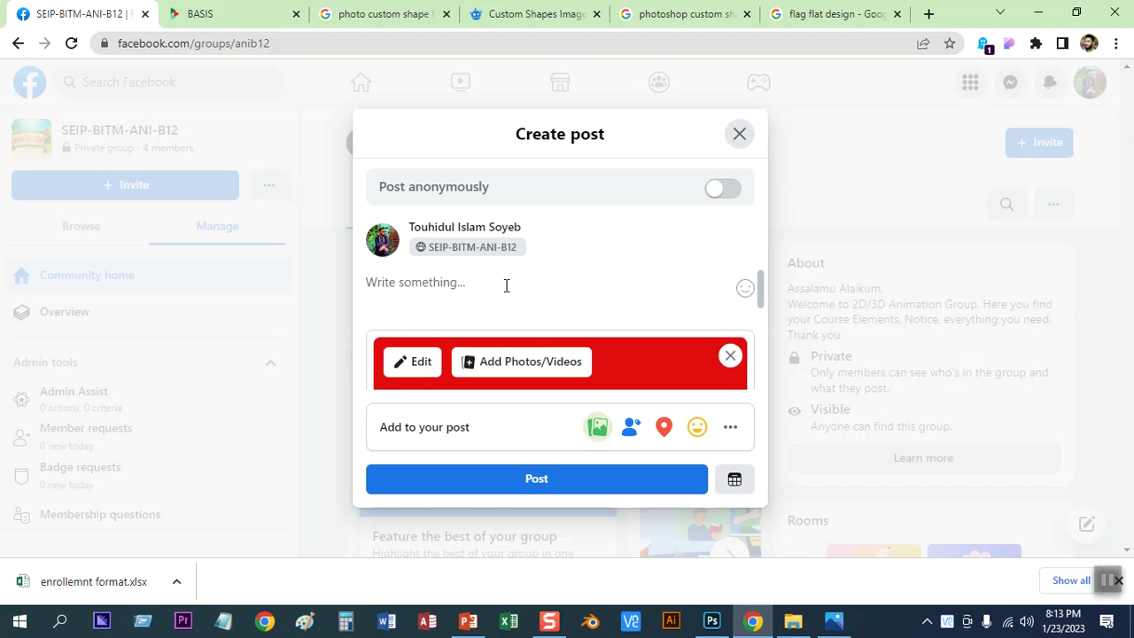
{"action": "left_click", "coordinate": [506, 285]}
{"action": "scroll", "coordinate": [505, 293], "scroll_direction": "down", "scroll_amount": 3}
{"action": "scroll", "coordinate": [505, 293], "scroll_direction": "up", "scroll_amount": 3}
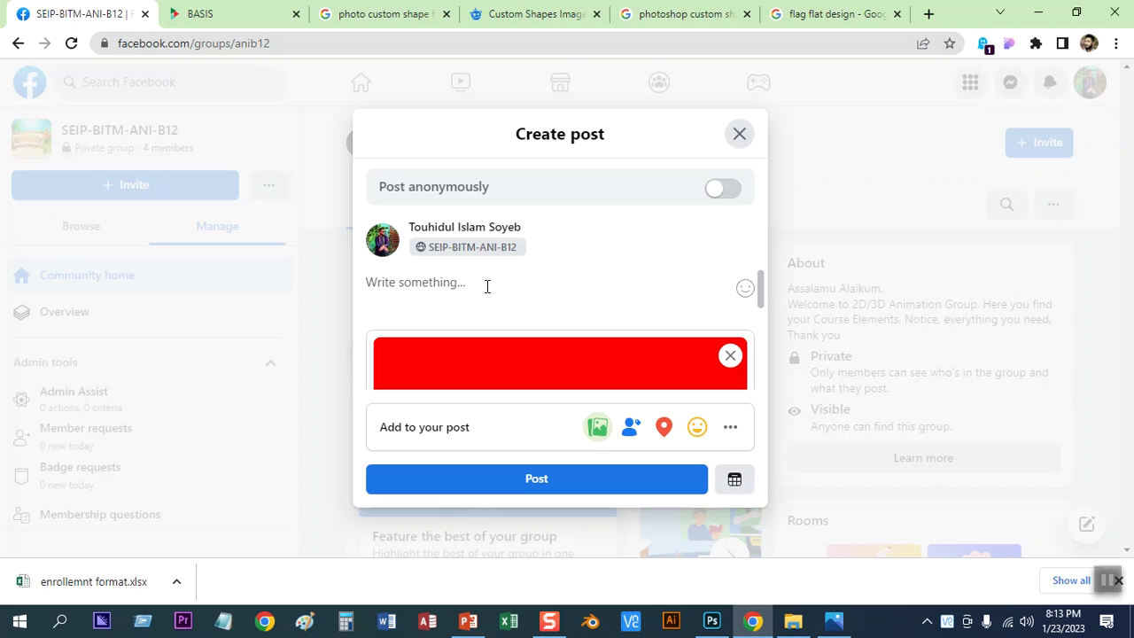
{"action": "left_click", "coordinate": [731, 356]}
{"action": "left_click", "coordinate": [739, 133]}
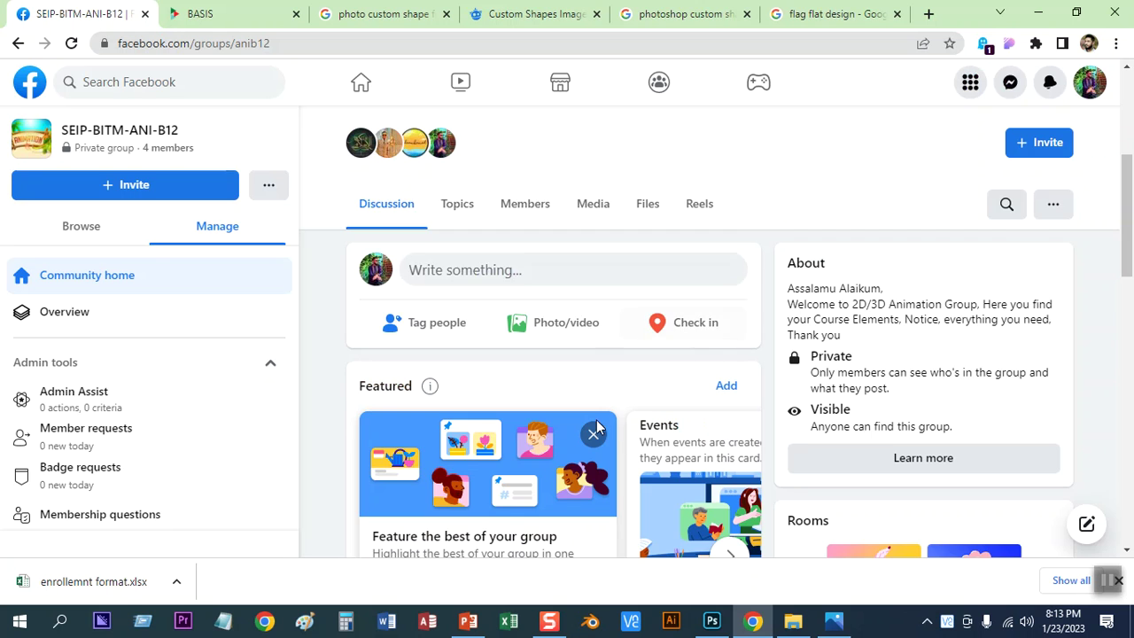
- Switch among the browser tabs and windows, landing on the flag flat design image results
{"action": "left_click", "coordinate": [1039, 13]}
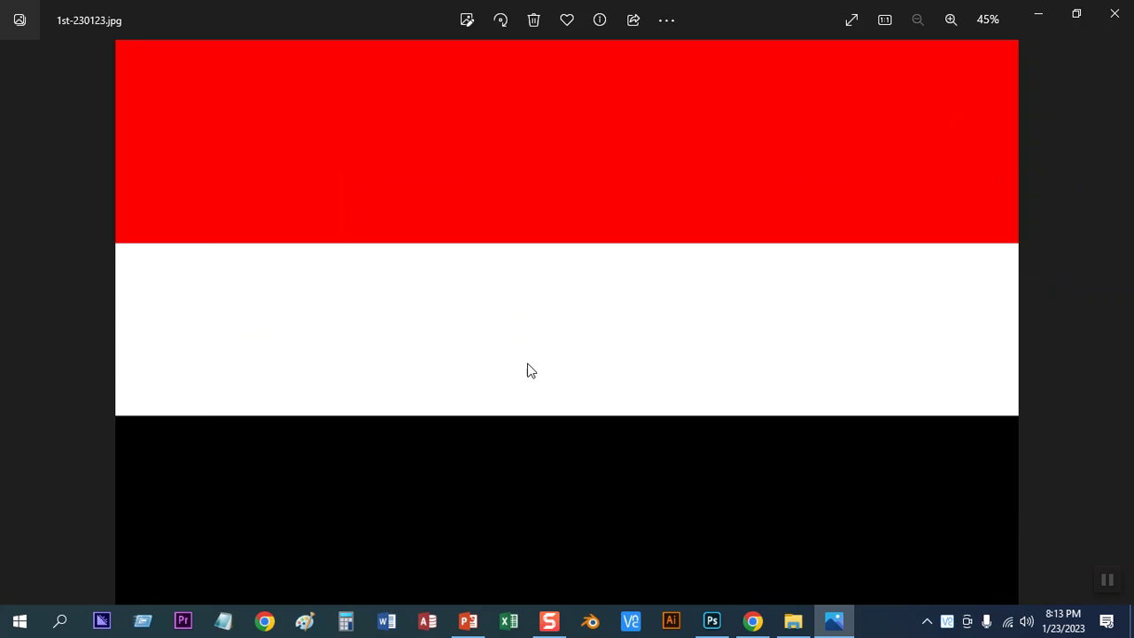
{"action": "left_click", "coordinate": [754, 622]}
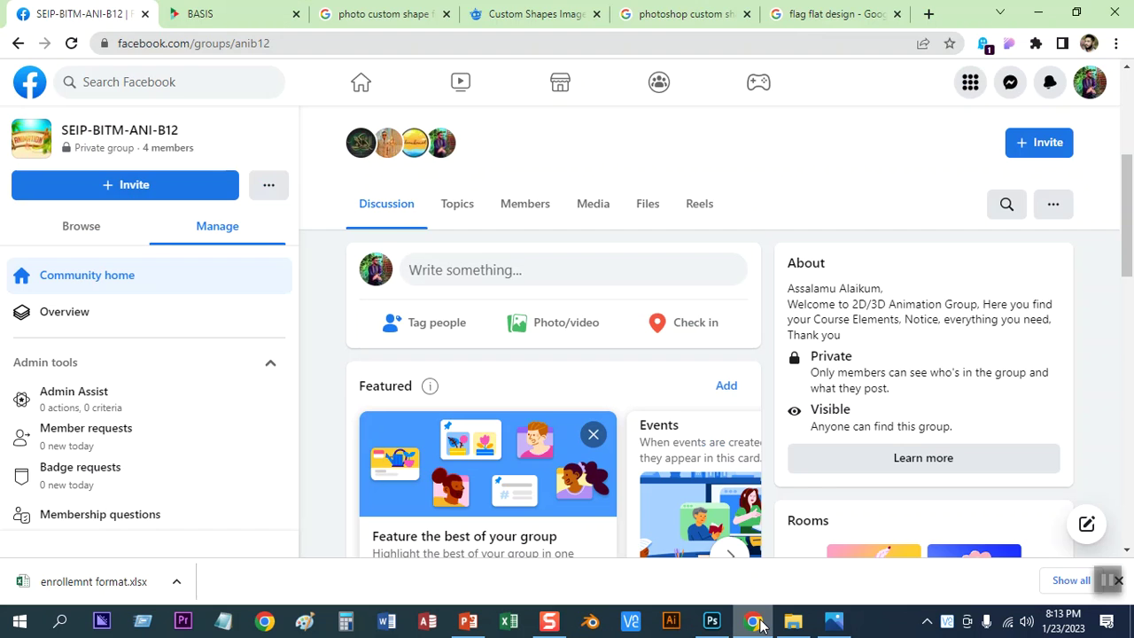
{"action": "left_click", "coordinate": [678, 14]}
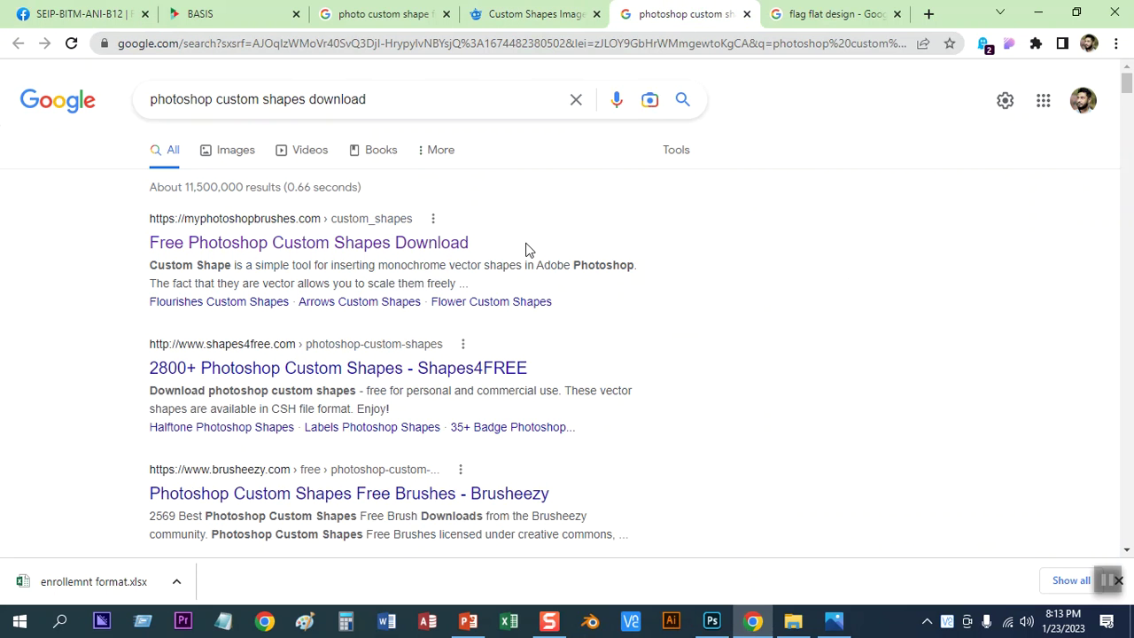
{"action": "left_click", "coordinate": [793, 621]}
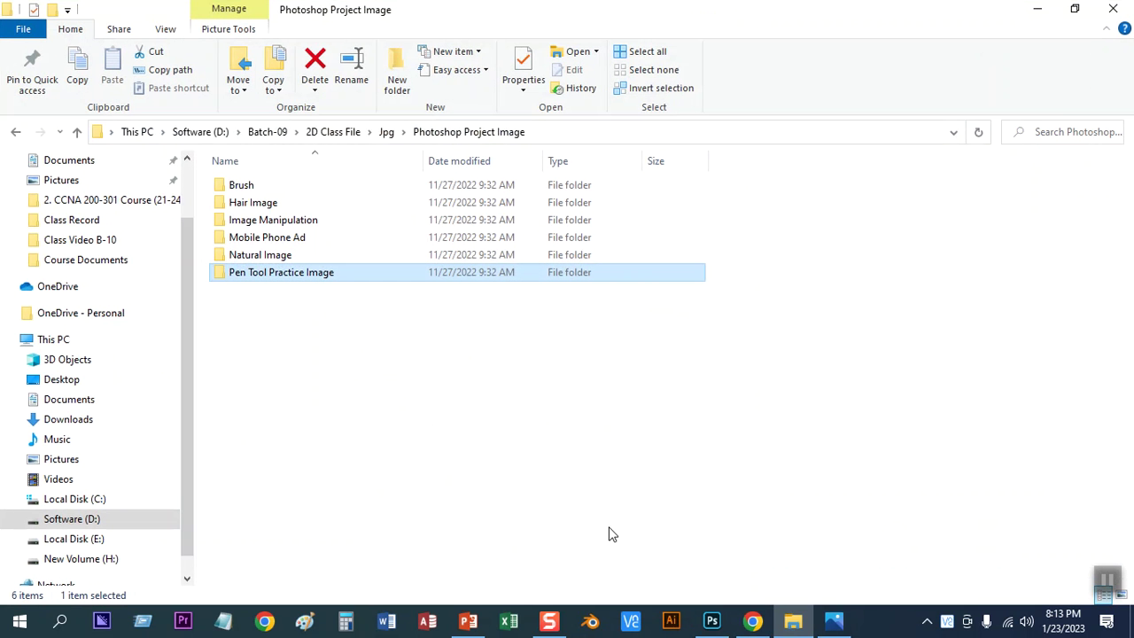
{"action": "left_click", "coordinate": [752, 622]}
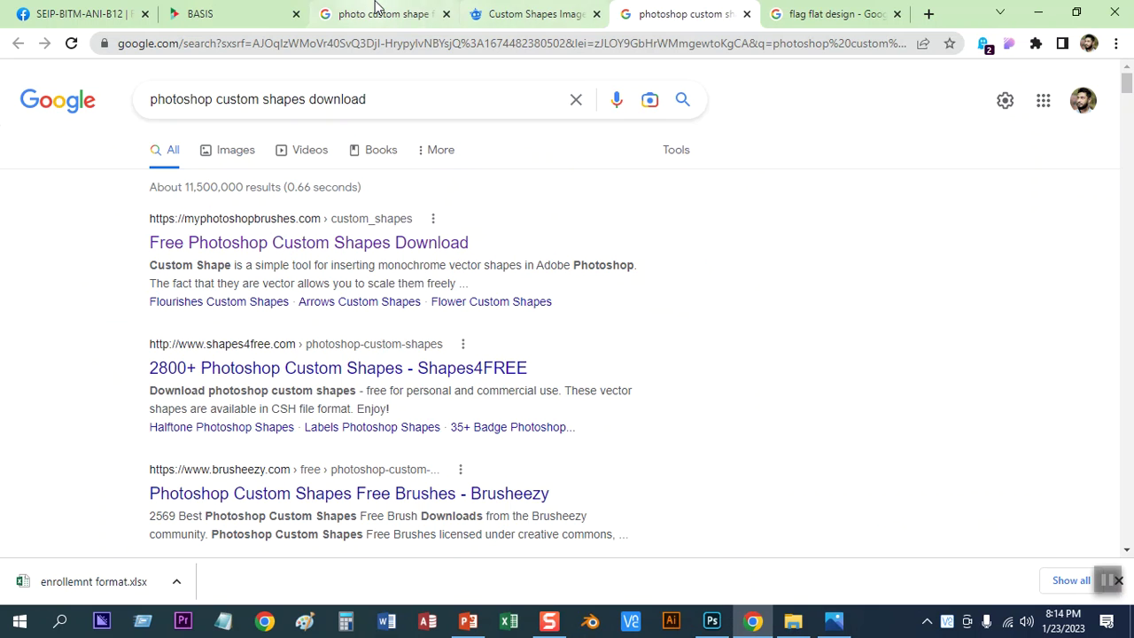
{"action": "left_click", "coordinate": [375, 7]}
{"action": "scroll", "coordinate": [504, 418], "scroll_direction": "up", "scroll_amount": 3}
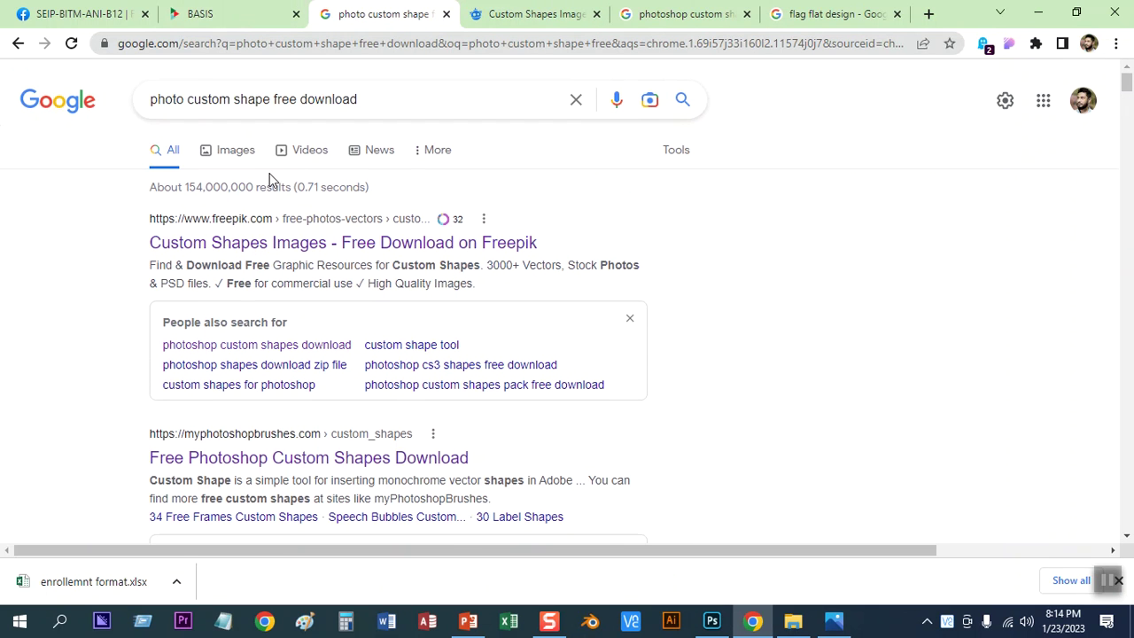
{"action": "left_click_drag", "start_coordinate": [443, 104], "coordinate": [140, 97]}
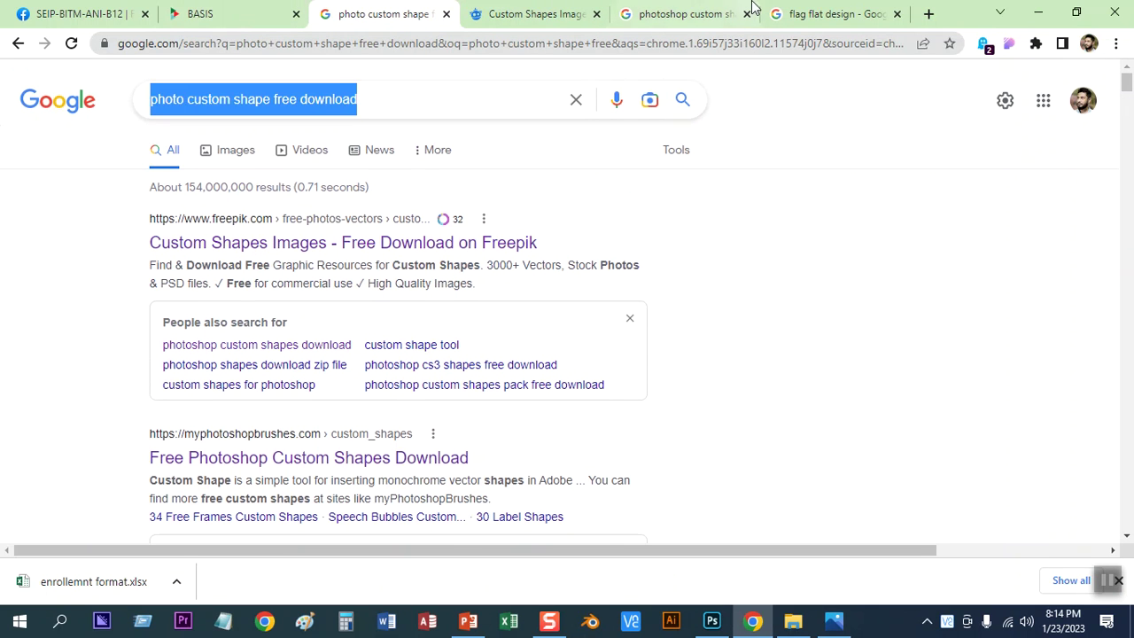
{"action": "left_click", "coordinate": [815, 12]}
- Preview the Iran, Indonesia and Fiji flags, then the France flag icon, and return to Photoshop
{"action": "scroll", "coordinate": [843, 363], "scroll_direction": "down", "scroll_amount": 5}
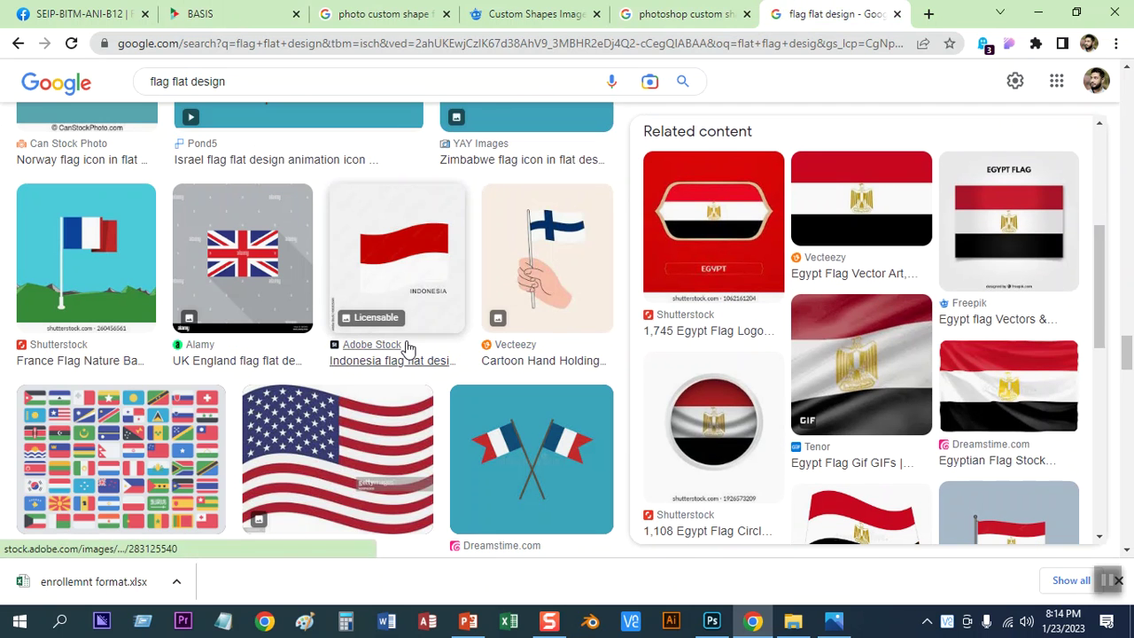
{"action": "scroll", "coordinate": [407, 345], "scroll_direction": "down", "scroll_amount": 4}
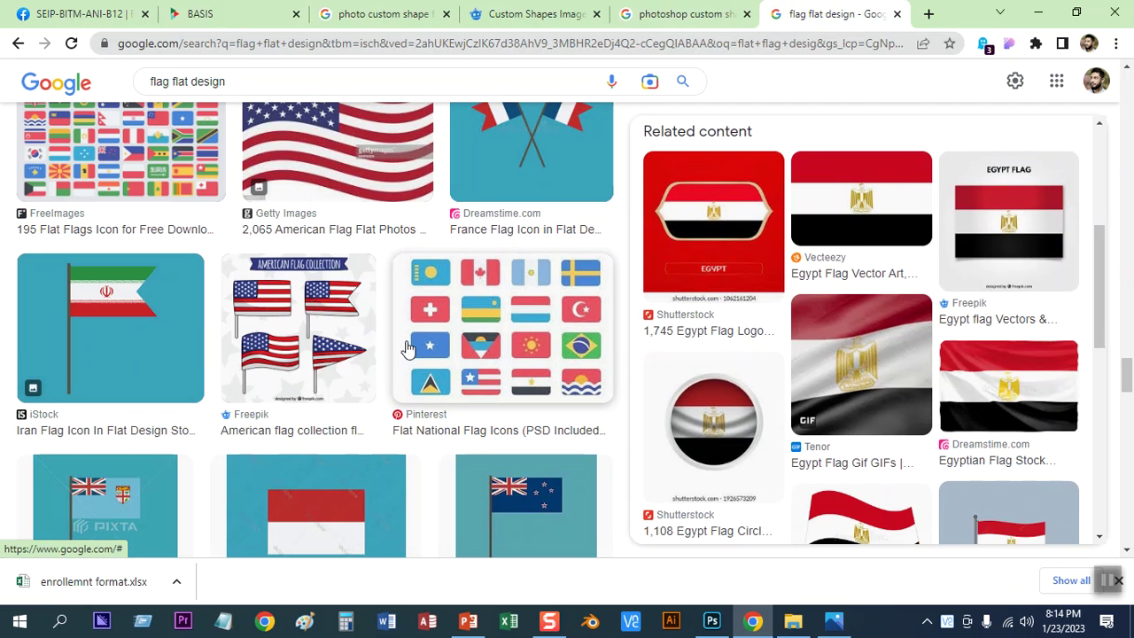
{"action": "left_click", "coordinate": [166, 320]}
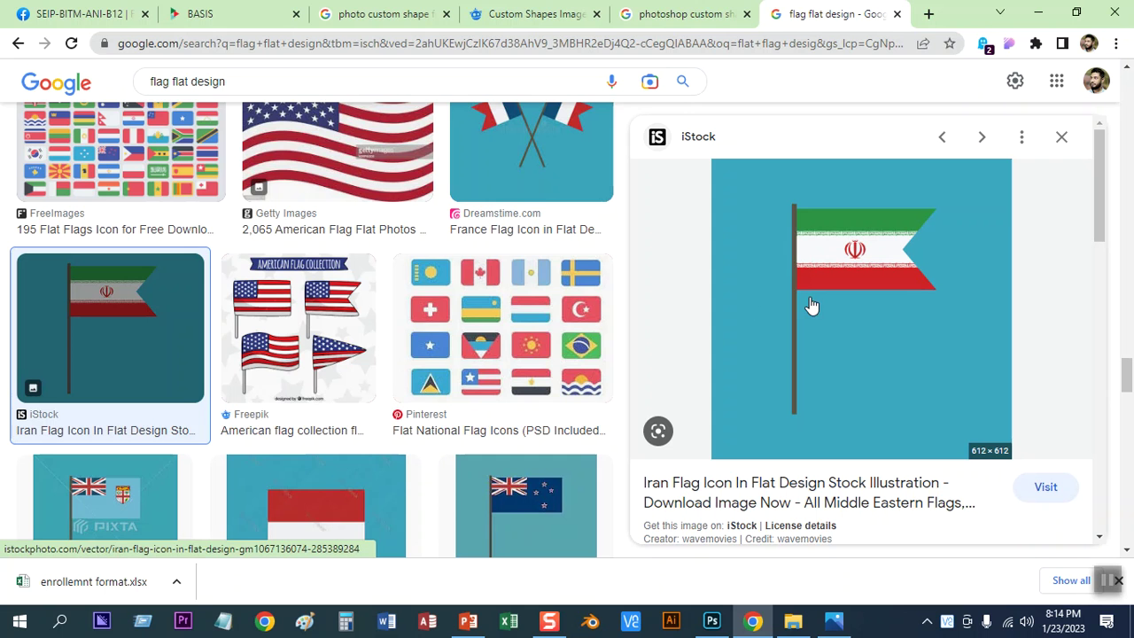
{"action": "scroll", "coordinate": [350, 337], "scroll_direction": "down", "scroll_amount": 5}
{"action": "scroll", "coordinate": [345, 324], "scroll_direction": "up", "scroll_amount": 2}
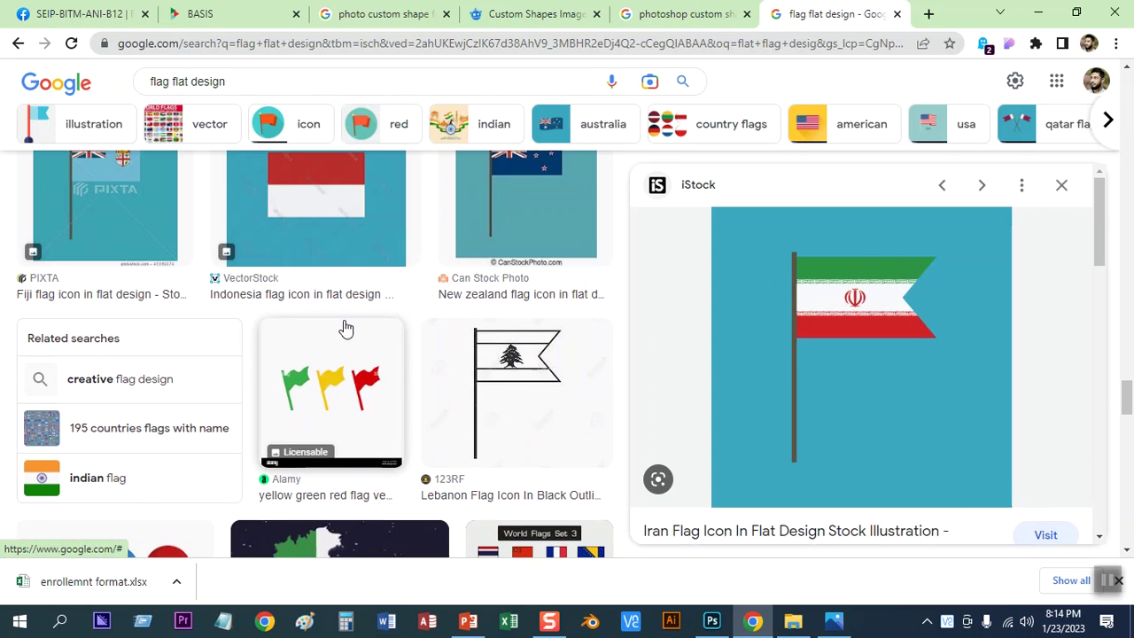
{"action": "left_click", "coordinate": [317, 213]}
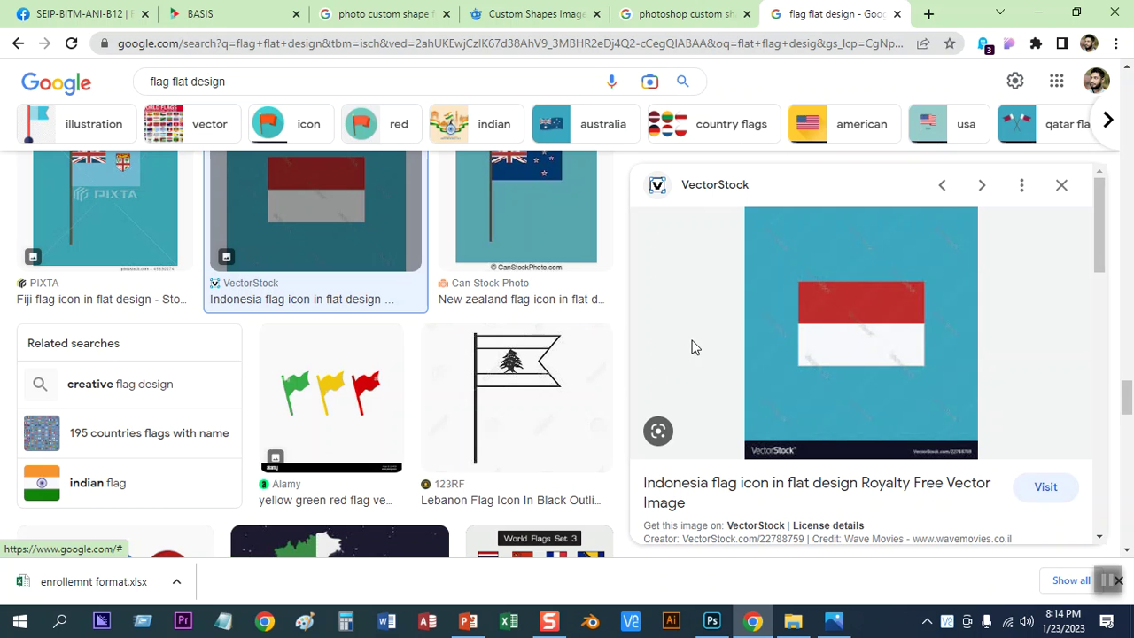
{"action": "scroll", "coordinate": [160, 266], "scroll_direction": "up", "scroll_amount": 3}
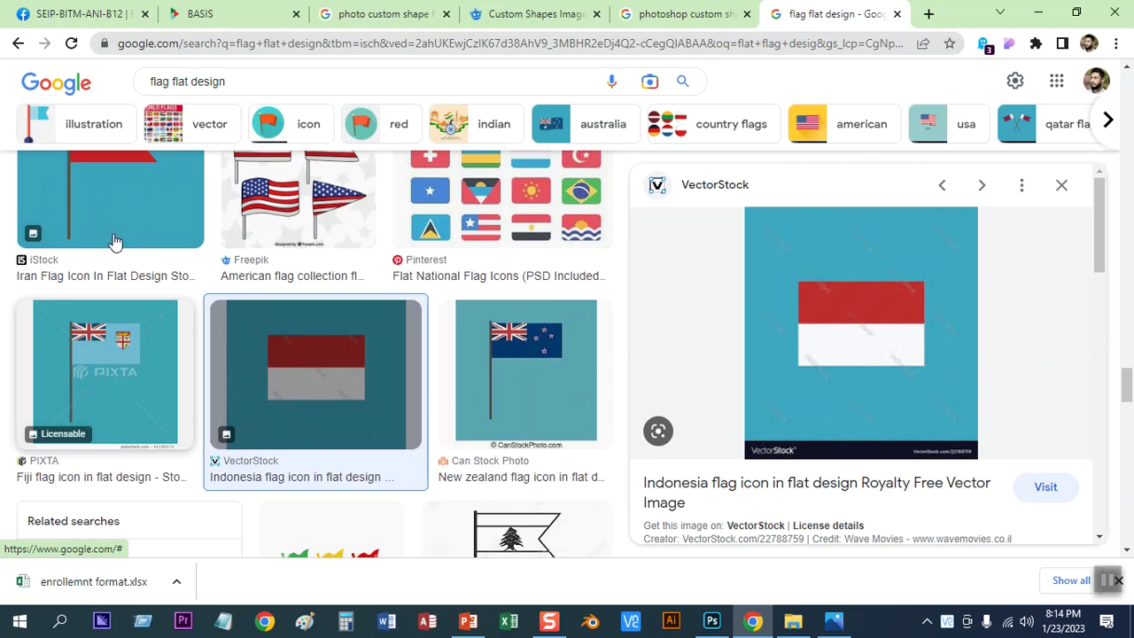
{"action": "left_click", "coordinate": [167, 428]}
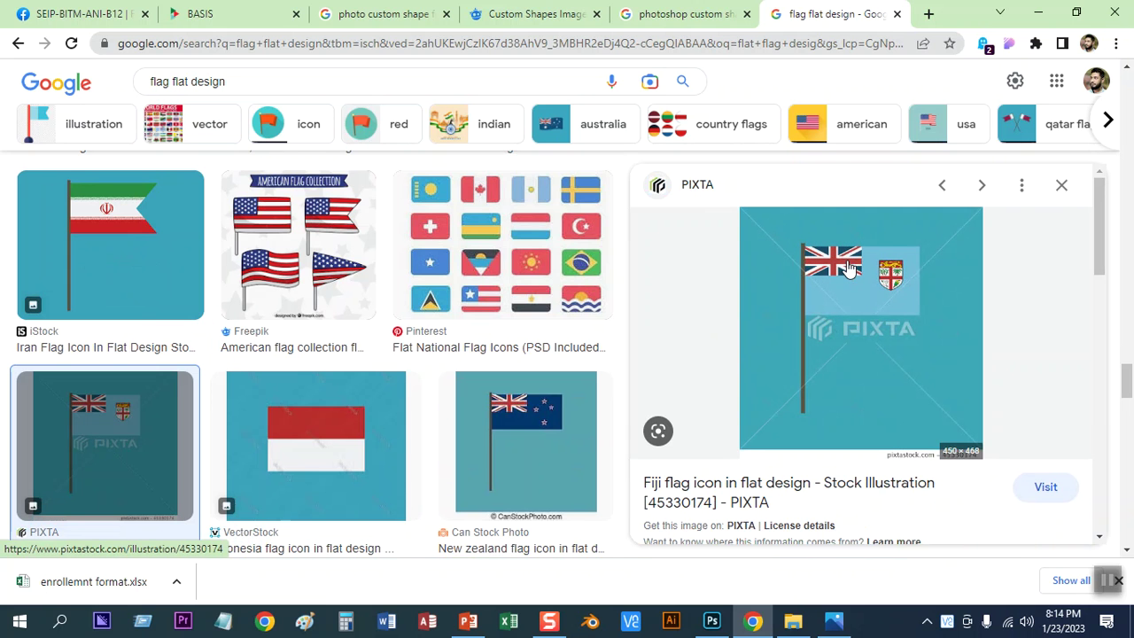
{"action": "scroll", "coordinate": [363, 277], "scroll_direction": "down", "scroll_amount": 7}
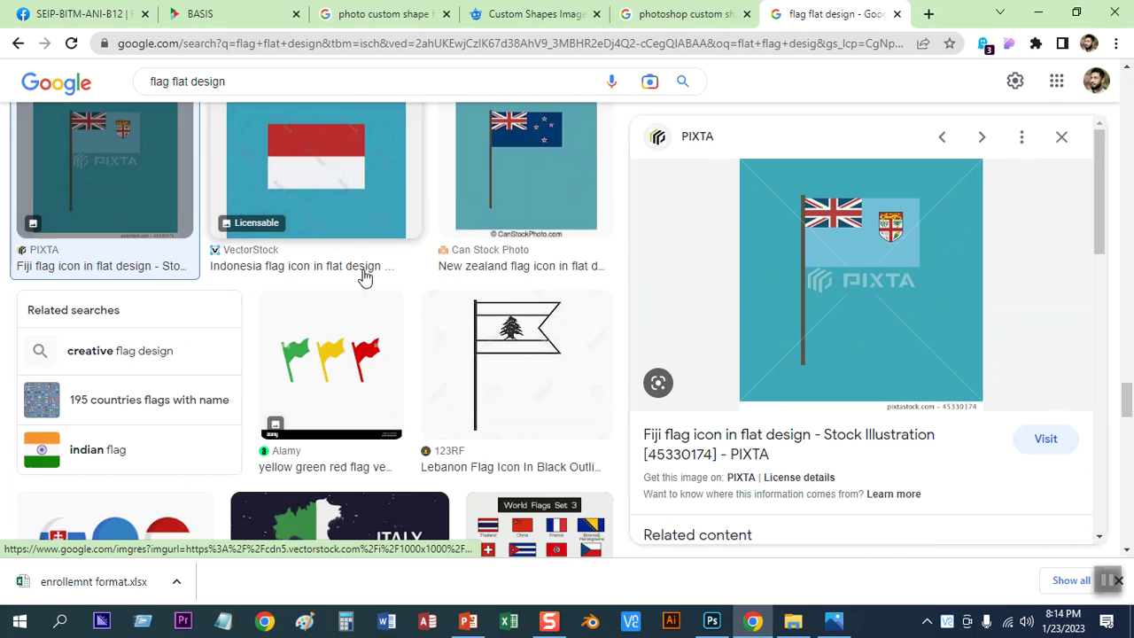
{"action": "left_click", "coordinate": [88, 367]}
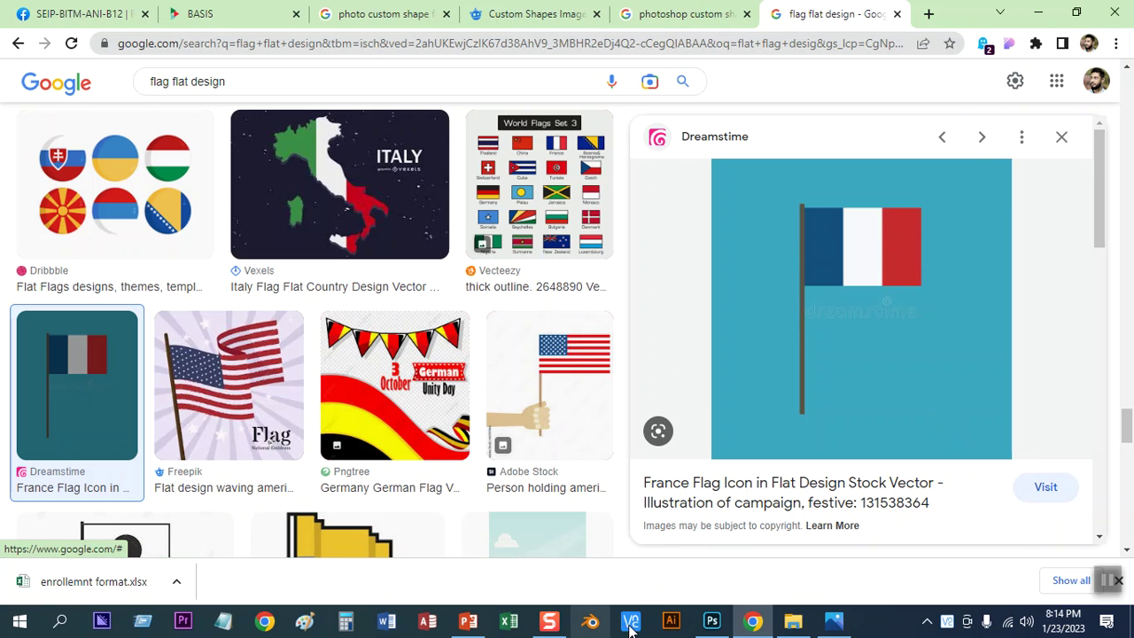
{"action": "left_click", "coordinate": [671, 621]}
{"action": "left_click", "coordinate": [712, 621]}
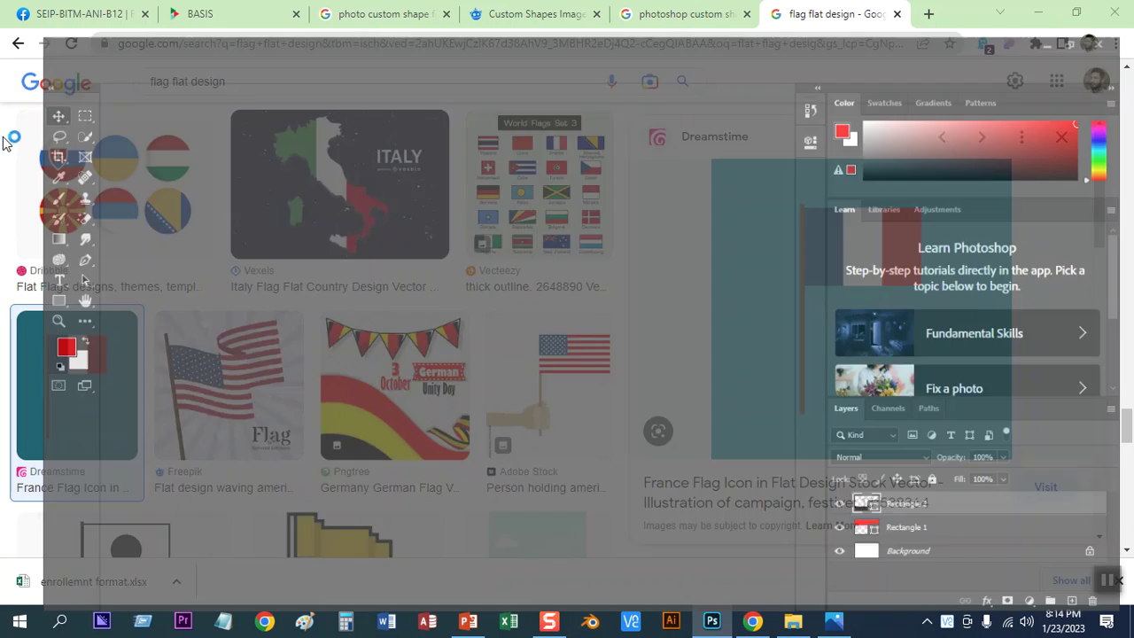
- Drag the black band to the top right, settle the red band beneath it, and select both layers
{"action": "left_click_drag", "start_coordinate": [308, 213], "coordinate": [311, 337]}
{"action": "left_click_drag", "start_coordinate": [484, 432], "coordinate": [620, 400]}
{"action": "left_click_drag", "start_coordinate": [542, 341], "coordinate": [489, 320]}
{"action": "left_click_drag", "start_coordinate": [502, 410], "coordinate": [532, 182]}
{"action": "left_click_drag", "start_coordinate": [516, 321], "coordinate": [514, 431]}
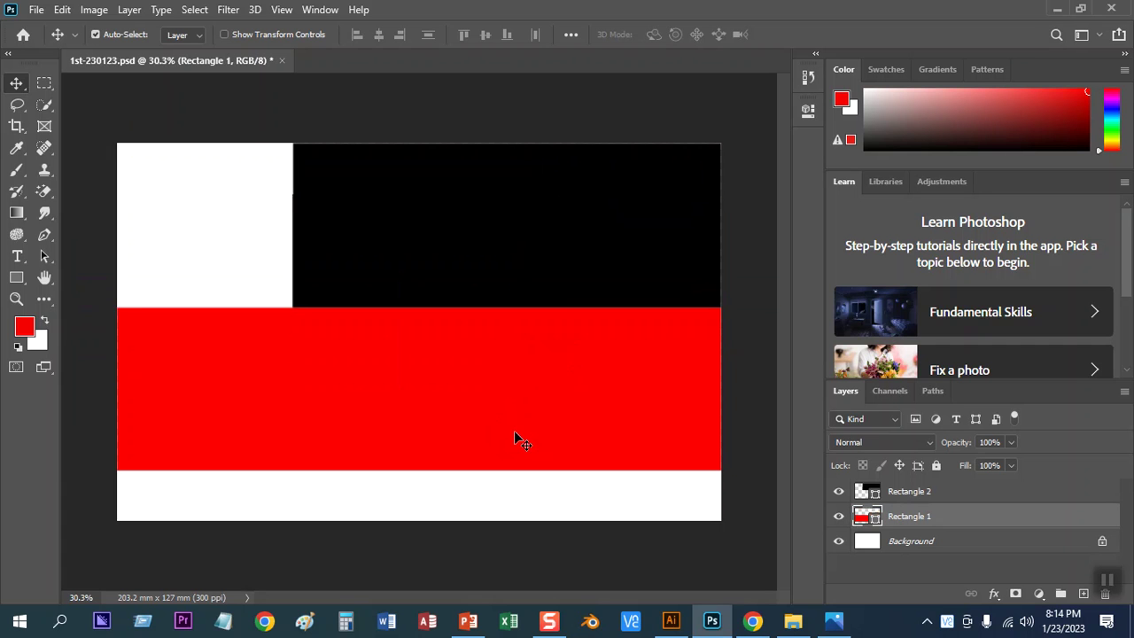
{"action": "scroll", "coordinate": [351, 373], "scroll_direction": "down", "scroll_amount": 1}
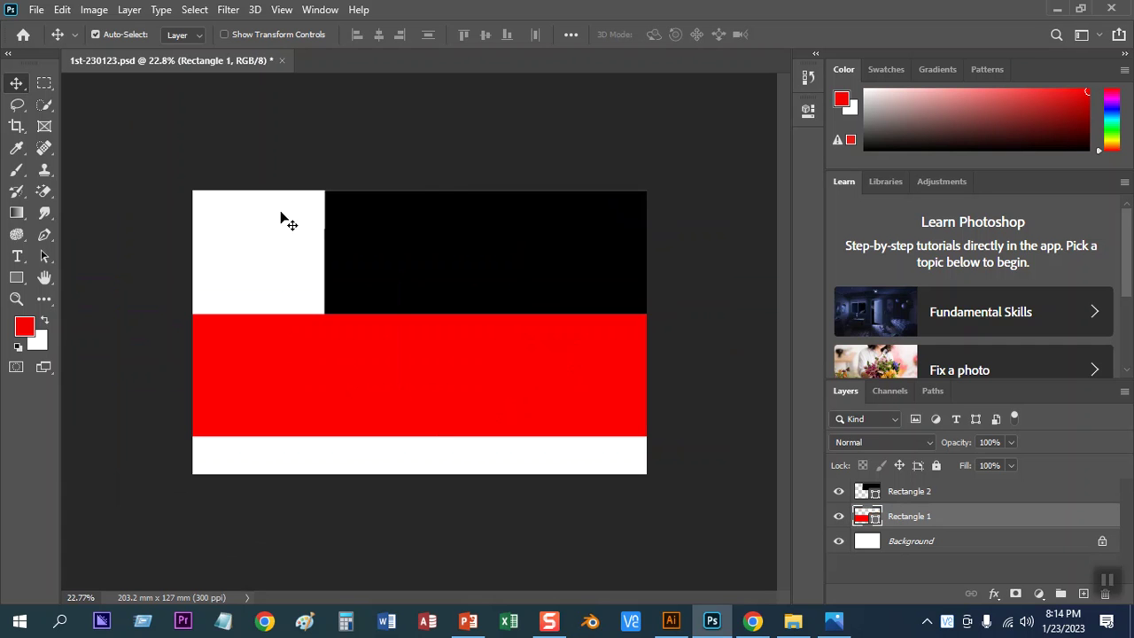
{"action": "left_click_drag", "start_coordinate": [250, 192], "coordinate": [470, 426]}
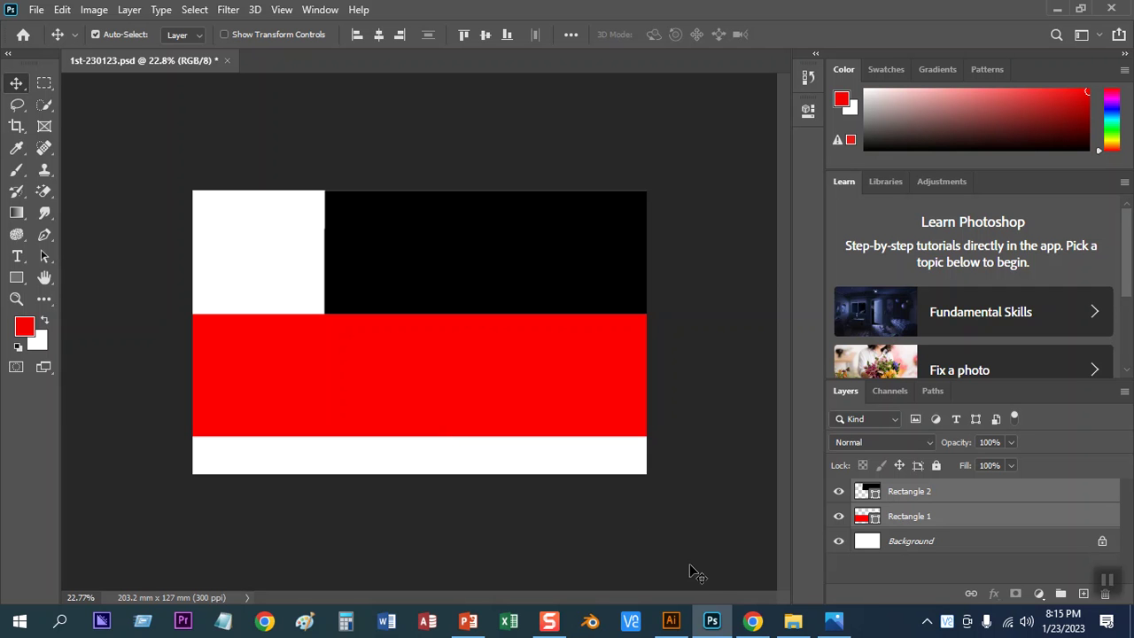
{"action": "left_click", "coordinate": [714, 621]}
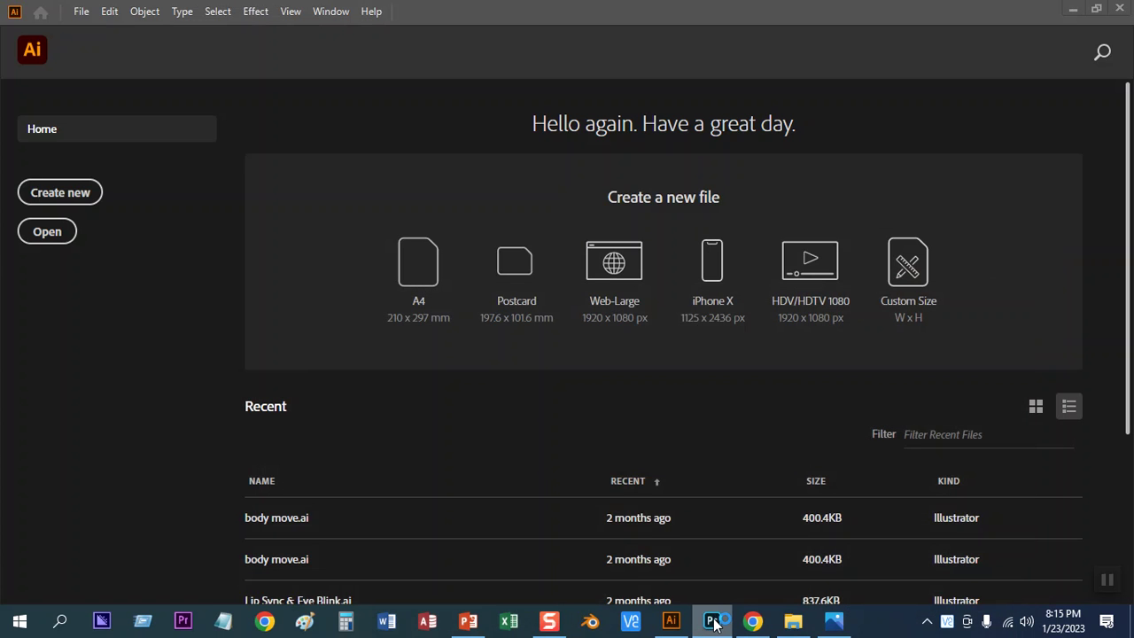
{"action": "left_click", "coordinate": [713, 621]}
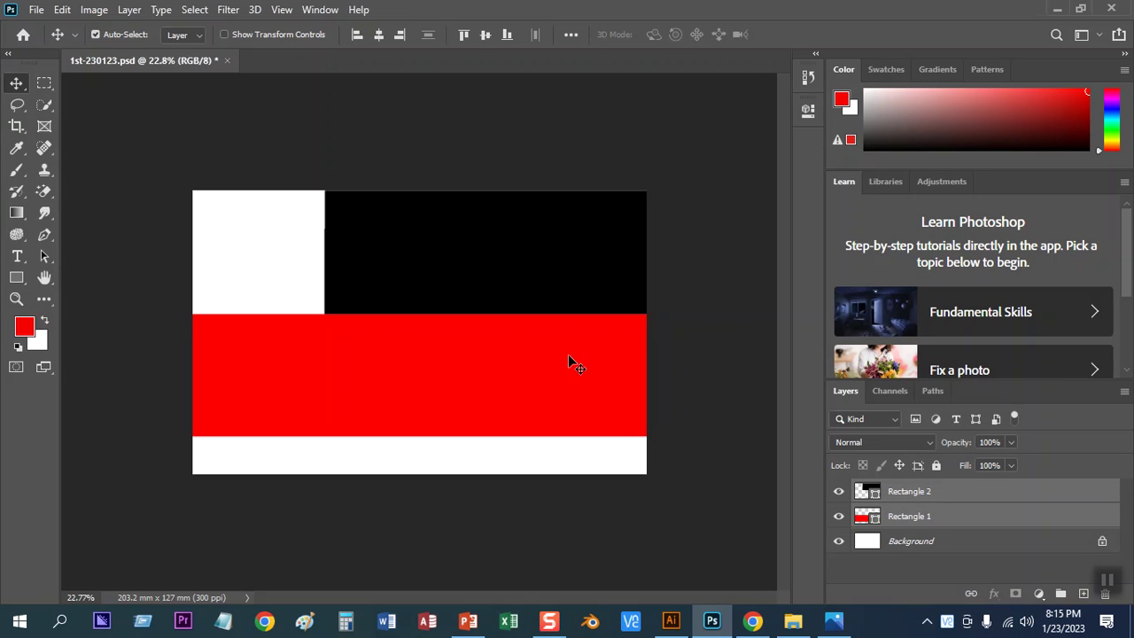
{"action": "scroll", "coordinate": [568, 354], "scroll_direction": "up", "scroll_amount": 1}
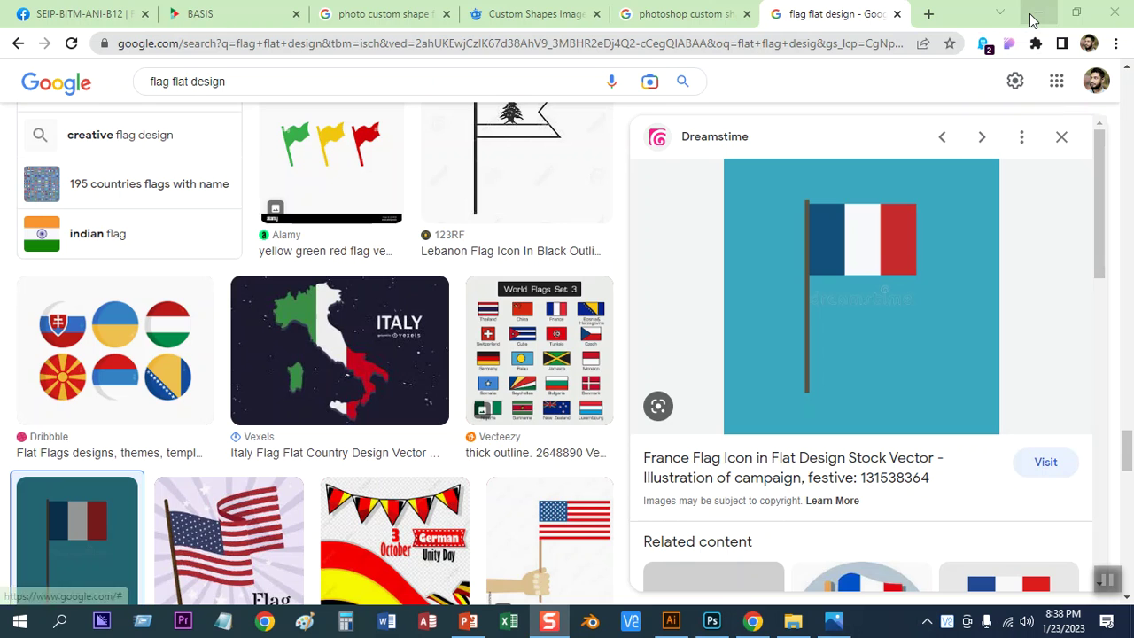
- Minimize Chrome and clear the layer selection on the flag document
{"action": "left_click", "coordinate": [1035, 14]}
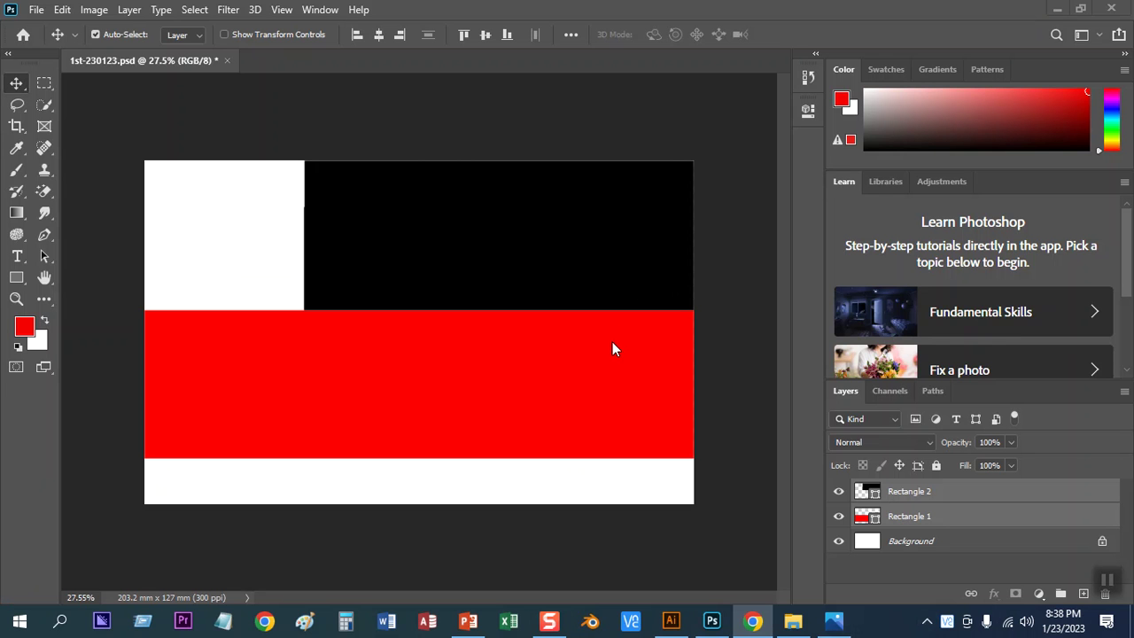
{"action": "scroll", "coordinate": [609, 337], "scroll_direction": "down", "scroll_amount": 2}
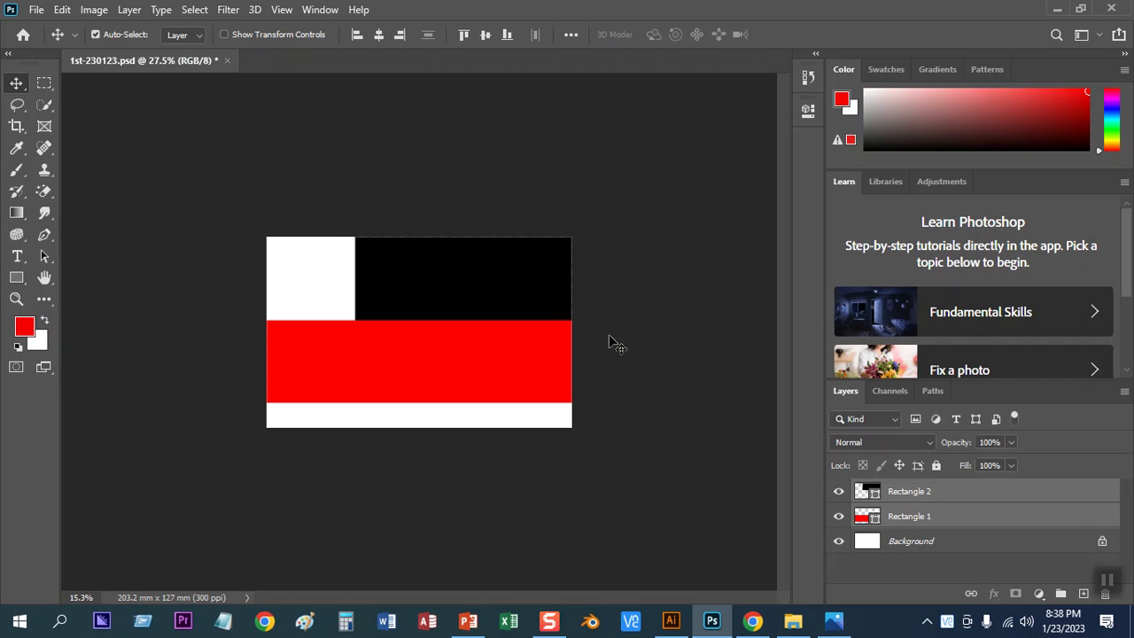
{"action": "left_click", "coordinate": [617, 345]}
{"action": "scroll", "coordinate": [515, 273], "scroll_direction": "up", "scroll_amount": 2}
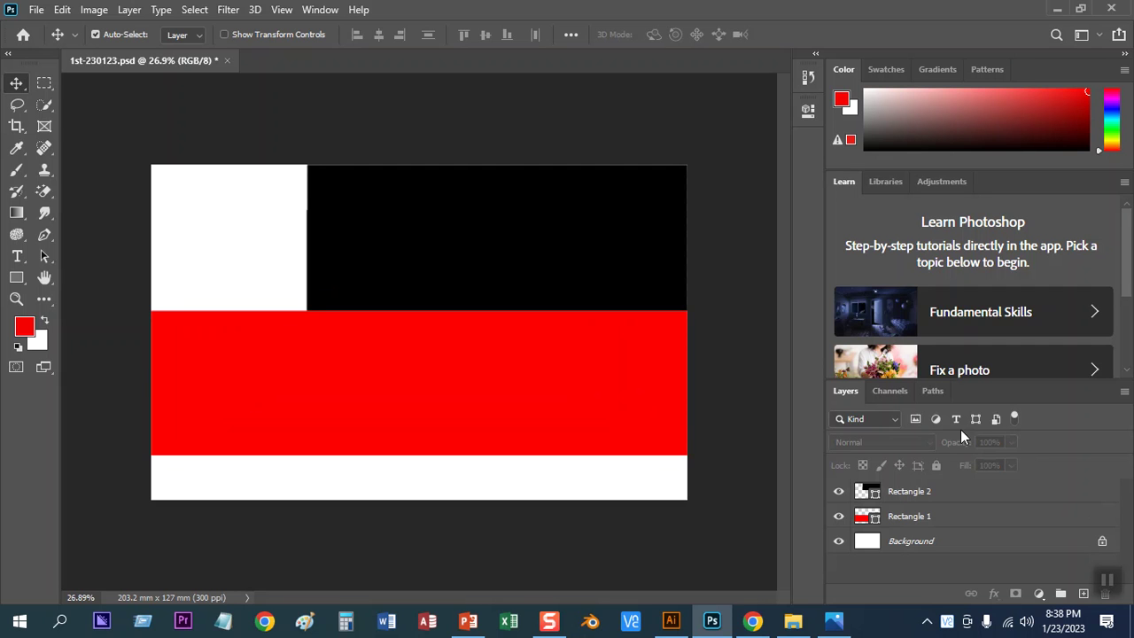
{"action": "left_click", "coordinate": [1107, 580]}
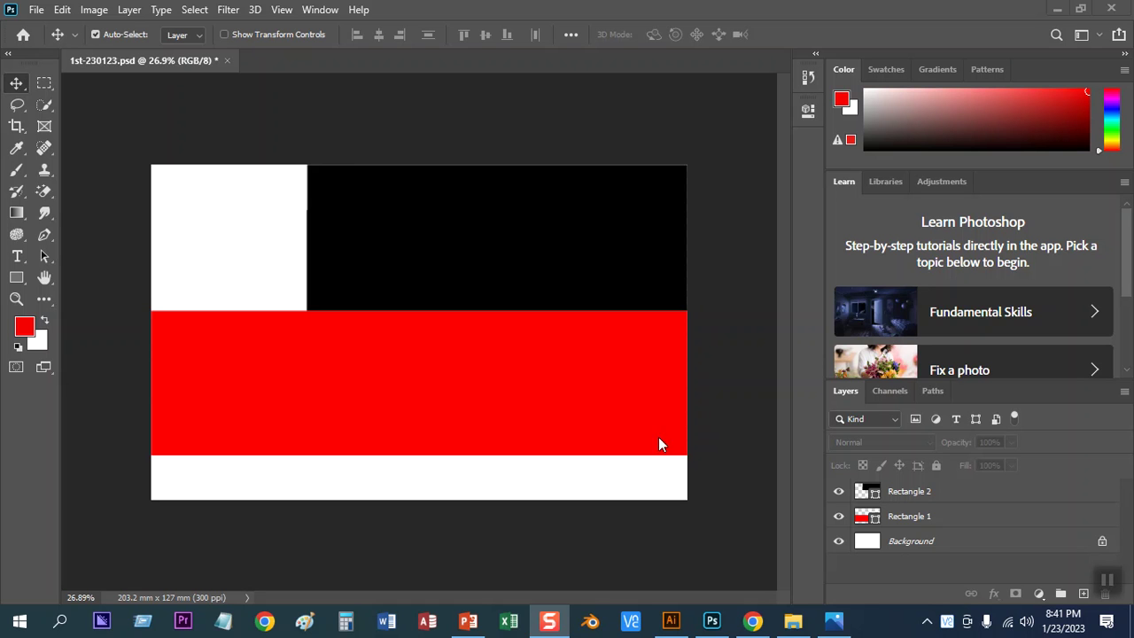
- Zoom the canvas to taste and open the File menu
{"action": "scroll", "coordinate": [637, 531], "scroll_direction": "down", "scroll_amount": 2}
{"action": "scroll", "coordinate": [550, 389], "scroll_direction": "up", "scroll_amount": 1}
{"action": "scroll", "coordinate": [551, 388], "scroll_direction": "up", "scroll_amount": 1}
{"action": "scroll", "coordinate": [443, 325], "scroll_direction": "up", "scroll_amount": 2}
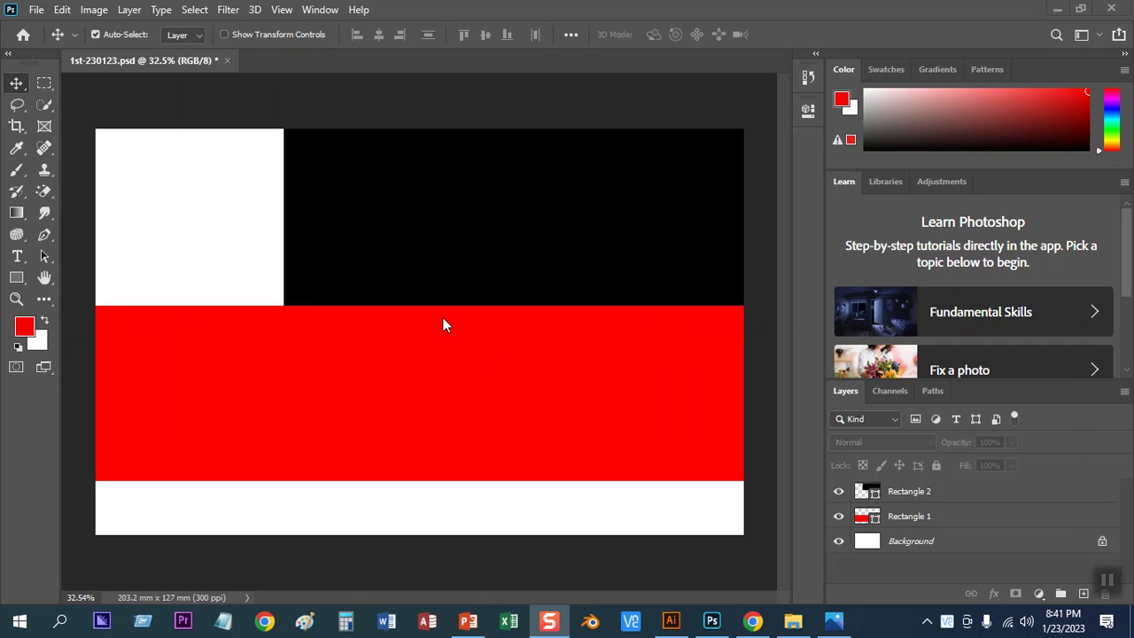
{"action": "scroll", "coordinate": [443, 324], "scroll_direction": "down", "scroll_amount": 2}
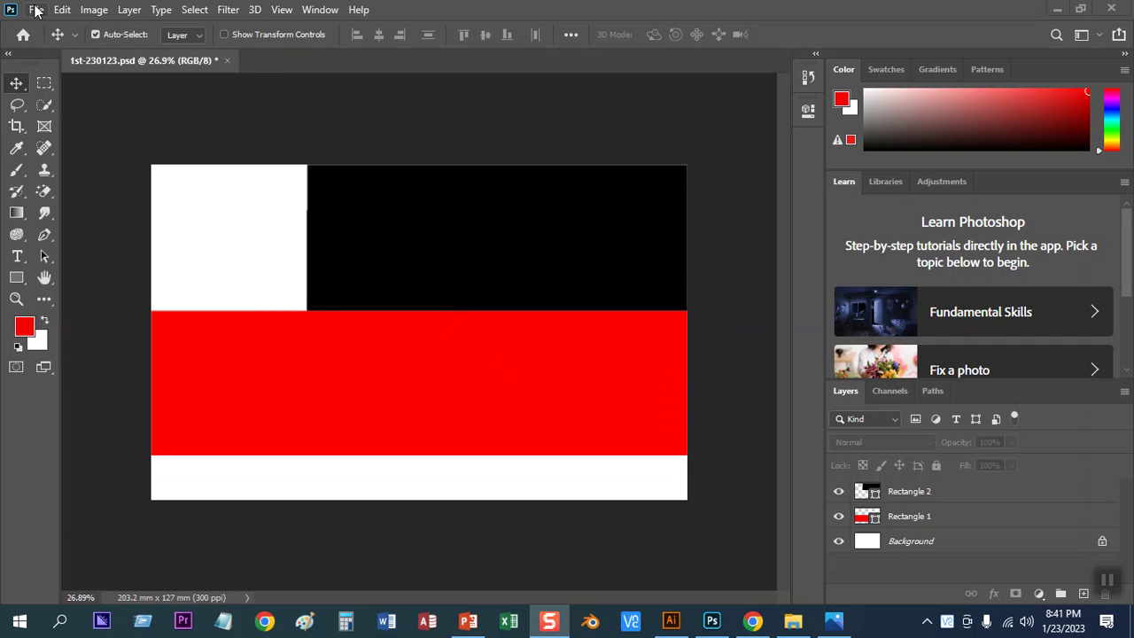
{"action": "left_click", "coordinate": [37, 10]}
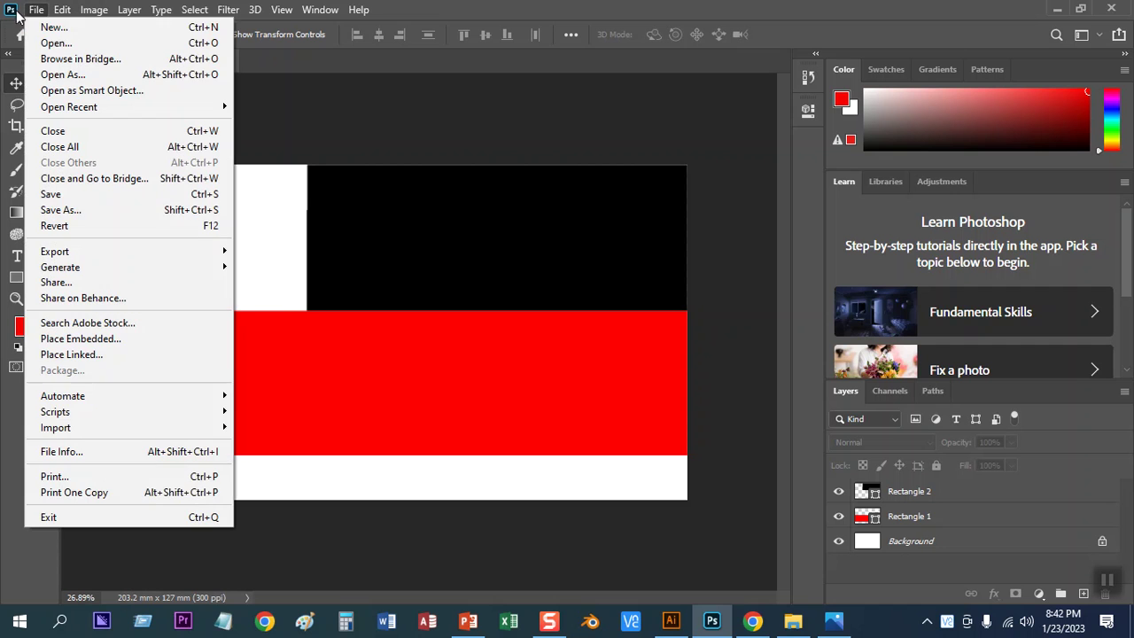
{"action": "left_click", "coordinate": [76, 29]}
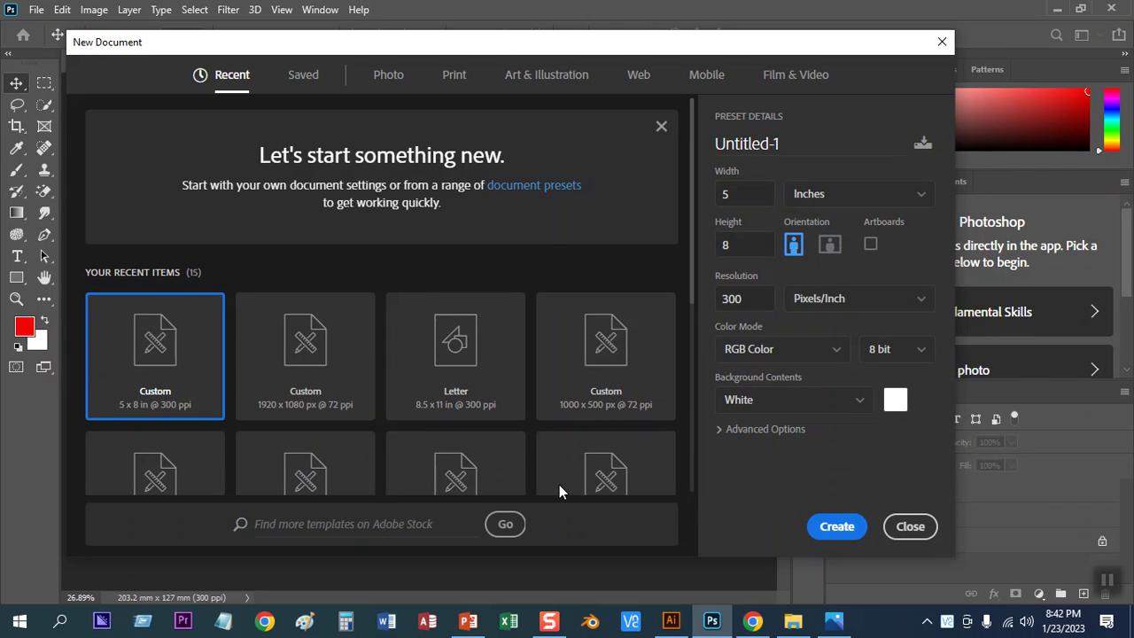
{"action": "left_click", "coordinate": [742, 192]}
{"action": "left_click", "coordinate": [746, 246]}
{"action": "left_click", "coordinate": [738, 192]}
{"action": "left_click_drag", "start_coordinate": [464, 42], "coordinate": [502, 32]}
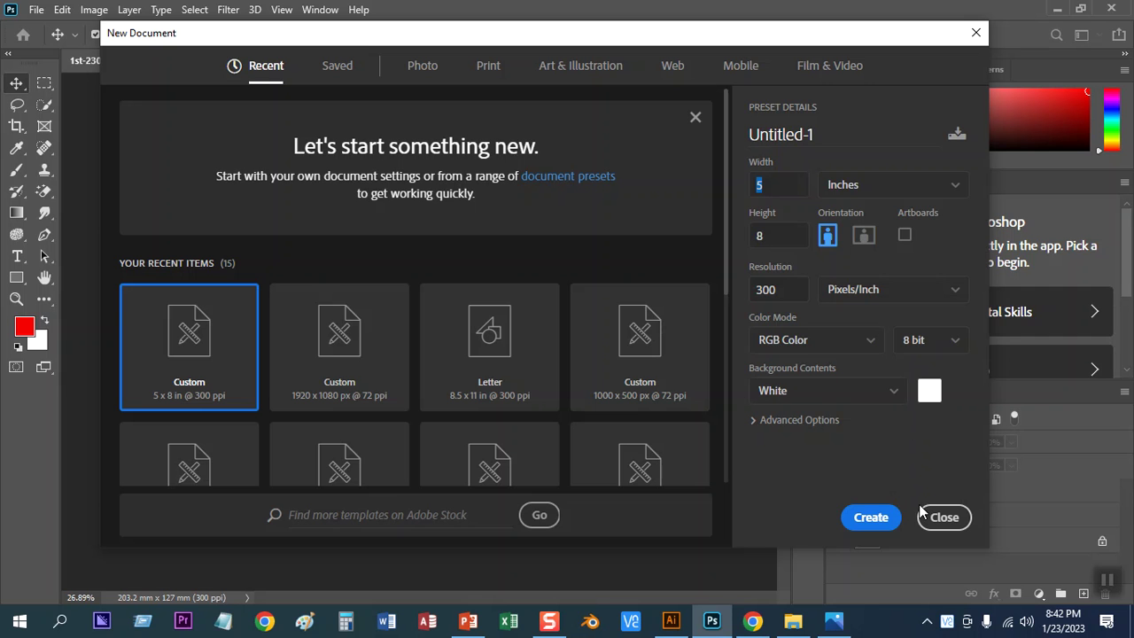
{"action": "left_click", "coordinate": [961, 519]}
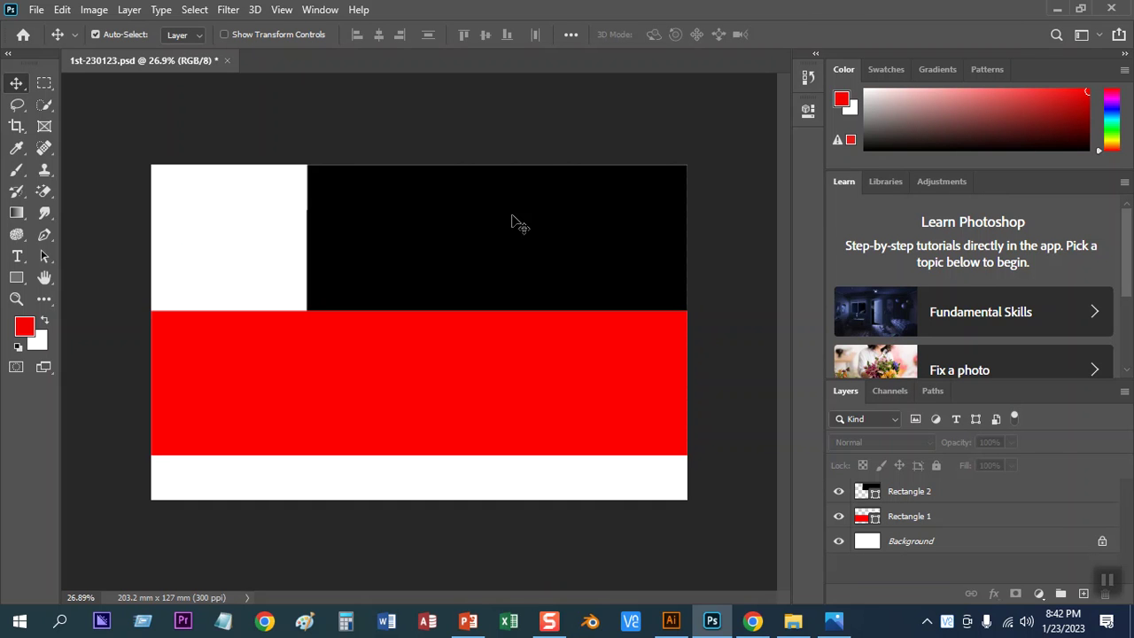
{"action": "left_click", "coordinate": [62, 10]}
- Open a new document with the 5 x 8 inch size, keeping RGB and entering 72 resolution
{"action": "mouse_move", "coordinate": [37, 9]}
{"action": "left_click", "coordinate": [48, 28]}
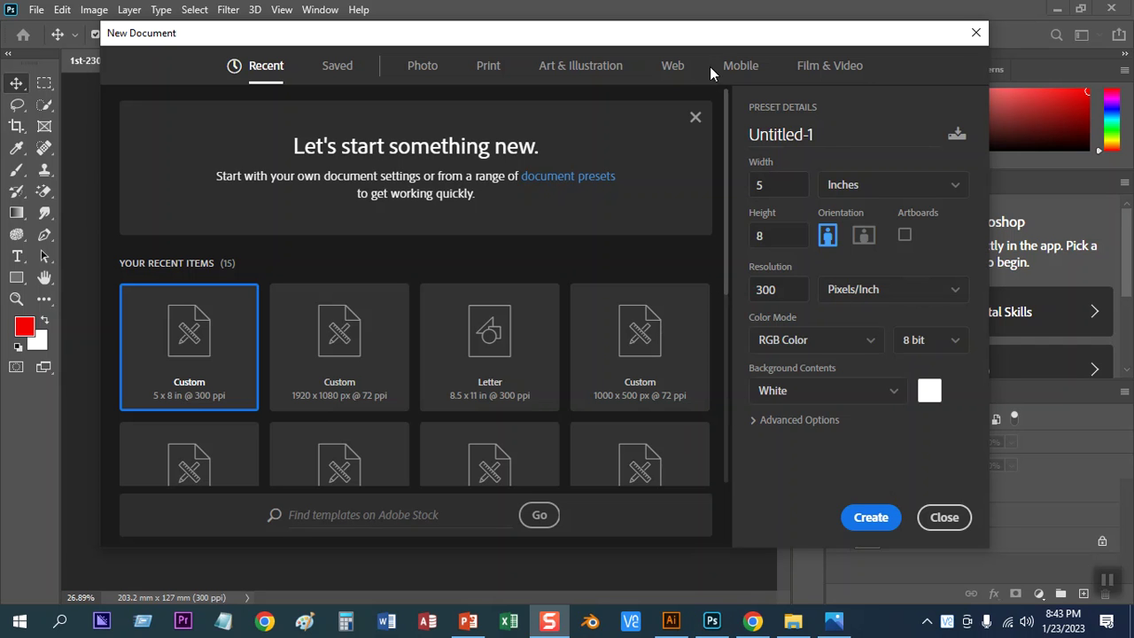
{"action": "left_click_drag", "start_coordinate": [714, 39], "coordinate": [631, 33]}
{"action": "left_click", "coordinate": [689, 180]}
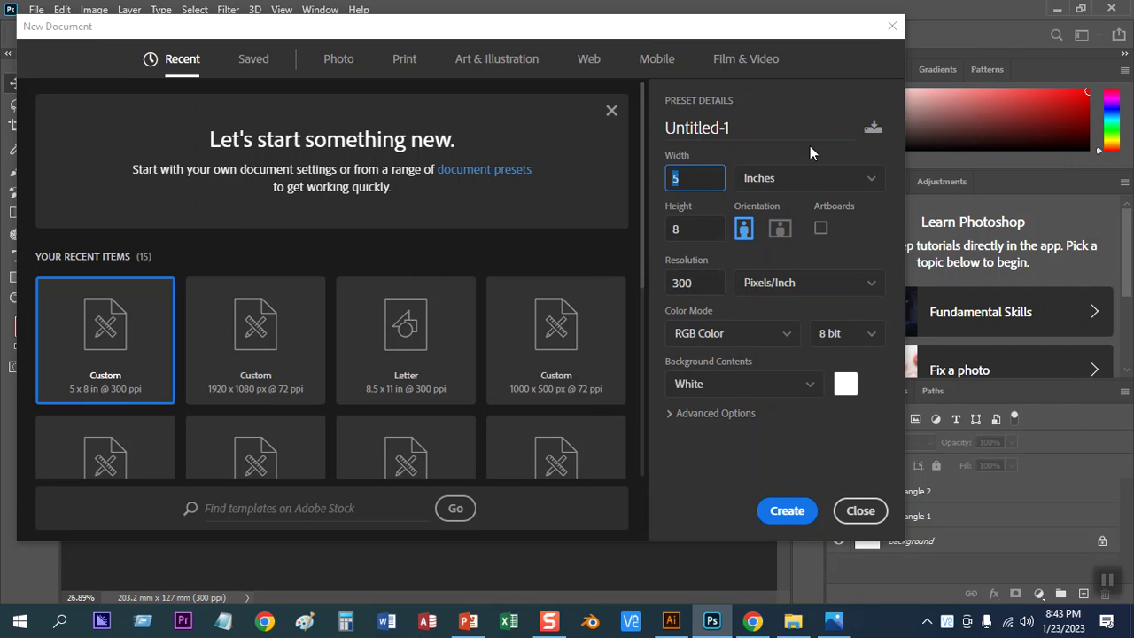
{"action": "left_click", "coordinate": [702, 223]}
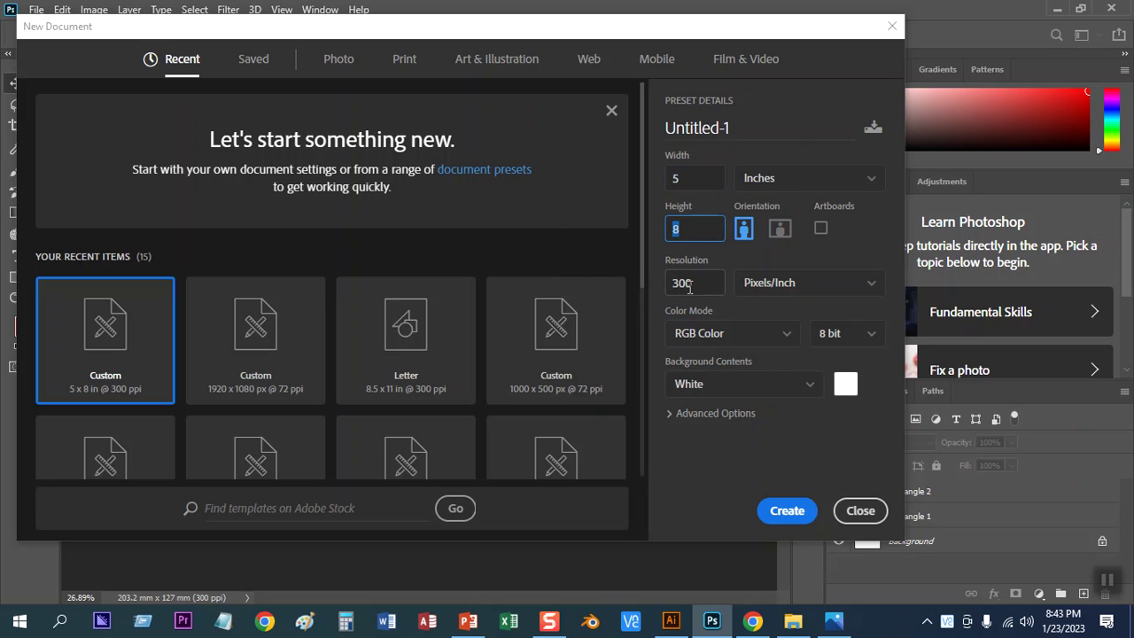
{"action": "left_click", "coordinate": [700, 335]}
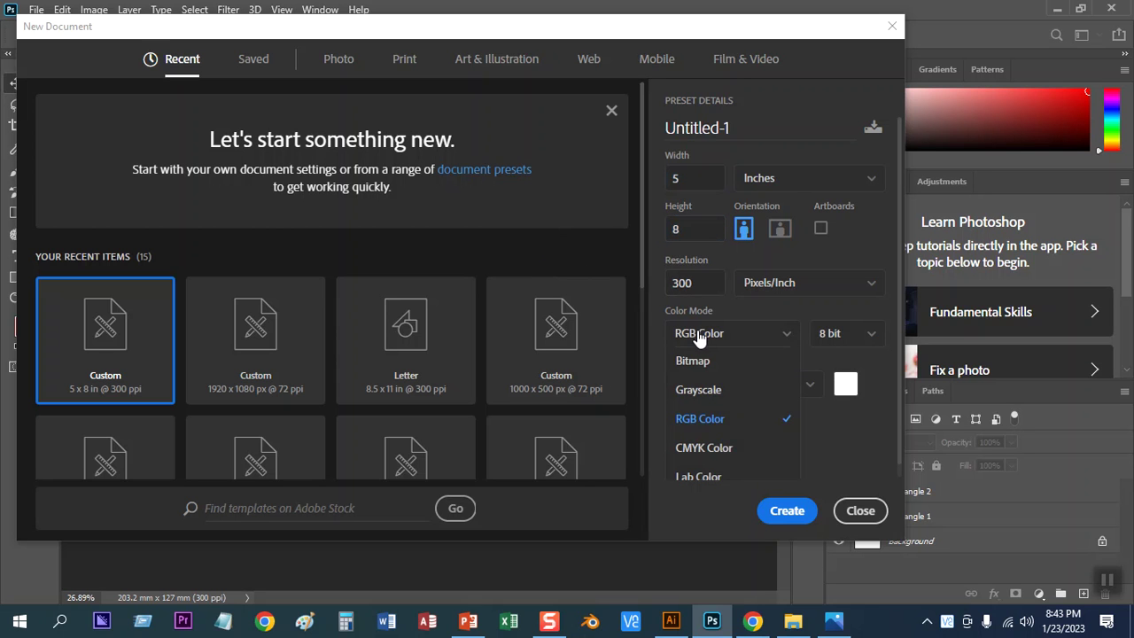
{"action": "left_click", "coordinate": [709, 420]}
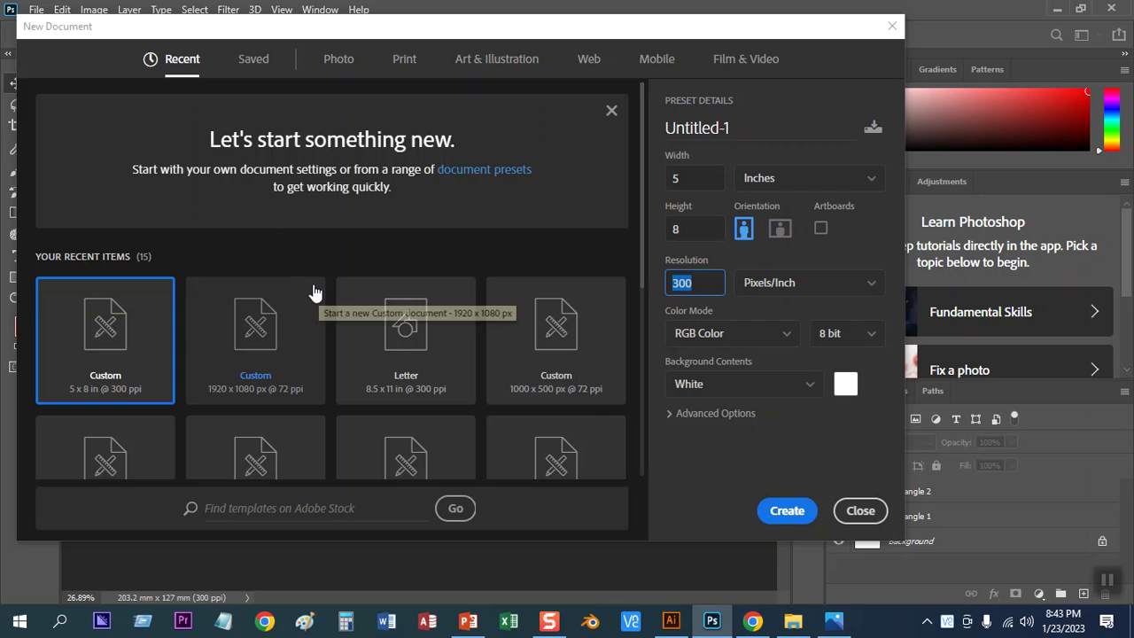
{"action": "type", "text": "72"}
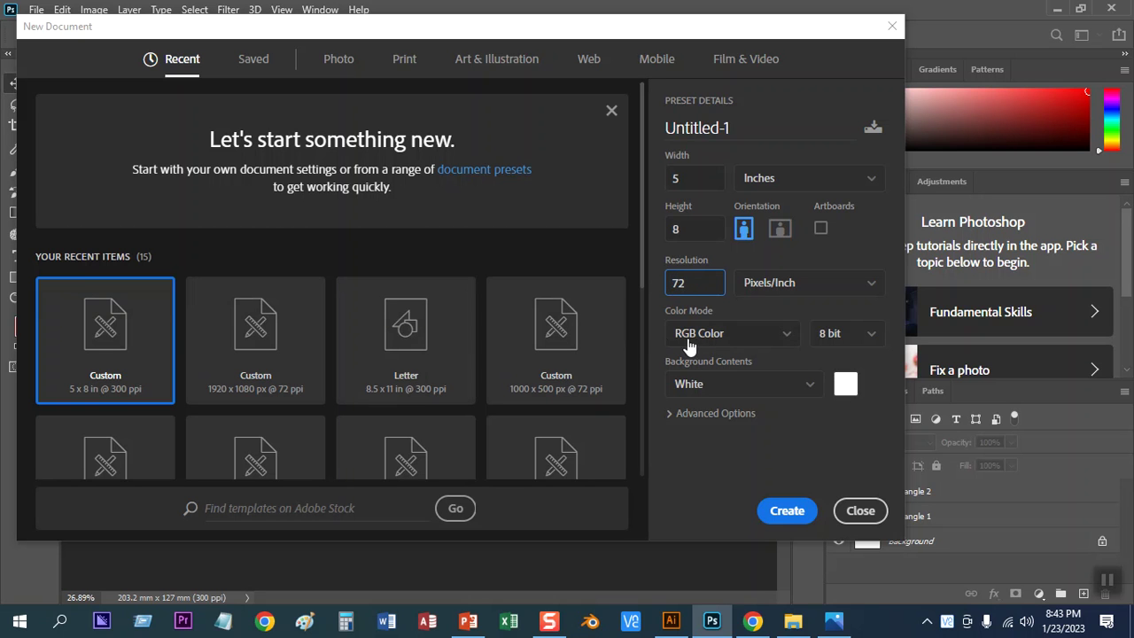
- Switch the new document to CMYK Color at 300 resolution, then close without creating it
{"action": "left_click", "coordinate": [690, 342]}
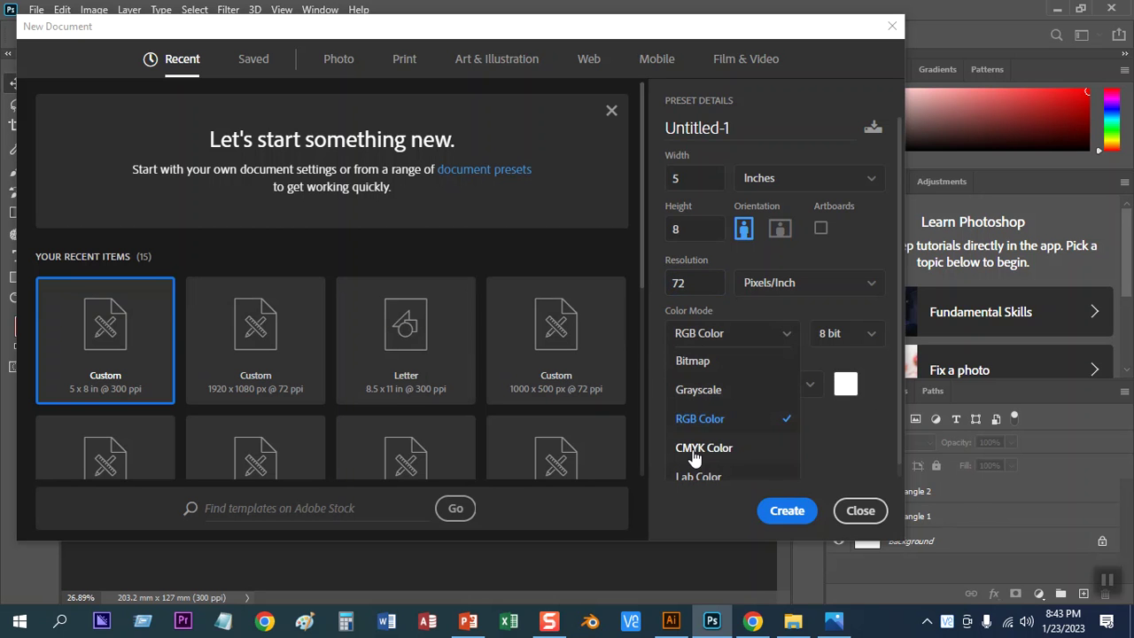
{"action": "left_click", "coordinate": [695, 449]}
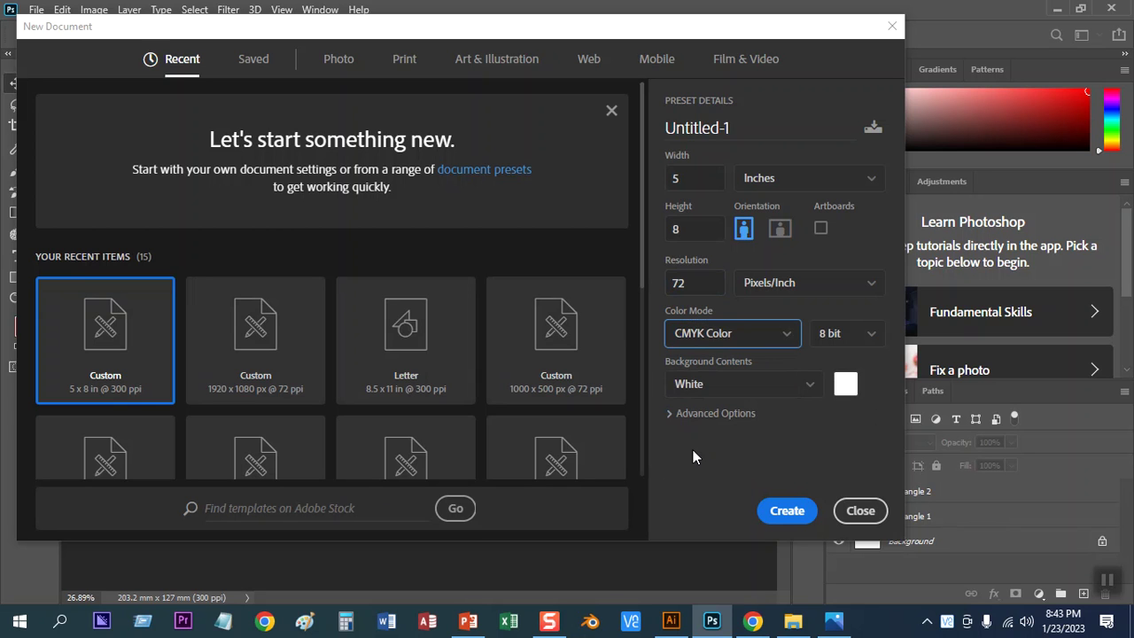
{"action": "left_click", "coordinate": [706, 278]}
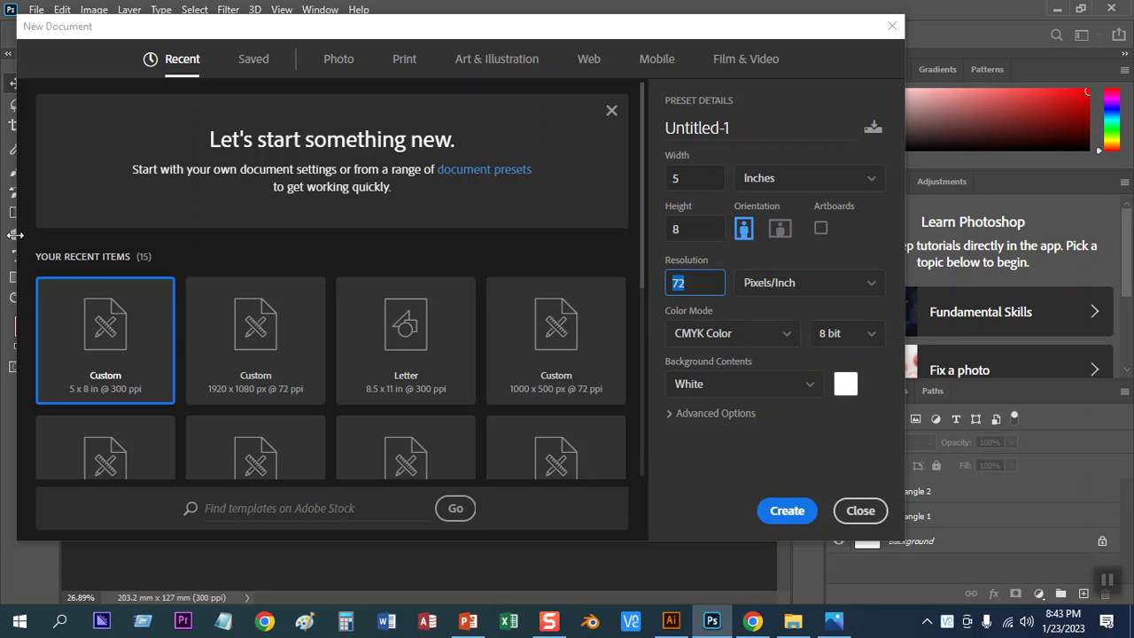
{"action": "type", "text": "300"}
{"action": "left_click", "coordinate": [859, 511]}
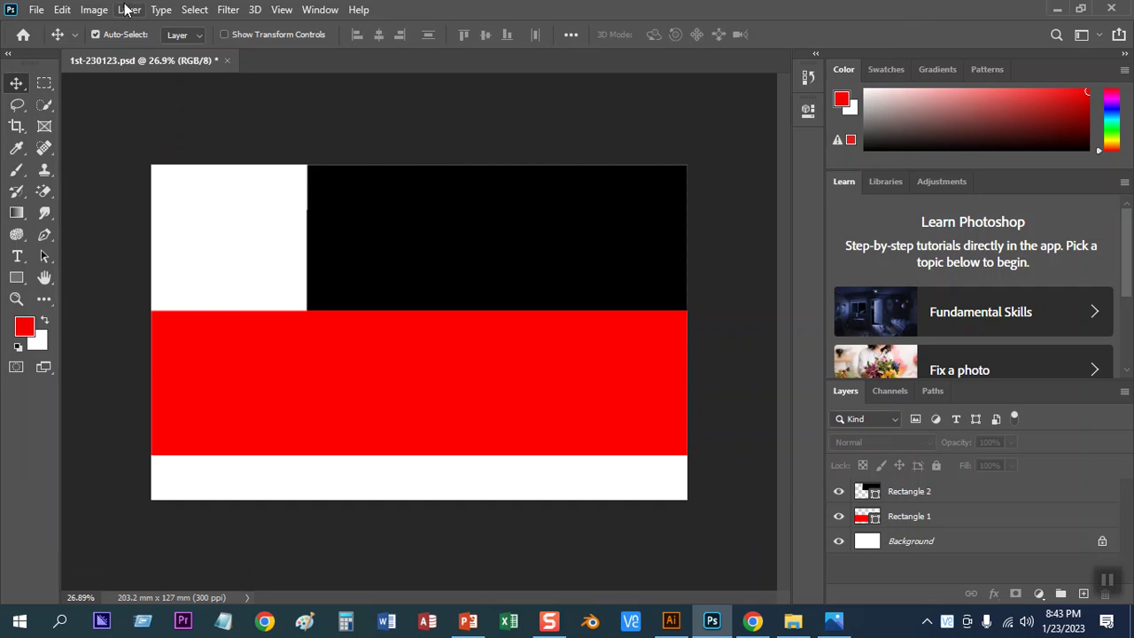
{"action": "left_click", "coordinate": [93, 10]}
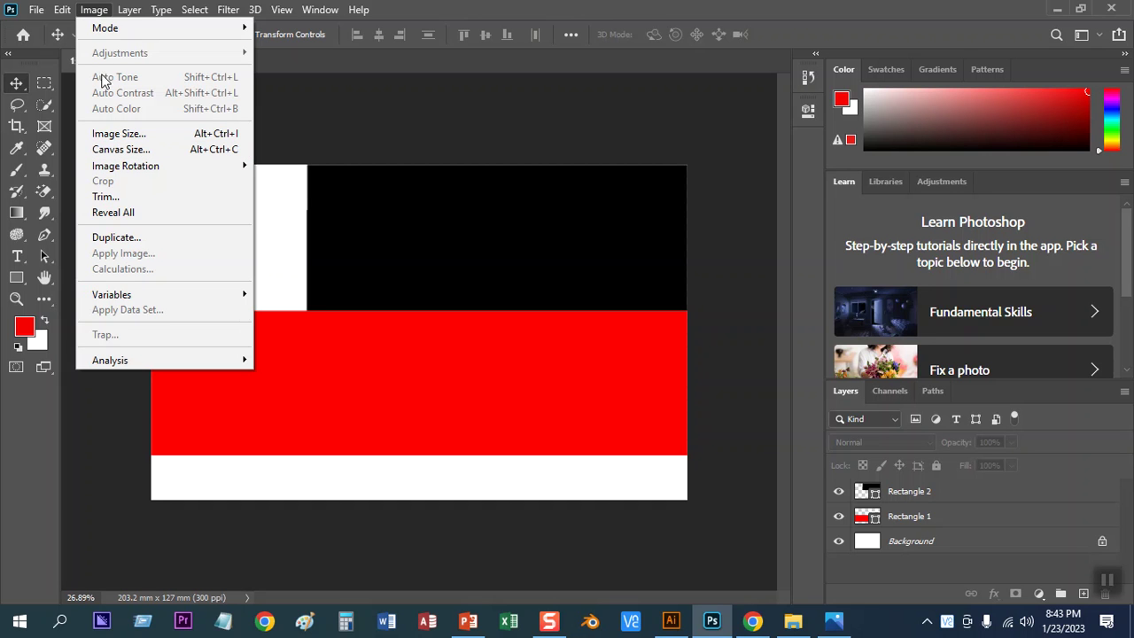
{"action": "left_click", "coordinate": [125, 151]}
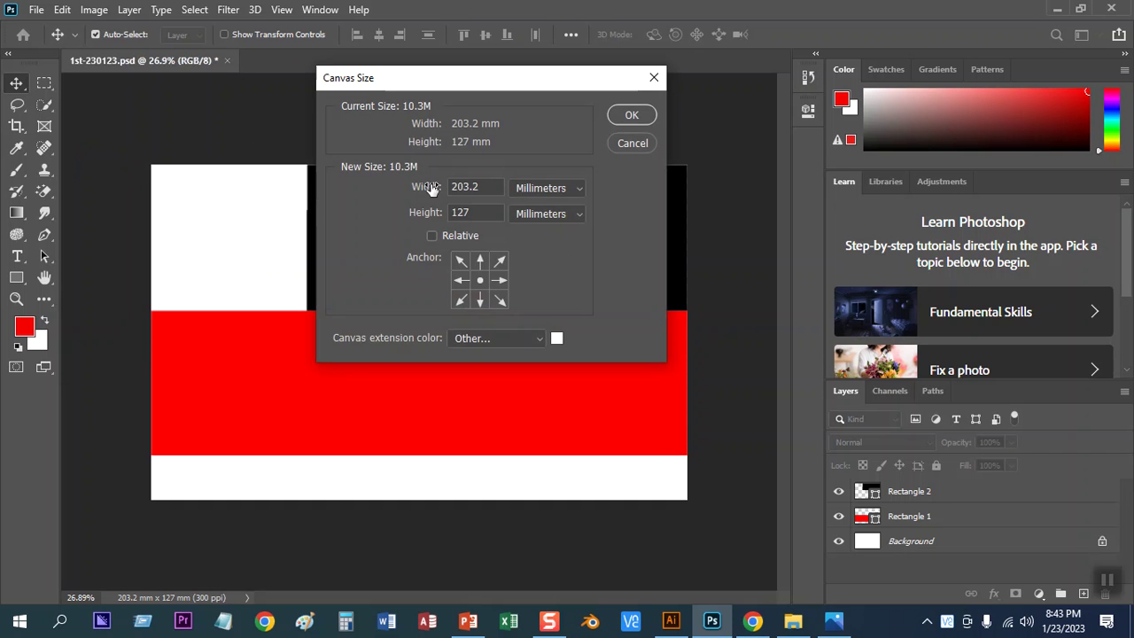
{"action": "left_click", "coordinate": [528, 187]}
{"action": "left_click", "coordinate": [536, 233]}
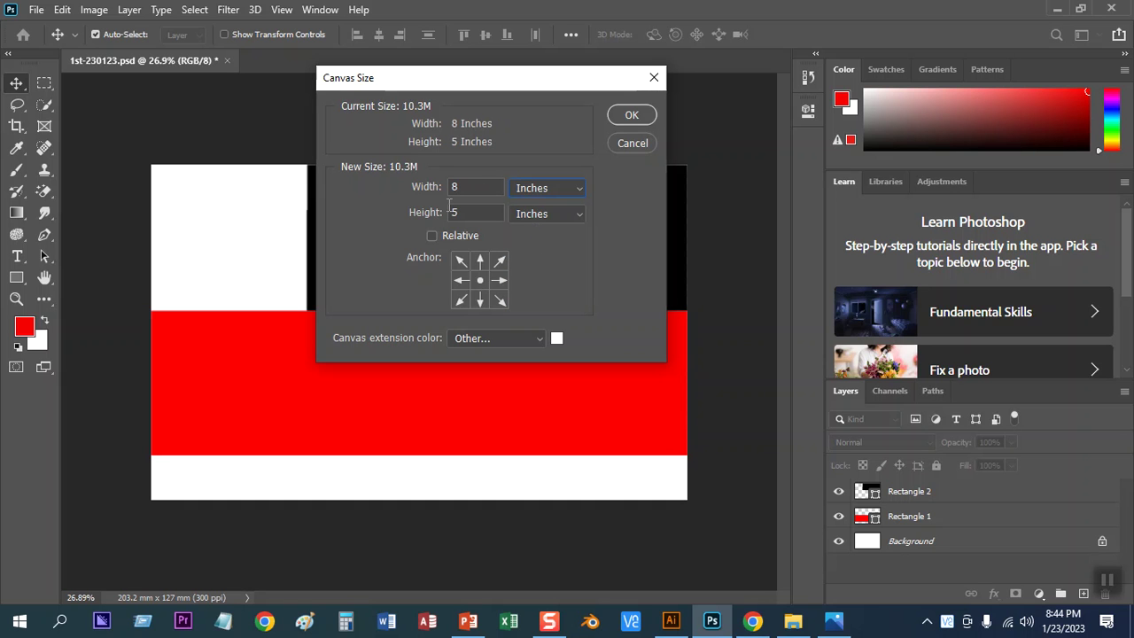
{"action": "left_click_drag", "start_coordinate": [478, 88], "coordinate": [457, 85]}
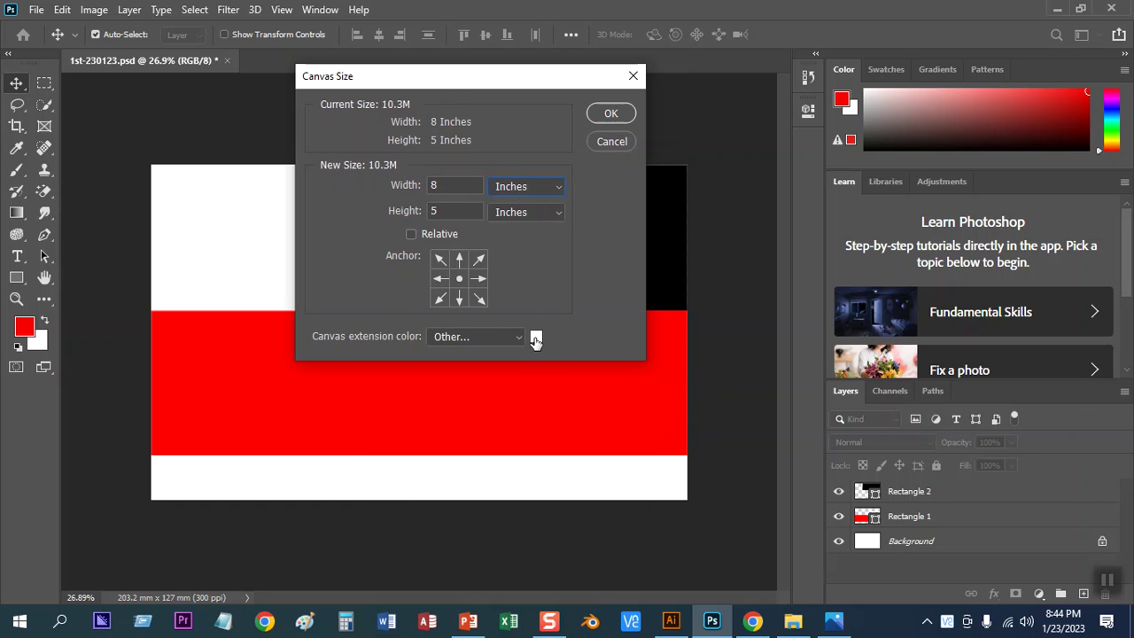
{"action": "left_click", "coordinate": [631, 77]}
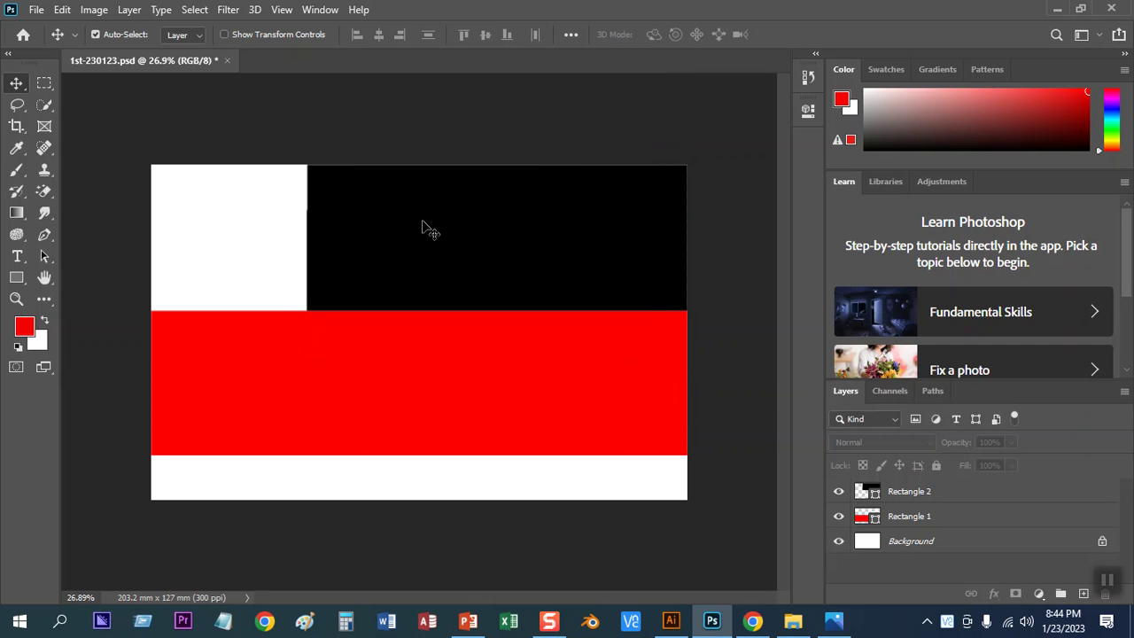
{"action": "left_click", "coordinate": [36, 10]}
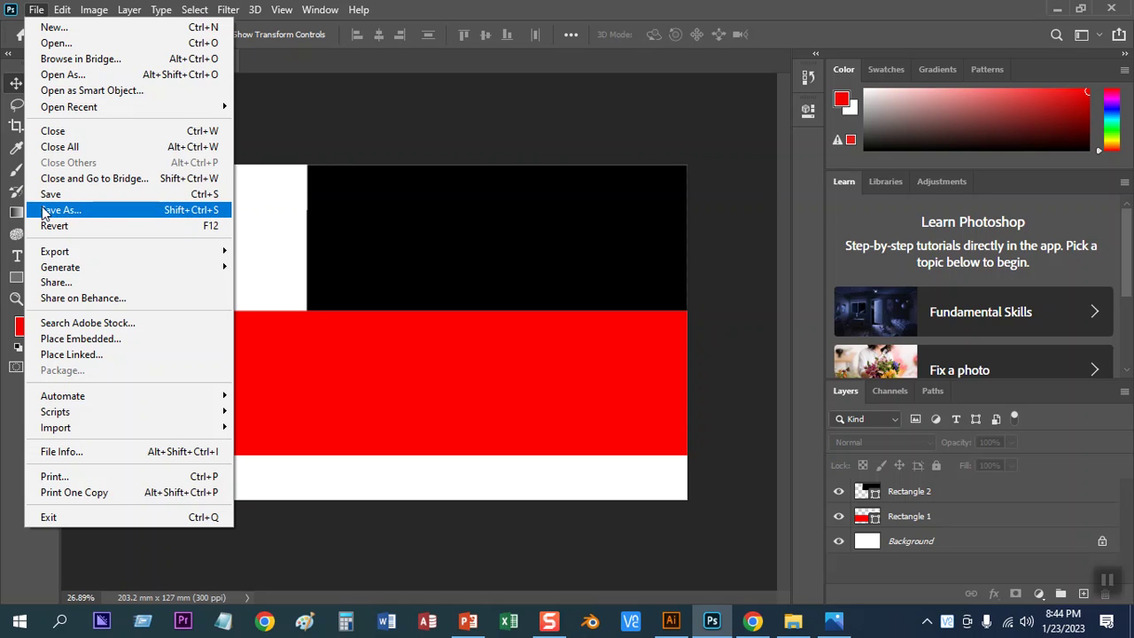
{"action": "left_click", "coordinate": [92, 211]}
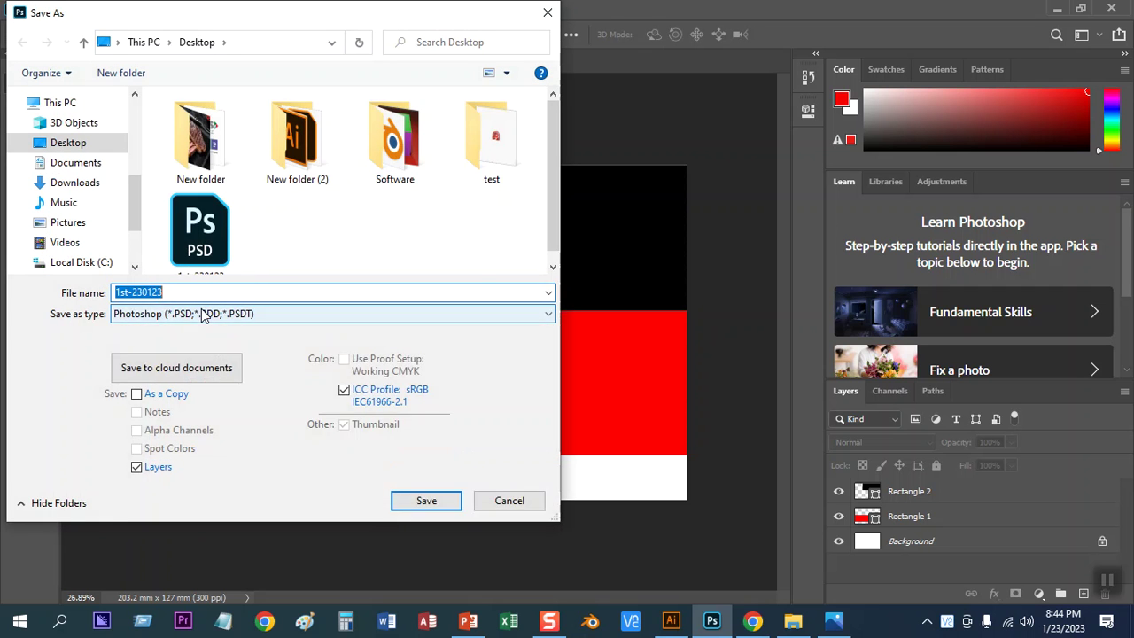
{"action": "left_click", "coordinate": [177, 313]}
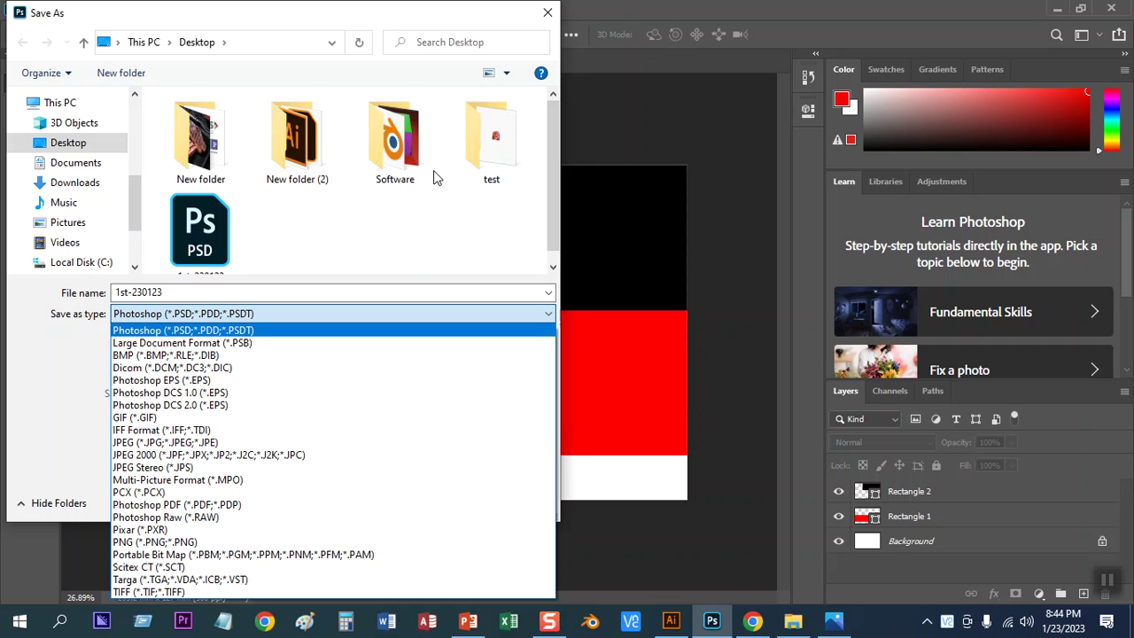
{"action": "left_click", "coordinate": [548, 14]}
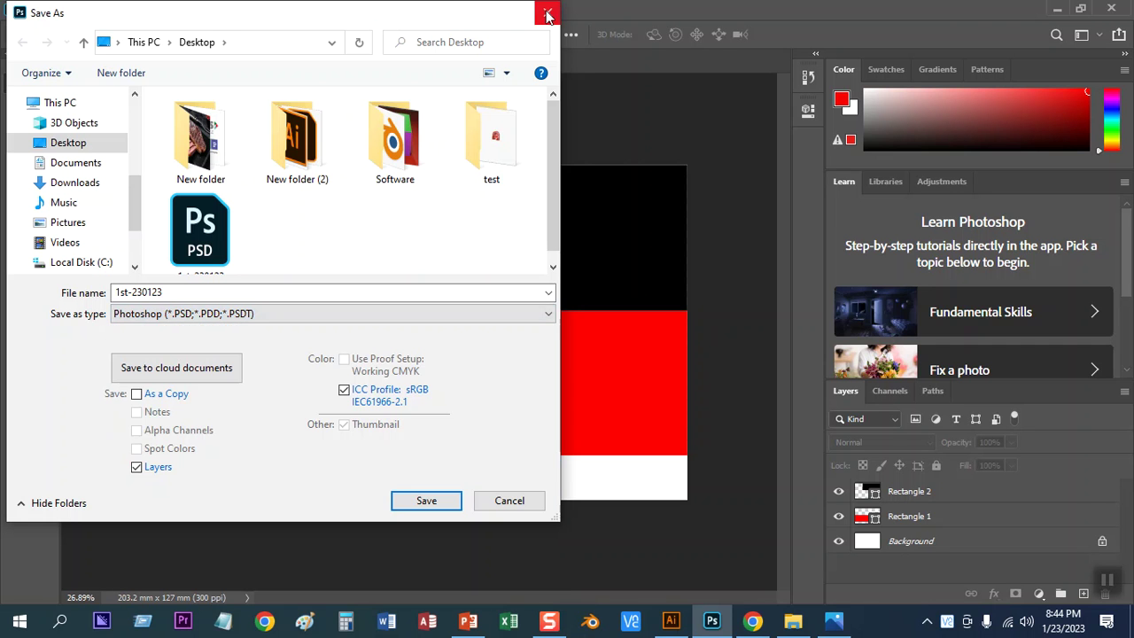
{"action": "left_click", "coordinate": [548, 15]}
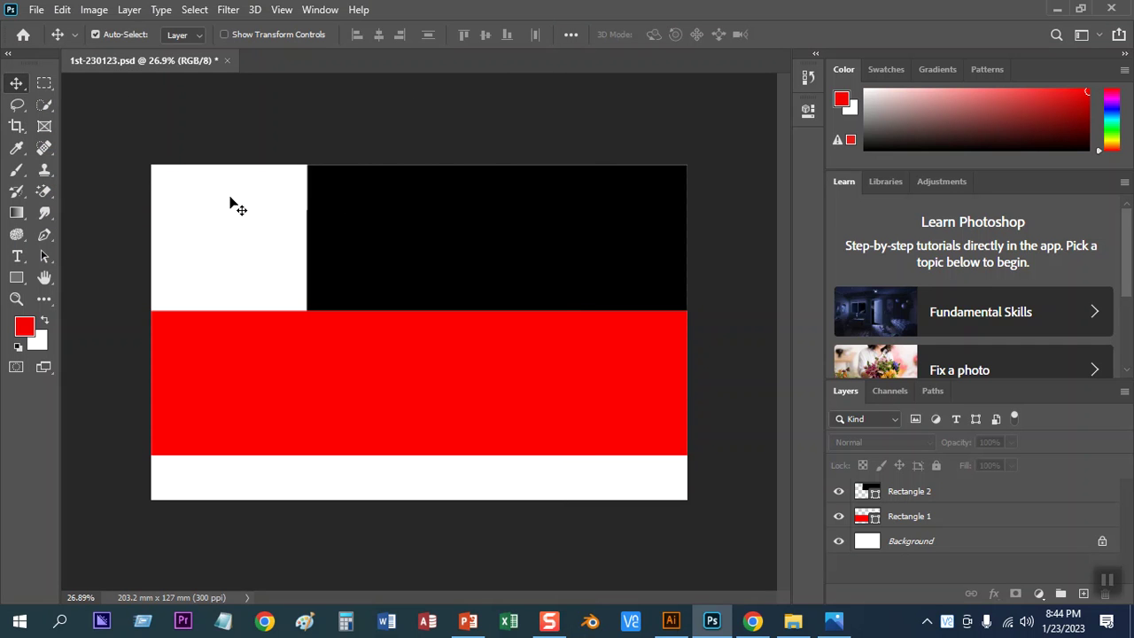
{"action": "left_click_drag", "start_coordinate": [392, 221], "coordinate": [338, 233]}
- Review the Edit menu, then close it, keeping Rectangle 2's 36.5 mm leftward shift
{"action": "left_click", "coordinate": [61, 10]}
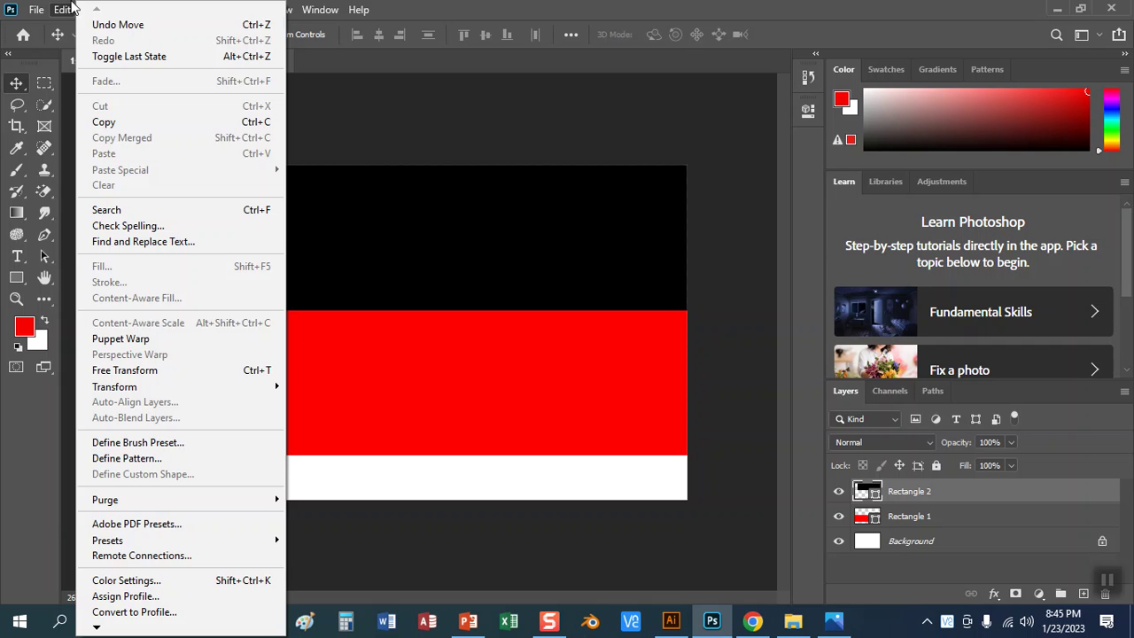
{"action": "left_click", "coordinate": [40, 8]}
{"action": "left_click", "coordinate": [36, 9]}
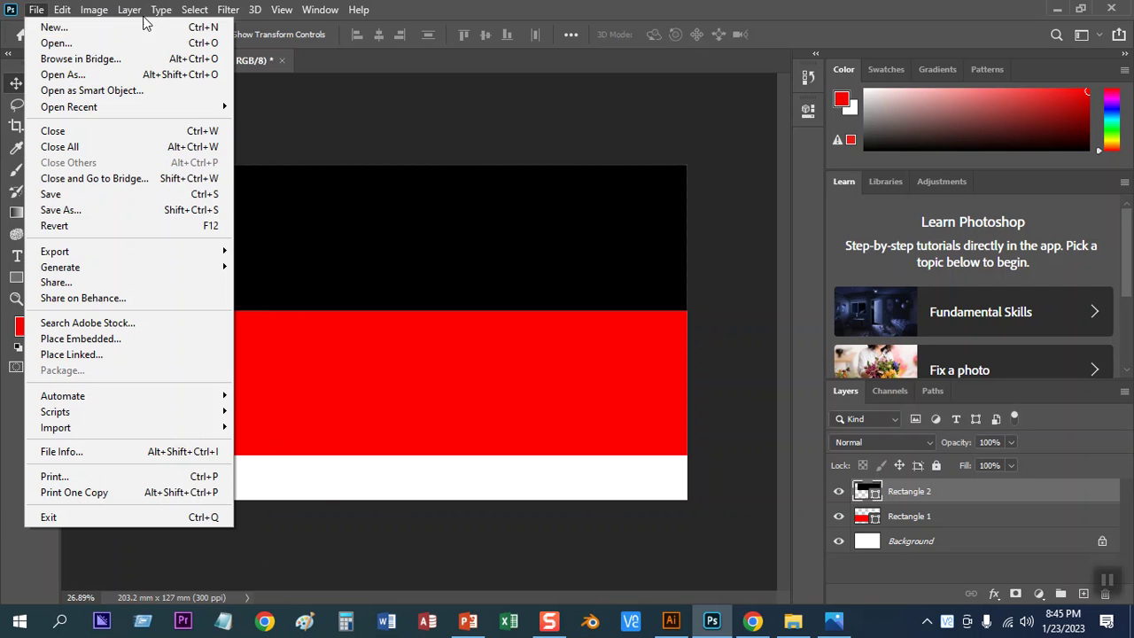
{"action": "left_click", "coordinate": [92, 11]}
{"action": "left_click", "coordinate": [91, 12]}
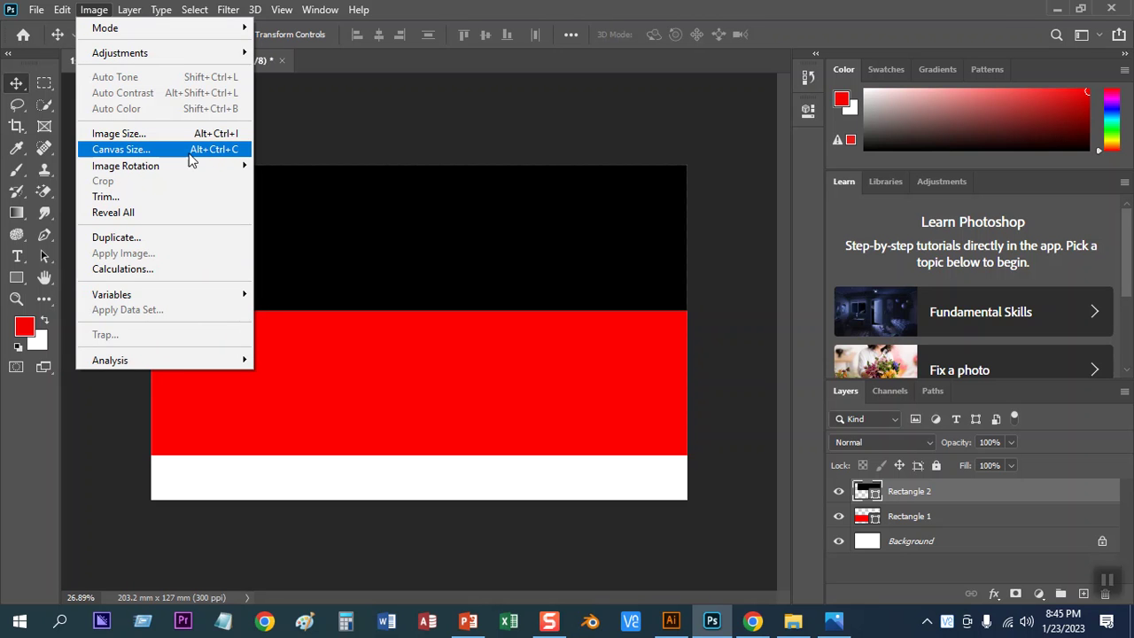
{"action": "left_click", "coordinate": [97, 10]}
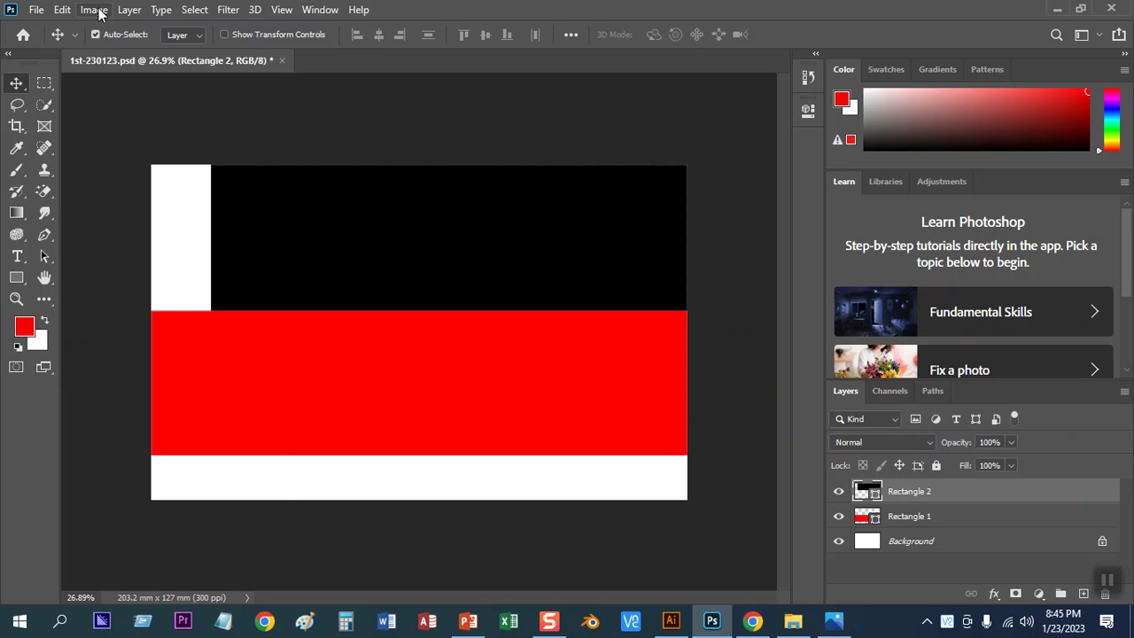
{"action": "left_click", "coordinate": [62, 10]}
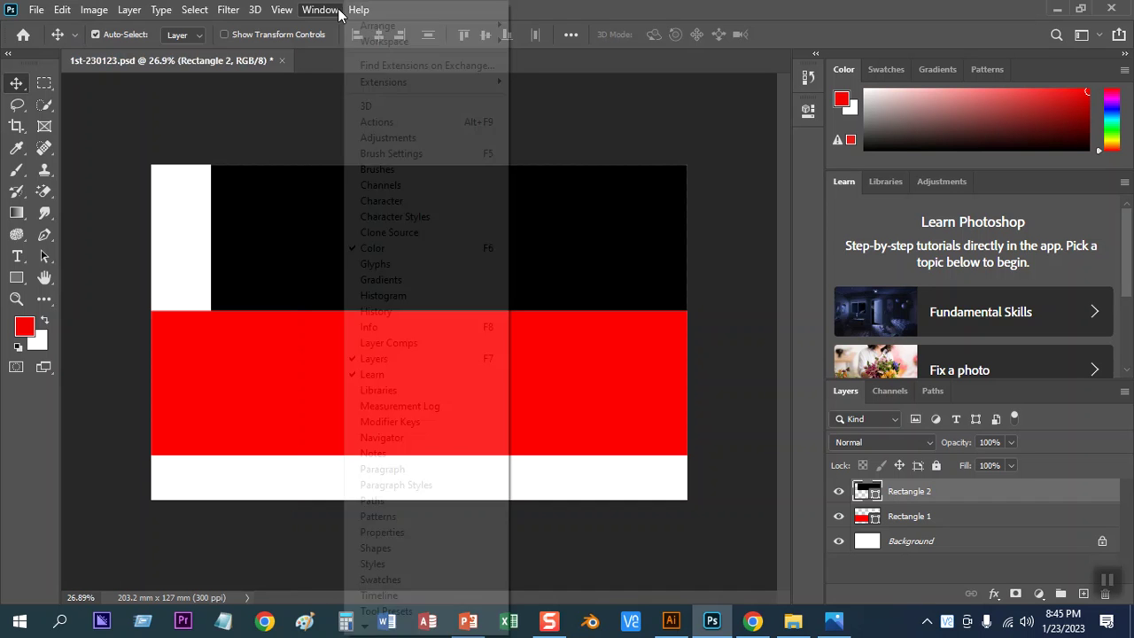
{"action": "left_click", "coordinate": [599, 11]}
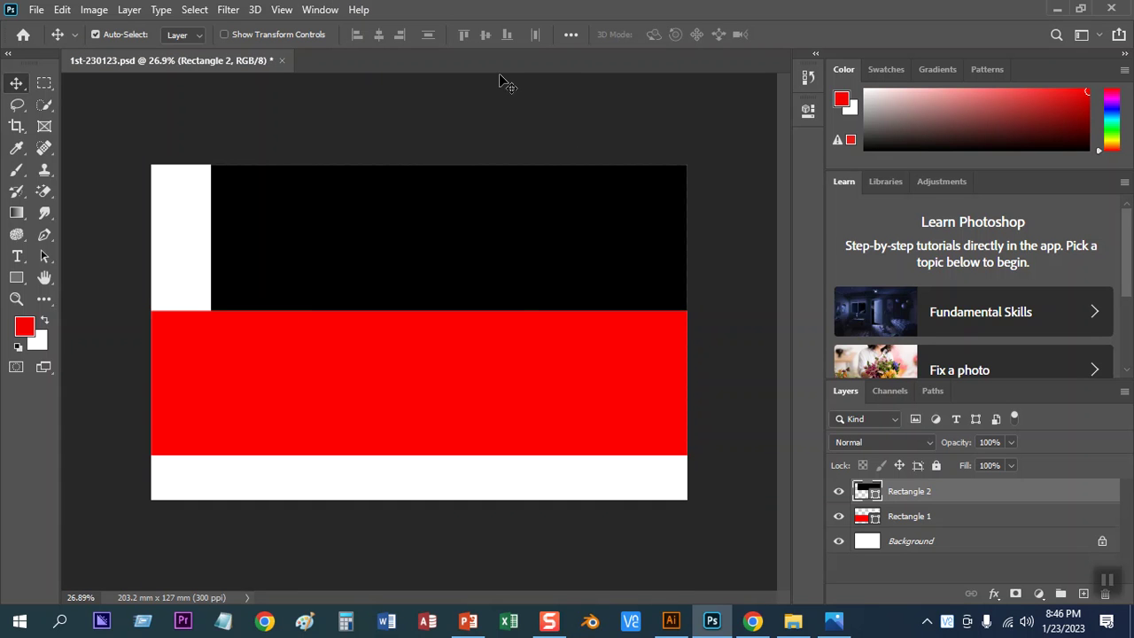
{"action": "scroll", "coordinate": [512, 290], "scroll_direction": "down", "scroll_amount": 1}
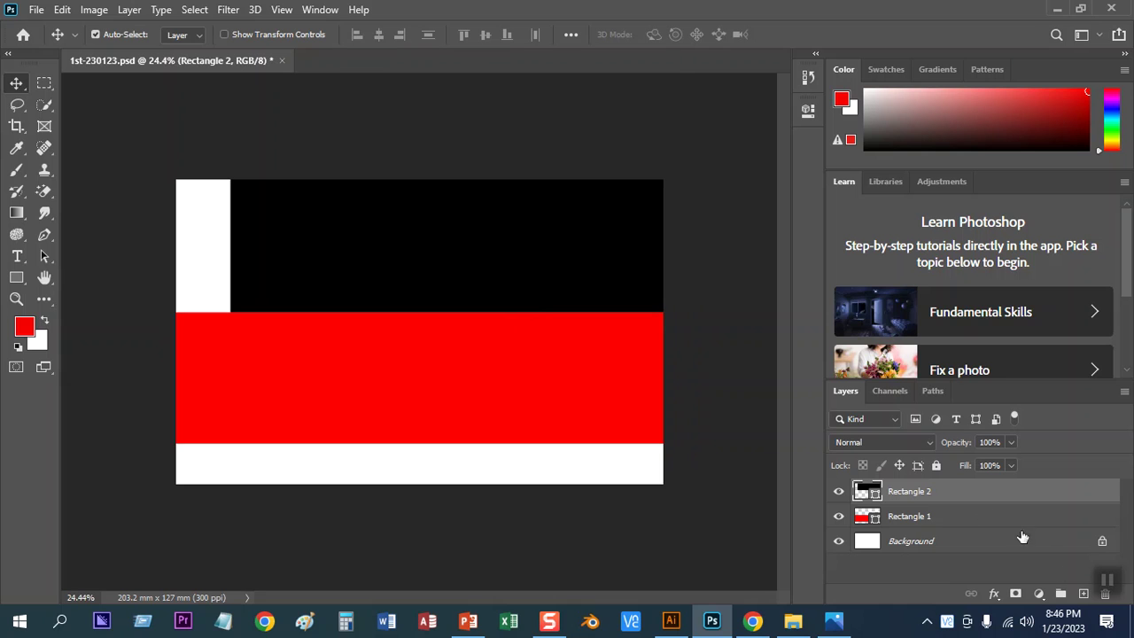